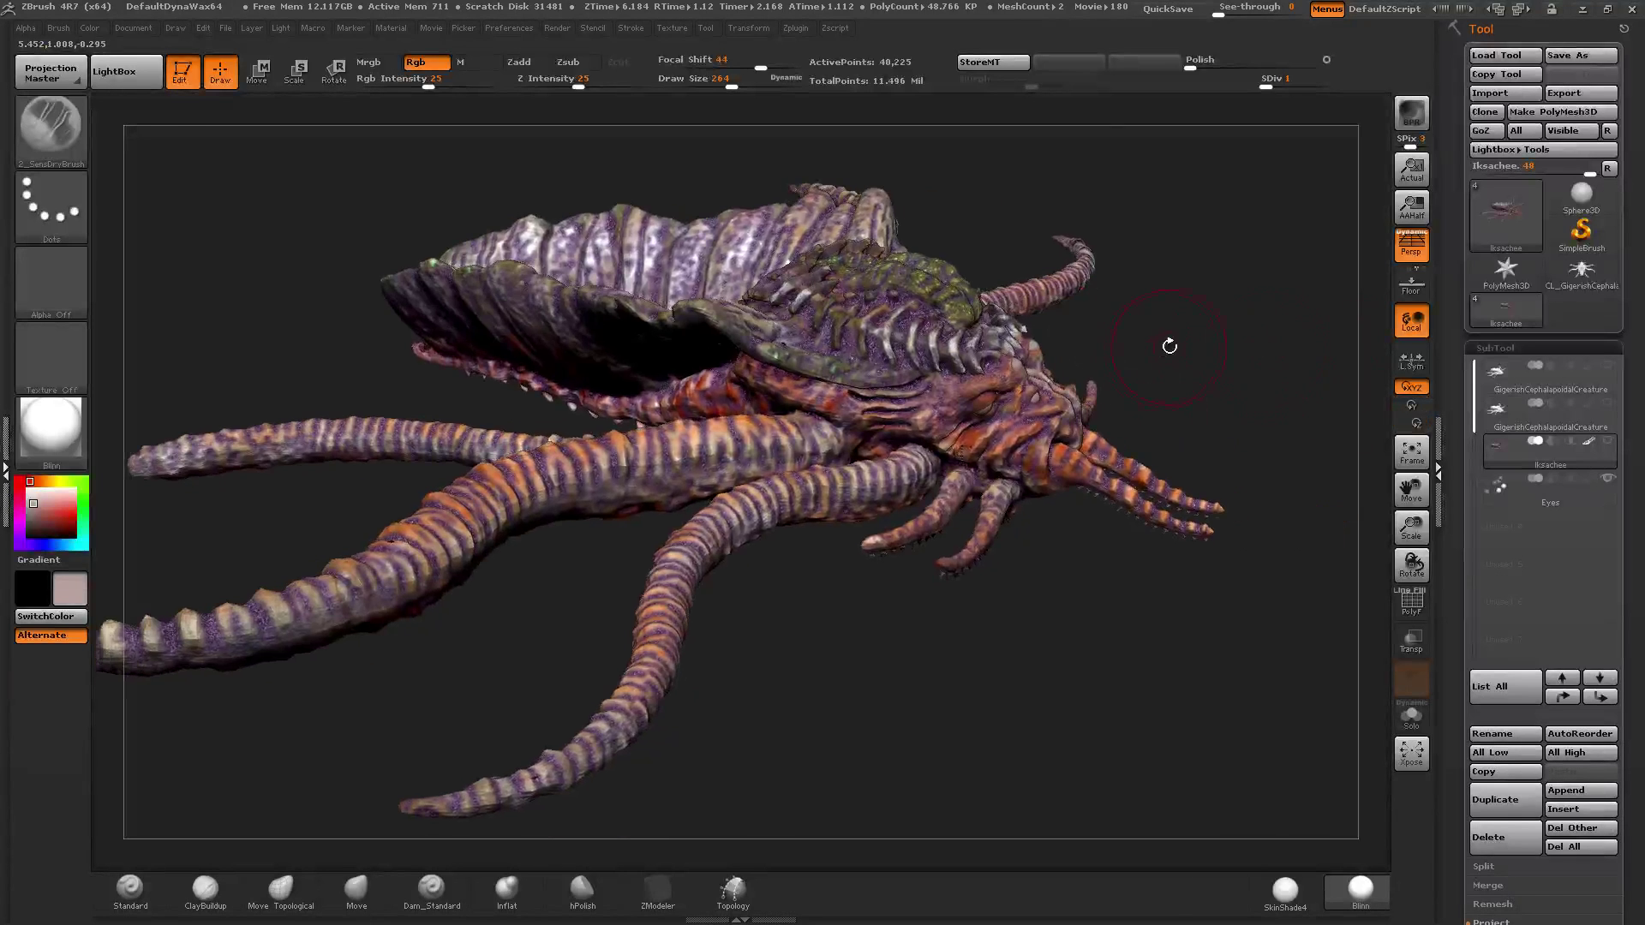
Step: Switch to the second GigerishCephalapoidalCreature subtool and isolate it with Solo
{"action": "mouse_move", "coordinate": [844, 424]}
{"action": "right_mouse_down", "text": "ctrl"}
{"action": "mouse_move", "coordinate": [822, 443]}
{"action": "mouse_move", "coordinate": [848, 390]}
{"action": "mouse_move", "coordinate": [829, 391]}
{"action": "mouse_move", "coordinate": [824, 416]}
{"action": "right_mouse_up", "text": "ctrl"}
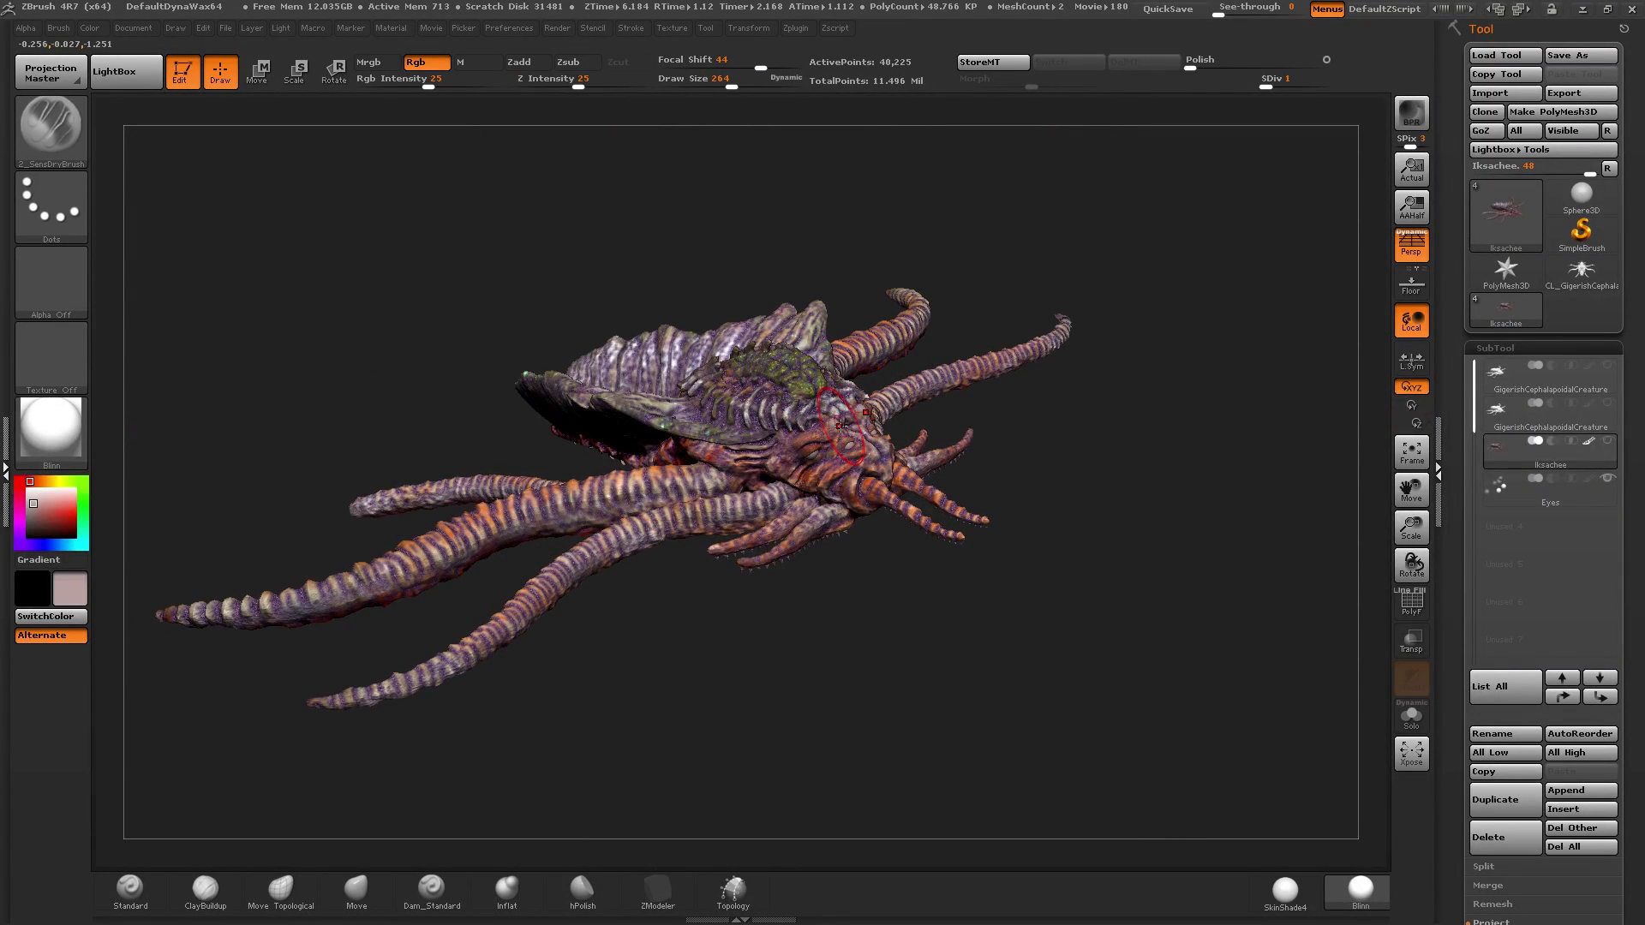
{"action": "left_click_drag", "start_coordinate": [1125, 426], "coordinate": [1362, 422]}
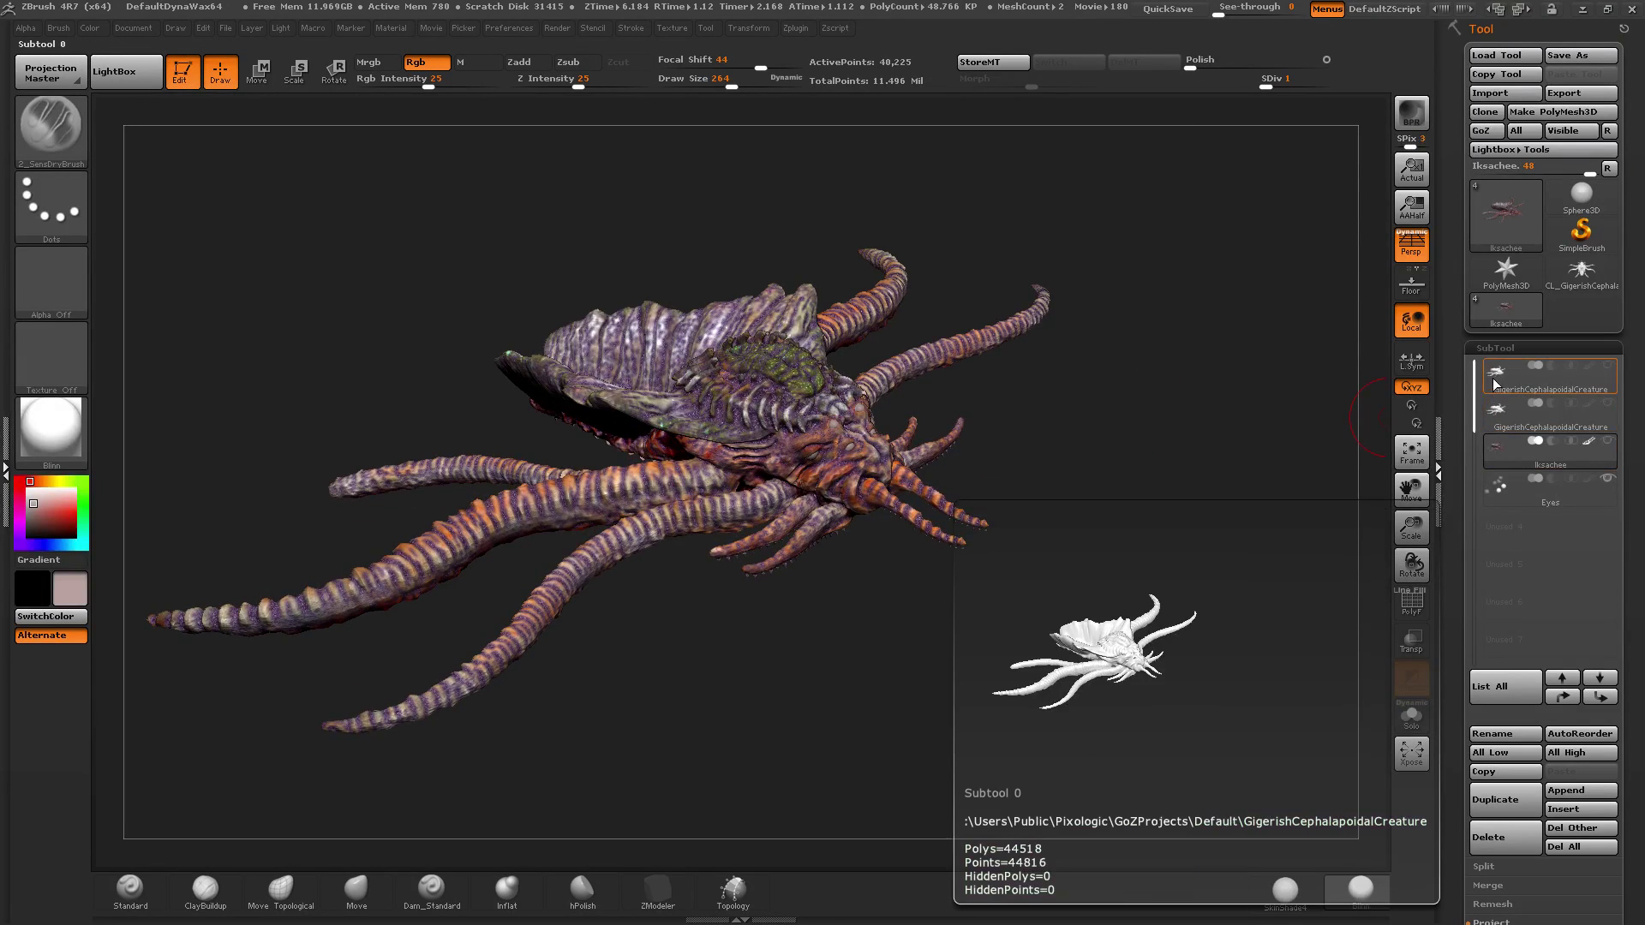
{"action": "left_click", "coordinate": [1500, 414]}
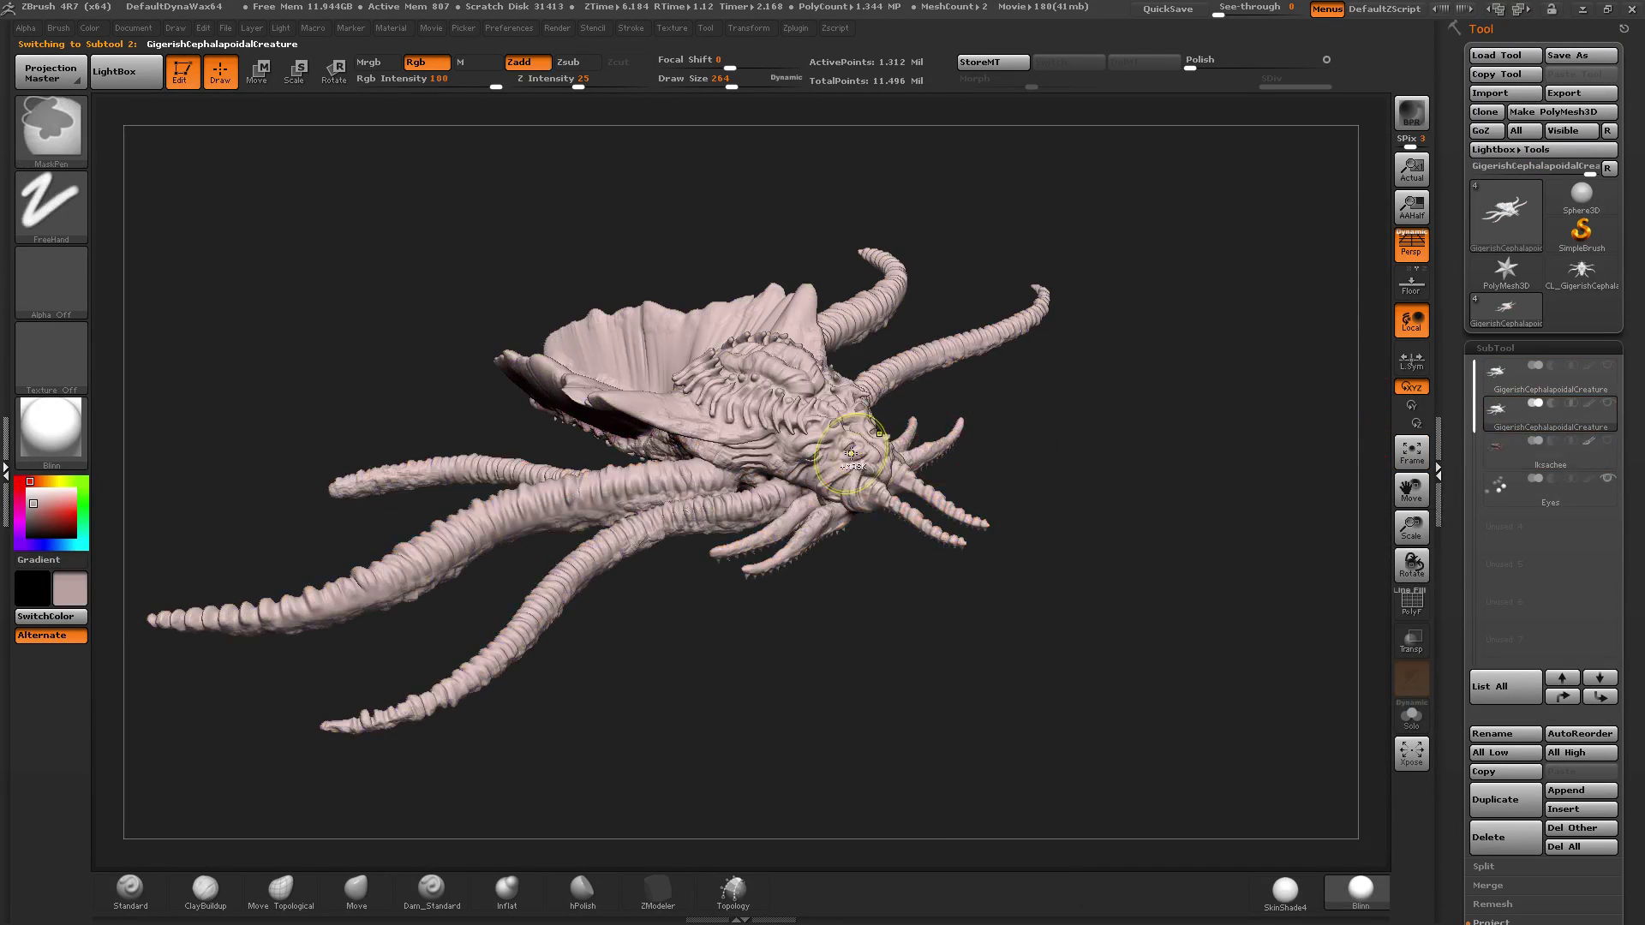
{"action": "left_click_drag", "start_coordinate": [1063, 462], "coordinate": [1186, 561]}
{"action": "left_click", "coordinate": [1412, 718]}
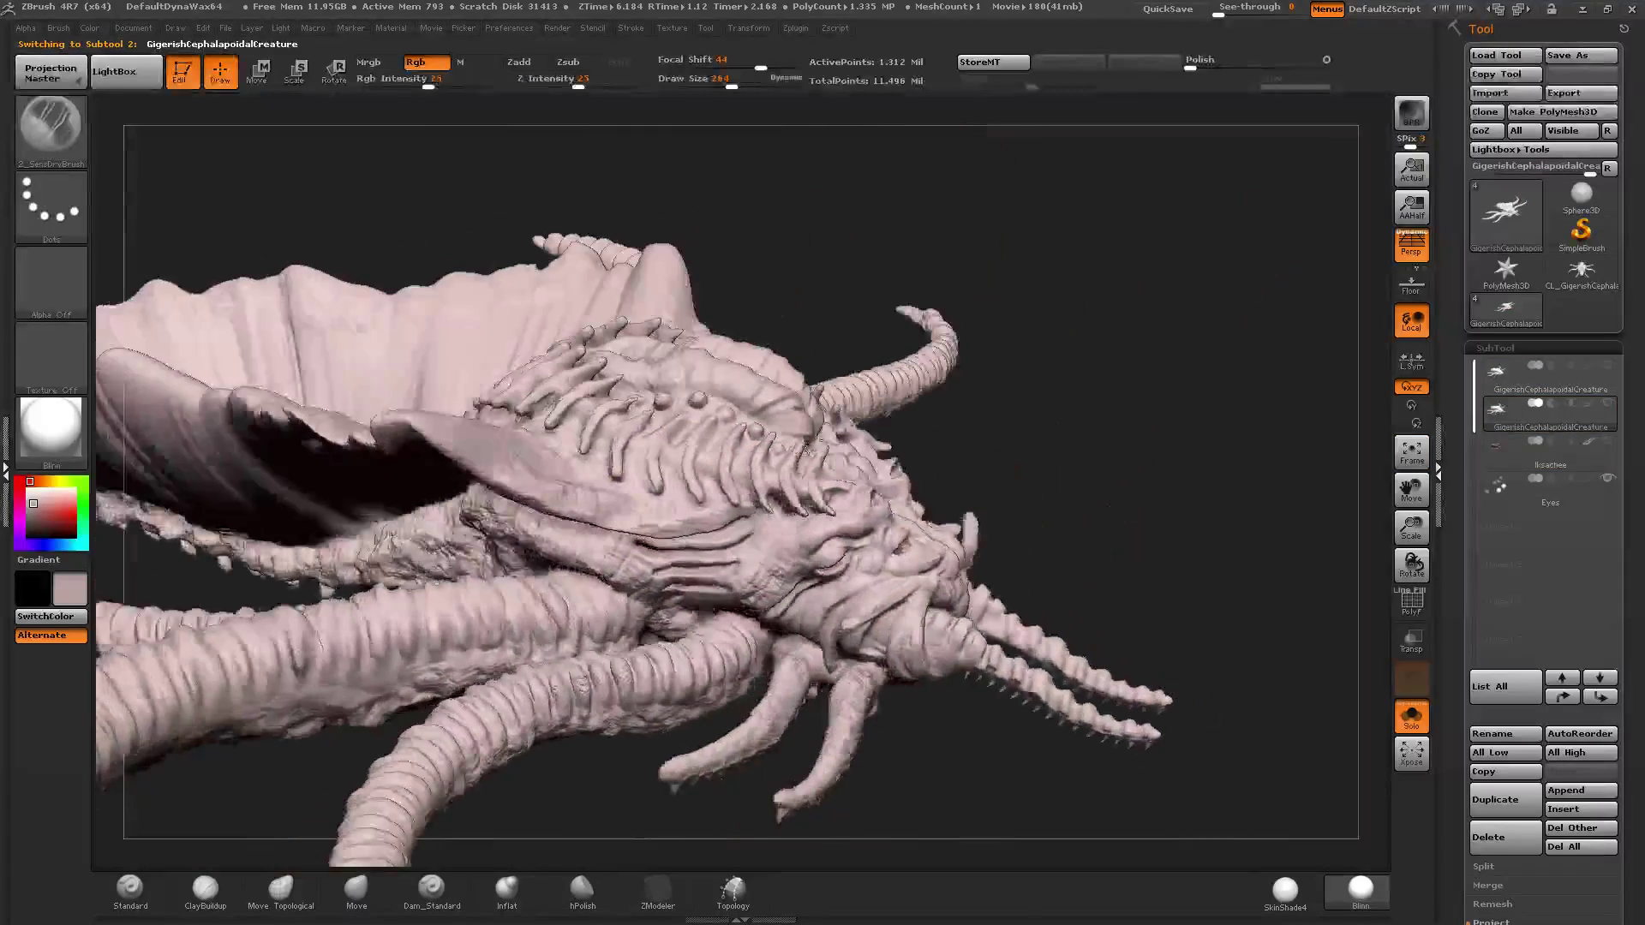
{"action": "right_click_drag", "start_coordinate": [807, 447], "coordinate": [1033, 321], "text": "alt"}
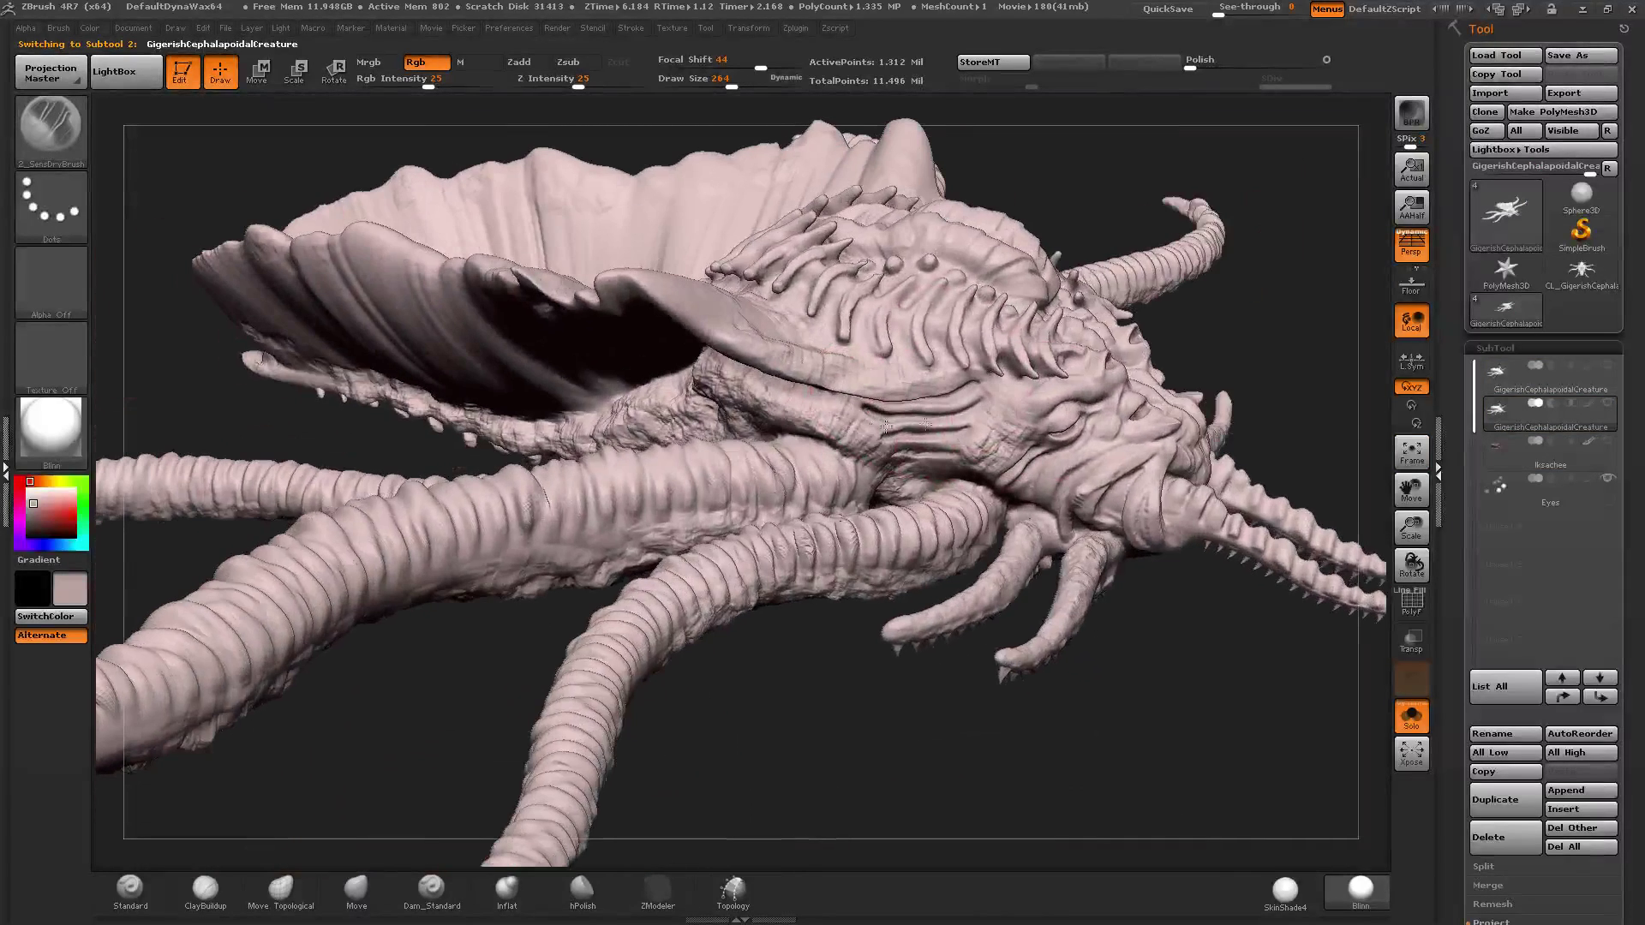
Step: Turn on the polyframe and compare the wireframes of the two GigerishCephalapoidalCreature subtools
{"action": "left_click", "coordinate": [1495, 387]}
{"action": "right_click_drag", "start_coordinate": [999, 402], "coordinate": [857, 377]}
{"action": "left_click", "coordinate": [1412, 605]}
{"action": "right_click_drag", "start_coordinate": [1230, 577], "coordinate": [722, 403]}
{"action": "left_click_drag", "start_coordinate": [722, 403], "coordinate": [1268, 364]}
{"action": "left_click", "coordinate": [1476, 414]}
{"action": "right_click_drag", "start_coordinate": [857, 342], "coordinate": [835, 396]}
Step: Delete the first GigerishCephalapoidalCreature subtool, skipping the non-undoable note until the next restart
{"action": "left_click", "coordinate": [1495, 373]}
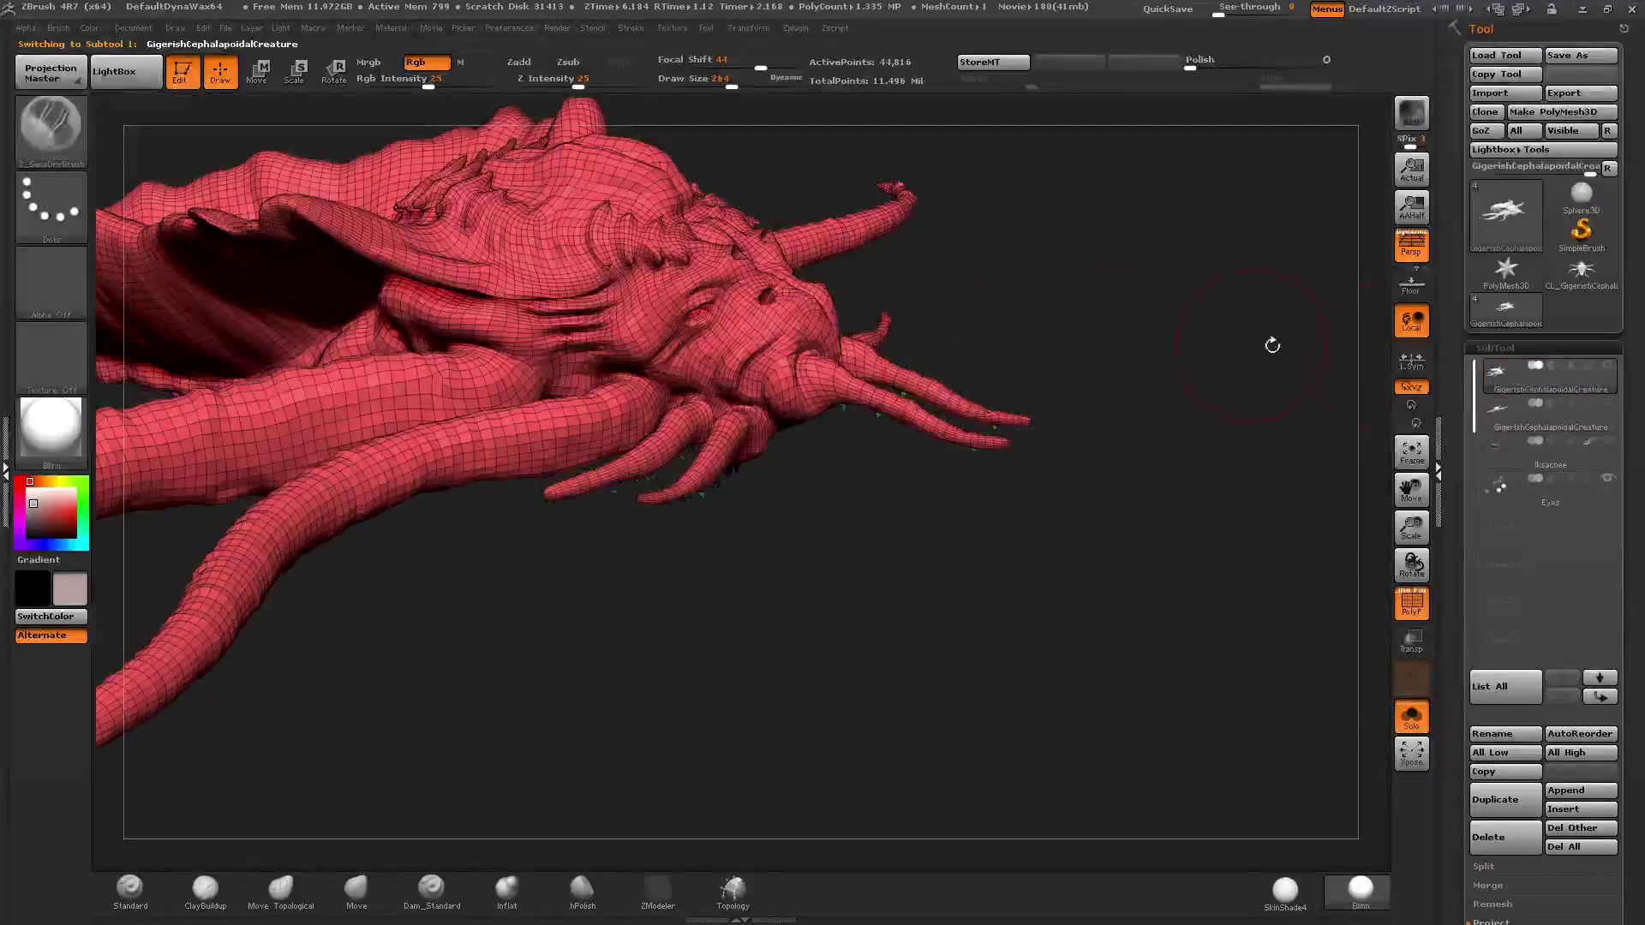
{"action": "left_click", "coordinate": [1505, 840]}
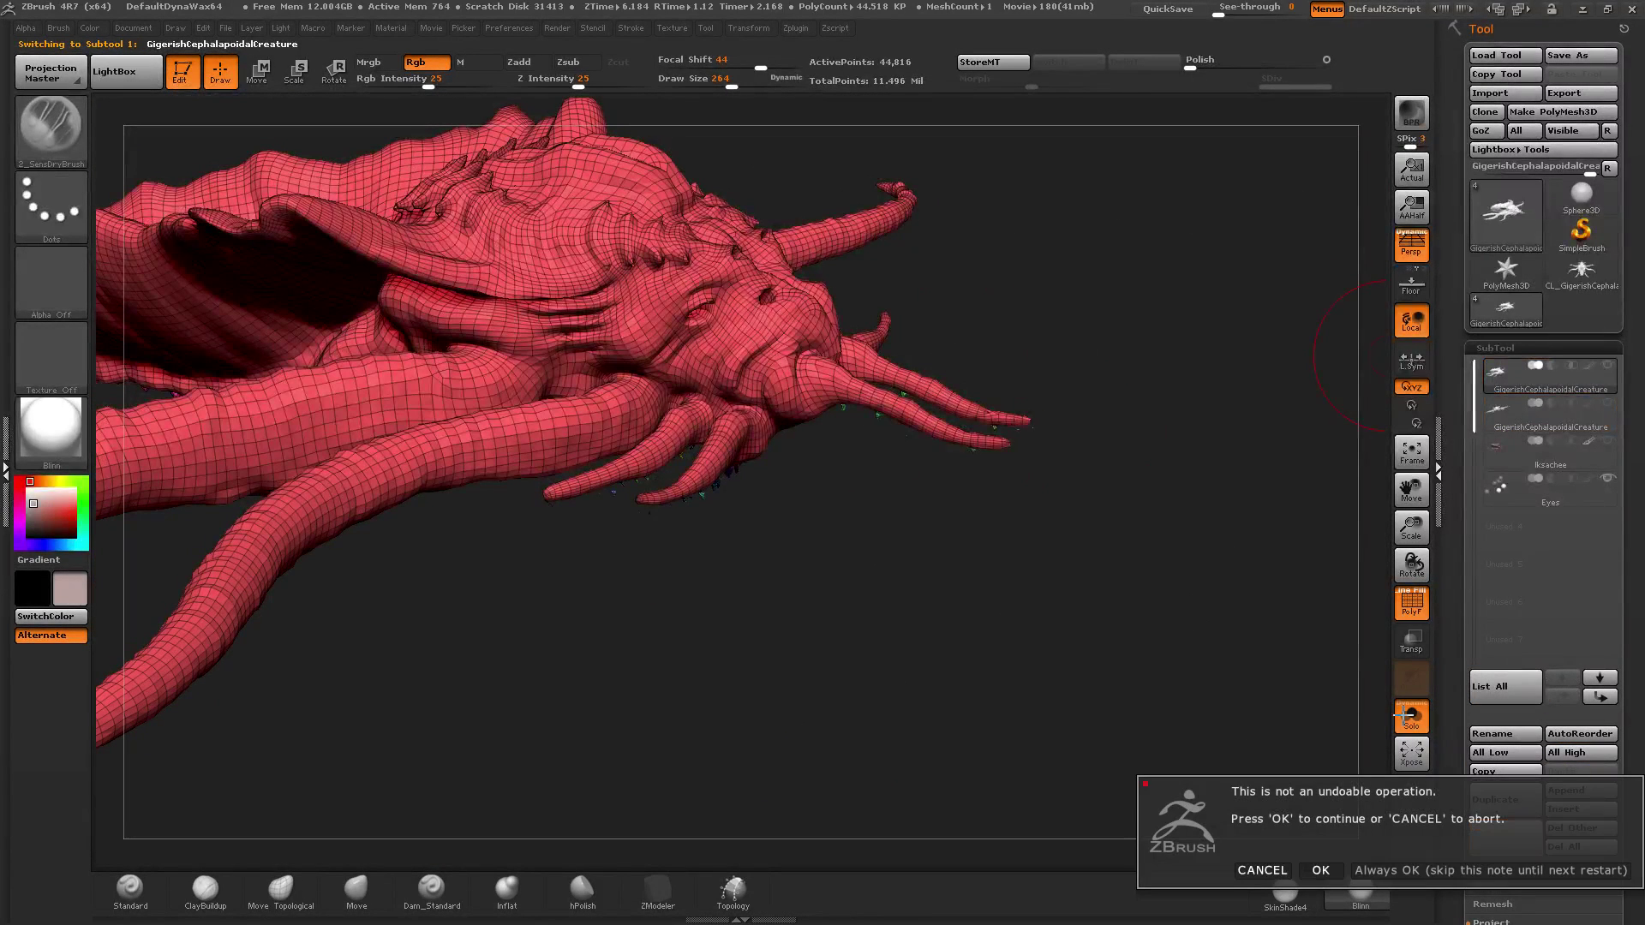
{"action": "left_click", "coordinate": [1410, 871]}
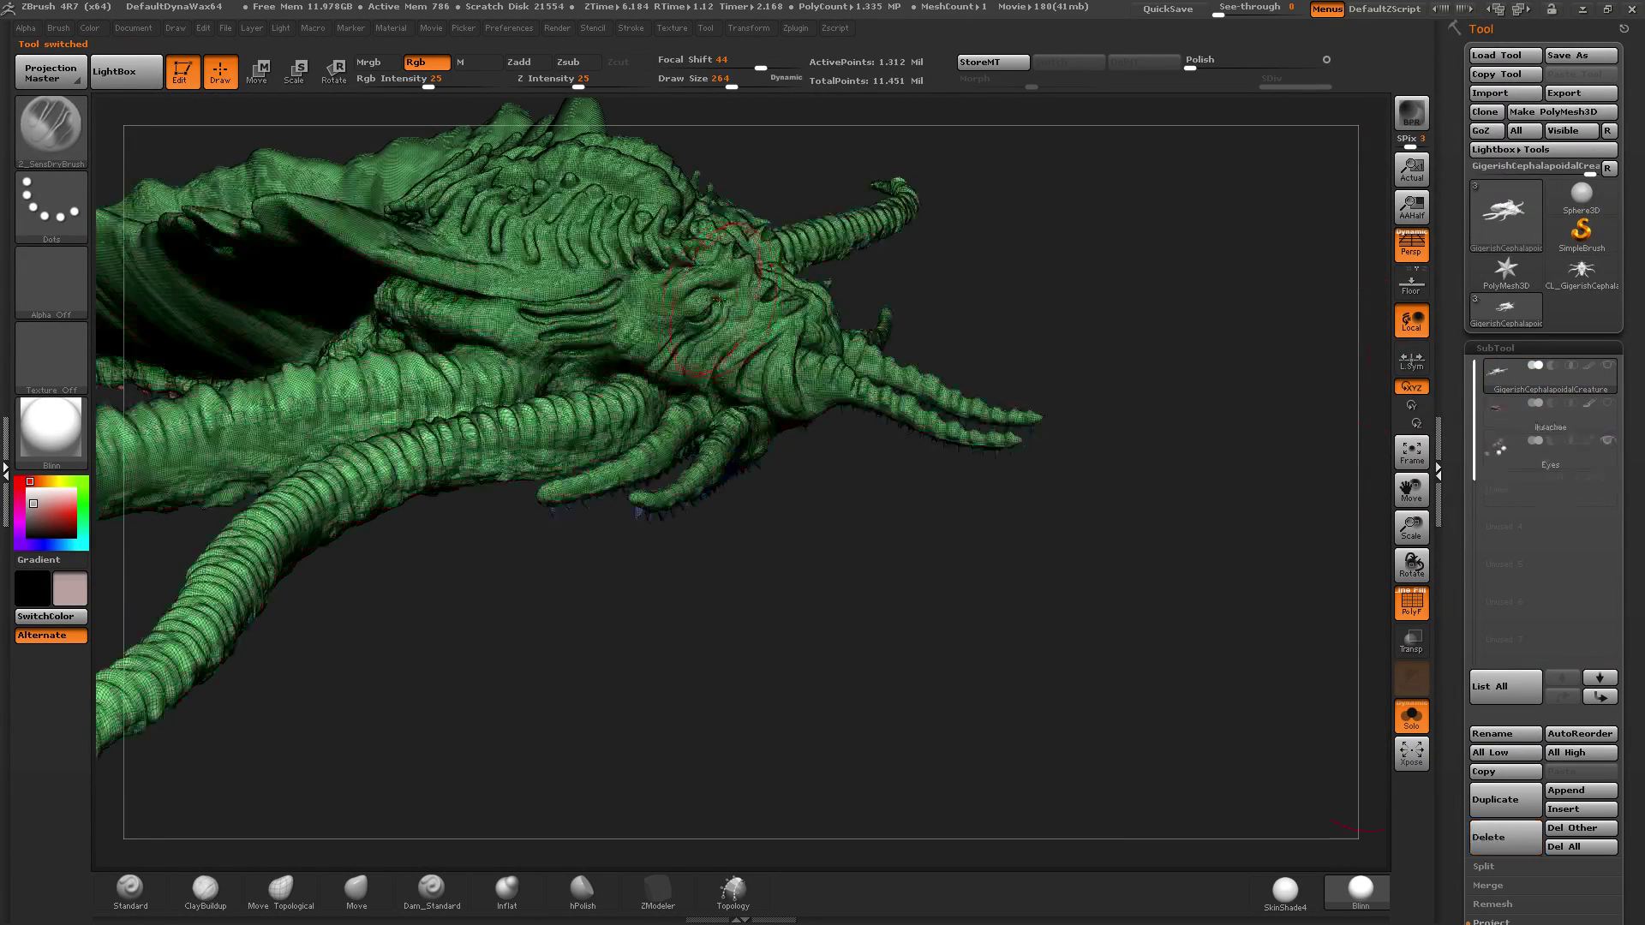
Step: Switch to the Iksachee subtool and turn off its texture map so its polygroups show
{"action": "mouse_move", "coordinate": [881, 381]}
{"action": "right_mouse_down", "text": "alt"}
{"action": "mouse_move", "coordinate": [1029, 467]}
{"action": "mouse_move", "coordinate": [1224, 411]}
{"action": "right_mouse_up", "text": "alt"}
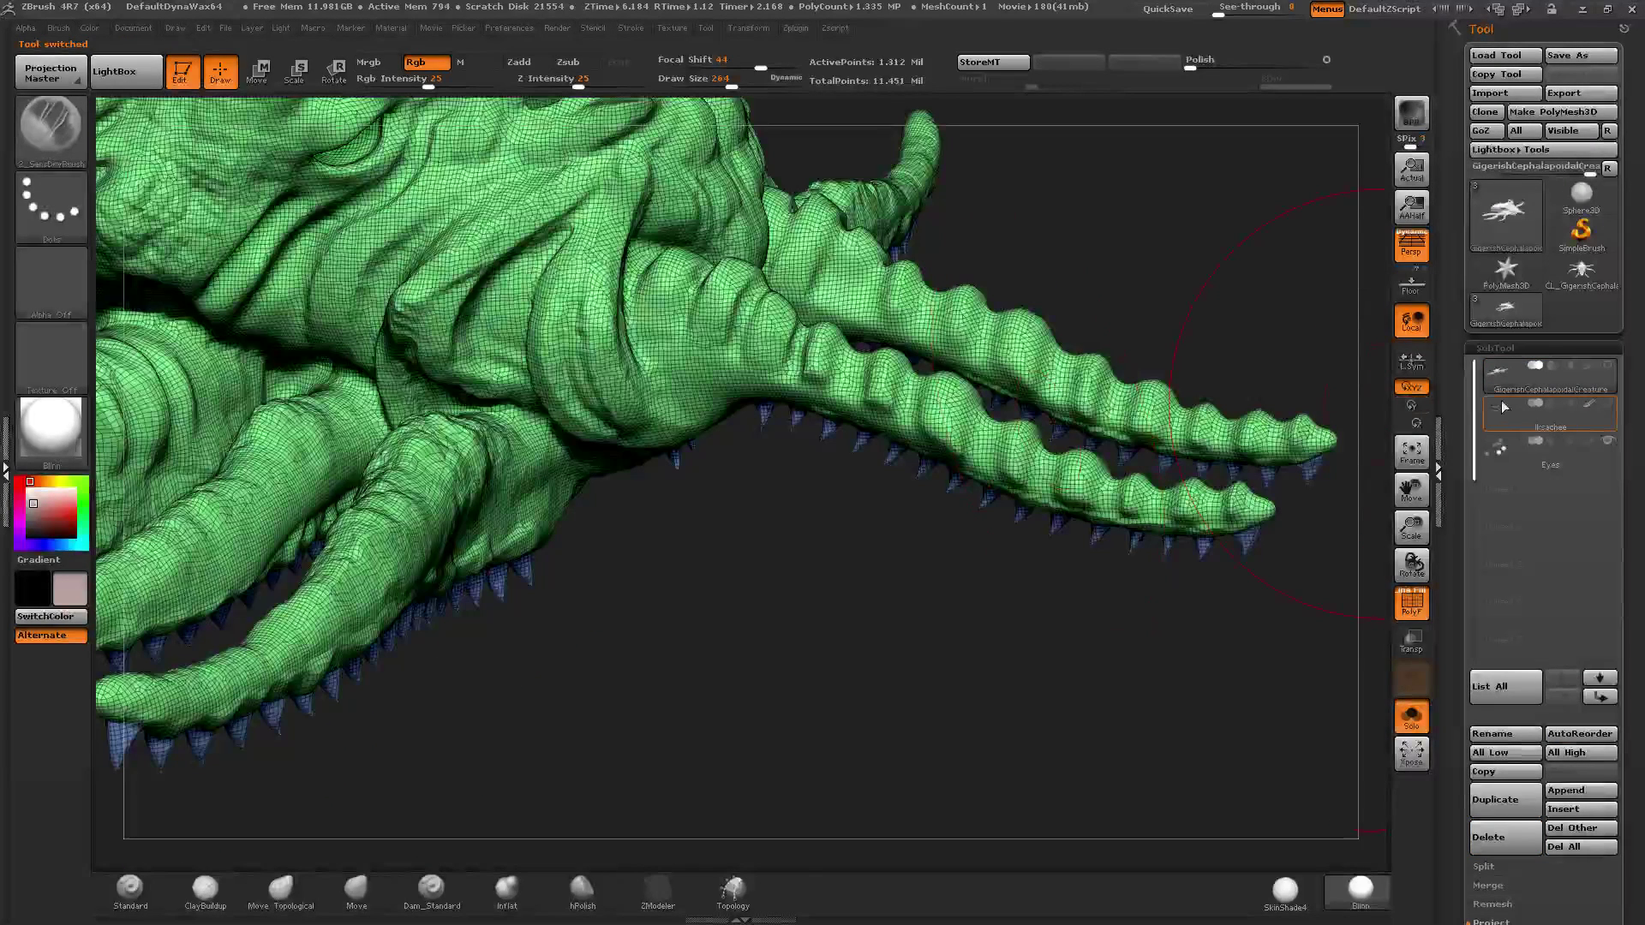
{"action": "right_click_drag", "start_coordinate": [1098, 583], "coordinate": [770, 406], "text": "ctrl"}
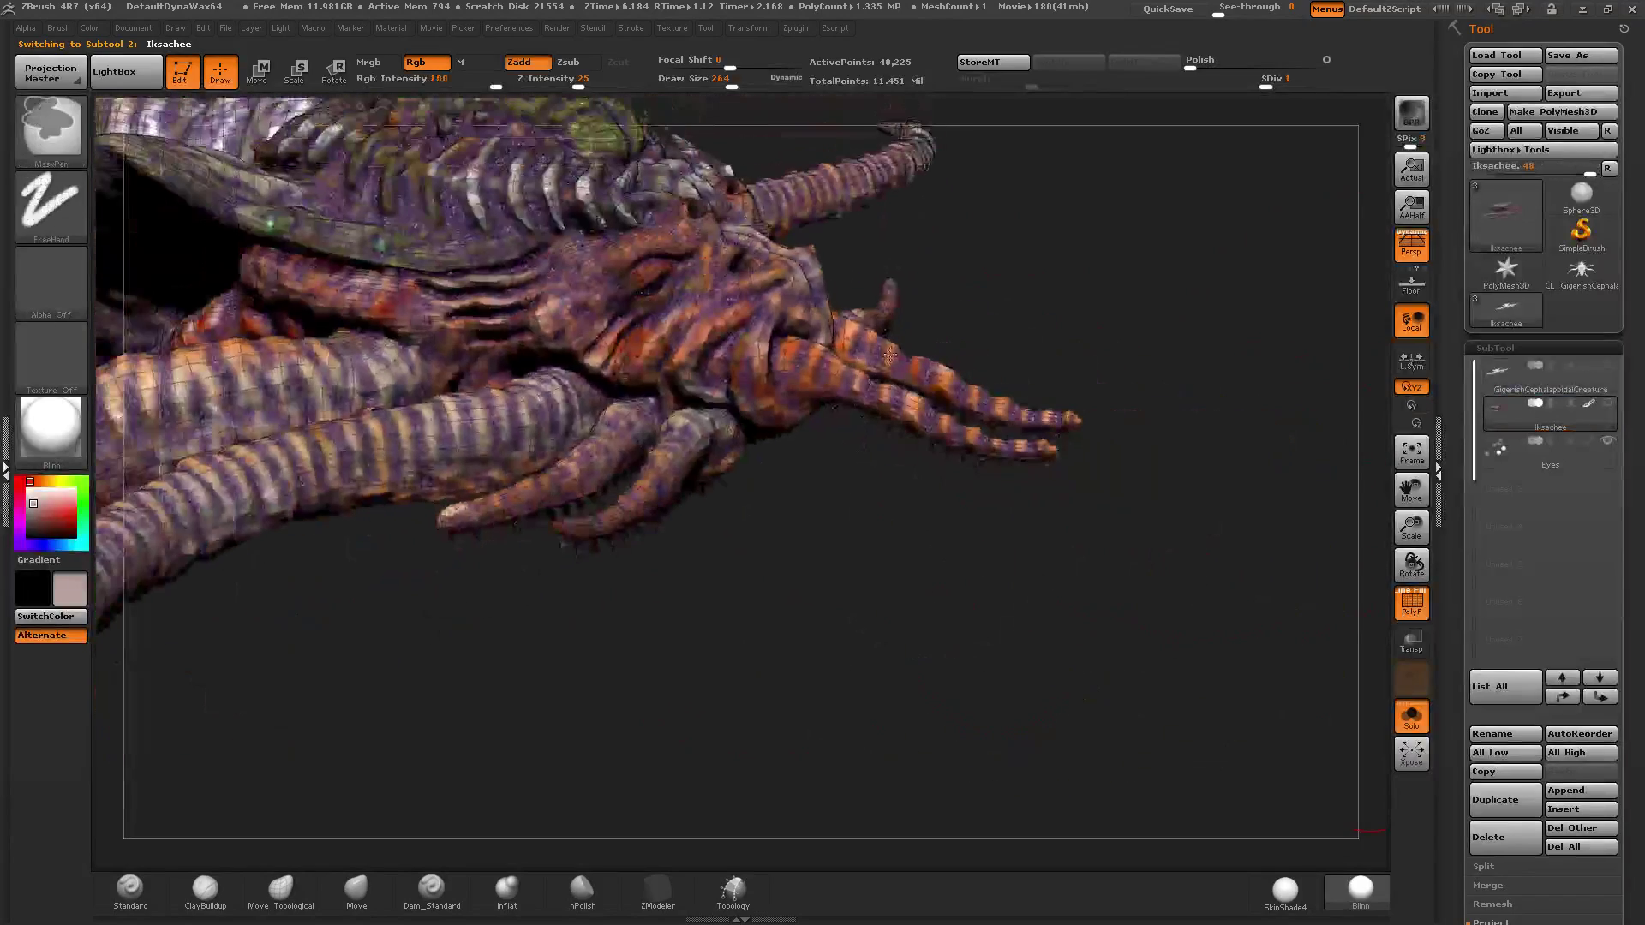
{"action": "left_click_drag", "start_coordinate": [769, 406], "coordinate": [1226, 570]}
{"action": "left_click_drag", "start_coordinate": [1441, 587], "coordinate": [1457, 315]}
{"action": "left_click_drag", "start_coordinate": [1633, 628], "coordinate": [1585, 397]}
{"action": "left_click_drag", "start_coordinate": [1454, 609], "coordinate": [1461, 377]}
{"action": "left_click", "coordinate": [1584, 737]}
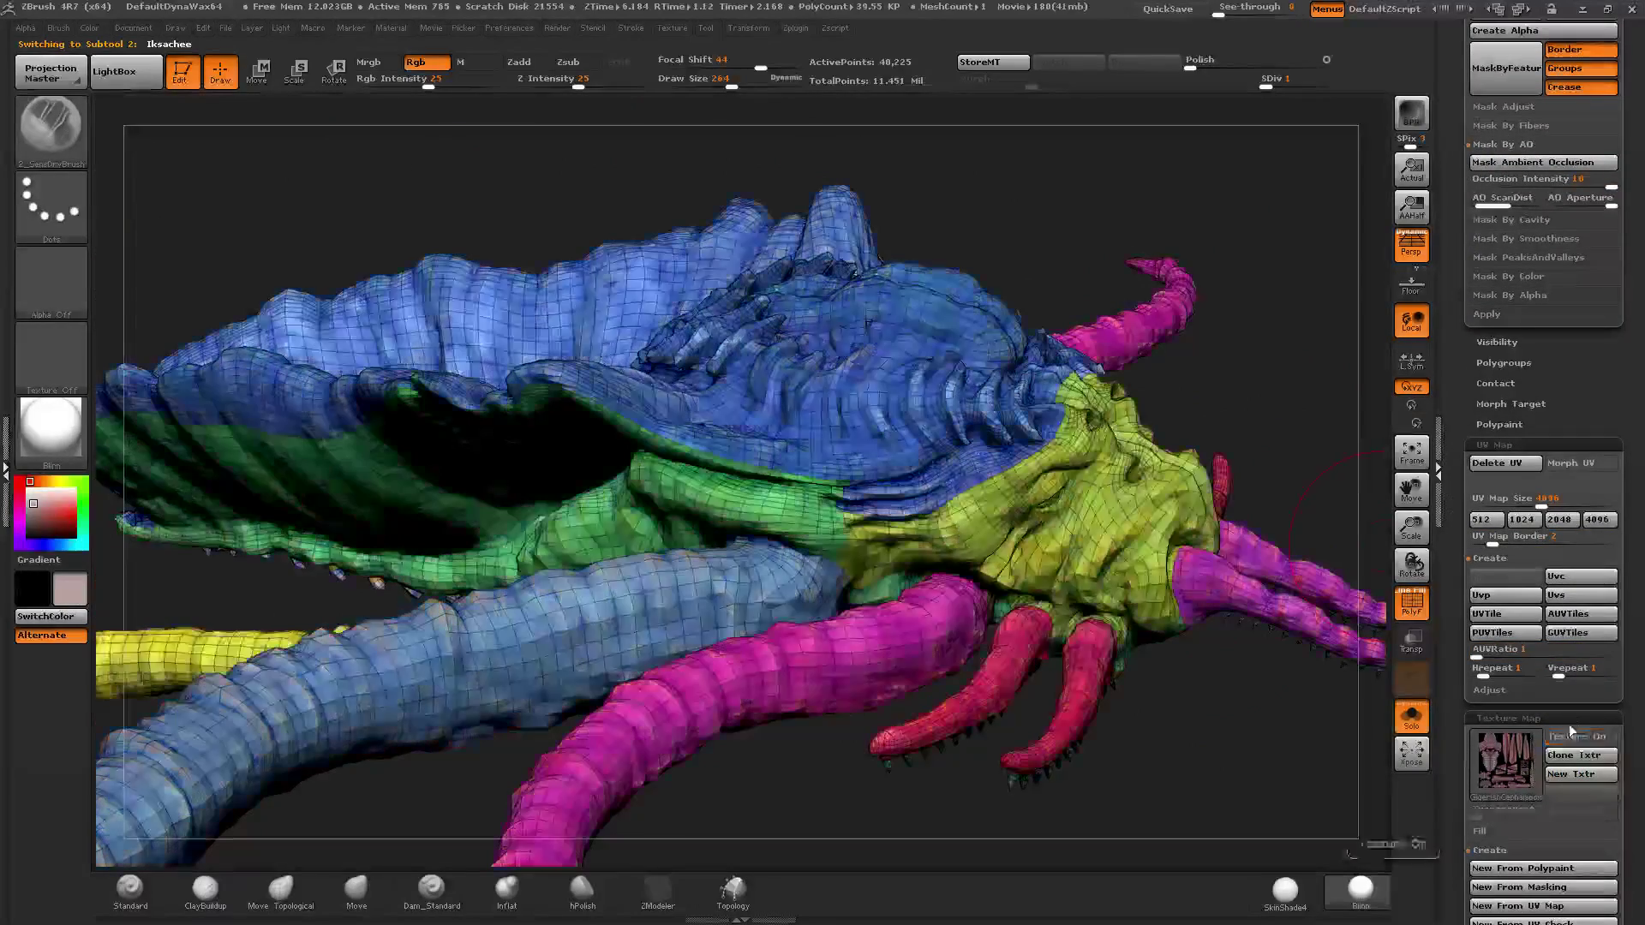
Step: Check the polygroups from the front and raise the Iksachee subtool to subdivision level 5
{"action": "right_click_drag", "start_coordinate": [873, 451], "coordinate": [548, 419]}
{"action": "right_click_drag", "start_coordinate": [1139, 437], "coordinate": [841, 391], "text": "alt"}
{"action": "left_click_drag", "start_coordinate": [842, 392], "coordinate": [871, 427]}
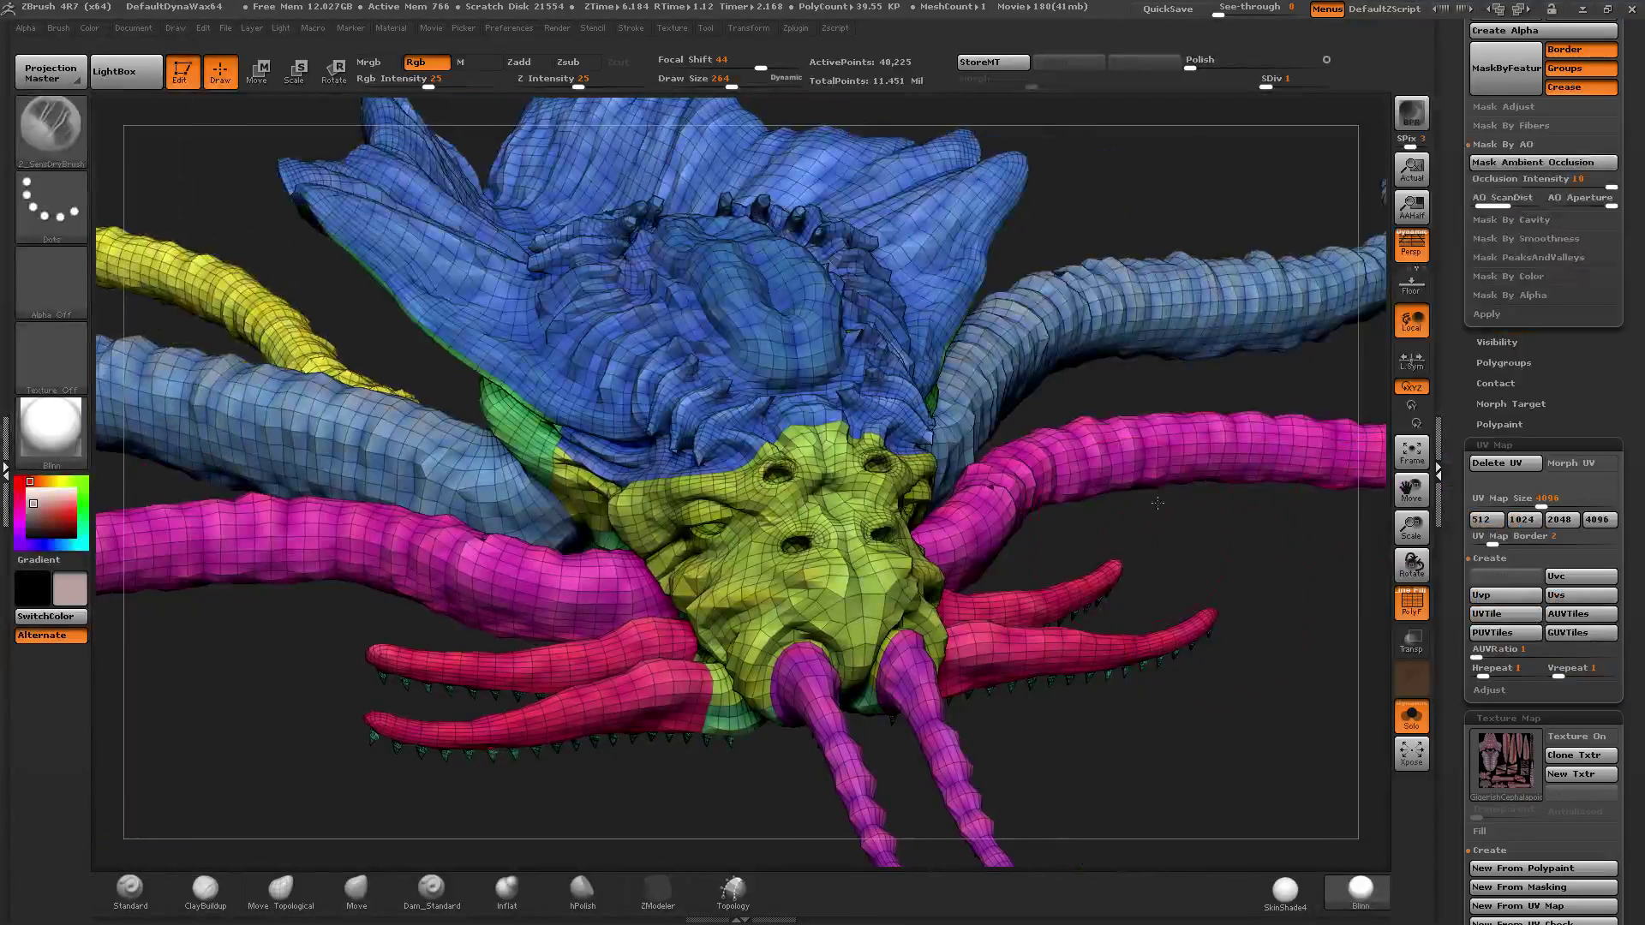
{"action": "left_click_drag", "start_coordinate": [1163, 495], "coordinate": [1210, 448], "text": "alt"}
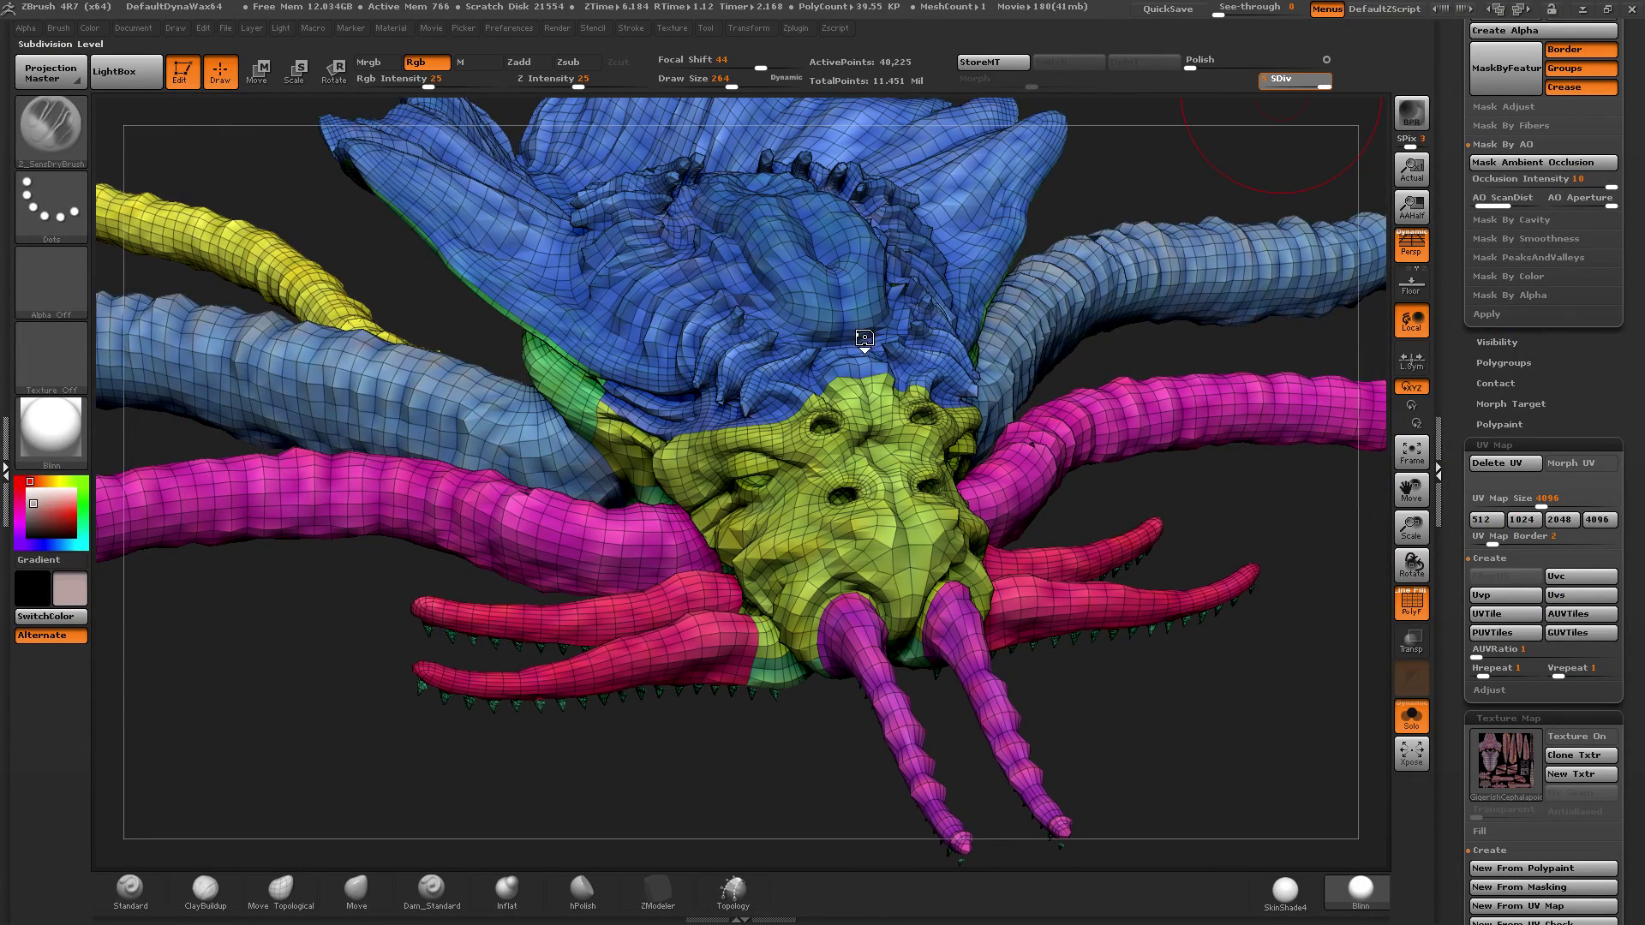
{"action": "key", "text": "d"}
{"action": "key", "text": "d"}
{"action": "key", "text": "d"}
{"action": "key", "text": "d"}
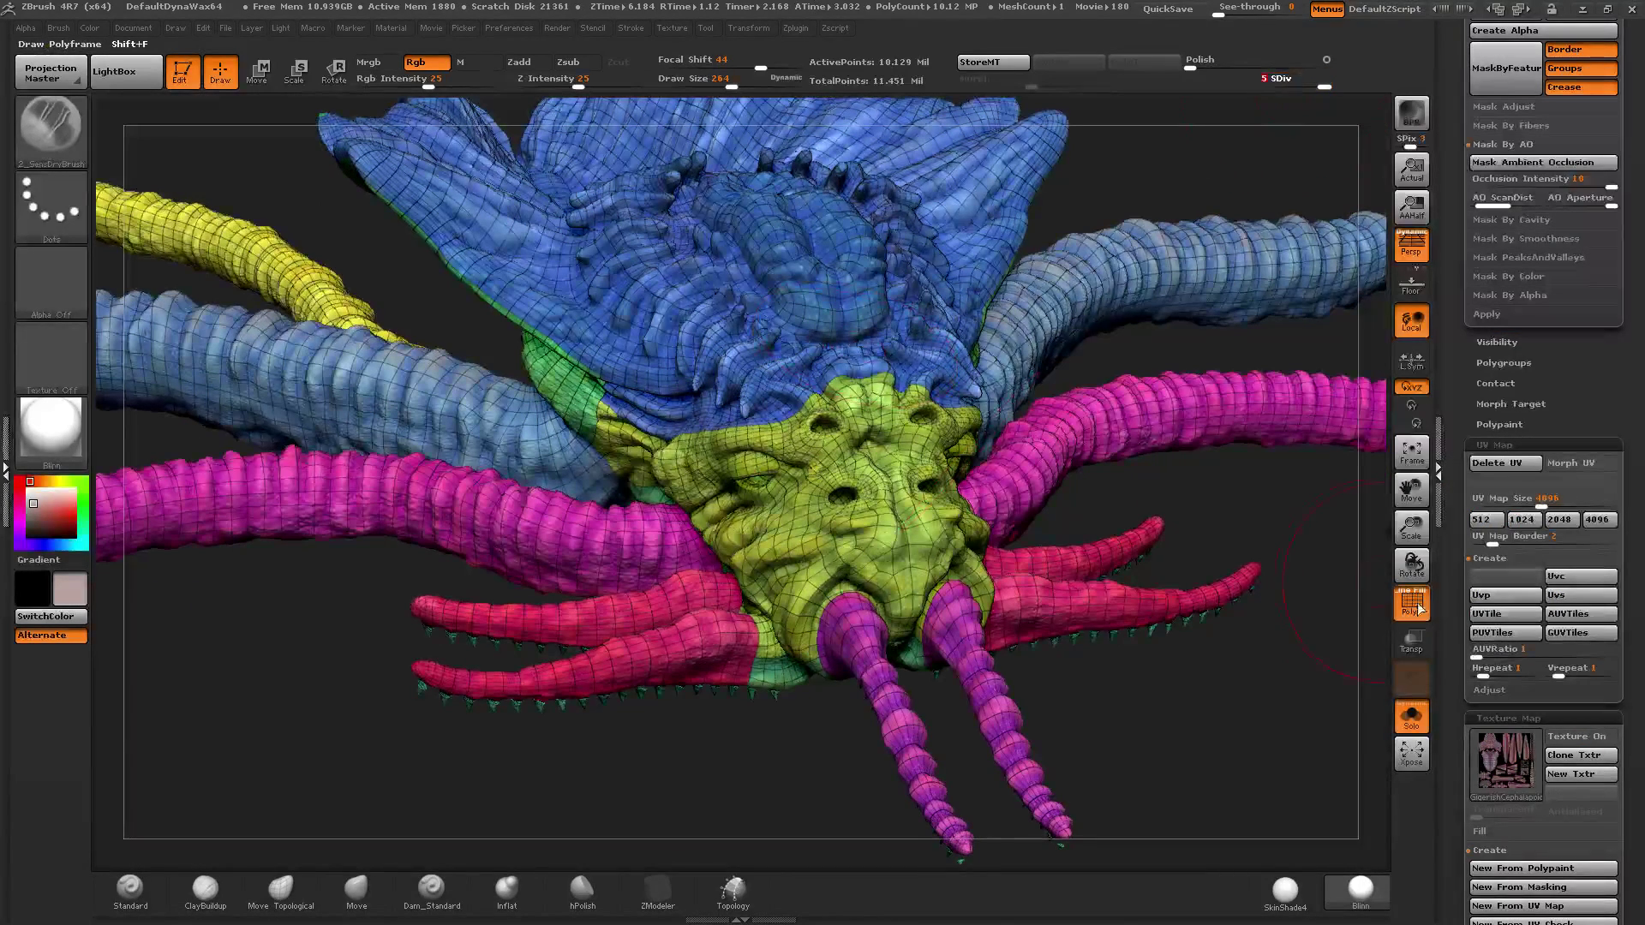
Step: Turn off the polyframe and apply the SkinShade4 material to the creature
{"action": "left_click", "coordinate": [1407, 611]}
{"action": "mouse_move", "coordinate": [762, 360]}
{"action": "right_mouse_down"}
{"action": "mouse_move", "coordinate": [761, 435]}
{"action": "mouse_move", "coordinate": [832, 453]}
{"action": "right_mouse_up"}
{"action": "left_click_drag", "start_coordinate": [831, 453], "coordinate": [1214, 759]}
{"action": "left_click", "coordinate": [1295, 900]}
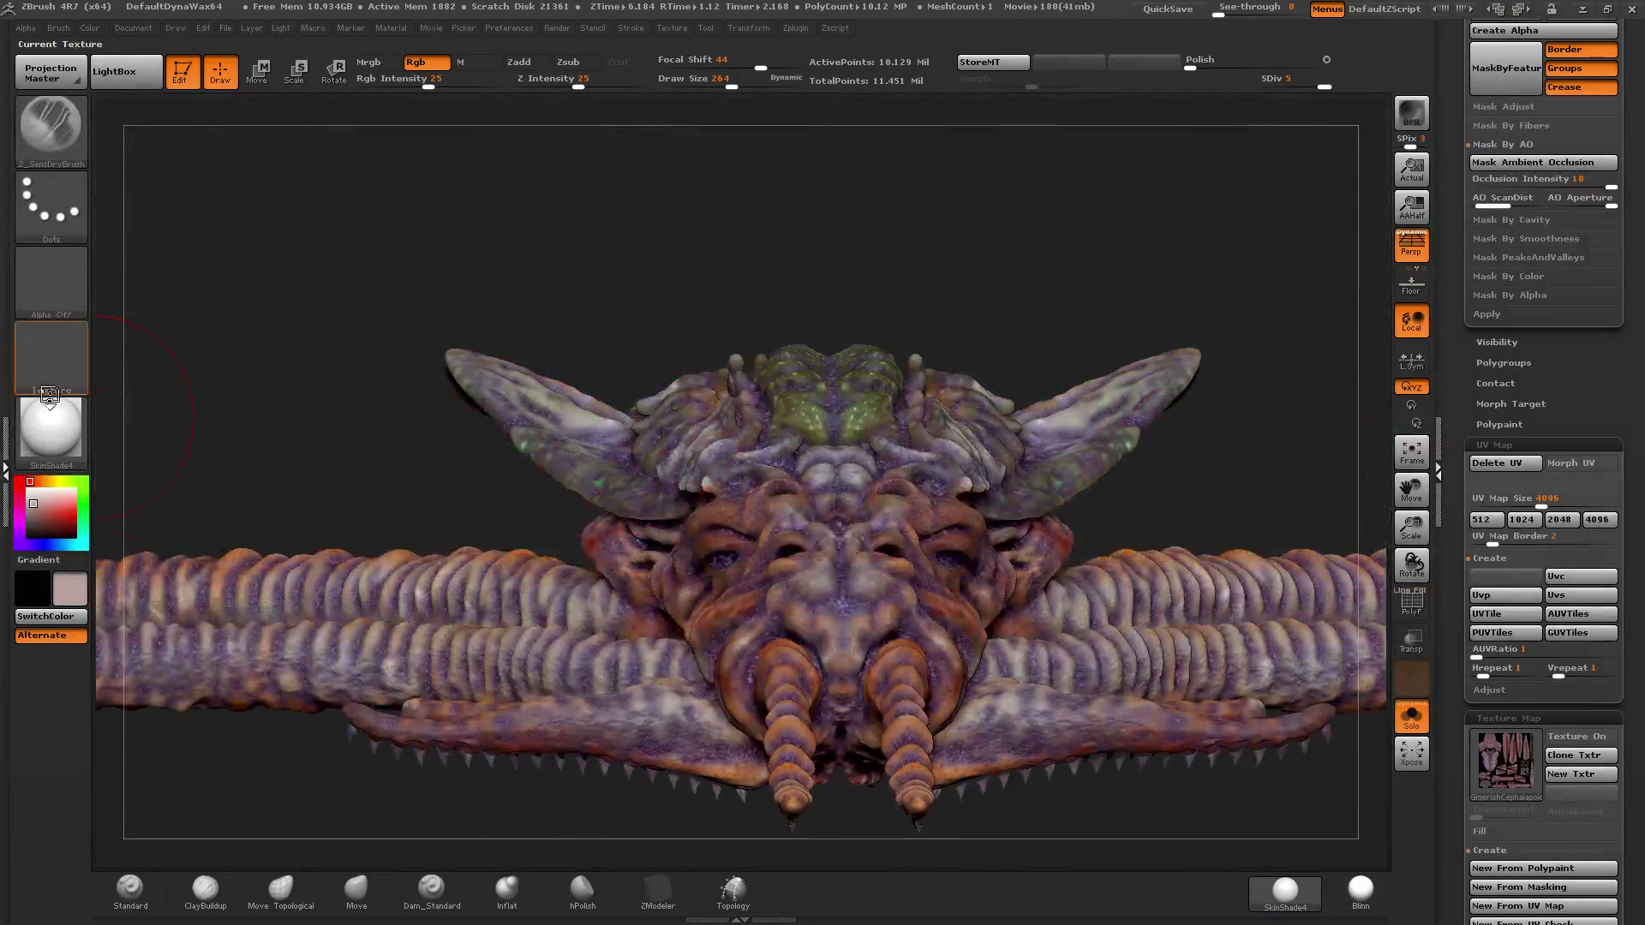
{"action": "left_click", "coordinate": [52, 428]}
{"action": "left_click", "coordinate": [444, 459]}
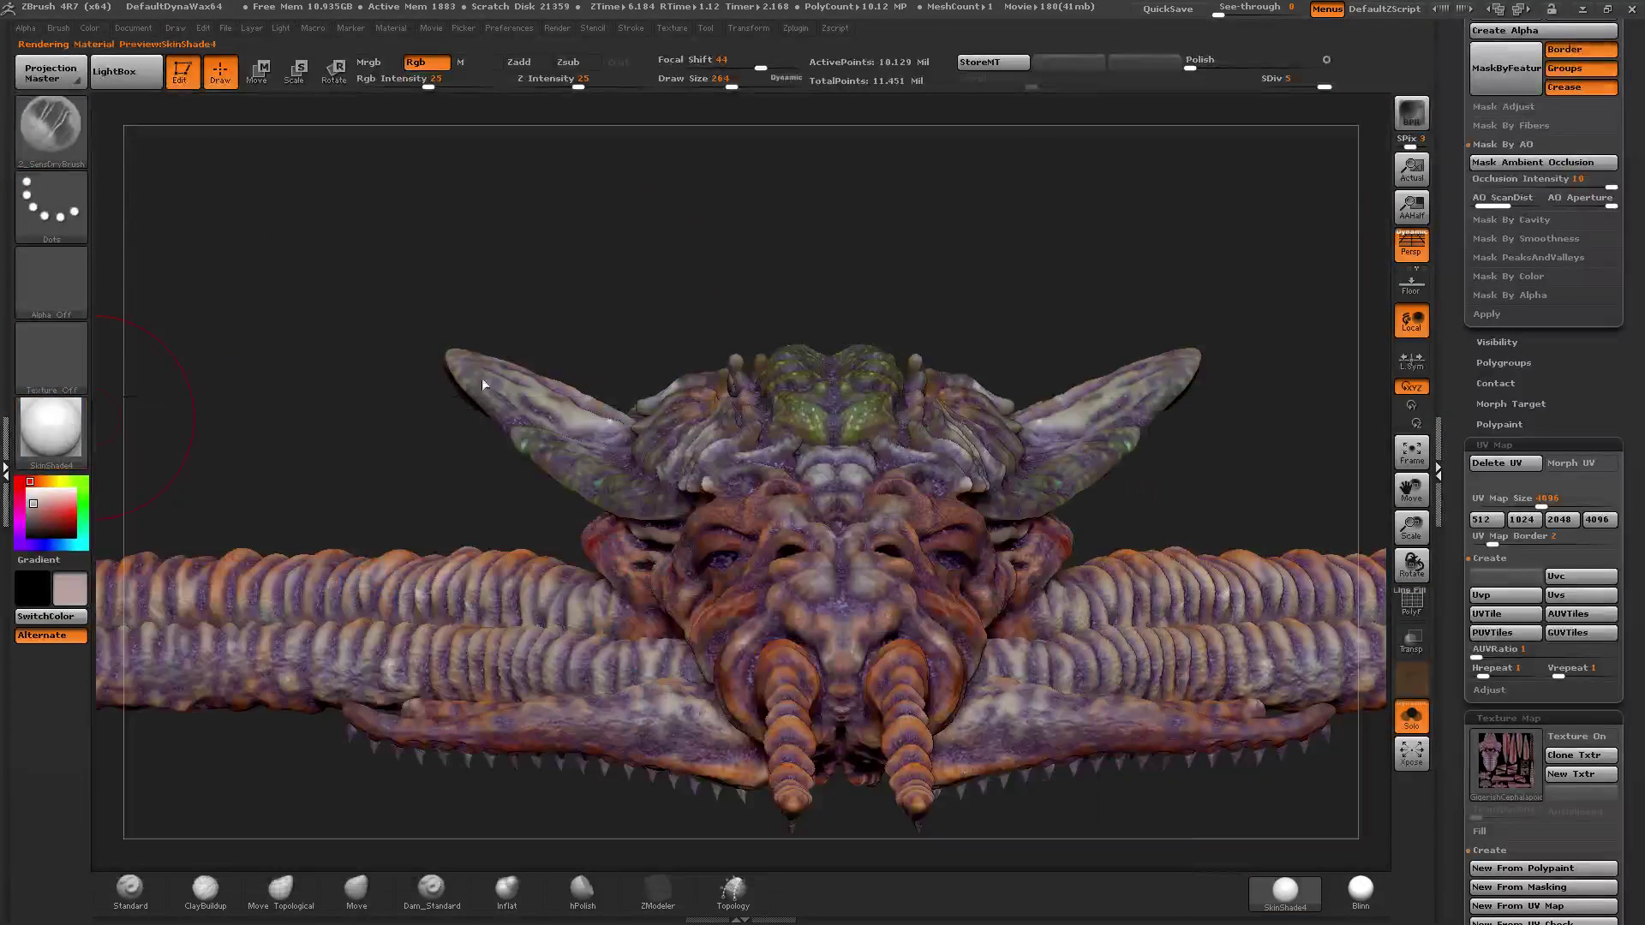
Step: Render the whole creature with BPR and switch the material back to Blinn
{"action": "left_click_drag", "start_coordinate": [1079, 766], "coordinate": [1161, 856]}
{"action": "mouse_move", "coordinate": [868, 509]}
{"action": "right_mouse_down"}
{"action": "mouse_move", "coordinate": [943, 490]}
{"action": "mouse_move", "coordinate": [885, 537]}
{"action": "right_mouse_up"}
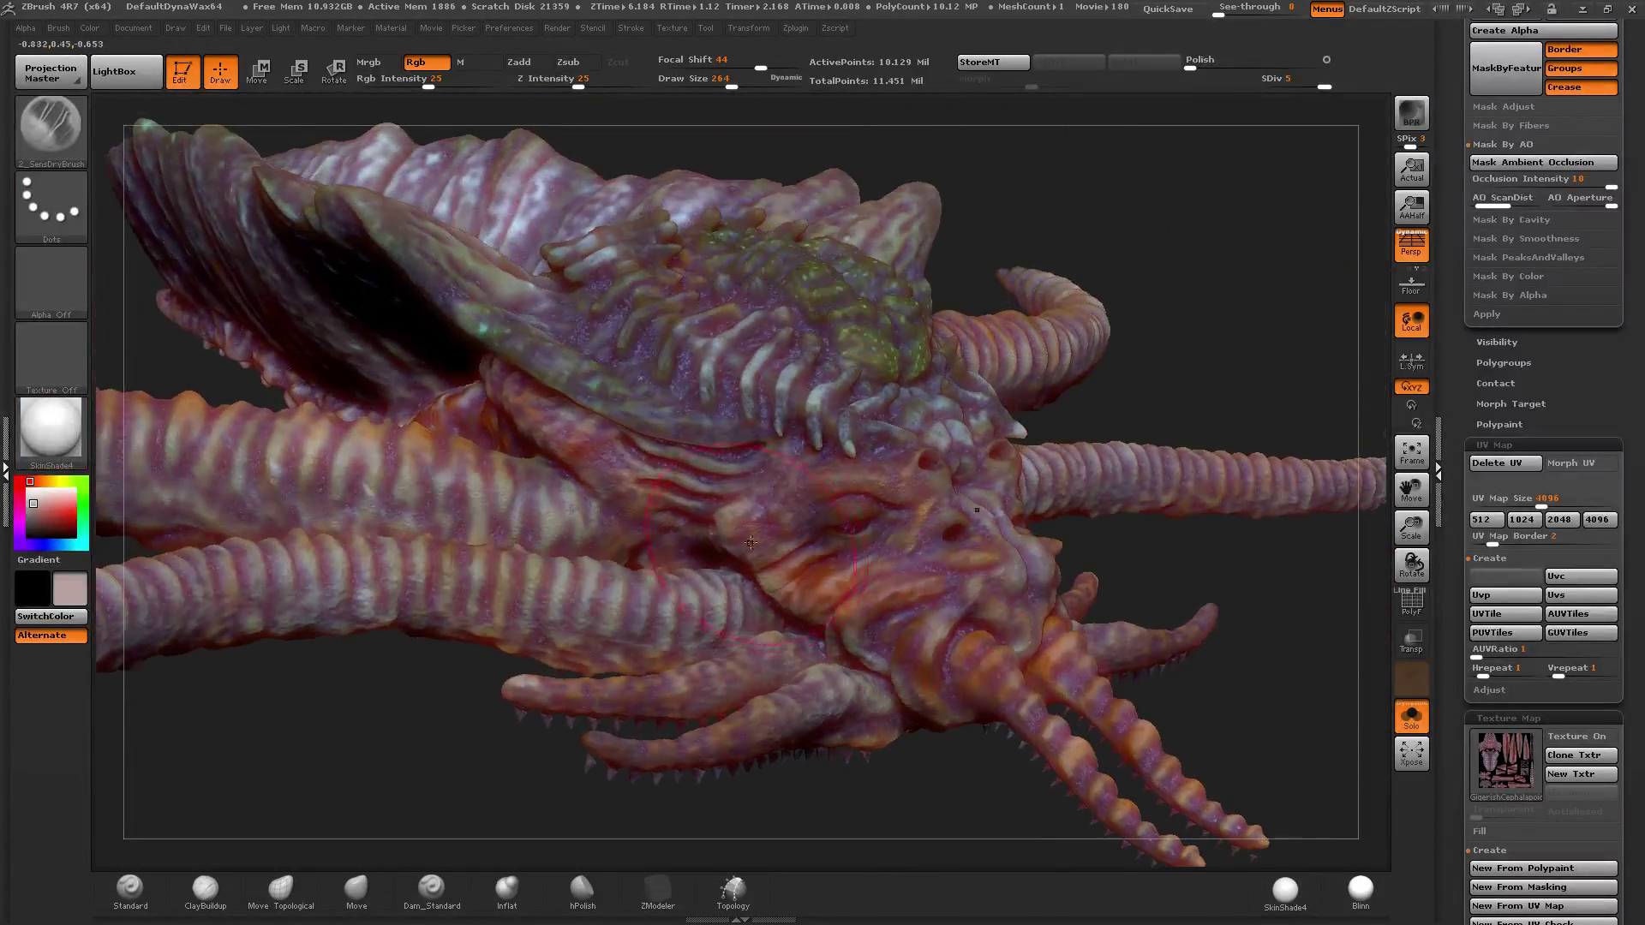
{"action": "mouse_move", "coordinate": [771, 545]}
{"action": "right_mouse_down", "text": "ctrl"}
{"action": "mouse_move", "coordinate": [770, 505]}
{"action": "mouse_move", "coordinate": [770, 576]}
{"action": "mouse_move", "coordinate": [882, 514]}
{"action": "mouse_move", "coordinate": [900, 456]}
{"action": "mouse_move", "coordinate": [935, 480]}
{"action": "mouse_move", "coordinate": [942, 514]}
{"action": "right_mouse_up", "text": "ctrl"}
{"action": "left_click", "coordinate": [1416, 125]}
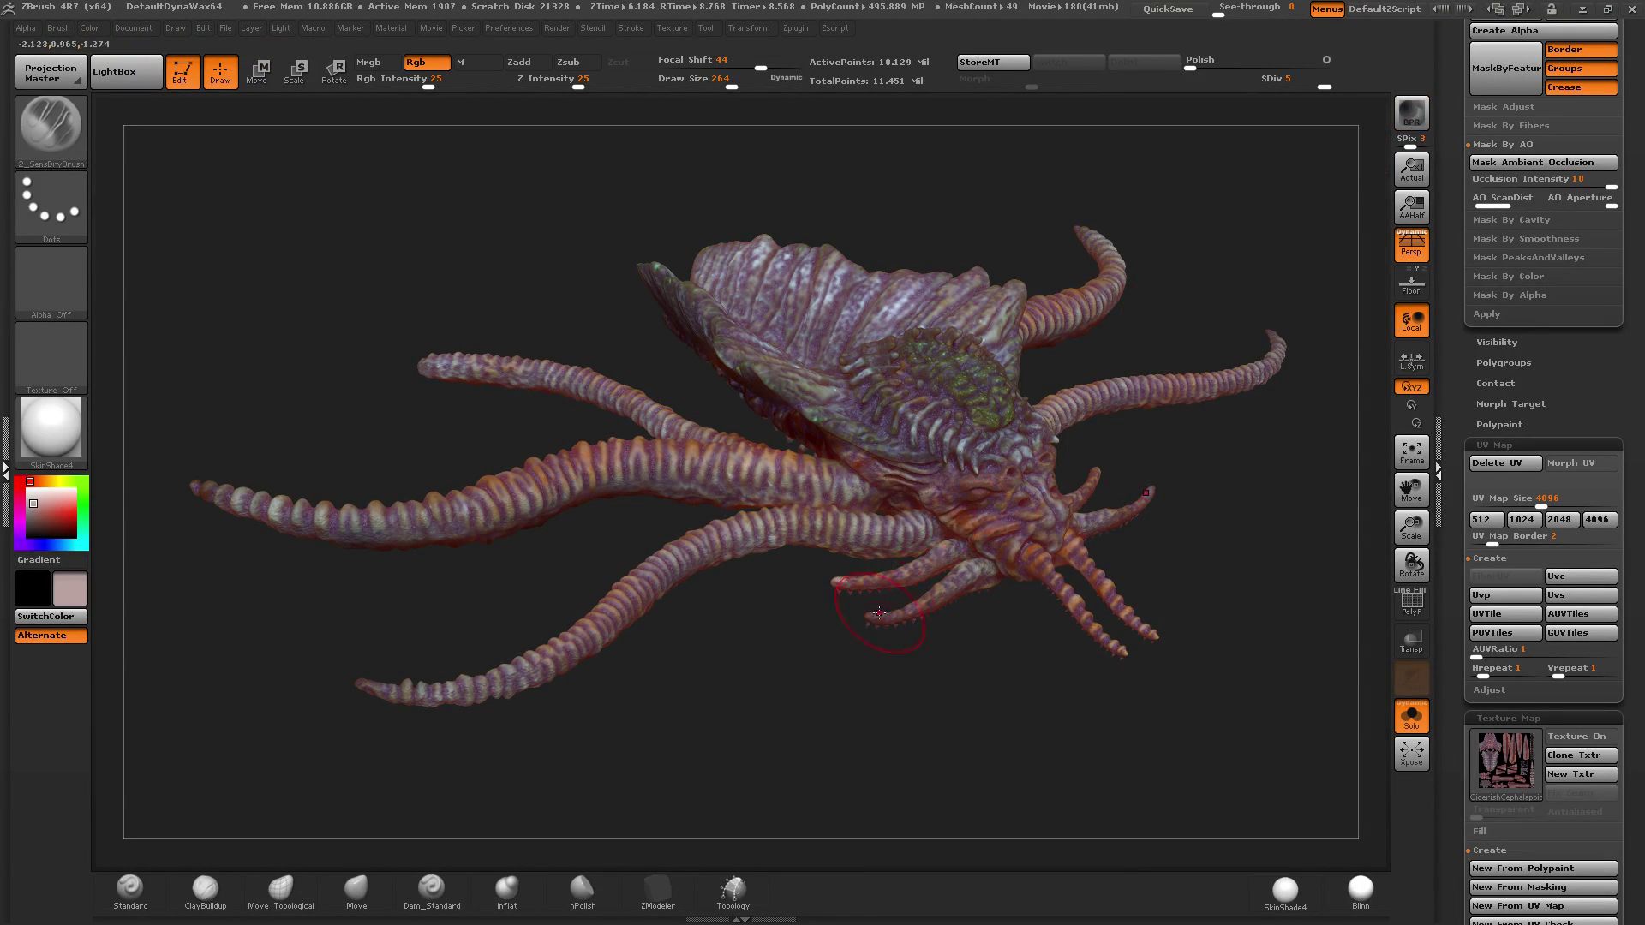
{"action": "left_click", "coordinate": [1361, 896]}
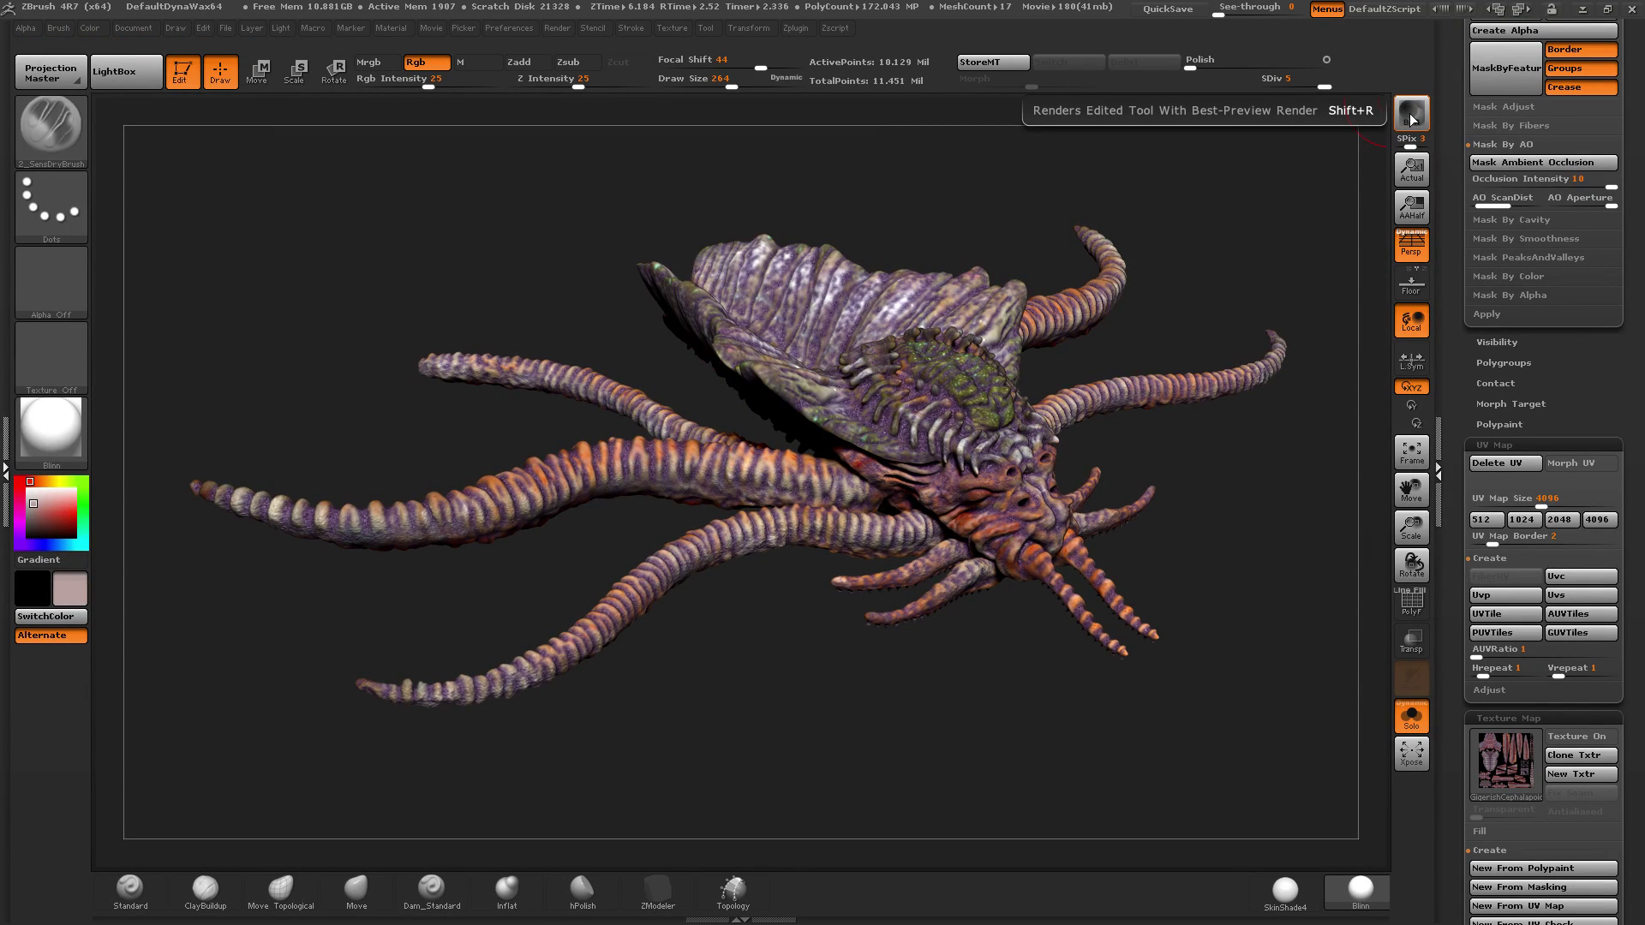
{"action": "mouse_move", "coordinate": [1200, 188]}
{"action": "left_mouse_down"}
{"action": "mouse_move", "coordinate": [901, 408]}
{"action": "mouse_move", "coordinate": [780, 432]}
{"action": "mouse_move", "coordinate": [820, 401]}
{"action": "mouse_move", "coordinate": [835, 390]}
{"action": "mouse_move", "coordinate": [739, 526]}
{"action": "mouse_move", "coordinate": [842, 445]}
{"action": "mouse_move", "coordinate": [829, 412]}
{"action": "mouse_move", "coordinate": [856, 423]}
{"action": "left_mouse_up"}
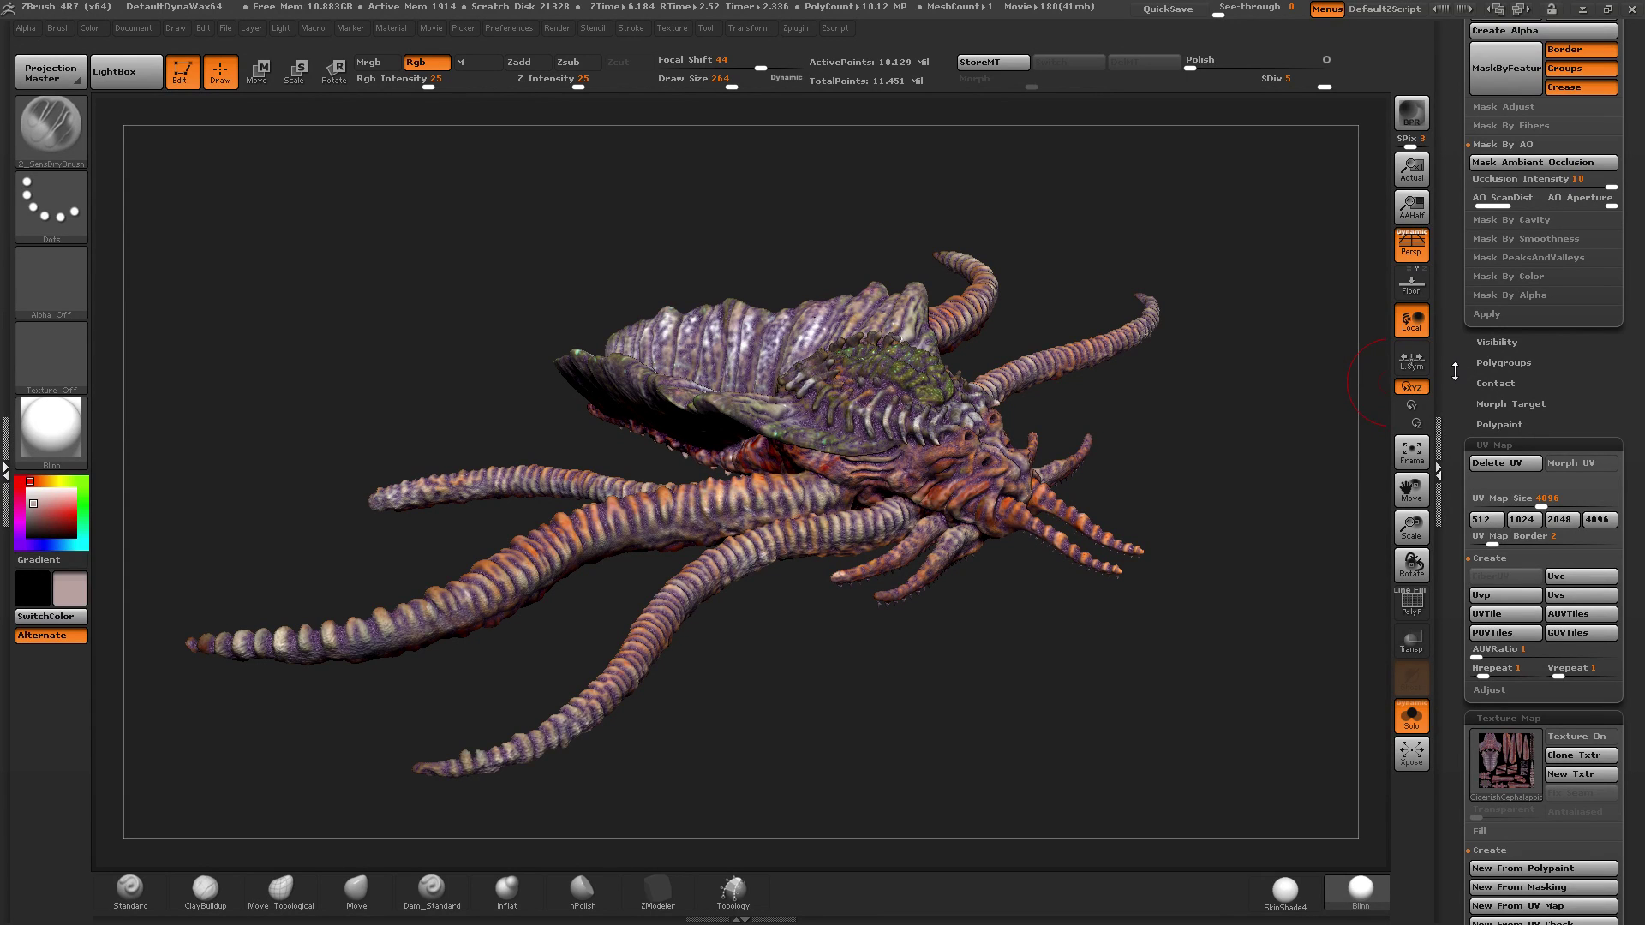
Step: Lower the Iksachee subtool to subdivision level 1 and bring its displacement and normal map settings into view
{"action": "scroll", "coordinate": [1475, 391], "scroll_direction": "up", "scroll_amount": 10}
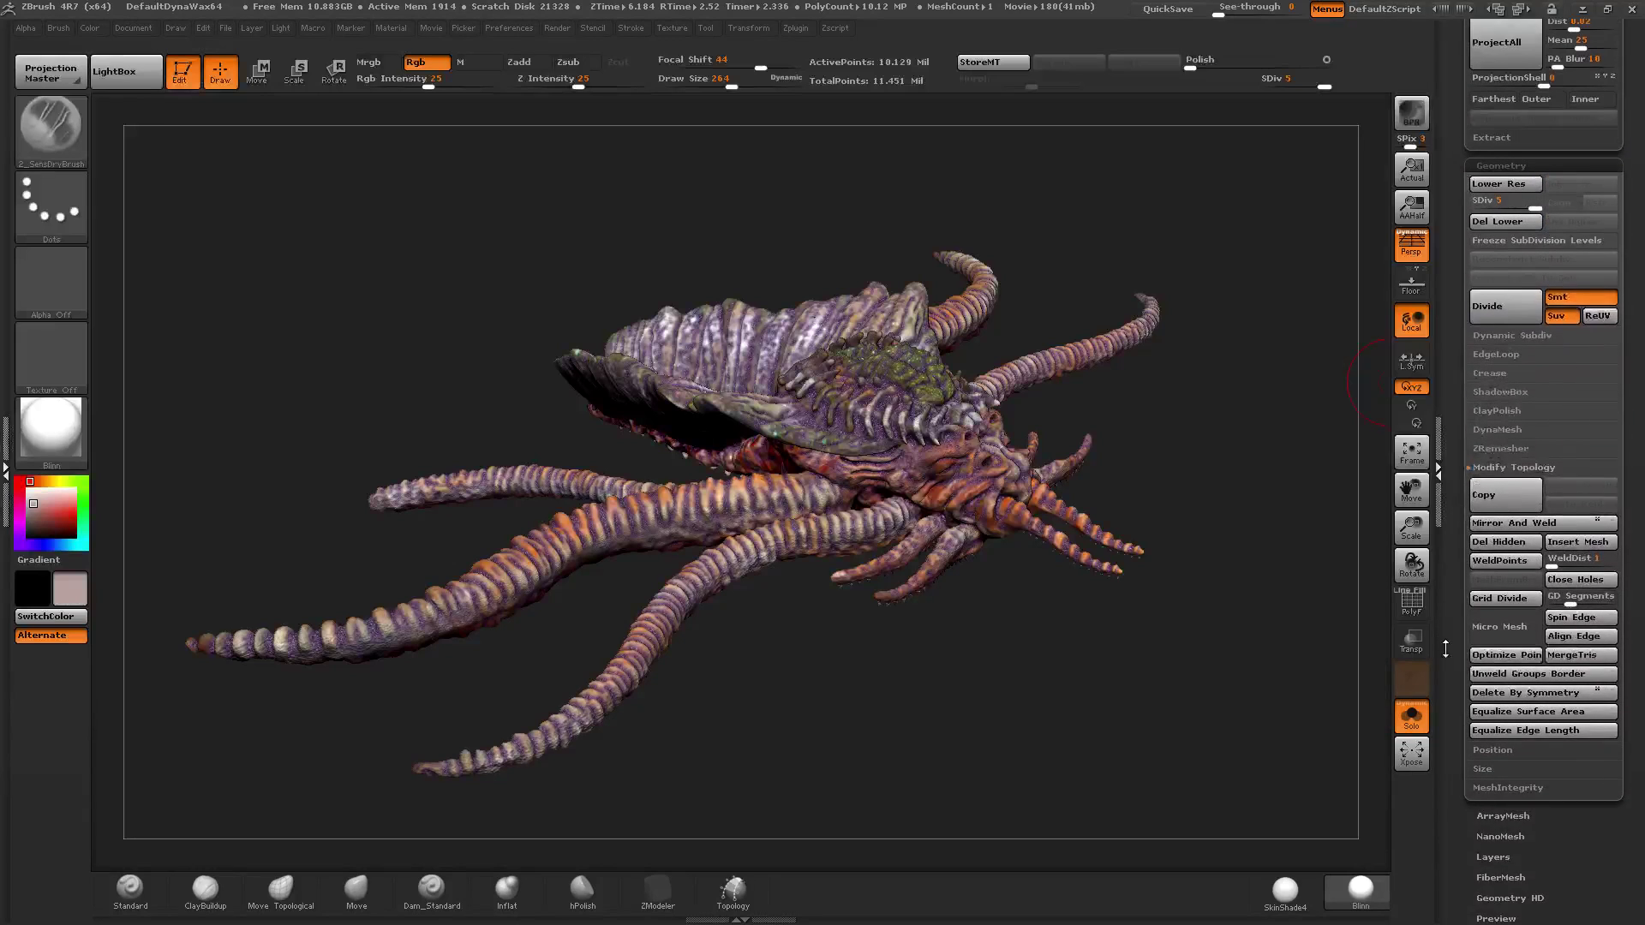
{"action": "left_click_drag", "start_coordinate": [1467, 435], "coordinate": [1458, 470]}
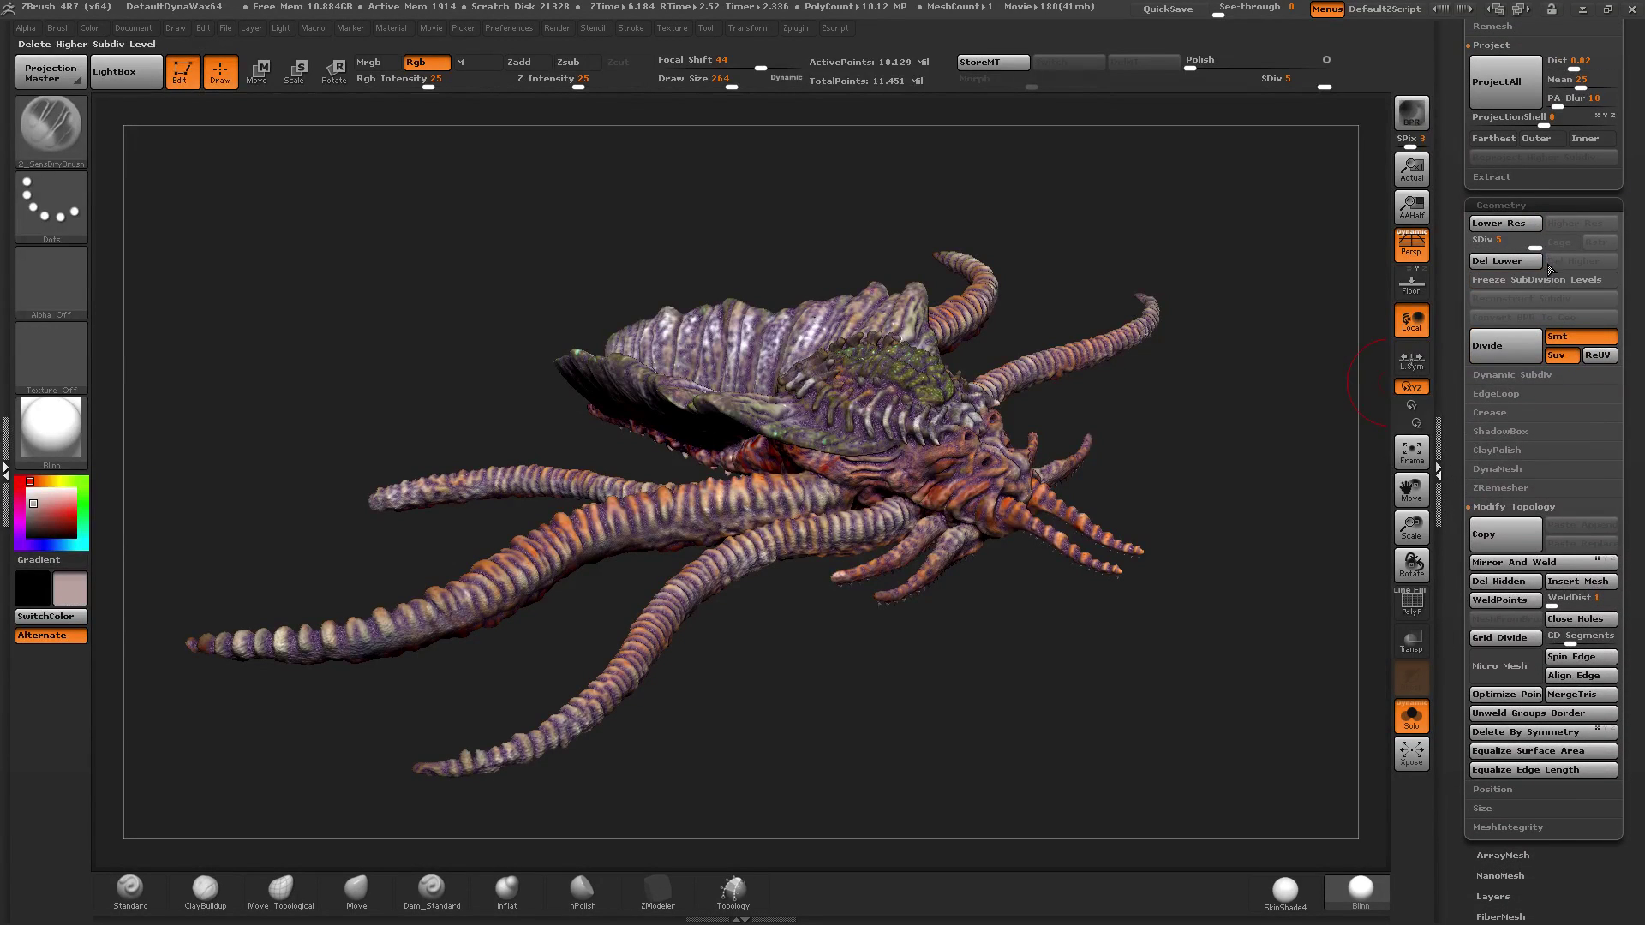
{"action": "left_click_drag", "start_coordinate": [1528, 242], "coordinate": [1509, 239]}
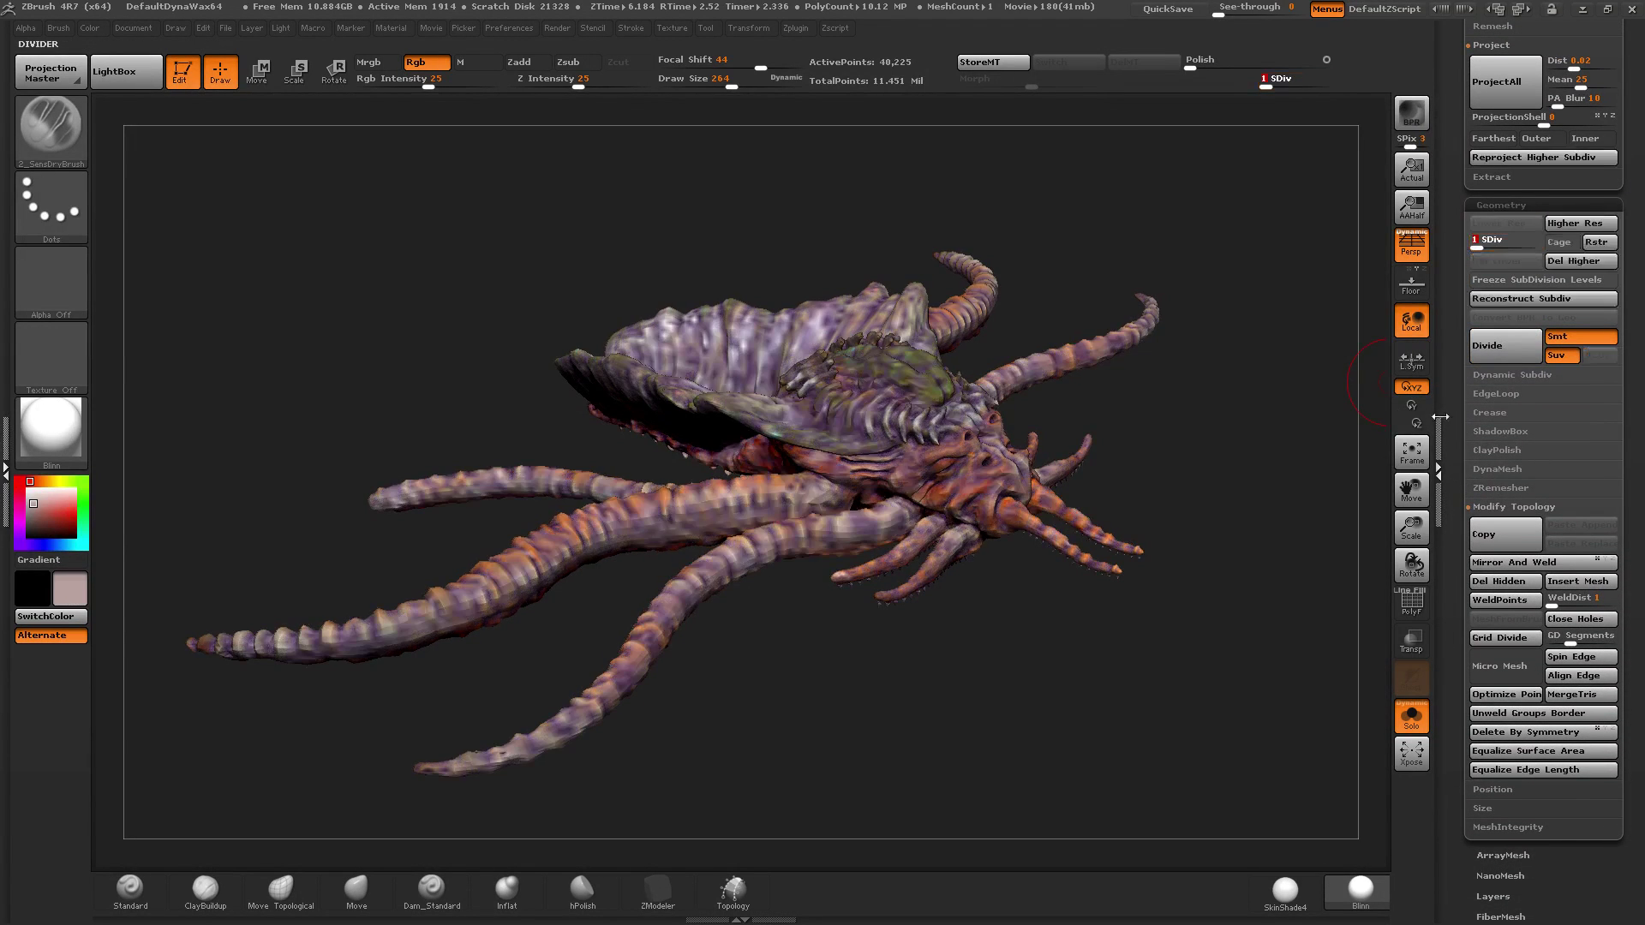
{"action": "scroll", "coordinate": [1448, 446], "scroll_direction": "down", "scroll_amount": 10}
{"action": "scroll", "coordinate": [1456, 467], "scroll_direction": "down", "scroll_amount": 15}
{"action": "scroll", "coordinate": [1450, 513], "scroll_direction": "down", "scroll_amount": 5}
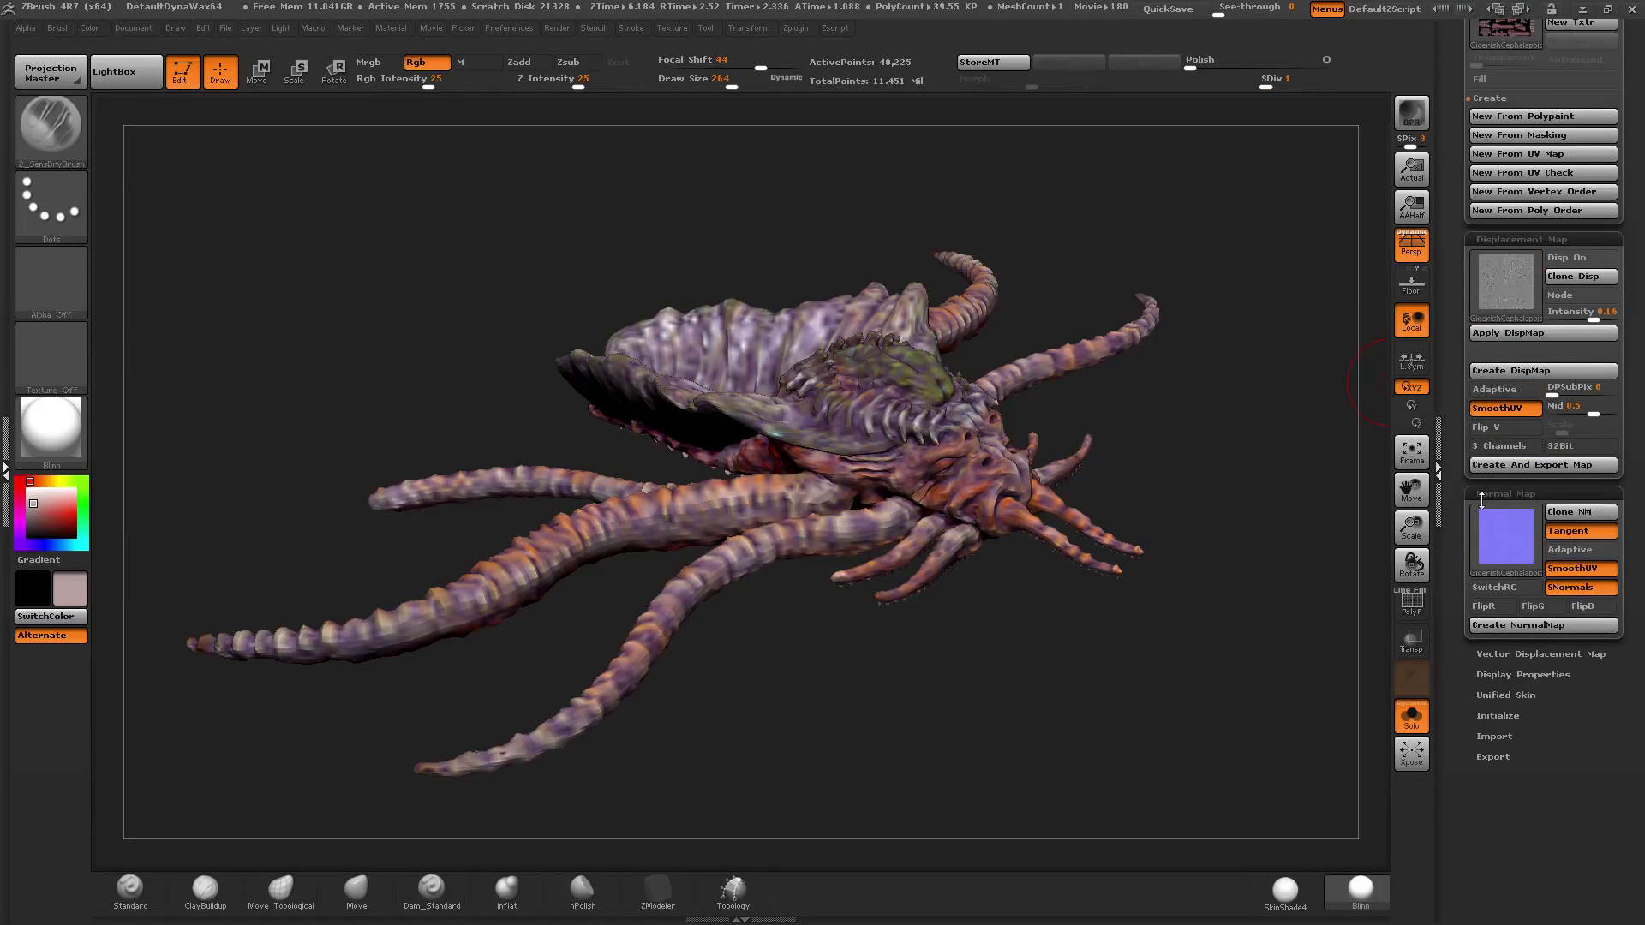
Step: Switch to Maya and examine the transferred Iksachee mesh's wireframe, its spiny tentacles and its textured surface
{"action": "key", "text": "ctrl"}
{"action": "key", "text": "Down"}
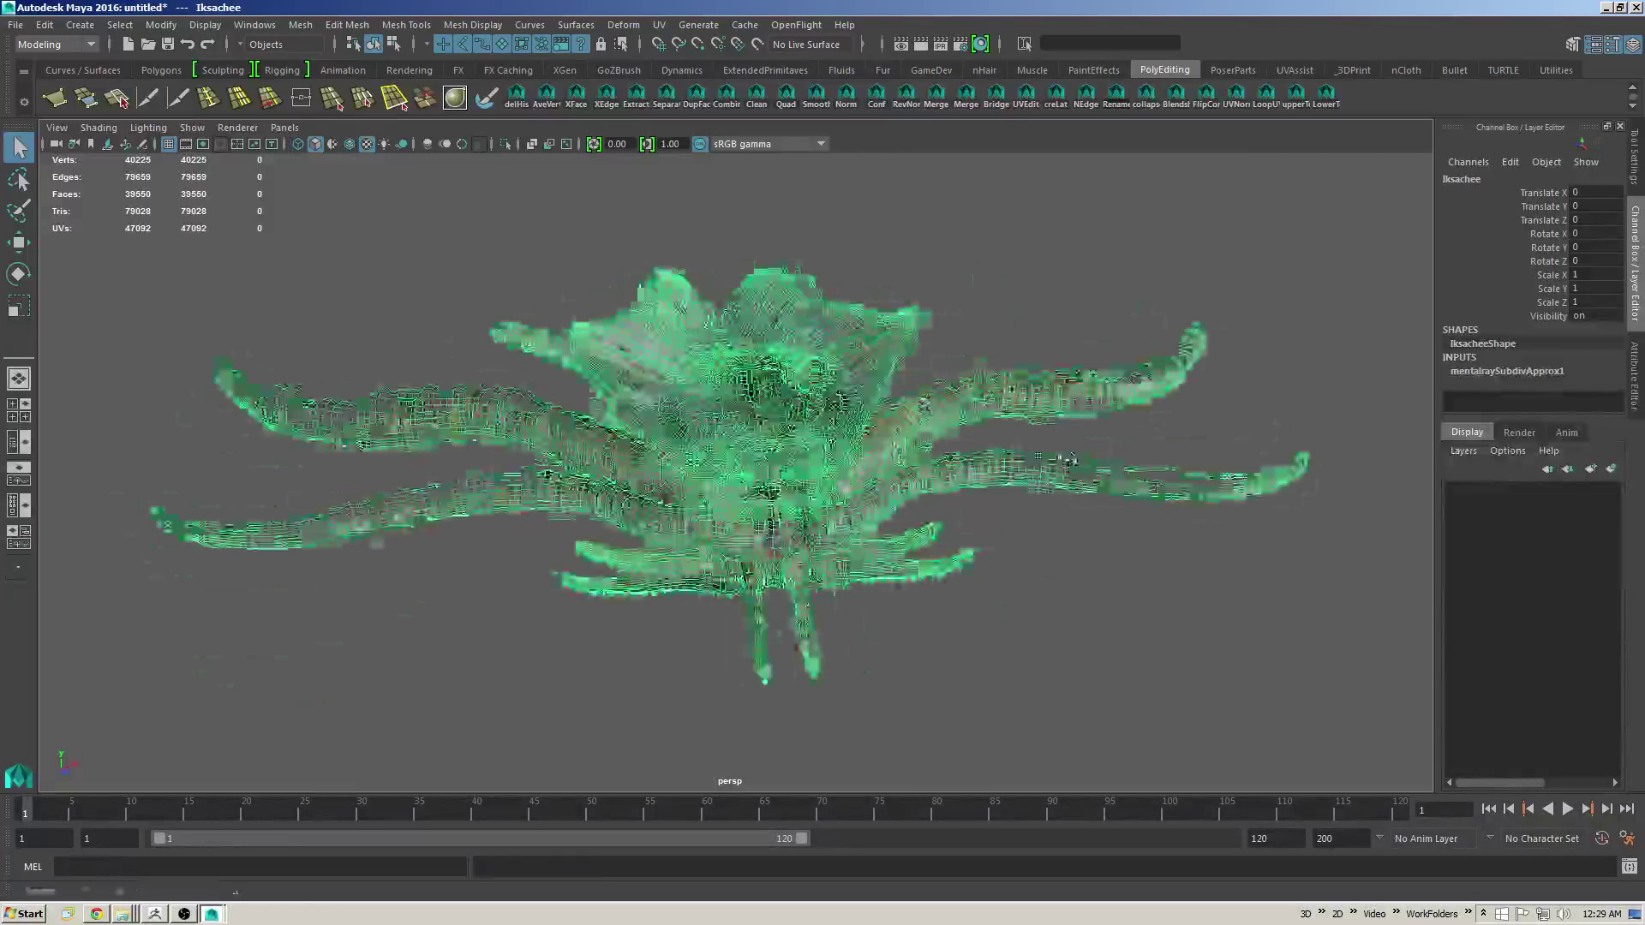
{"action": "right_click_drag", "start_coordinate": [1071, 459], "coordinate": [1185, 480], "text": "alt"}
{"action": "left_click_drag", "start_coordinate": [1186, 481], "coordinate": [1248, 598], "text": "alt"}
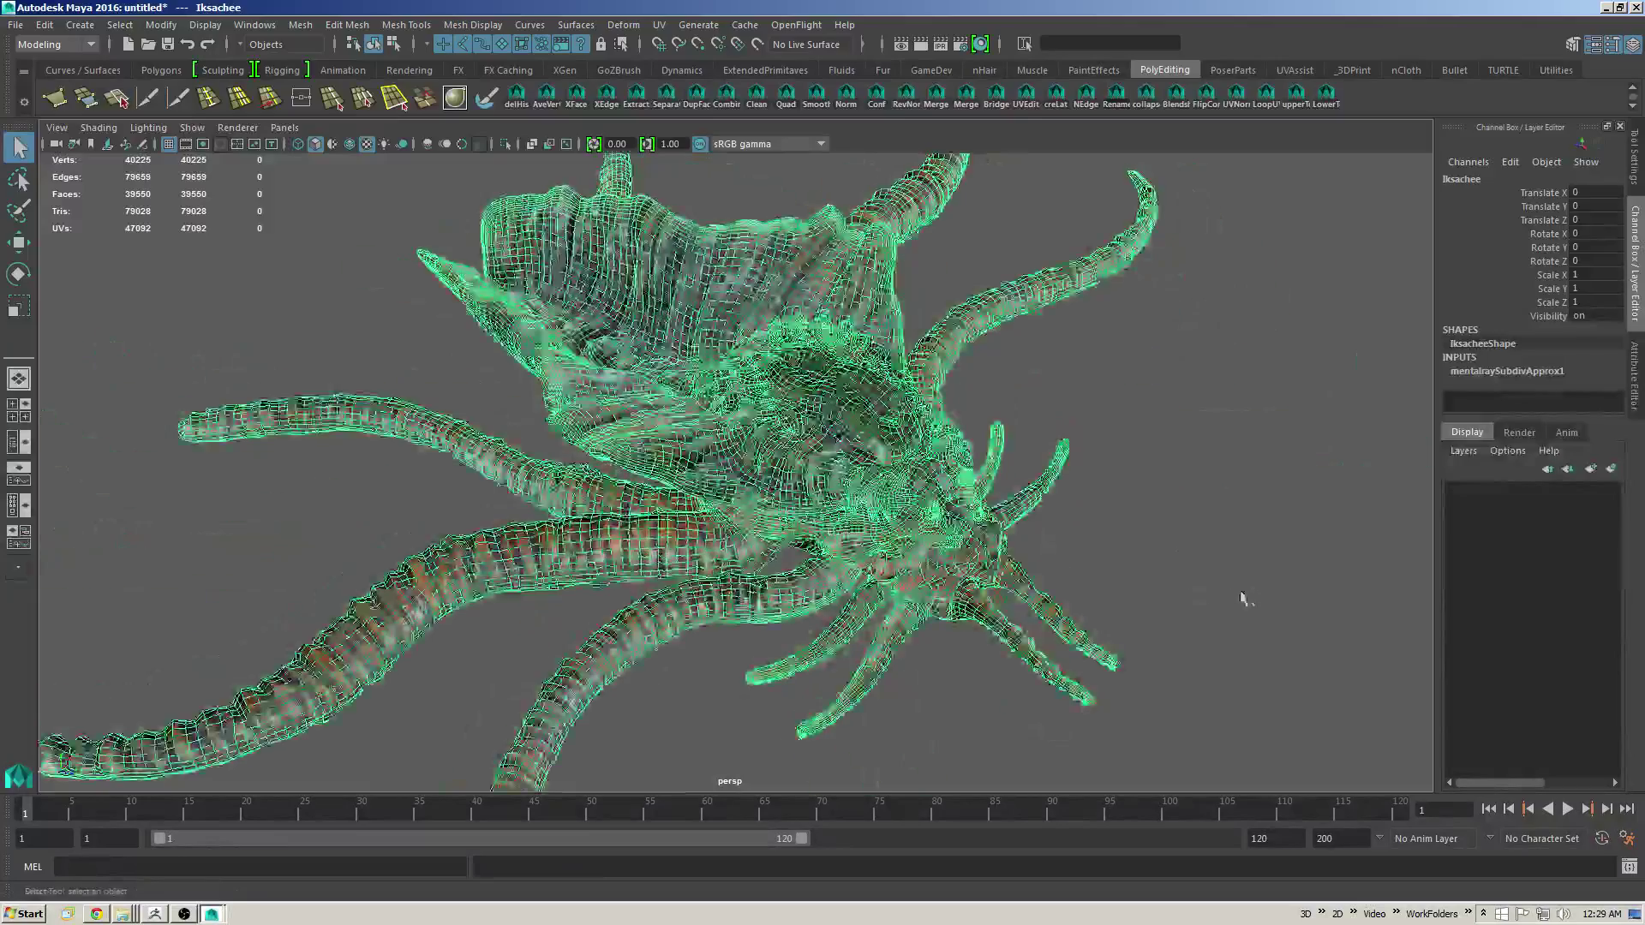
{"action": "left_click", "coordinate": [1248, 599]}
{"action": "left_click_drag", "start_coordinate": [985, 549], "coordinate": [951, 455], "text": "alt"}
{"action": "right_click_drag", "start_coordinate": [951, 455], "coordinate": [1069, 469], "text": "alt"}
{"action": "left_click_drag", "start_coordinate": [1069, 470], "coordinate": [1027, 438], "text": "alt"}
{"action": "right_click_drag", "start_coordinate": [1026, 437], "coordinate": [1148, 496], "text": "alt"}
{"action": "middle_click_drag", "start_coordinate": [1240, 455], "coordinate": [1113, 450], "text": "alt"}
{"action": "left_click", "coordinate": [1114, 485]}
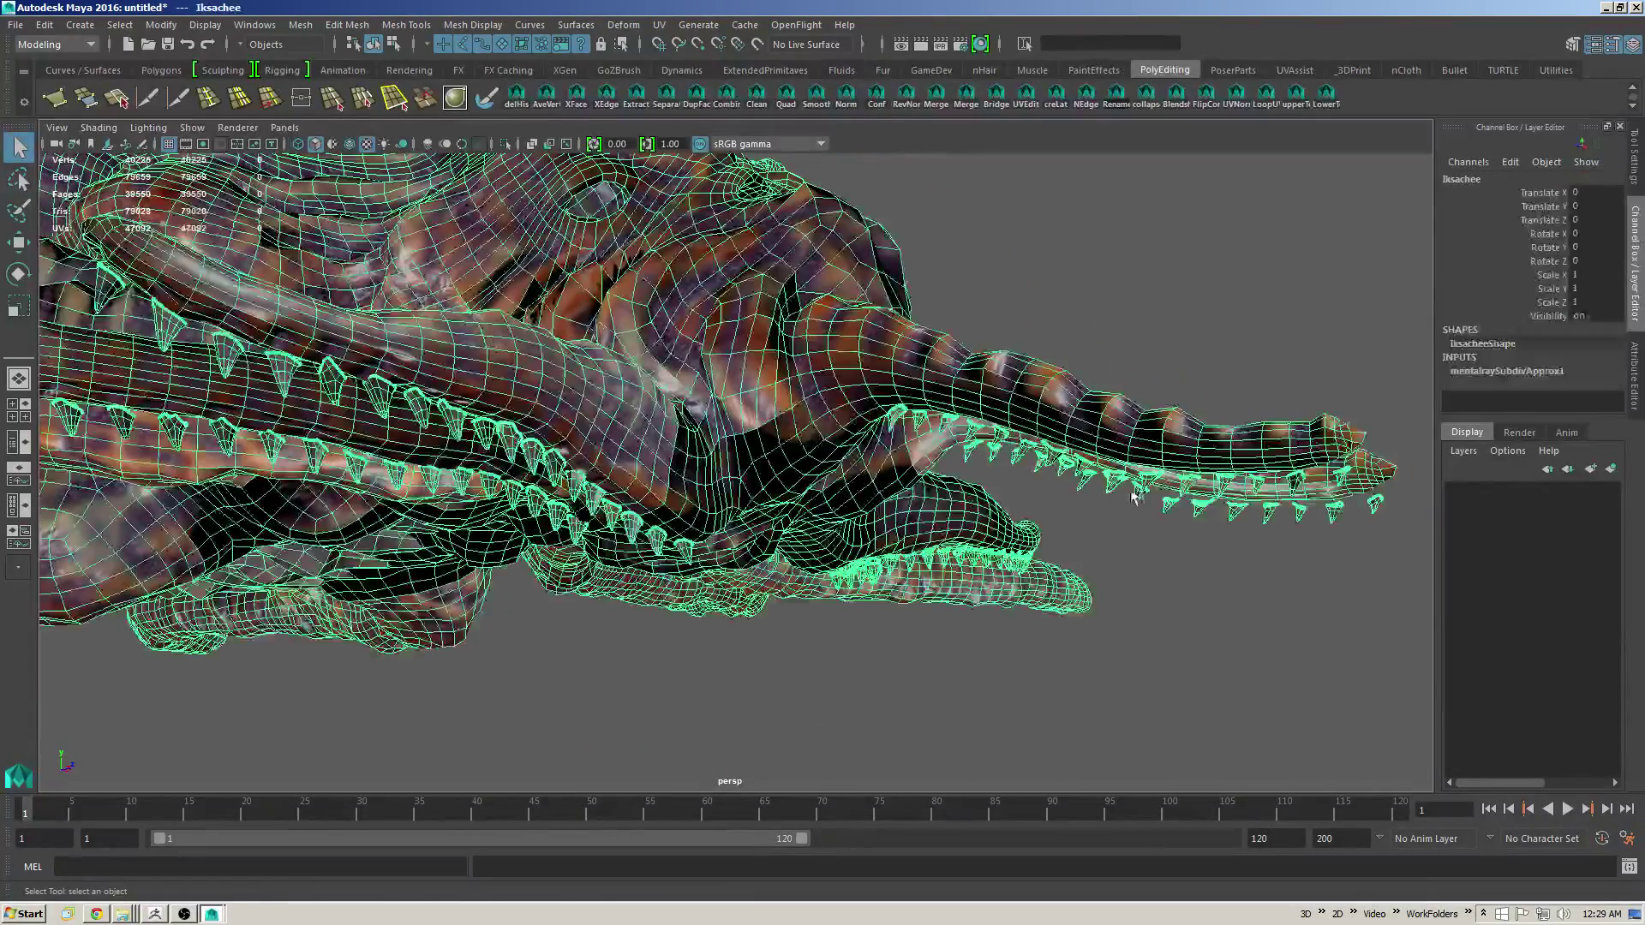
{"action": "left_click_drag", "start_coordinate": [1120, 495], "coordinate": [1231, 442], "text": "alt"}
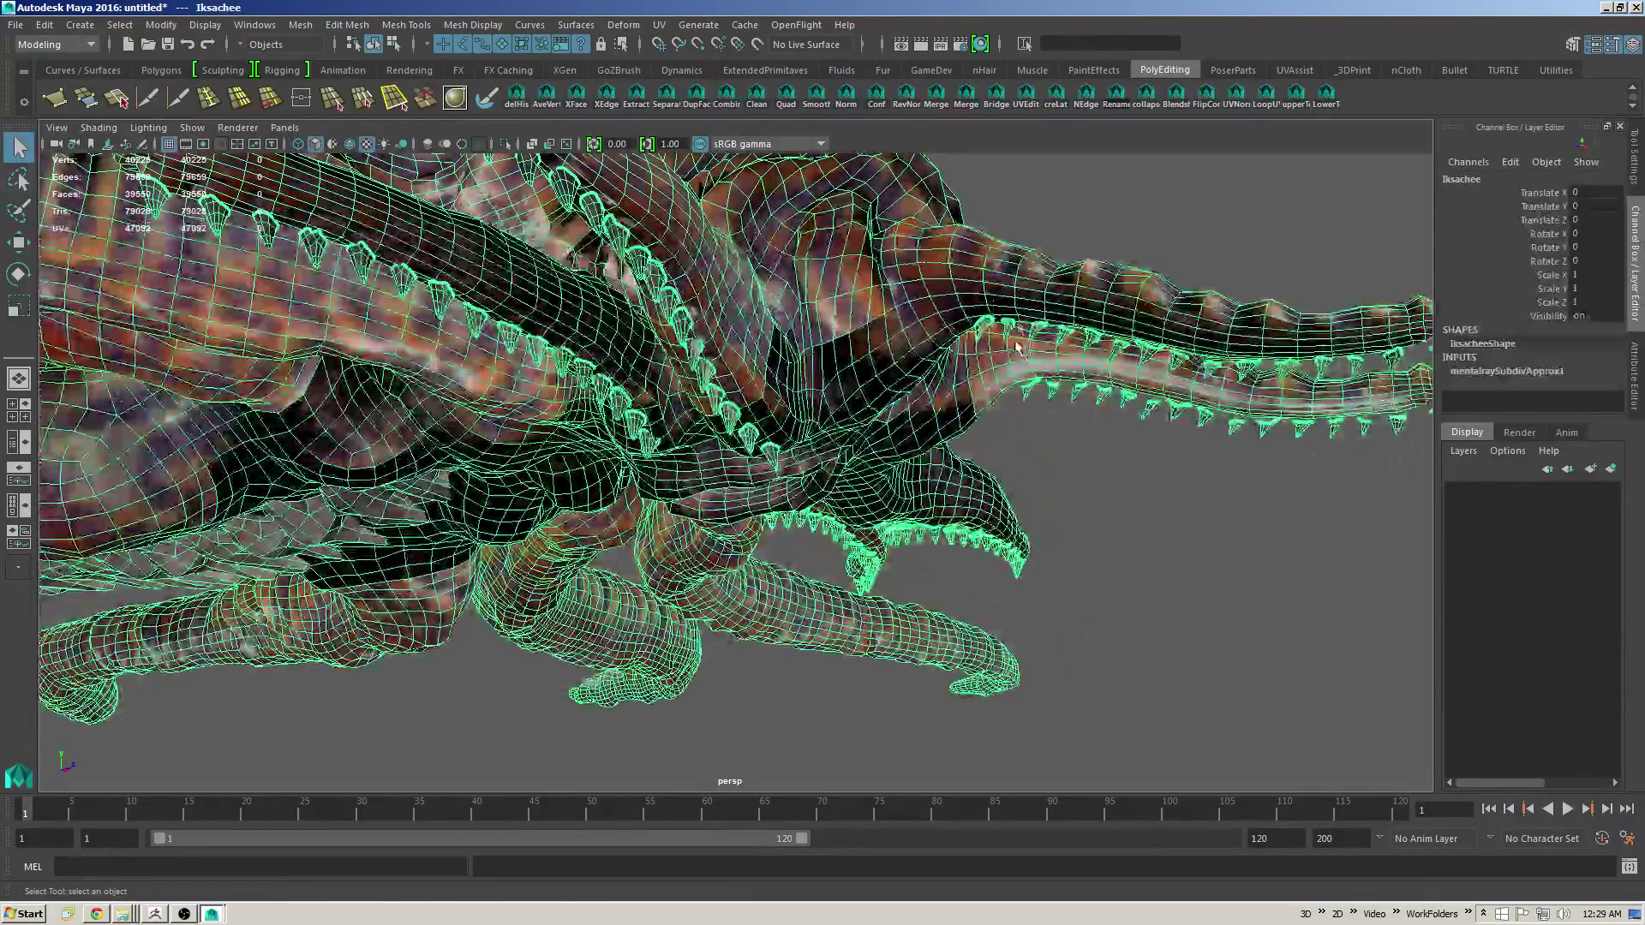
{"action": "left_click_drag", "start_coordinate": [1020, 351], "coordinate": [1007, 267], "text": "alt"}
{"action": "left_click", "coordinate": [1043, 407]}
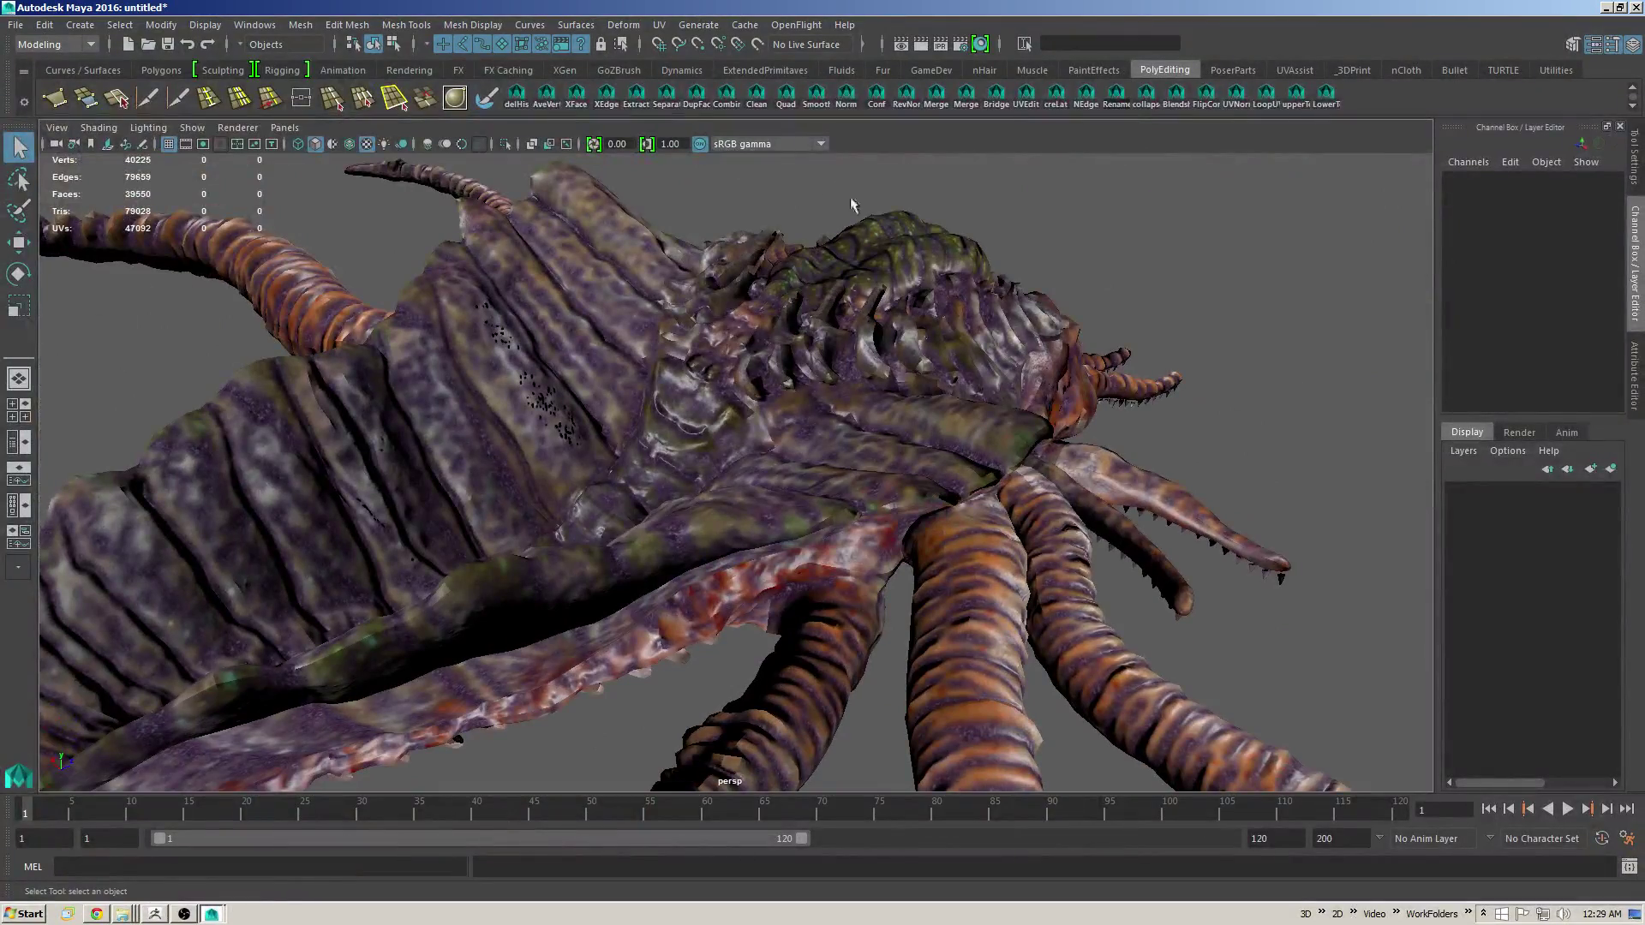
Step: Set the color space of the Iksachee blinn material's ZBrush normal map file to Raw
{"action": "left_click_drag", "start_coordinate": [876, 208], "coordinate": [942, 360], "text": "alt"}
{"action": "left_click", "coordinate": [1631, 359]}
{"action": "left_click", "coordinate": [908, 473]}
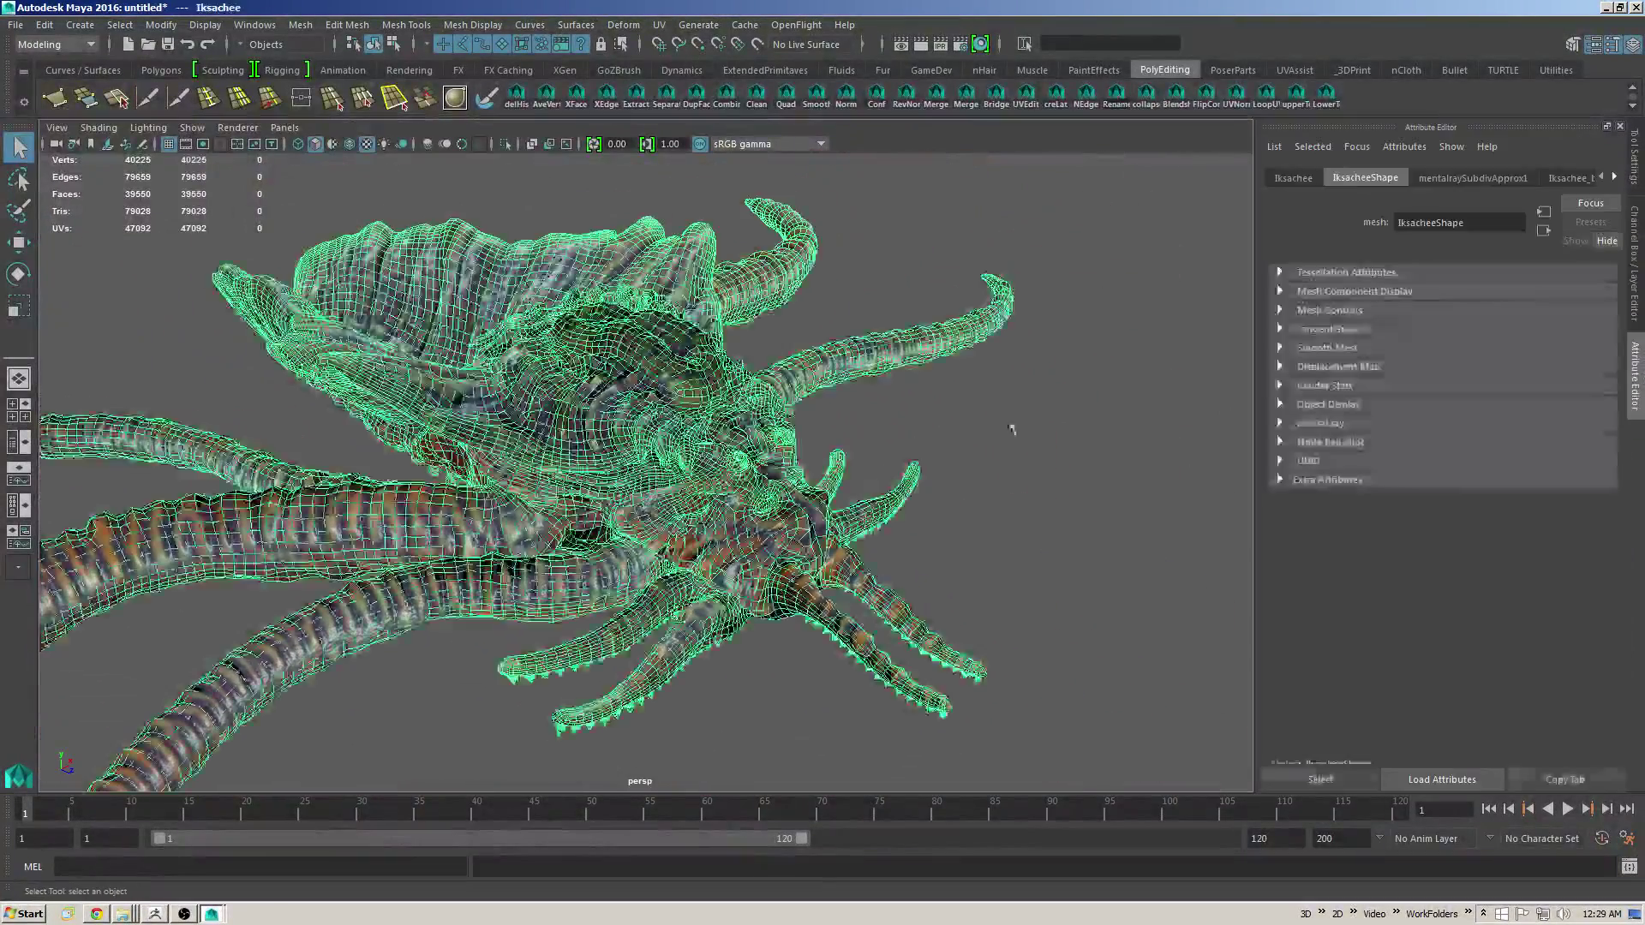
{"action": "left_click", "coordinate": [1569, 178]}
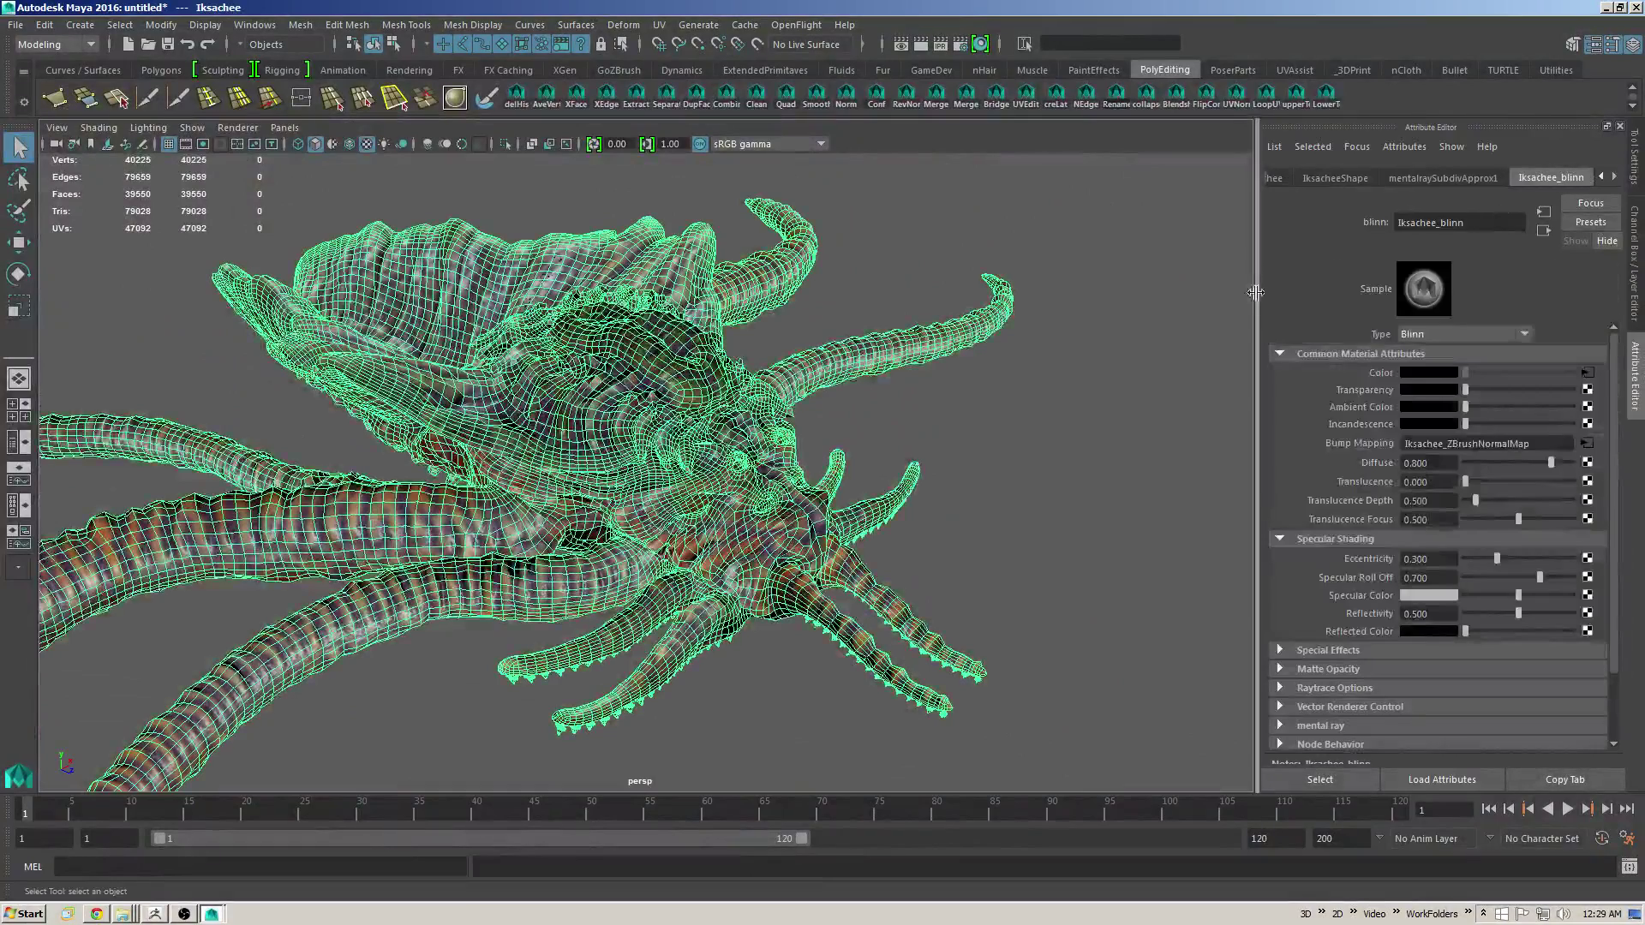
{"action": "left_click", "coordinate": [1586, 444]}
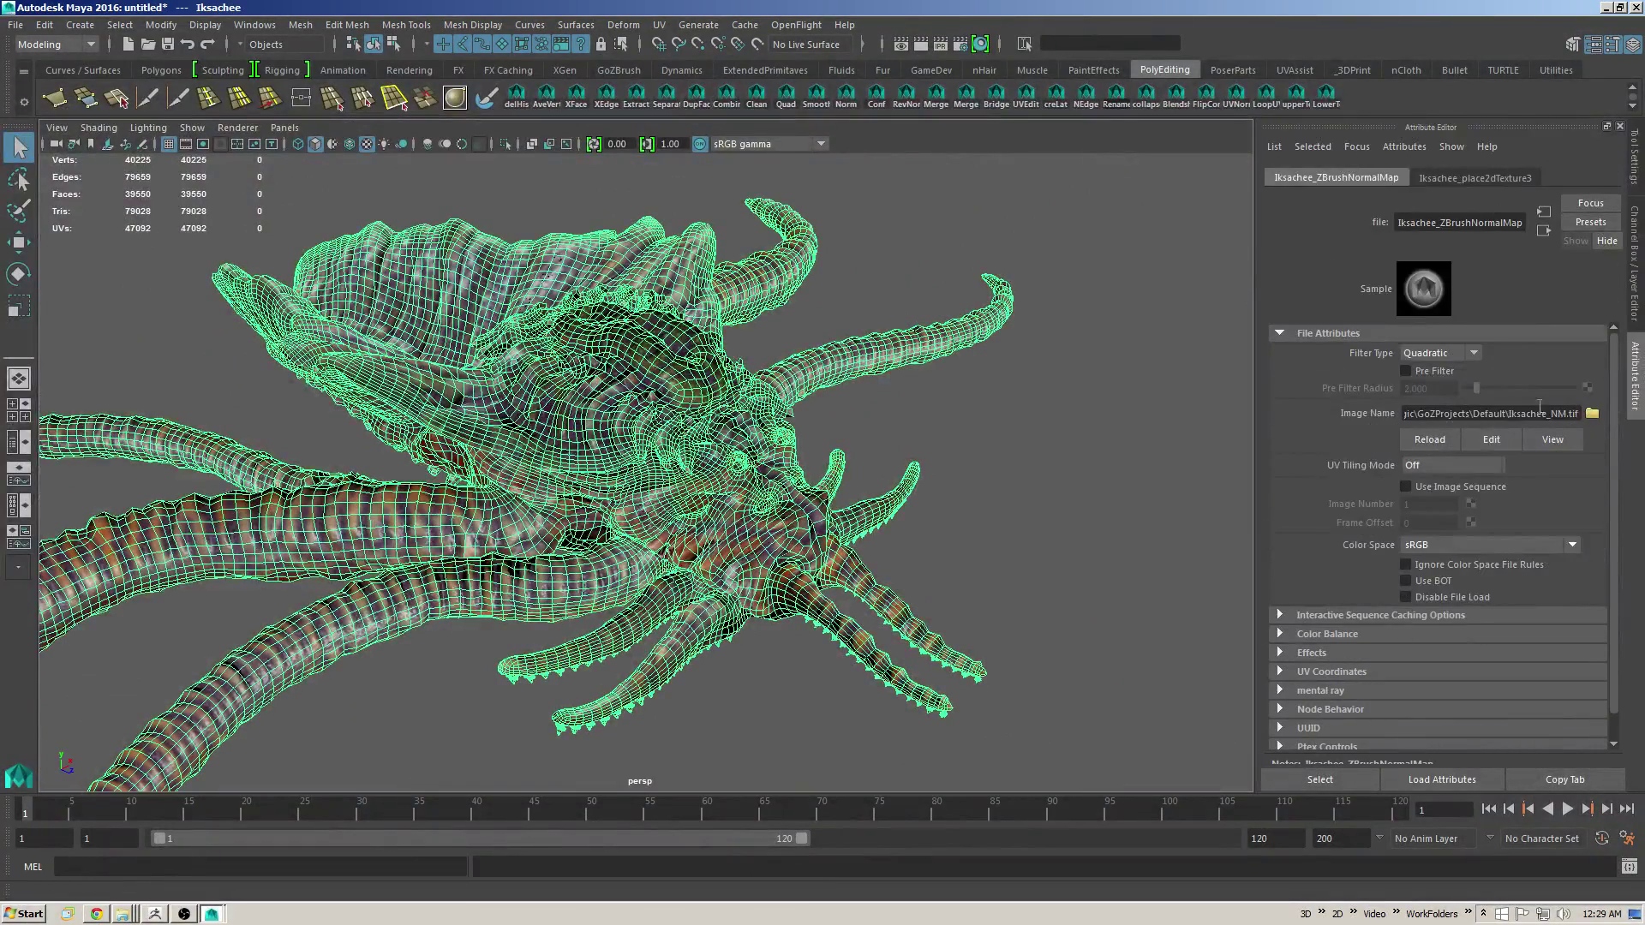
{"action": "left_click", "coordinate": [1448, 544]}
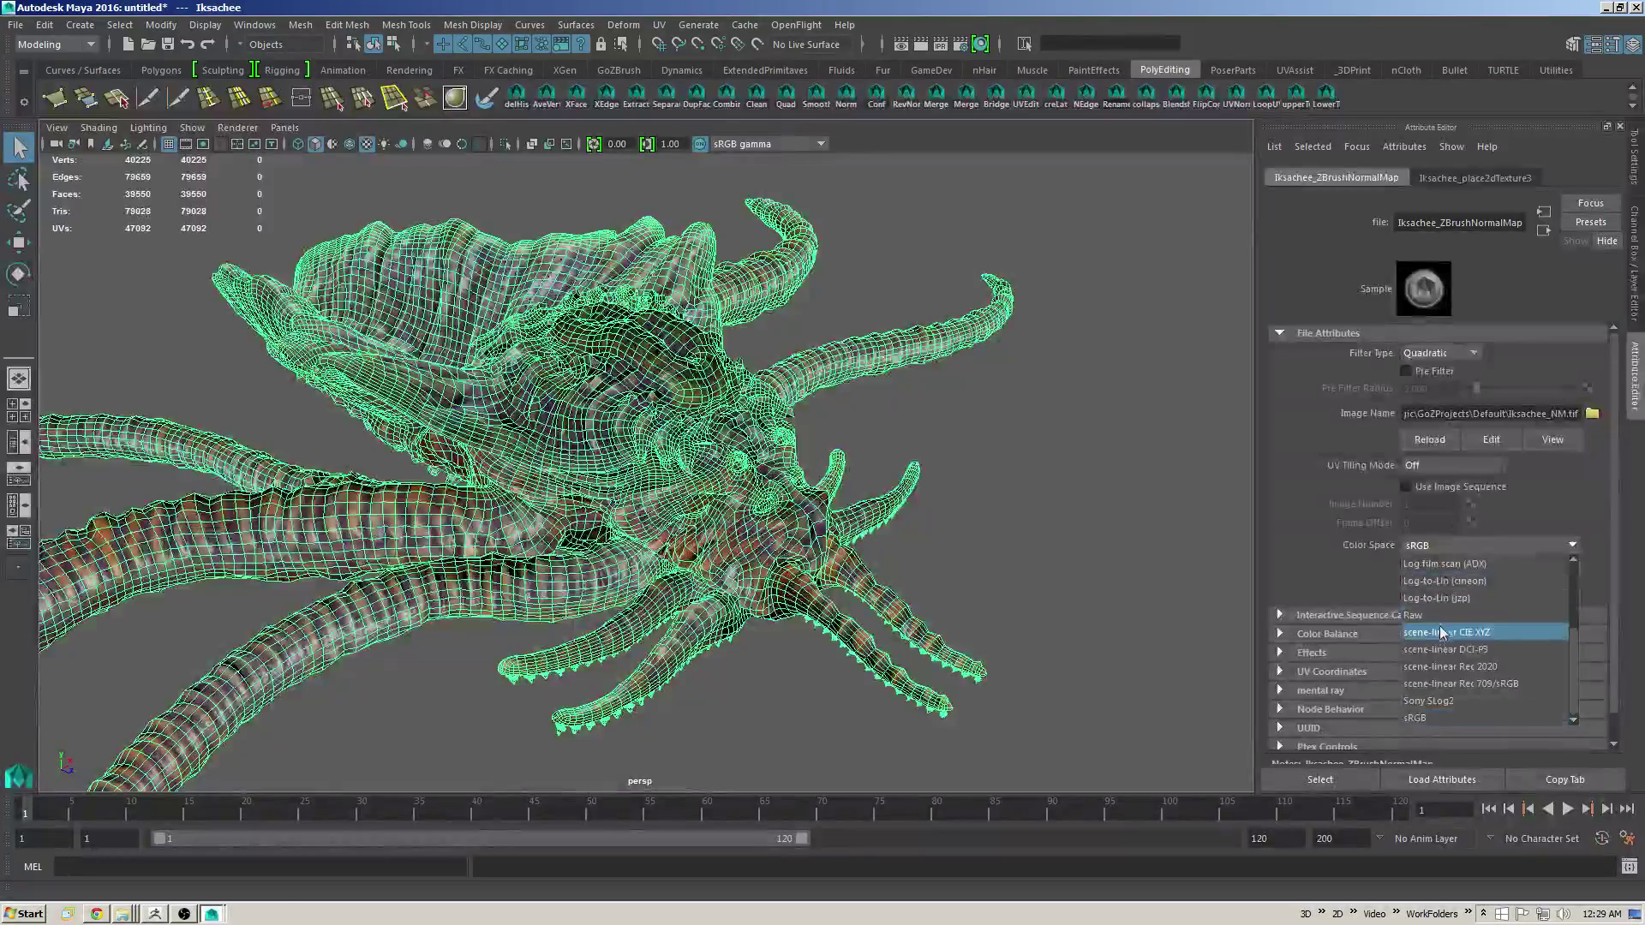
{"action": "left_click", "coordinate": [1424, 616]}
Step: Select the Iksachee mesh and soften the normals of all its edges
{"action": "left_click", "coordinate": [1059, 427]}
{"action": "left_click_drag", "start_coordinate": [1058, 427], "coordinate": [1065, 484], "text": "alt"}
{"action": "left_click", "coordinate": [1064, 483]}
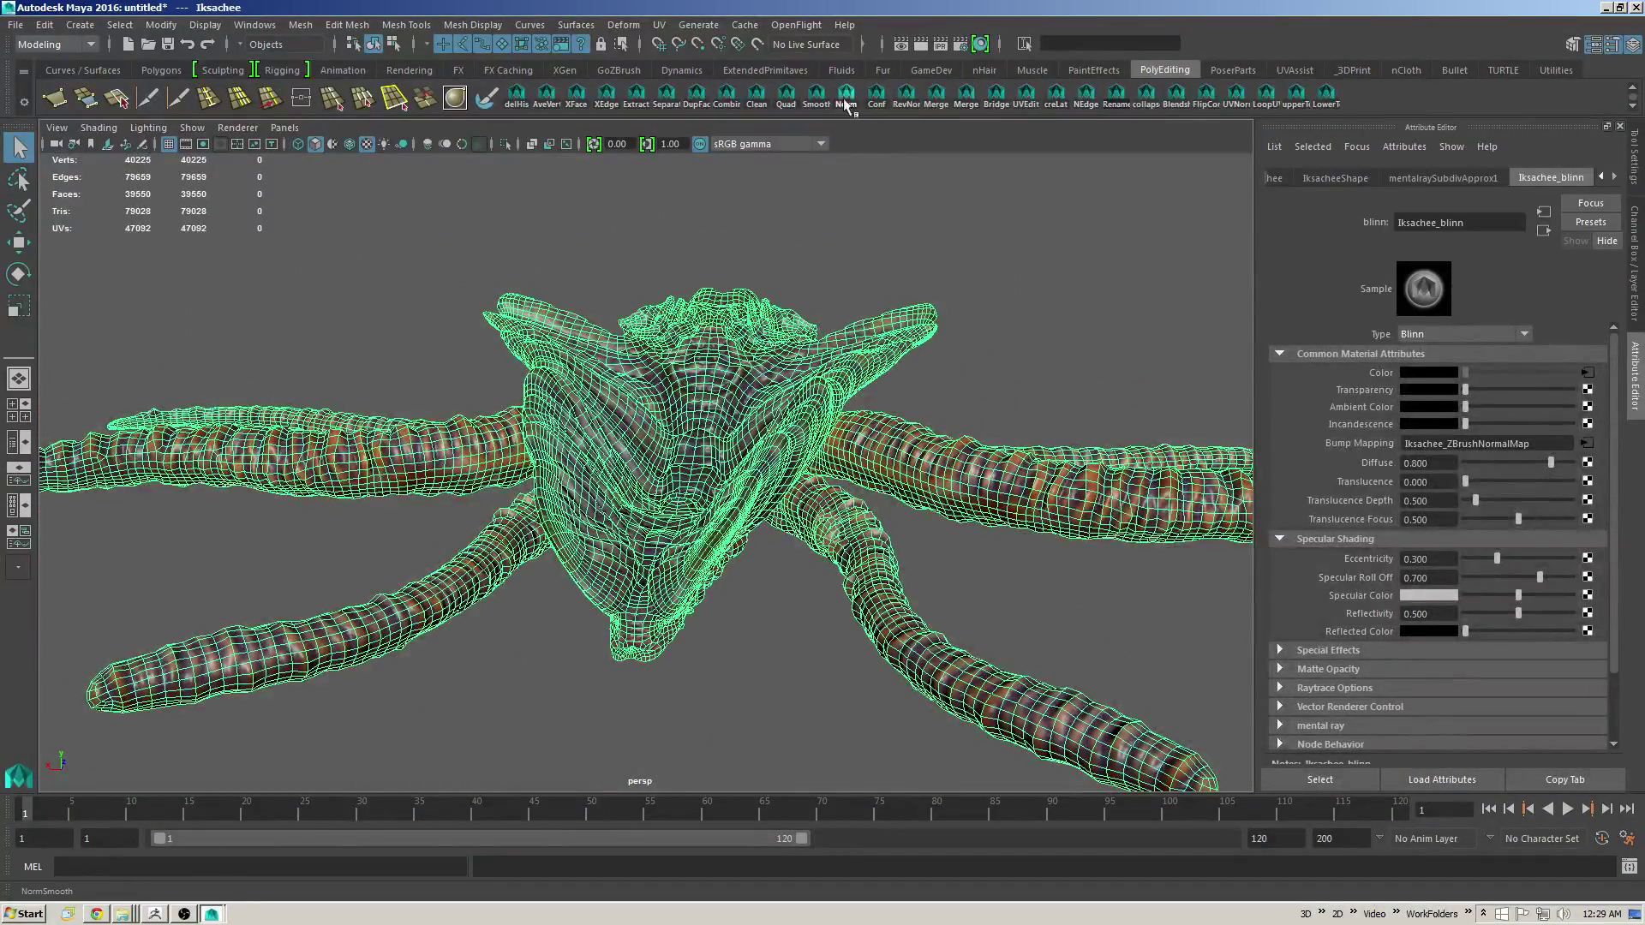
{"action": "key", "text": "ctrl+F10"}
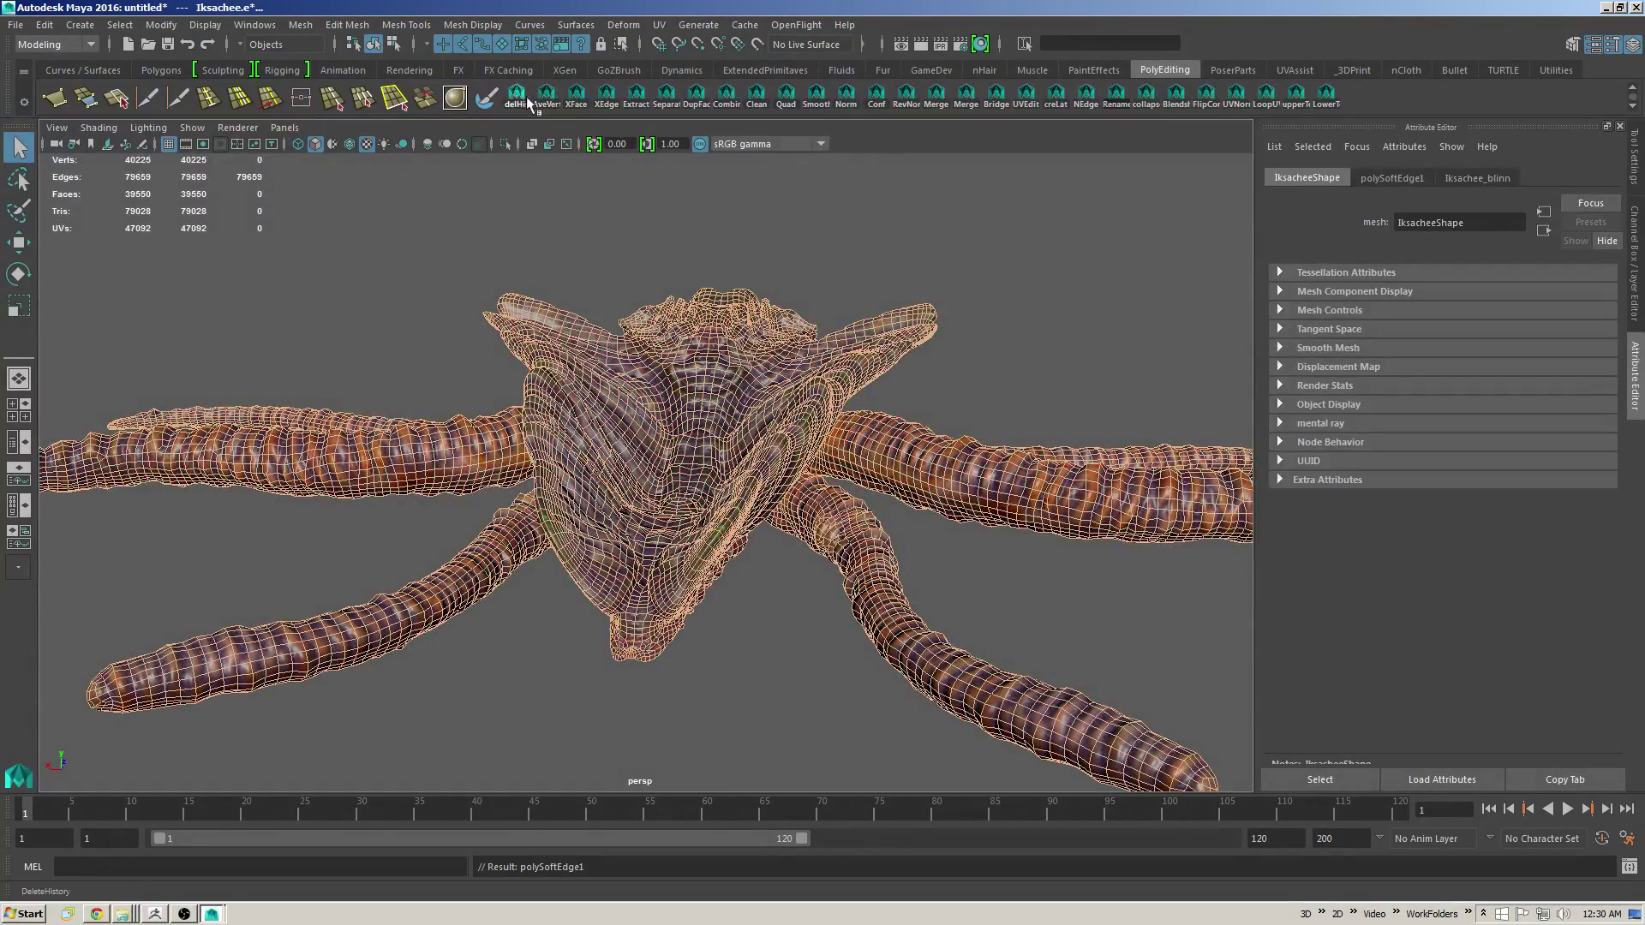
Step: Deselect the Iksachee mesh and examine its softened shading from all around, closing in on the cheek fold below the eye
{"action": "left_click", "coordinate": [1135, 309]}
{"action": "left_click_drag", "start_coordinate": [1134, 309], "coordinate": [842, 385], "text": "alt"}
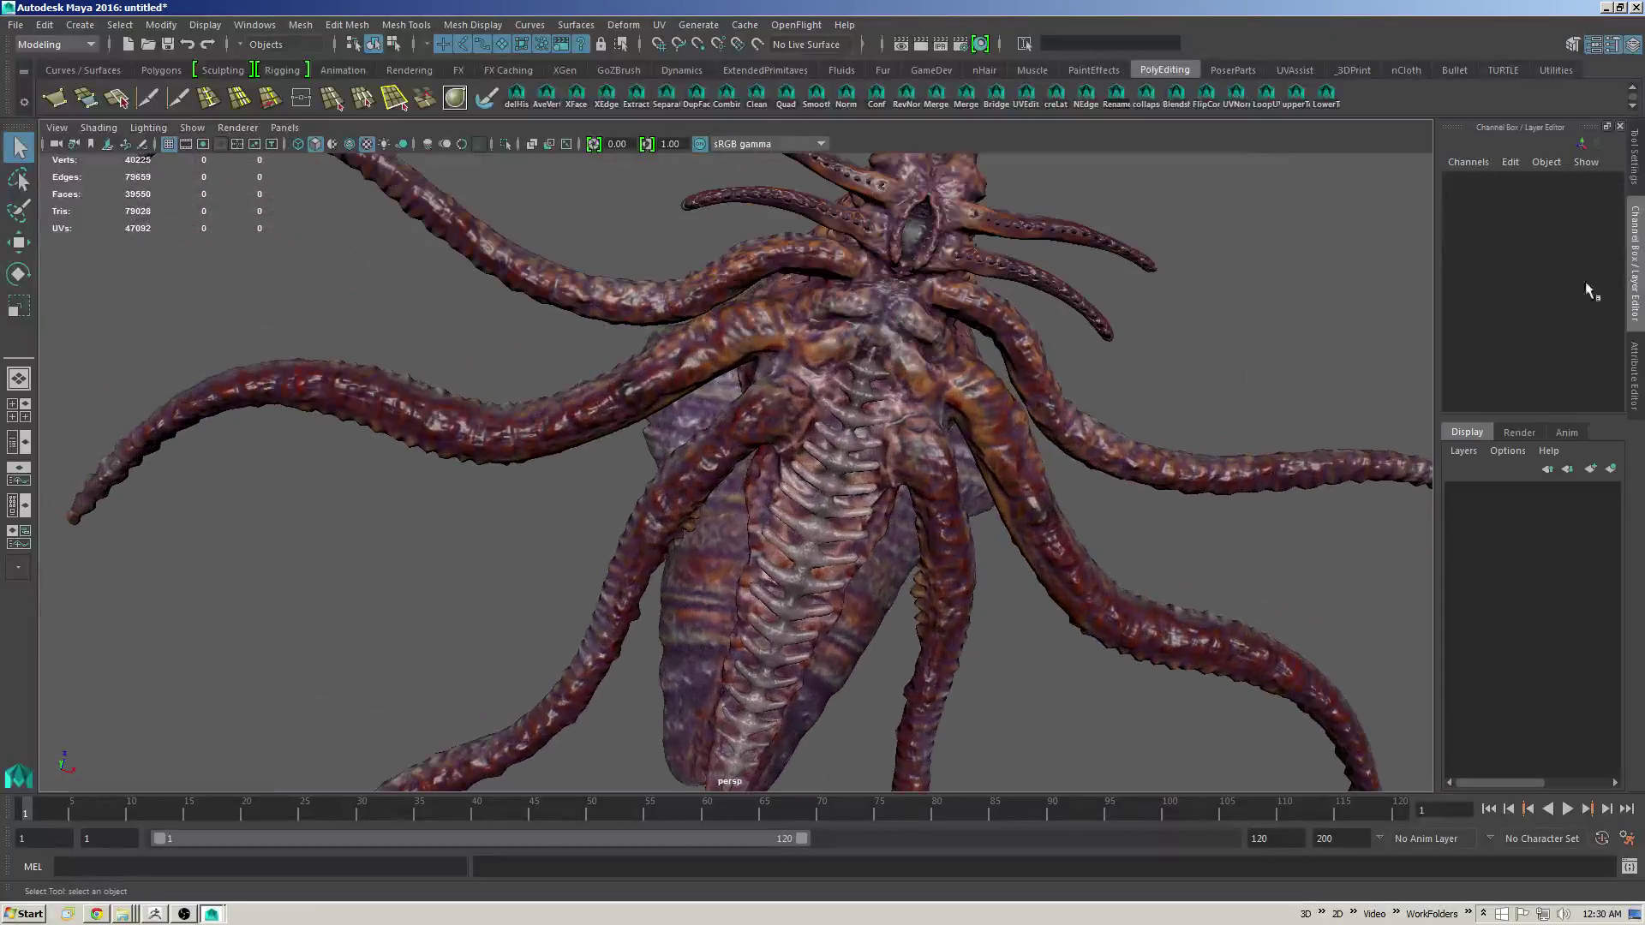
{"action": "left_click_drag", "start_coordinate": [857, 257], "coordinate": [1094, 412], "text": "alt"}
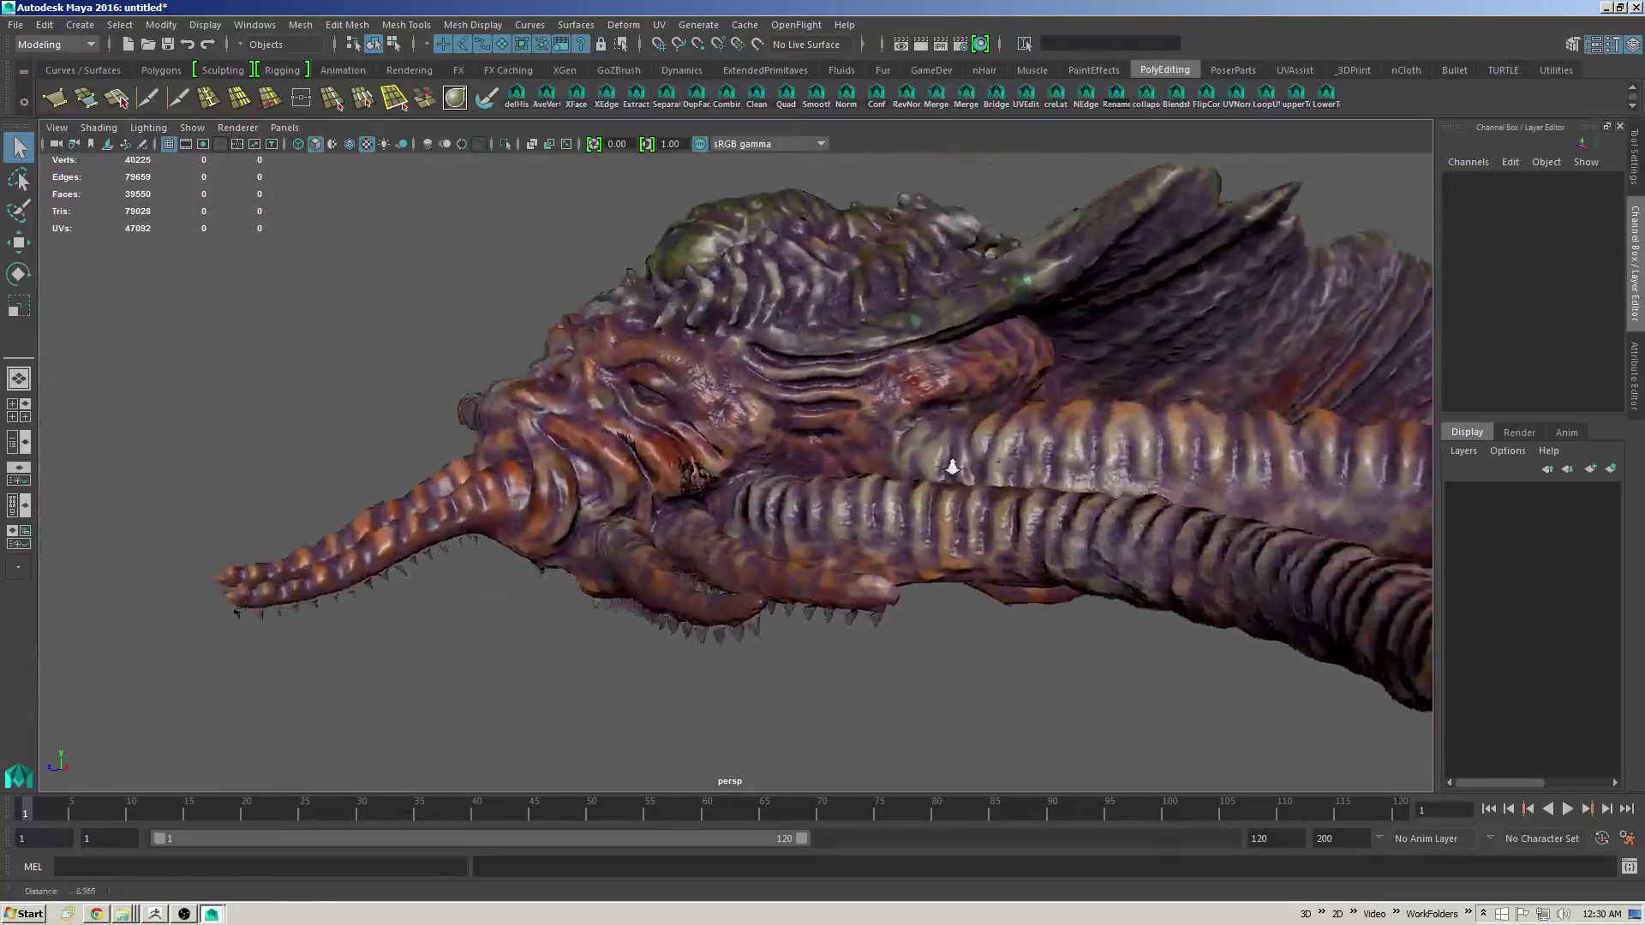
{"action": "right_click_drag", "start_coordinate": [952, 467], "coordinate": [1028, 479], "text": "alt"}
{"action": "left_click_drag", "start_coordinate": [702, 549], "coordinate": [677, 462], "text": "alt"}
{"action": "middle_click_drag", "start_coordinate": [677, 463], "coordinate": [677, 450], "text": "alt"}
{"action": "left_click_drag", "start_coordinate": [772, 461], "coordinate": [782, 474], "text": "alt"}
{"action": "right_click_drag", "start_coordinate": [782, 473], "coordinate": [866, 536], "text": "alt"}
{"action": "left_click_drag", "start_coordinate": [866, 537], "coordinate": [852, 543], "text": "alt"}
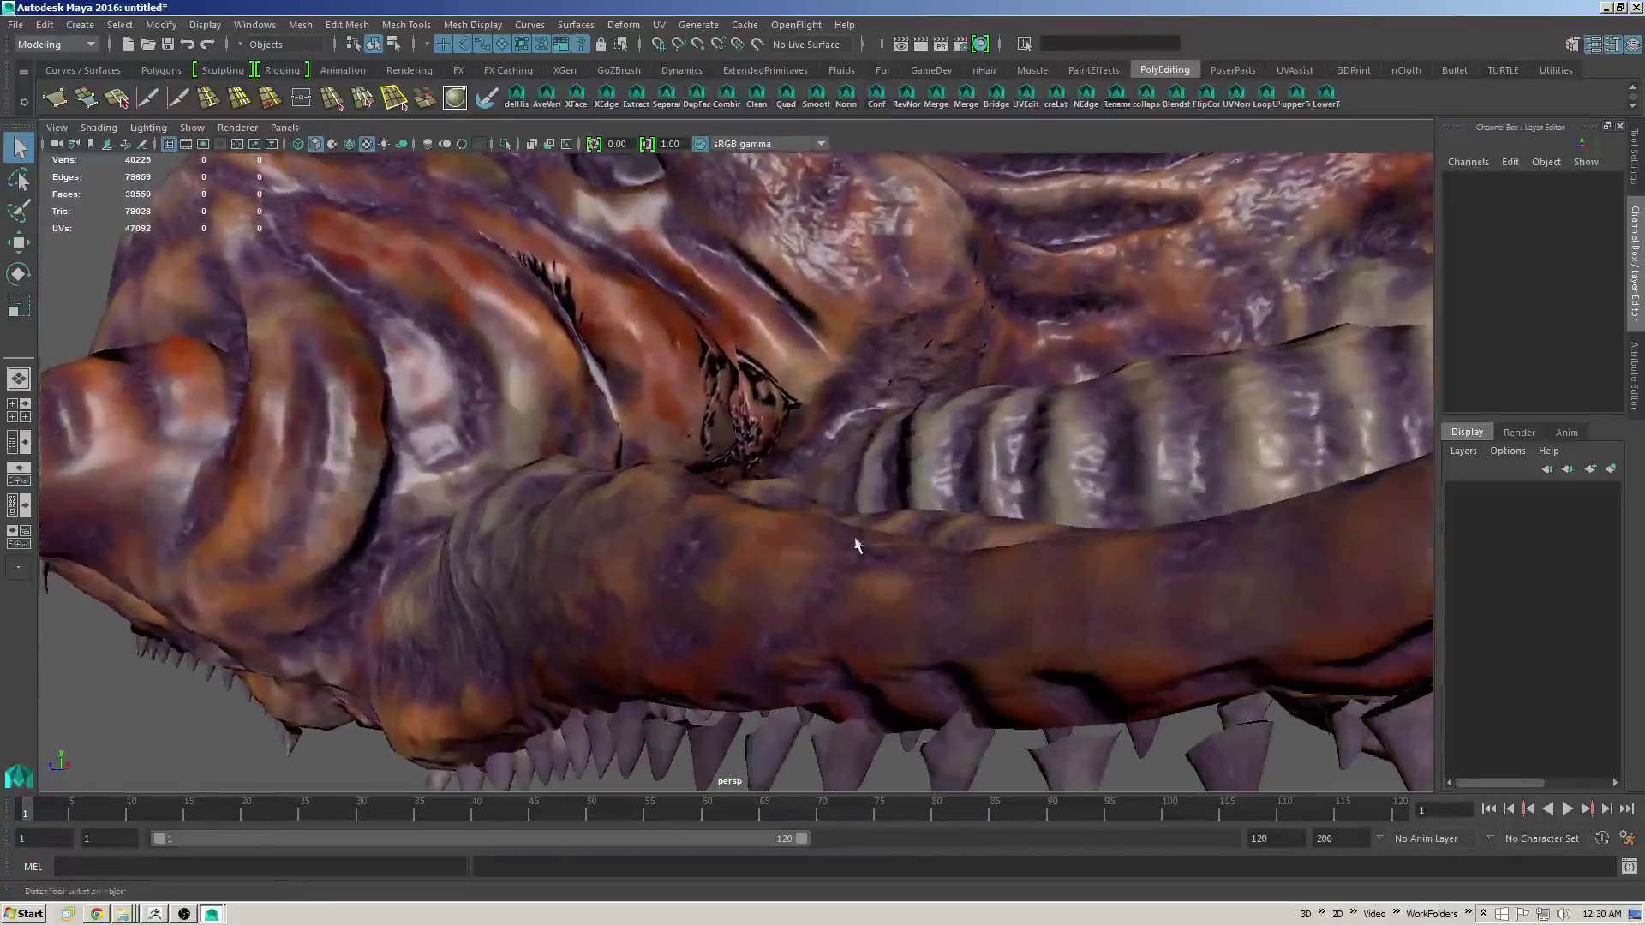
{"action": "left_click_drag", "start_coordinate": [763, 420], "coordinate": [762, 450], "text": "alt"}
{"action": "middle_click_drag", "start_coordinate": [711, 577], "coordinate": [766, 523], "text": "alt"}
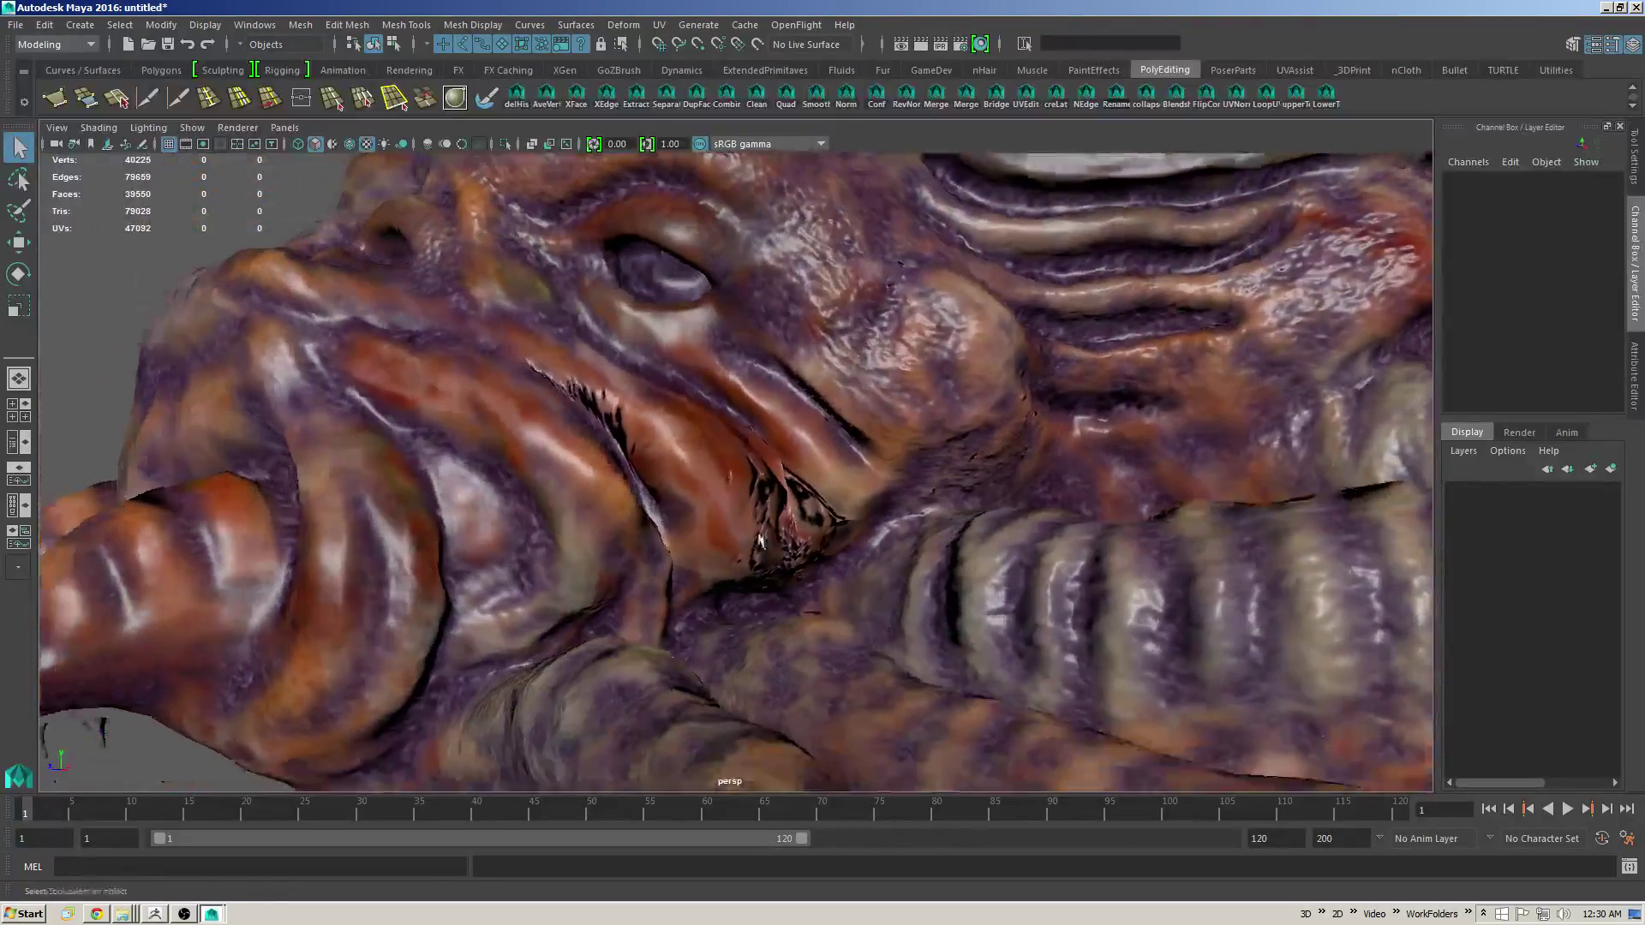
{"action": "left_click", "coordinate": [775, 506]}
{"action": "left_click_drag", "start_coordinate": [784, 493], "coordinate": [890, 460], "text": "alt"}
{"action": "right_click_drag", "start_coordinate": [889, 461], "coordinate": [869, 450], "text": "alt"}
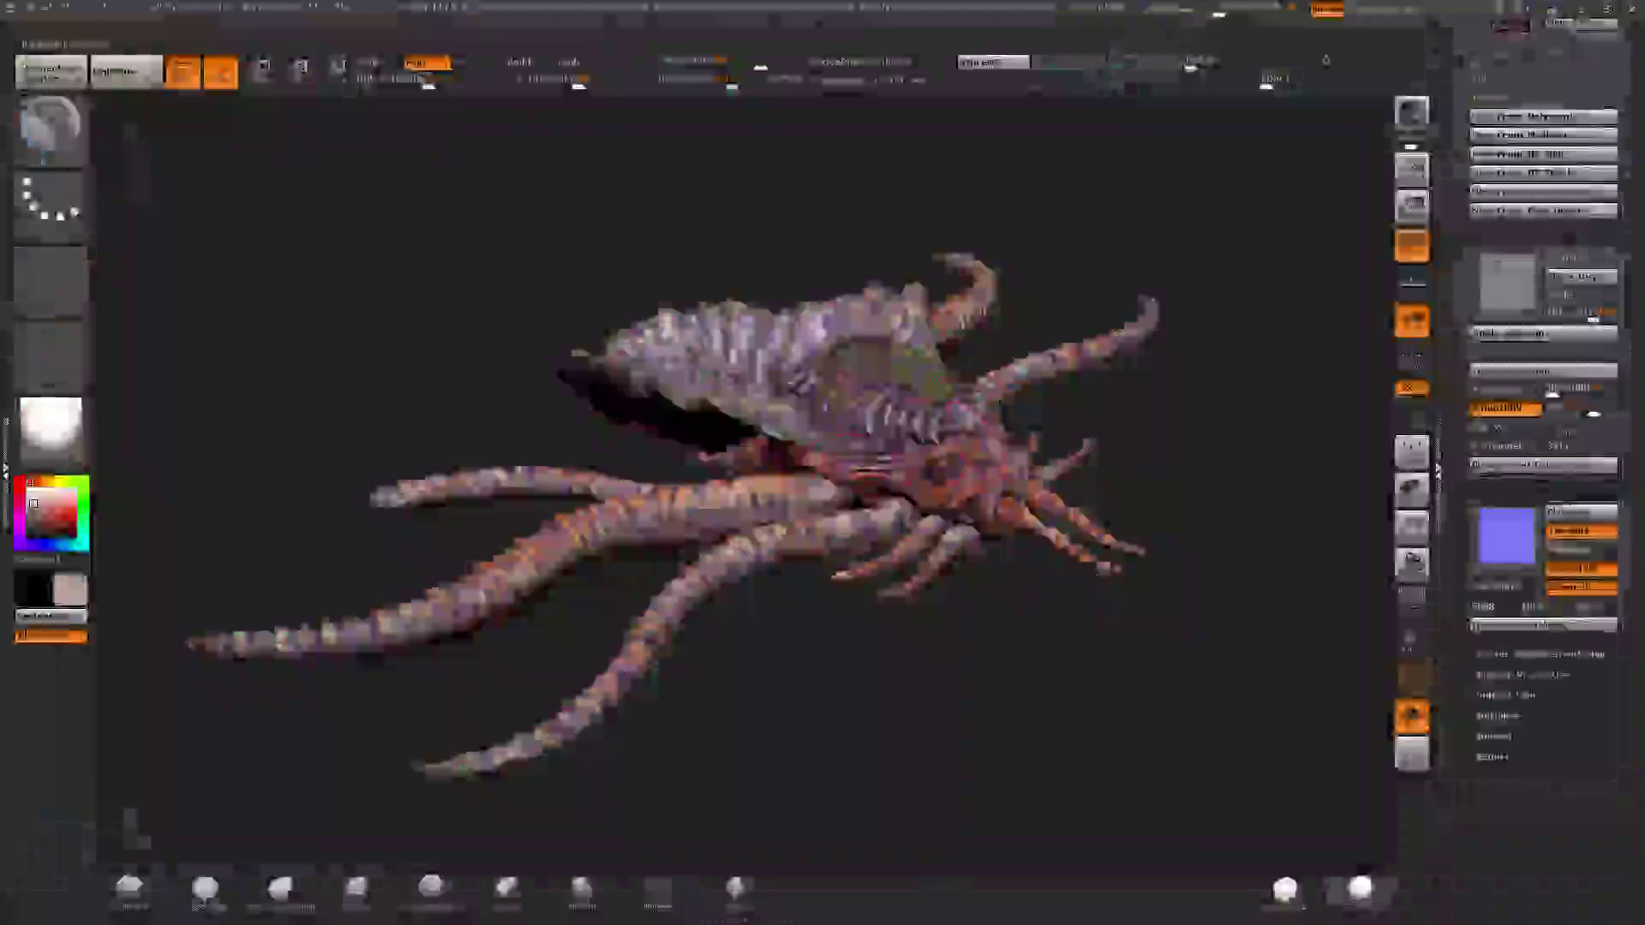
Step: Switch to ZBrush, bring the side of the creature's head into view and raise the subtool to subdivision level 3
{"action": "left_click_drag", "start_coordinate": [985, 557], "coordinate": [673, 495]}
{"action": "left_click_drag", "start_coordinate": [815, 442], "coordinate": [1027, 476], "text": "alt"}
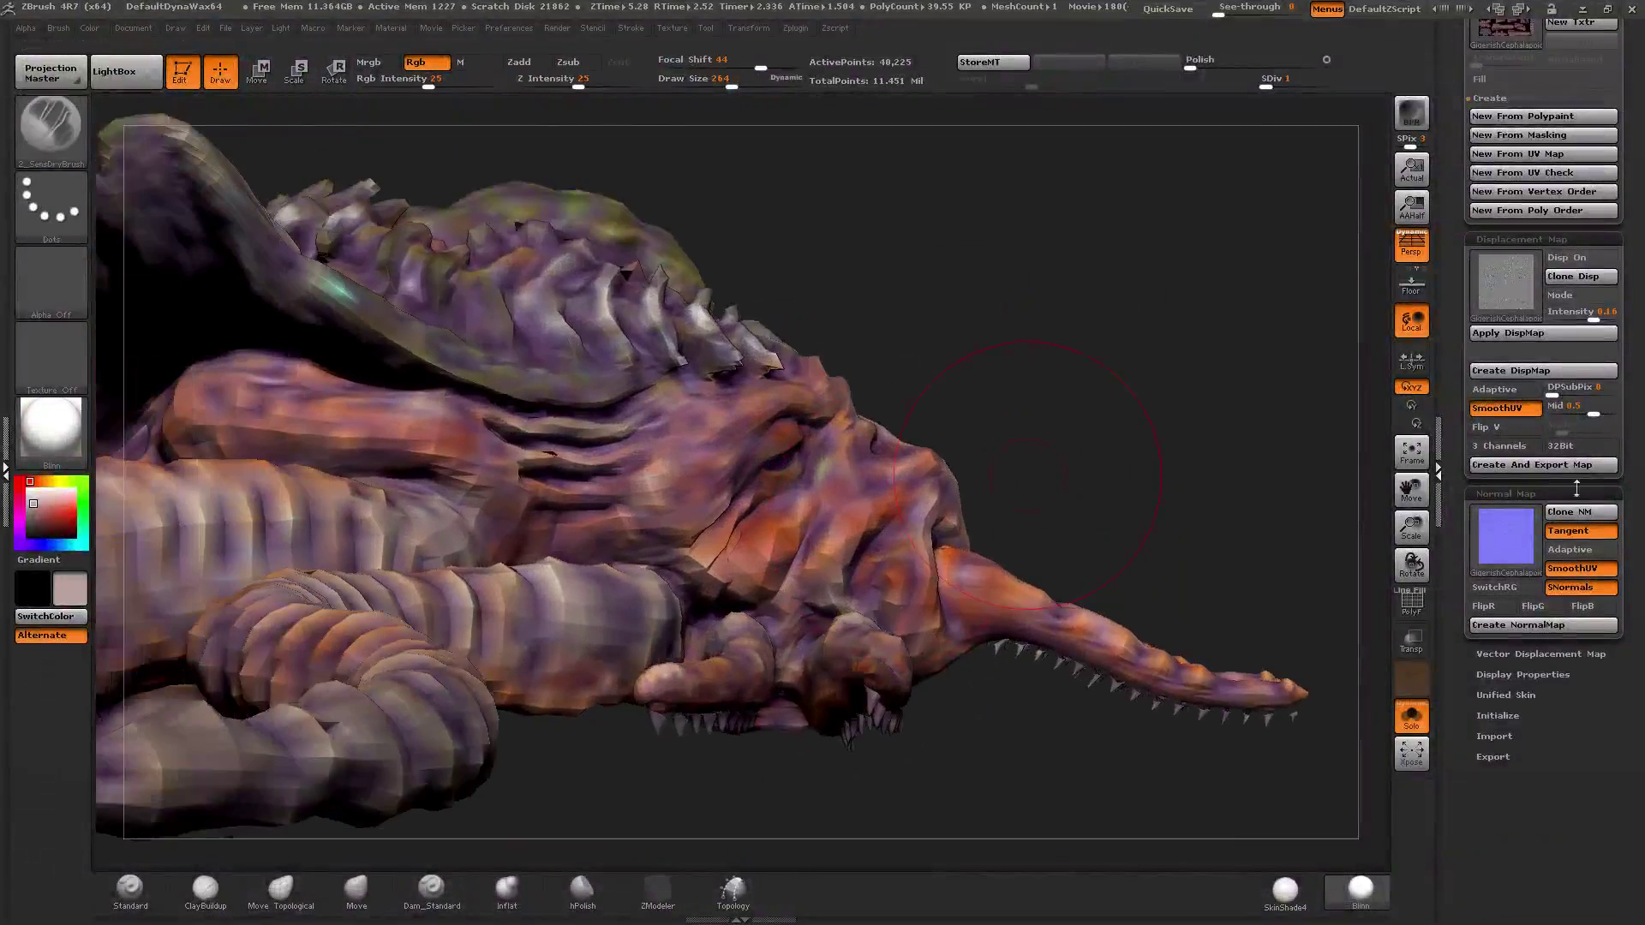
{"action": "left_click_drag", "start_coordinate": [1449, 260], "coordinate": [1454, 696]}
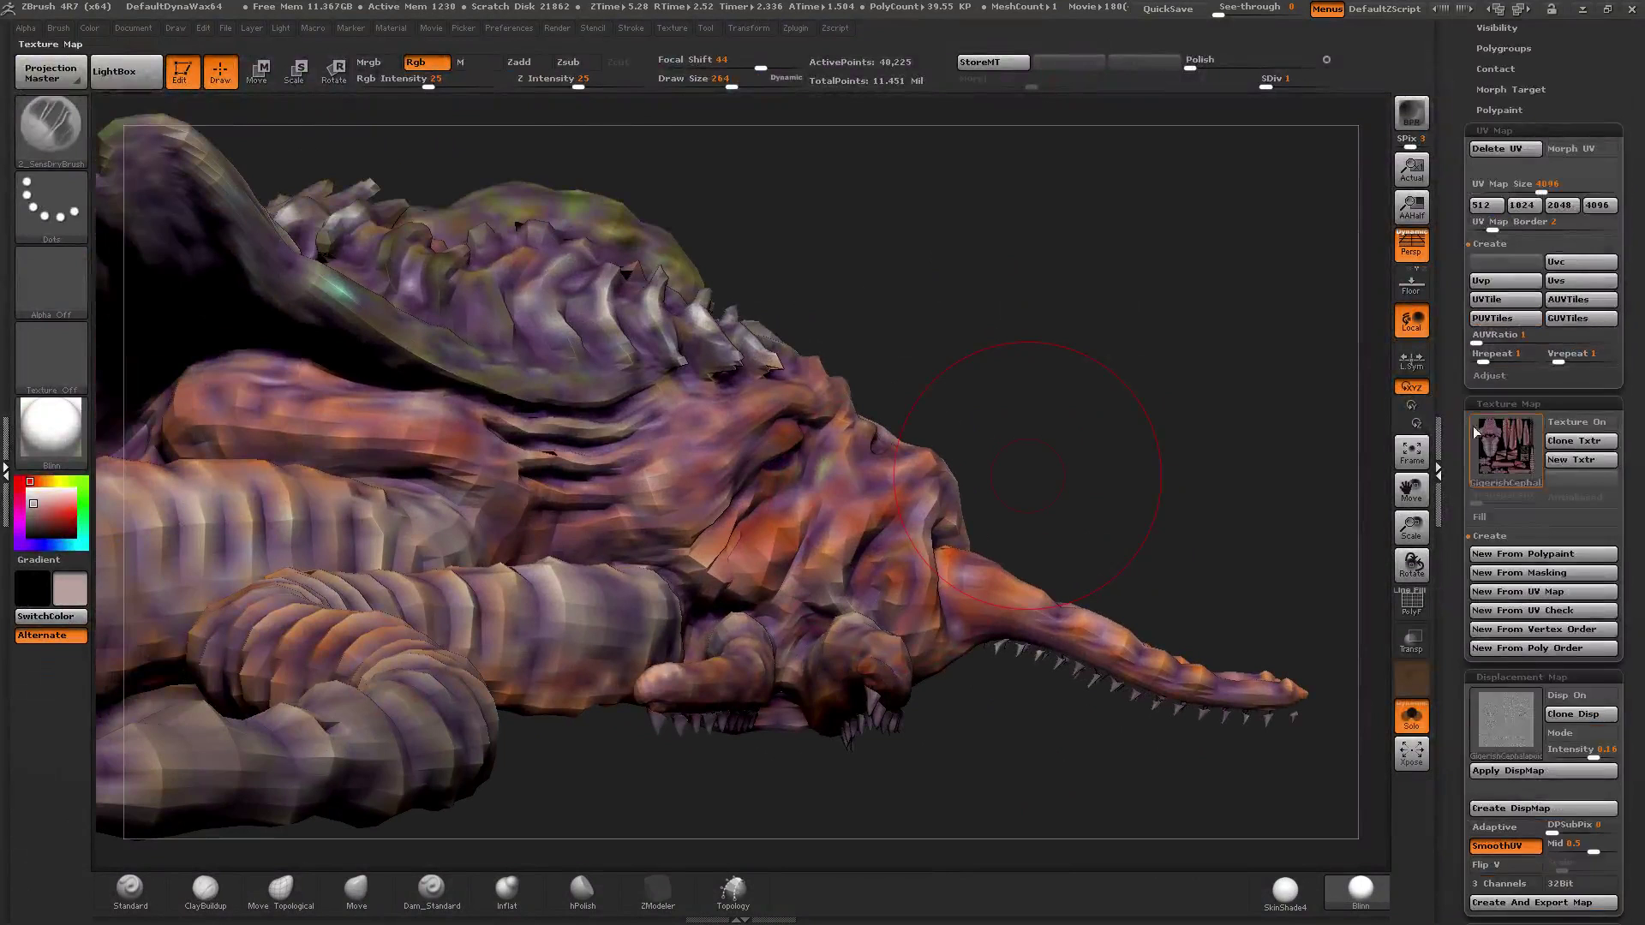
{"action": "scroll", "coordinate": [1447, 495], "scroll_direction": "up", "scroll_amount": 3}
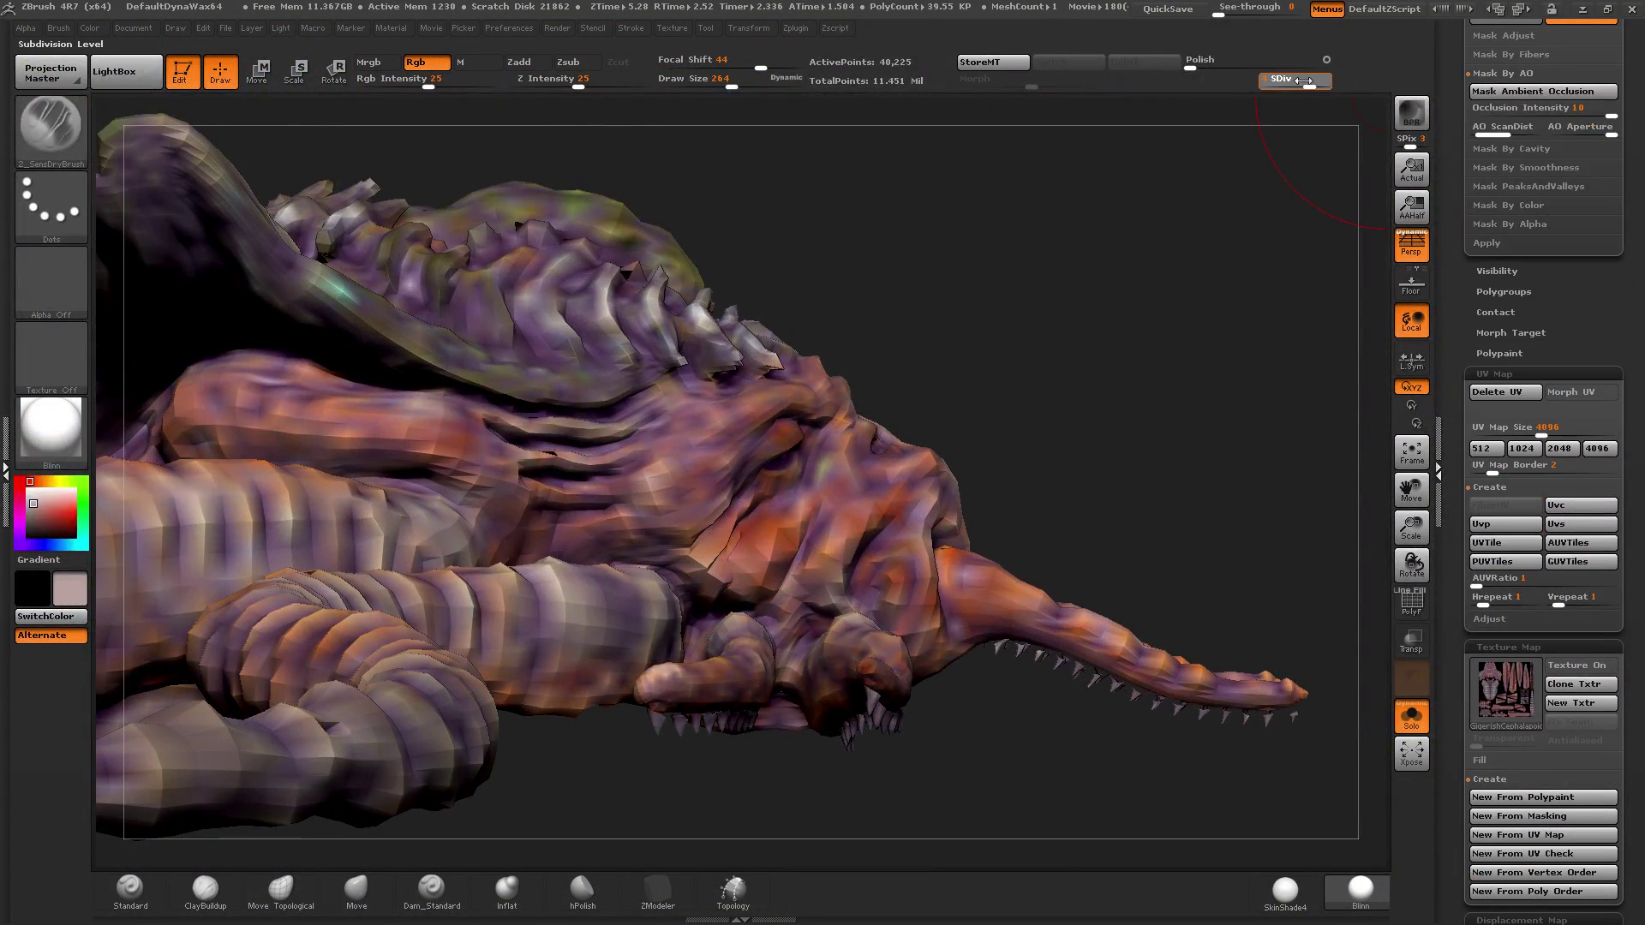
{"action": "key", "text": "d"}
{"action": "key", "text": "d"}
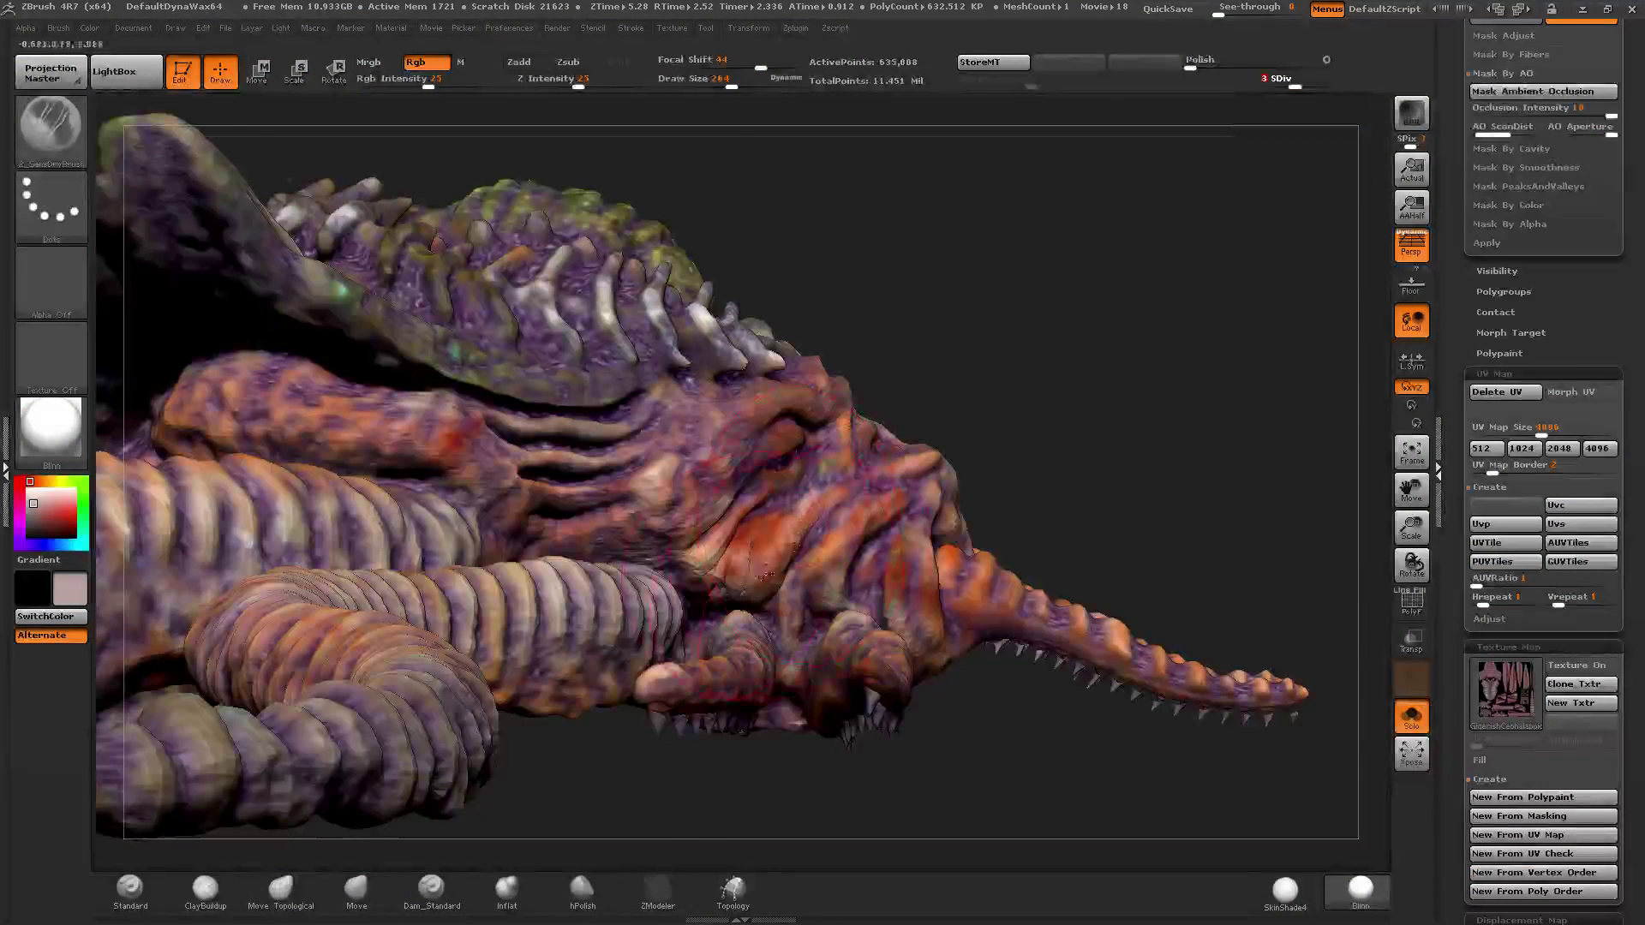
Step: Set the Smooth brush to a draw size of 101, with Rgb turned off and Zadd turned on
{"action": "right_click_drag", "start_coordinate": [761, 575], "coordinate": [761, 651], "text": "ctrl"}
{"action": "left_click", "coordinate": [704, 82]}
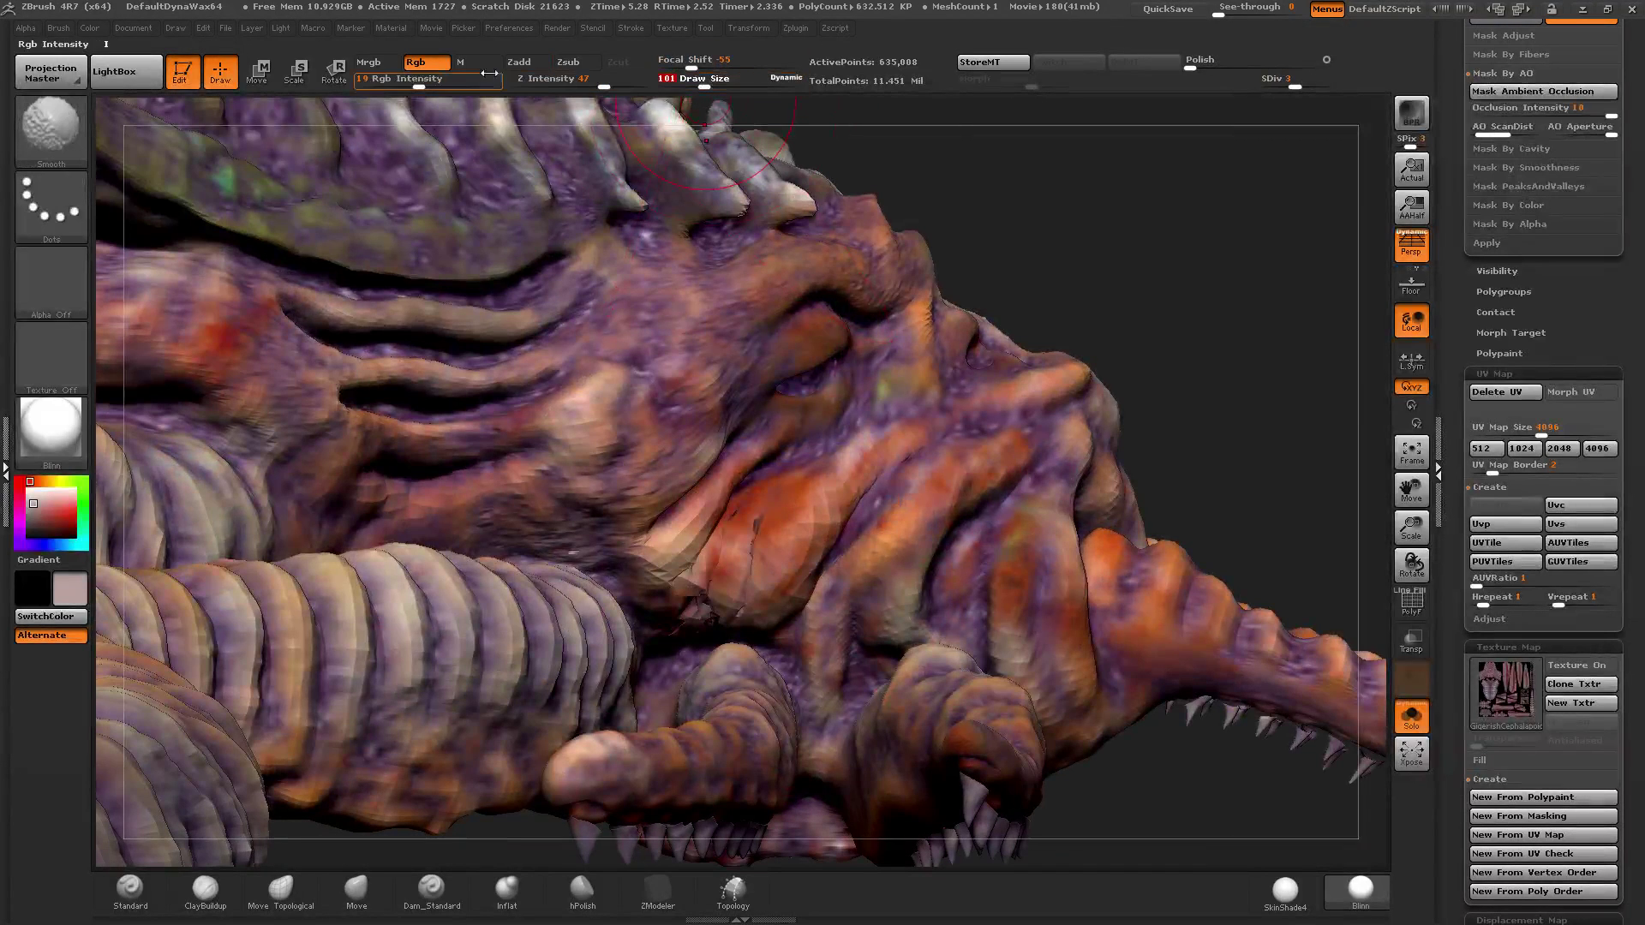
{"action": "left_click", "coordinate": [417, 64]}
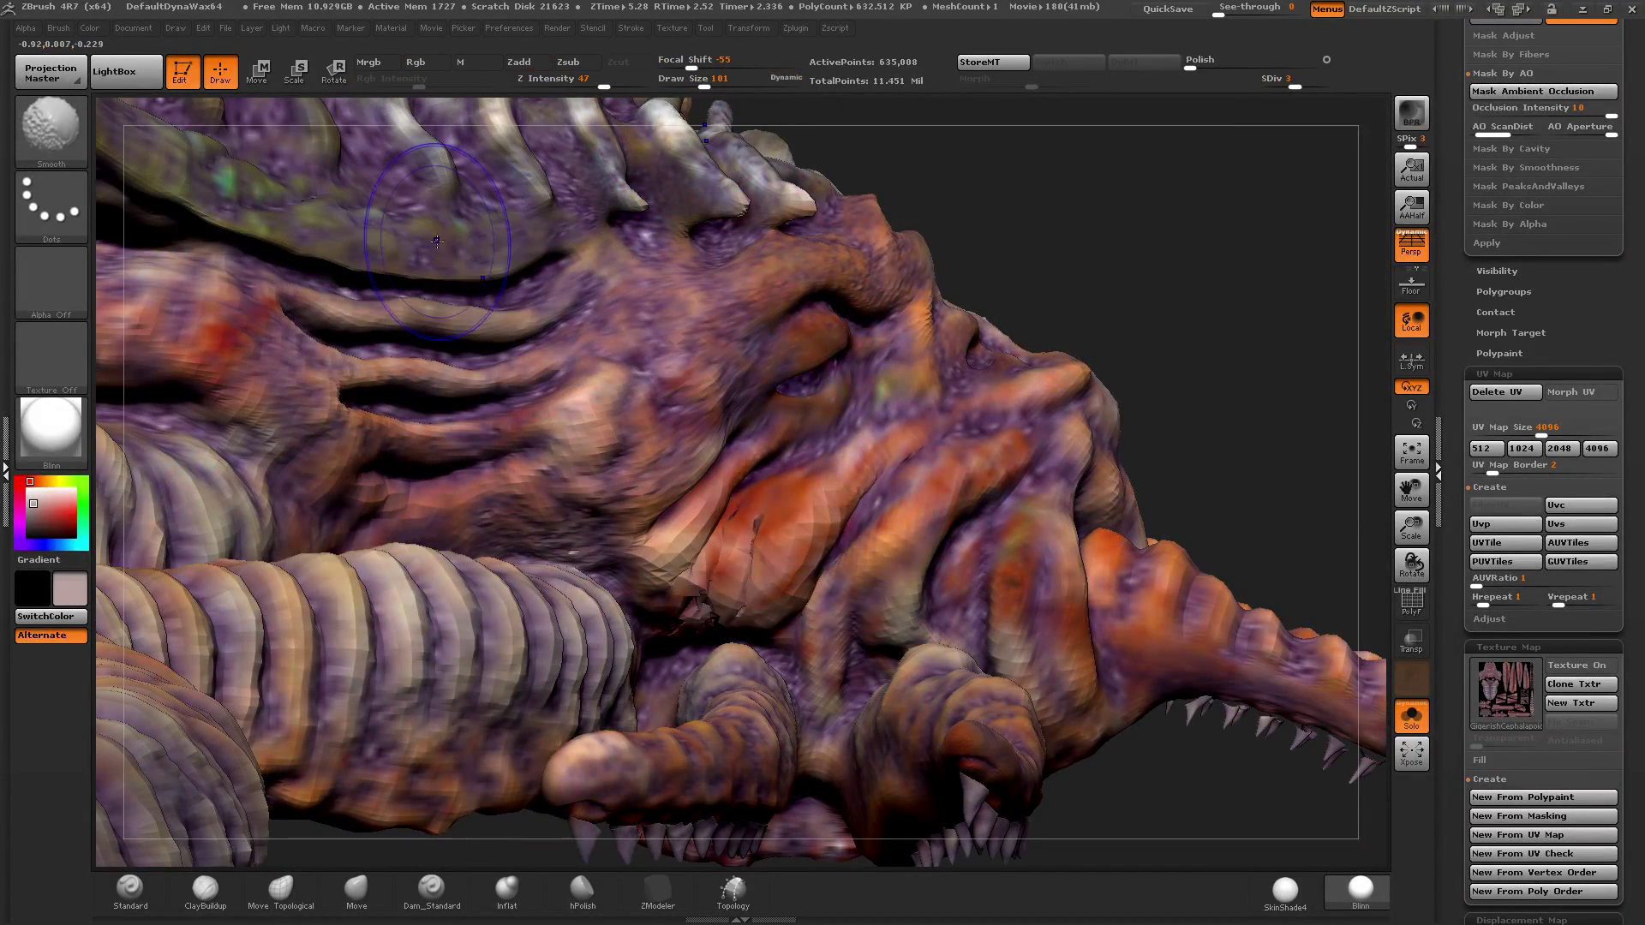
{"action": "key", "text": "shift"}
{"action": "left_click", "coordinate": [529, 65], "text": "shift"}
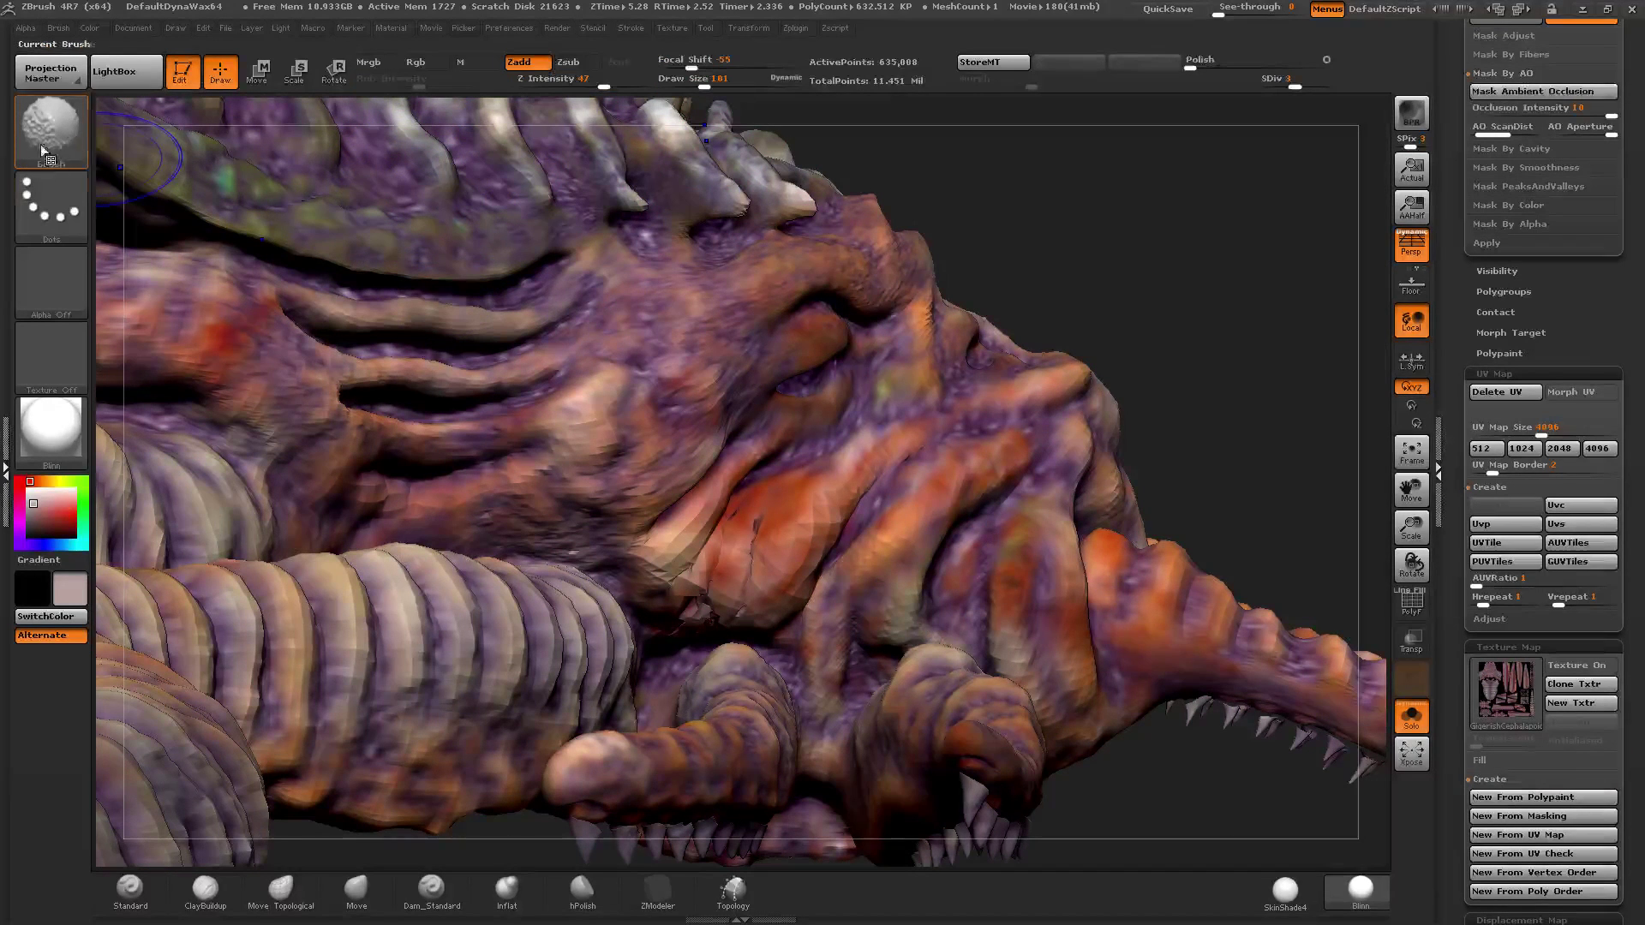
Step: Reduce the Smooth brush to a draw size of 75 and smooth the rough geometry in the cheek fold below the eye
{"action": "mouse_move", "coordinate": [1117, 294]}
{"action": "left_mouse_down"}
{"action": "mouse_move", "coordinate": [983, 386]}
{"action": "mouse_move", "coordinate": [1032, 300]}
{"action": "mouse_move", "coordinate": [1020, 330]}
{"action": "left_mouse_up"}
{"action": "left_click_drag", "start_coordinate": [705, 83], "coordinate": [699, 83]}
{"action": "right_click_drag", "start_coordinate": [814, 488], "coordinate": [861, 462]}
{"action": "mouse_move", "coordinate": [745, 535]}
{"action": "left_mouse_down"}
{"action": "mouse_move", "coordinate": [757, 566]}
{"action": "mouse_move", "coordinate": [754, 509]}
{"action": "mouse_move", "coordinate": [708, 602]}
{"action": "left_mouse_up"}
{"action": "left_click", "coordinate": [698, 83]}
{"action": "mouse_move", "coordinate": [735, 600]}
{"action": "right_mouse_down"}
{"action": "mouse_move", "coordinate": [917, 463]}
{"action": "mouse_move", "coordinate": [883, 480]}
{"action": "right_mouse_up"}
{"action": "left_click_drag", "start_coordinate": [884, 480], "coordinate": [871, 490], "text": "shift"}
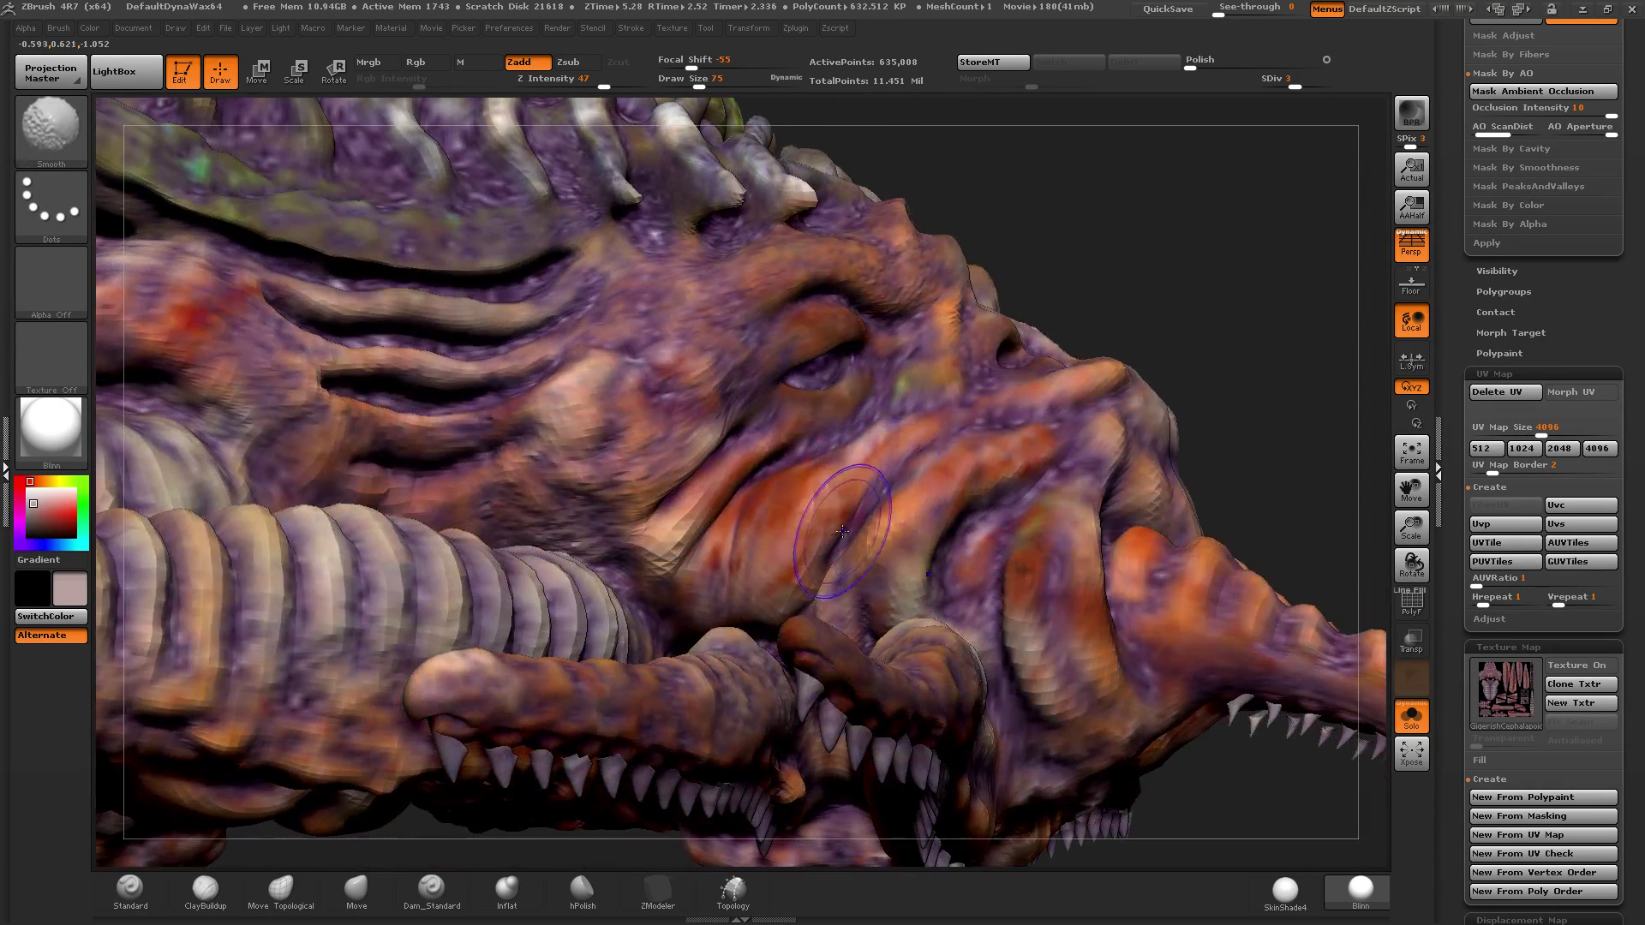
Step: Set the Smooth brush's Z Intensity to 28 and smooth the cheek fold again at subdivision level 4
{"action": "left_click_drag", "start_coordinate": [603, 82], "coordinate": [581, 82], "text": "shift"}
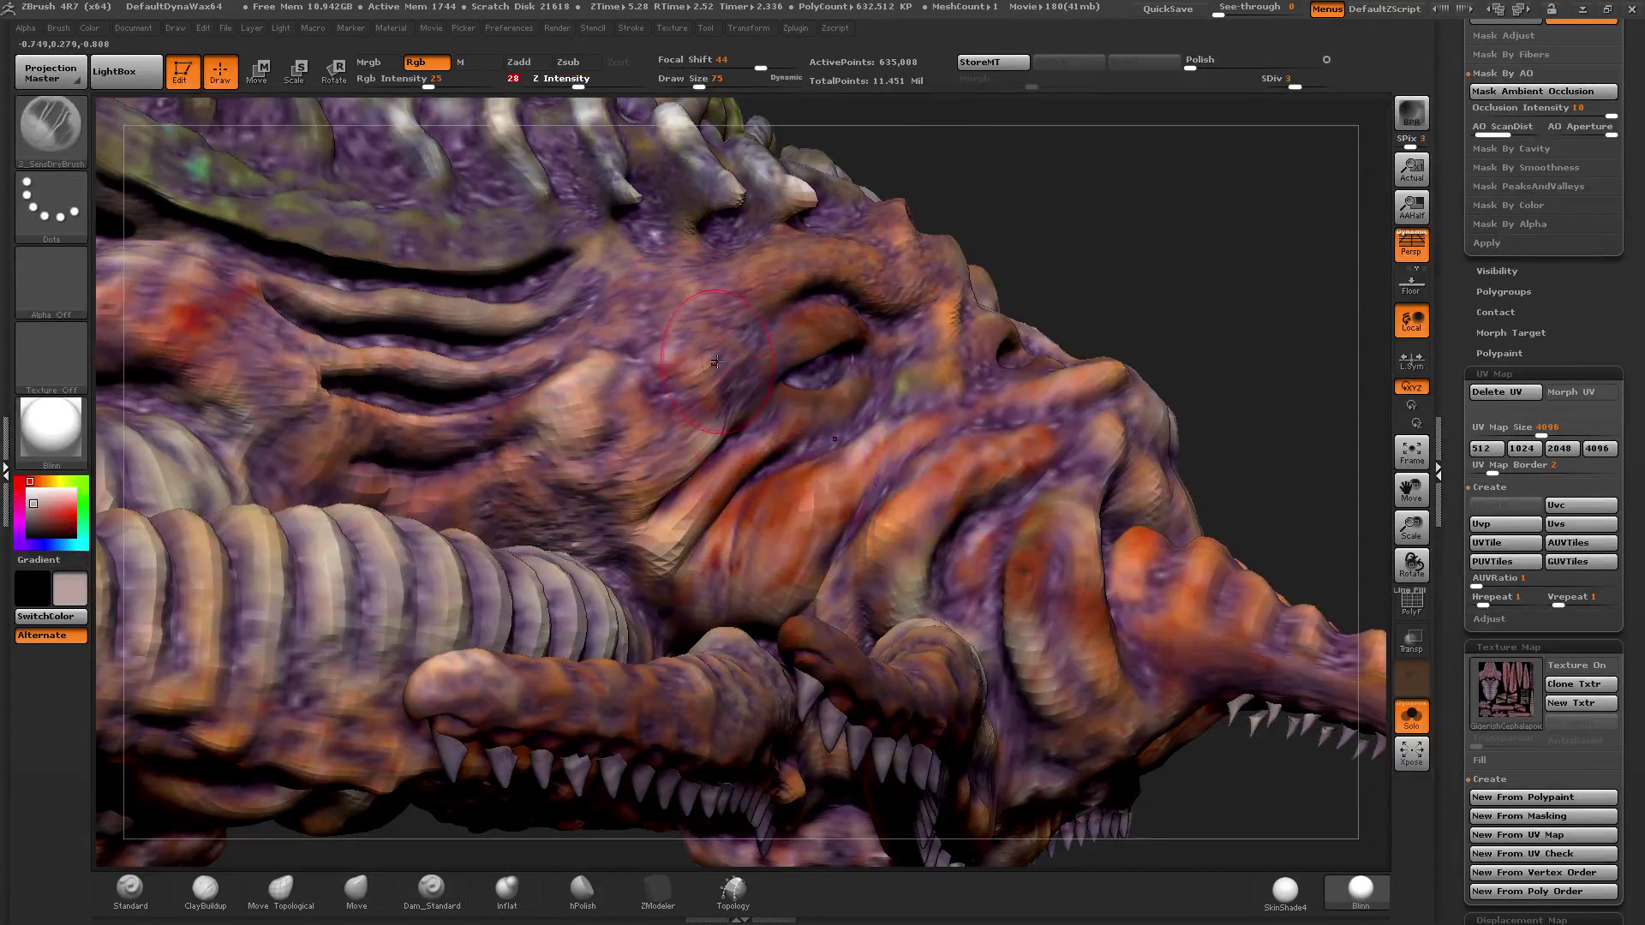
{"action": "right_click_drag", "start_coordinate": [753, 411], "coordinate": [741, 501]}
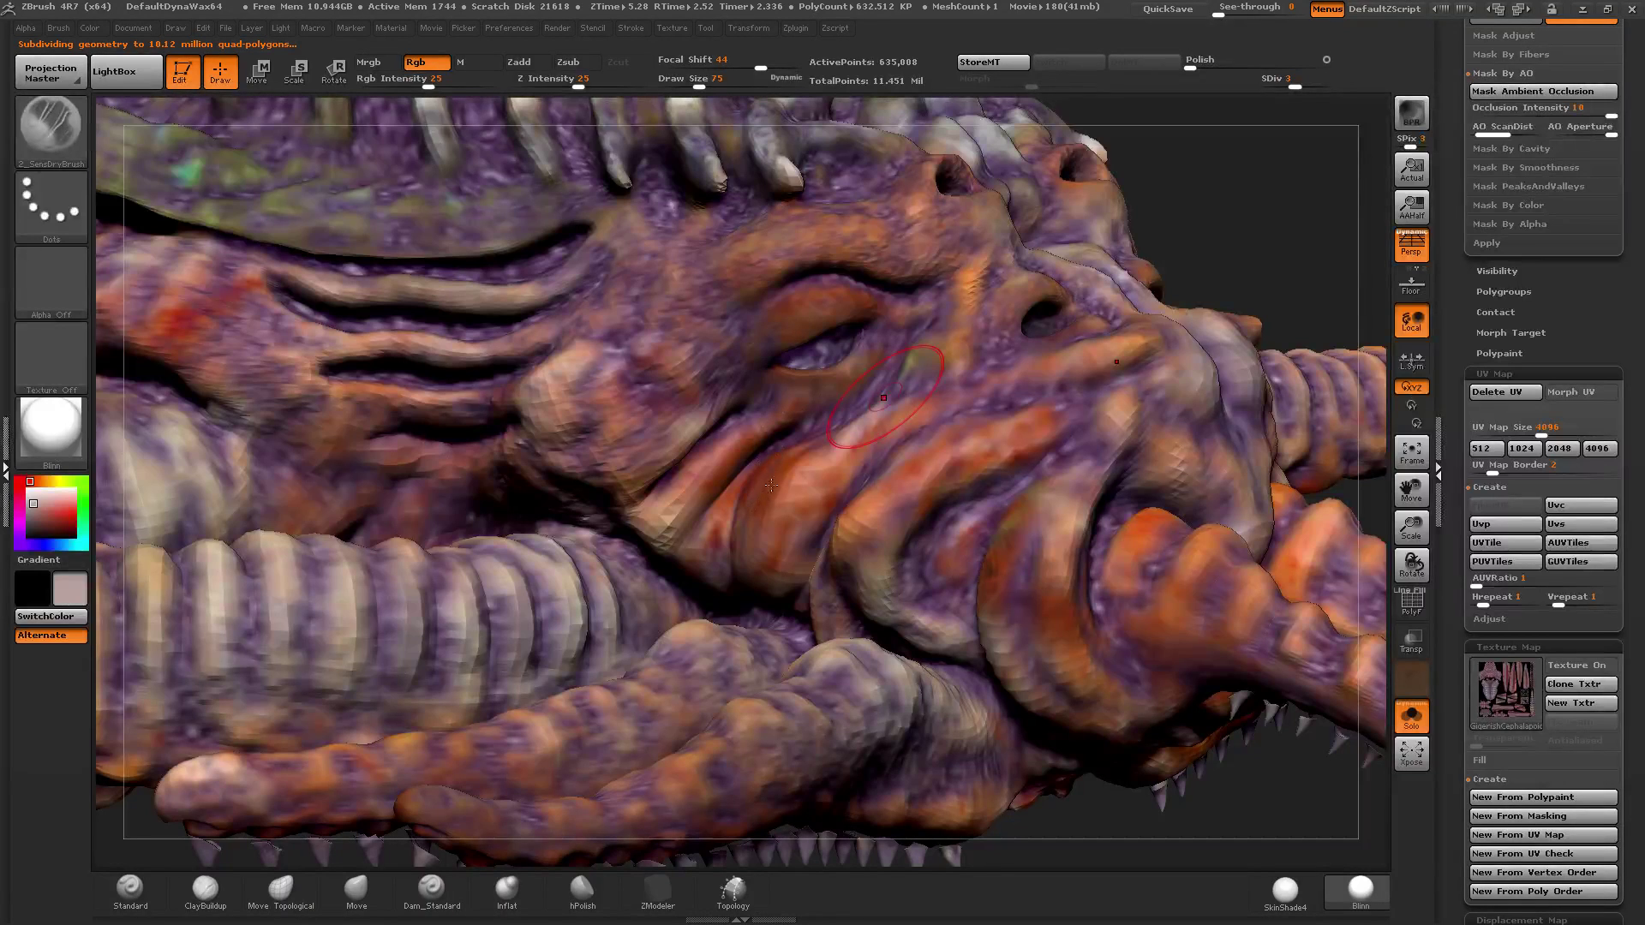
{"action": "right_click_drag", "start_coordinate": [752, 464], "coordinate": [783, 465]}
{"action": "mouse_move", "coordinate": [735, 529]}
{"action": "left_mouse_down", "text": "shift"}
{"action": "mouse_move", "coordinate": [754, 506]}
{"action": "mouse_move", "coordinate": [726, 563]}
{"action": "left_mouse_up", "text": "shift"}
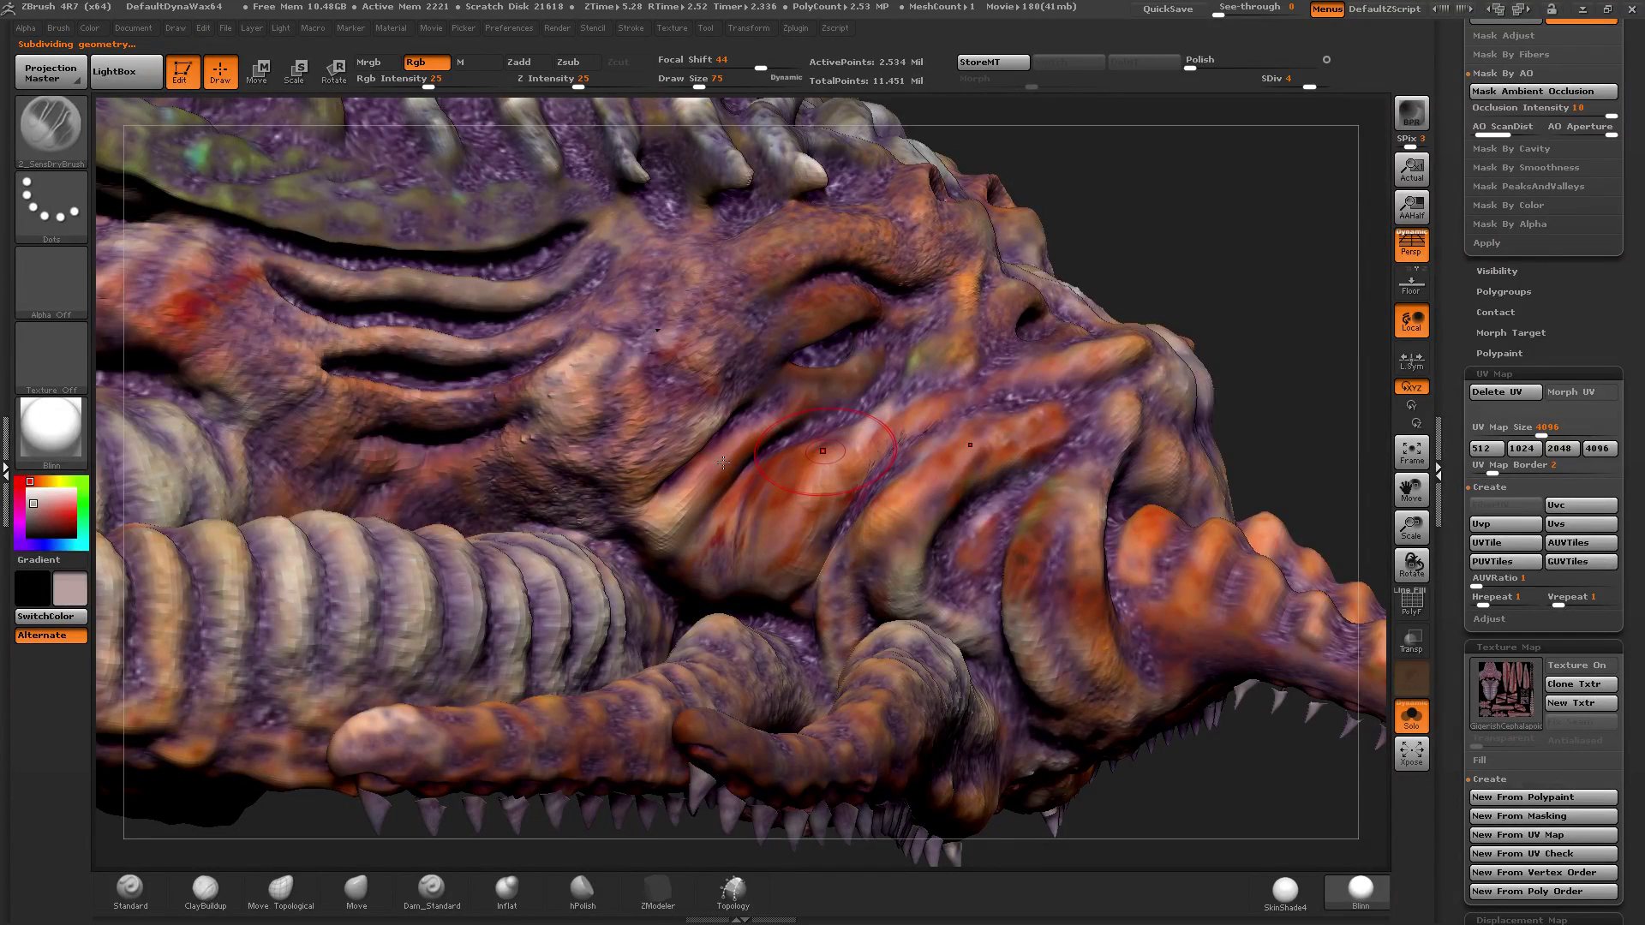
Step: Raise the subtool to subdivision level 5 and smooth away the broken geometry on the cheek
{"action": "key", "text": "d"}
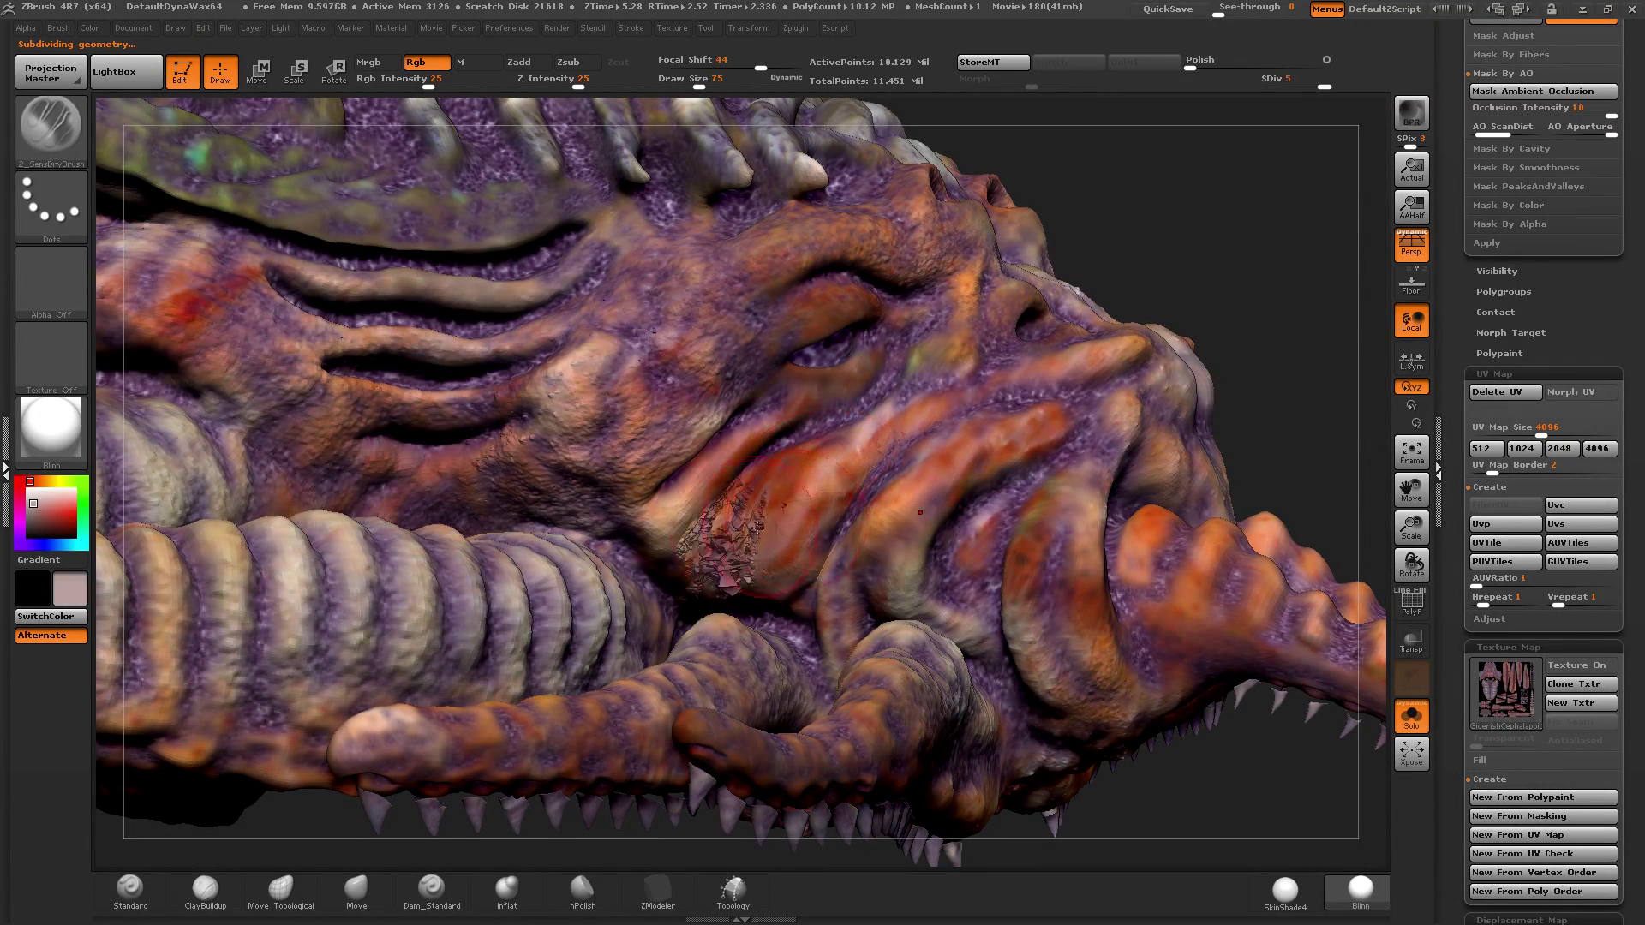
{"action": "left_click_drag", "start_coordinate": [762, 507], "coordinate": [729, 554], "text": "shift"}
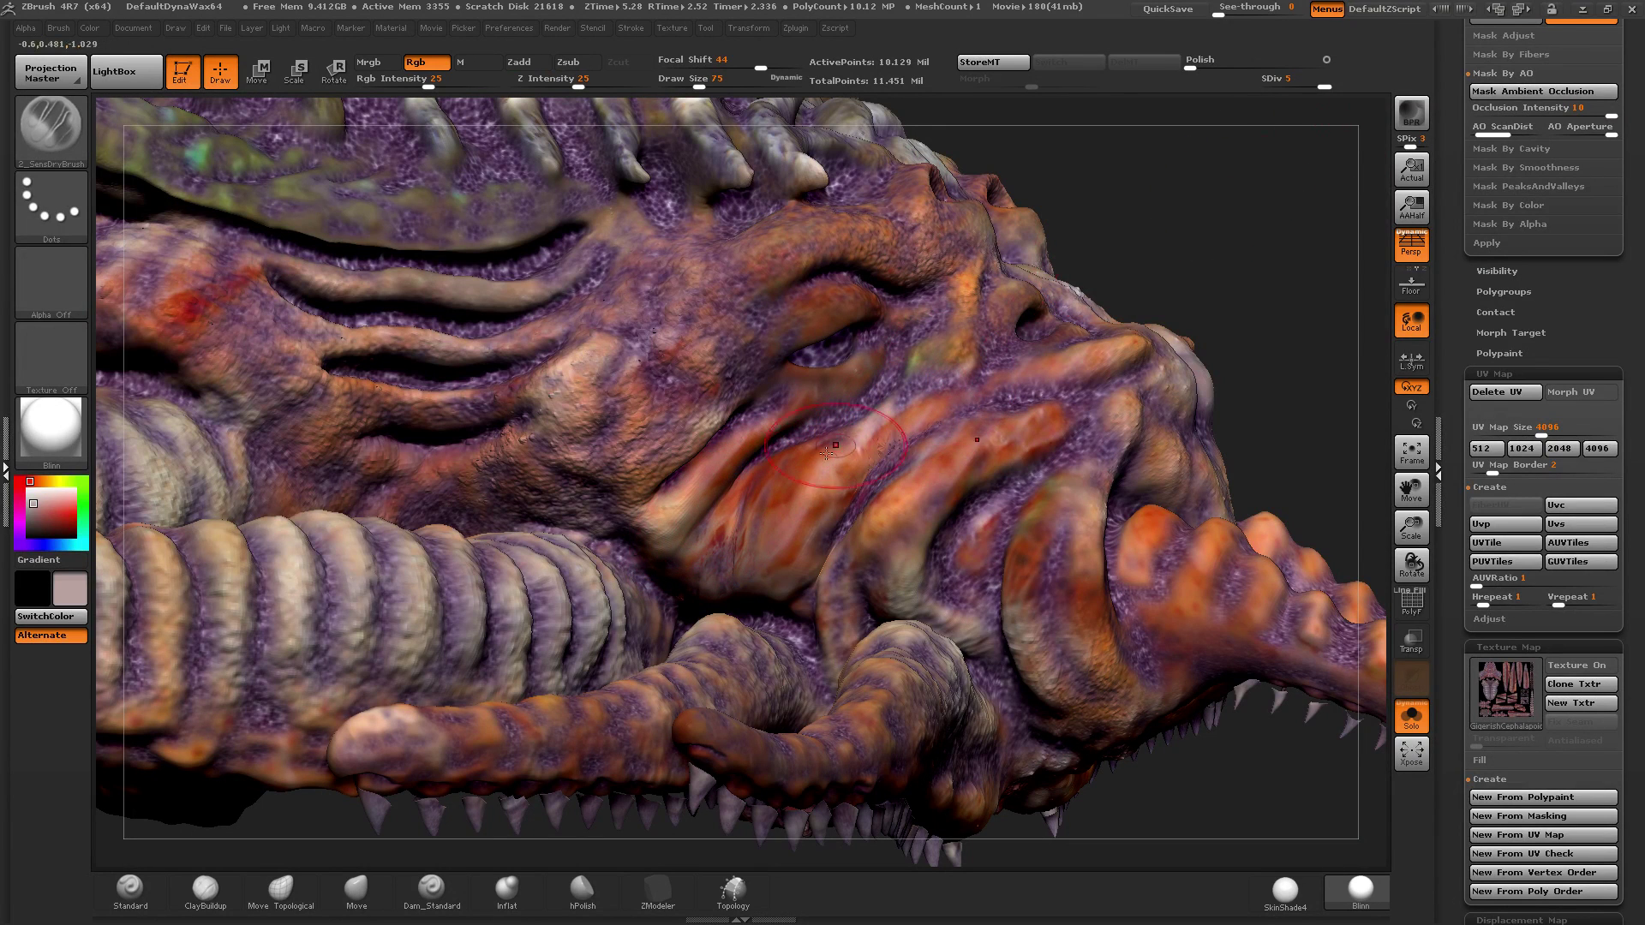
{"action": "key", "text": "shift"}
{"action": "left_click_drag", "start_coordinate": [821, 488], "coordinate": [869, 470], "text": "shift"}
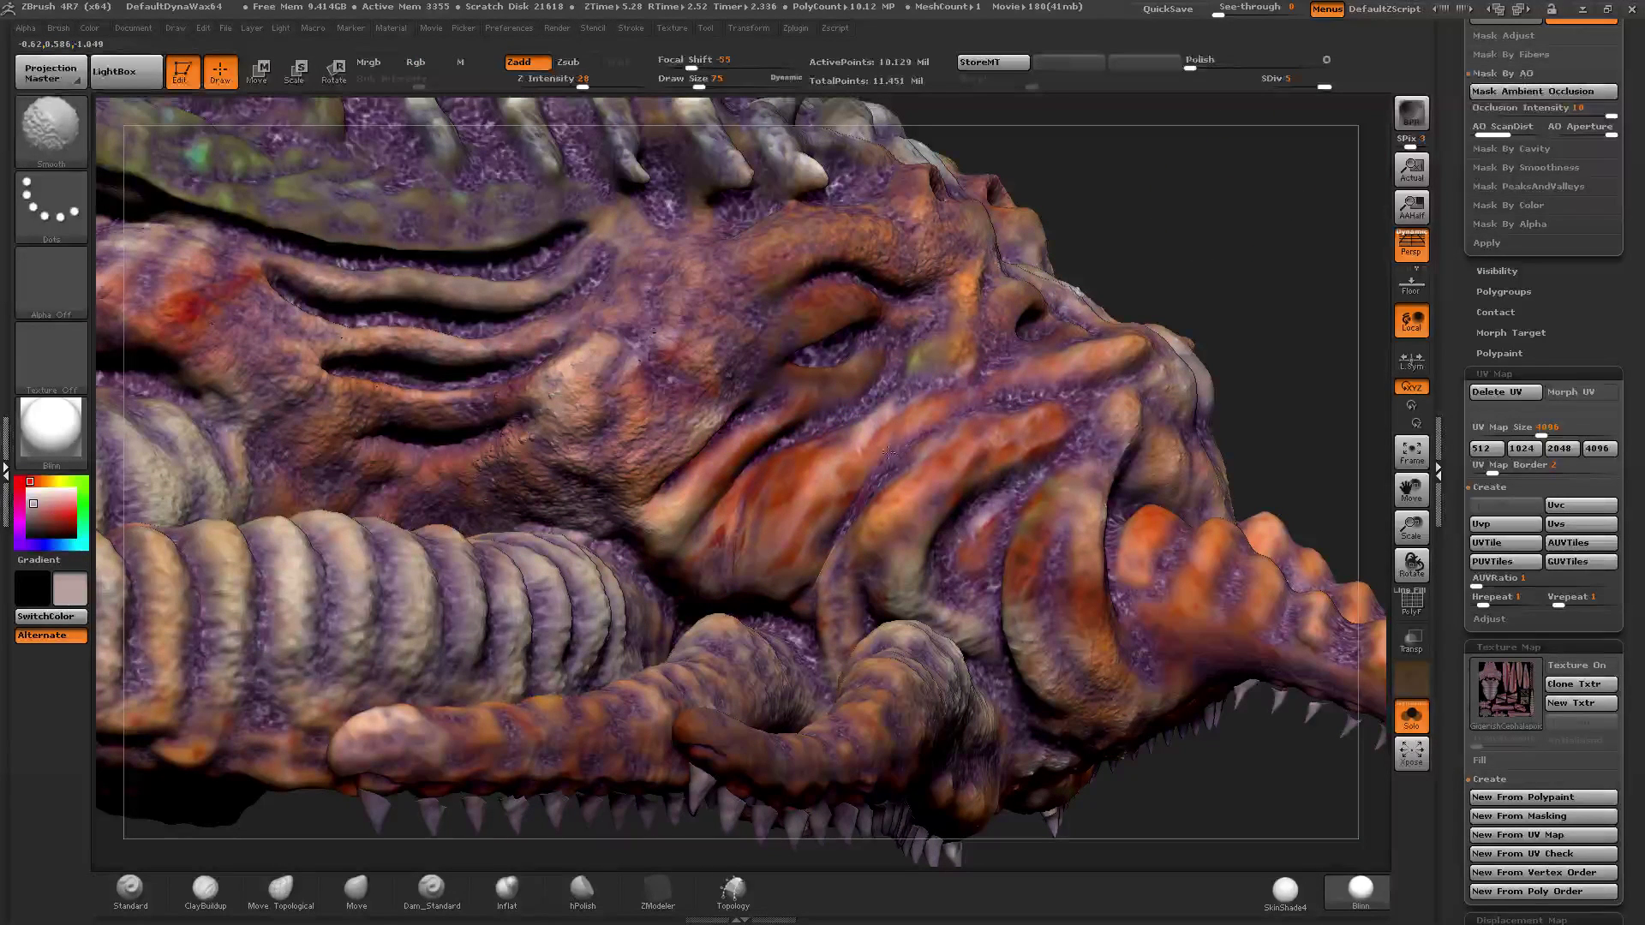
Step: Paint a mask over the smoothed cheek patch with a draw size of 62 and invert the mask
{"action": "mouse_move", "coordinate": [812, 487]}
{"action": "right_mouse_down"}
{"action": "mouse_move", "coordinate": [1136, 499]}
{"action": "mouse_move", "coordinate": [729, 512]}
{"action": "mouse_move", "coordinate": [783, 509]}
{"action": "mouse_move", "coordinate": [799, 518]}
{"action": "mouse_move", "coordinate": [785, 535]}
{"action": "right_mouse_up"}
{"action": "right_click_drag", "start_coordinate": [900, 402], "coordinate": [823, 355]}
{"action": "key", "text": "ctrl"}
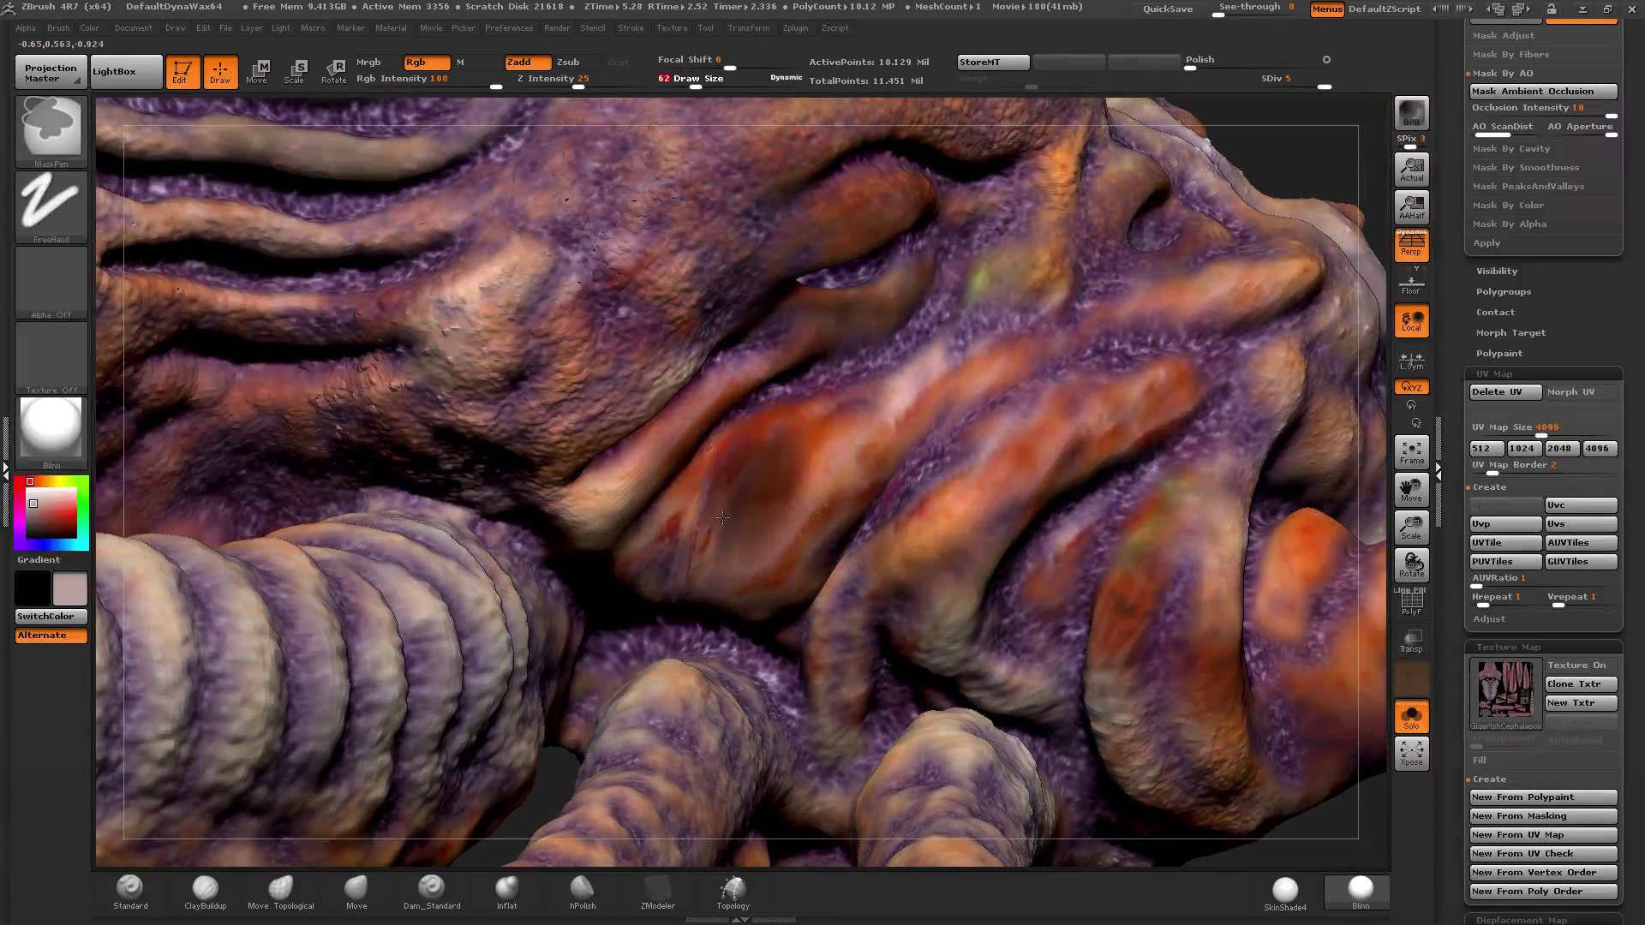
{"action": "mouse_move", "coordinate": [714, 523]}
{"action": "left_mouse_down", "text": "ctrl"}
{"action": "mouse_move", "coordinate": [756, 559]}
{"action": "mouse_move", "coordinate": [709, 529]}
{"action": "left_mouse_up", "text": "ctrl"}
{"action": "left_click_drag", "start_coordinate": [806, 439], "coordinate": [700, 533], "text": "ctrl"}
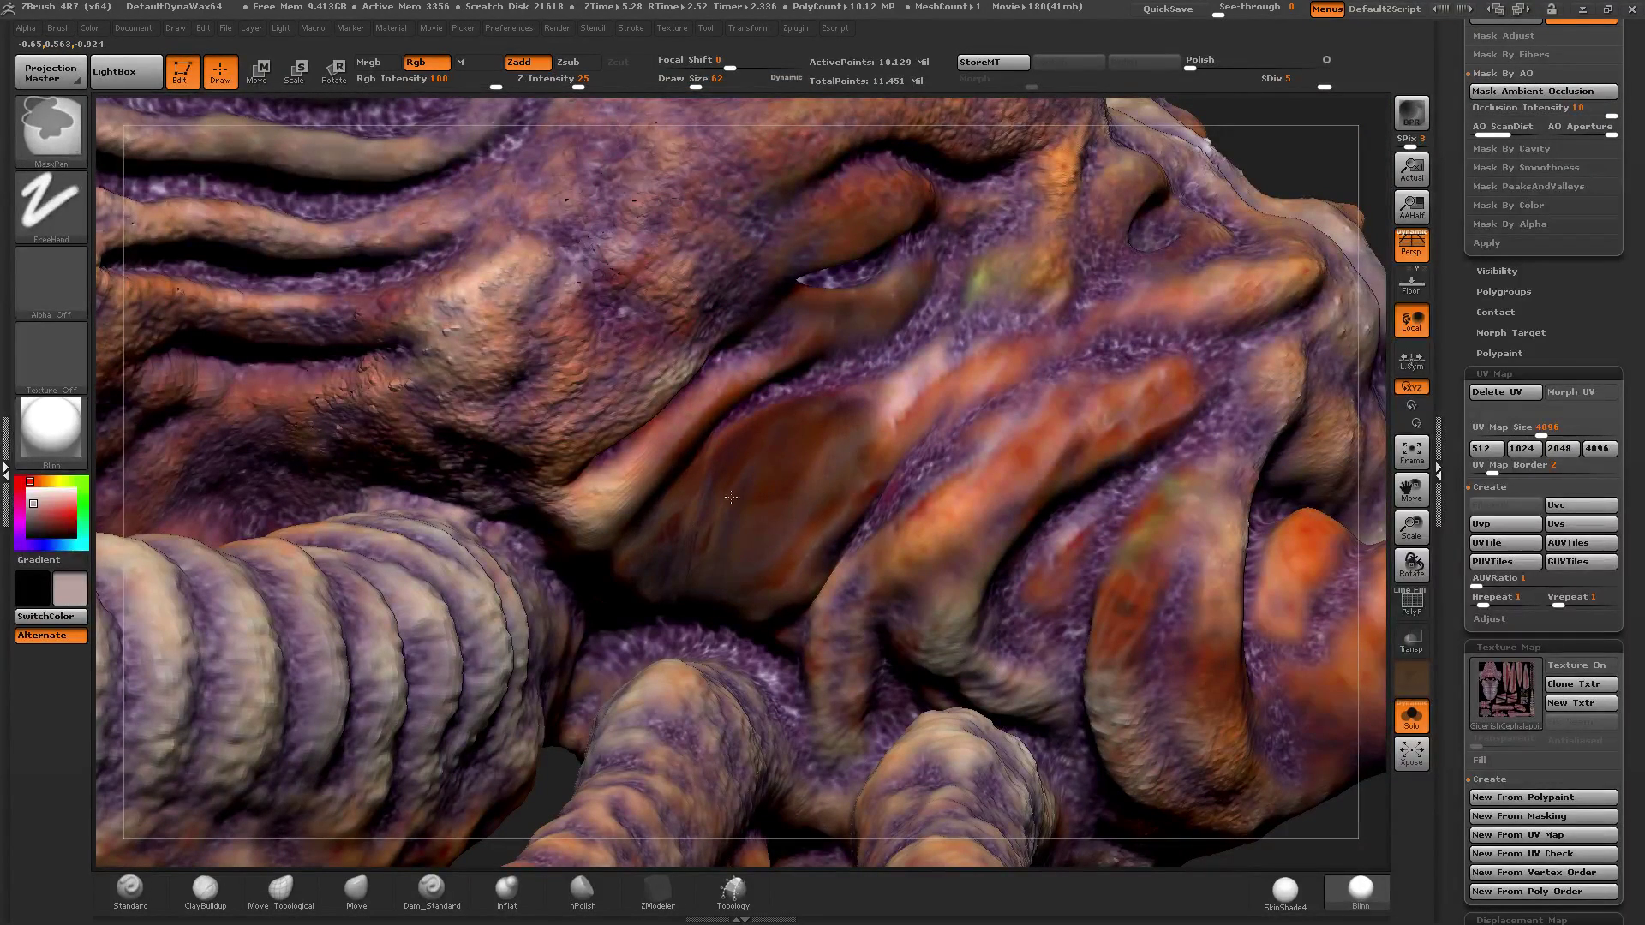
{"action": "right_click_drag", "start_coordinate": [805, 520], "coordinate": [804, 411], "text": "ctrl"}
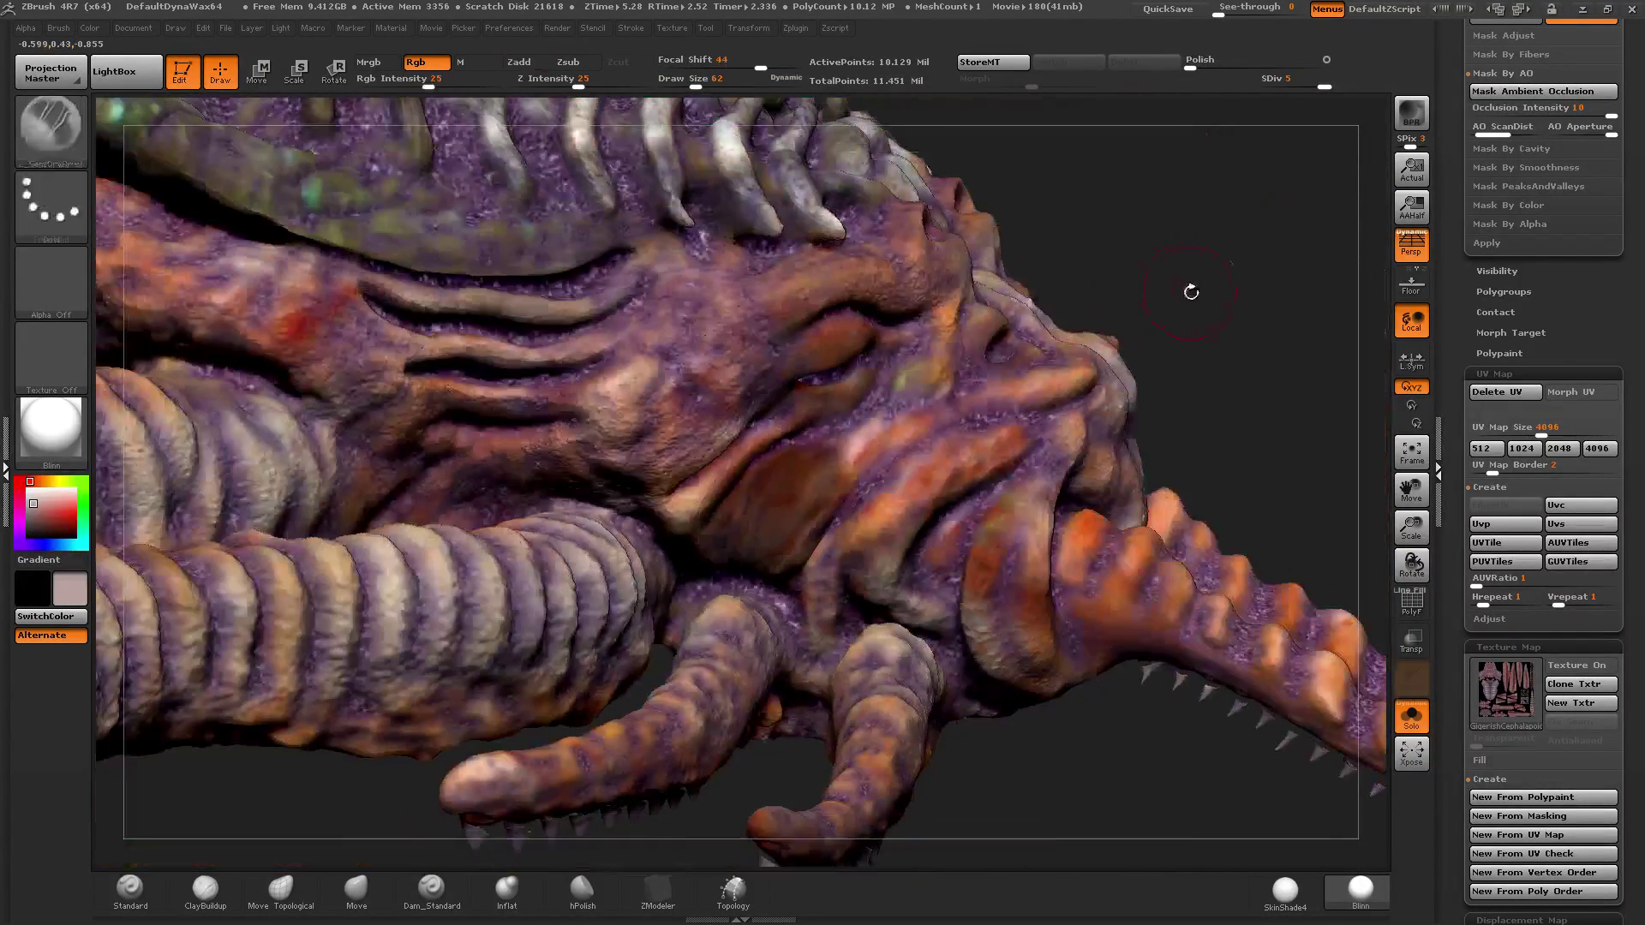
{"action": "left_click", "coordinate": [1197, 301], "text": "ctrl"}
Step: Apply surface noise to the unmasked cheek patch and clear the mask from the rest of the creature
{"action": "left_click_drag", "start_coordinate": [1460, 349], "coordinate": [1461, 102]}
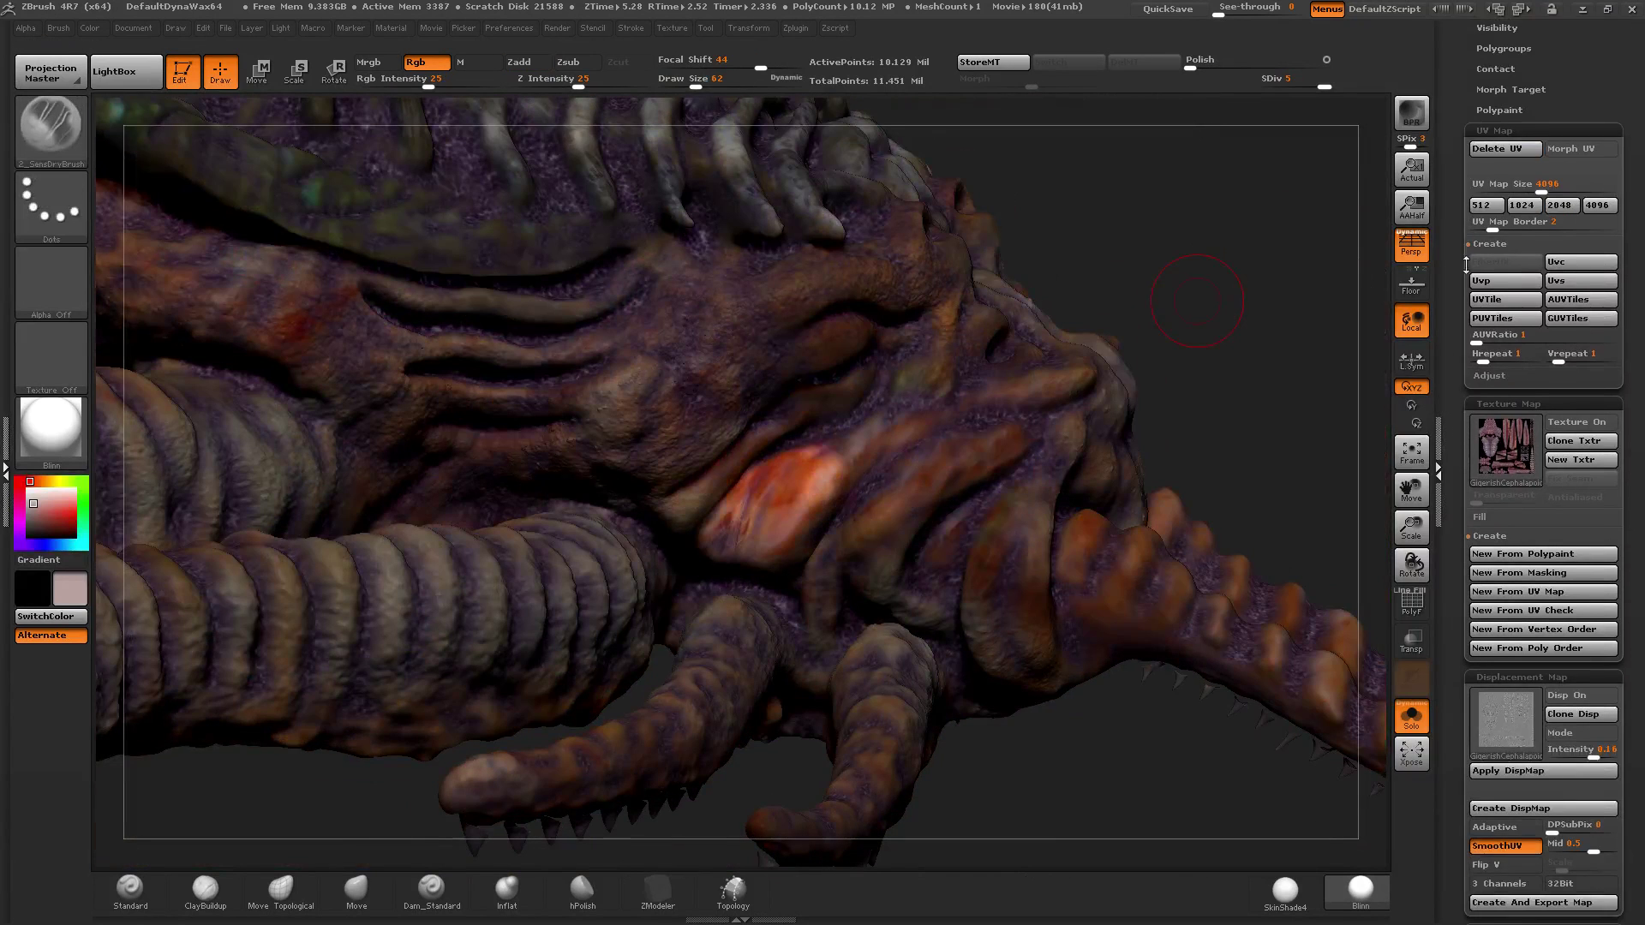
{"action": "left_click_drag", "start_coordinate": [1463, 505], "coordinate": [1476, 456]}
{"action": "left_click_drag", "start_coordinate": [1447, 526], "coordinate": [1480, 146]}
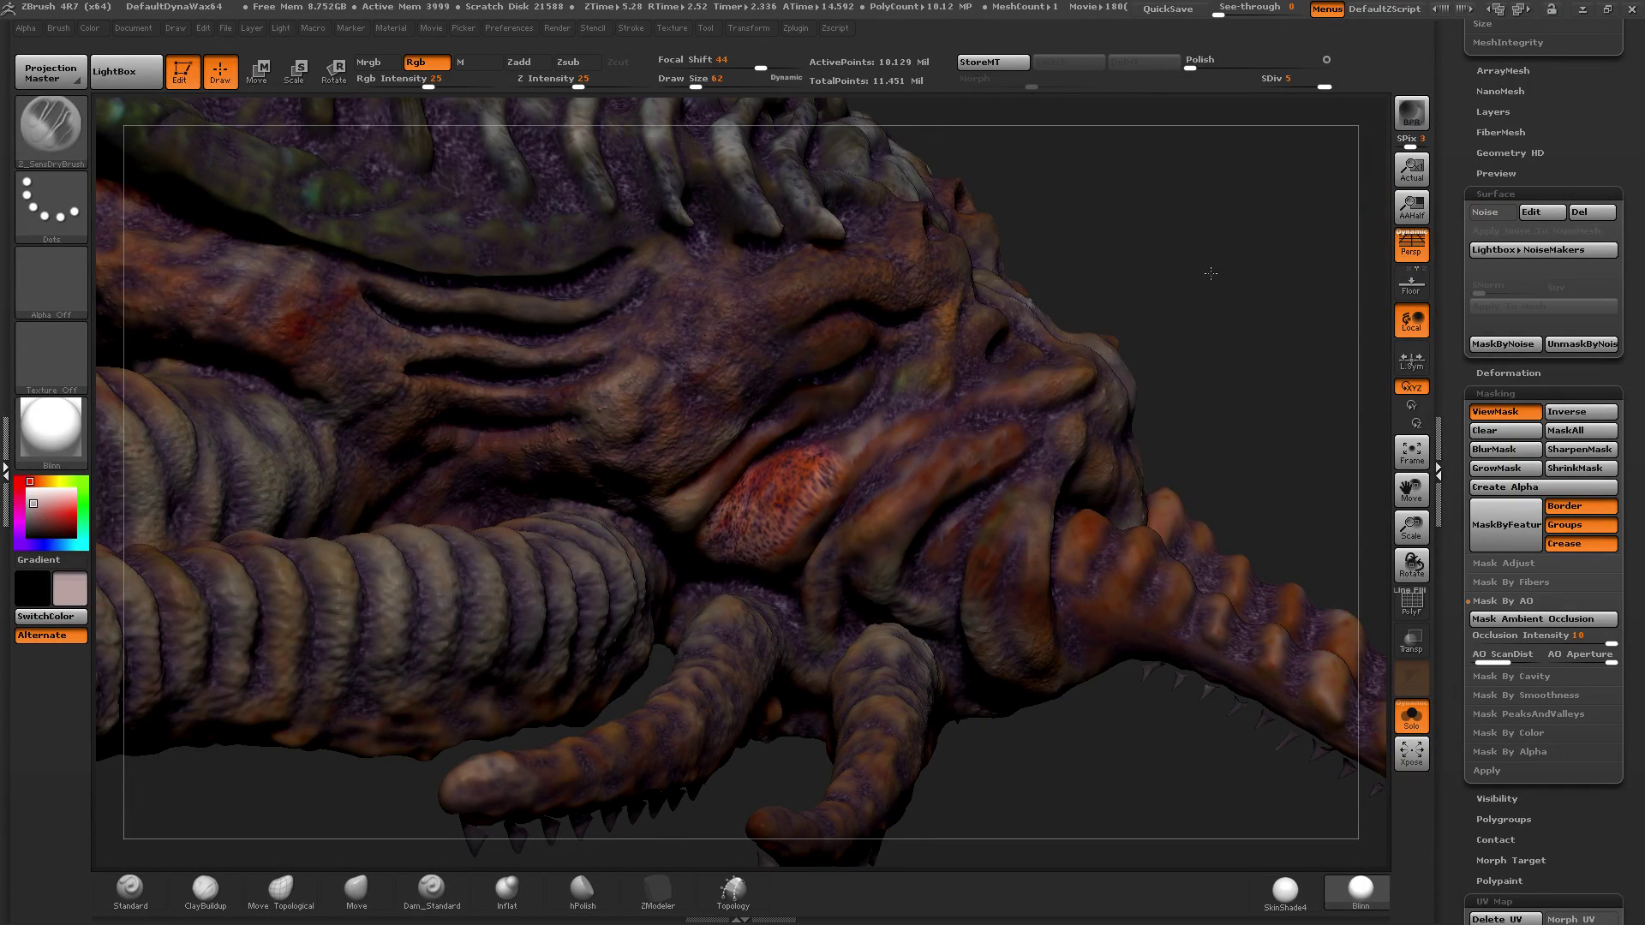
{"action": "left_click_drag", "start_coordinate": [1175, 252], "coordinate": [1105, 273]}
{"action": "key", "text": "ctrl+h"}
Step: Paint a mask over the creature's lower and upper eyelids with a smaller brush
{"action": "mouse_move", "coordinate": [862, 445]}
{"action": "right_mouse_down"}
{"action": "mouse_move", "coordinate": [835, 471]}
{"action": "mouse_move", "coordinate": [841, 529]}
{"action": "mouse_move", "coordinate": [775, 552]}
{"action": "right_mouse_up"}
{"action": "left_click_drag", "start_coordinate": [696, 82], "coordinate": [683, 82]}
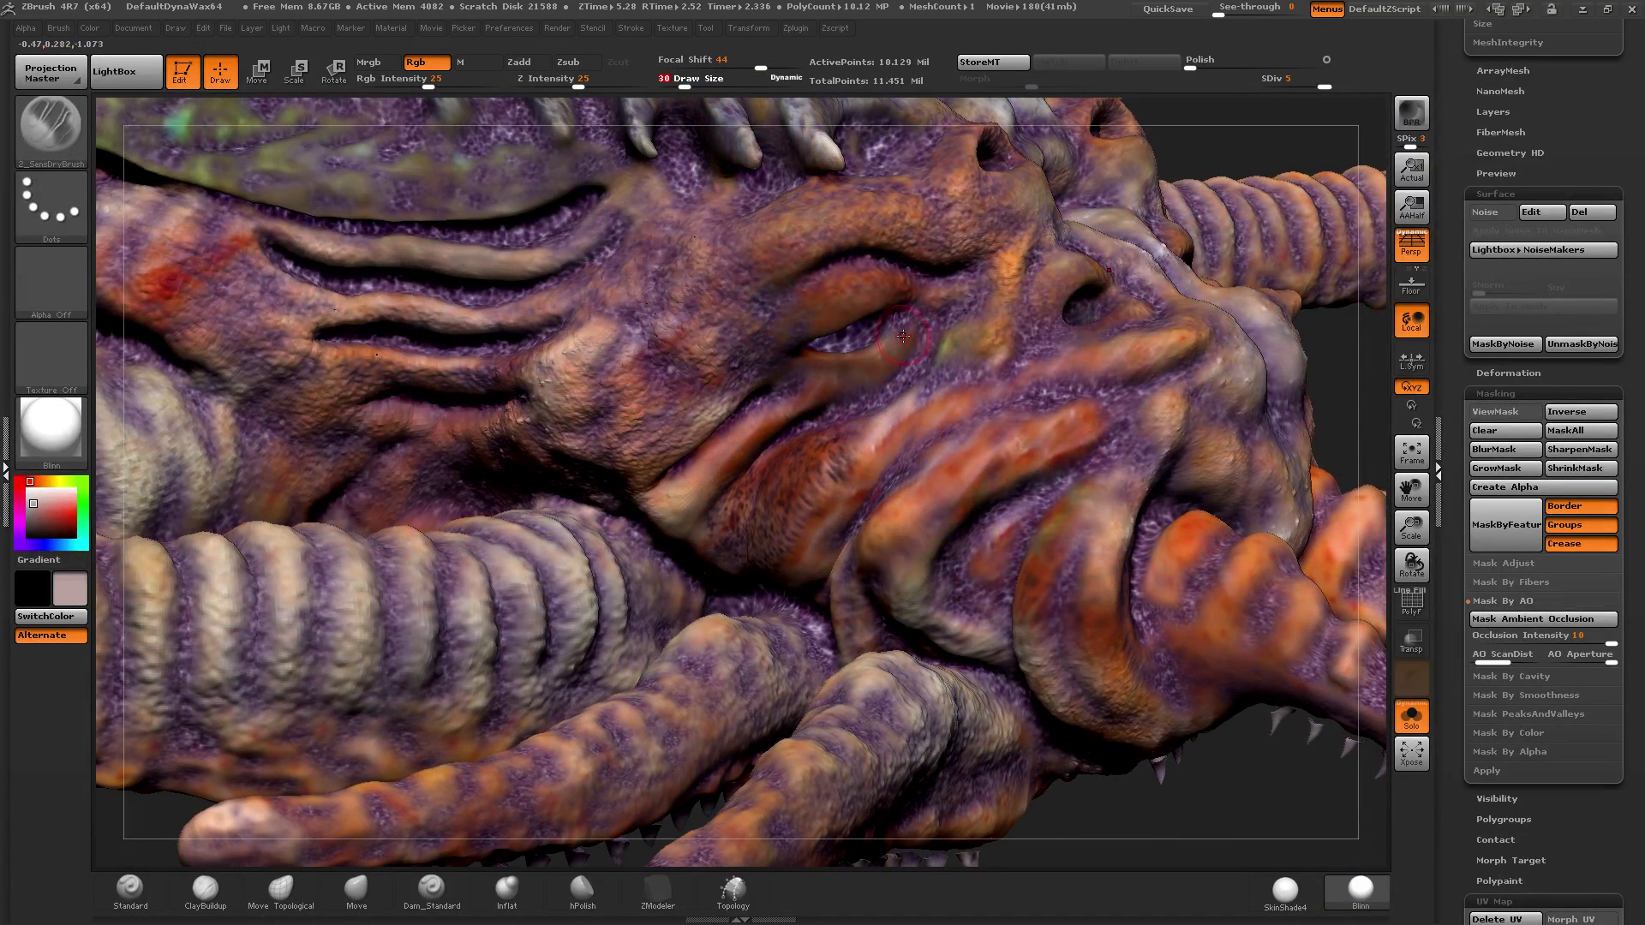
{"action": "mouse_move", "coordinate": [903, 334]}
{"action": "left_mouse_down", "text": "ctrl"}
{"action": "mouse_move", "coordinate": [866, 366]}
{"action": "mouse_move", "coordinate": [807, 365]}
{"action": "left_mouse_up", "text": "ctrl"}
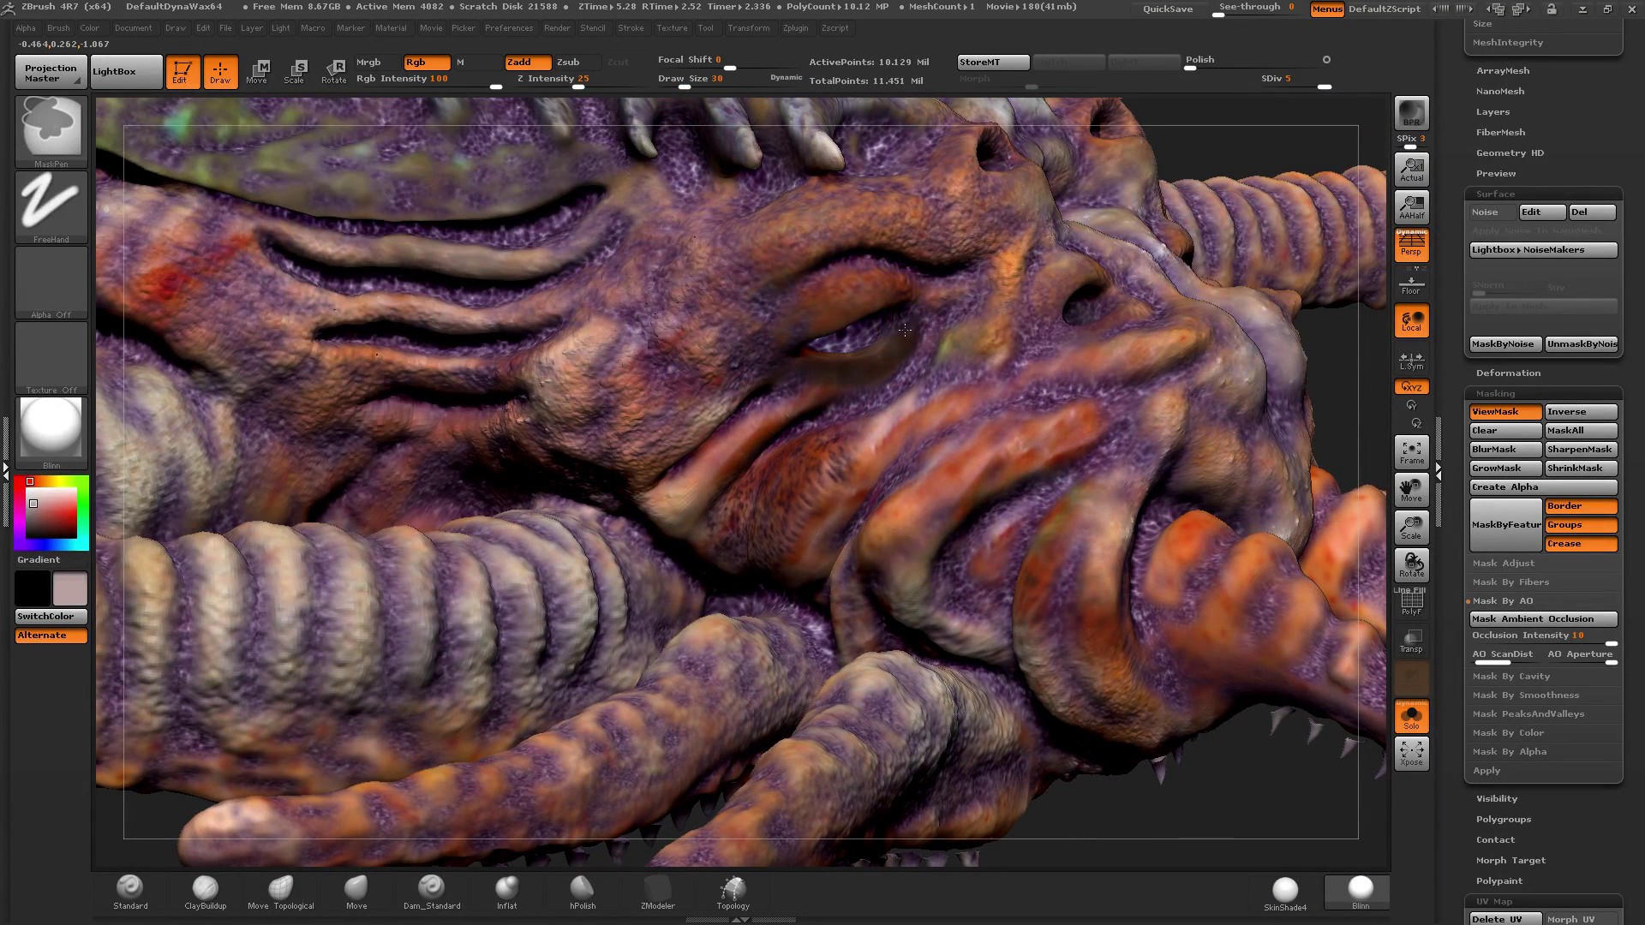
{"action": "mouse_move", "coordinate": [906, 326]}
{"action": "left_mouse_down", "text": "ctrl"}
{"action": "mouse_move", "coordinate": [918, 283]}
{"action": "mouse_move", "coordinate": [830, 301]}
{"action": "left_mouse_up", "text": "ctrl"}
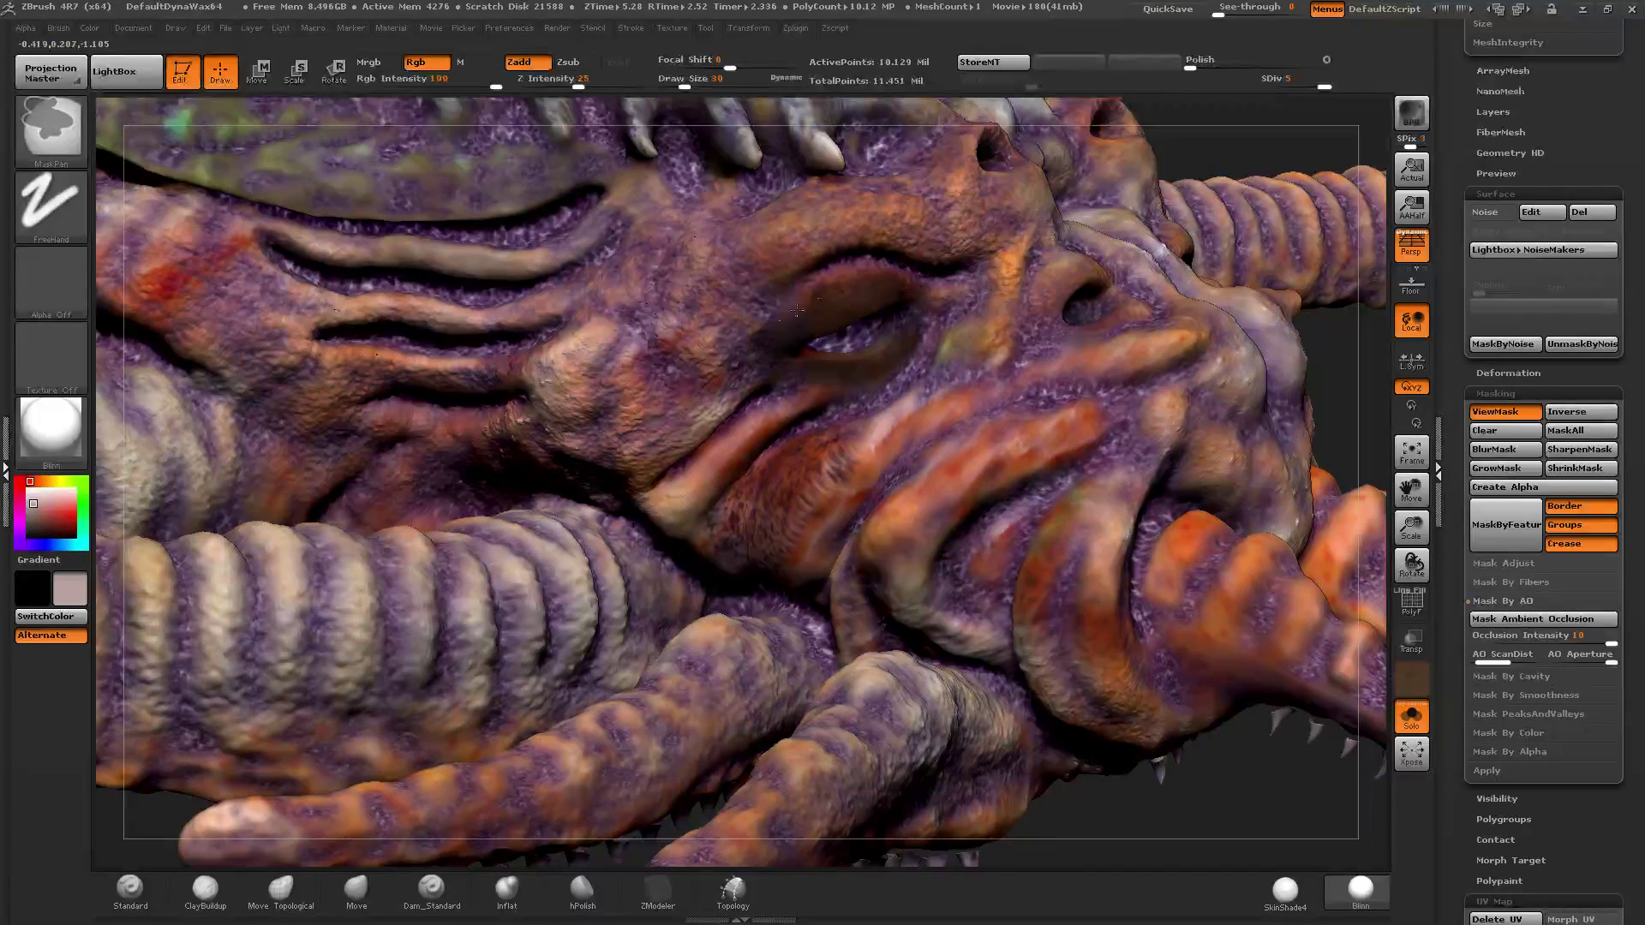
Step: Extend the mask around the rims of the openings on the creature's muzzle and brow
{"action": "right_click_drag", "start_coordinate": [1080, 291], "coordinate": [1003, 300]}
{"action": "mouse_move", "coordinate": [1126, 276]}
{"action": "left_mouse_down", "text": "ctrl"}
{"action": "mouse_move", "coordinate": [1092, 267]}
{"action": "mouse_move", "coordinate": [1046, 334]}
{"action": "left_mouse_up", "text": "ctrl"}
{"action": "key", "text": "2"}
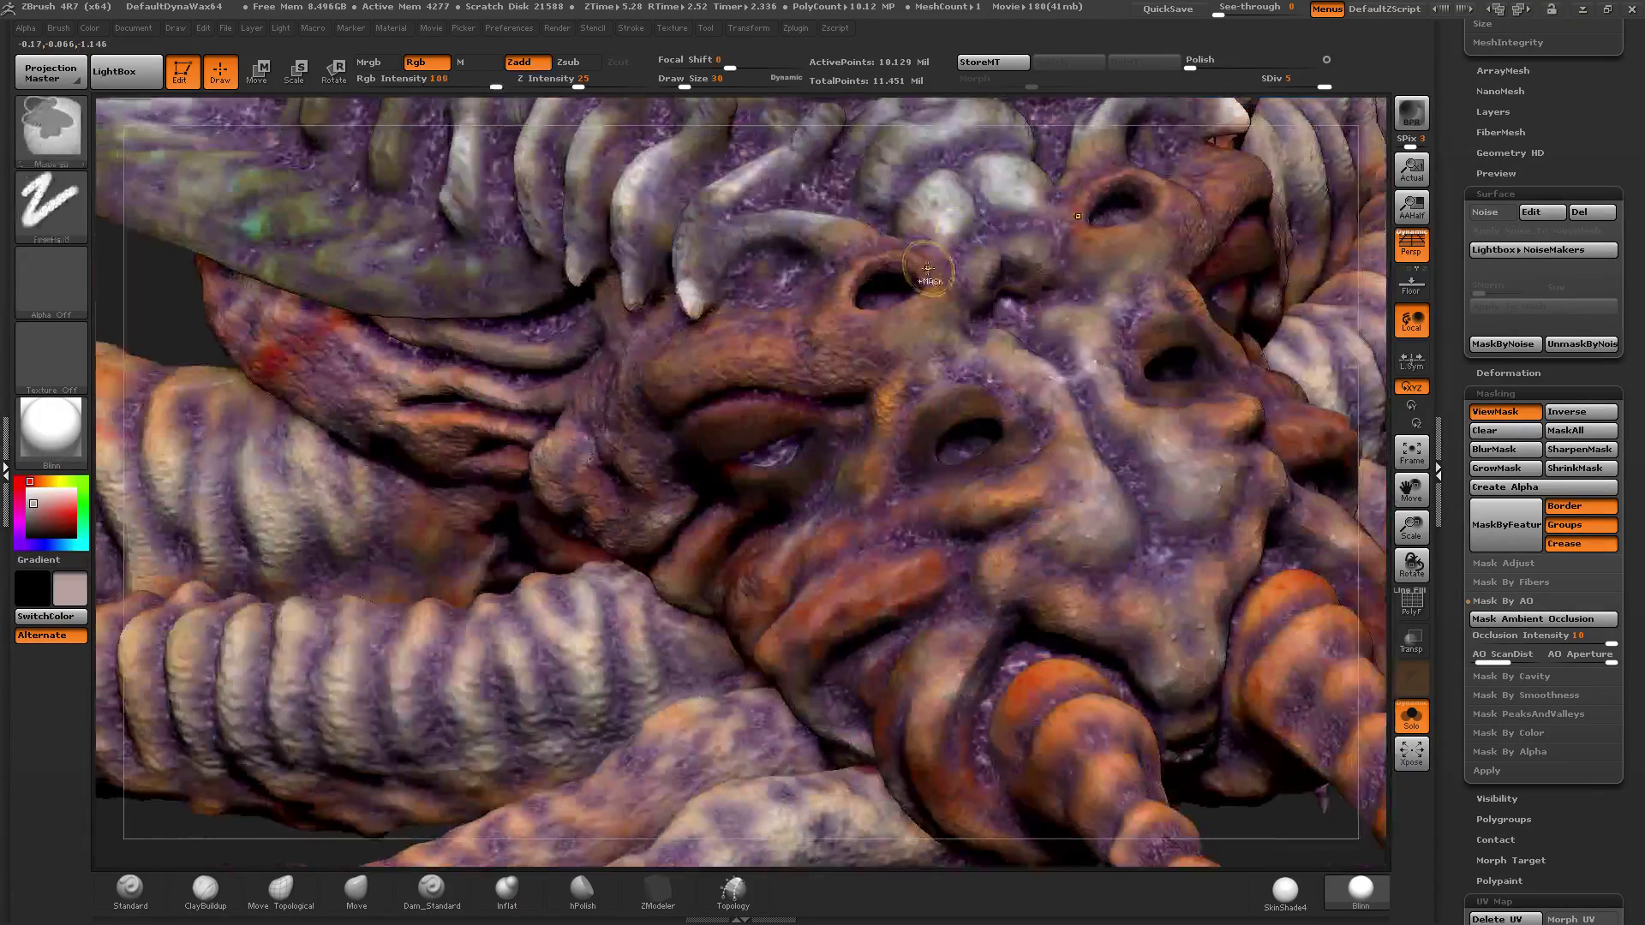
{"action": "mouse_move", "coordinate": [930, 265]}
{"action": "left_mouse_down", "text": "ctrl"}
{"action": "mouse_move", "coordinate": [878, 268]}
{"action": "mouse_move", "coordinate": [814, 321]}
{"action": "mouse_move", "coordinate": [885, 316]}
{"action": "mouse_move", "coordinate": [944, 277]}
{"action": "left_mouse_up", "text": "ctrl"}
{"action": "right_click_drag", "start_coordinate": [934, 305], "coordinate": [994, 317]}
Step: Paint the mask over the cheek folds and the ridges around the base of the front tentacle
{"action": "left_click_drag", "start_coordinate": [969, 558], "coordinate": [792, 657], "text": "ctrl"}
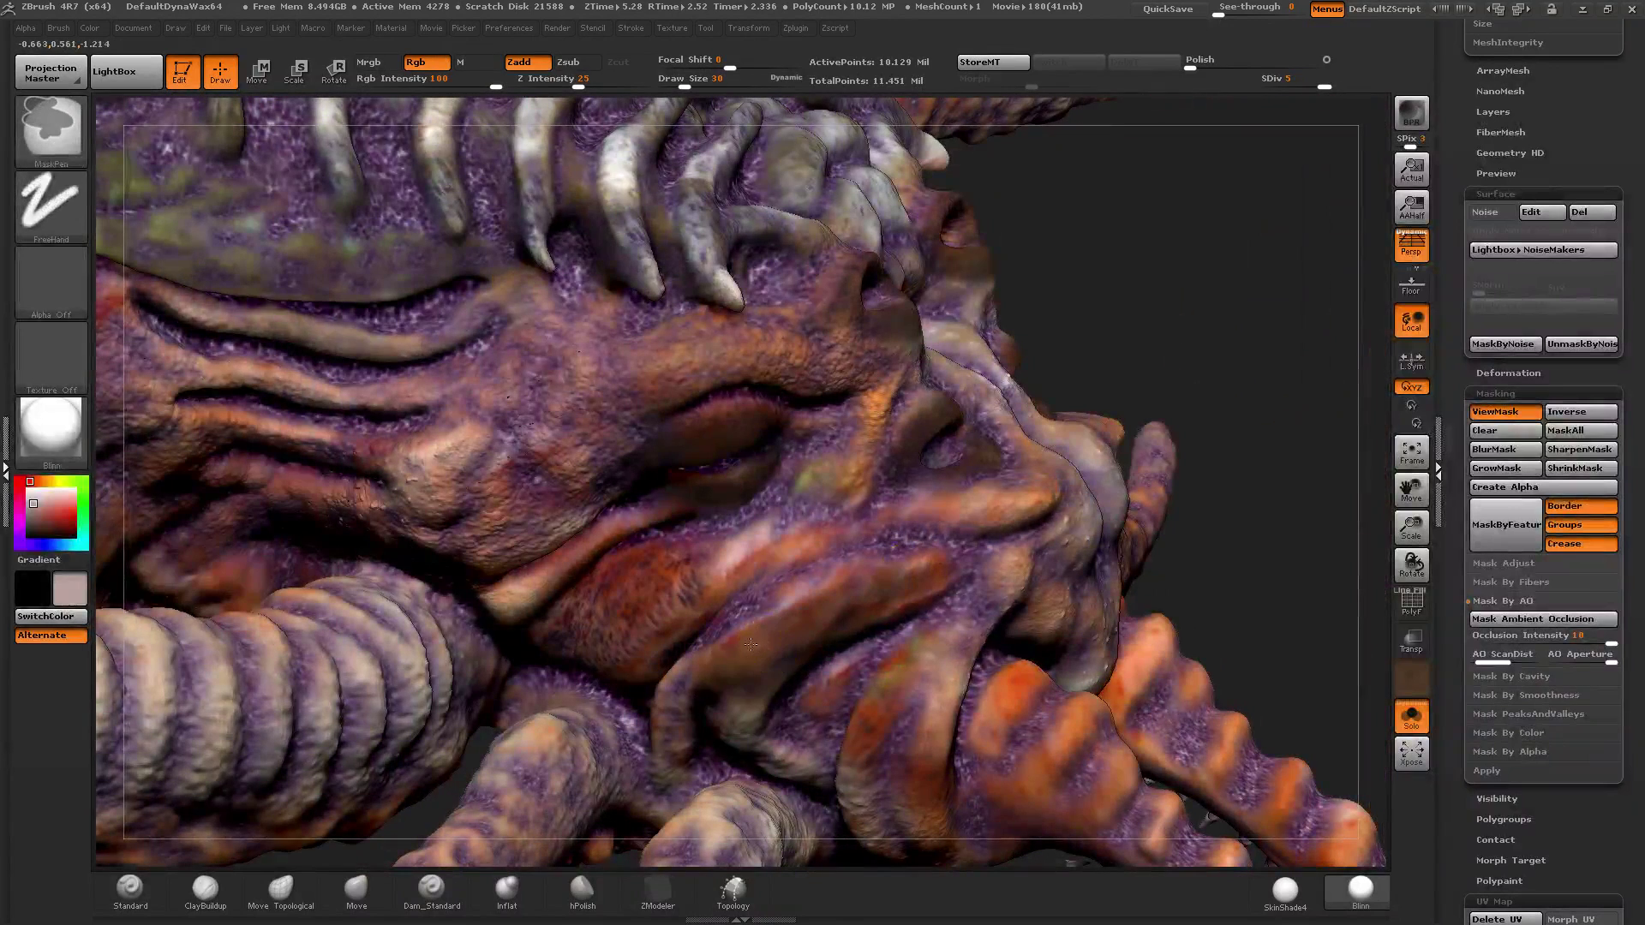
{"action": "left_click_drag", "start_coordinate": [750, 644], "coordinate": [673, 743], "text": "ctrl"}
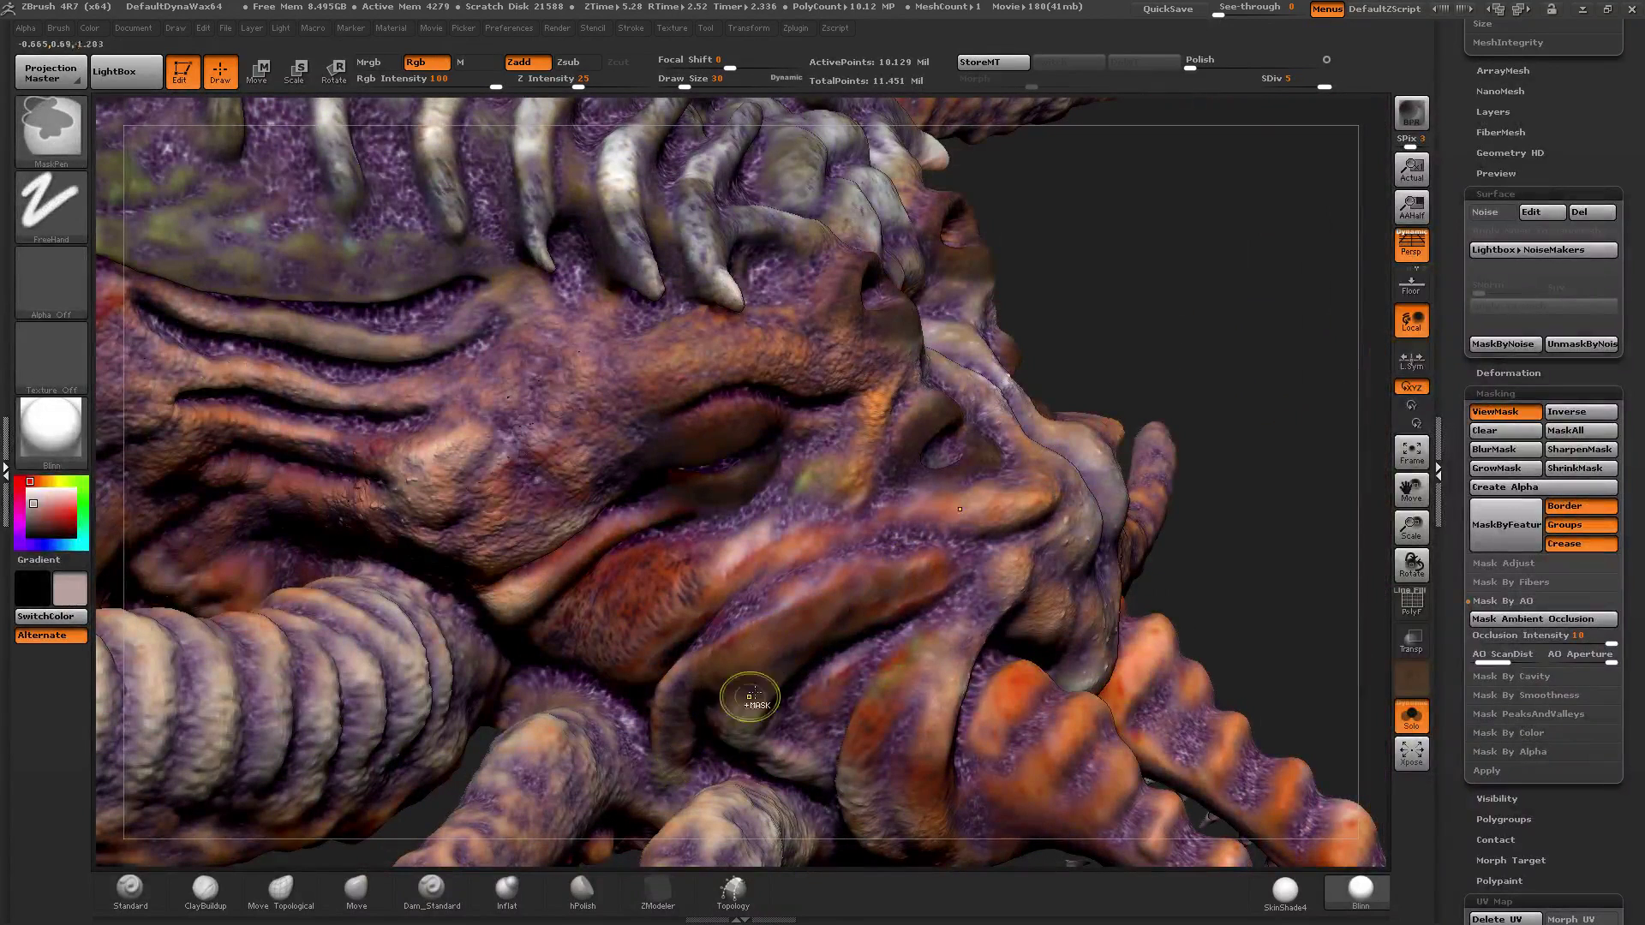
{"action": "left_click_drag", "start_coordinate": [939, 658], "coordinate": [860, 780], "text": "ctrl"}
{"action": "left_click_drag", "start_coordinate": [971, 632], "coordinate": [916, 764], "text": "ctrl"}
{"action": "mouse_move", "coordinate": [854, 614]}
{"action": "left_mouse_down", "text": "ctrl"}
{"action": "mouse_move", "coordinate": [672, 506]}
{"action": "mouse_move", "coordinate": [507, 612]}
{"action": "left_mouse_up", "text": "ctrl"}
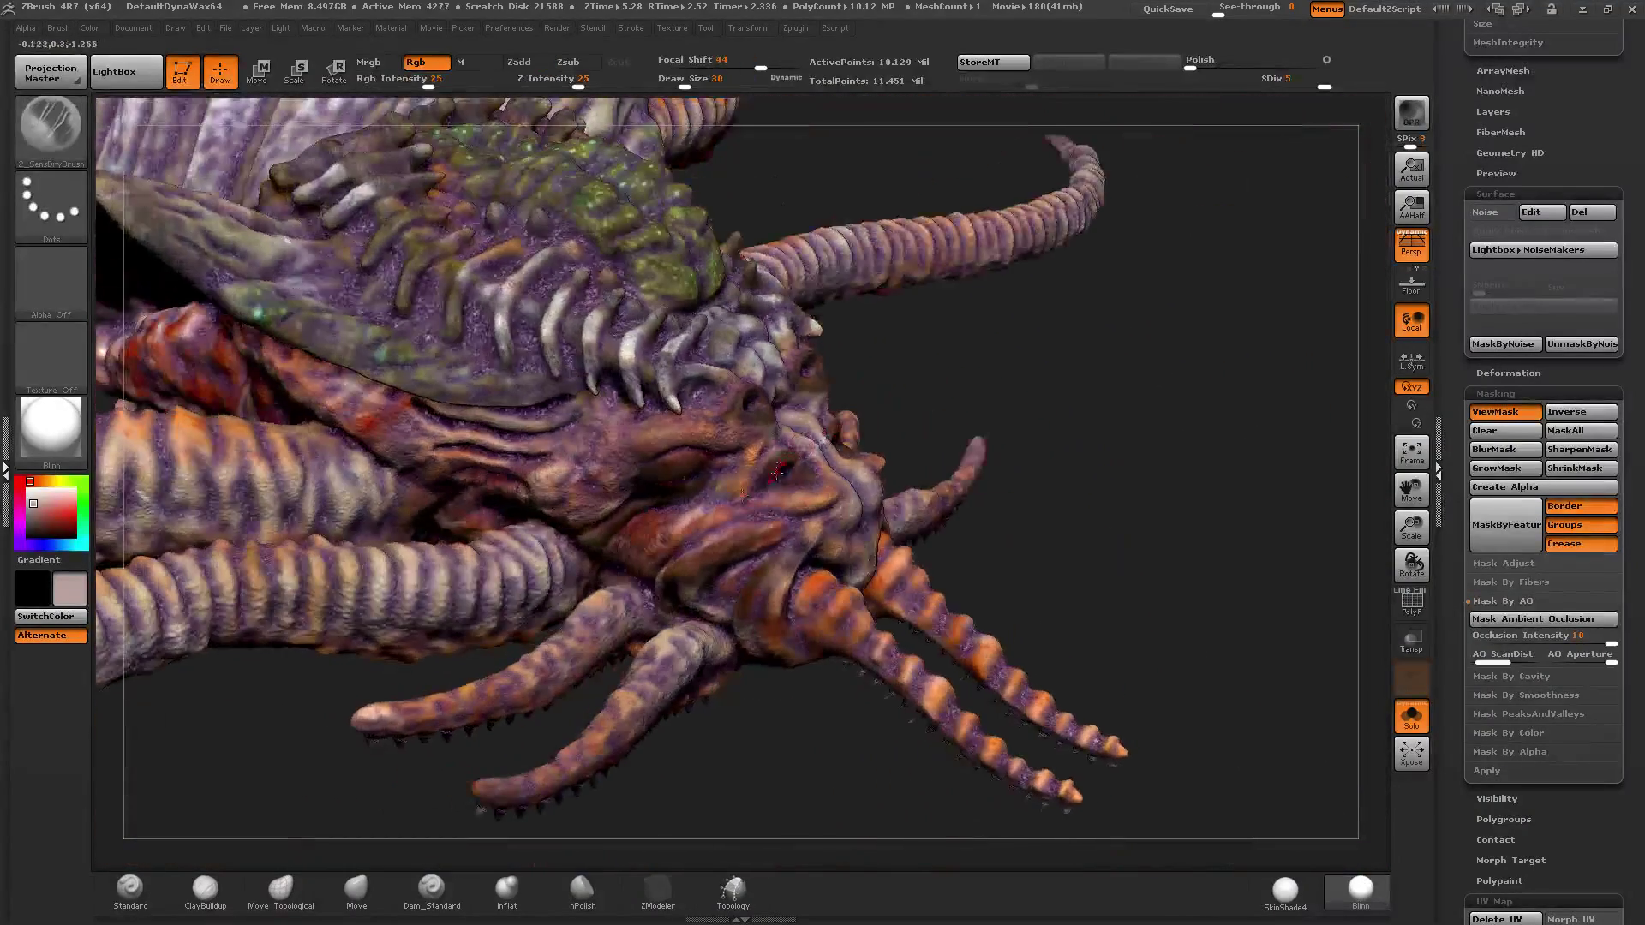
Step: Set the mask brush's draw size to 75 and paint the mask along the front face tentacles
{"action": "key", "text": "ctrl"}
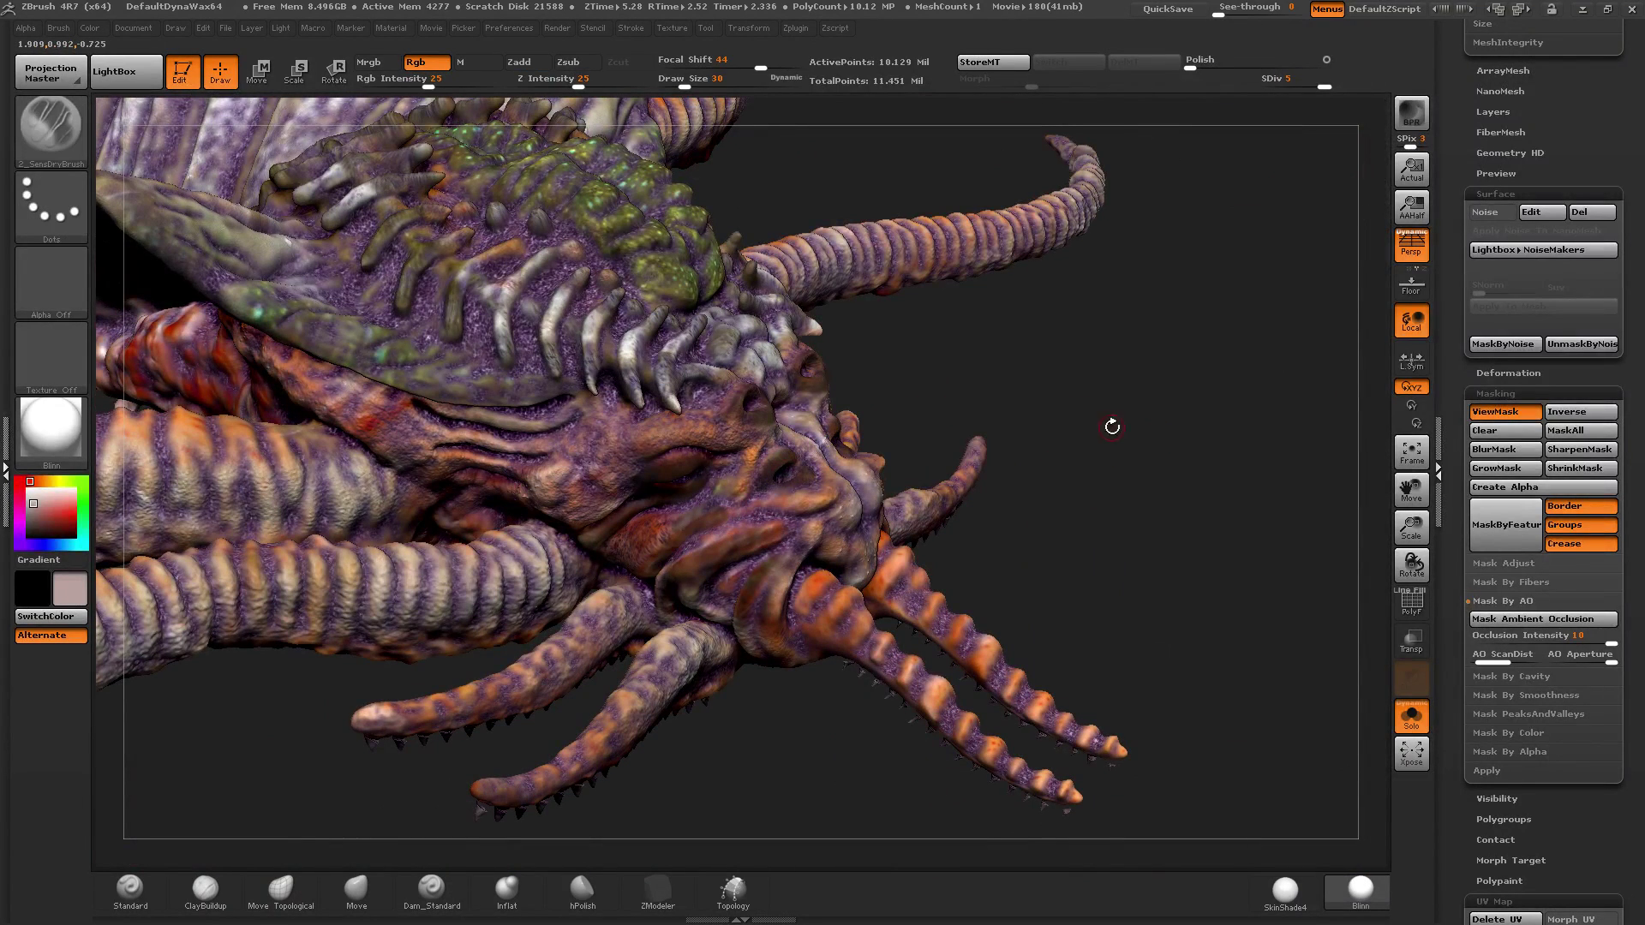
{"action": "key", "text": "ctrl"}
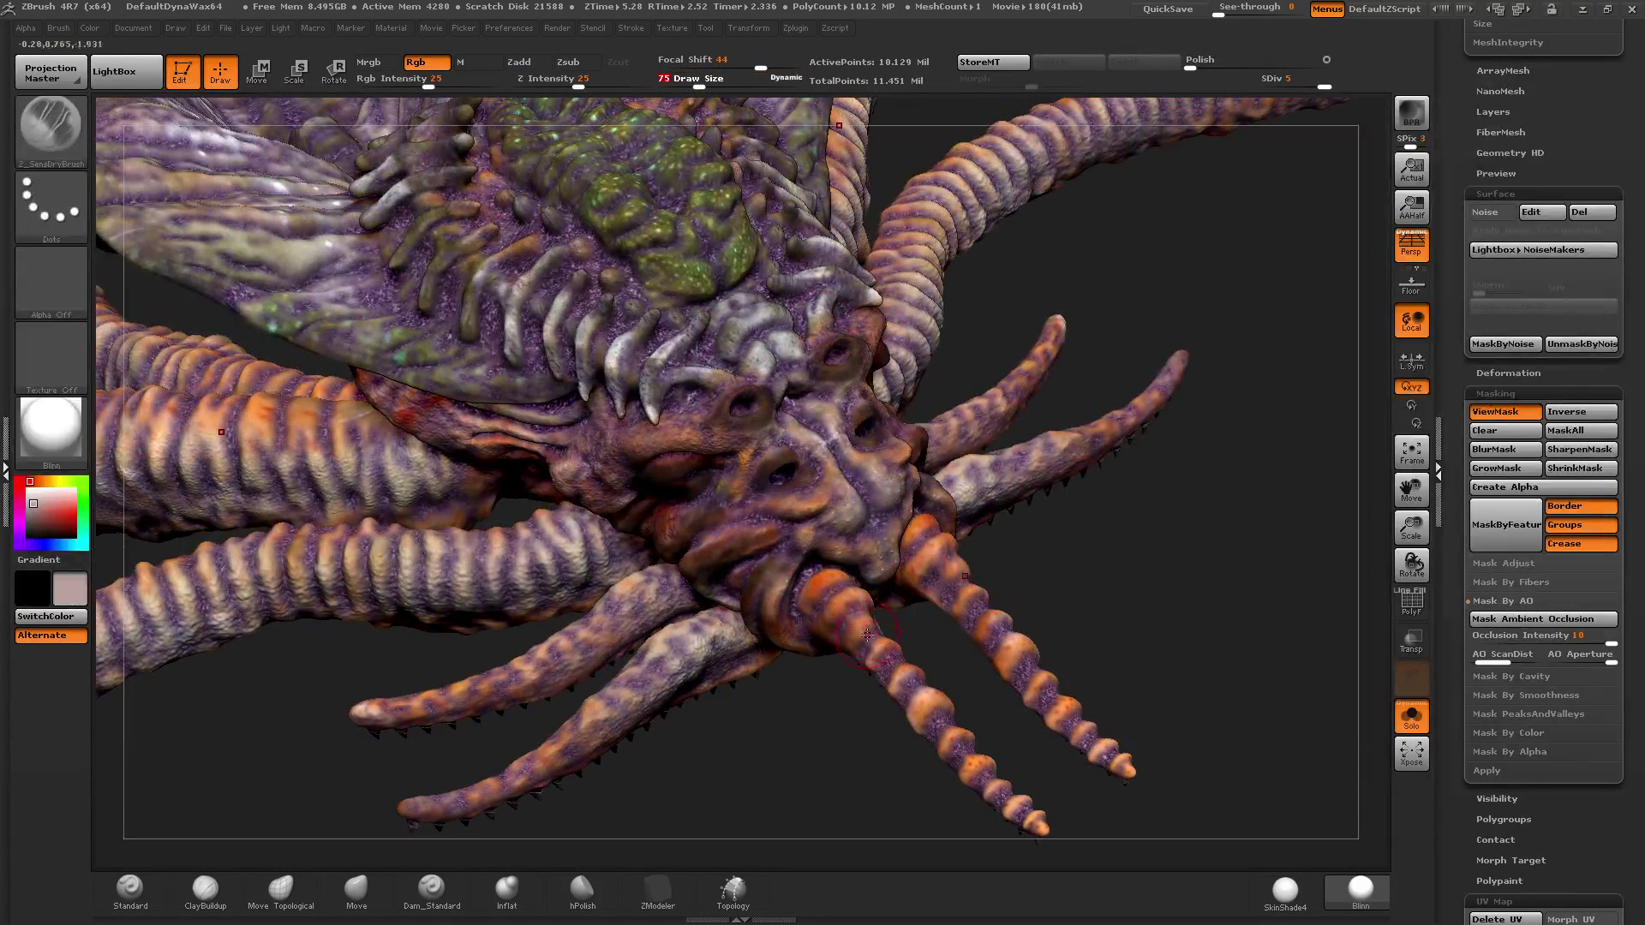
{"action": "mouse_move", "coordinate": [858, 627]}
{"action": "left_mouse_down", "text": "ctrl"}
{"action": "mouse_move", "coordinate": [835, 591]}
{"action": "mouse_move", "coordinate": [985, 784]}
{"action": "left_mouse_up", "text": "ctrl"}
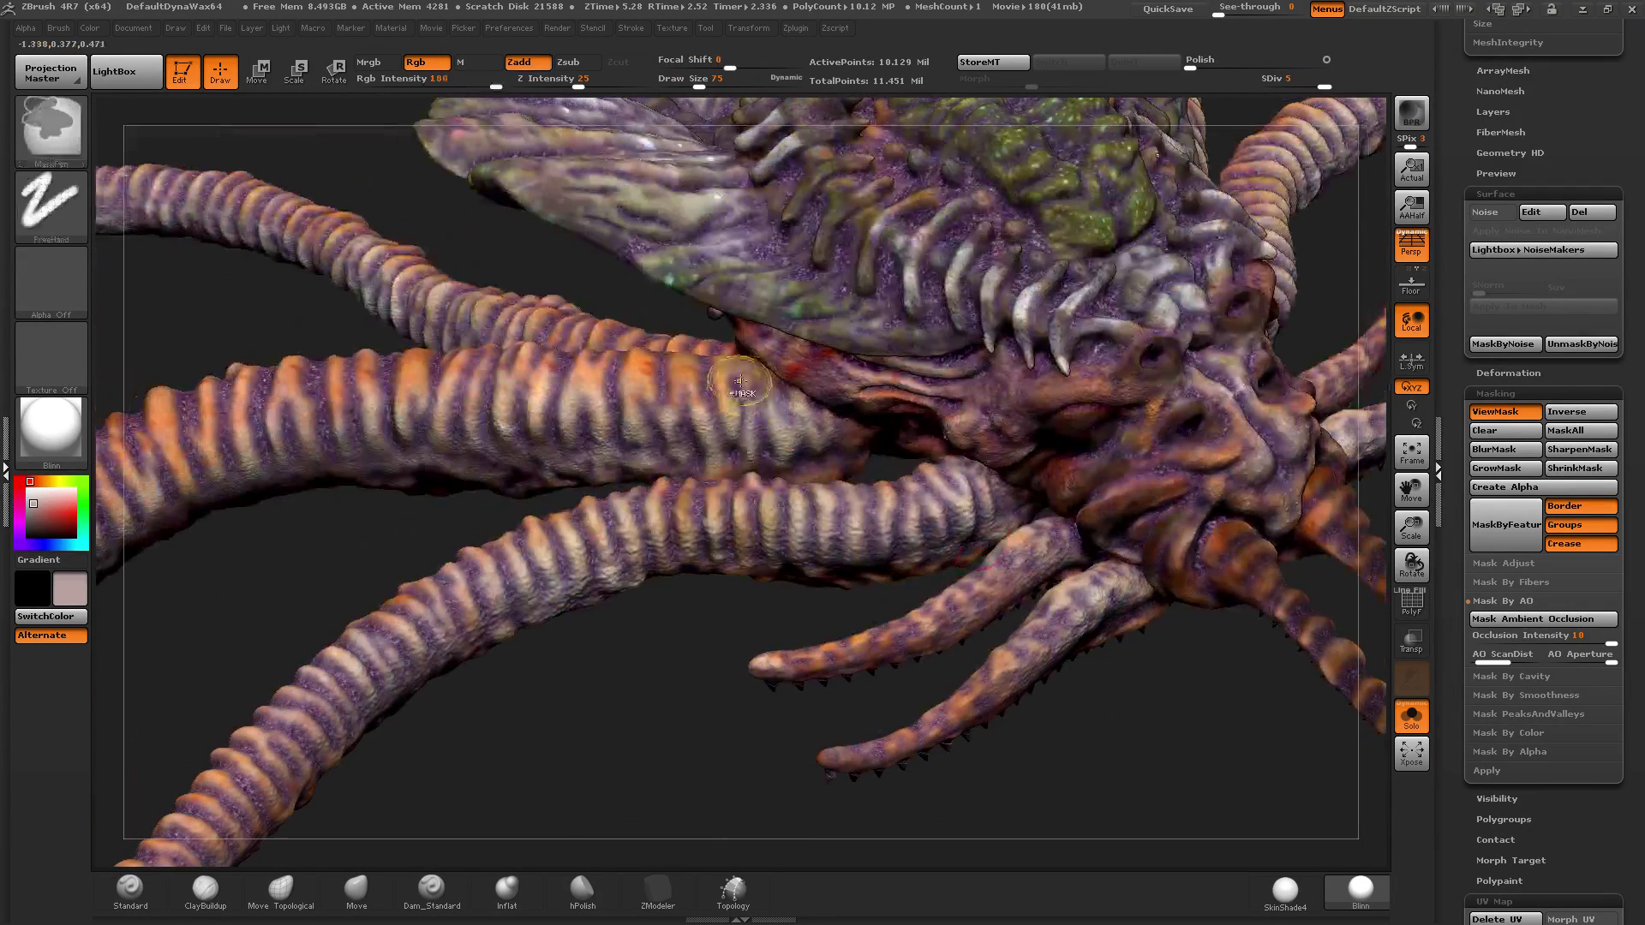
Step: Paint the mask along the large ringed side tentacles and the two small spined arms beside the head
{"action": "left_click_drag", "start_coordinate": [784, 377], "coordinate": [511, 362], "text": "ctrl"}
{"action": "left_click_drag", "start_coordinate": [977, 467], "coordinate": [501, 548], "text": "ctrl"}
{"action": "left_click_drag", "start_coordinate": [1076, 535], "coordinate": [873, 643], "text": "ctrl"}
{"action": "mouse_move", "coordinate": [1124, 593]}
{"action": "left_mouse_down", "text": "ctrl"}
{"action": "mouse_move", "coordinate": [1075, 598]}
{"action": "mouse_move", "coordinate": [1011, 653]}
{"action": "left_mouse_up", "text": "ctrl"}
Step: Set the mask brush's draw size to 192 and paint the mask over the remaining stretches of the large ringed tentacles
{"action": "mouse_move", "coordinate": [844, 549]}
{"action": "right_mouse_down"}
{"action": "mouse_move", "coordinate": [810, 432]}
{"action": "mouse_move", "coordinate": [1156, 540]}
{"action": "mouse_move", "coordinate": [1362, 582]}
{"action": "mouse_move", "coordinate": [1200, 434]}
{"action": "right_mouse_up"}
{"action": "left_click_drag", "start_coordinate": [1200, 434], "coordinate": [977, 374], "text": "ctrl"}
{"action": "left_click_drag", "start_coordinate": [698, 82], "coordinate": [722, 83]}
{"action": "mouse_move", "coordinate": [667, 171]}
{"action": "left_mouse_down", "text": "ctrl"}
{"action": "mouse_move", "coordinate": [894, 339]}
{"action": "mouse_move", "coordinate": [1191, 435]}
{"action": "left_mouse_up", "text": "ctrl"}
Step: Invert the mask so the shell is protected, and turn on the surface noise for the creature
{"action": "right_click_drag", "start_coordinate": [1234, 450], "coordinate": [915, 465]}
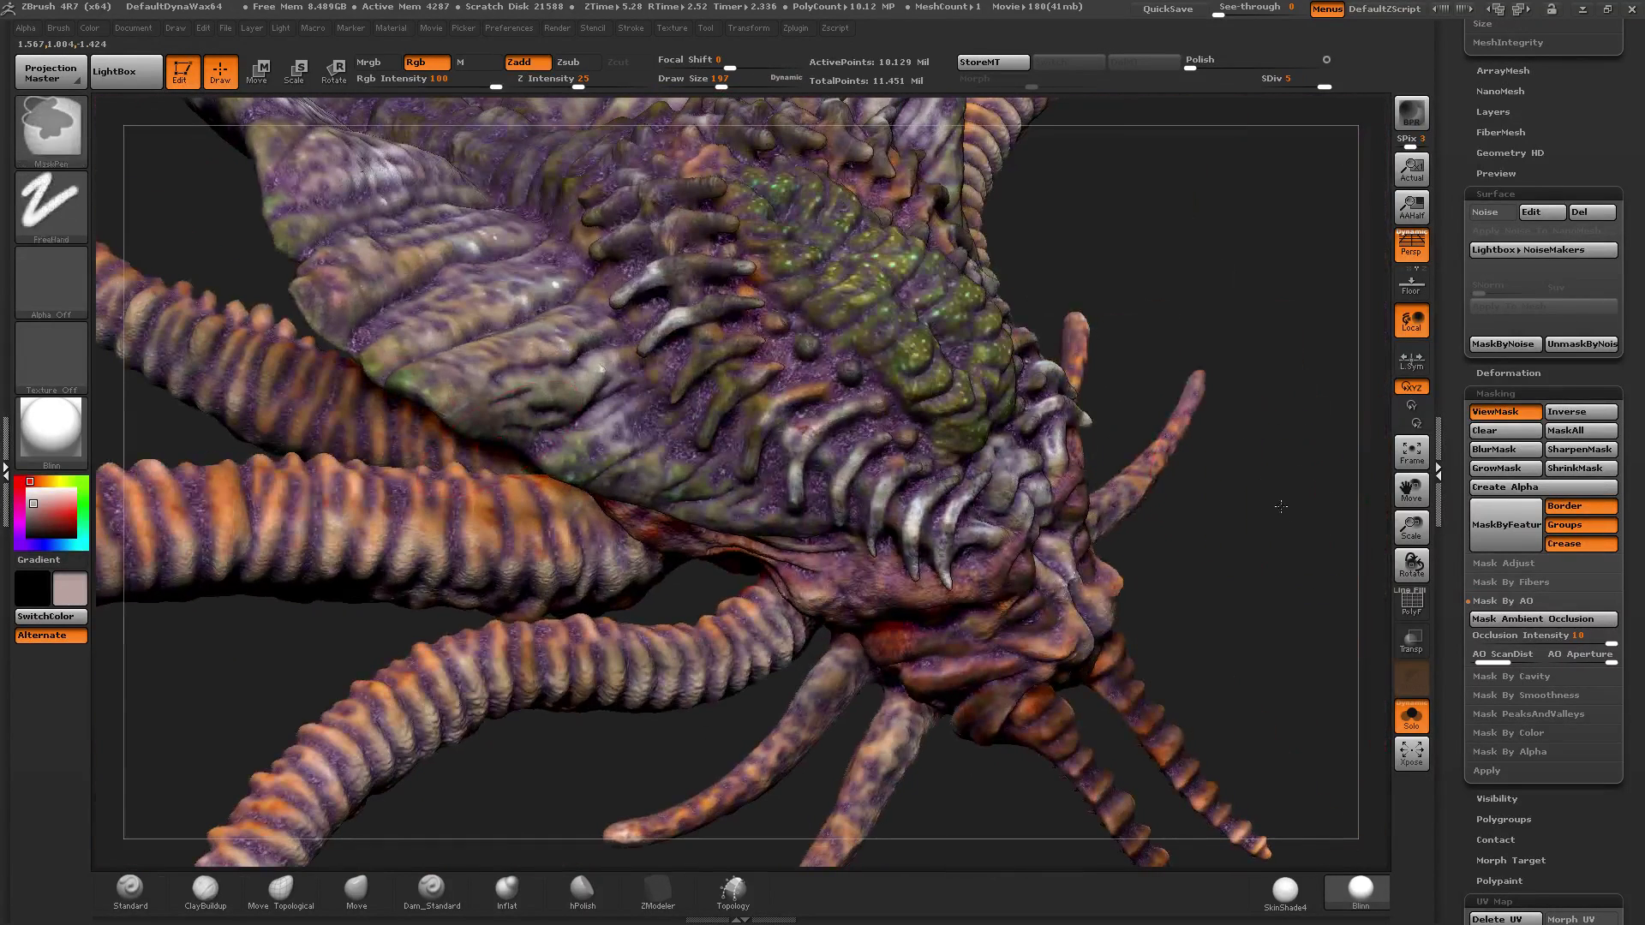
{"action": "left_click", "coordinate": [1305, 458], "text": "ctrl"}
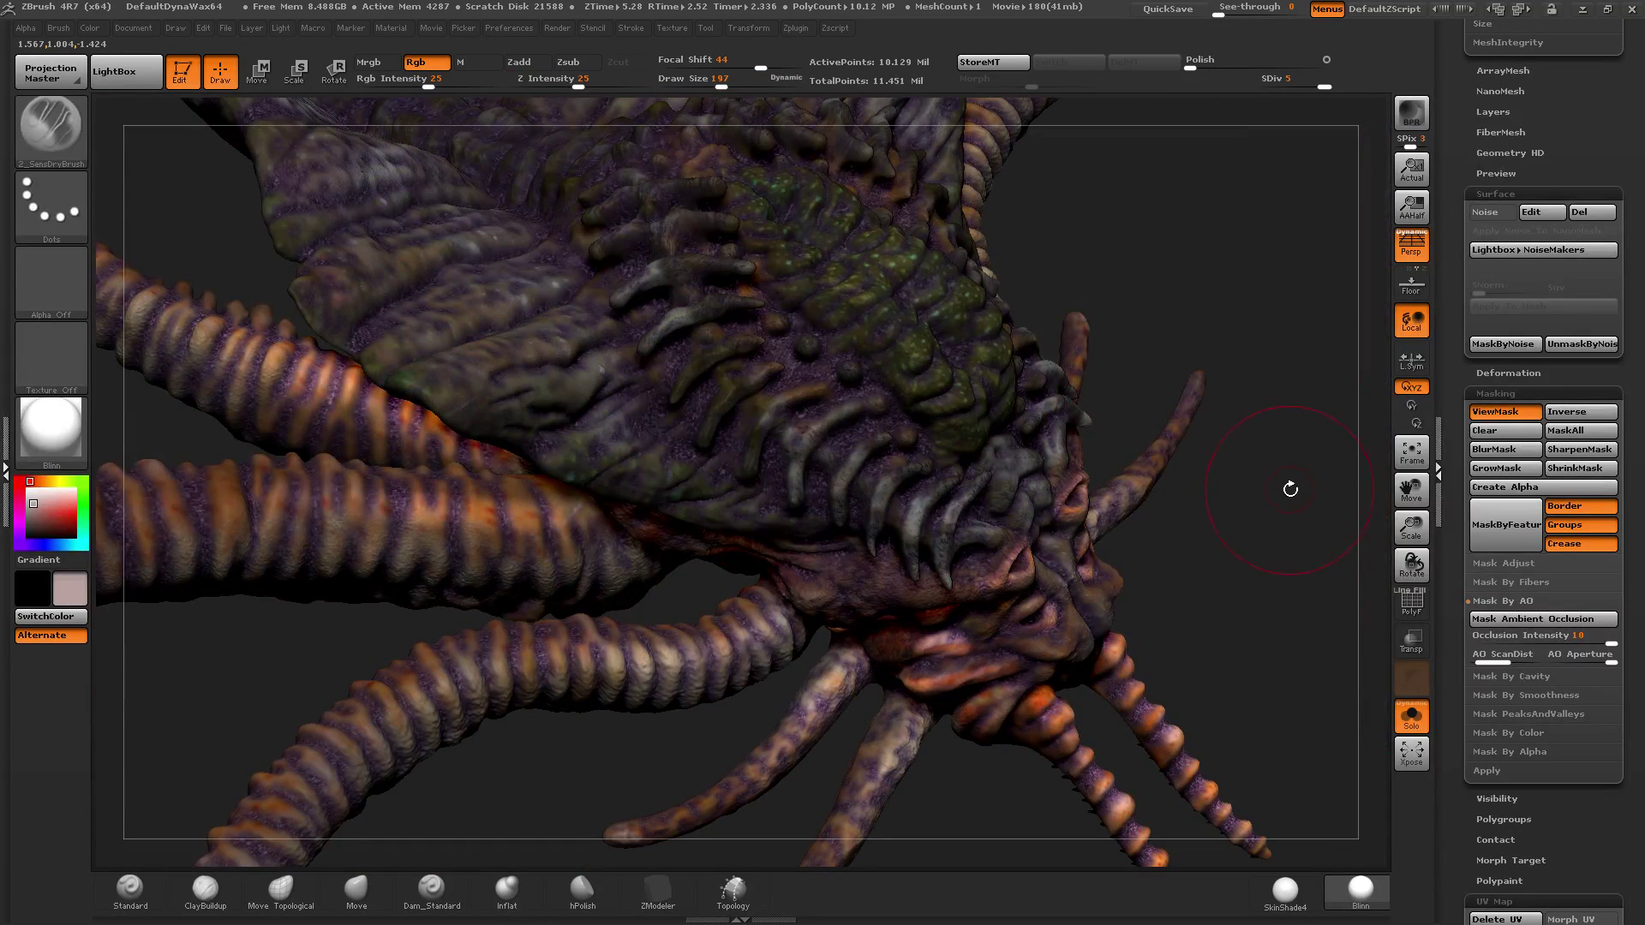
{"action": "left_click_drag", "start_coordinate": [1290, 489], "coordinate": [1242, 358]}
{"action": "left_click", "coordinate": [1489, 213]}
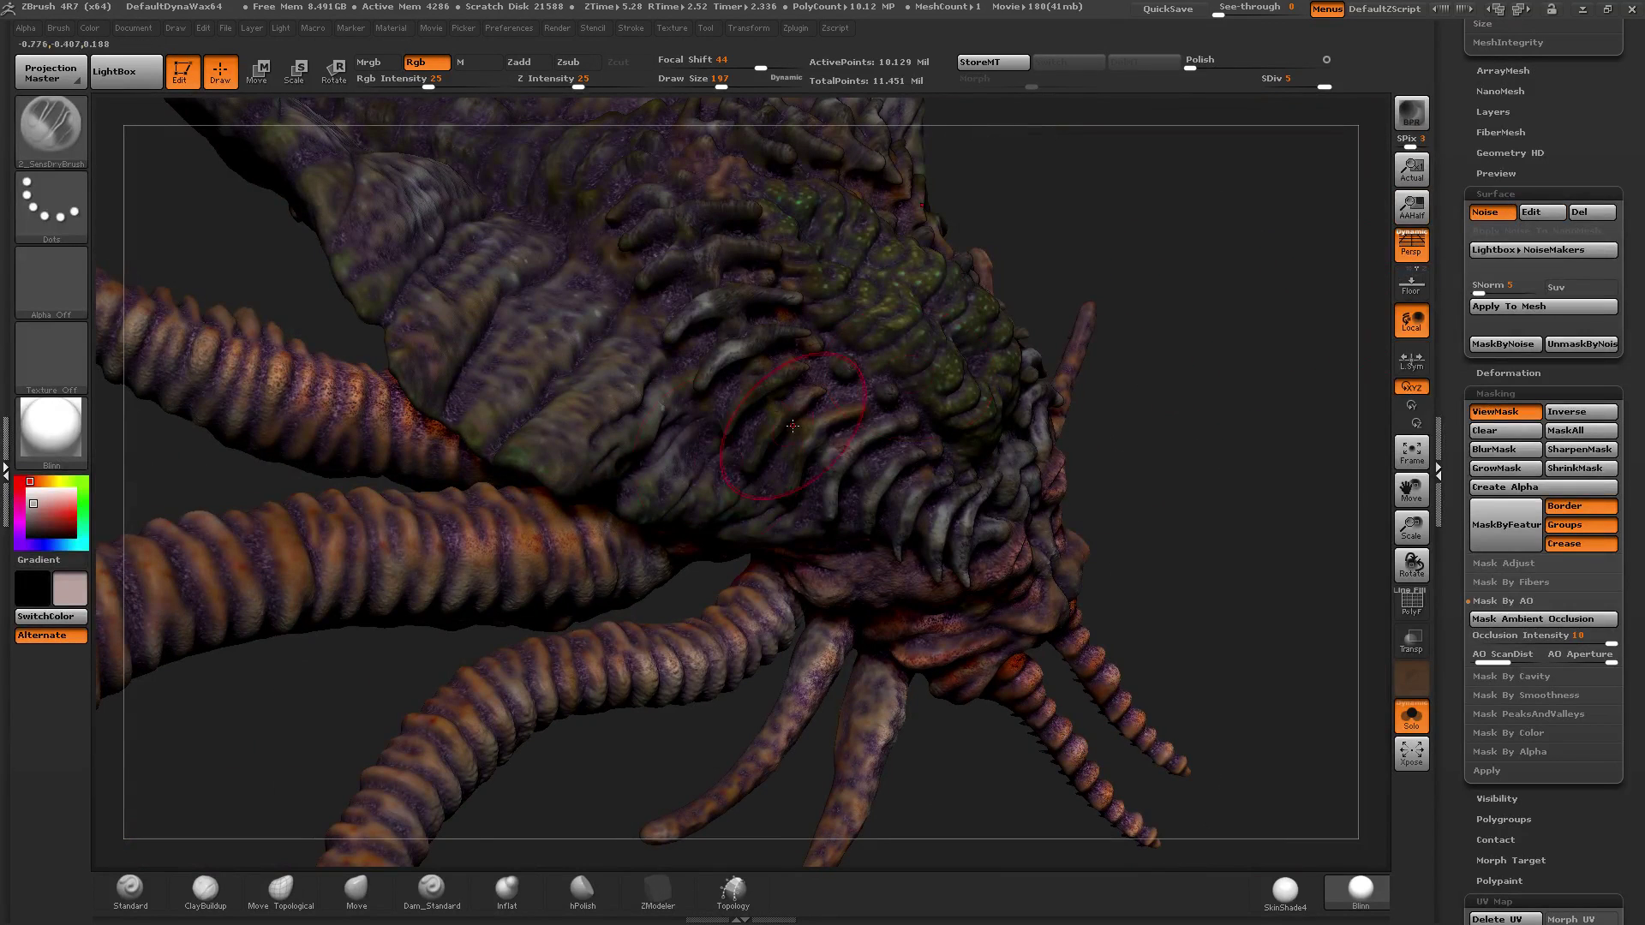
Step: Remove the mask from the large tentacle's base and along the lowest ringed side tentacle to its tip
{"action": "key", "text": "ctrl"}
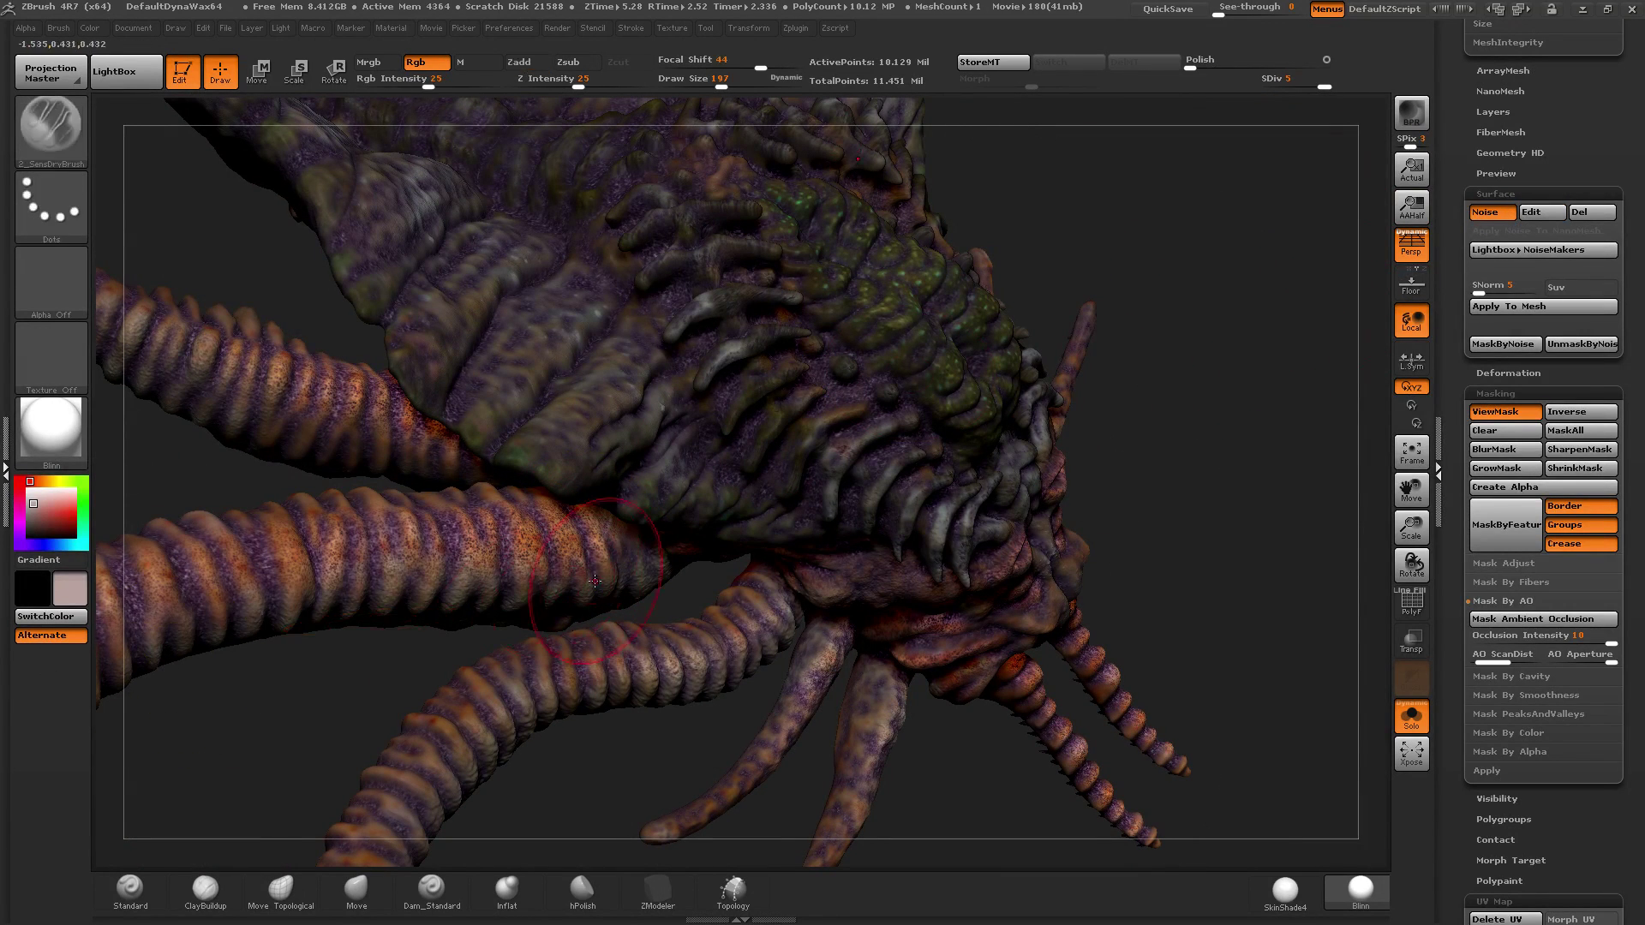
{"action": "right_click_drag", "start_coordinate": [595, 581], "coordinate": [908, 465], "text": "alt"}
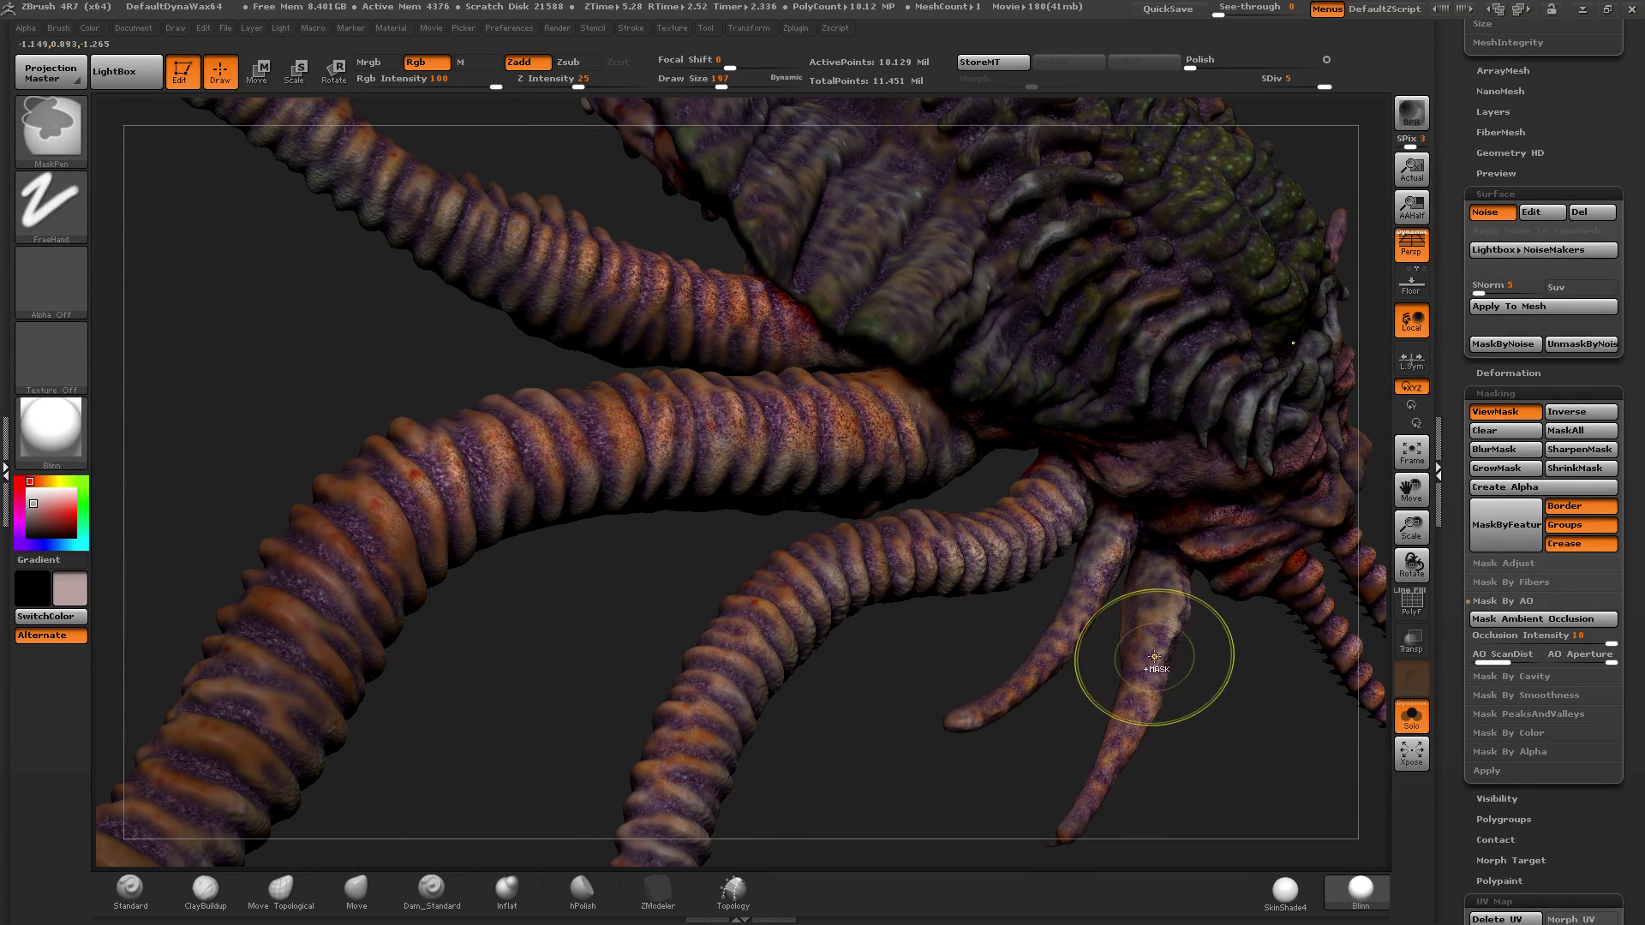
{"action": "mouse_move", "coordinate": [1156, 653]}
{"action": "right_mouse_down"}
{"action": "mouse_move", "coordinate": [1020, 647]}
{"action": "mouse_move", "coordinate": [960, 616]}
{"action": "right_mouse_up"}
{"action": "right_click_drag", "start_coordinate": [651, 617], "coordinate": [1014, 300], "text": "alt"}
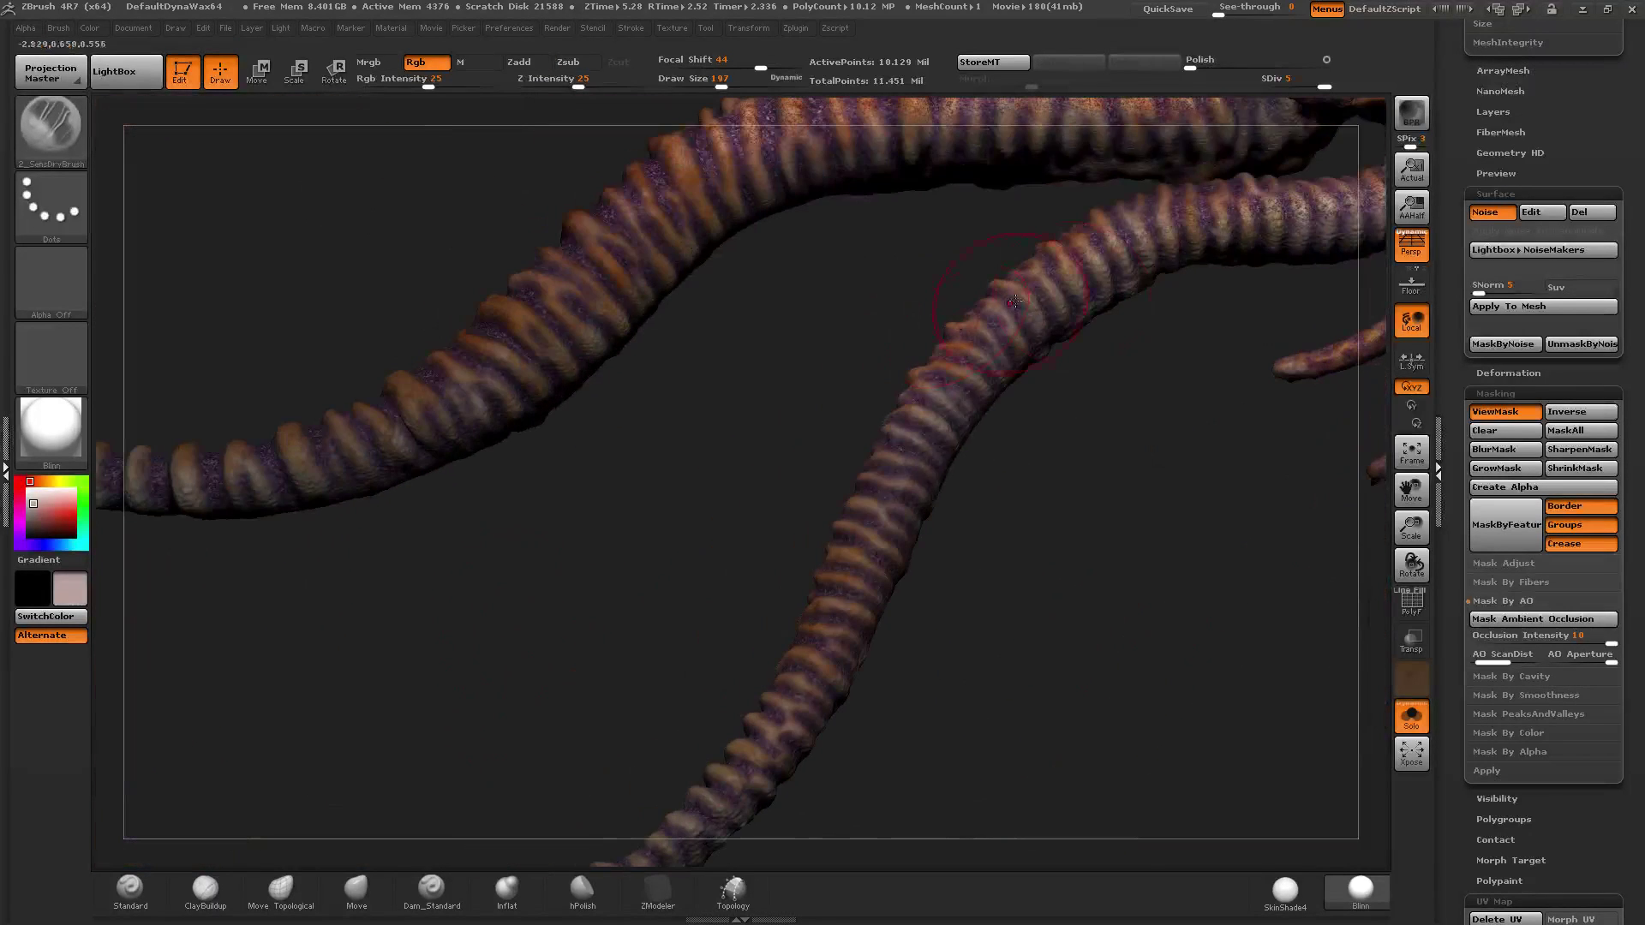
{"action": "mouse_move", "coordinate": [1127, 235]}
{"action": "left_mouse_down", "text": "ctrl+alt"}
{"action": "mouse_move", "coordinate": [964, 377]}
{"action": "mouse_move", "coordinate": [815, 663]}
{"action": "left_mouse_up", "text": "ctrl+alt"}
{"action": "right_click_drag", "start_coordinate": [825, 660], "coordinate": [975, 398], "text": "alt"}
{"action": "left_click_drag", "start_coordinate": [976, 401], "coordinate": [926, 468], "text": "ctrl+alt"}
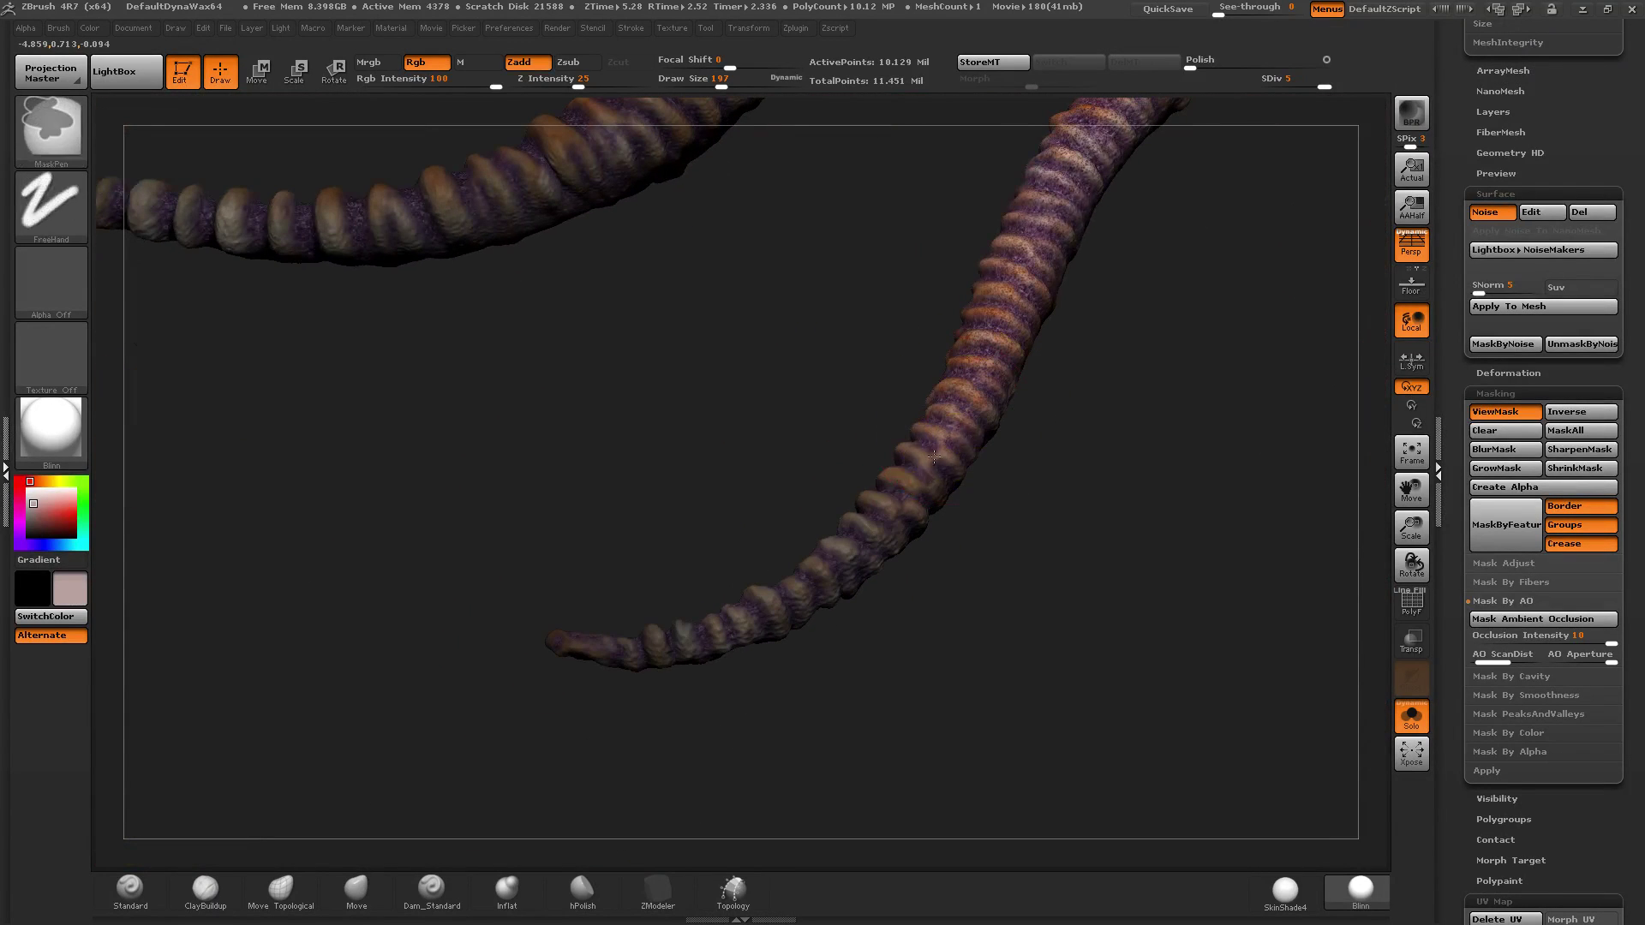
Step: Remove the mask along the outer length of the thickest tentacle and around the side tentacles near the shell
{"action": "mouse_move", "coordinate": [651, 676]}
{"action": "left_mouse_down"}
{"action": "mouse_move", "coordinate": [1170, 358]}
{"action": "mouse_move", "coordinate": [1090, 432]}
{"action": "left_mouse_up"}
{"action": "mouse_move", "coordinate": [1311, 168]}
{"action": "left_mouse_down", "text": "ctrl+alt"}
{"action": "mouse_move", "coordinate": [883, 463]}
{"action": "mouse_move", "coordinate": [625, 519]}
{"action": "mouse_move", "coordinate": [429, 472]}
{"action": "left_mouse_up", "text": "ctrl+alt"}
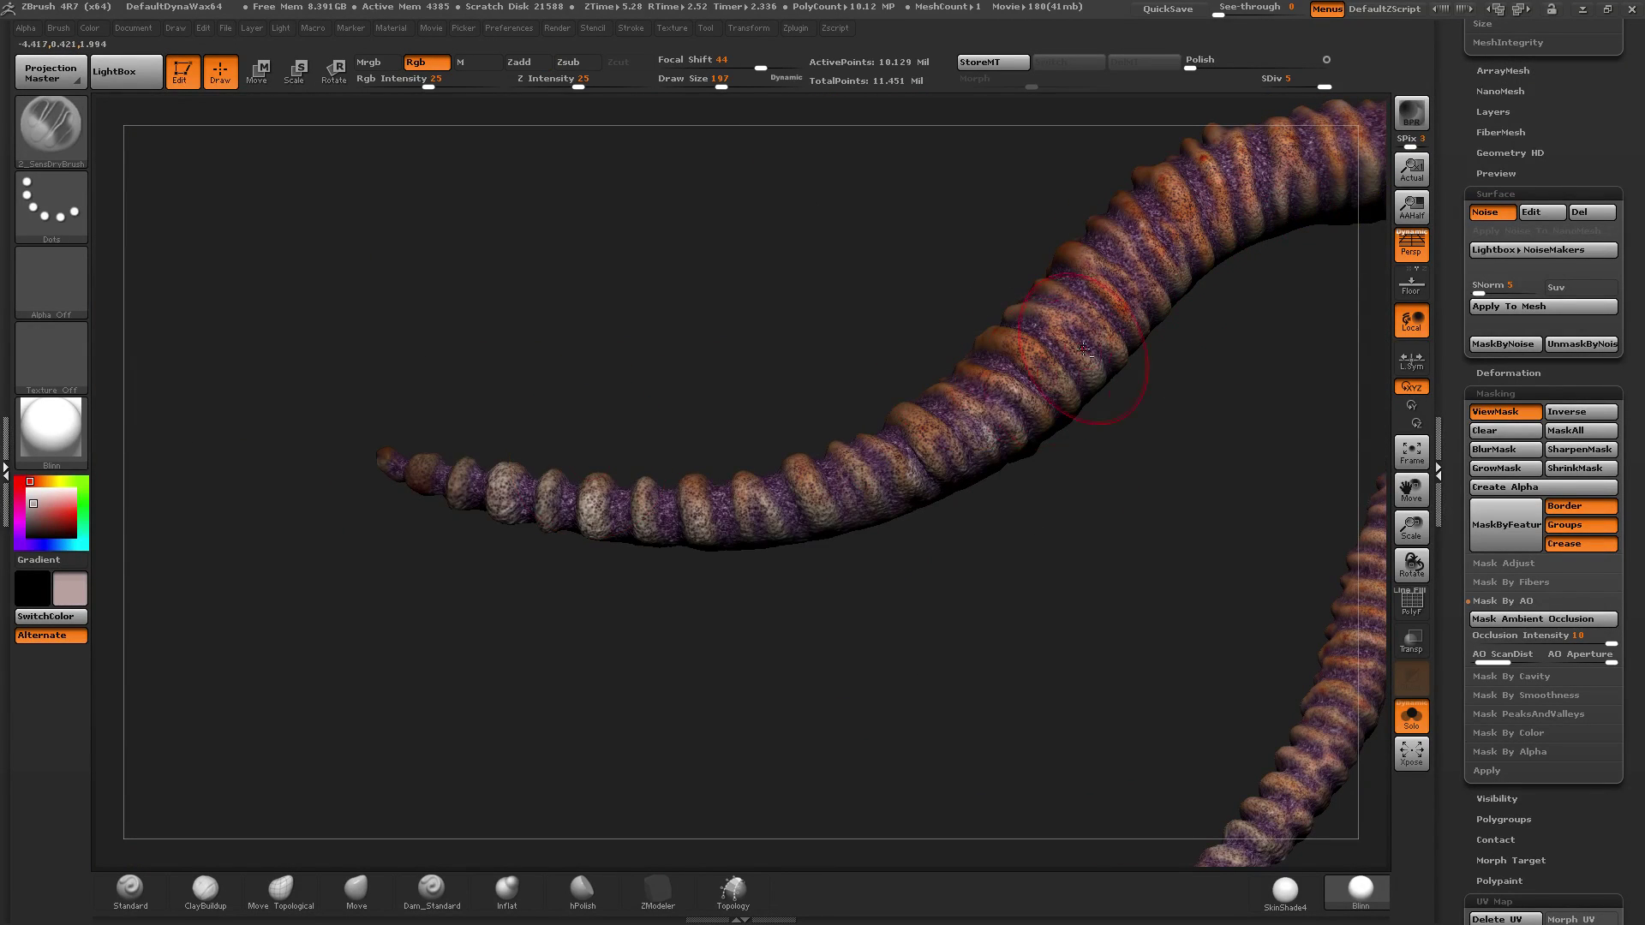
{"action": "left_click_drag", "start_coordinate": [1152, 108], "coordinate": [912, 503], "text": "alt"}
{"action": "mouse_move", "coordinate": [1149, 452]}
{"action": "left_mouse_down", "text": "ctrl"}
{"action": "mouse_move", "coordinate": [883, 291]}
{"action": "mouse_move", "coordinate": [651, 223]}
{"action": "mouse_move", "coordinate": [442, 247]}
{"action": "left_mouse_up", "text": "ctrl"}
{"action": "mouse_move", "coordinate": [672, 359]}
{"action": "left_mouse_down"}
{"action": "mouse_move", "coordinate": [1016, 625]}
{"action": "mouse_move", "coordinate": [823, 480]}
{"action": "mouse_move", "coordinate": [805, 549]}
{"action": "mouse_move", "coordinate": [794, 448]}
{"action": "left_mouse_up"}
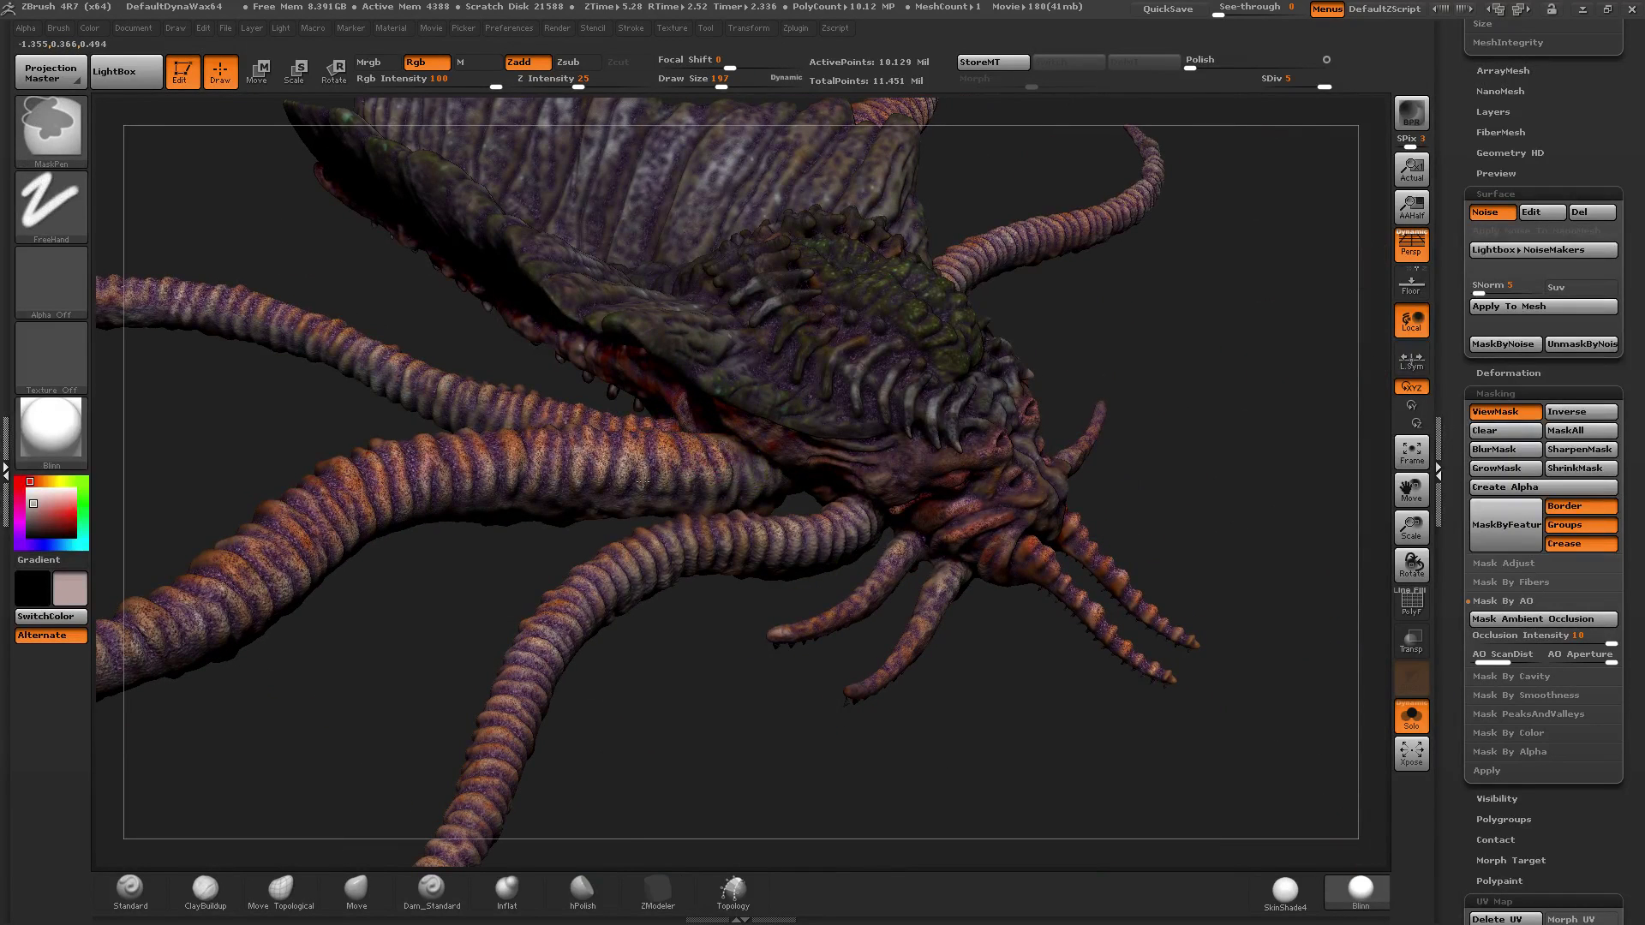
{"action": "mouse_move", "coordinate": [655, 483]}
{"action": "left_mouse_down", "text": "ctrl+alt"}
{"action": "mouse_move", "coordinate": [758, 475]}
{"action": "mouse_move", "coordinate": [793, 518]}
{"action": "mouse_move", "coordinate": [830, 504]}
{"action": "mouse_move", "coordinate": [887, 552]}
{"action": "left_mouse_up", "text": "ctrl+alt"}
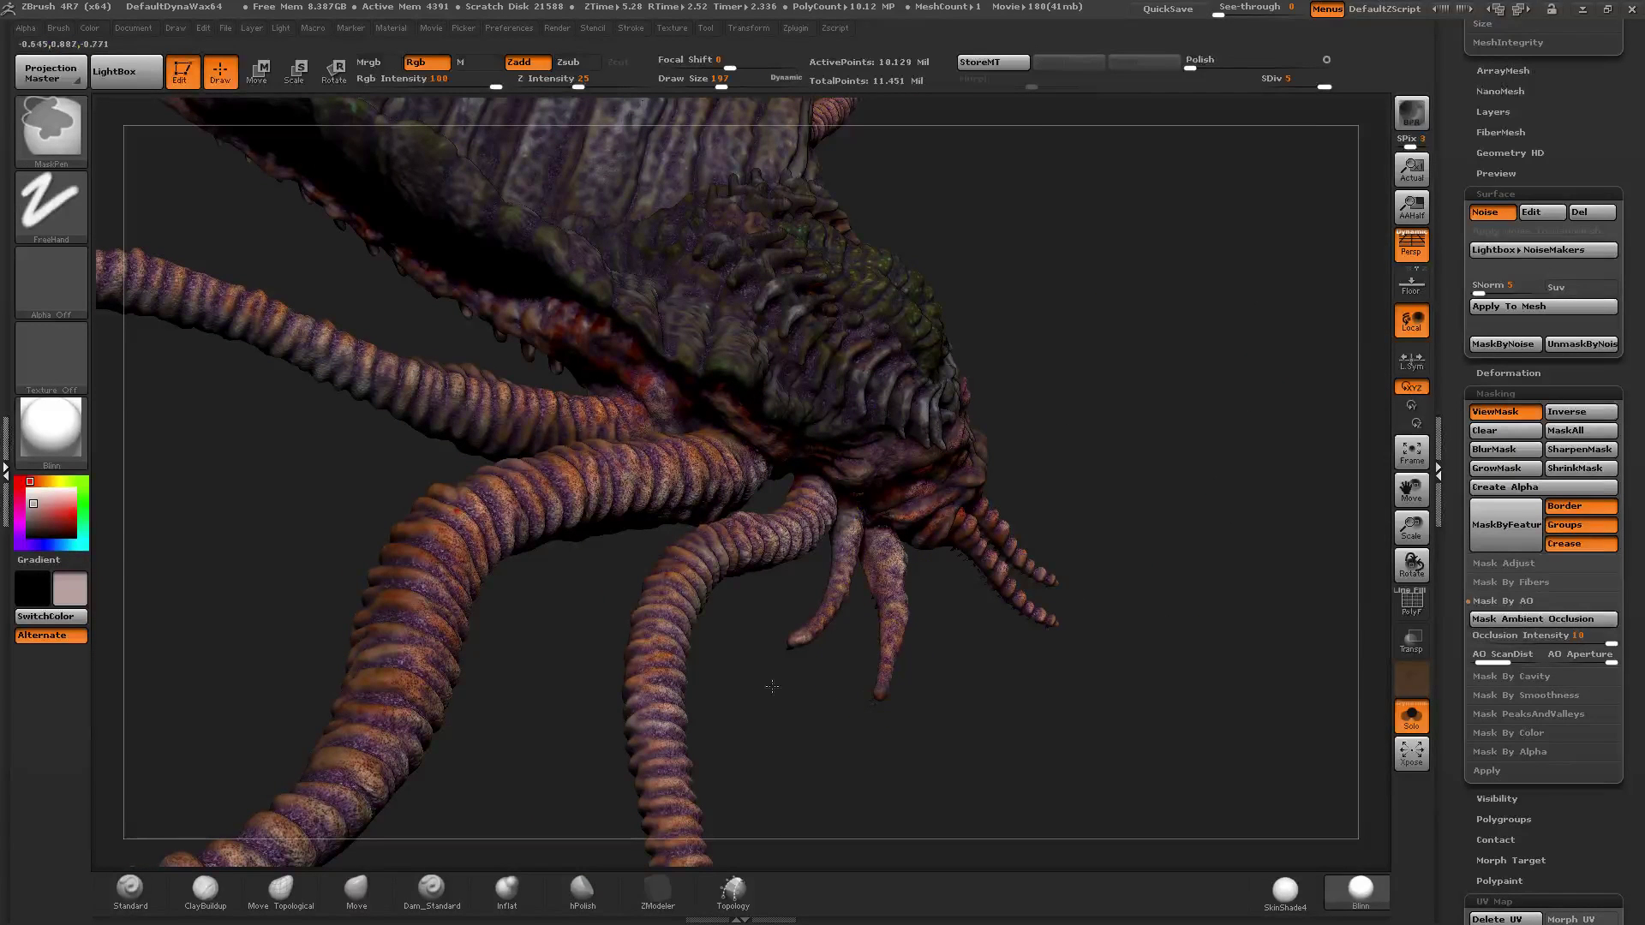
{"action": "mouse_move", "coordinate": [606, 423]}
{"action": "left_mouse_down", "text": "ctrl+alt"}
{"action": "mouse_move", "coordinate": [368, 390]}
{"action": "mouse_move", "coordinate": [281, 346]}
{"action": "left_mouse_up", "text": "ctrl+alt"}
Step: Apply the surface noise to the mesh and turn off the mask display
{"action": "left_click_drag", "start_coordinate": [858, 593], "coordinate": [1086, 692]}
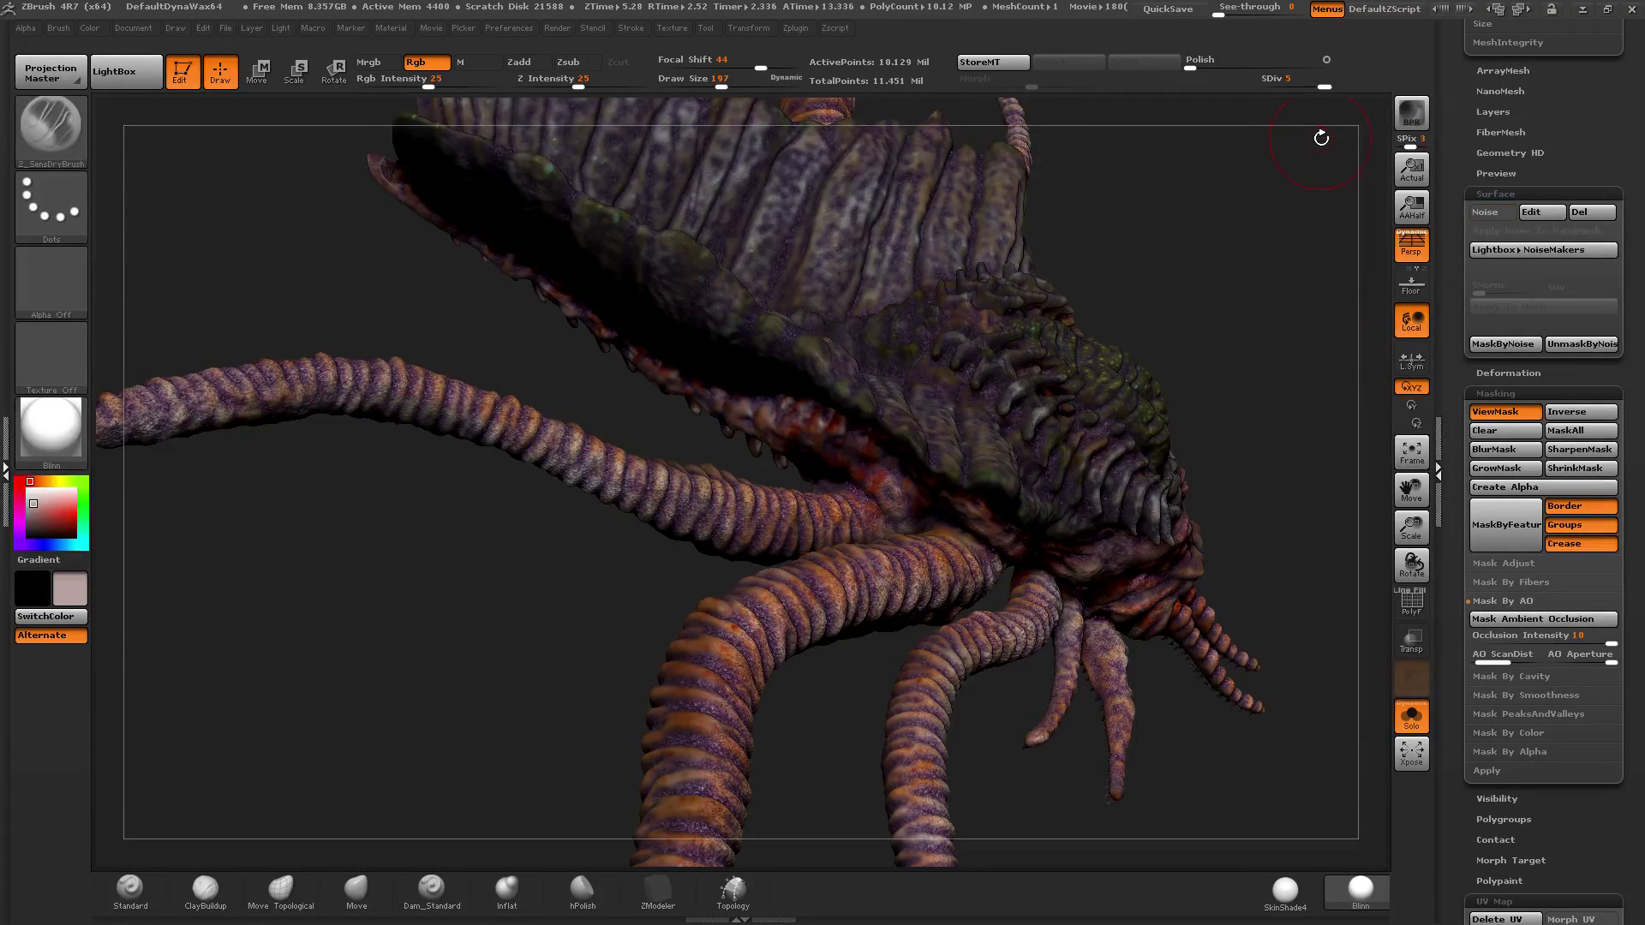
{"action": "left_click_drag", "start_coordinate": [1321, 139], "coordinate": [1242, 236]}
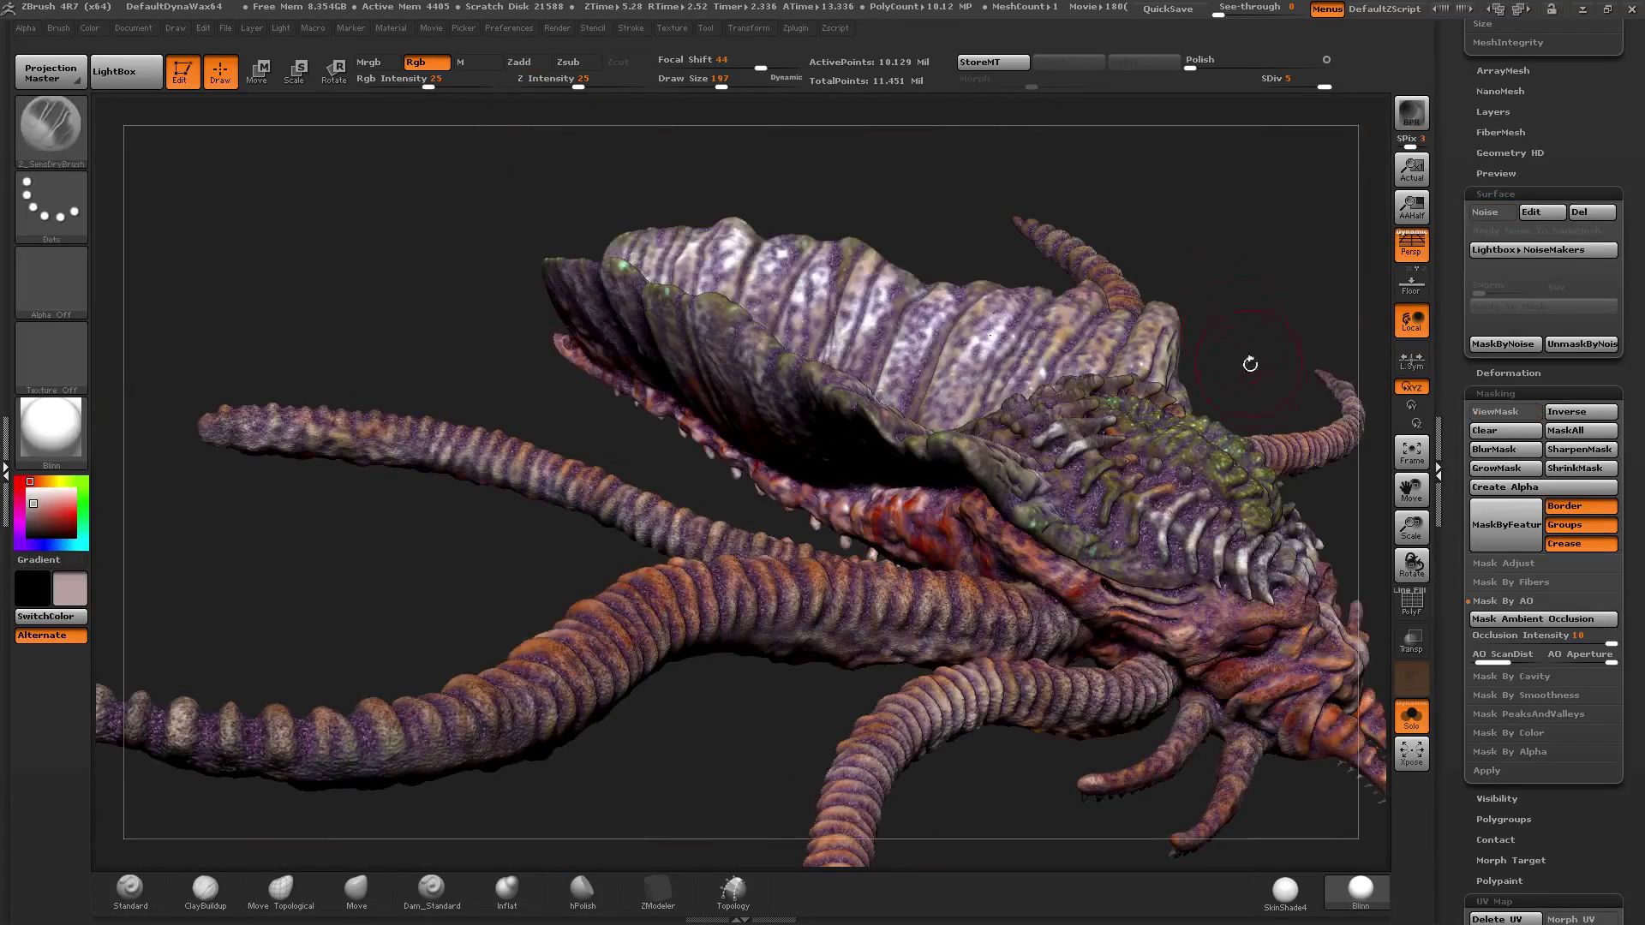
{"action": "mouse_move", "coordinate": [1254, 374]}
{"action": "left_mouse_down"}
{"action": "mouse_move", "coordinate": [1141, 440]}
{"action": "mouse_move", "coordinate": [1156, 477]}
{"action": "left_mouse_up"}
Step: Lower the mesh to subdivision level 1 and create a new displacement map
{"action": "left_click_drag", "start_coordinate": [1460, 551], "coordinate": [1466, 390]}
{"action": "left_click_drag", "start_coordinate": [1463, 504], "coordinate": [1464, 433]}
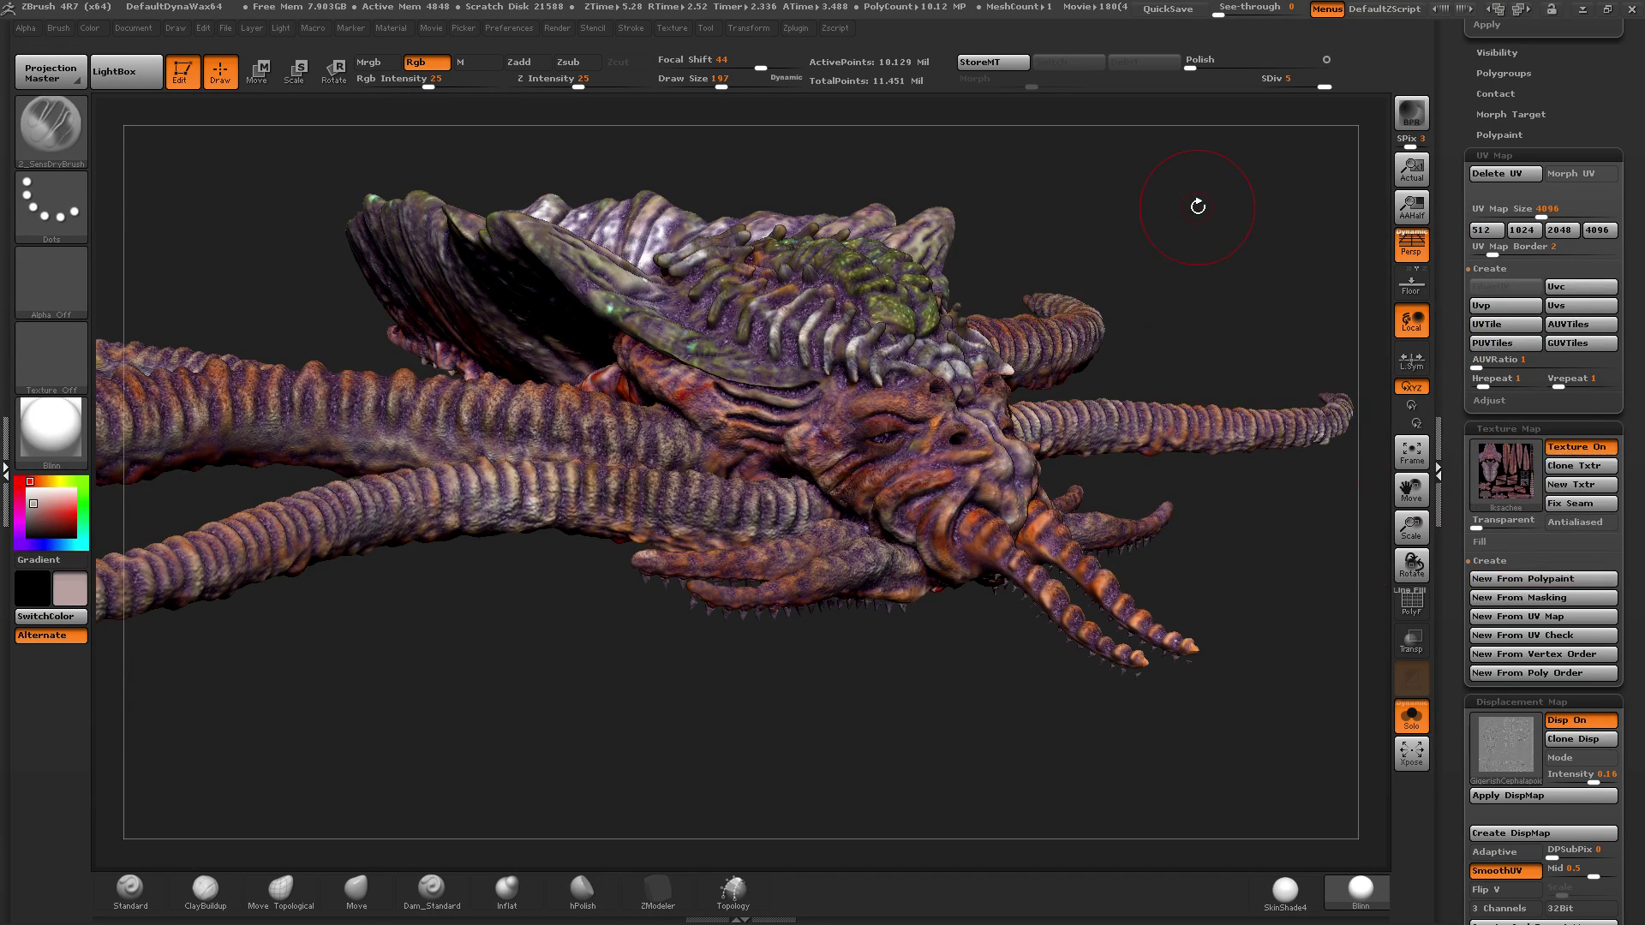
{"action": "right_click_drag", "start_coordinate": [954, 451], "coordinate": [1199, 443]}
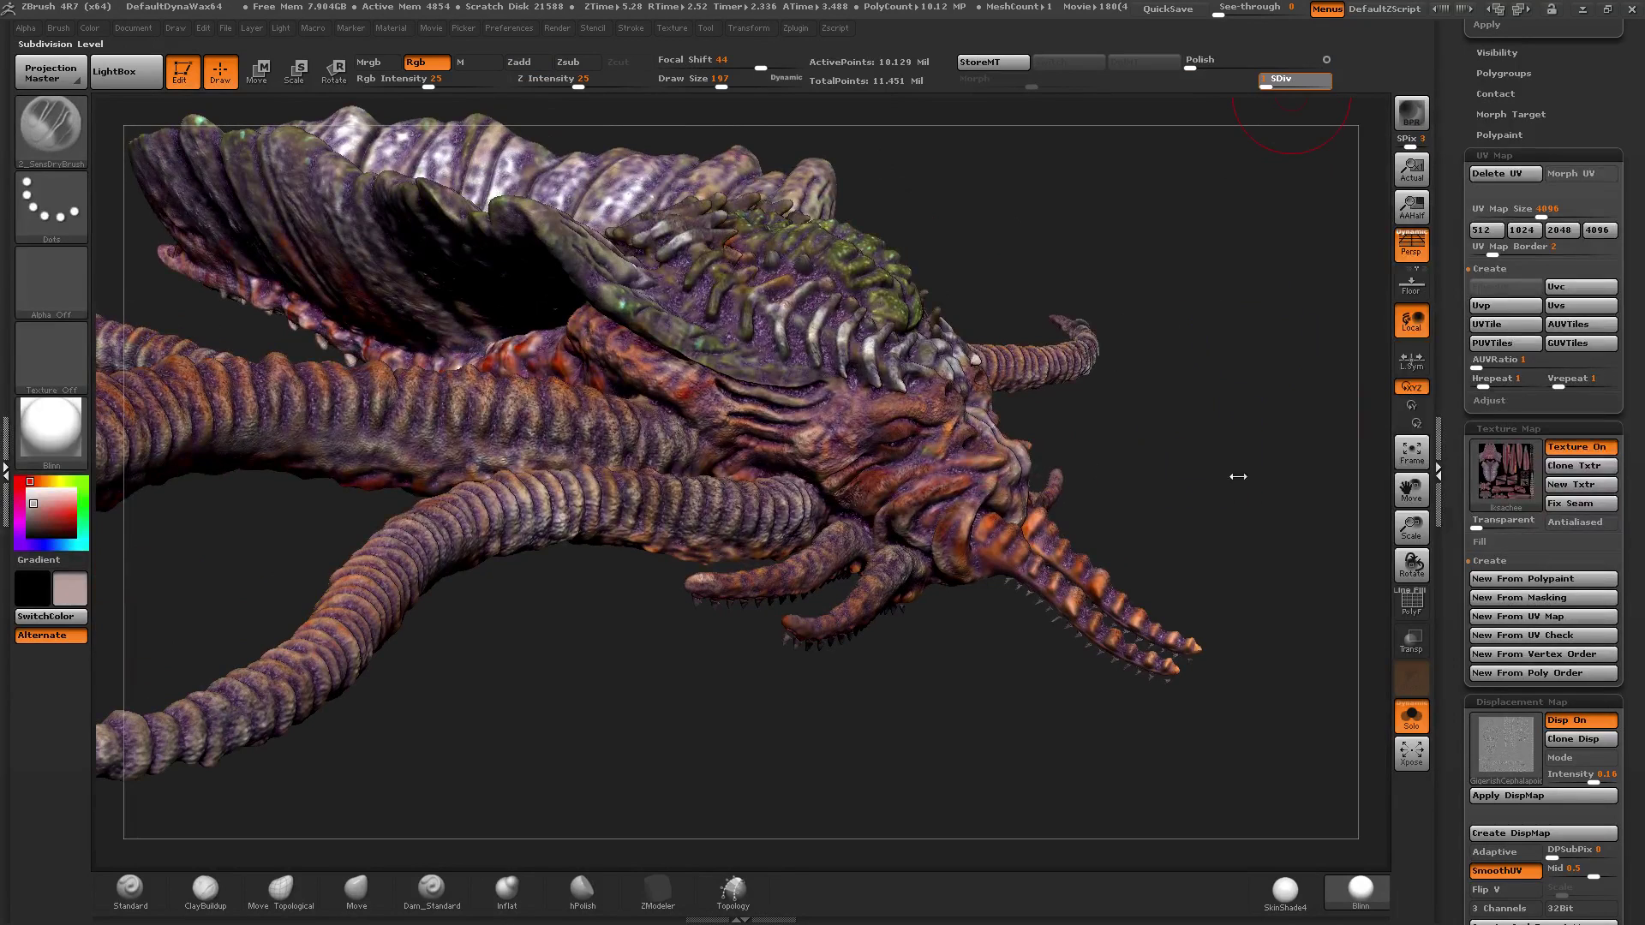
{"action": "left_click_drag", "start_coordinate": [1458, 563], "coordinate": [1457, 231]}
{"action": "left_click", "coordinate": [1523, 508]}
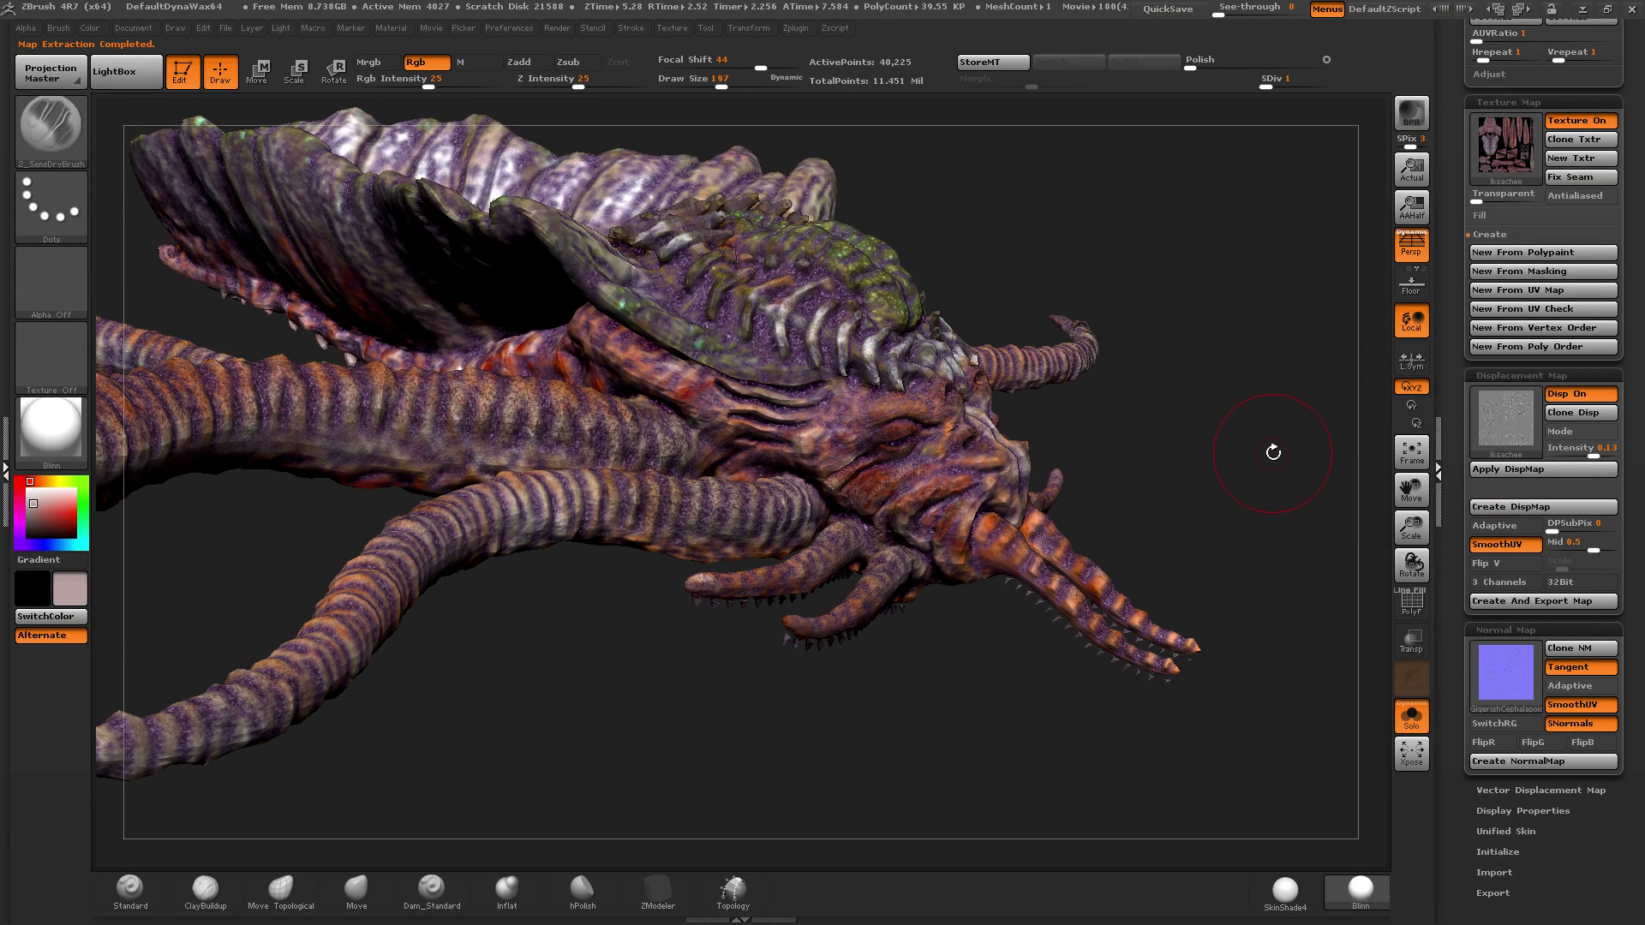
Step: Create a new tangent normal map and send the creature with its maps to Maya
{"action": "left_click_drag", "start_coordinate": [1266, 461], "coordinate": [1369, 552]}
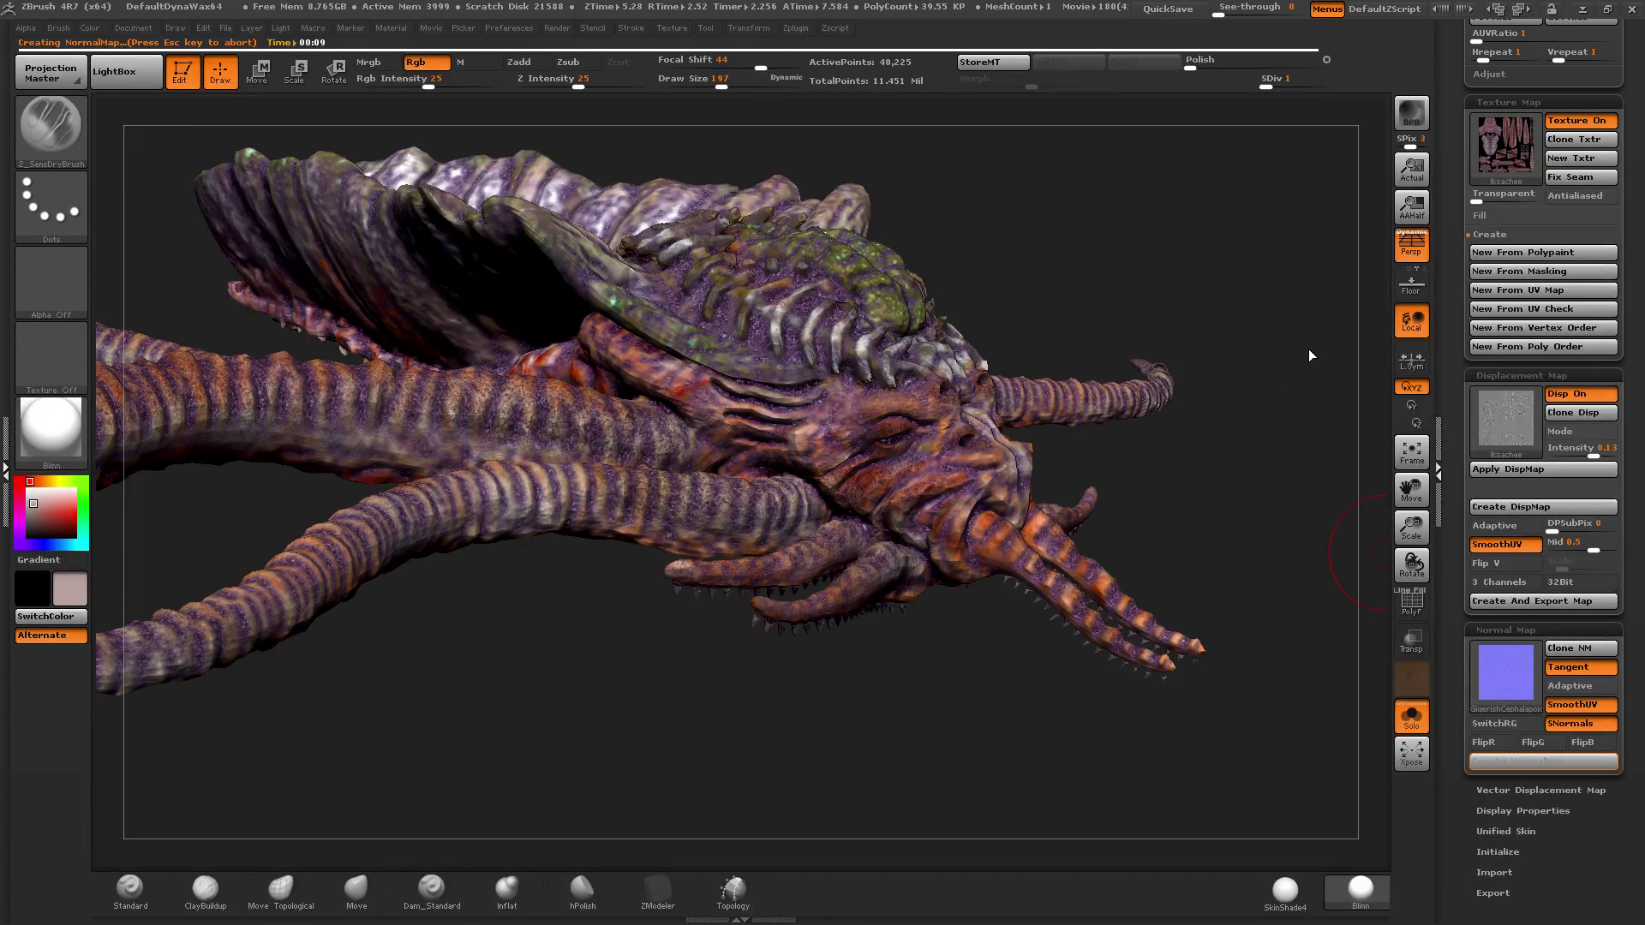
{"action": "left_click_drag", "start_coordinate": [1249, 275], "coordinate": [1171, 311]}
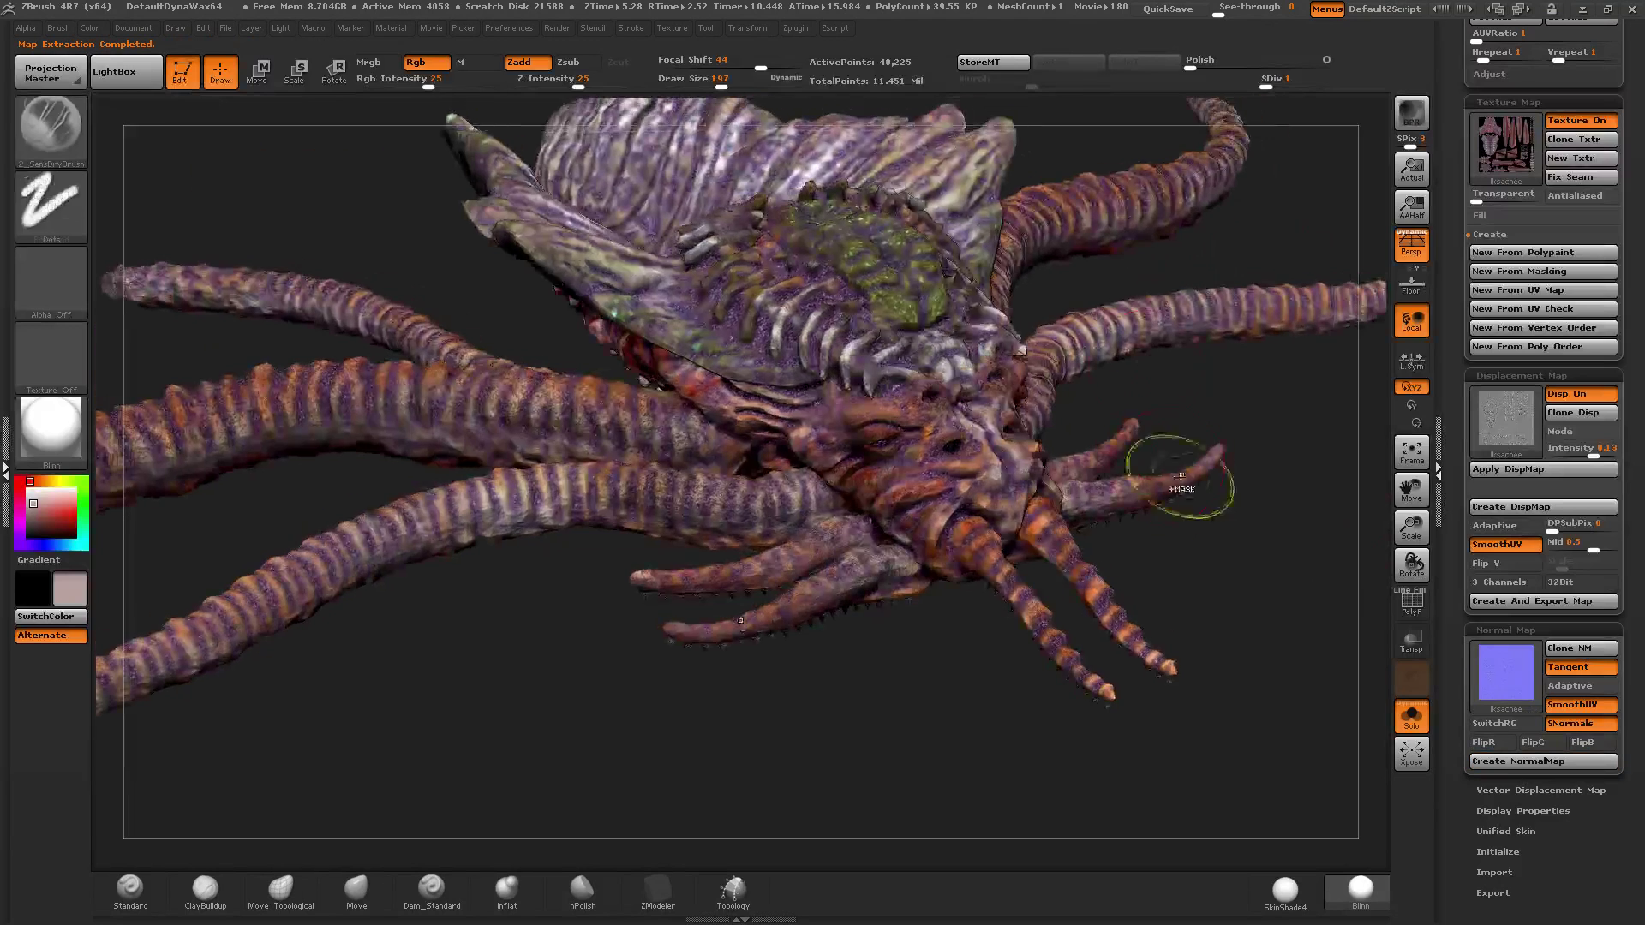
{"action": "left_click_drag", "start_coordinate": [1186, 477], "coordinate": [1163, 234], "text": "alt"}
{"action": "left_click", "coordinate": [1177, 402], "text": "alt"}
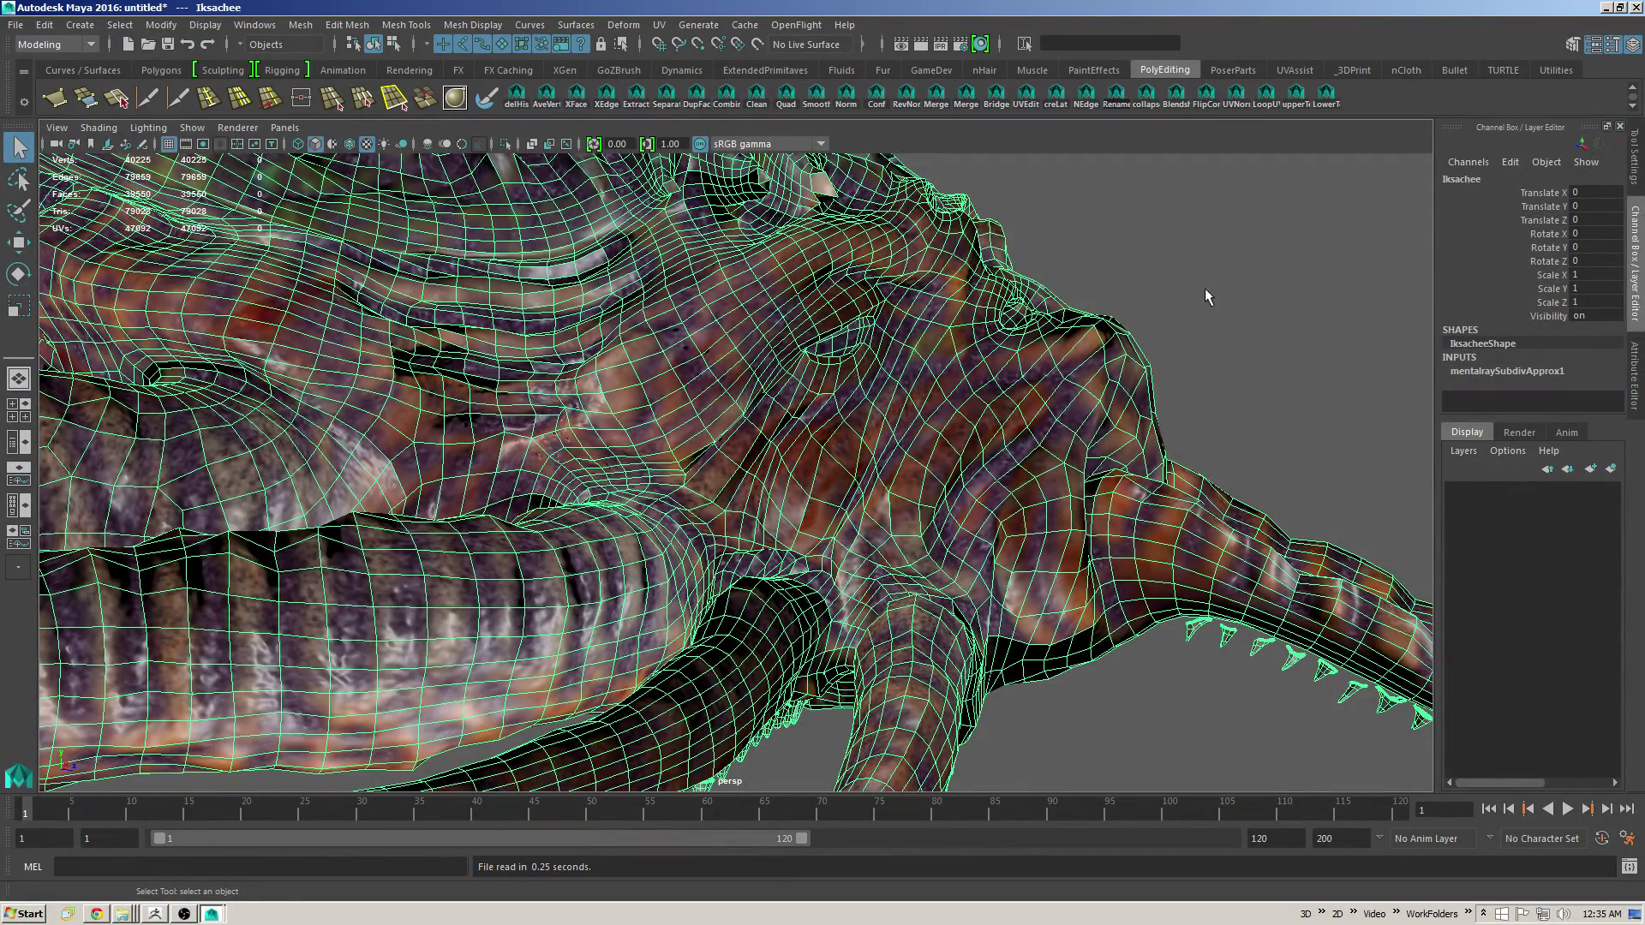
Step: Select the creature in Maya and change the color space of its ZBrush normal map texture
{"action": "left_click_drag", "start_coordinate": [1204, 307], "coordinate": [1139, 368], "text": "alt"}
{"action": "right_click_drag", "start_coordinate": [1139, 368], "coordinate": [1029, 377], "text": "alt"}
{"action": "left_click_drag", "start_coordinate": [1028, 377], "coordinate": [791, 396], "text": "alt"}
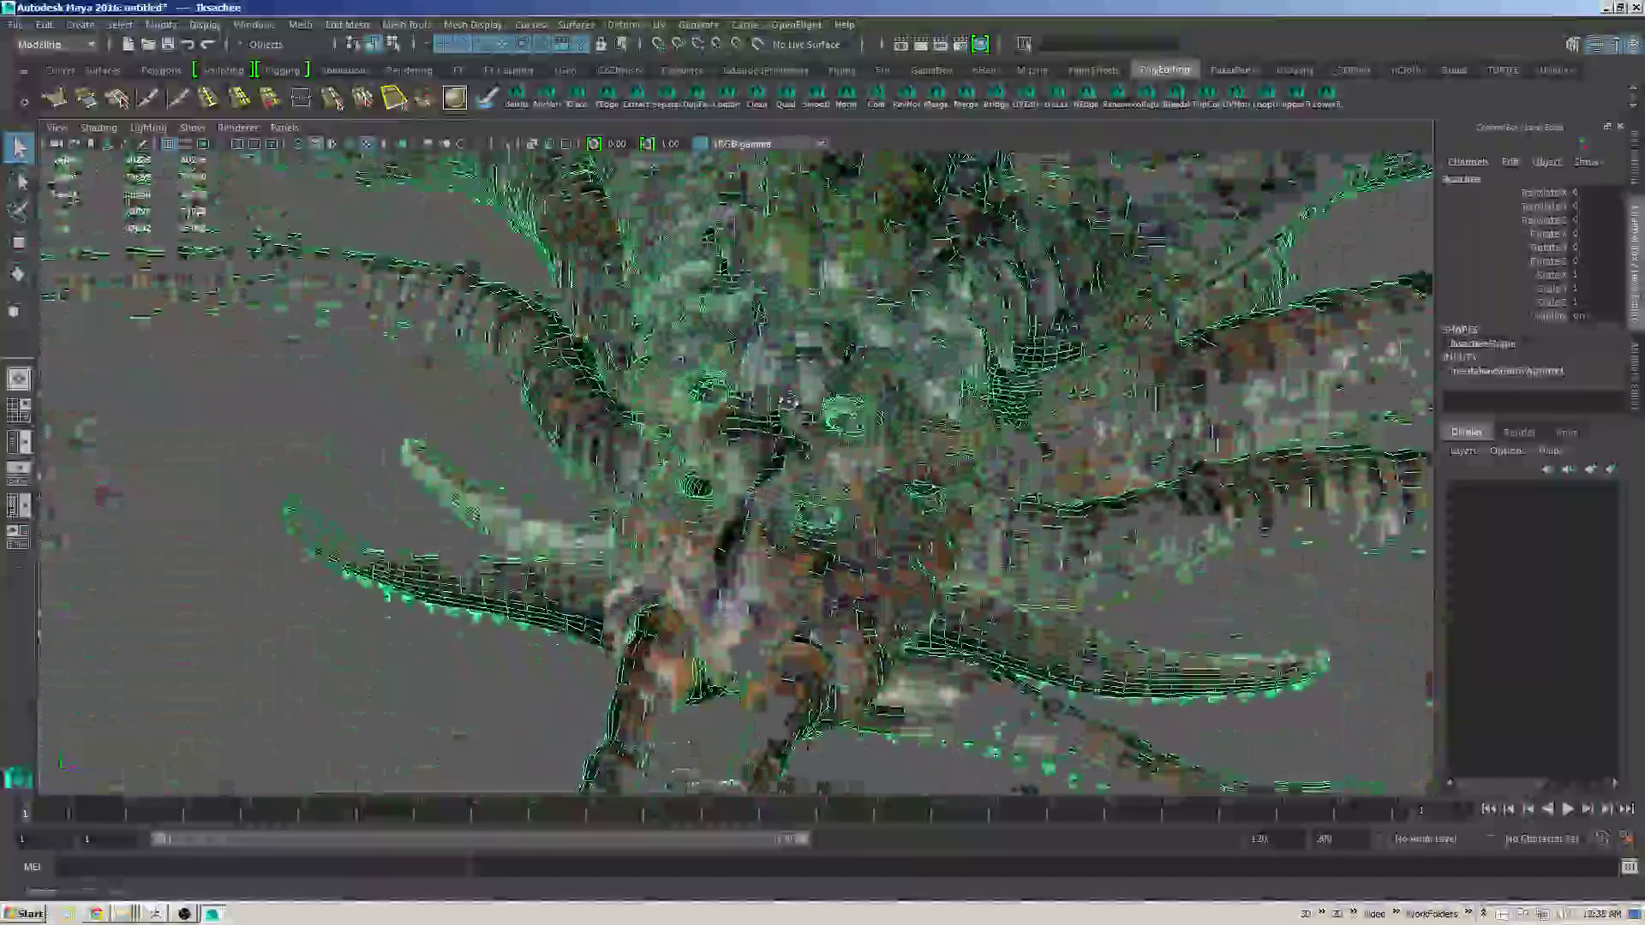
{"action": "left_click_drag", "start_coordinate": [1071, 334], "coordinate": [857, 330], "text": "alt"}
{"action": "left_click", "coordinate": [1181, 288]}
{"action": "left_click_drag", "start_coordinate": [1178, 343], "coordinate": [1190, 377], "text": "alt"}
{"action": "left_click", "coordinate": [891, 403]}
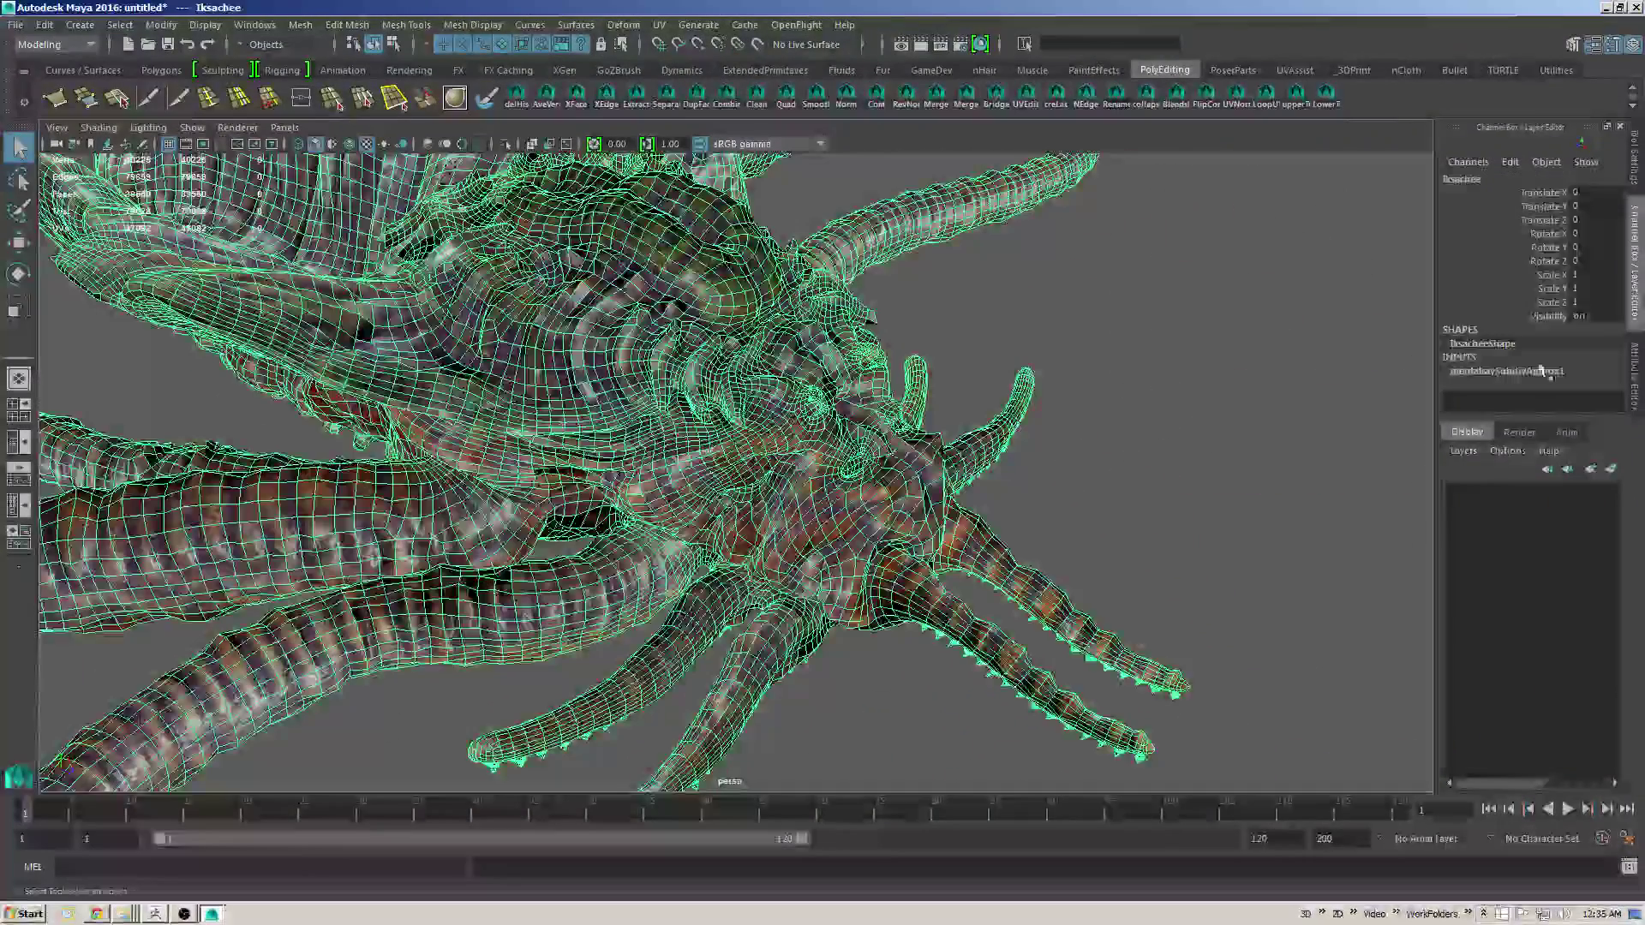
{"action": "left_click", "coordinate": [1637, 373]}
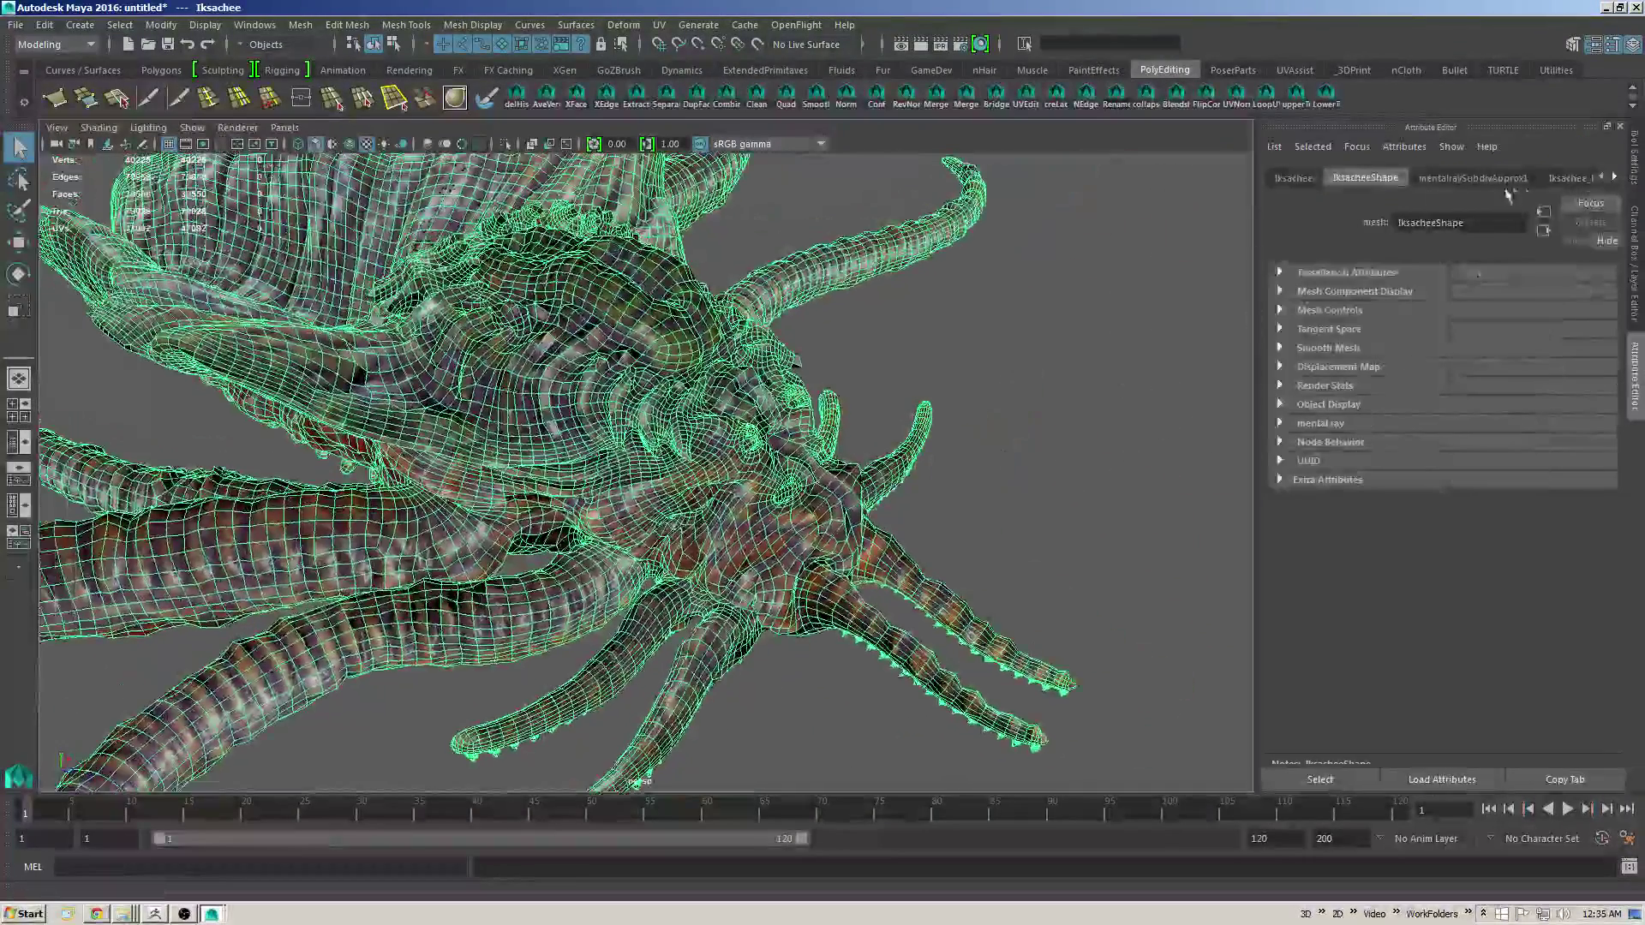
{"action": "left_click", "coordinate": [1568, 181]}
{"action": "left_click", "coordinate": [1590, 441]}
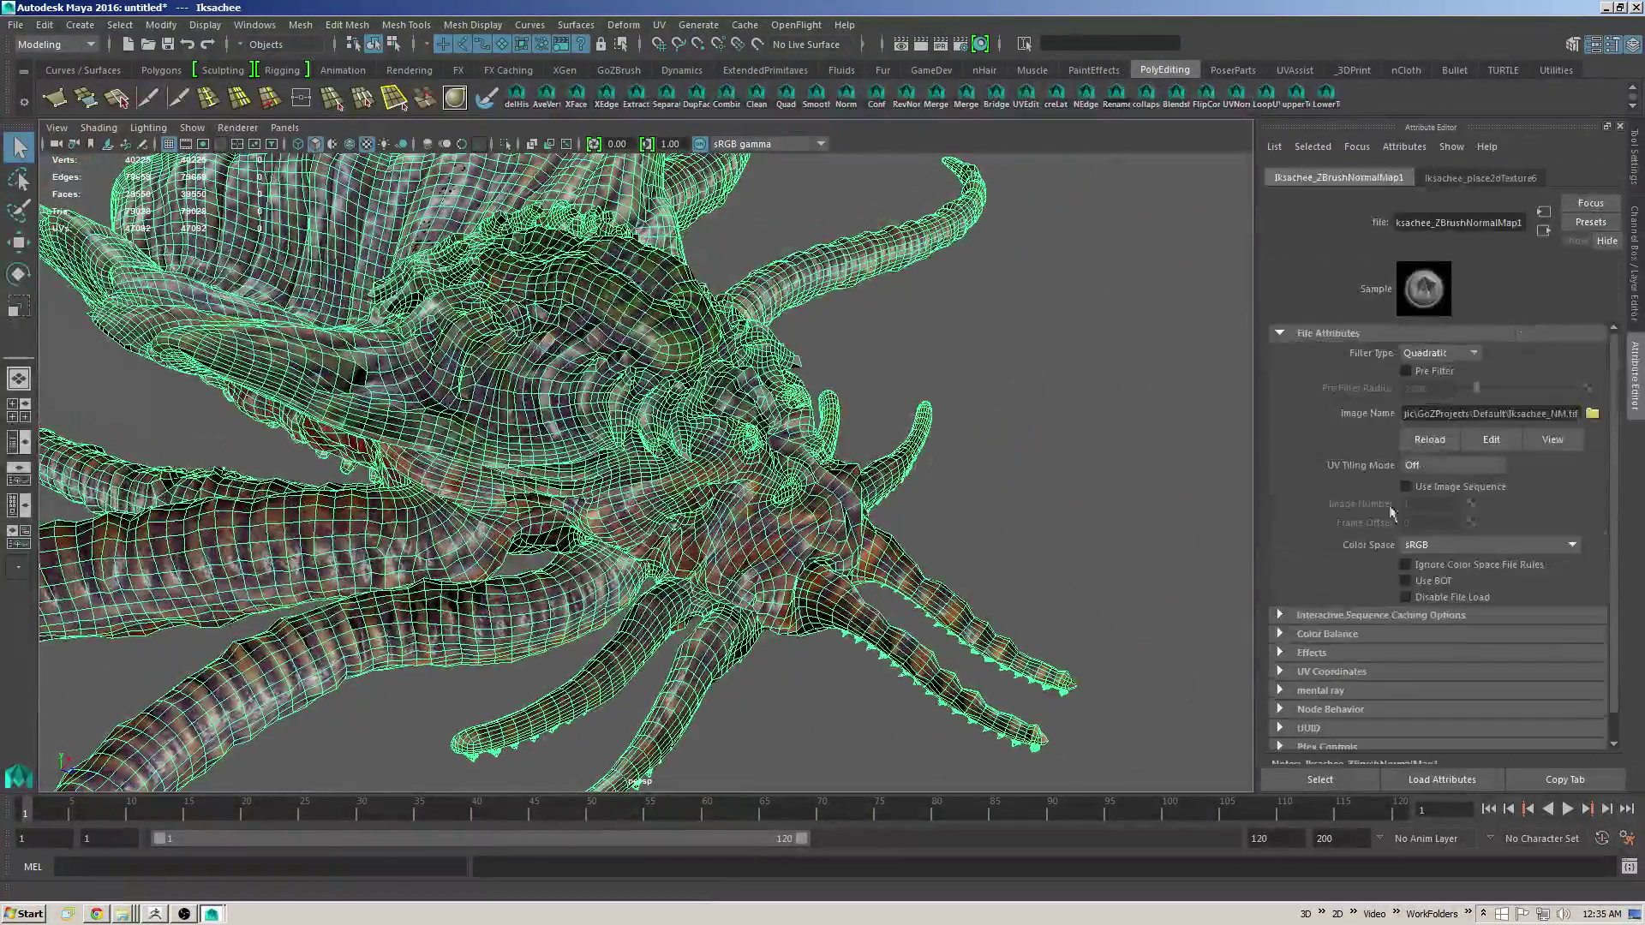
{"action": "left_click", "coordinate": [1443, 545]}
{"action": "left_click", "coordinate": [1438, 615]}
Step: Soften the creature mesh's edge normals, delete its history and deselect it
{"action": "left_click", "coordinate": [1059, 495]}
{"action": "left_click_drag", "start_coordinate": [972, 449], "coordinate": [951, 419], "text": "alt"}
{"action": "left_click", "coordinate": [835, 415]}
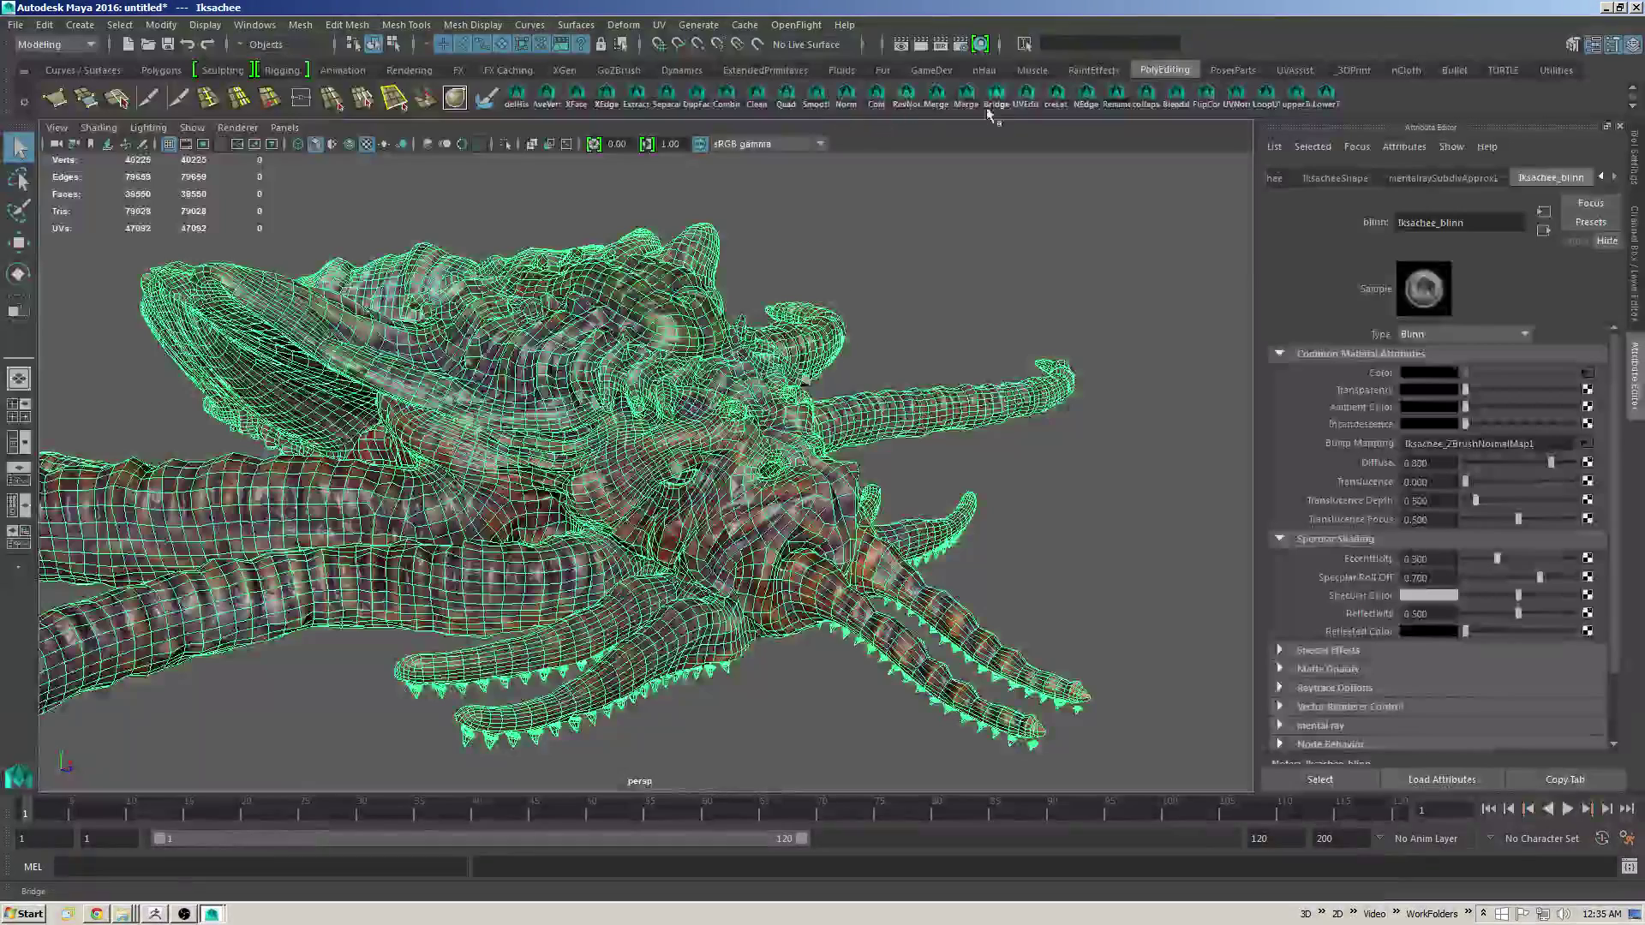
{"action": "left_click", "coordinate": [846, 105]}
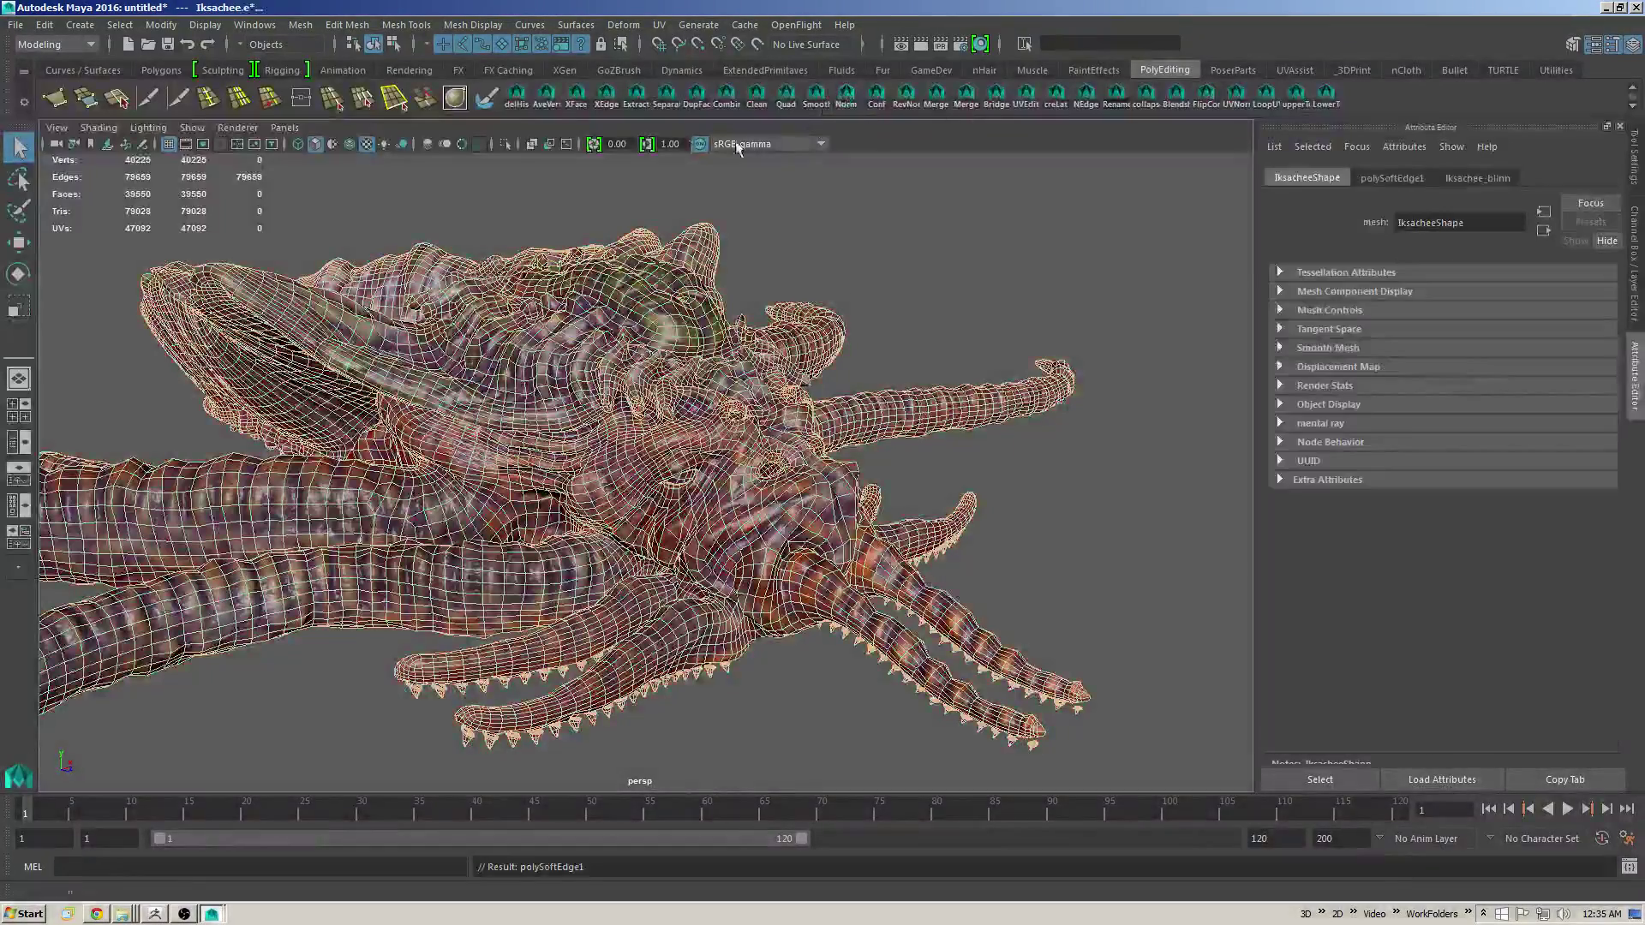
{"action": "left_click", "coordinate": [518, 101]}
{"action": "left_click", "coordinate": [975, 258]}
Step: Show the UV editor beside the perspective view and display the creature's UV layout in component mode
{"action": "left_click_drag", "start_coordinate": [1058, 377], "coordinate": [900, 458], "text": "alt"}
{"action": "left_click", "coordinate": [1636, 270]}
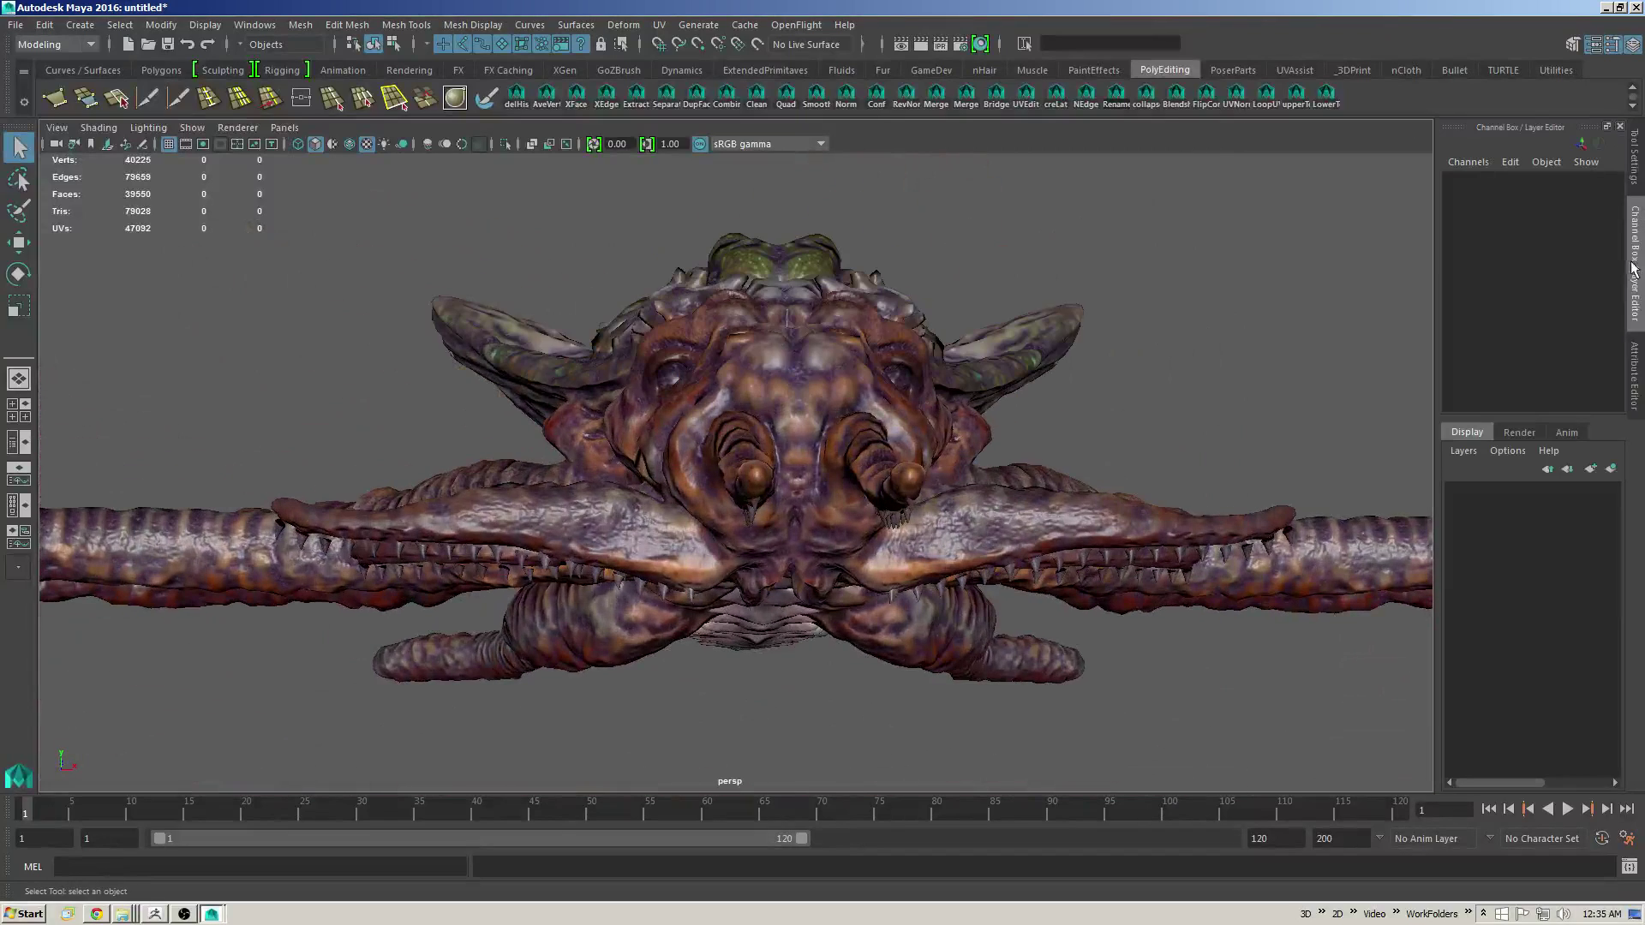
{"action": "left_click", "coordinate": [1028, 94]}
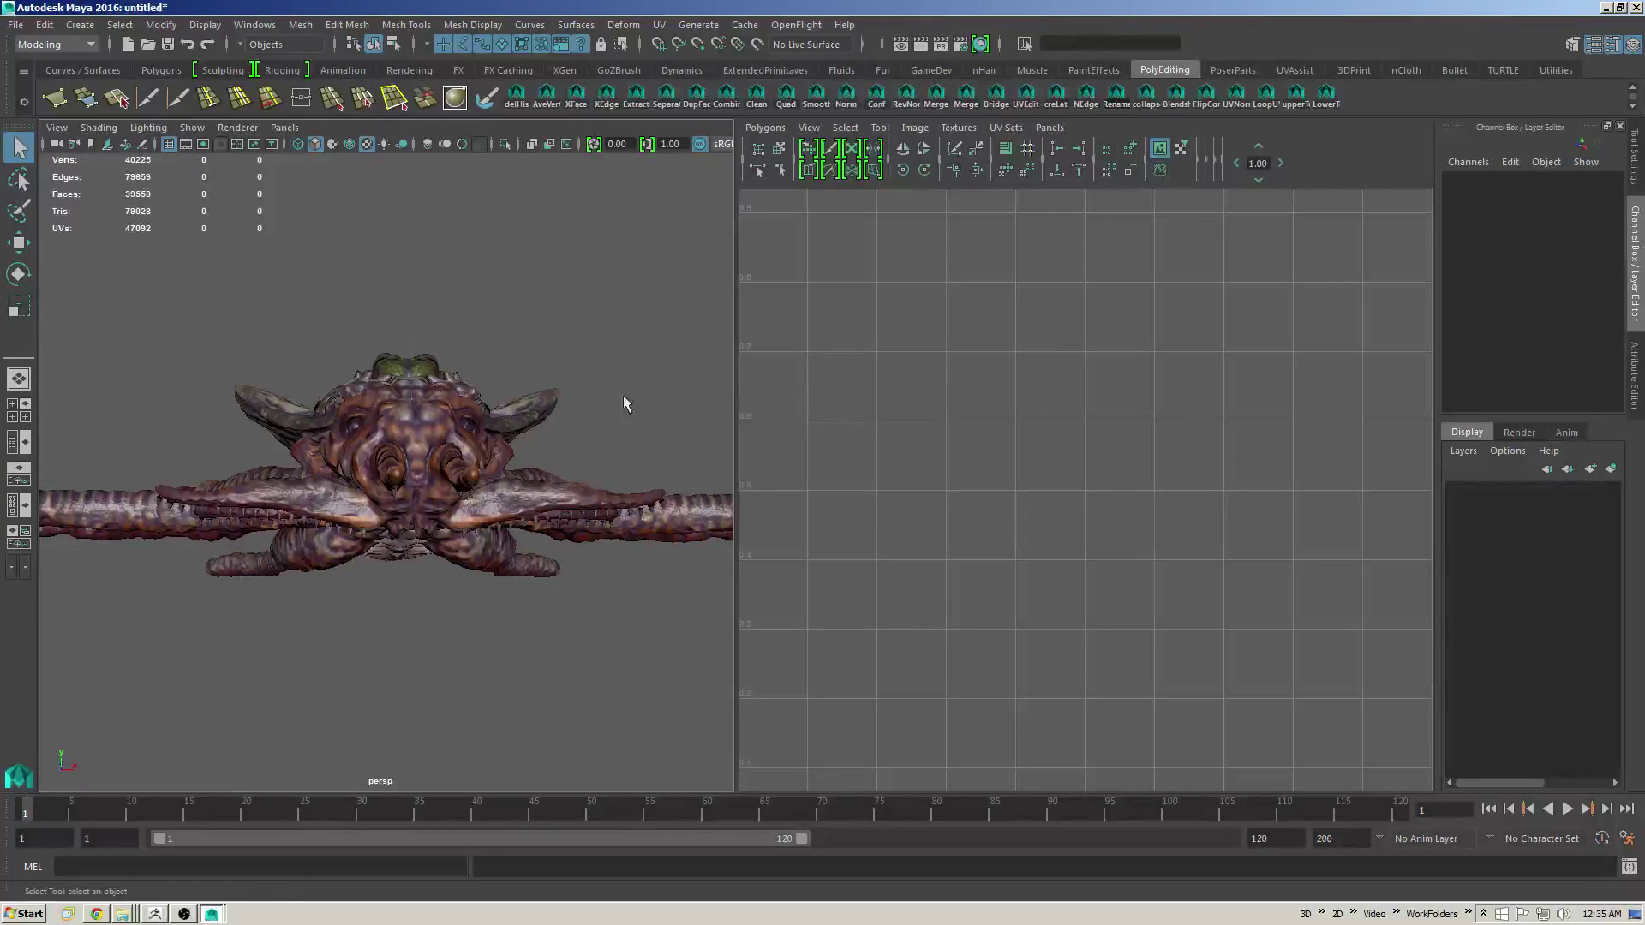
{"action": "left_click_drag", "start_coordinate": [480, 420], "coordinate": [569, 393], "text": "alt"}
{"action": "right_click_drag", "start_coordinate": [569, 393], "coordinate": [558, 474], "text": "alt"}
{"action": "left_click_drag", "start_coordinate": [558, 474], "coordinate": [600, 456], "text": "alt"}
{"action": "right_click_drag", "start_coordinate": [1319, 459], "coordinate": [1051, 433], "text": "alt"}
{"action": "key", "text": "F8"}
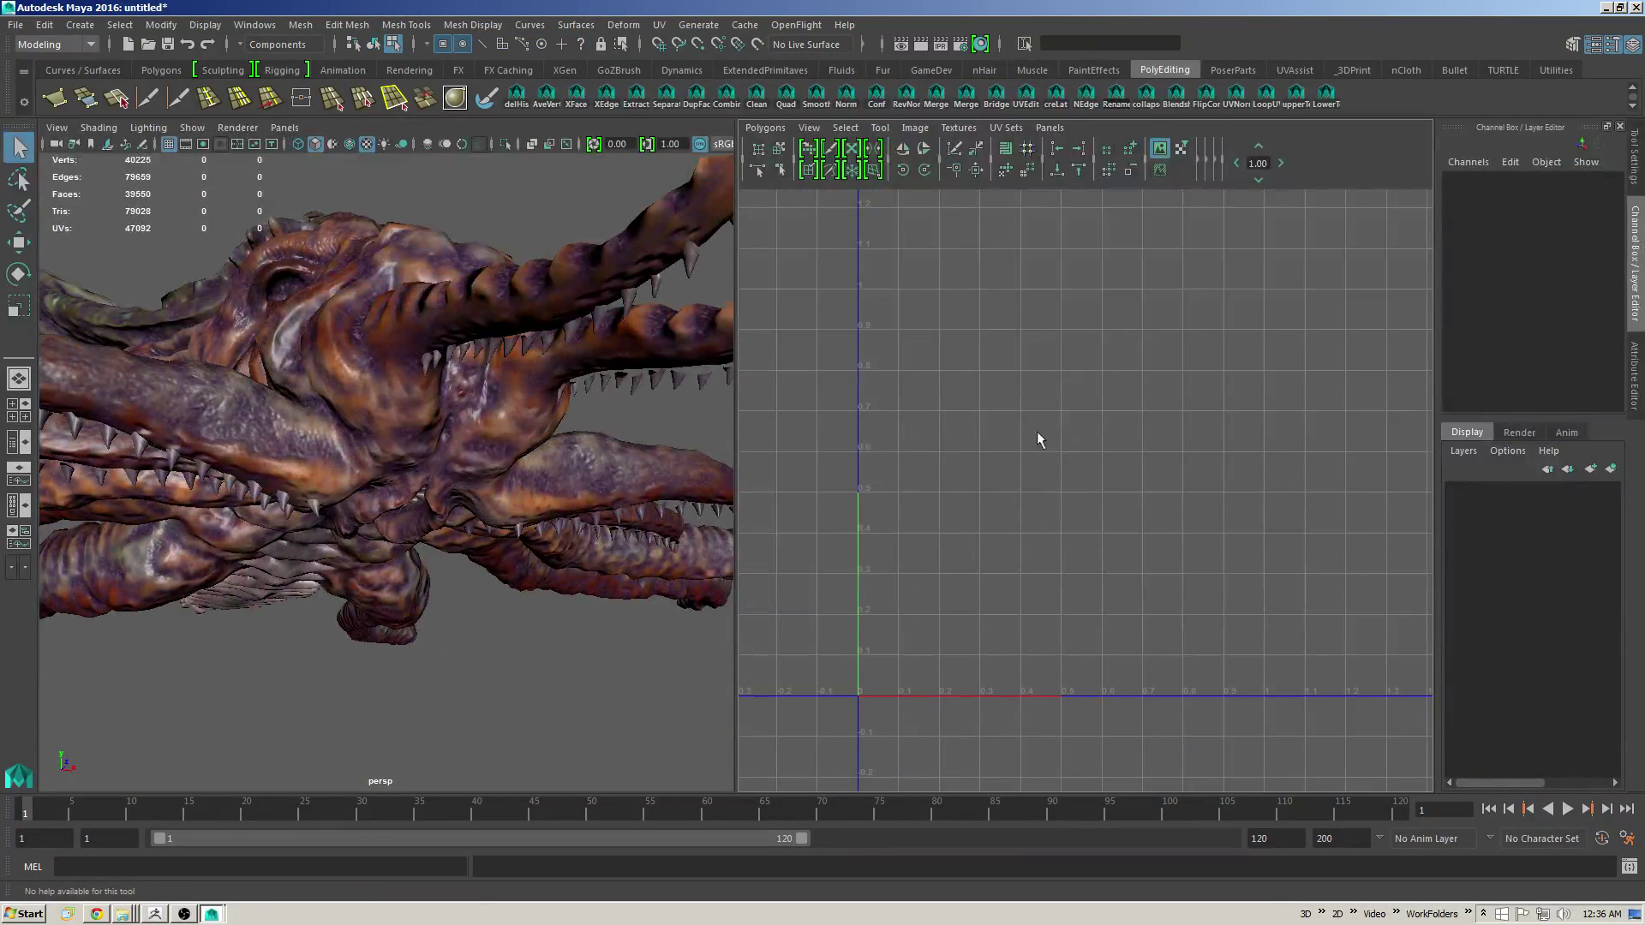
{"action": "left_click", "coordinate": [631, 400]}
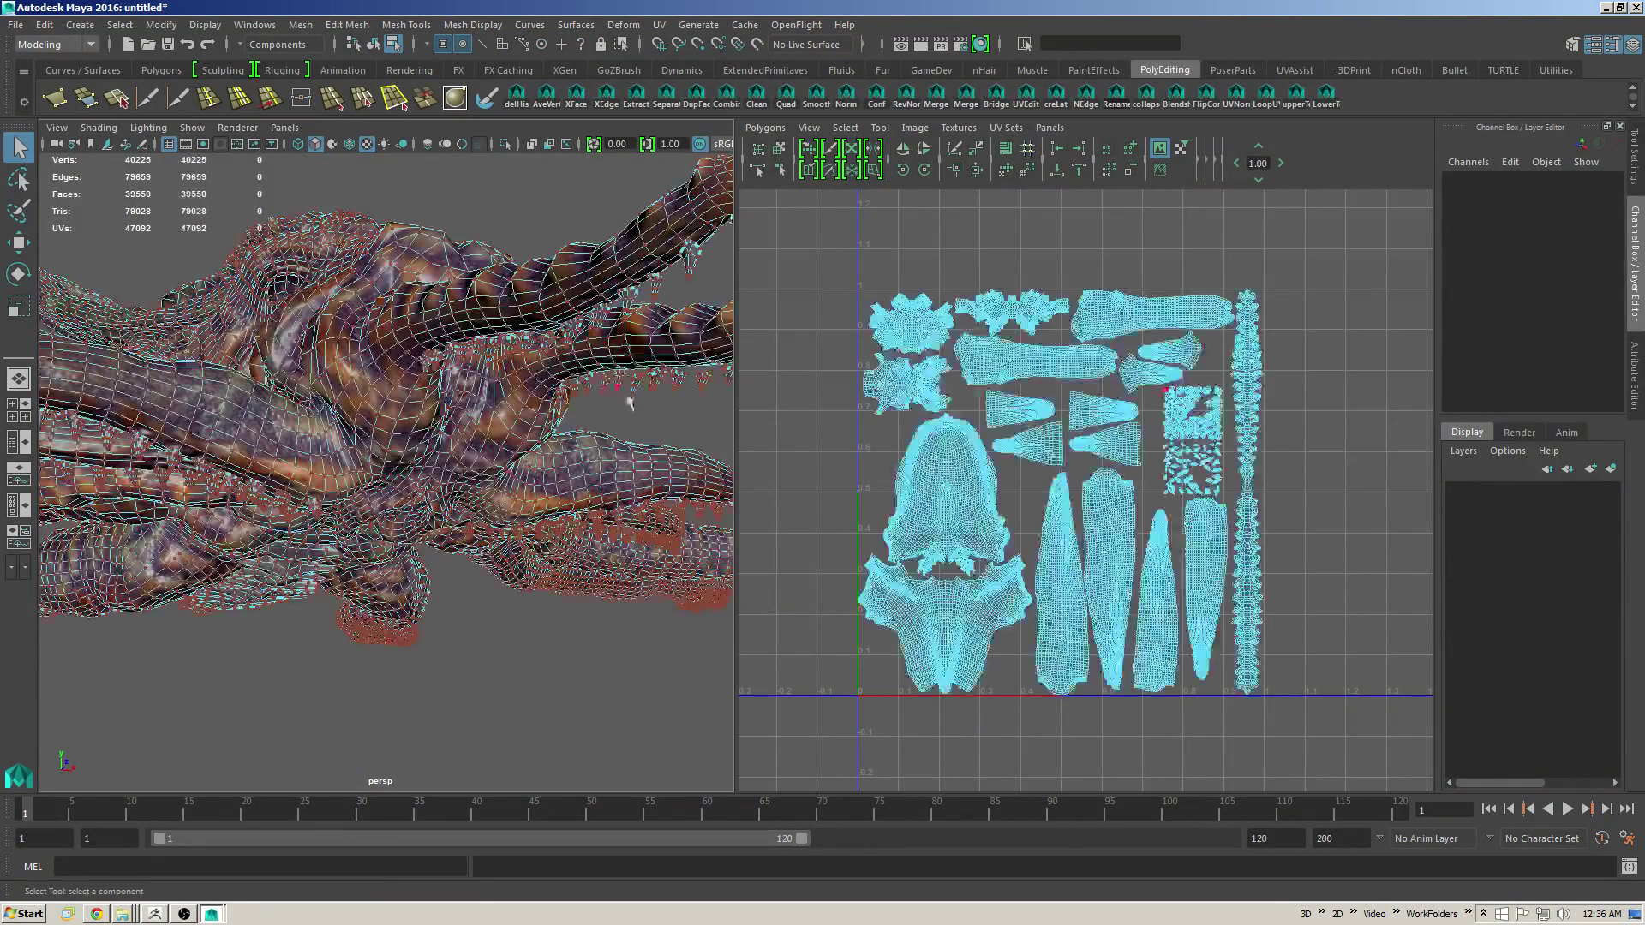
Step: Hide the texture image behind the UV layout and select all vertices of the small teeth shells
{"action": "middle_click_drag", "start_coordinate": [1248, 433], "coordinate": [1163, 477], "text": "alt"}
{"action": "right_click_drag", "start_coordinate": [1163, 476], "coordinate": [1181, 477], "text": "alt"}
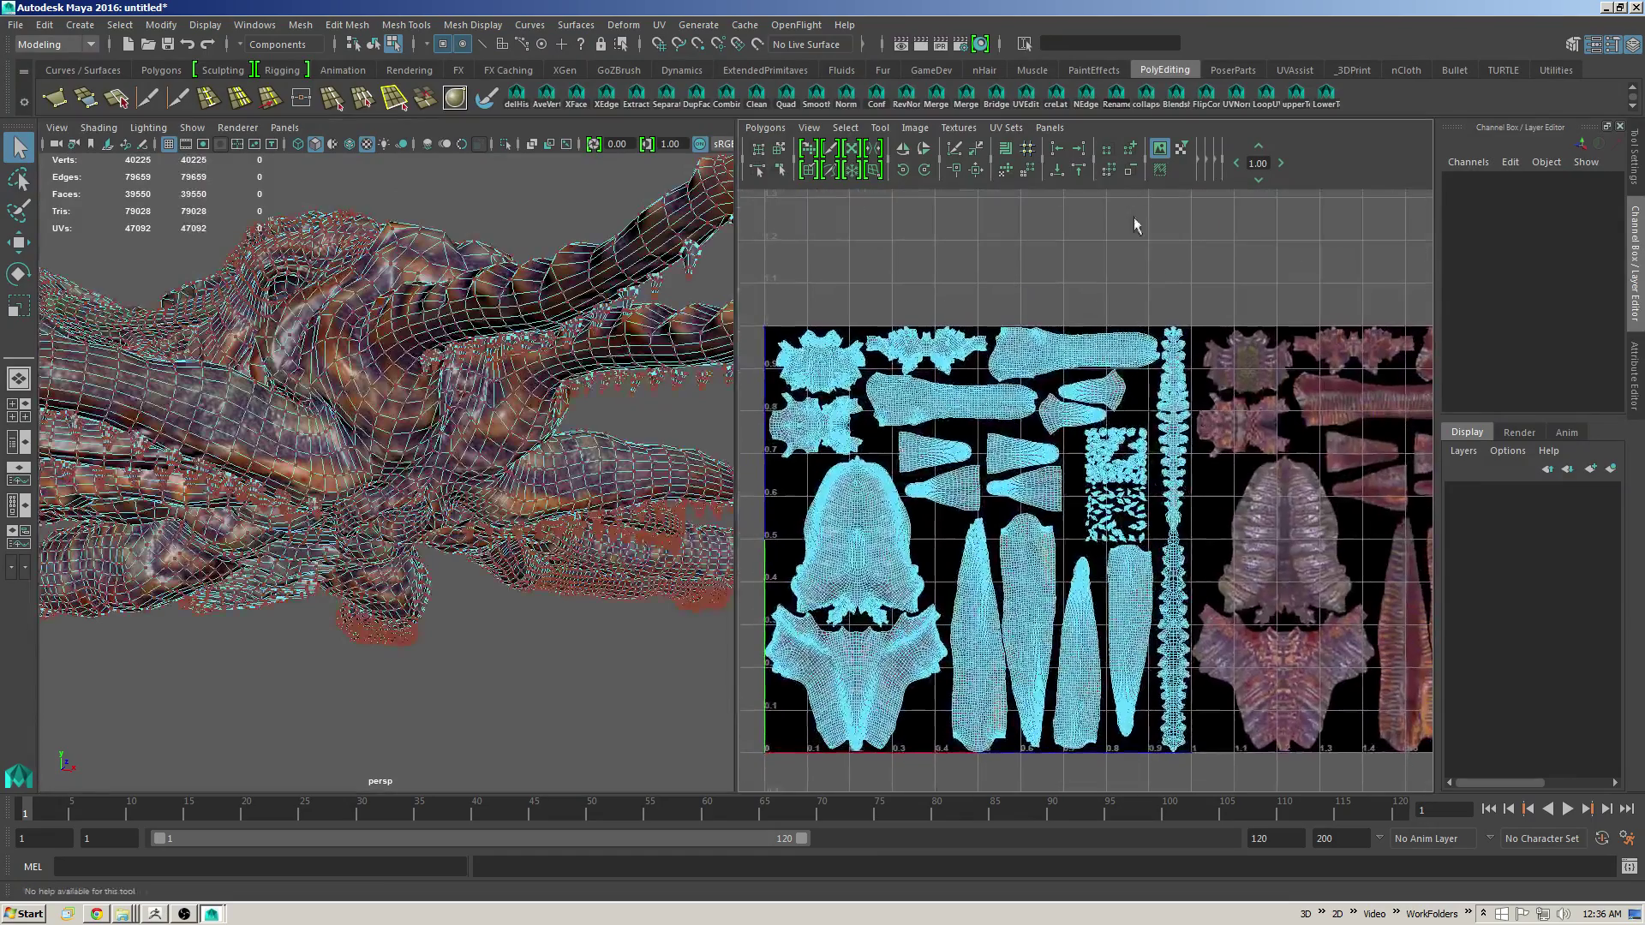
{"action": "left_click", "coordinate": [1158, 150]}
{"action": "scroll", "coordinate": [843, 608], "scroll_direction": "up", "scroll_amount": 3}
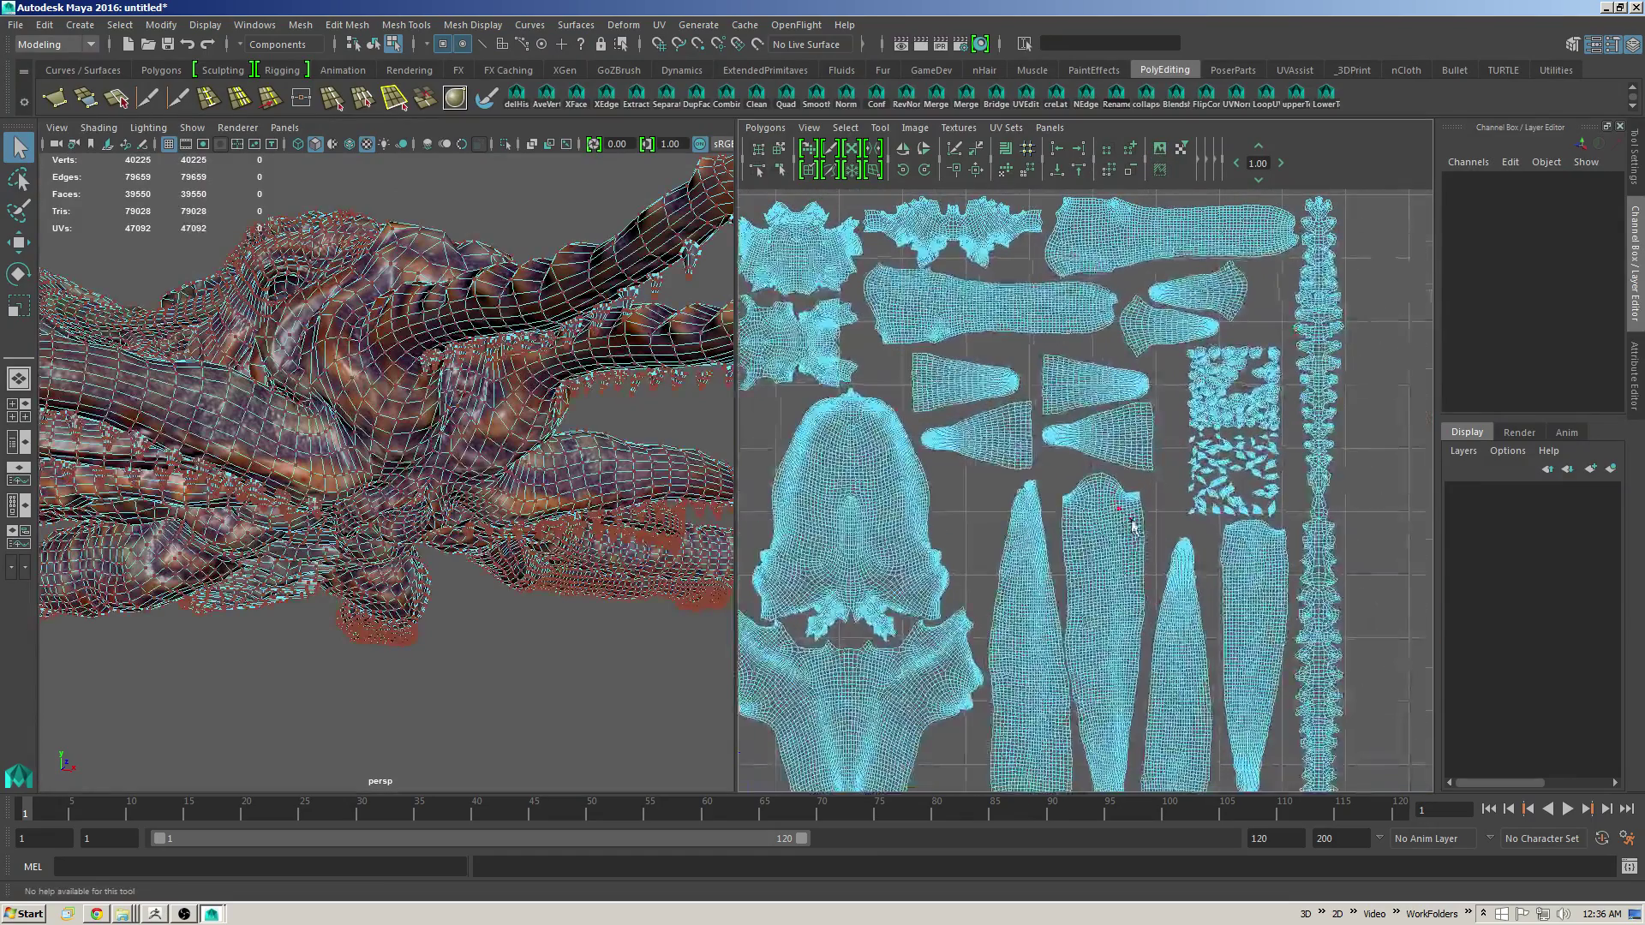
{"action": "right_click_drag", "start_coordinate": [1134, 524], "coordinate": [1136, 535]}
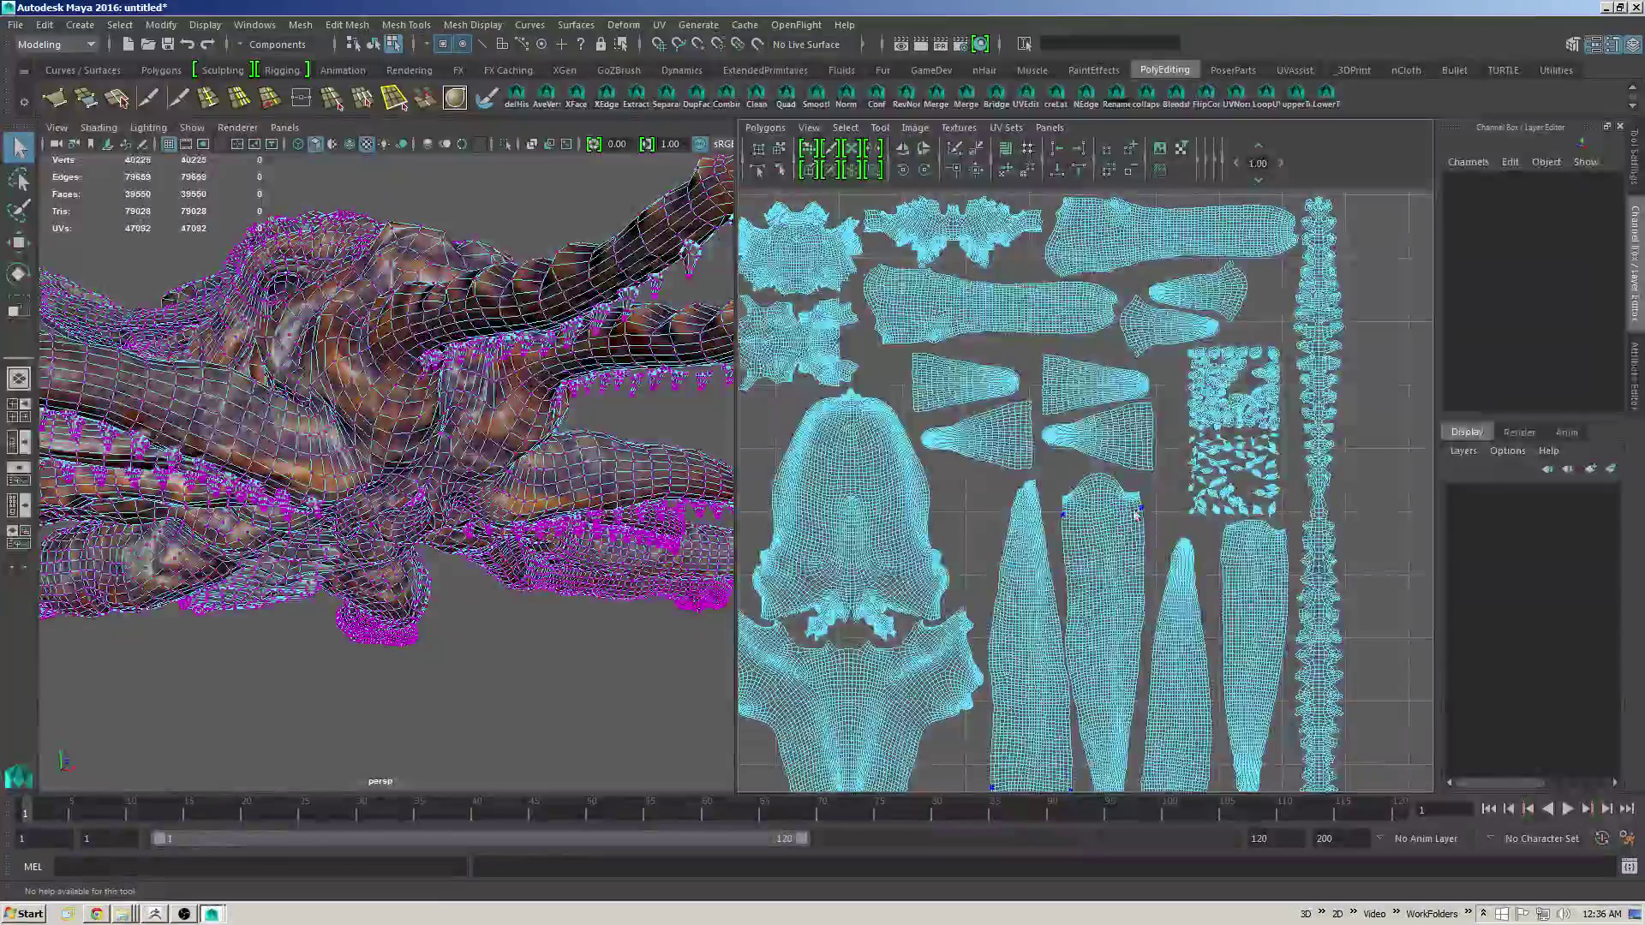
{"action": "left_click", "coordinate": [1162, 479]}
{"action": "scroll", "coordinate": [1234, 426], "scroll_direction": "up", "scroll_amount": 5}
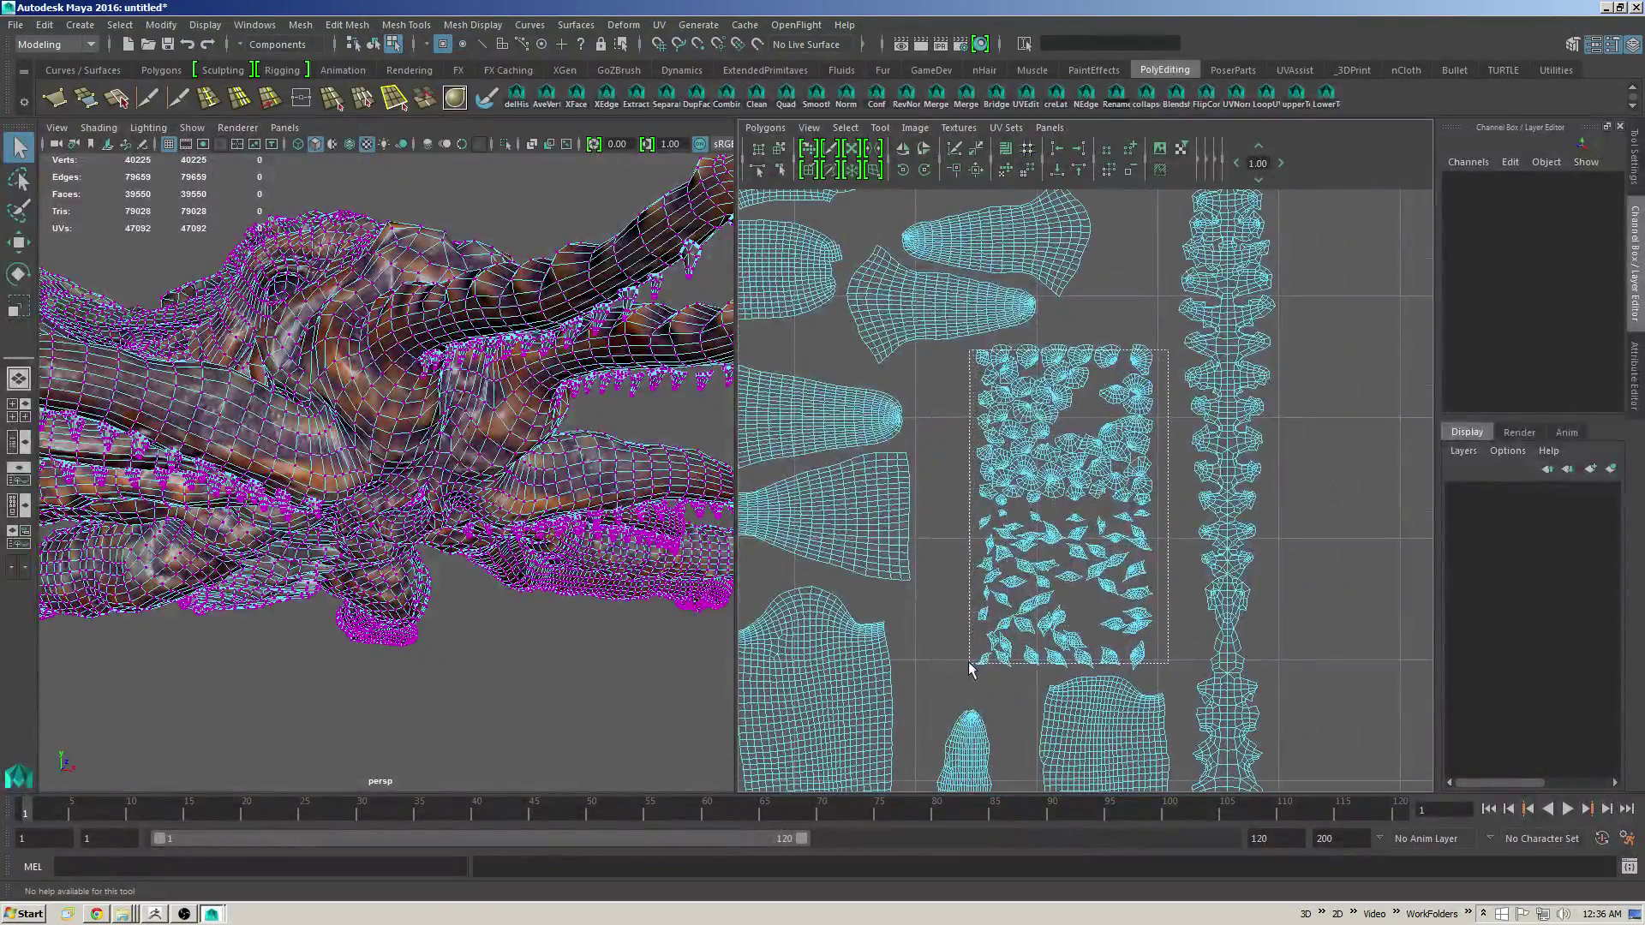
{"action": "key", "text": "ctrl+F9"}
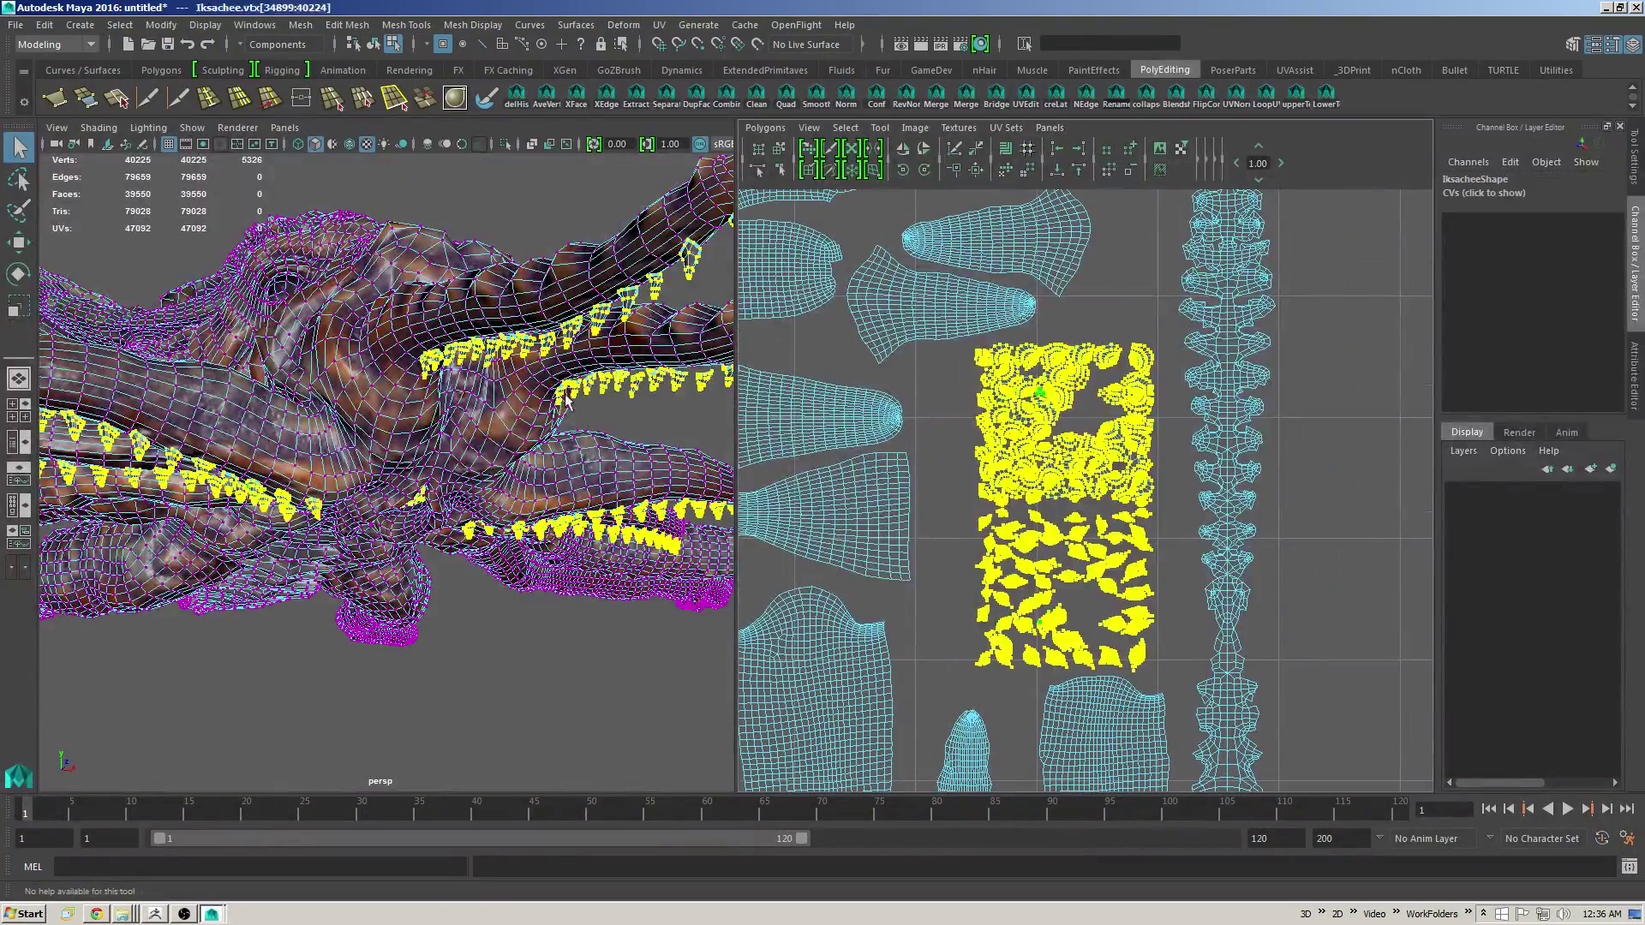
Step: Reduce the selection to the vertices around the bases of the teeth and inspect them in textured shading
{"action": "key", "text": "space"}
{"action": "left_click_drag", "start_coordinate": [579, 433], "coordinate": [902, 377], "text": "alt"}
{"action": "key", "text": "4"}
{"action": "middle_click_drag", "start_coordinate": [902, 377], "coordinate": [923, 489], "text": "alt"}
{"action": "left_click_drag", "start_coordinate": [612, 525], "coordinate": [1197, 448], "text": "alt"}
{"action": "key", "text": "space"}
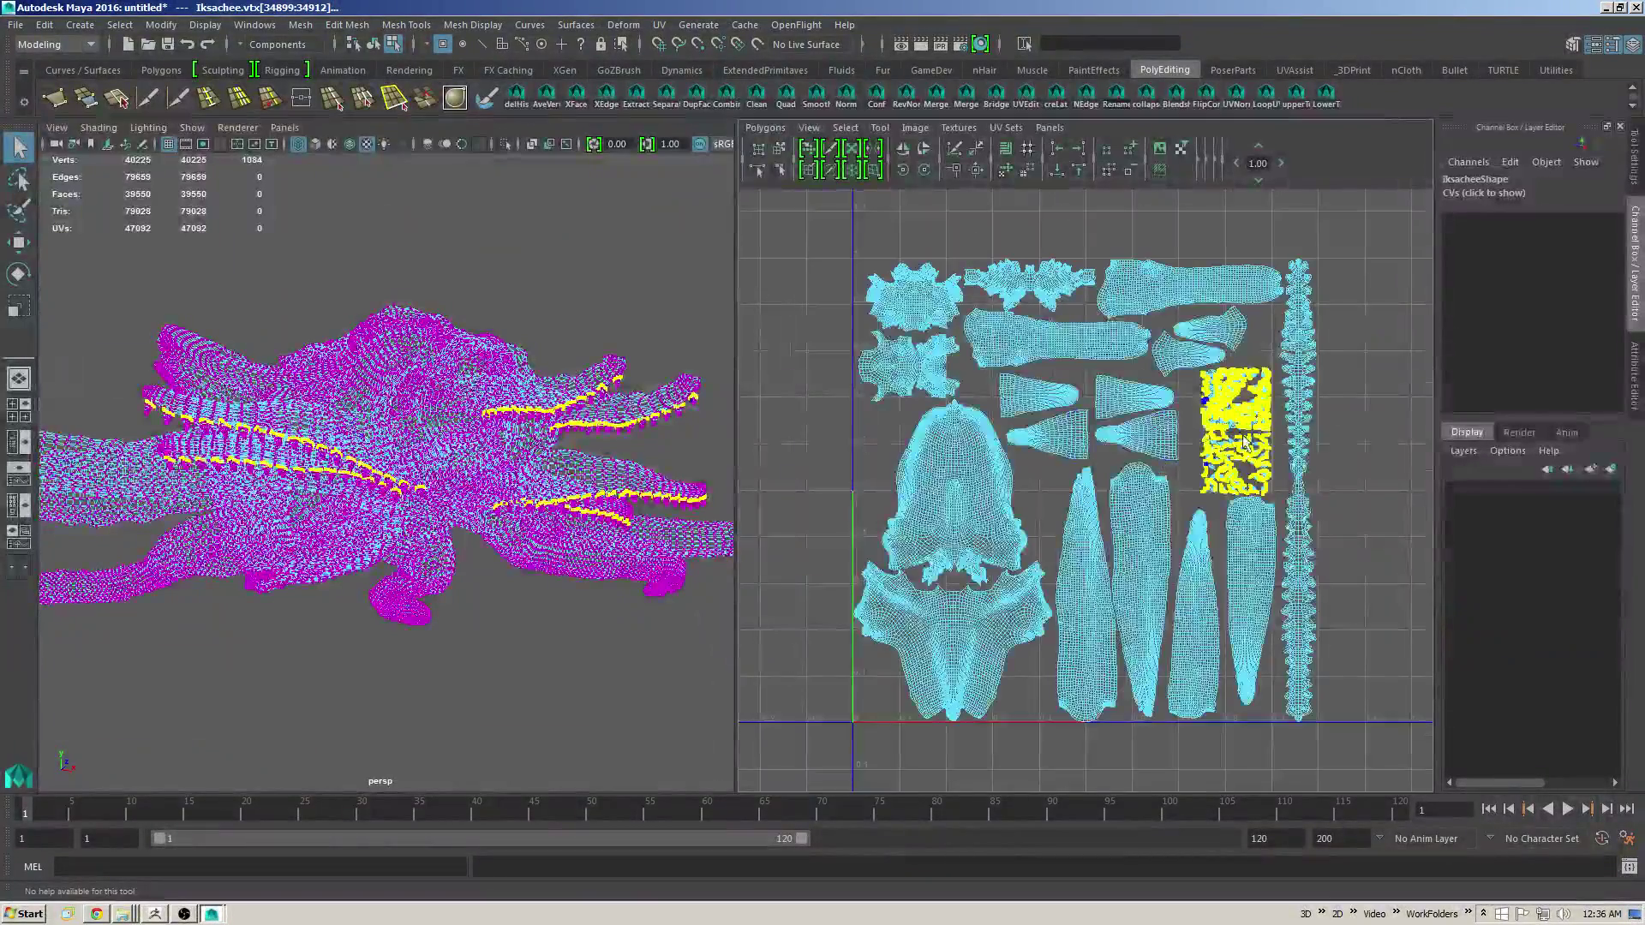
{"action": "key", "text": "space"}
{"action": "left_click_drag", "start_coordinate": [650, 455], "coordinate": [830, 470], "text": "alt"}
{"action": "key", "text": "5"}
{"action": "key", "text": "6"}
{"action": "mouse_move", "coordinate": [624, 540]}
{"action": "left_mouse_down", "text": "alt"}
{"action": "mouse_move", "coordinate": [1175, 462]}
{"action": "mouse_move", "coordinate": [1112, 434]}
{"action": "mouse_move", "coordinate": [1142, 518]}
{"action": "left_mouse_up", "text": "alt"}
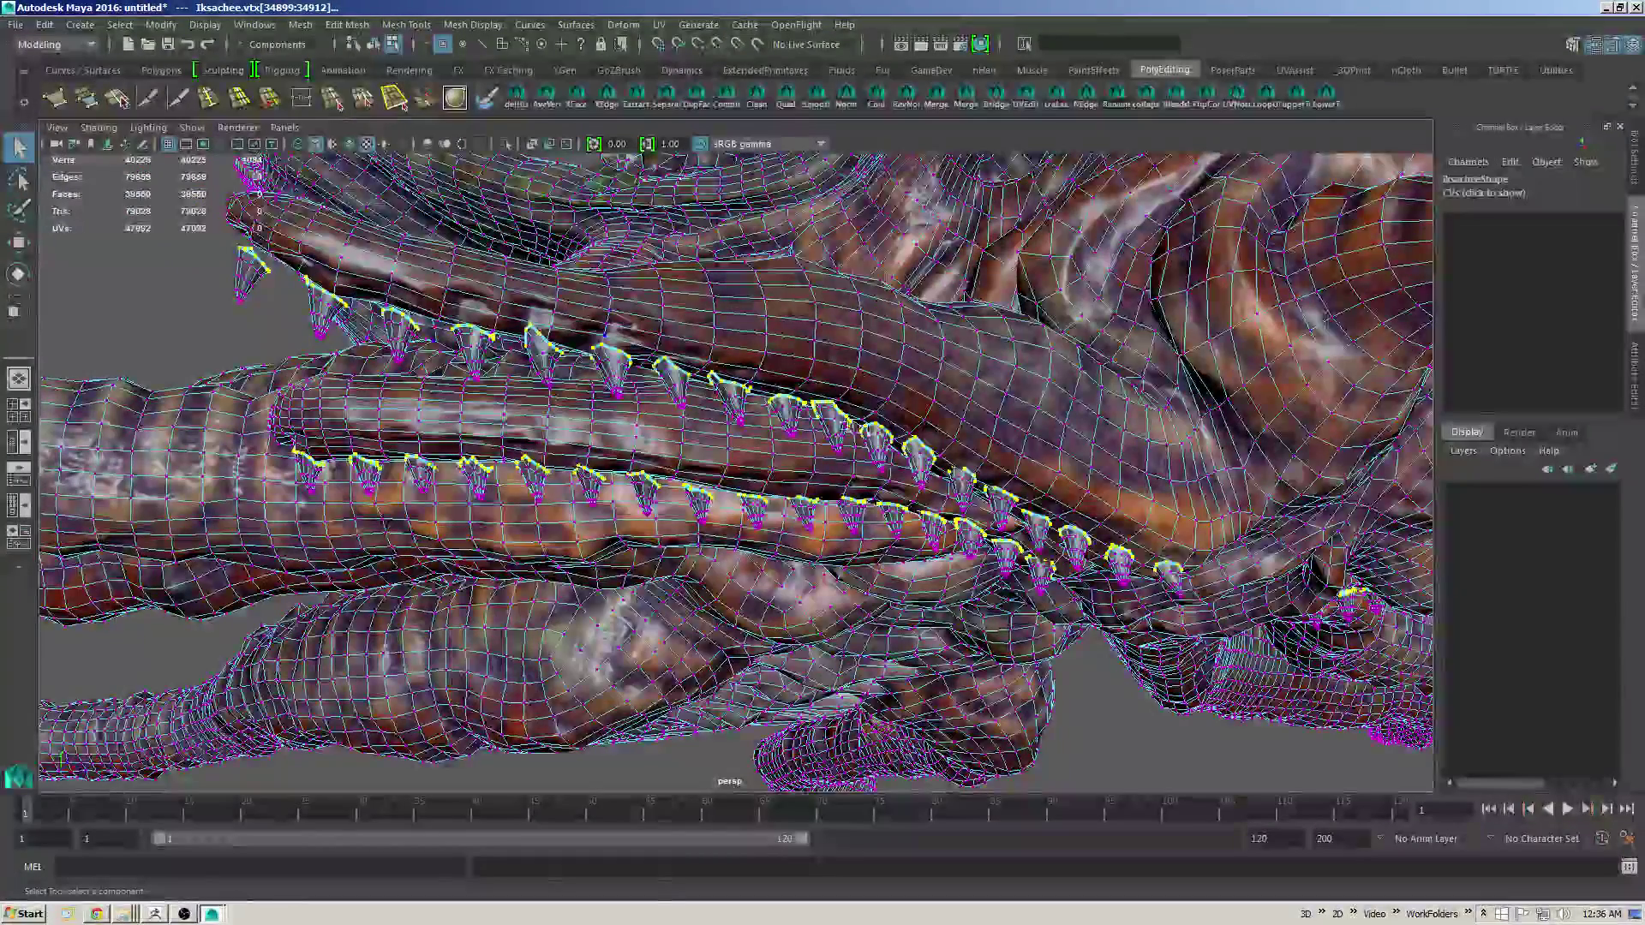
Step: Raise the selected tooth-base vertices toward the gums using soft selection with an adjusted falloff
{"action": "key", "text": "w"}
{"action": "left_click_drag", "start_coordinate": [878, 435], "coordinate": [701, 455], "text": "alt"}
{"action": "key", "text": "f"}
{"action": "left_click_drag", "start_coordinate": [719, 360], "coordinate": [769, 356], "text": "alt"}
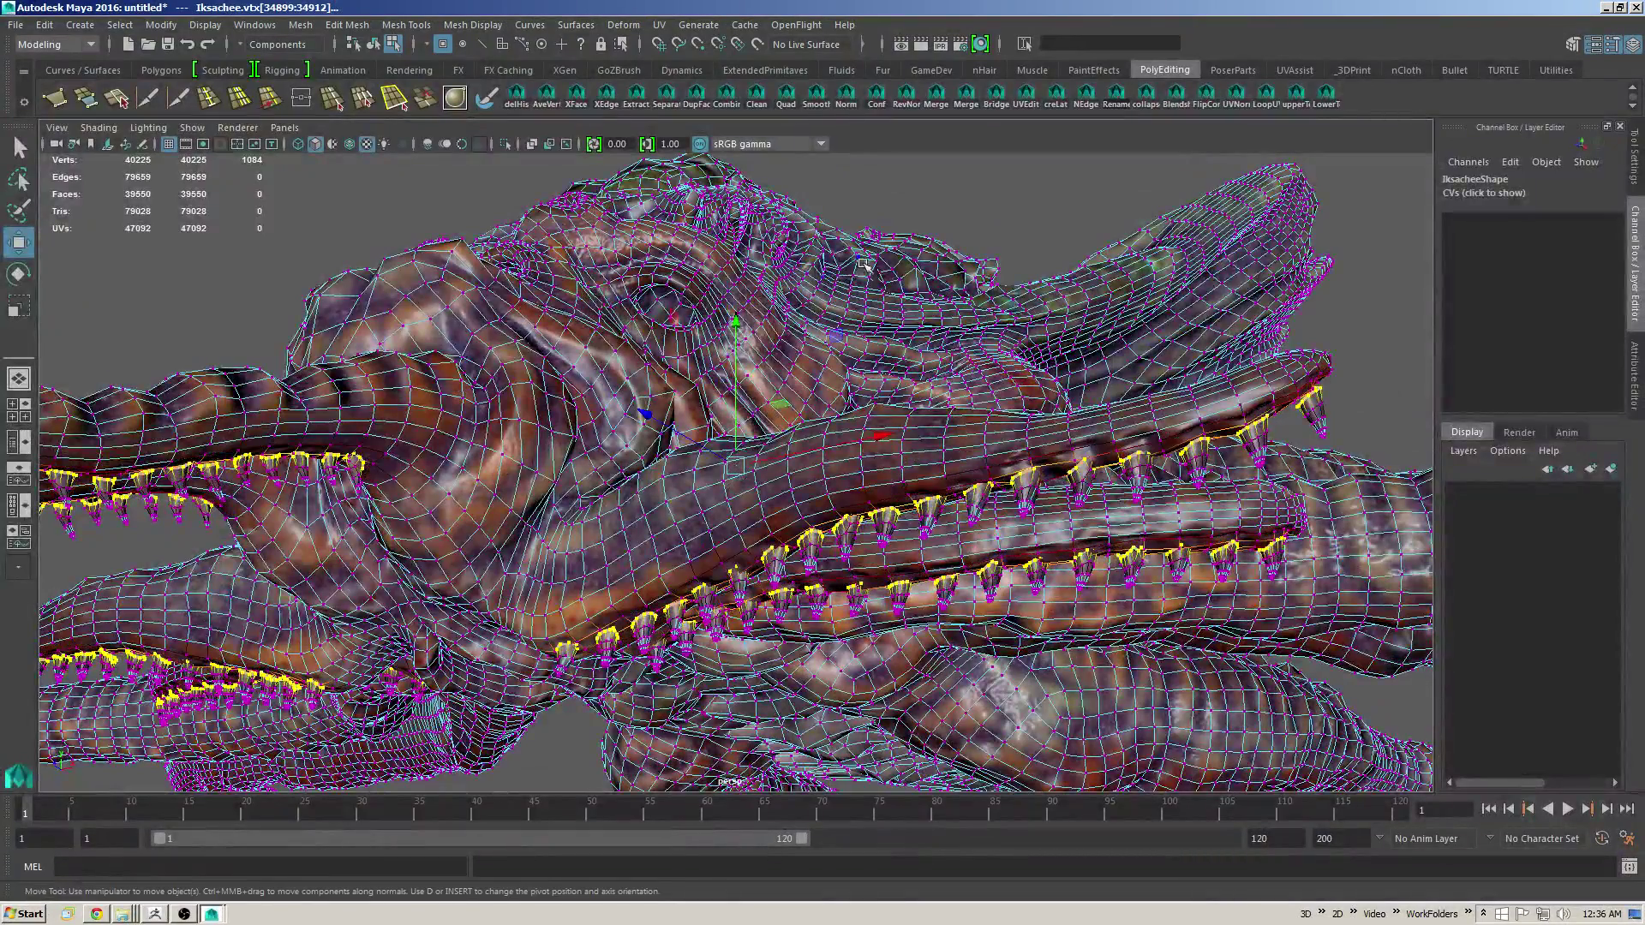
{"action": "key", "text": "alt+Tab"}
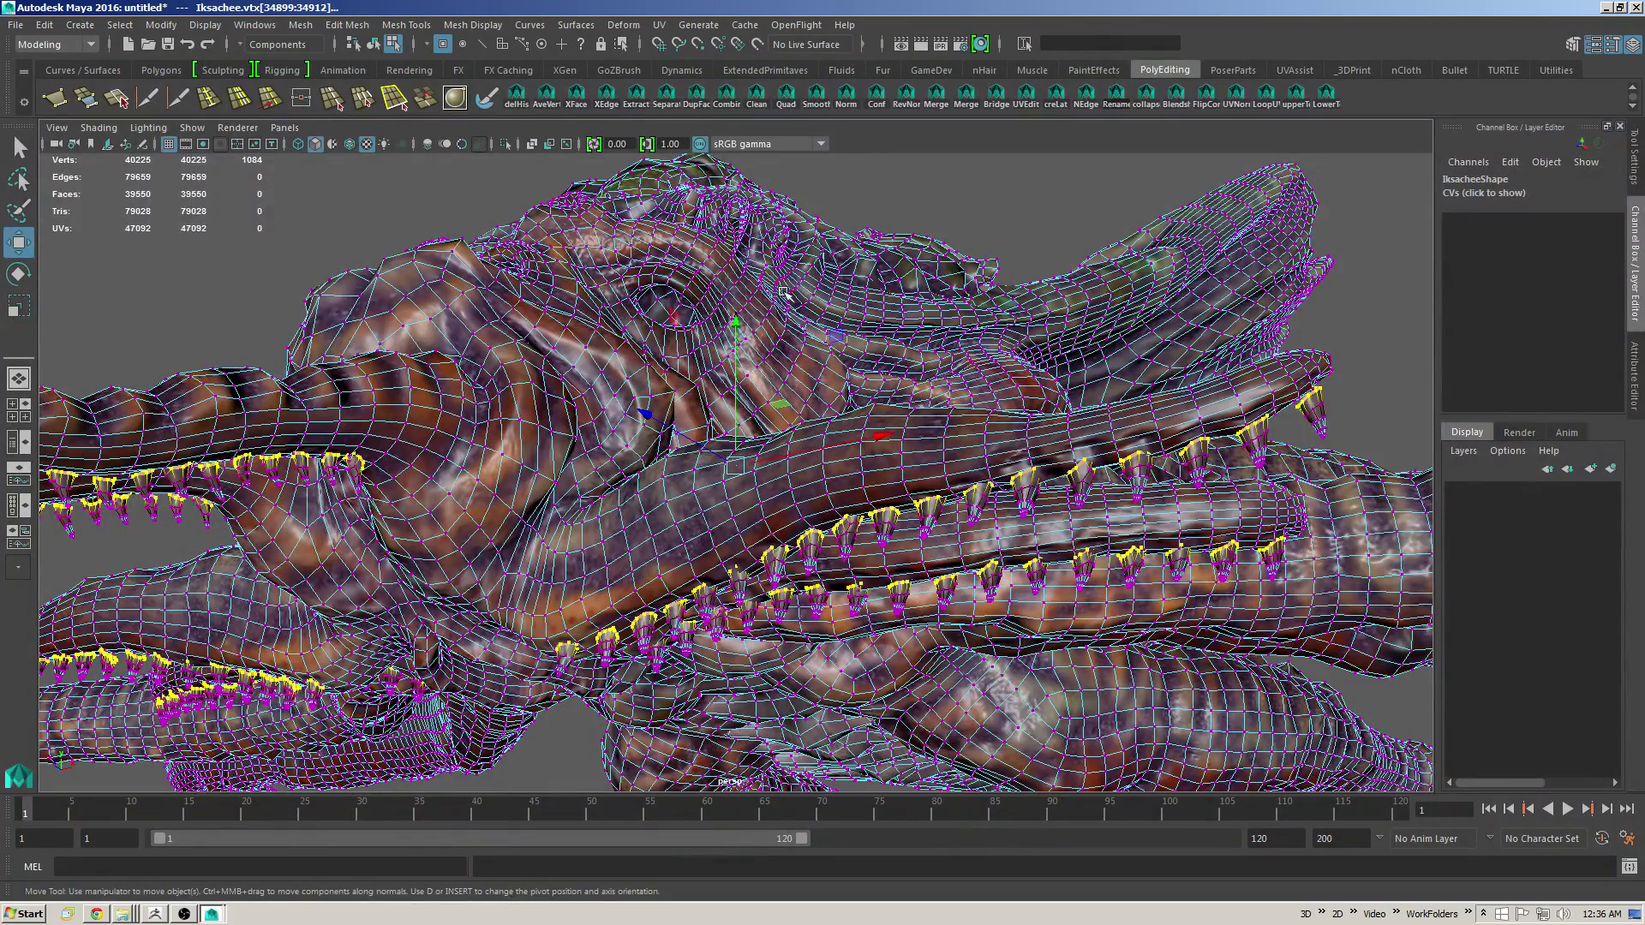
{"action": "key", "text": "b"}
{"action": "left_click_drag", "start_coordinate": [793, 292], "coordinate": [818, 284]}
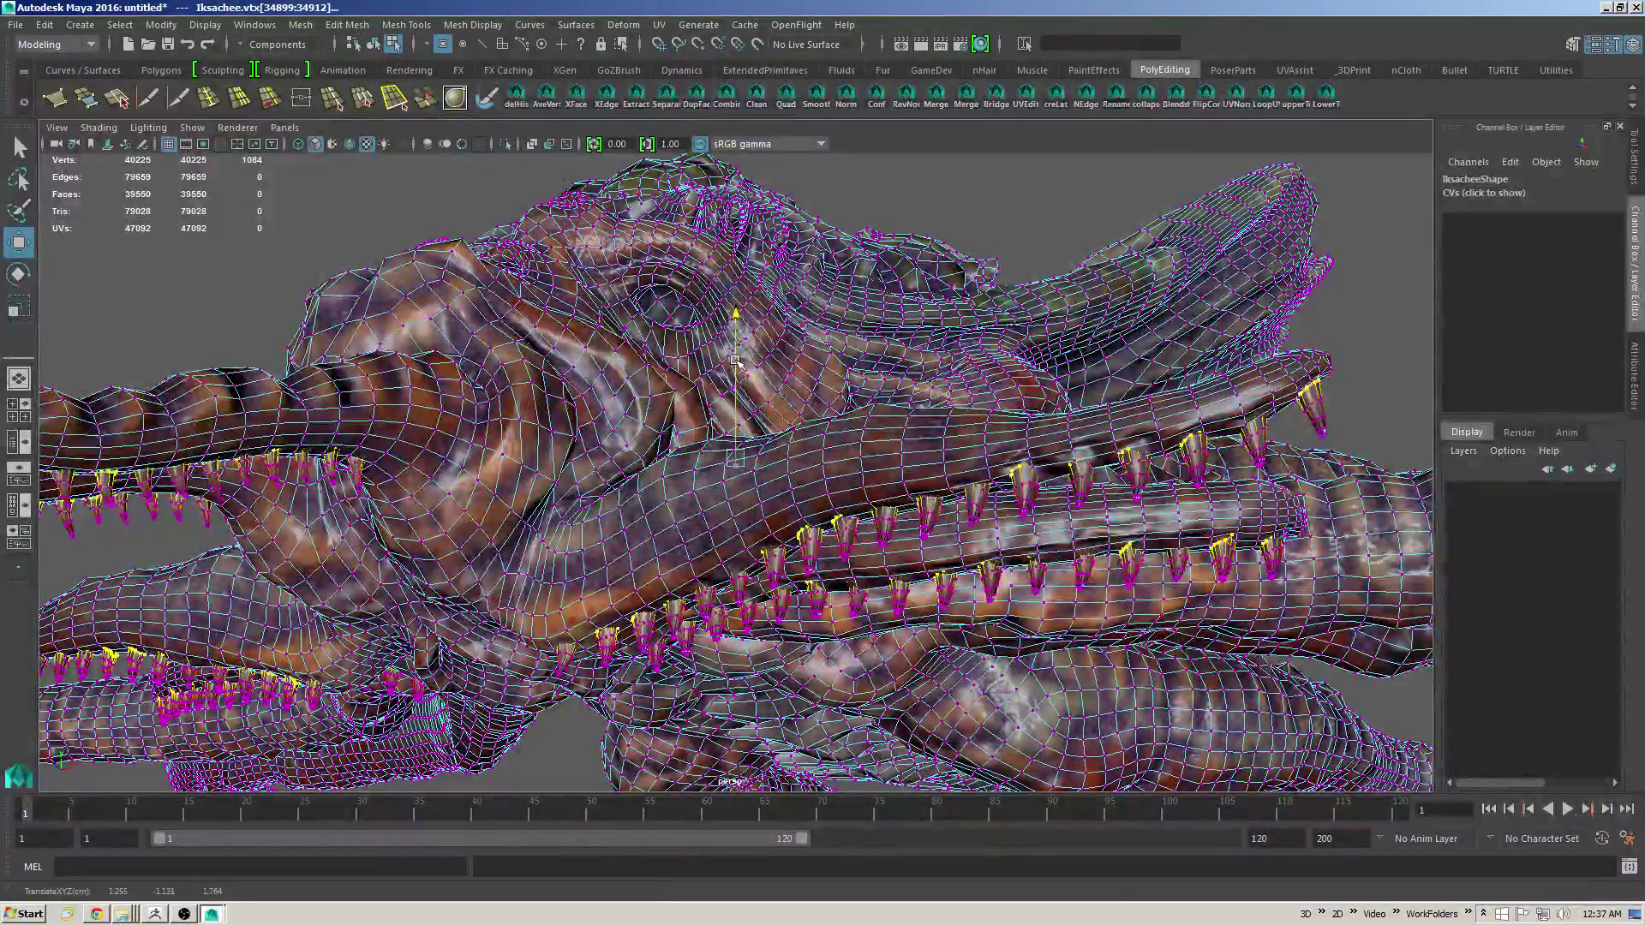
{"action": "left_click_drag", "start_coordinate": [738, 353], "coordinate": [734, 358]}
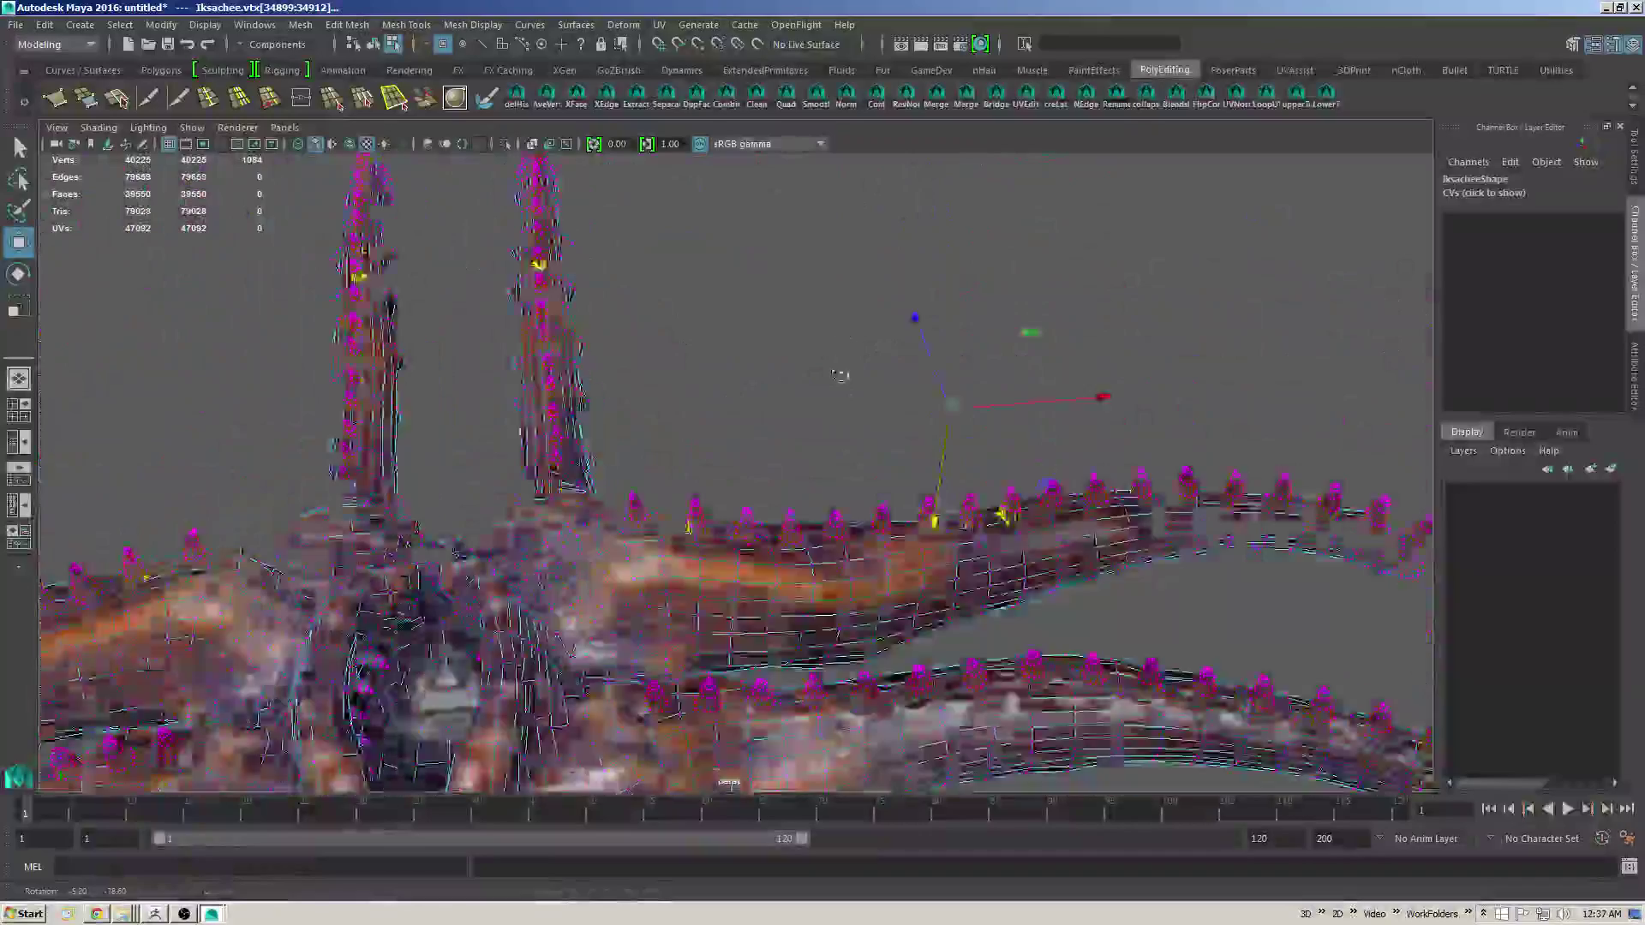
Step: Raise the base vertices of the teeth at the two front tentacle tips into the surface and rescale them
{"action": "left_click_drag", "start_coordinate": [840, 375], "coordinate": [641, 634], "text": "alt"}
{"action": "left_click_drag", "start_coordinate": [814, 583], "coordinate": [555, 593], "text": "alt"}
{"action": "left_click_drag", "start_coordinate": [614, 524], "coordinate": [668, 546], "text": "alt"}
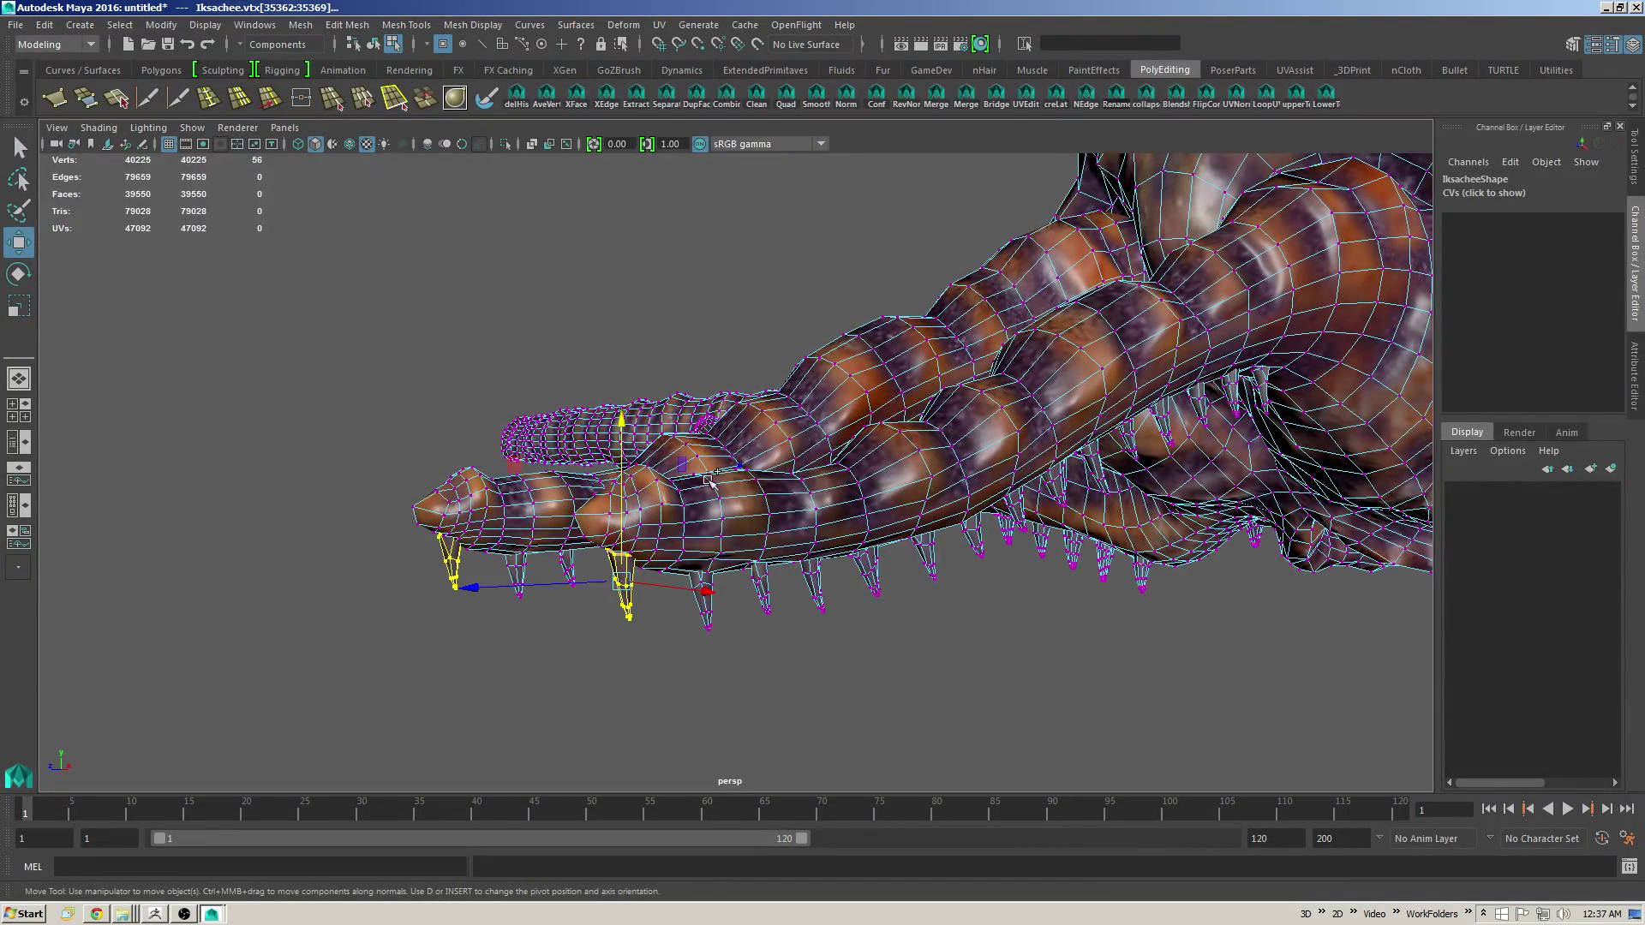
{"action": "key", "text": "ctrl+z"}
{"action": "left_click_drag", "start_coordinate": [703, 482], "coordinate": [619, 478], "text": "alt"}
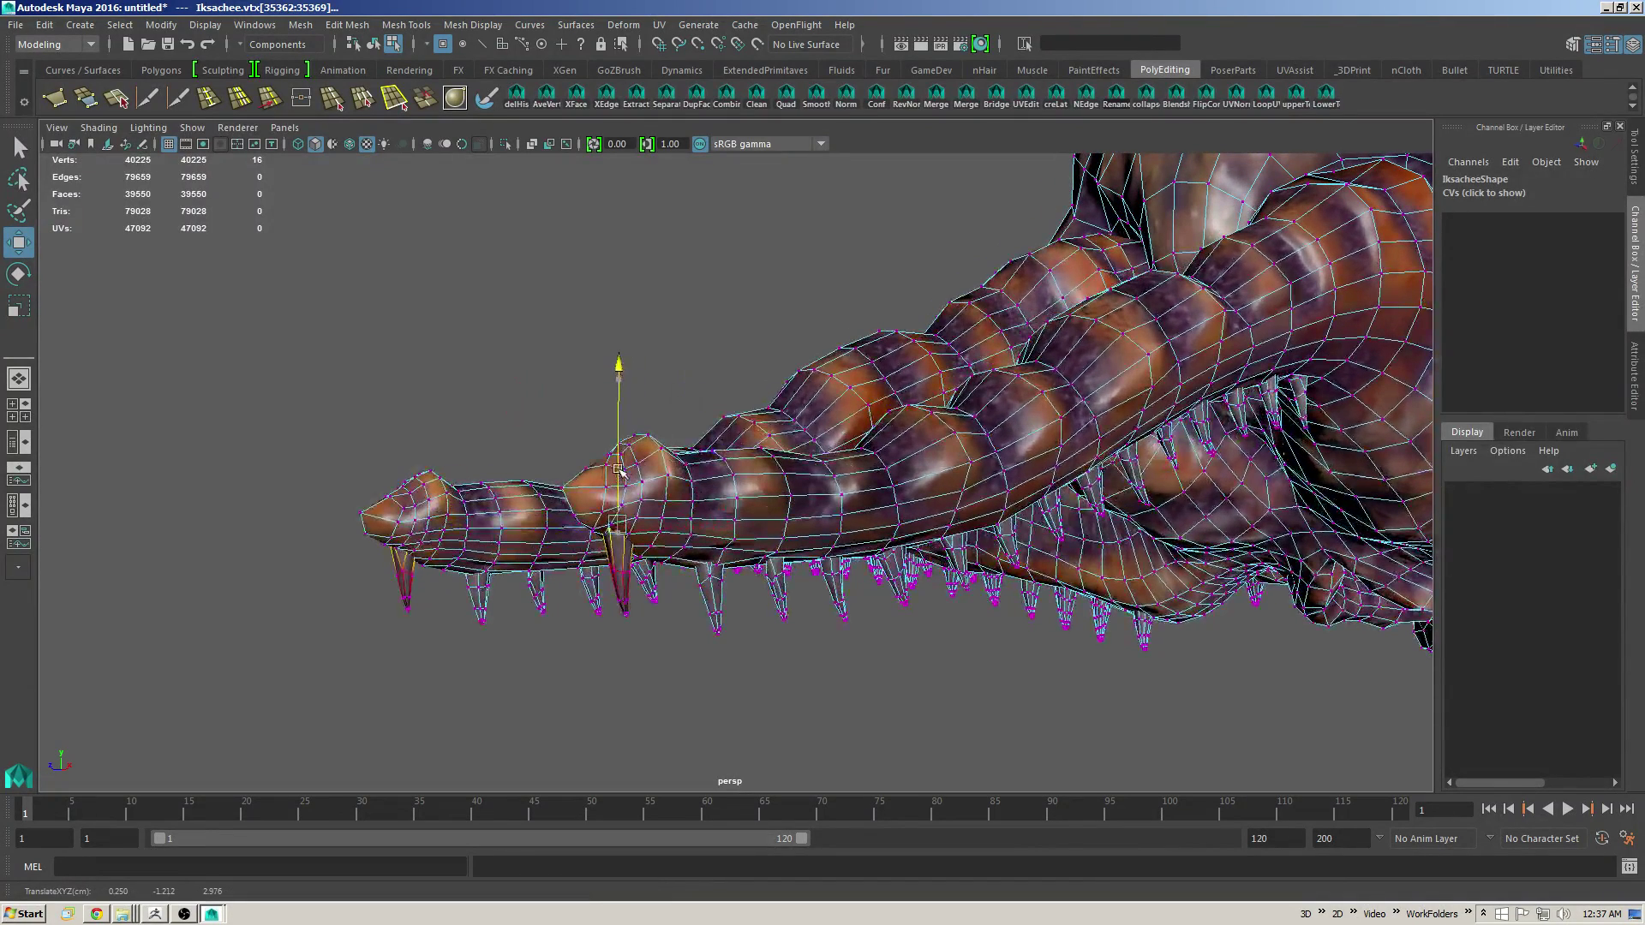
{"action": "key", "text": "r"}
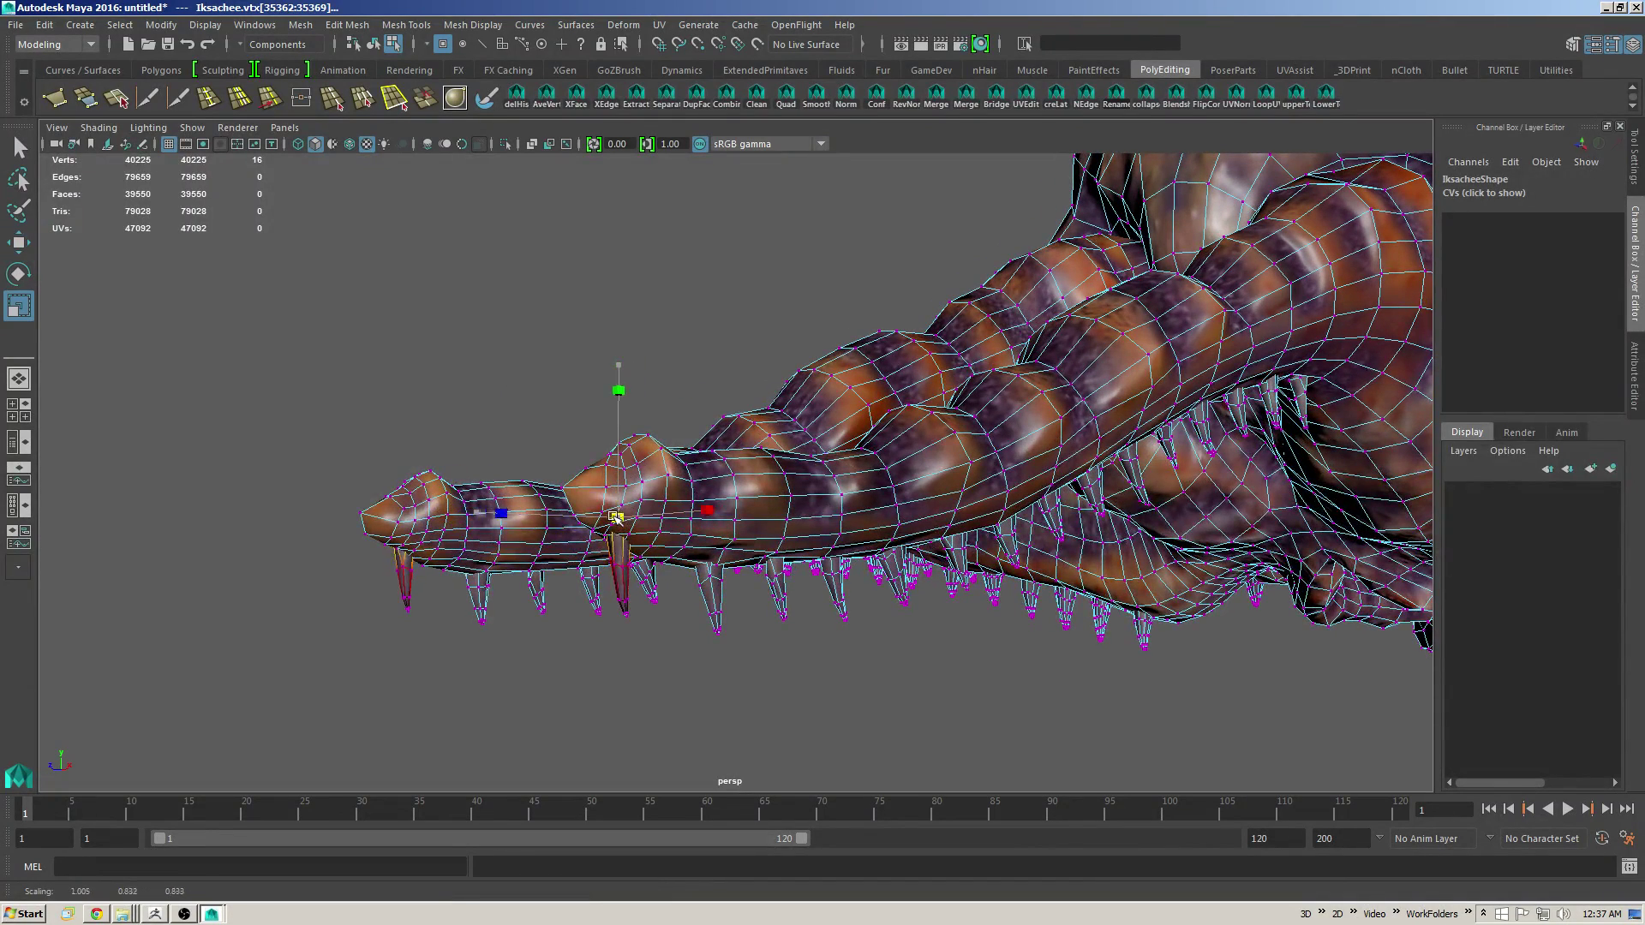
Step: Reposition the base vertices of the end tooth on the smooth mouth tentacle so they sit against its tip
{"action": "right_click_drag", "start_coordinate": [1013, 477], "coordinate": [908, 459], "text": "alt"}
{"action": "left_click_drag", "start_coordinate": [1139, 428], "coordinate": [888, 550], "text": "alt"}
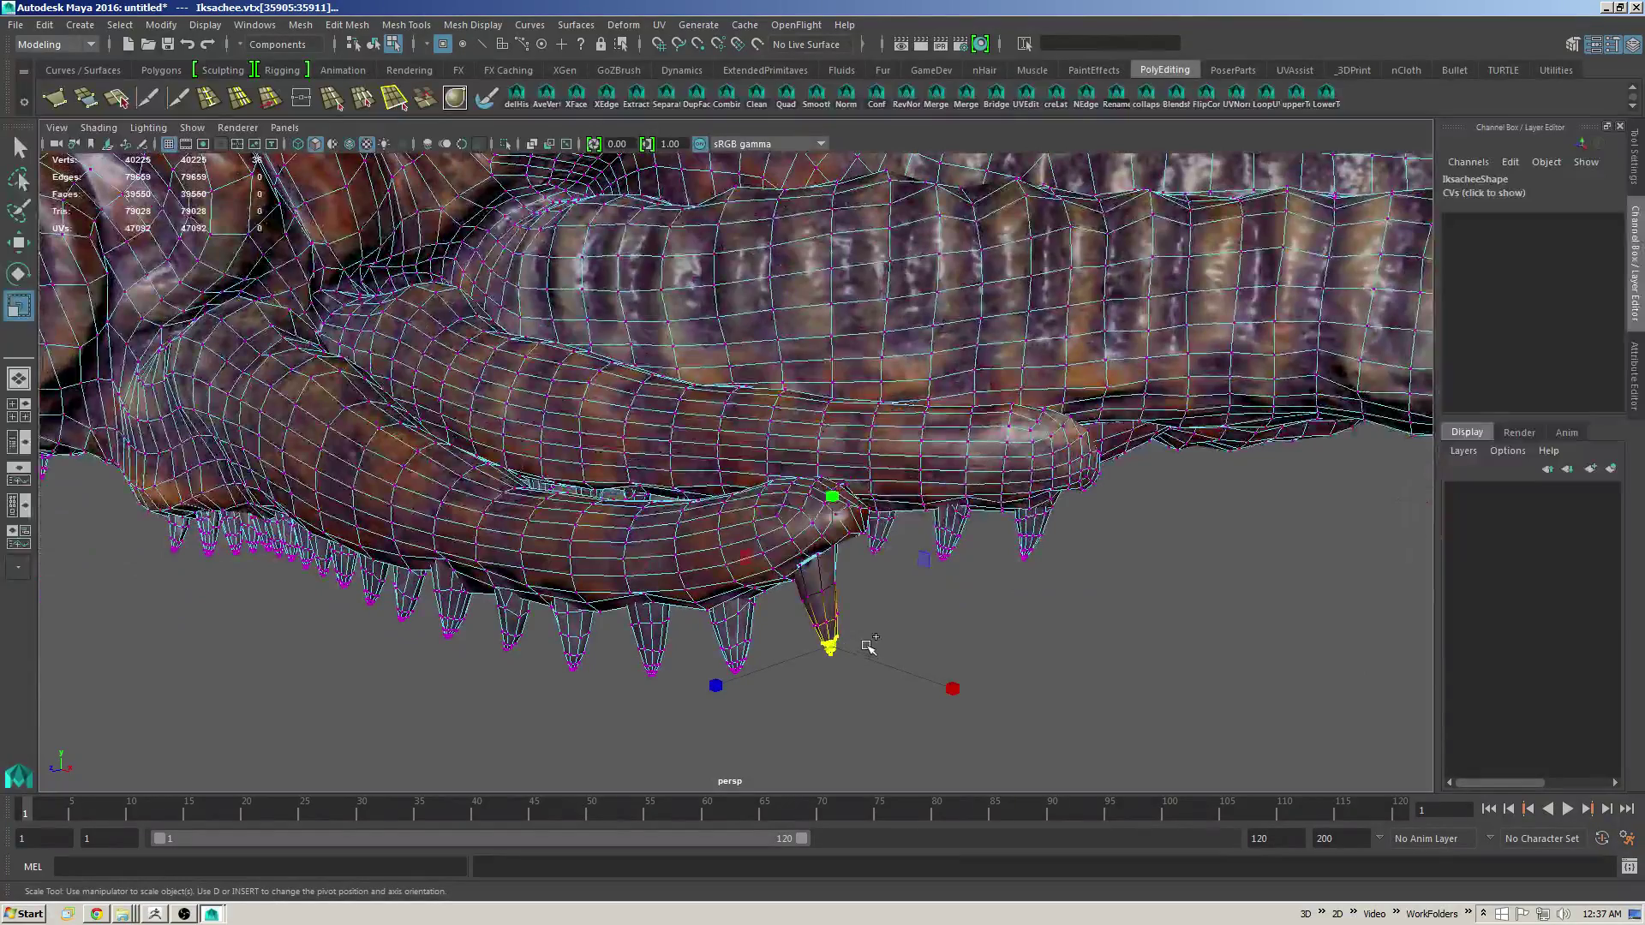
{"action": "key", "text": "w"}
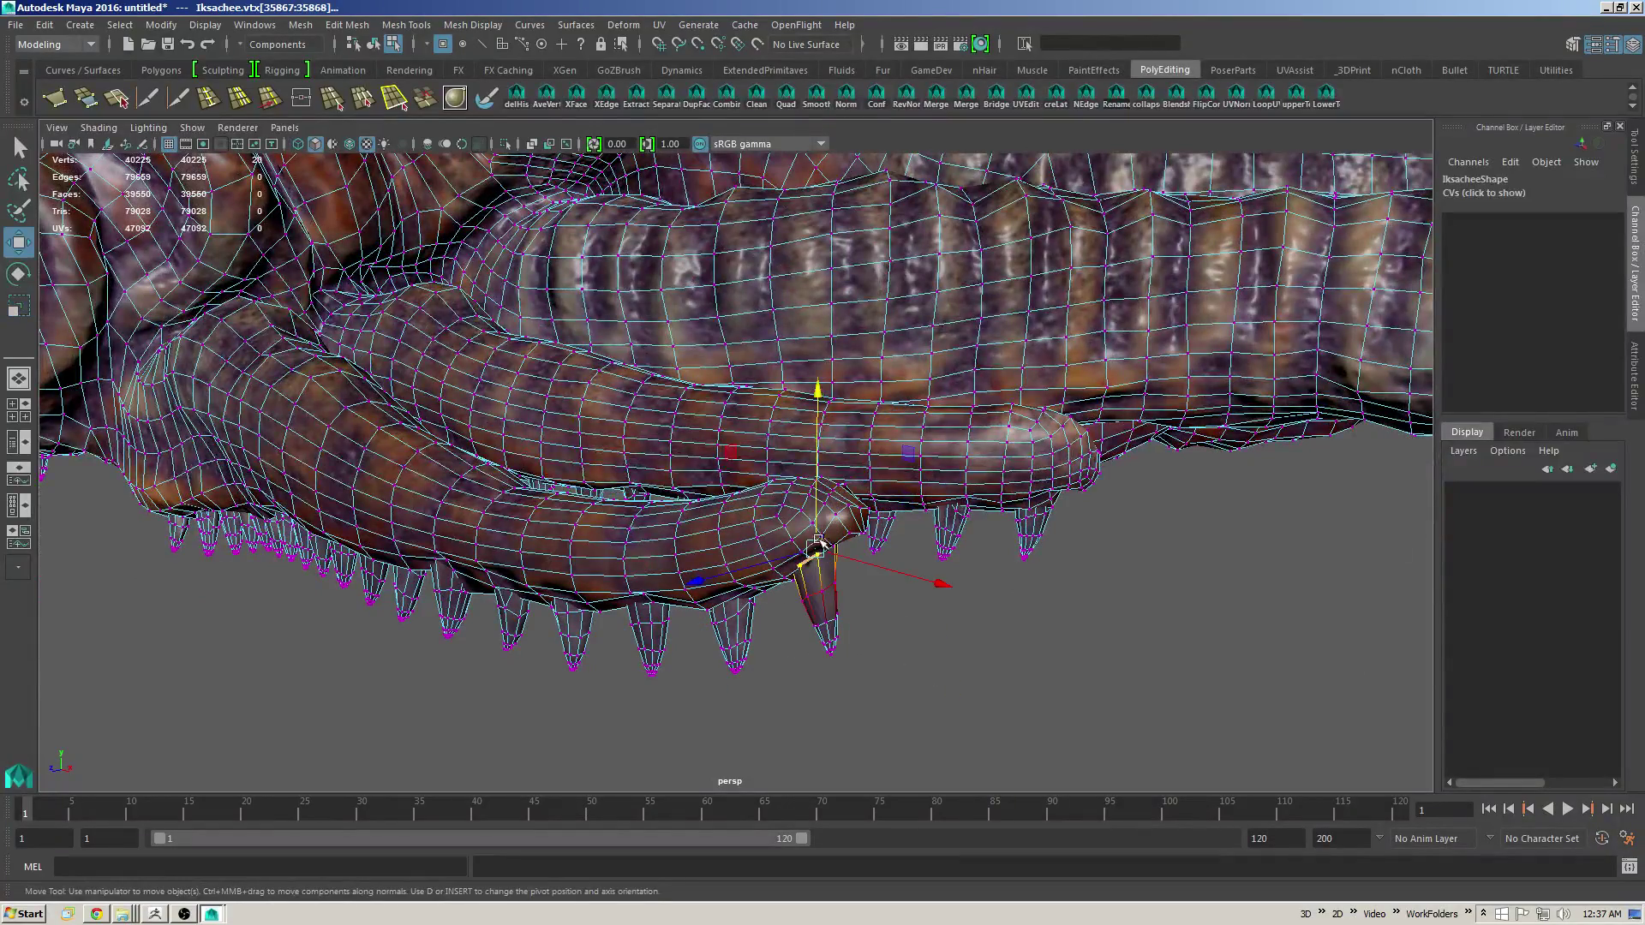
{"action": "left_click_drag", "start_coordinate": [827, 548], "coordinate": [812, 542]}
Step: Shift the tooth bases on one half of the central mouth up into the gum
{"action": "left_click_drag", "start_coordinate": [901, 508], "coordinate": [970, 421], "text": "alt"}
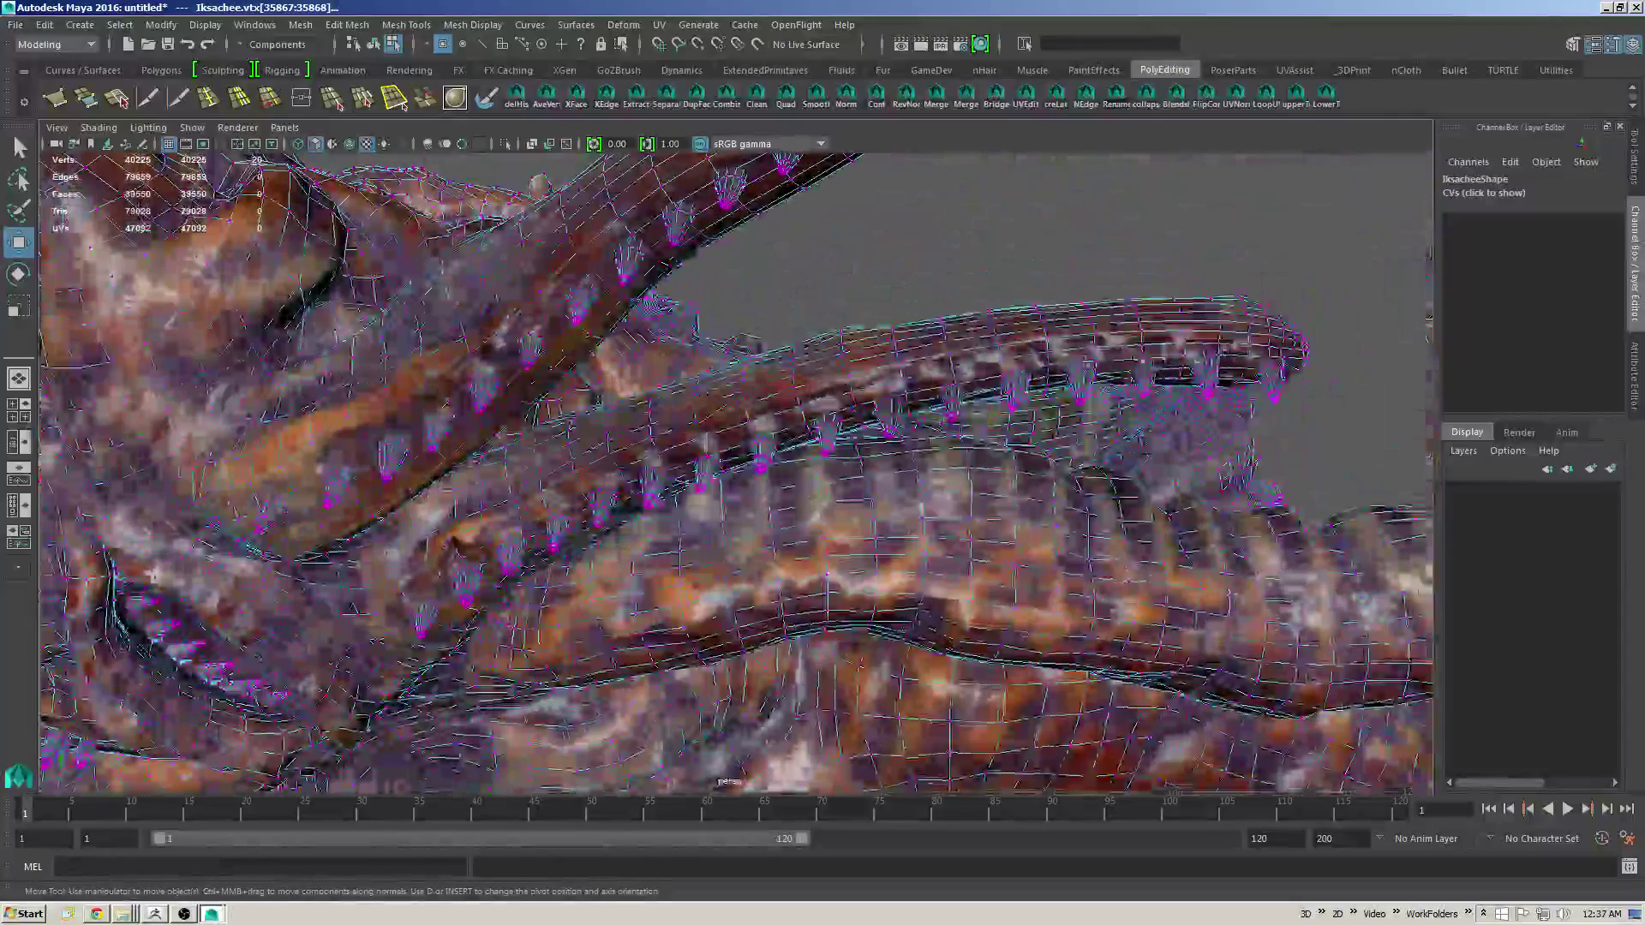
{"action": "left_click_drag", "start_coordinate": [499, 567], "coordinate": [577, 430], "text": "alt"}
{"action": "middle_click_drag", "start_coordinate": [577, 429], "coordinate": [1064, 374], "text": "alt"}
{"action": "left_click_drag", "start_coordinate": [1064, 374], "coordinate": [958, 456], "text": "alt"}
{"action": "left_click_drag", "start_coordinate": [906, 521], "coordinate": [939, 557]}
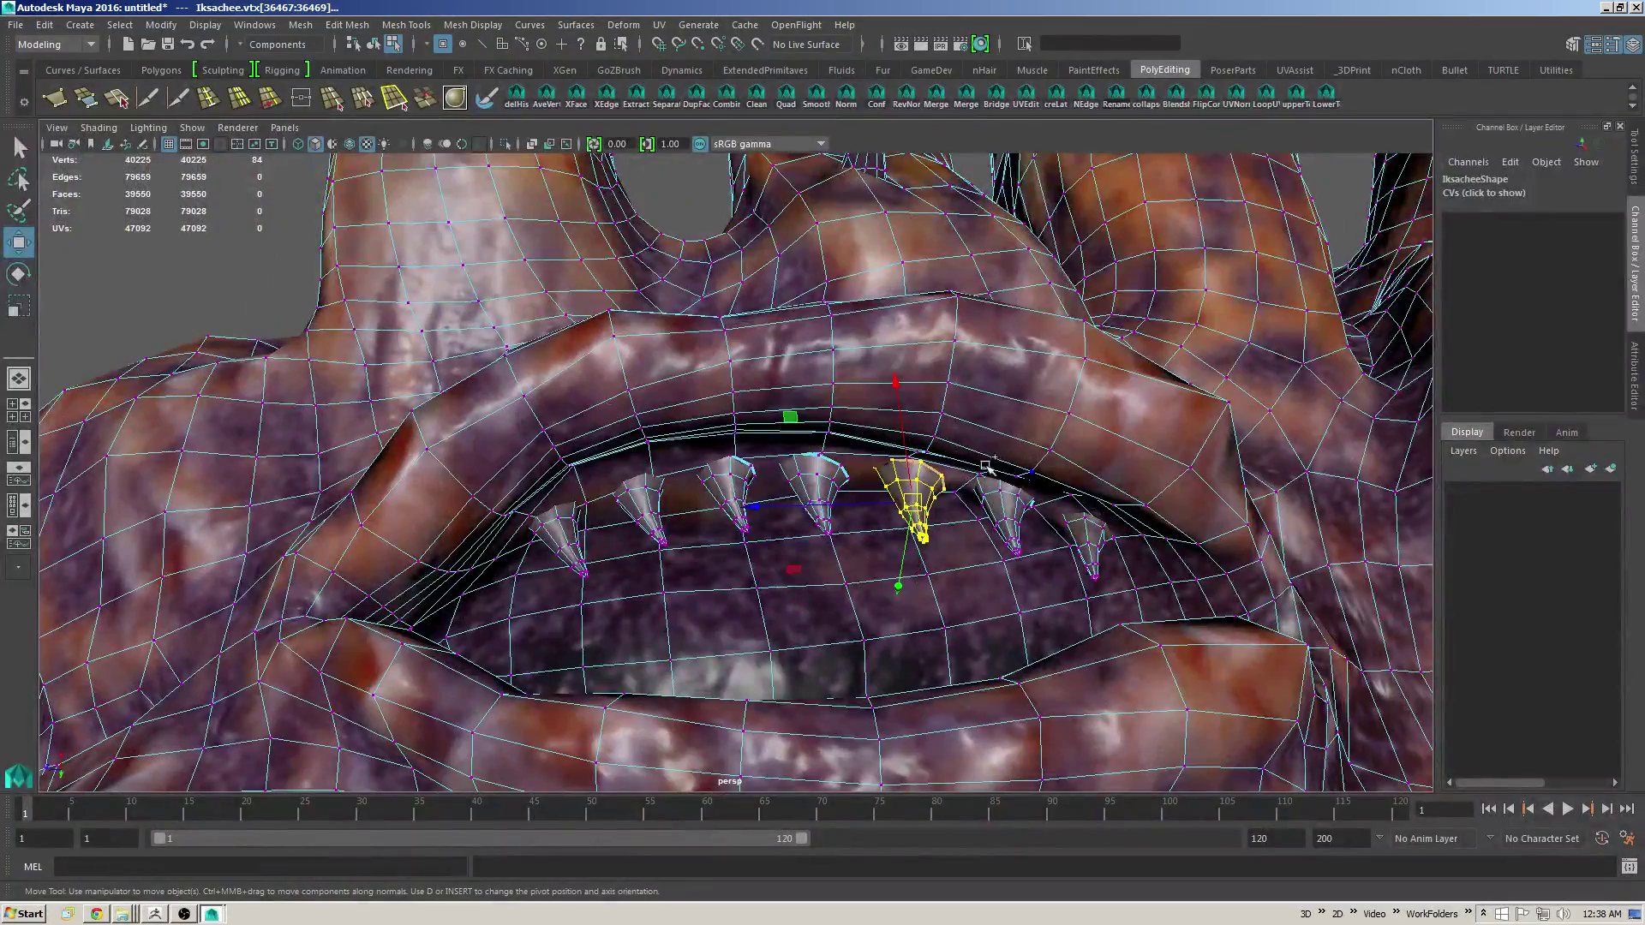
{"action": "left_click_drag", "start_coordinate": [975, 464], "coordinate": [876, 565], "text": "shift"}
{"action": "left_click_drag", "start_coordinate": [965, 470], "coordinate": [1000, 461], "text": "alt"}
{"action": "left_click", "coordinate": [1007, 517]}
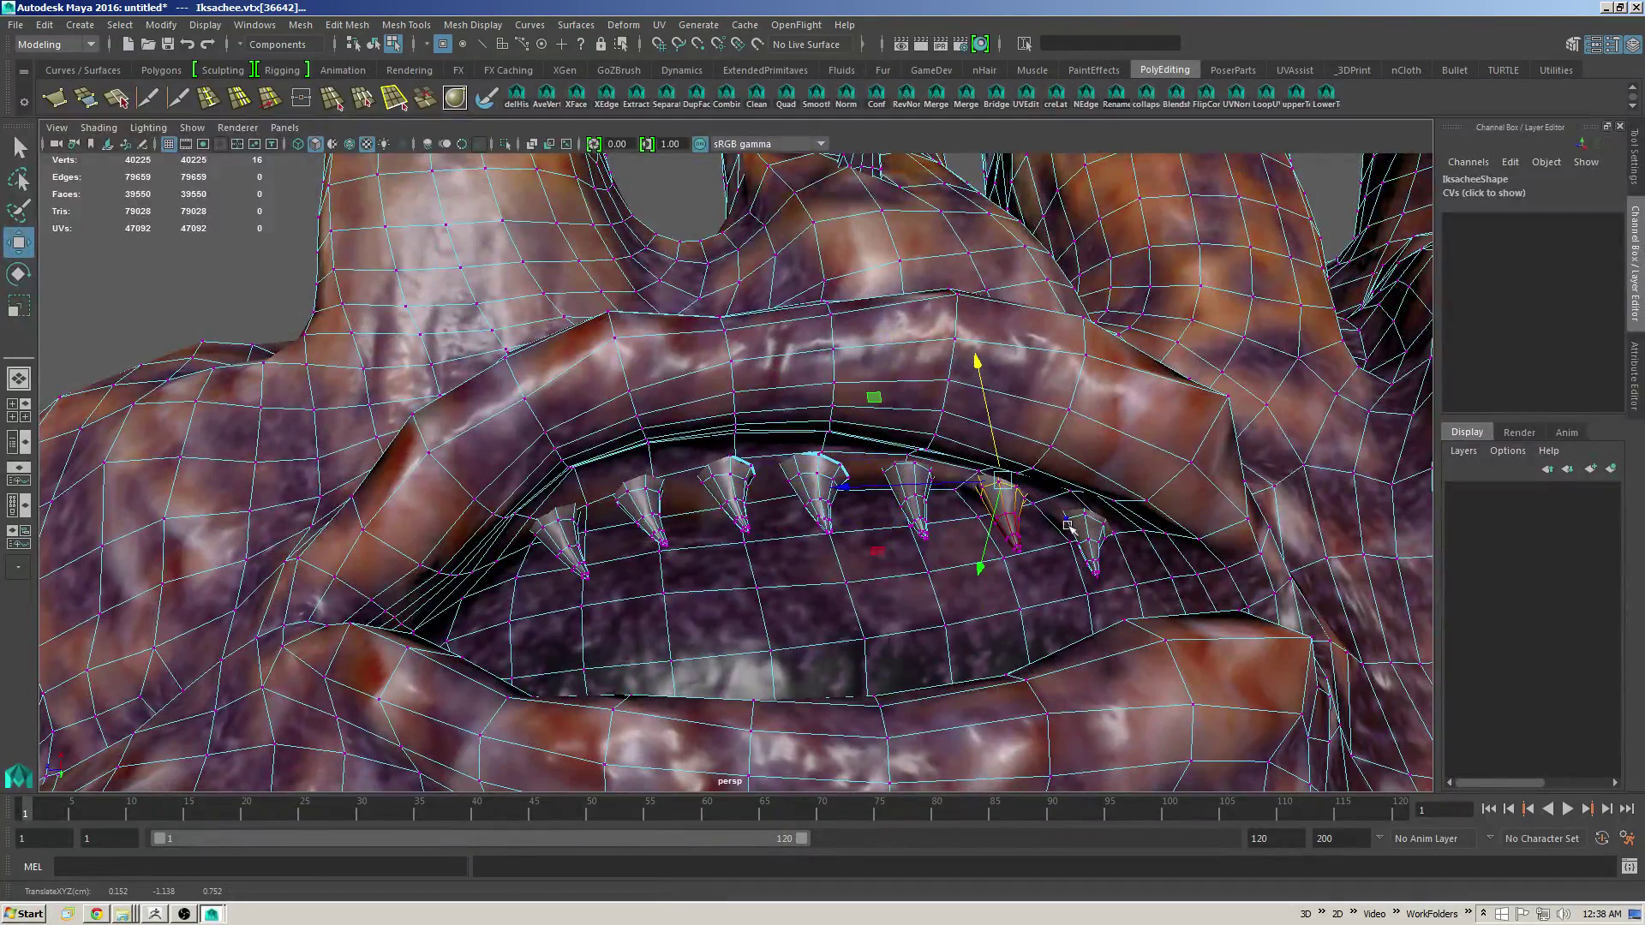
Step: Nudge the base vertices of the middle tooth and the remaining teeth of the central mouth into the gum
{"action": "left_click_drag", "start_coordinate": [805, 473], "coordinate": [808, 465], "text": "alt"}
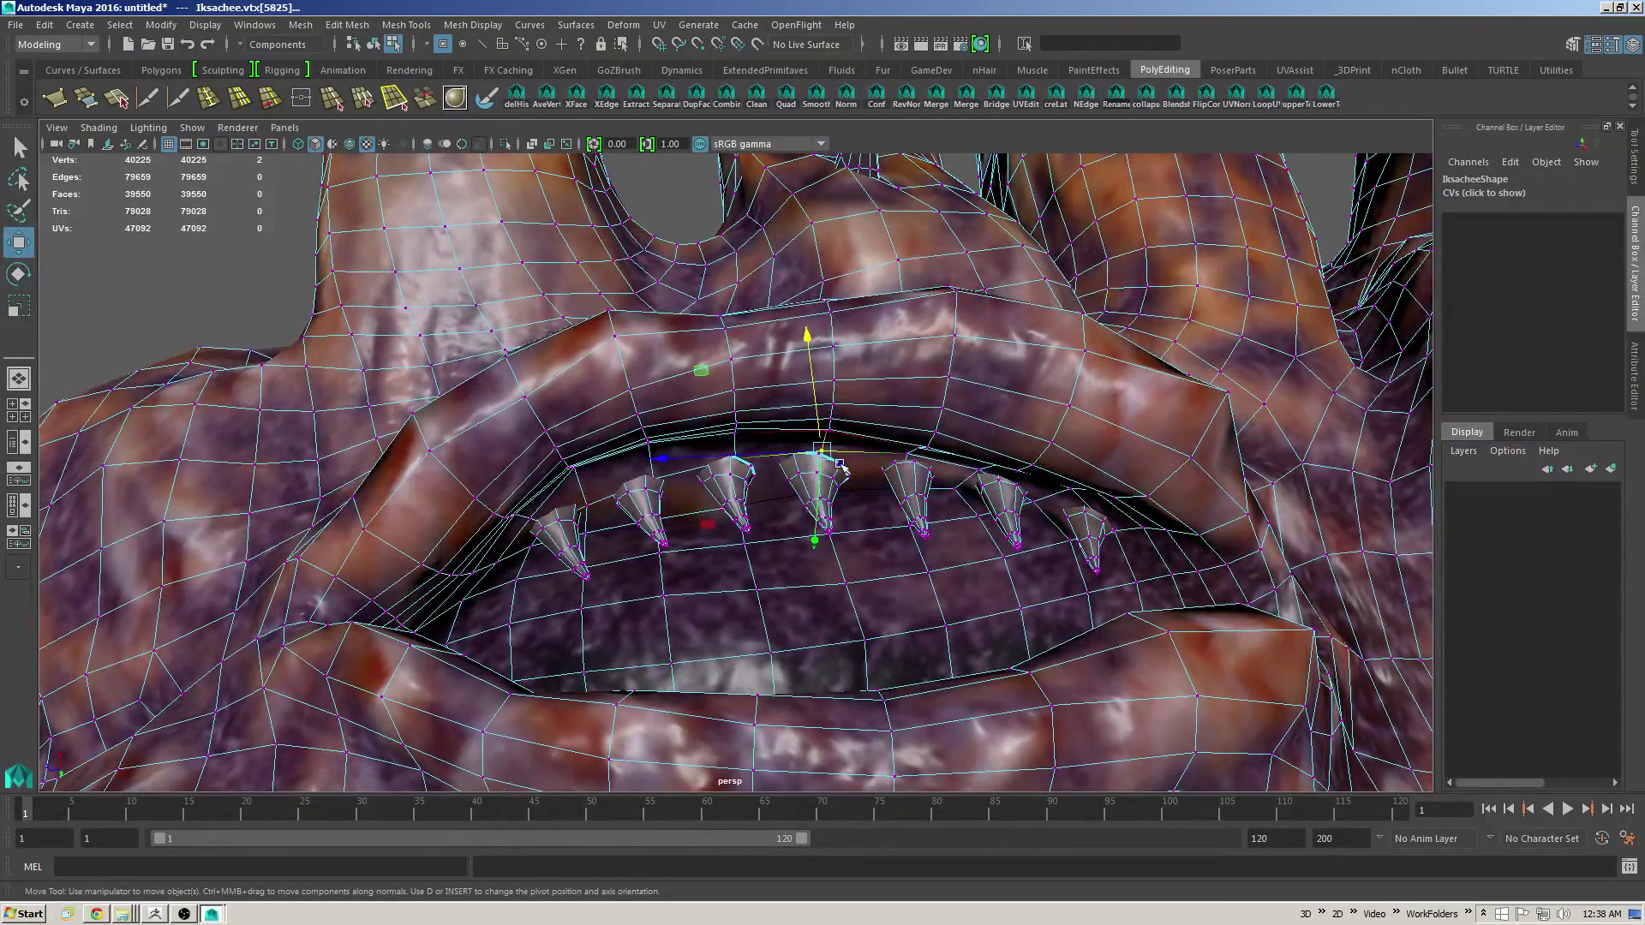
{"action": "left_click_drag", "start_coordinate": [815, 445], "coordinate": [809, 436]}
{"action": "left_click", "coordinate": [736, 476]}
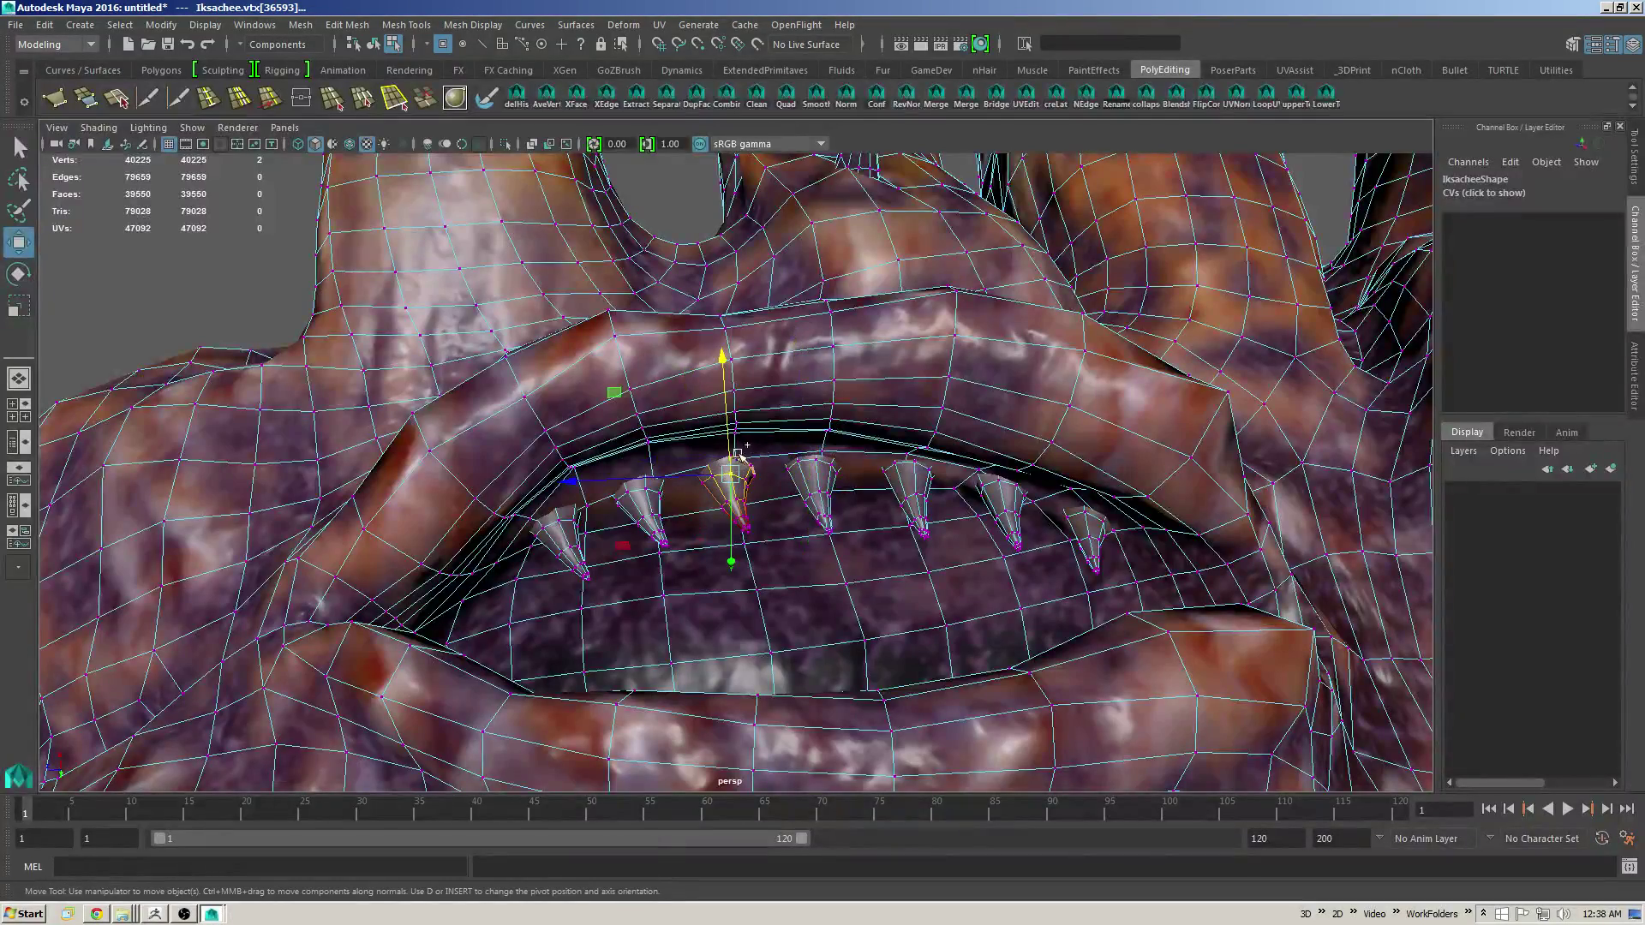
{"action": "left_click_drag", "start_coordinate": [719, 443], "coordinate": [667, 457], "text": "alt"}
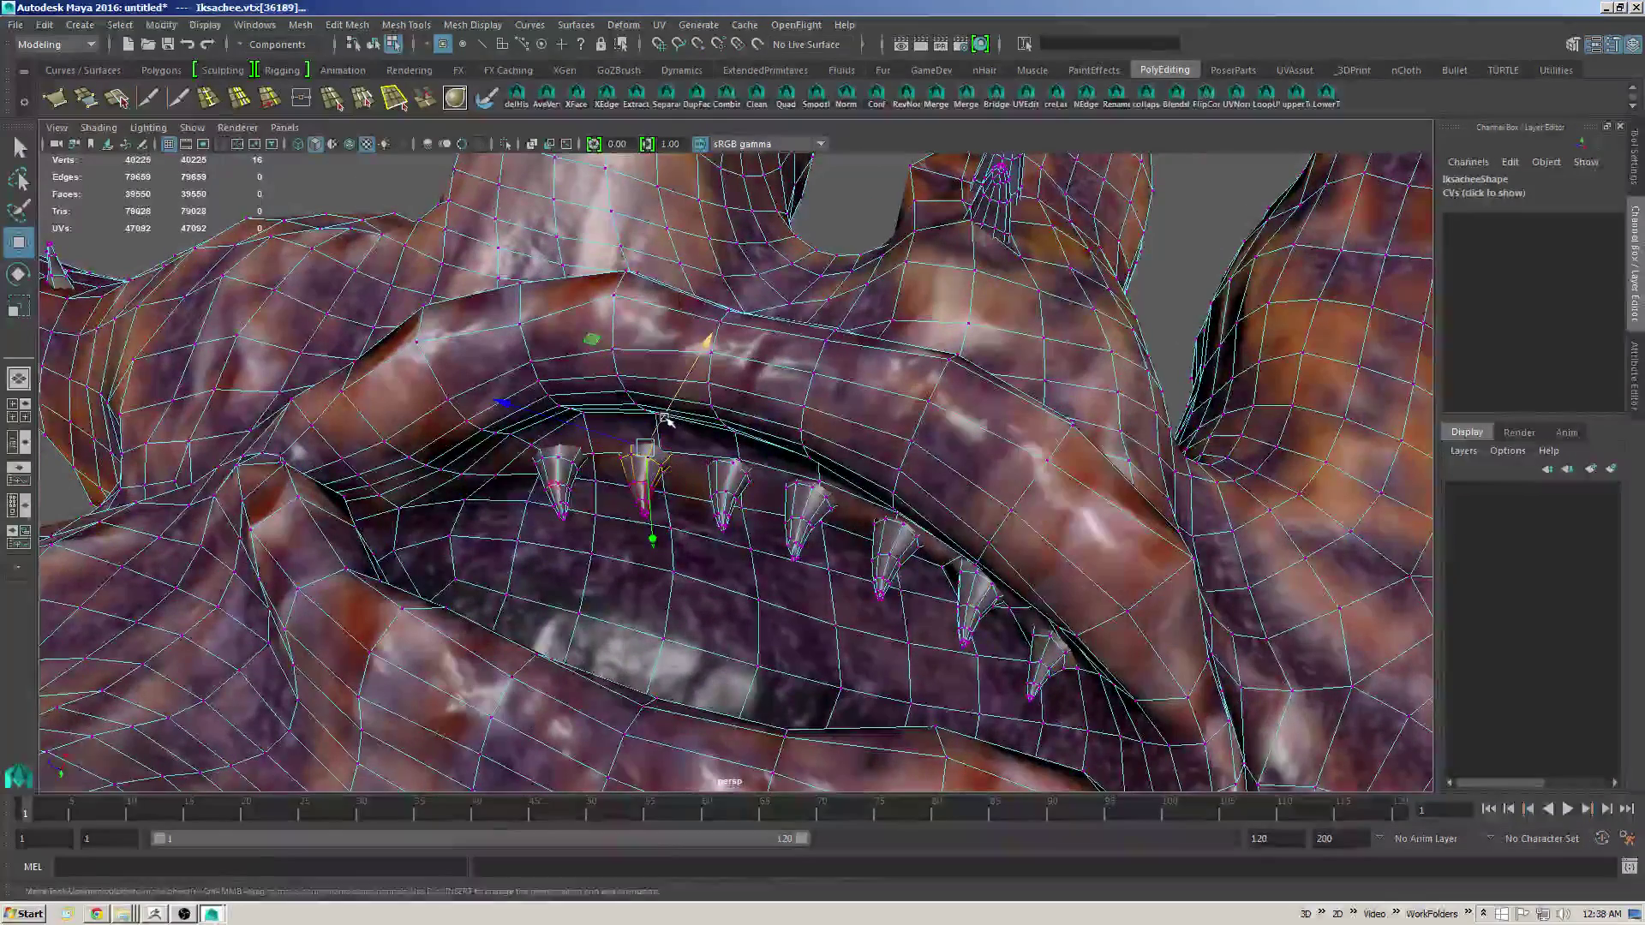
{"action": "mouse_move", "coordinate": [702, 408]}
{"action": "left_mouse_down", "text": "alt"}
{"action": "mouse_move", "coordinate": [679, 431]}
{"action": "mouse_move", "coordinate": [677, 405]}
{"action": "left_mouse_up", "text": "alt"}
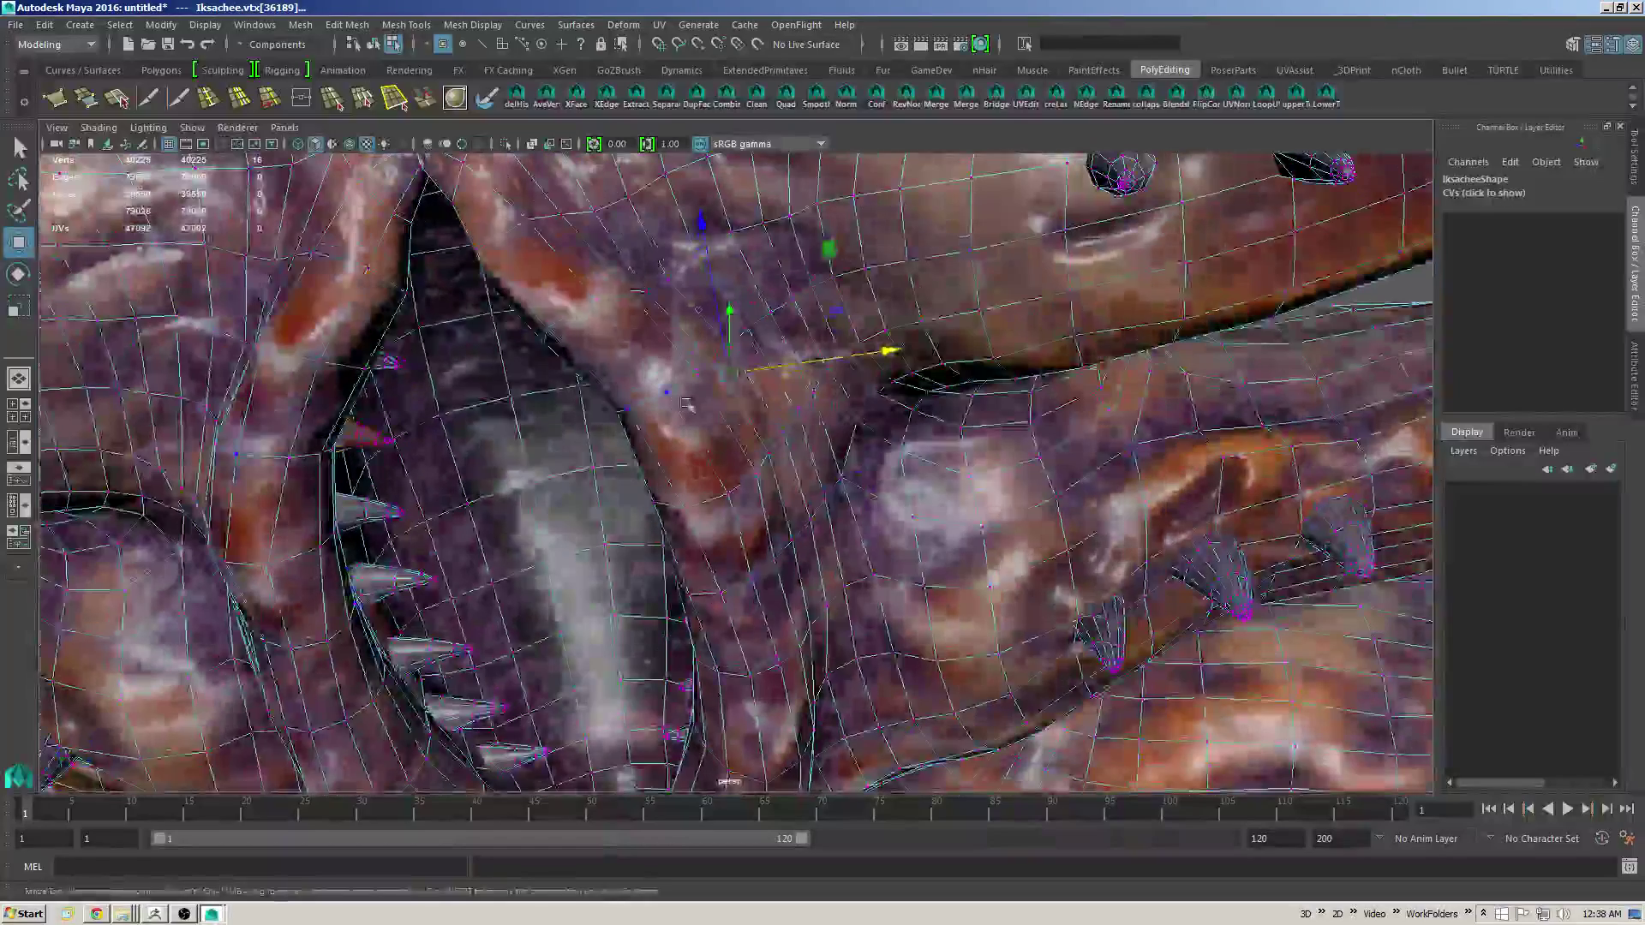
Step: Return the creature to object mode, deselect it and view it as a whole
{"action": "key", "text": "F8"}
{"action": "key", "text": "f"}
{"action": "left_click_drag", "start_coordinate": [802, 442], "coordinate": [980, 474], "text": "alt"}
{"action": "left_click", "coordinate": [995, 375]}
{"action": "right_click_drag", "start_coordinate": [980, 474], "coordinate": [1183, 547], "text": "alt"}
{"action": "left_click_drag", "start_coordinate": [1183, 547], "coordinate": [1071, 404], "text": "alt"}
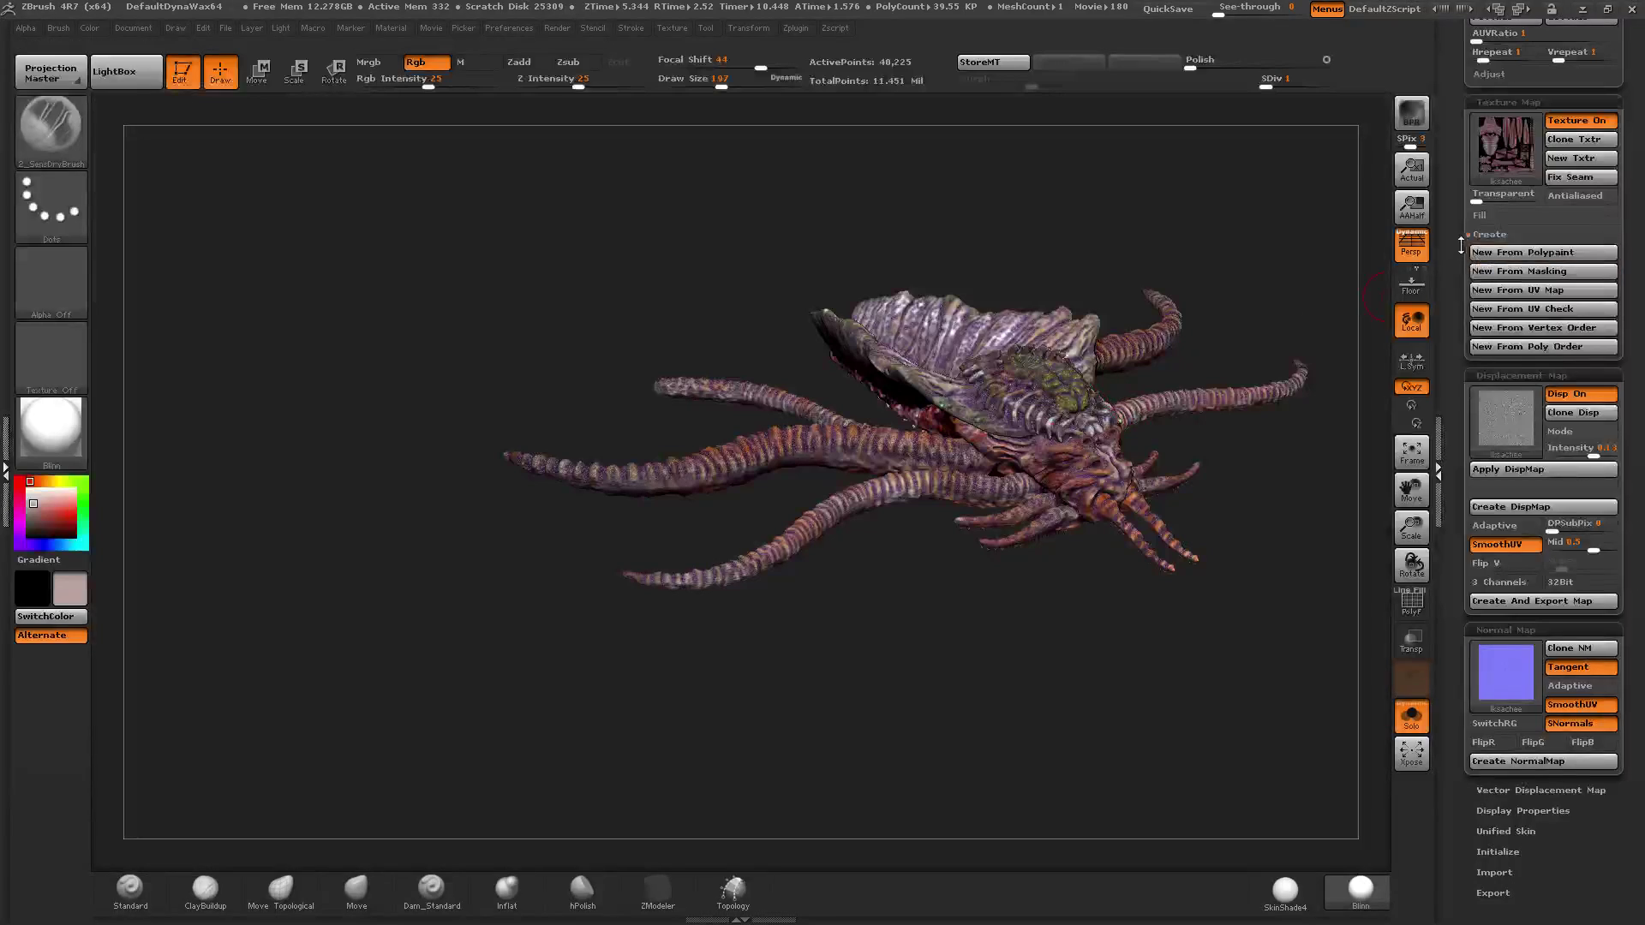
Step: Switch to ZBrush, activate and frame the Eyes subtool, and set the draw size to 78
{"action": "left_click_drag", "start_coordinate": [1447, 273], "coordinate": [1456, 416]}
{"action": "scroll", "coordinate": [1452, 328], "scroll_direction": "up", "scroll_amount": 5}
{"action": "key", "text": "f"}
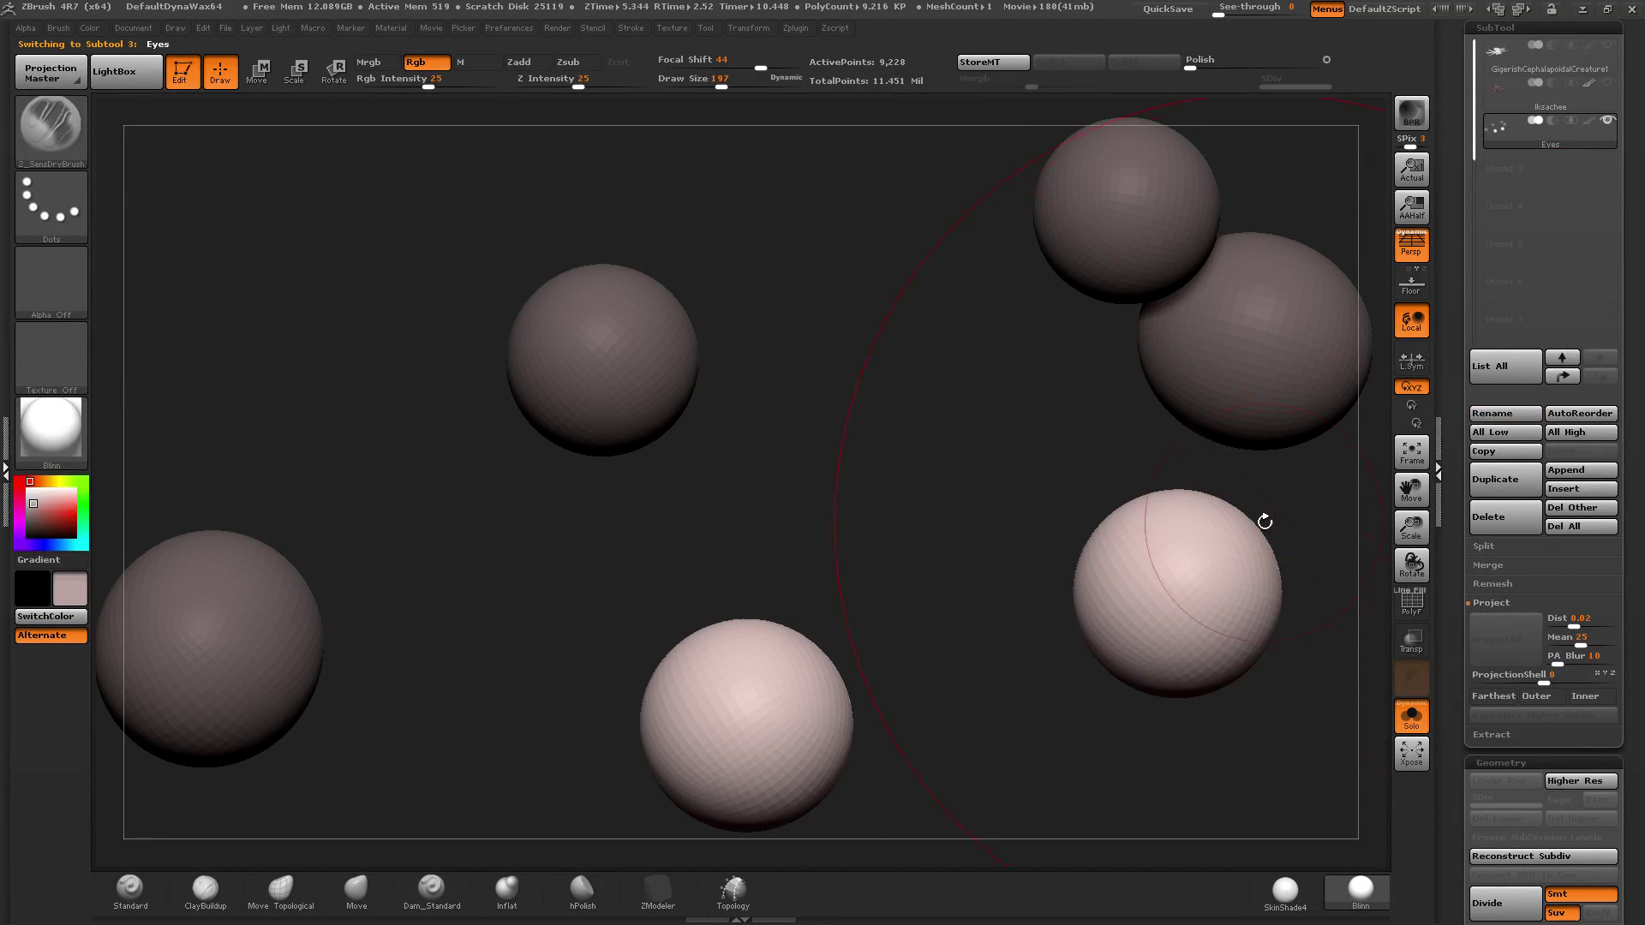
{"action": "right_click_drag", "start_coordinate": [1099, 473], "coordinate": [1059, 416], "text": "ctrl"}
{"action": "left_click_drag", "start_coordinate": [722, 80], "coordinate": [699, 80]}
{"action": "mouse_move", "coordinate": [858, 266]}
{"action": "left_mouse_down"}
{"action": "mouse_move", "coordinate": [808, 386]}
{"action": "mouse_move", "coordinate": [911, 334]}
{"action": "mouse_move", "coordinate": [951, 334]}
{"action": "mouse_move", "coordinate": [877, 384]}
{"action": "mouse_move", "coordinate": [845, 342]}
{"action": "mouse_move", "coordinate": [871, 393]}
{"action": "mouse_move", "coordinate": [857, 420]}
{"action": "mouse_move", "coordinate": [876, 432]}
{"action": "left_mouse_up"}
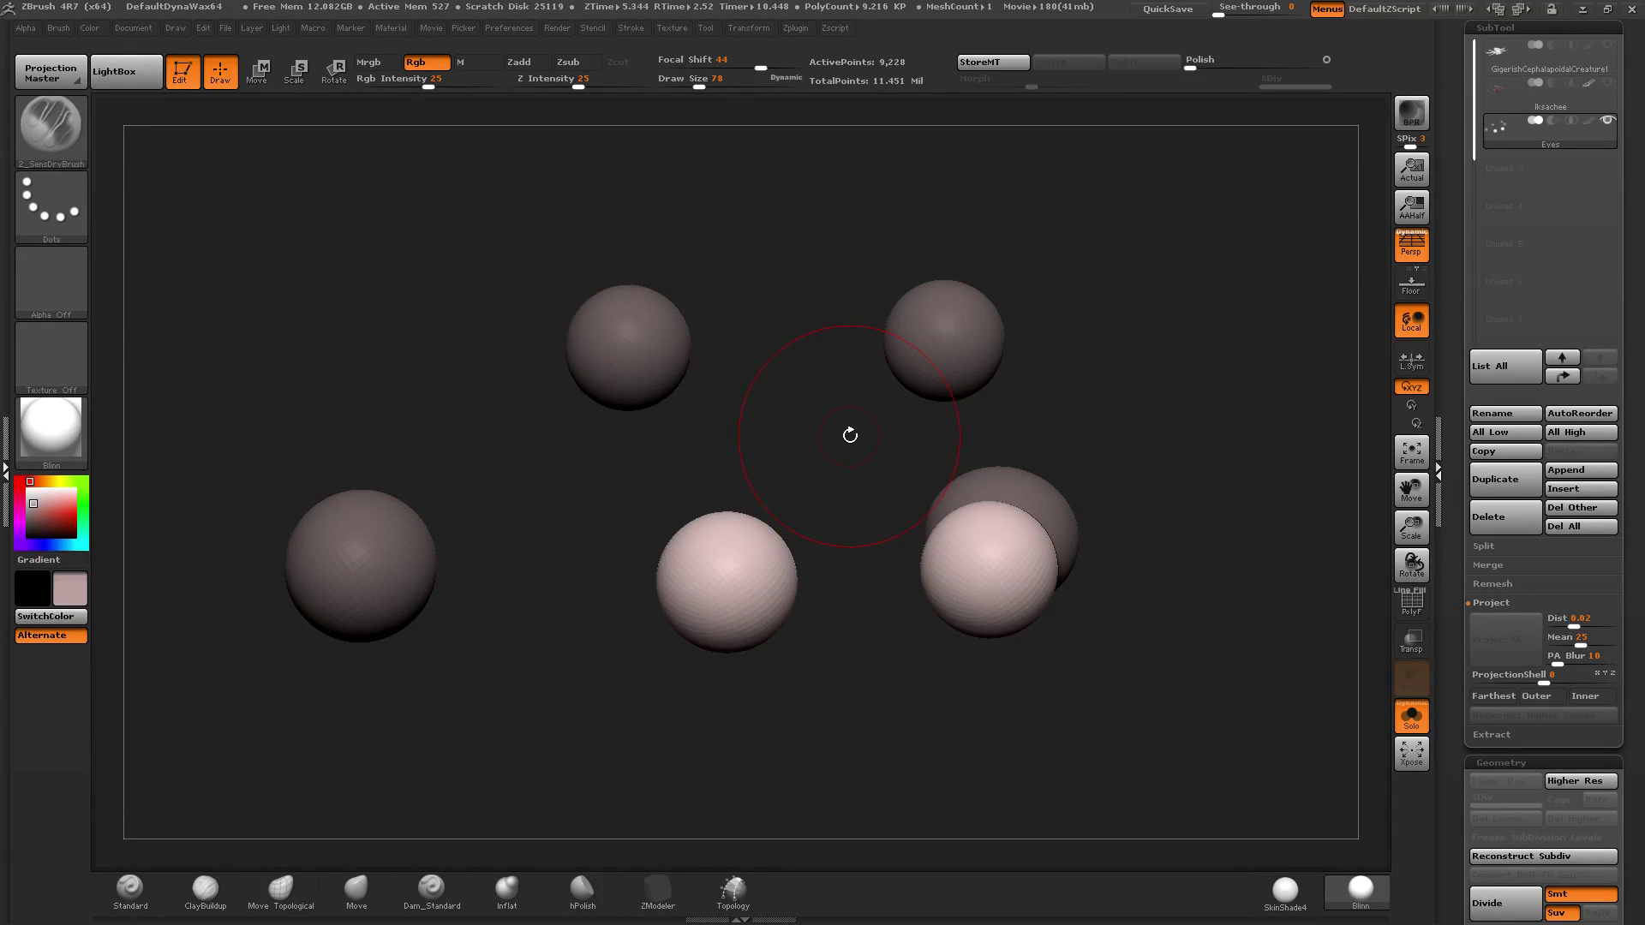
{"action": "left_click_drag", "start_coordinate": [850, 435], "coordinate": [1156, 514]}
Step: Turn off solo display and show the Iksachee subtool together with the eyes
{"action": "left_click", "coordinate": [1411, 715]}
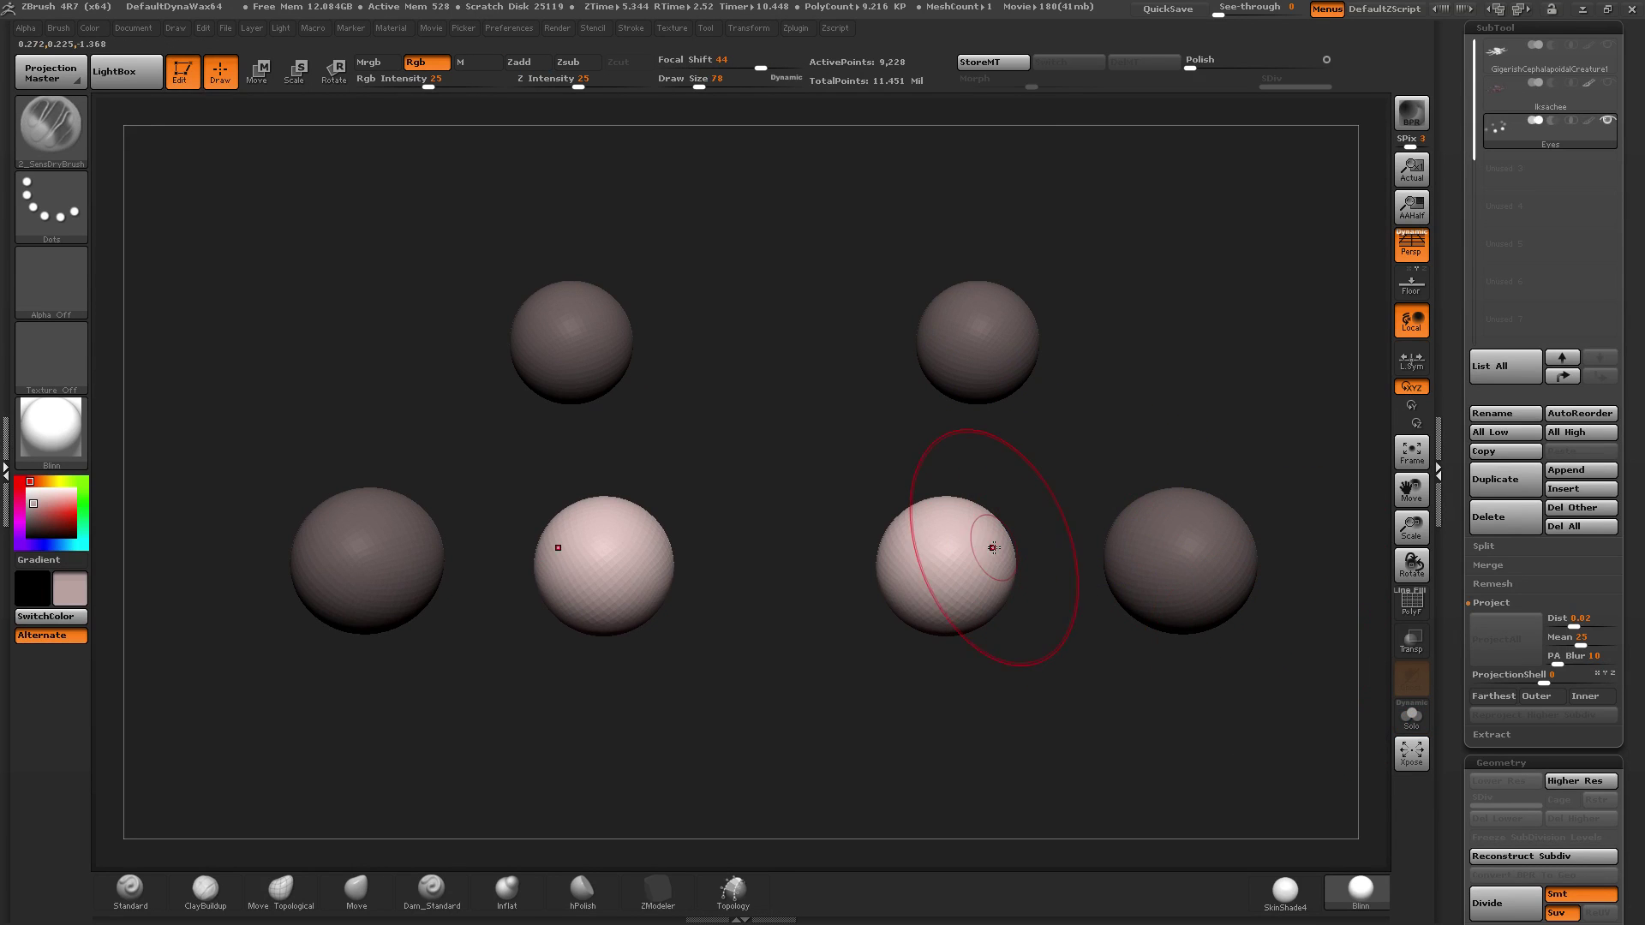
{"action": "left_click_drag", "start_coordinate": [1465, 169], "coordinate": [1465, 319]}
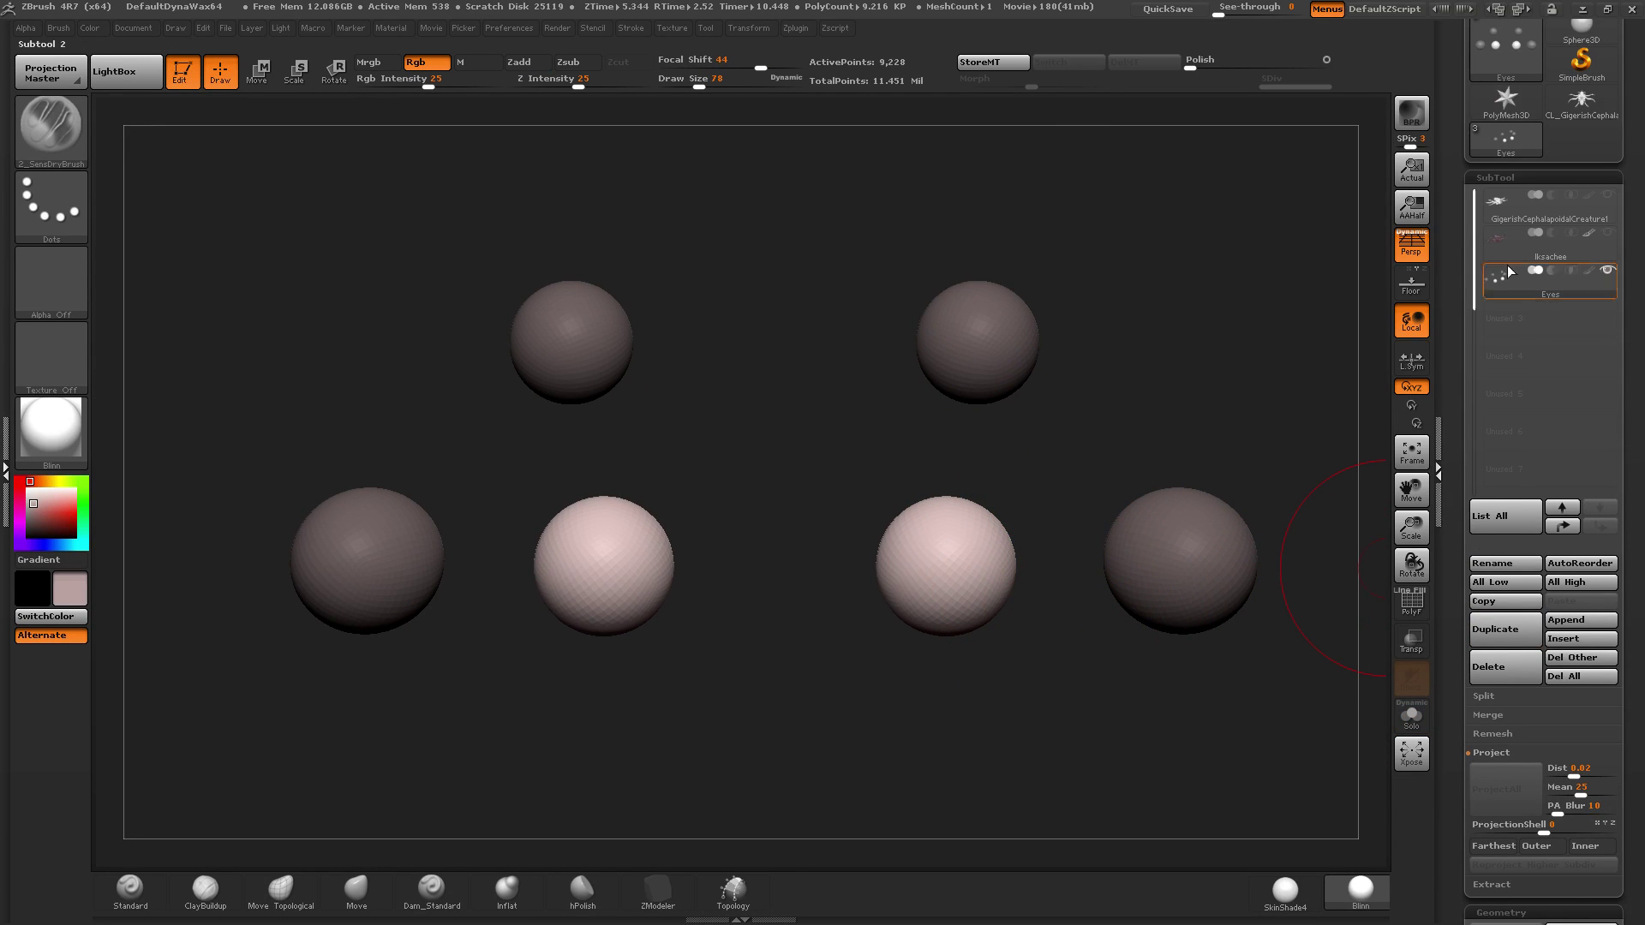
{"action": "left_click", "coordinate": [1607, 232]}
{"action": "right_click_drag", "start_coordinate": [932, 537], "coordinate": [861, 514], "text": "ctrl"}
{"action": "left_click_drag", "start_coordinate": [860, 512], "coordinate": [1071, 458]}
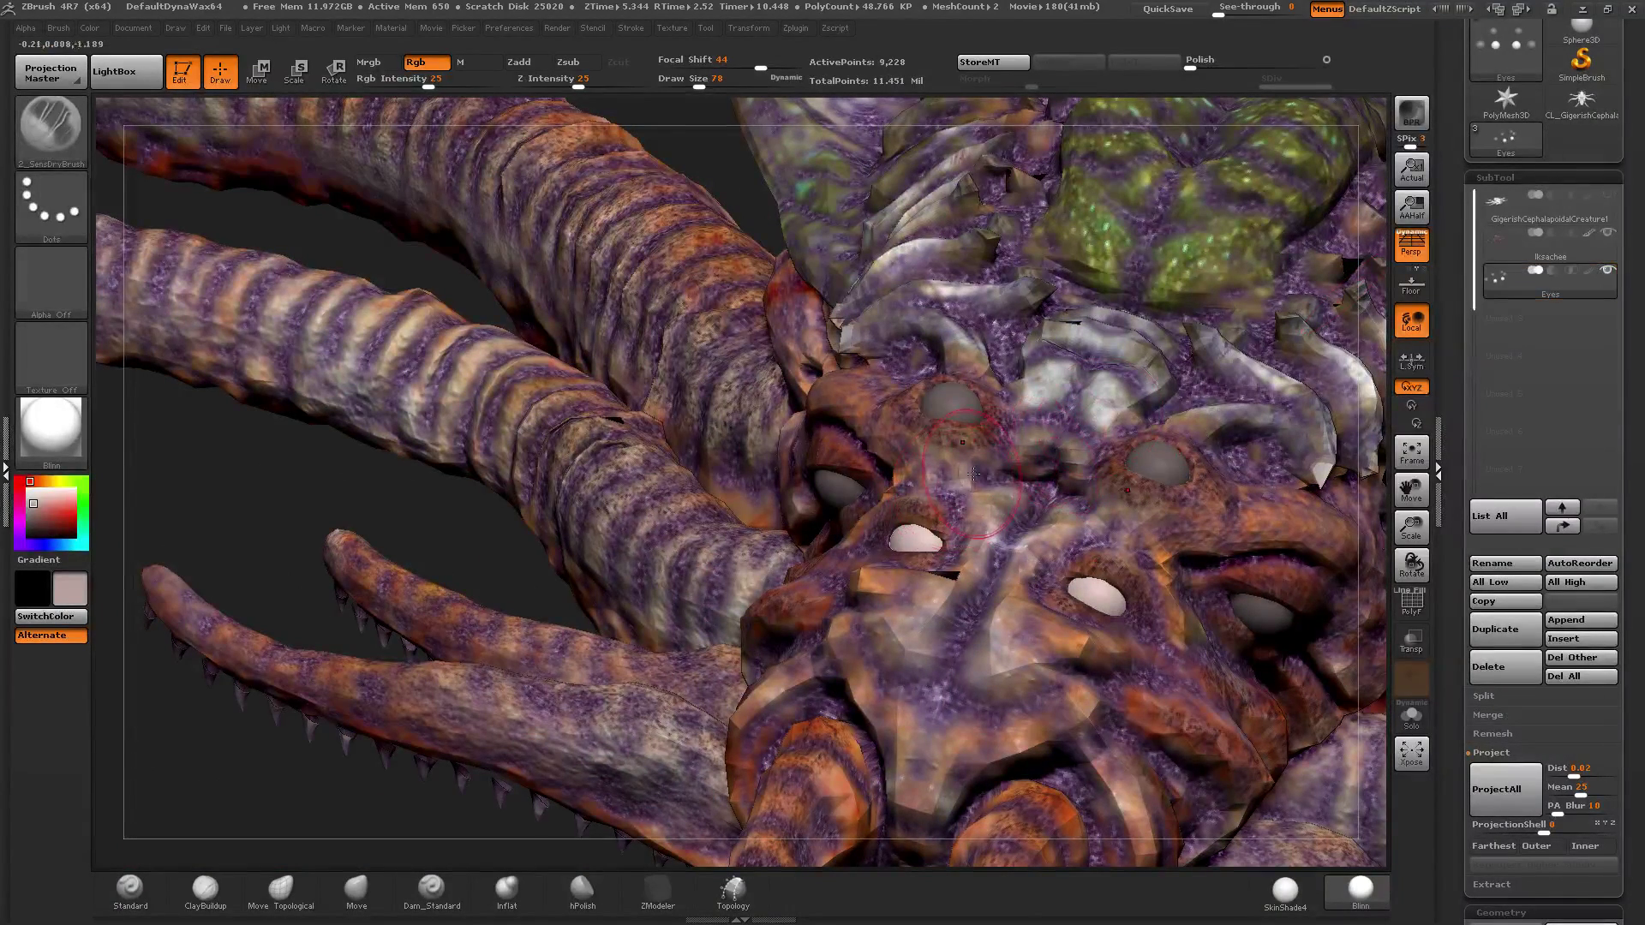
Step: Transfer the Eyes mesh from ZBrush to the creature scene in Maya
{"action": "left_click", "coordinate": [1093, 426], "text": "alt"}
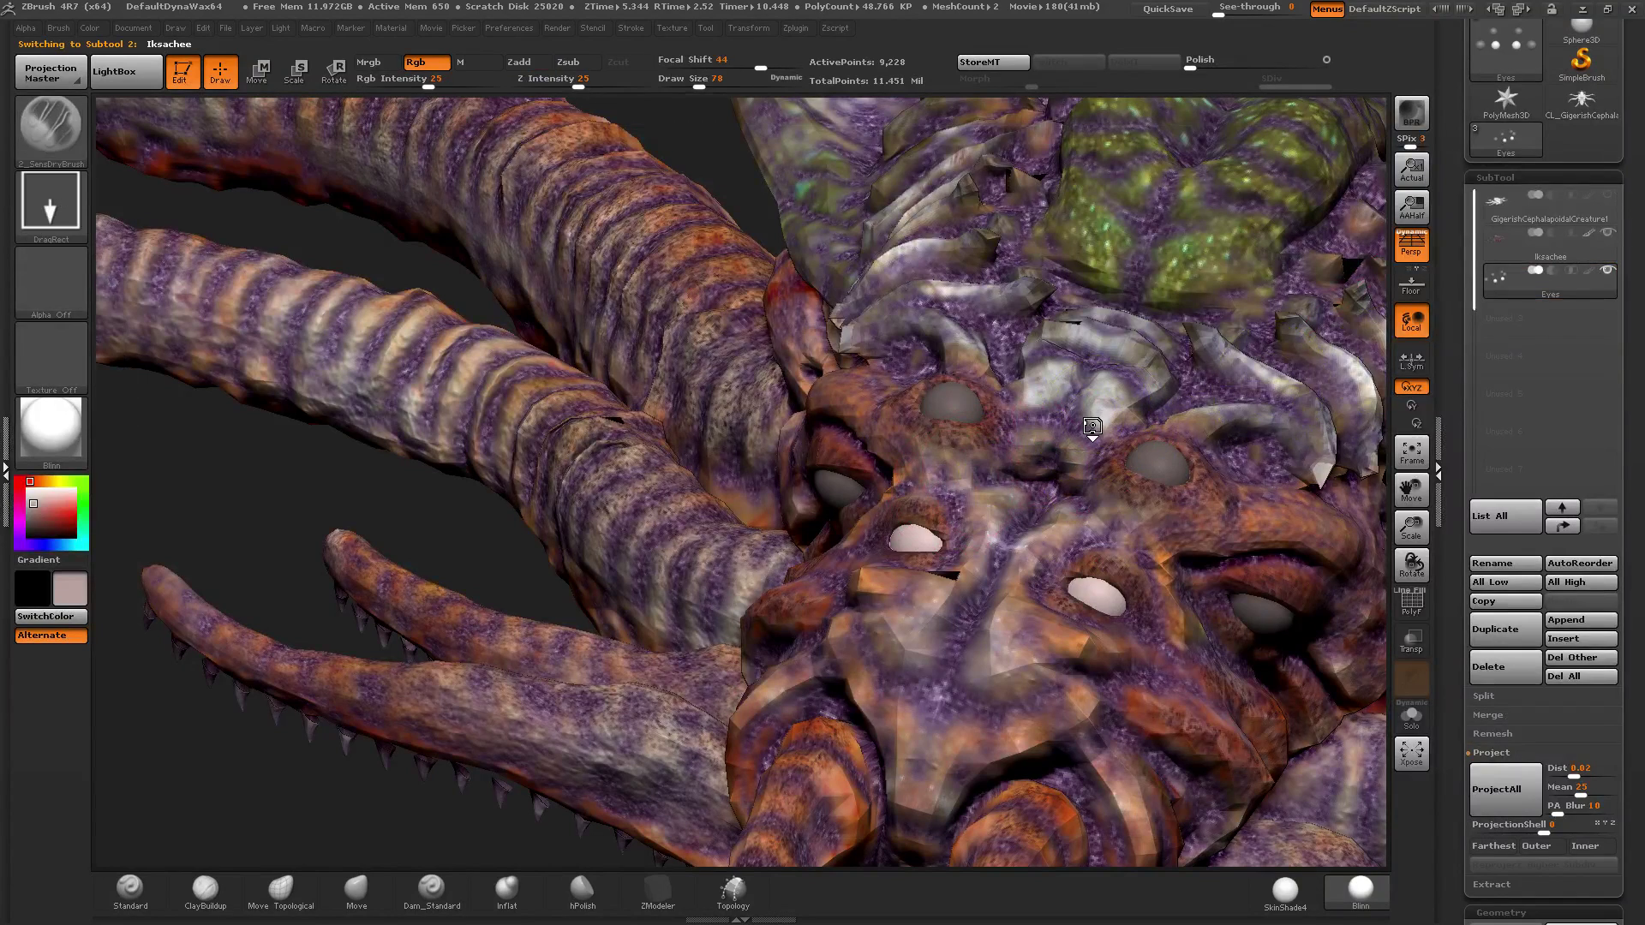
{"action": "left_click", "coordinate": [1091, 423], "text": "alt"}
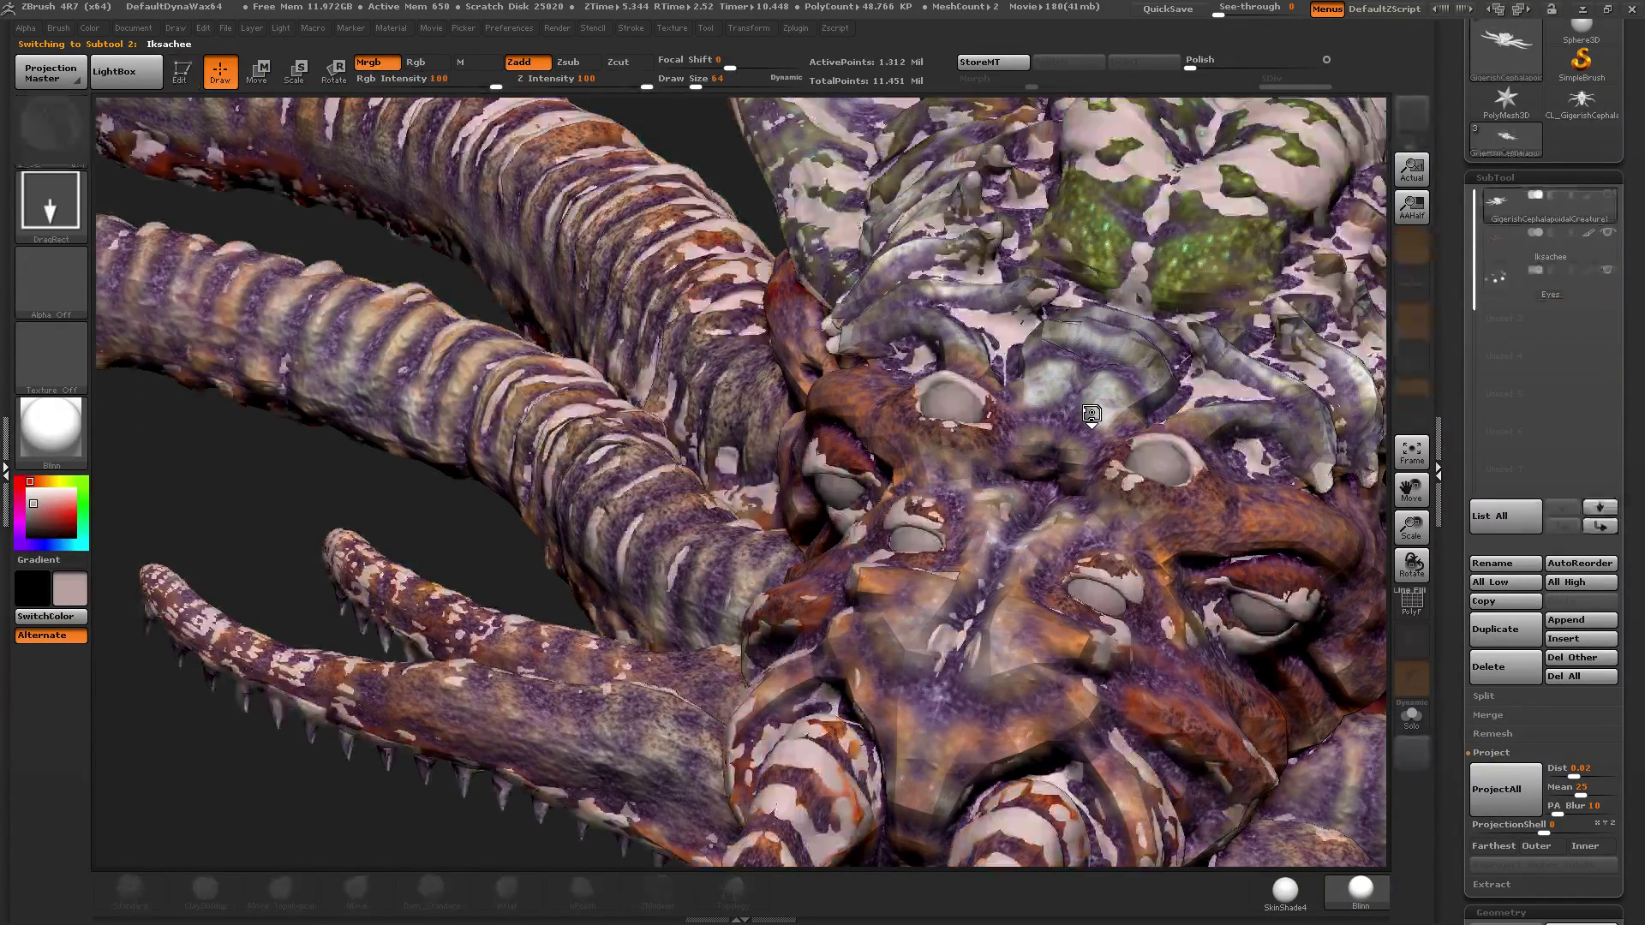
{"action": "key", "text": "ctrl+g"}
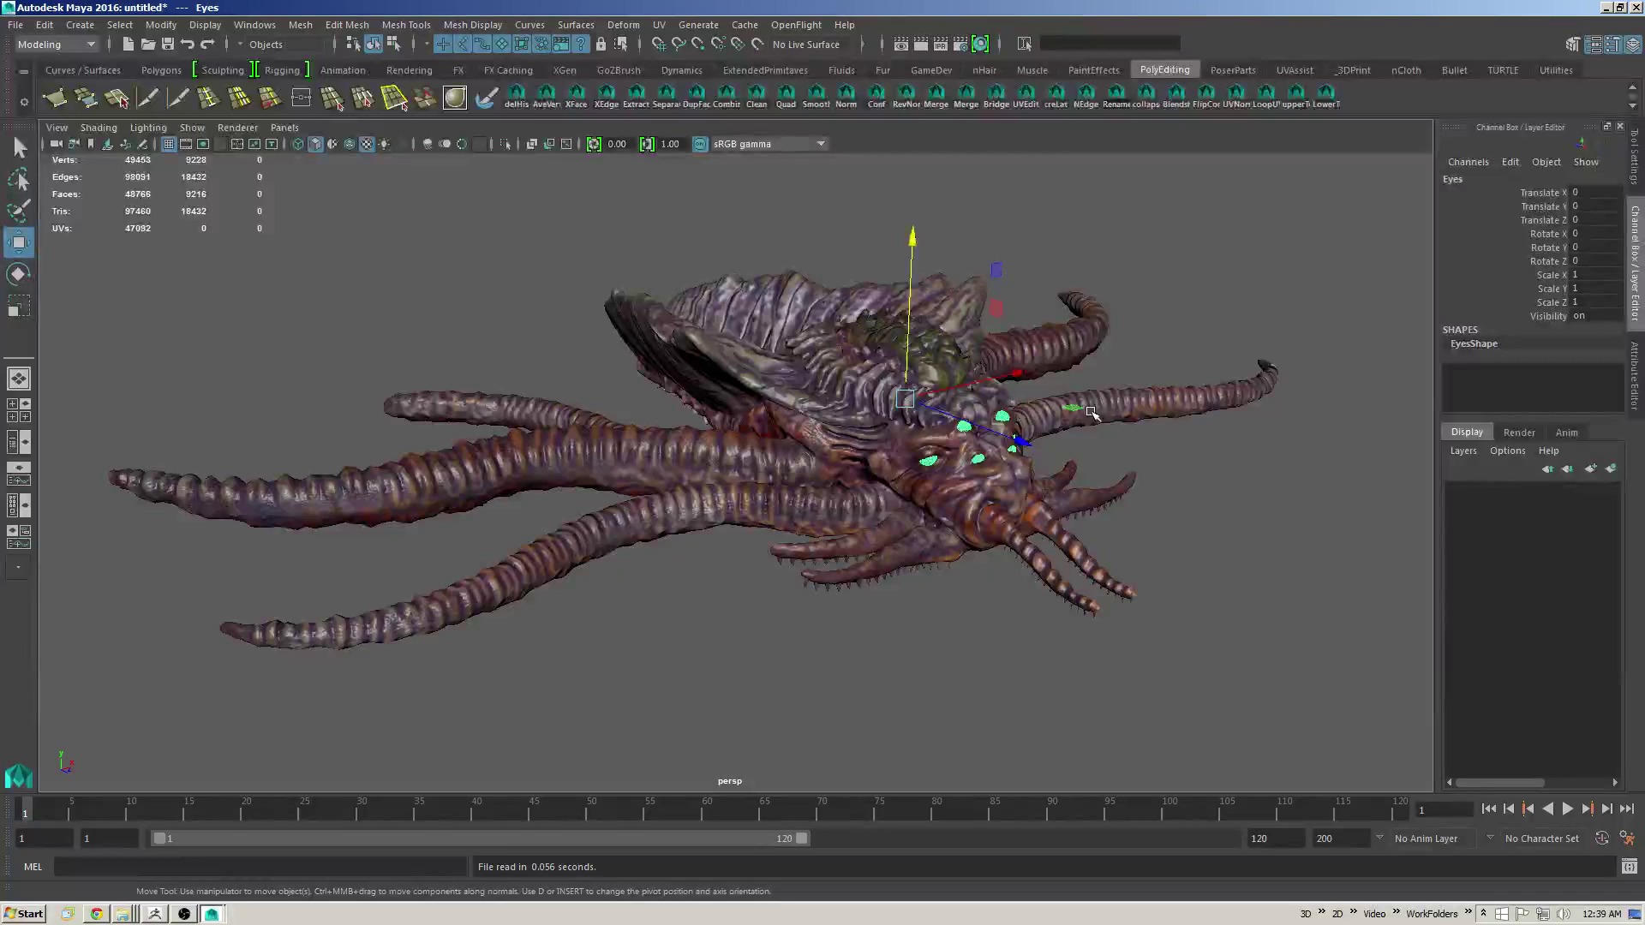
Step: Separate the Eyes mesh into individual eyeballs and center their pivots
{"action": "key", "text": "f"}
{"action": "left_click_drag", "start_coordinate": [1093, 414], "coordinate": [694, 276], "text": "alt"}
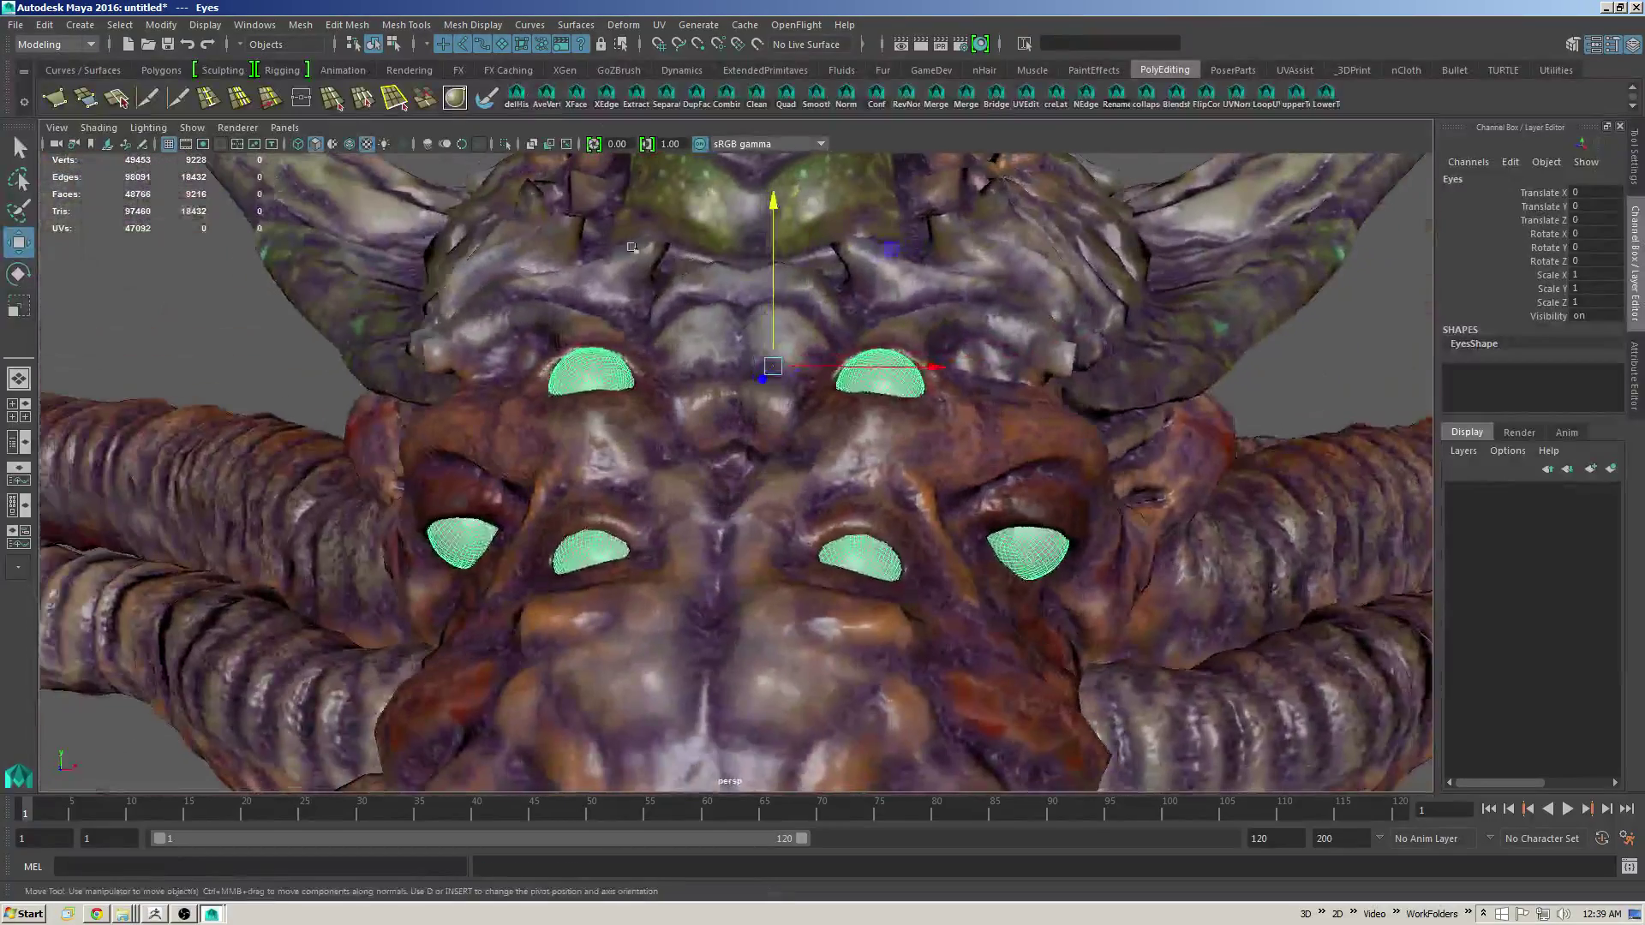
{"action": "left_click", "coordinate": [669, 104]}
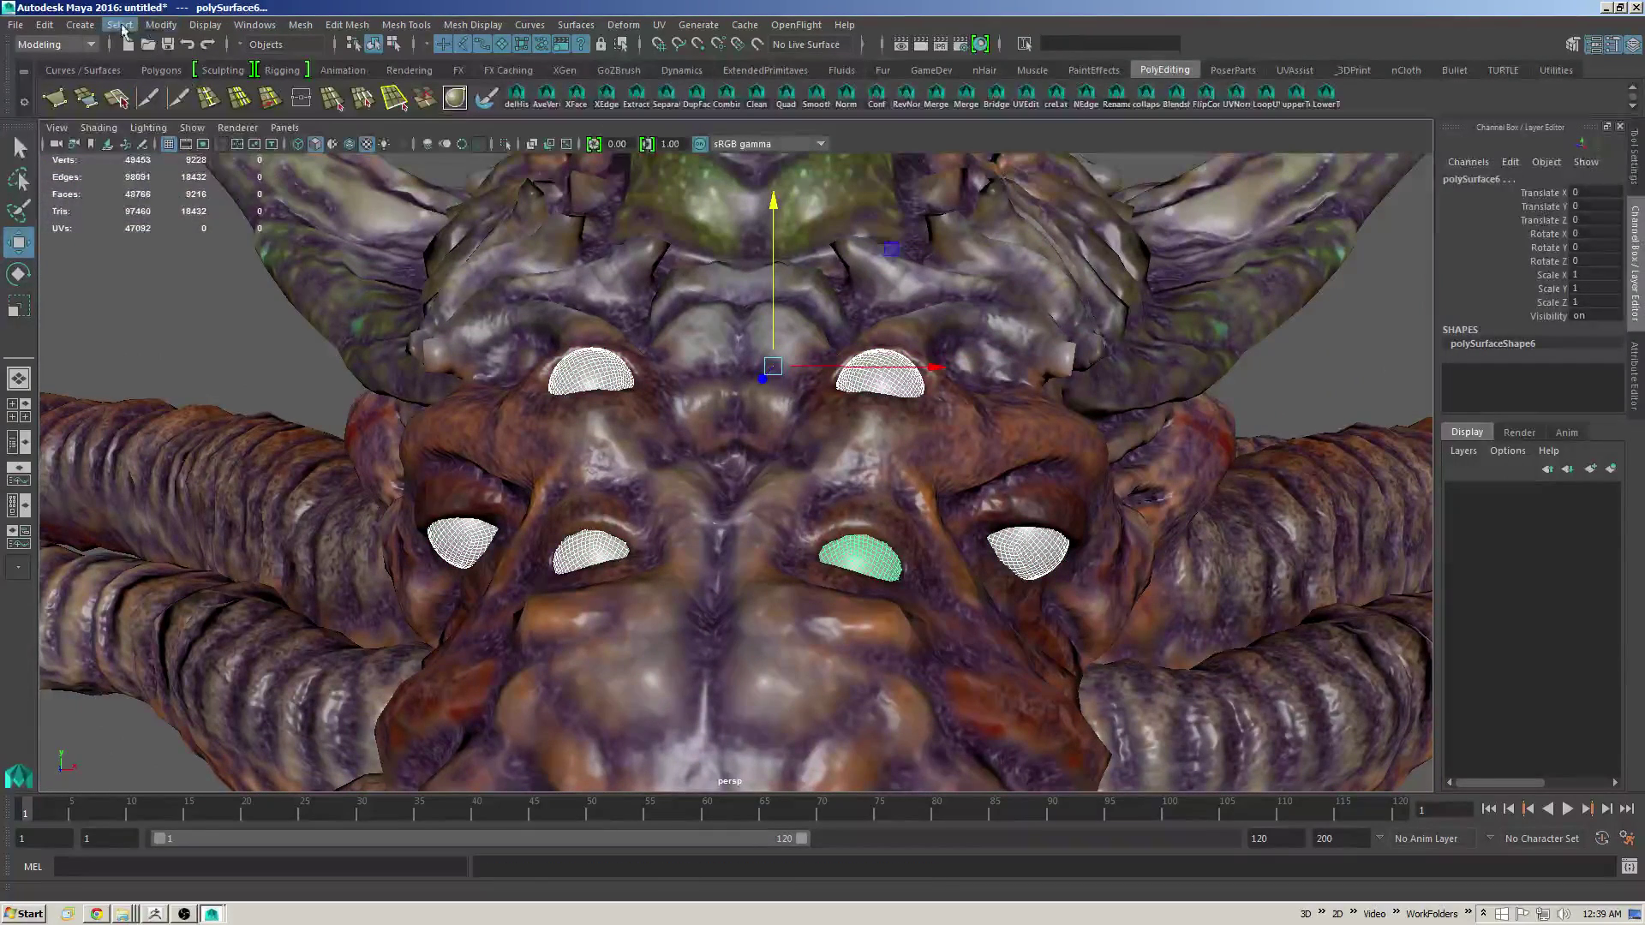
{"action": "left_click", "coordinate": [159, 25]}
{"action": "left_click", "coordinate": [214, 135]}
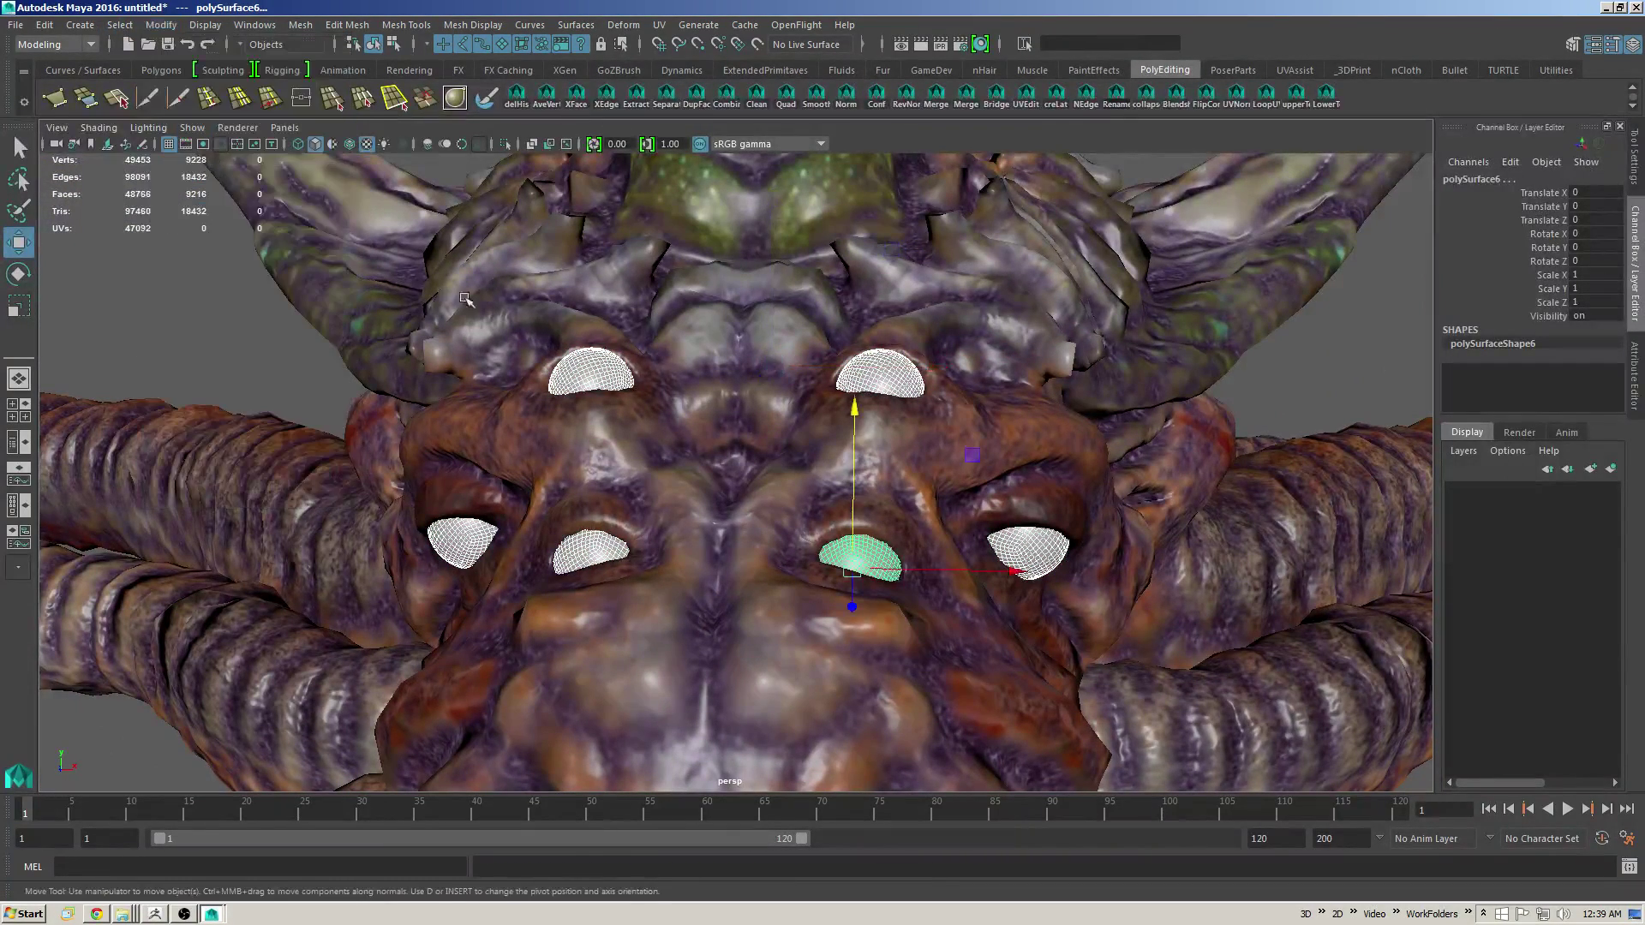
Step: Select individual eyeballs one after another to check that they are separate objects
{"action": "left_click_drag", "start_coordinate": [994, 491], "coordinate": [1028, 471], "text": "alt"}
{"action": "left_click", "coordinate": [1135, 383]}
{"action": "left_click", "coordinate": [873, 367]}
{"action": "left_click_drag", "start_coordinate": [1071, 553], "coordinate": [1036, 551], "text": "alt"}
{"action": "key", "text": "q"}
{"action": "left_click", "coordinate": [1040, 549]}
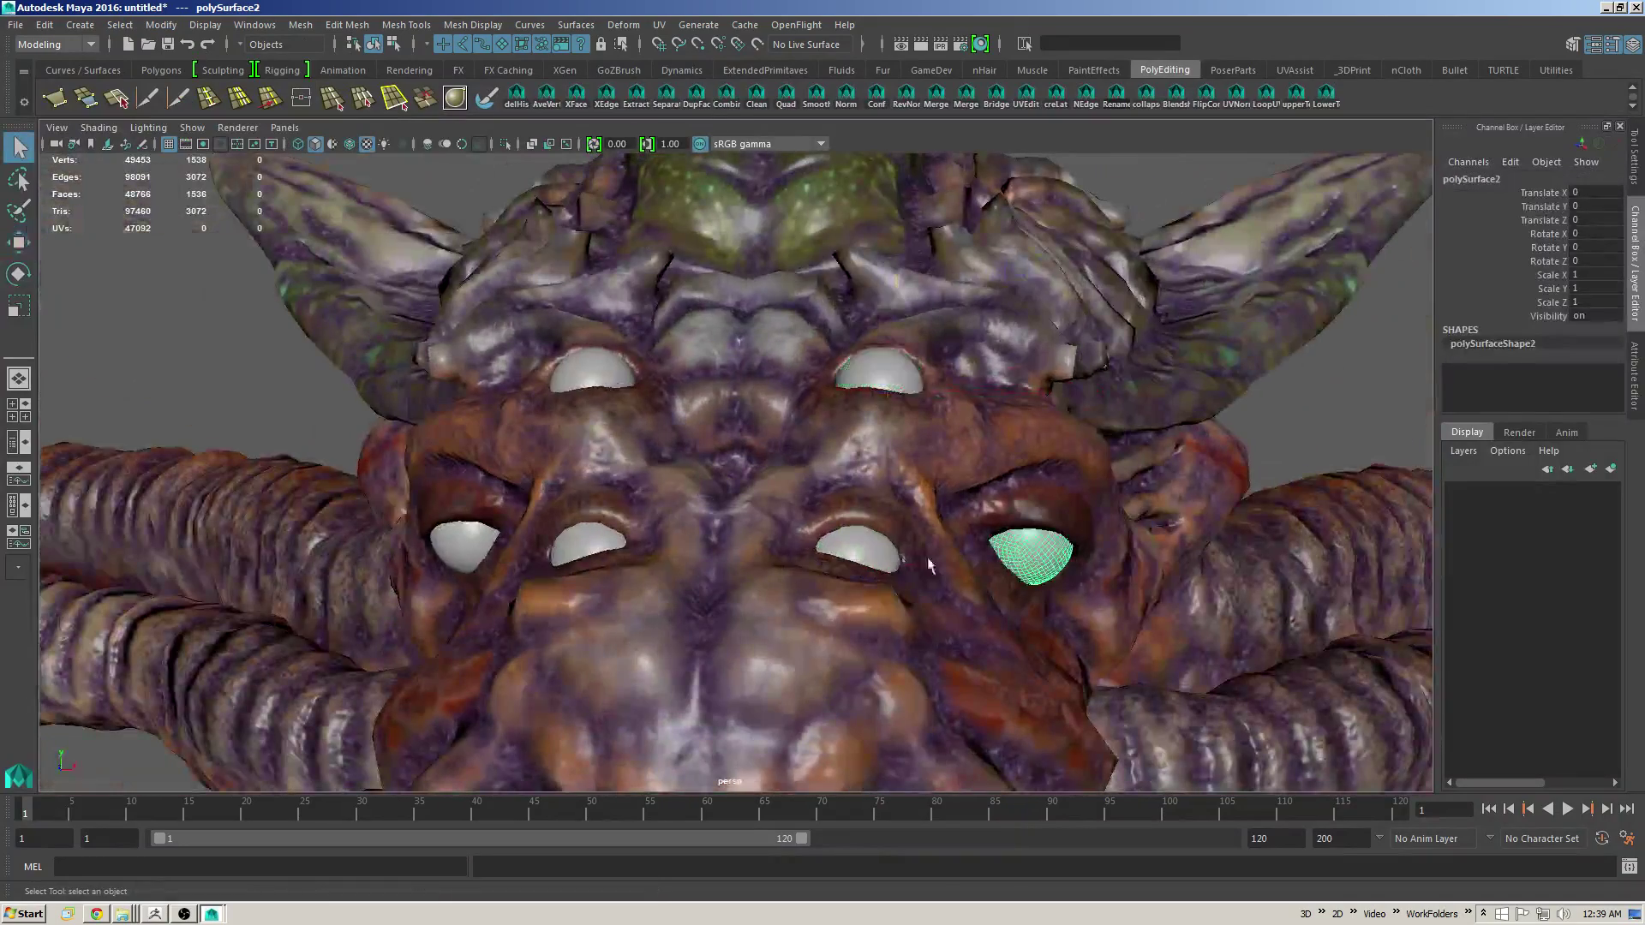
{"action": "left_click", "coordinate": [861, 549], "text": "shift"}
Step: Select all six eyeballs and isolate them in the viewport with shaded display
{"action": "left_click_drag", "start_coordinate": [861, 549], "coordinate": [871, 389], "text": "alt"}
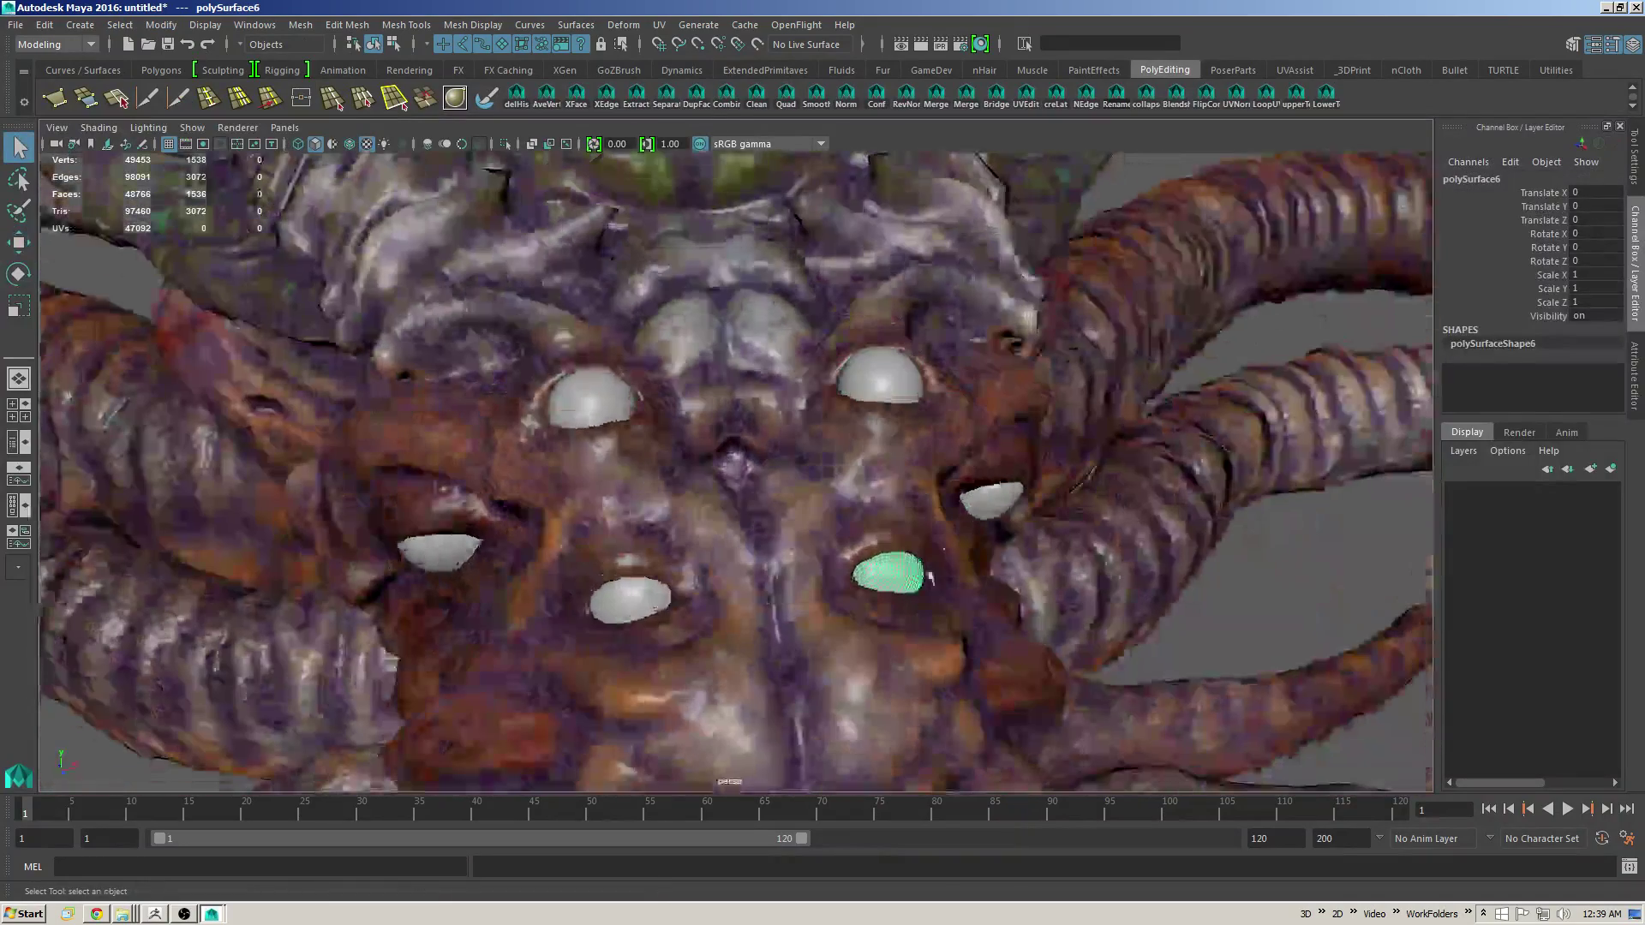
{"action": "left_click", "coordinate": [871, 389], "text": "shift"}
{"action": "left_click", "coordinate": [600, 393], "text": "shift"}
{"action": "left_click", "coordinate": [617, 598], "text": "shift"}
{"action": "key", "text": "ctrl+z"}
{"action": "left_click", "coordinate": [615, 600], "text": "shift"}
{"action": "left_click", "coordinate": [448, 551], "text": "shift"}
{"action": "left_click_drag", "start_coordinate": [448, 552], "coordinate": [557, 531], "text": "alt"}
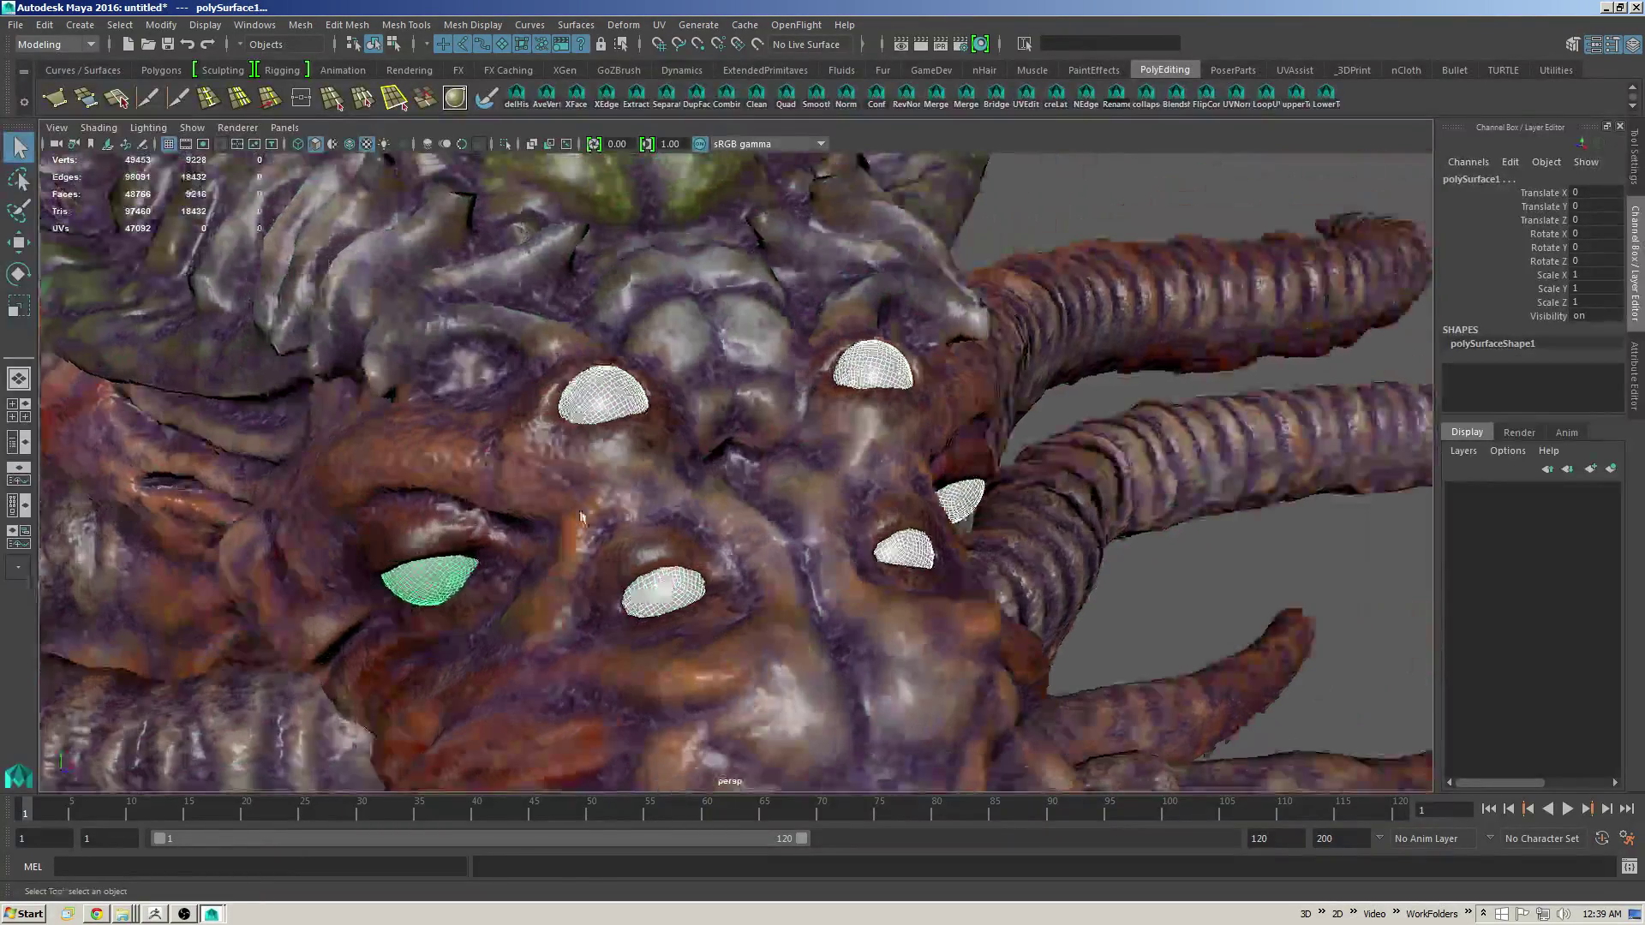
{"action": "key", "text": "4"}
{"action": "left_click", "coordinate": [505, 143]}
{"action": "mouse_move", "coordinate": [651, 415]}
{"action": "left_mouse_down", "text": "alt"}
{"action": "mouse_move", "coordinate": [784, 393]}
{"action": "mouse_move", "coordinate": [490, 256]}
{"action": "left_mouse_up", "text": "alt"}
{"action": "key", "text": "5"}
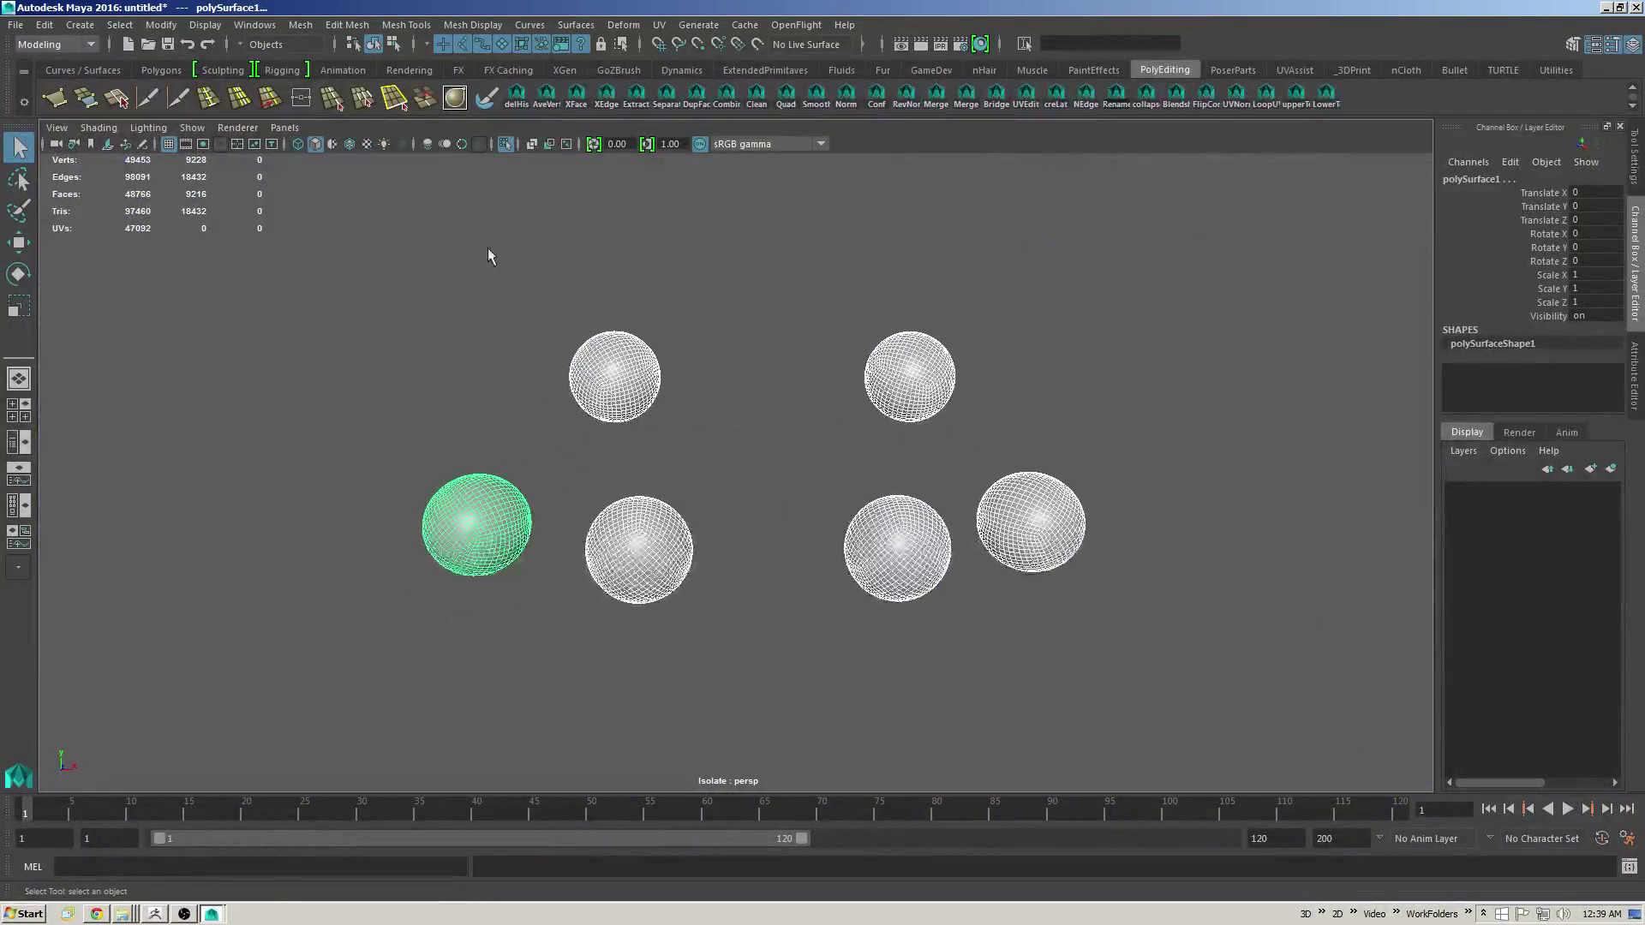
Step: Toggle the selection handles display for the isolated eyeballs
{"action": "left_click", "coordinate": [206, 27]}
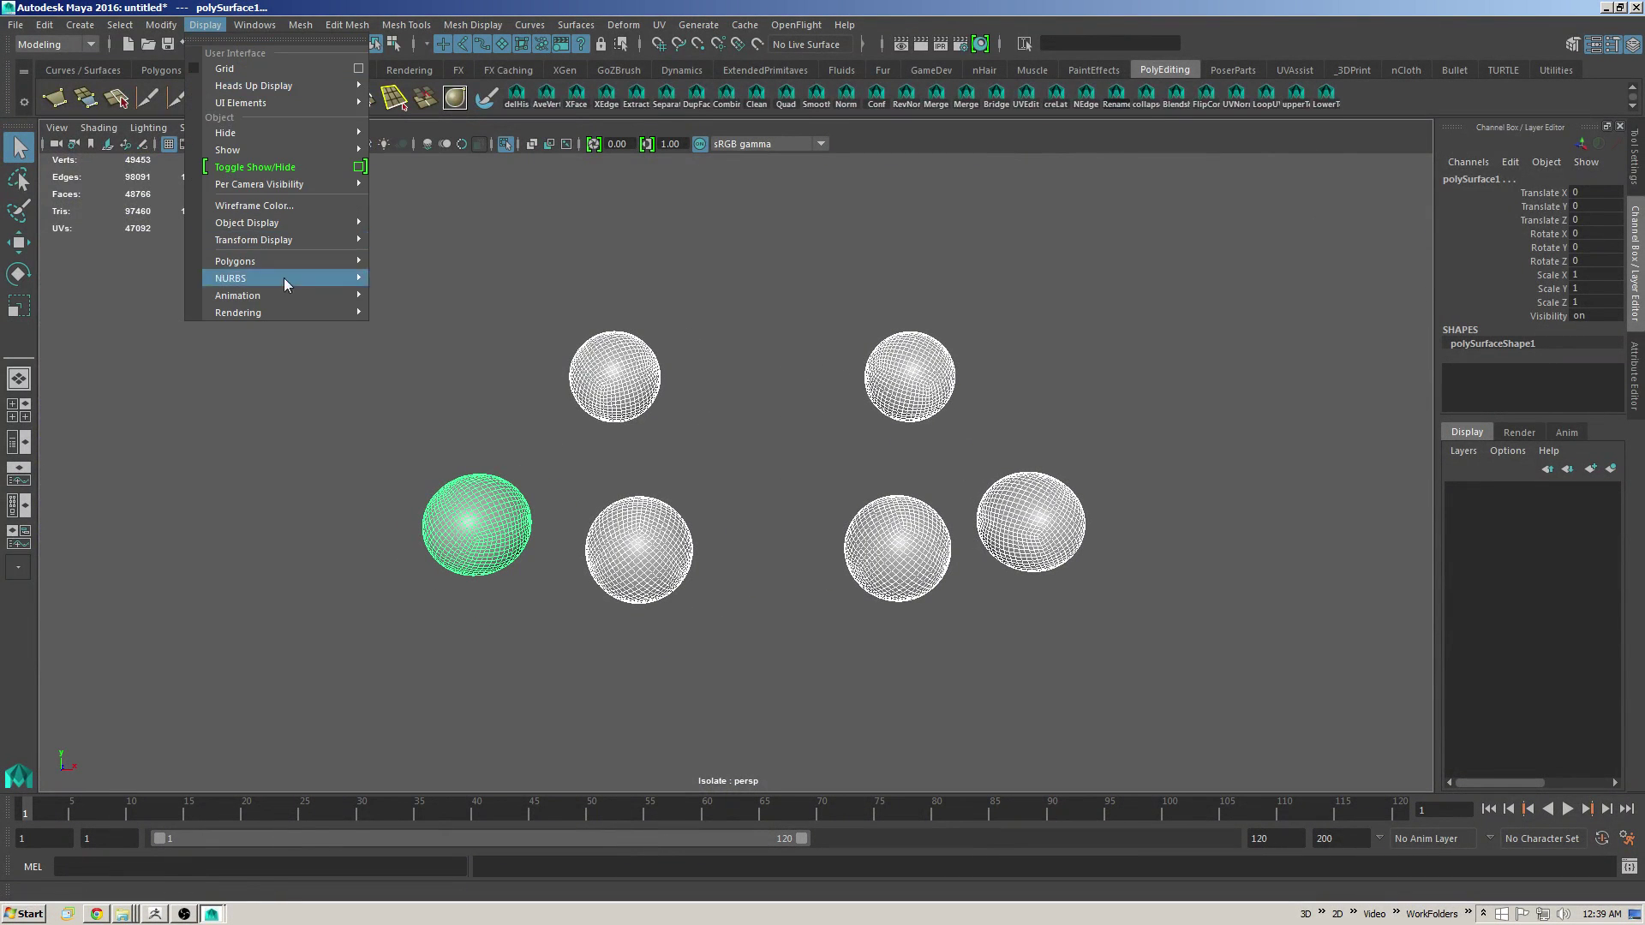
{"action": "mouse_move", "coordinate": [312, 244]}
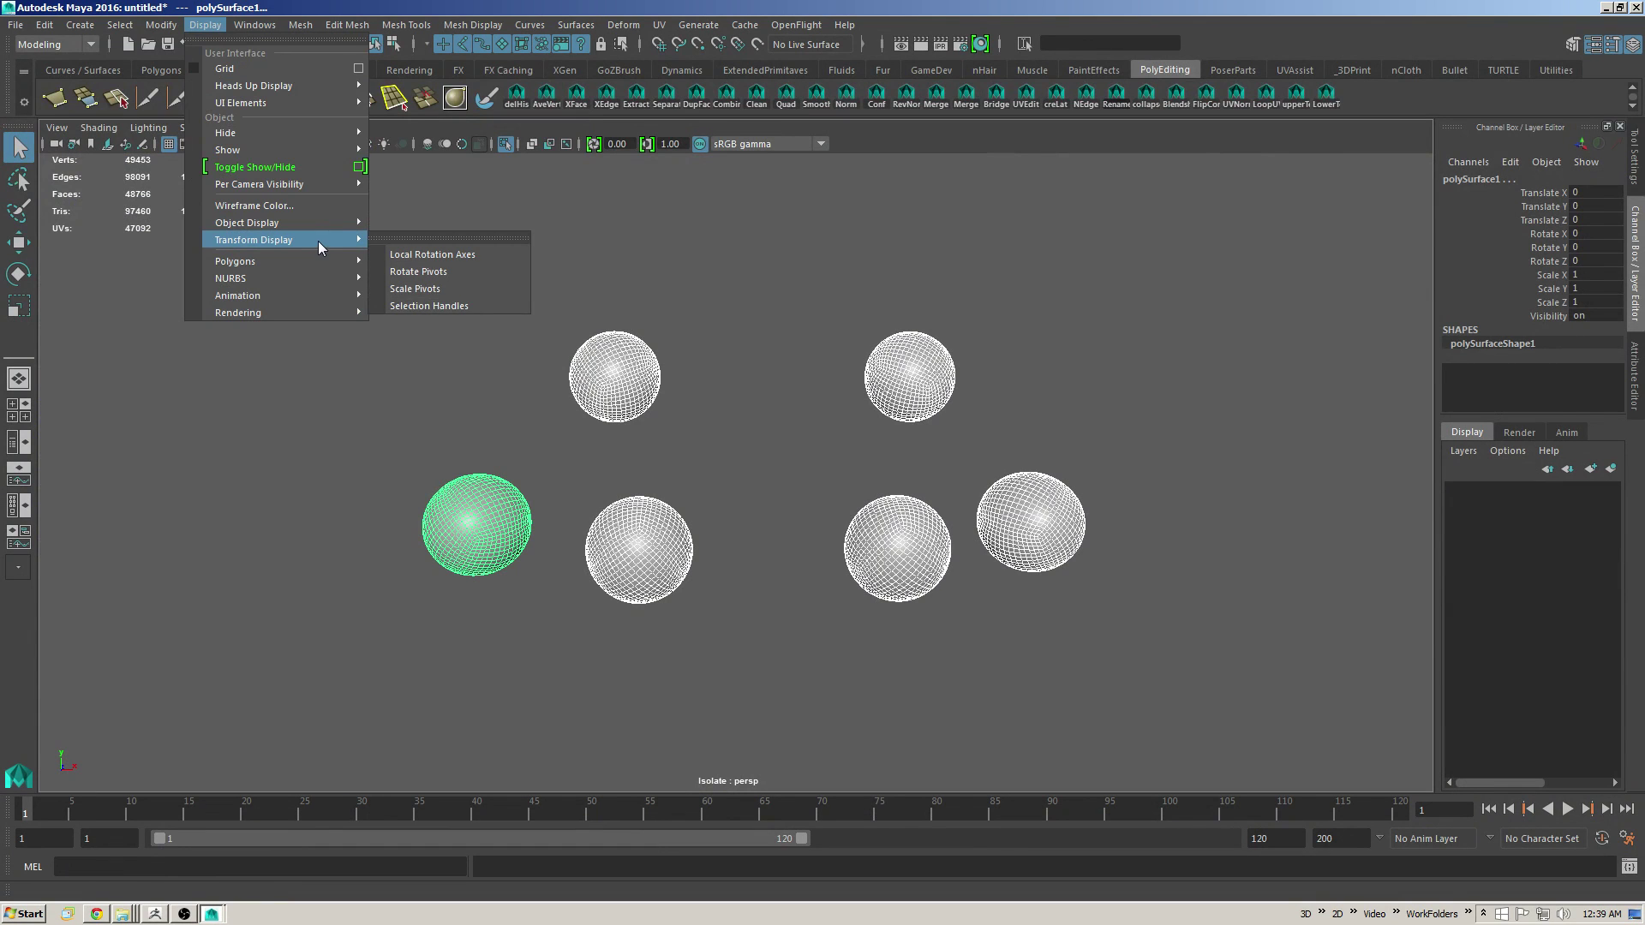
{"action": "left_click", "coordinate": [478, 305]}
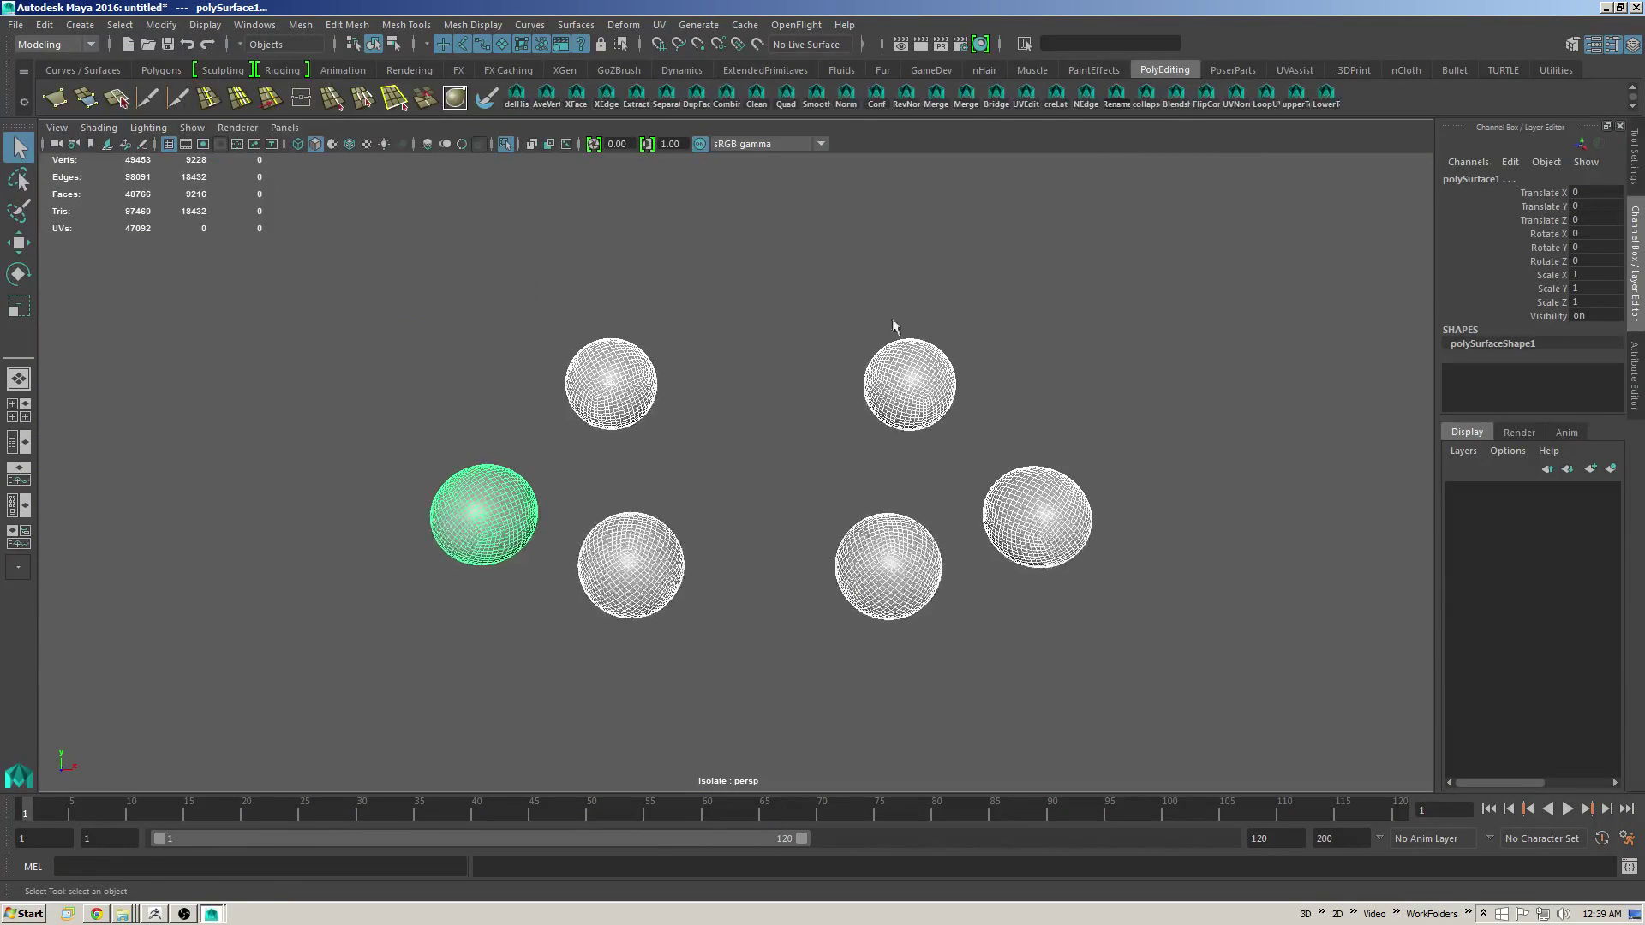
Step: Examine the placement of the six isolated eyeballs from several angles in shaded and wireframe display
{"action": "key", "text": "5"}
{"action": "left_click", "coordinate": [1020, 367]}
{"action": "mouse_move", "coordinate": [1020, 367]}
{"action": "left_mouse_down", "text": "alt"}
{"action": "mouse_move", "coordinate": [723, 385]}
{"action": "mouse_move", "coordinate": [740, 367]}
{"action": "left_mouse_up", "text": "alt"}
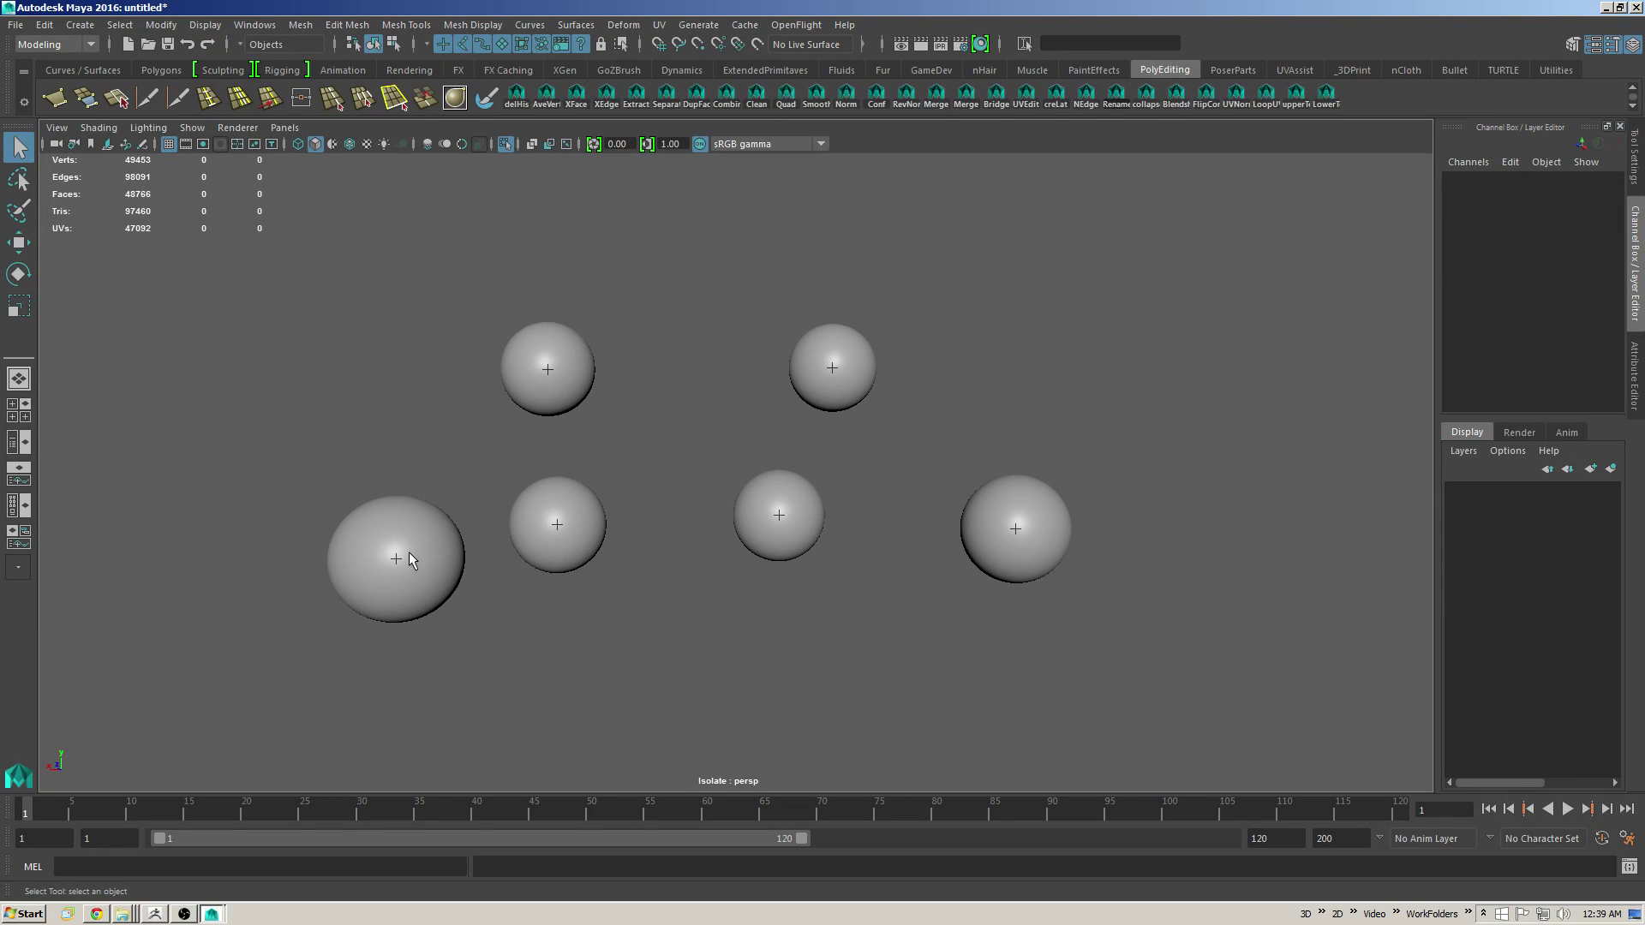
{"action": "mouse_move", "coordinate": [396, 574]}
{"action": "left_mouse_down", "text": "alt"}
{"action": "mouse_move", "coordinate": [782, 537]}
{"action": "mouse_move", "coordinate": [969, 562]}
{"action": "mouse_move", "coordinate": [894, 539]}
{"action": "left_mouse_up", "text": "alt"}
{"action": "key", "text": "4"}
{"action": "right_click_drag", "start_coordinate": [895, 539], "coordinate": [632, 469], "text": "alt"}
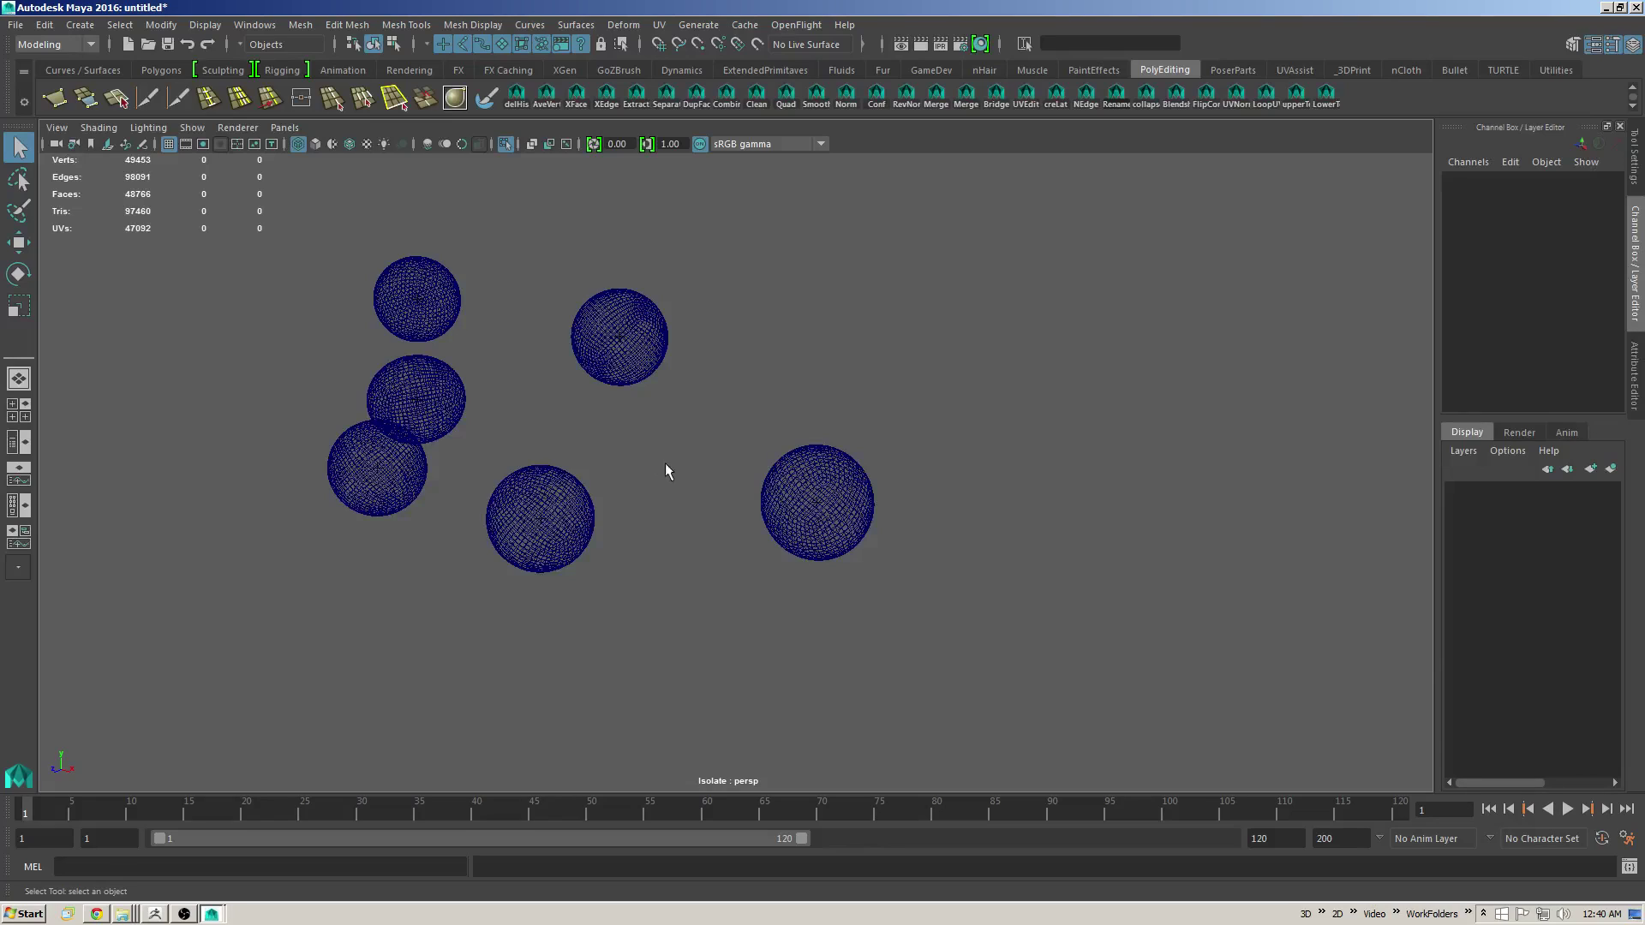
{"action": "left_click_drag", "start_coordinate": [613, 466], "coordinate": [775, 443], "text": "alt"}
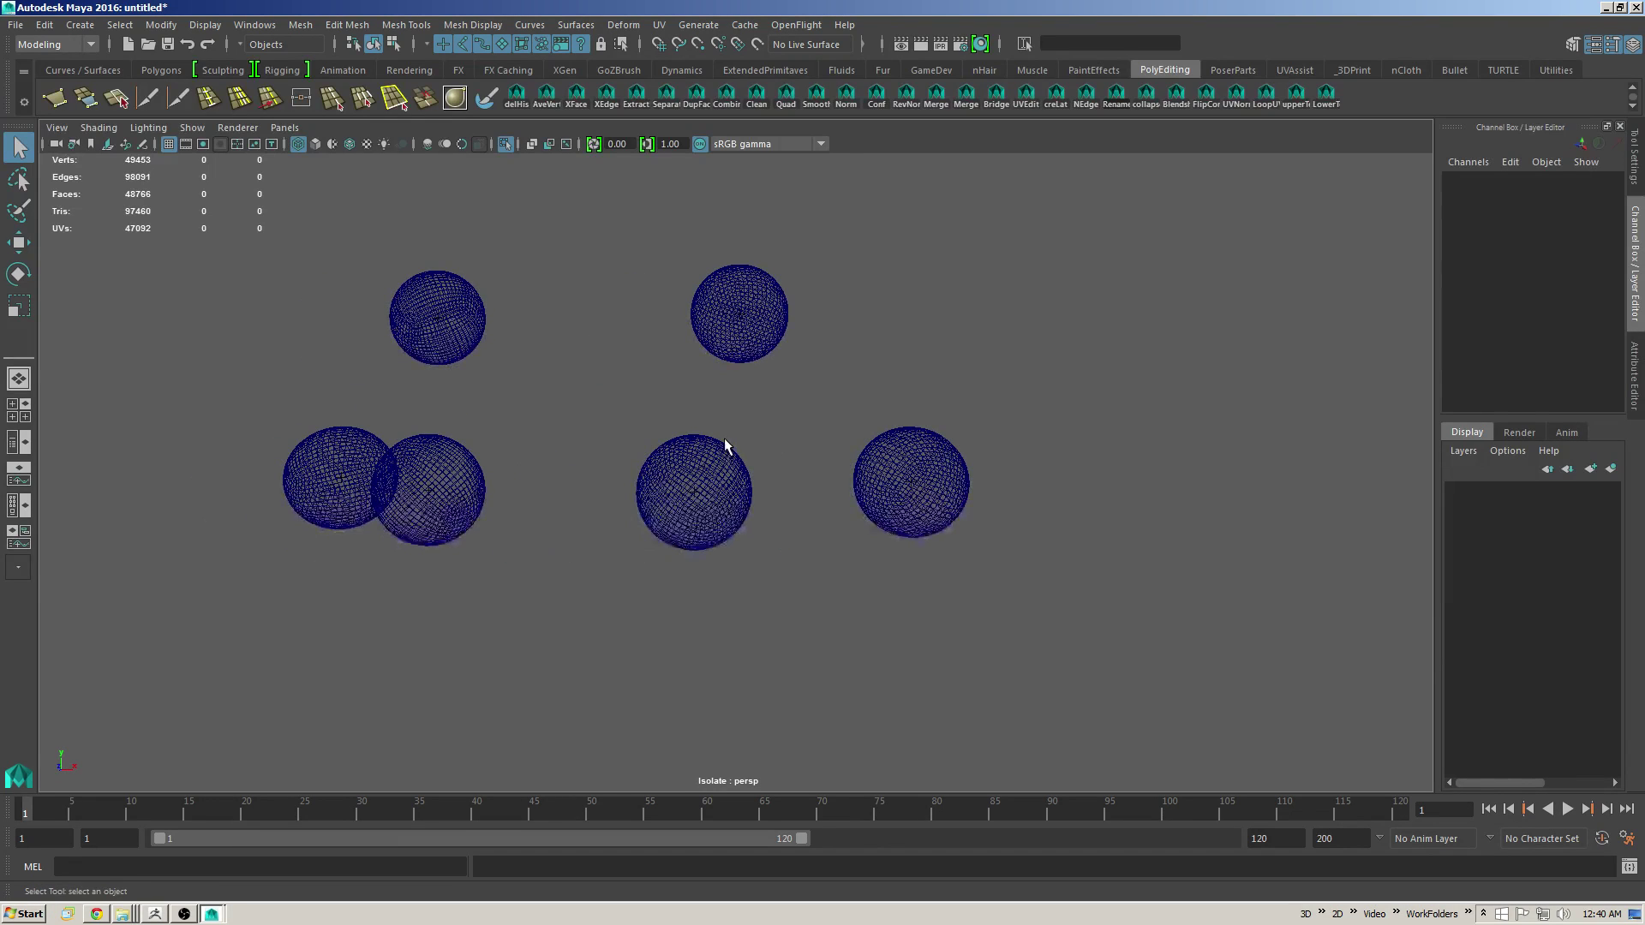
{"action": "left_click_drag", "start_coordinate": [672, 428], "coordinate": [778, 413], "text": "alt"}
Step: Exit the isolated view and show the whole creature with textured shading
{"action": "left_click", "coordinate": [506, 144]}
{"action": "scroll", "coordinate": [978, 456], "scroll_direction": "down", "scroll_amount": 5}
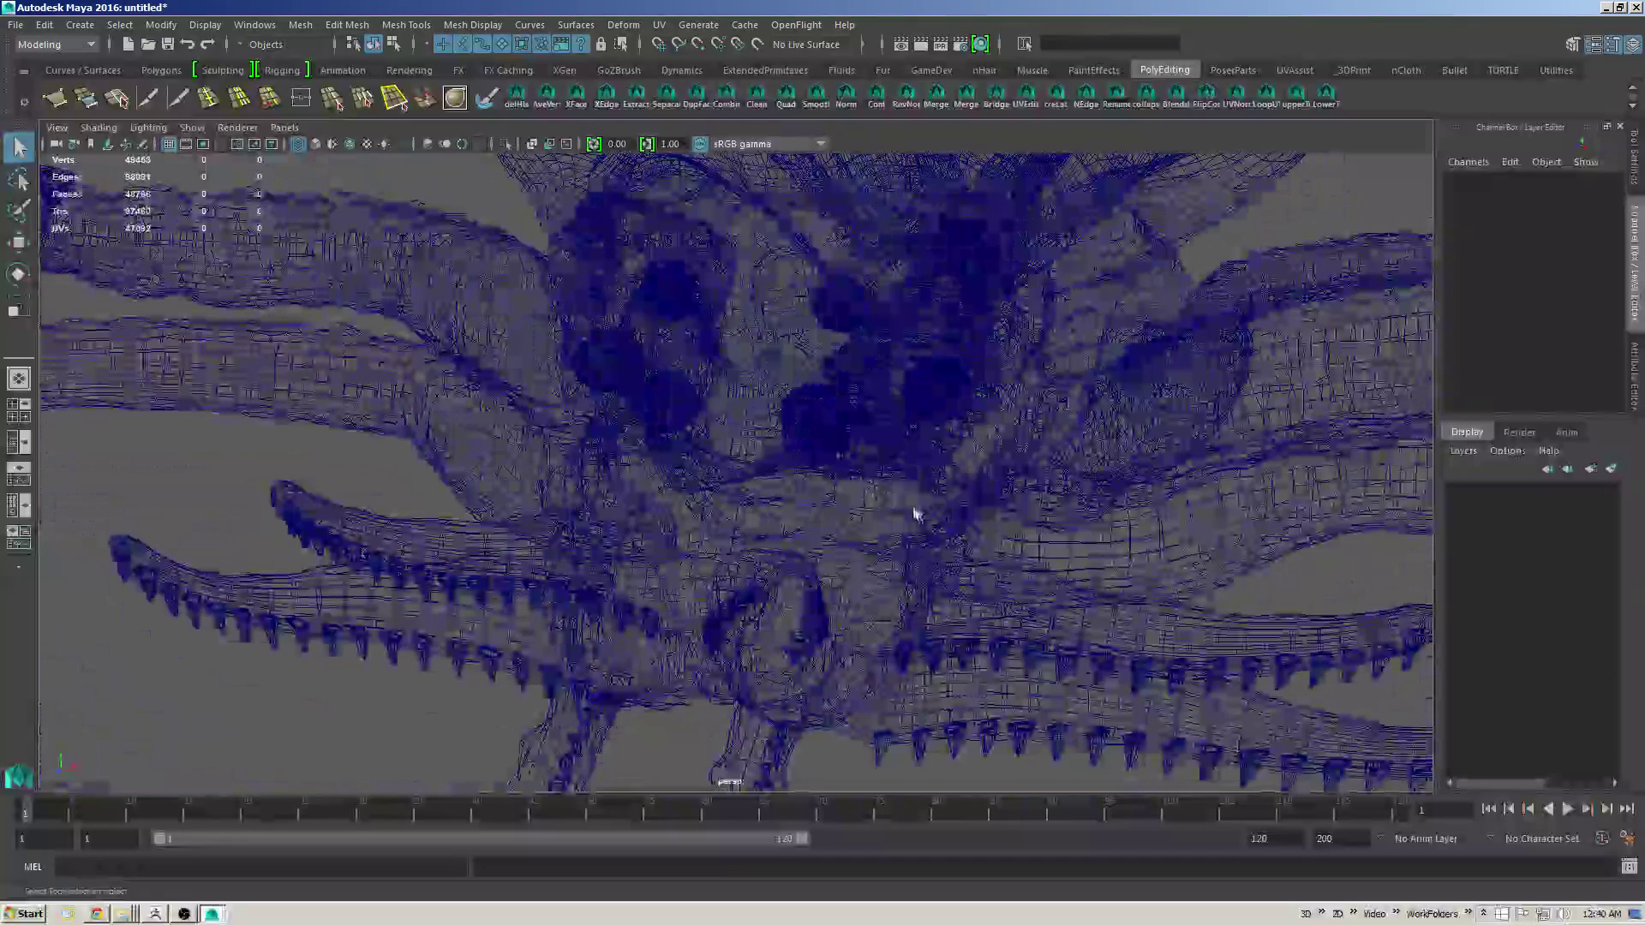
{"action": "key", "text": "6"}
{"action": "scroll", "coordinate": [818, 469], "scroll_direction": "up", "scroll_amount": 2}
{"action": "scroll", "coordinate": [818, 469], "scroll_direction": "down", "scroll_amount": 2}
Step: Select the Iksachee body, assign it to a new display layer and hide that layer
{"action": "left_click", "coordinate": [818, 468]}
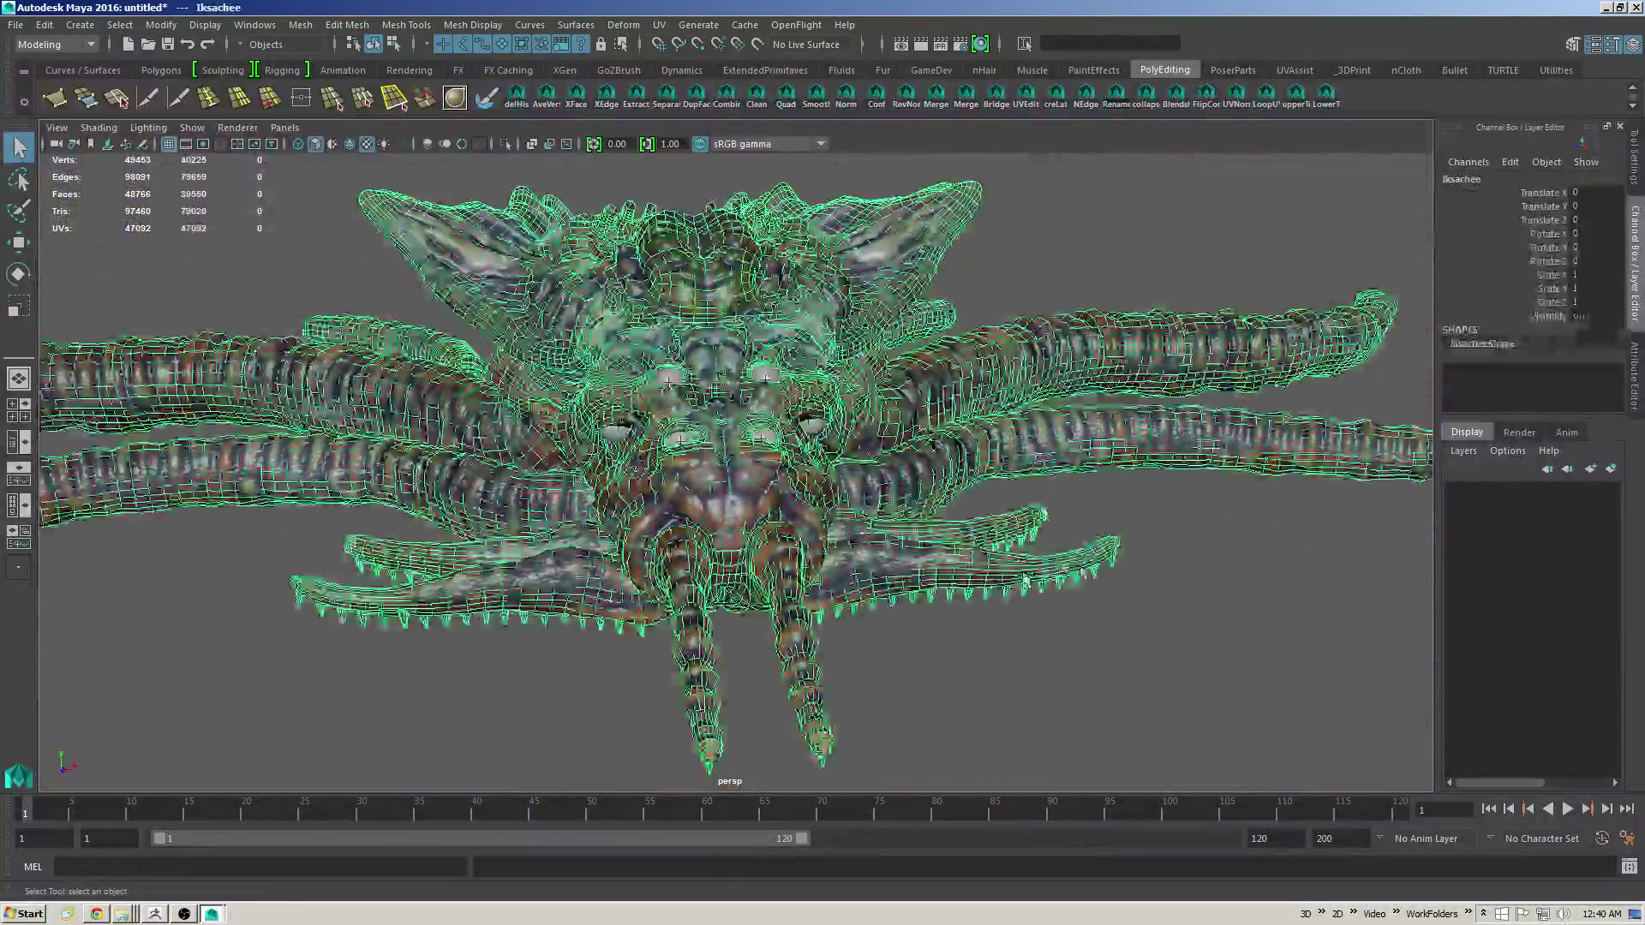
{"action": "scroll", "coordinate": [818, 469], "scroll_direction": "up", "scroll_amount": 3}
{"action": "left_click", "coordinate": [1610, 469]}
{"action": "left_click", "coordinate": [1457, 490]}
Step: In the front view, create a polygon sphere of radius about 0.082 centered on the upper right eyeball
{"action": "left_click_drag", "start_coordinate": [1024, 458], "coordinate": [865, 476], "text": "alt"}
{"action": "left_click", "coordinate": [780, 464]}
{"action": "key", "text": "space"}
{"action": "left_click_drag", "start_coordinate": [738, 477], "coordinate": [757, 497]}
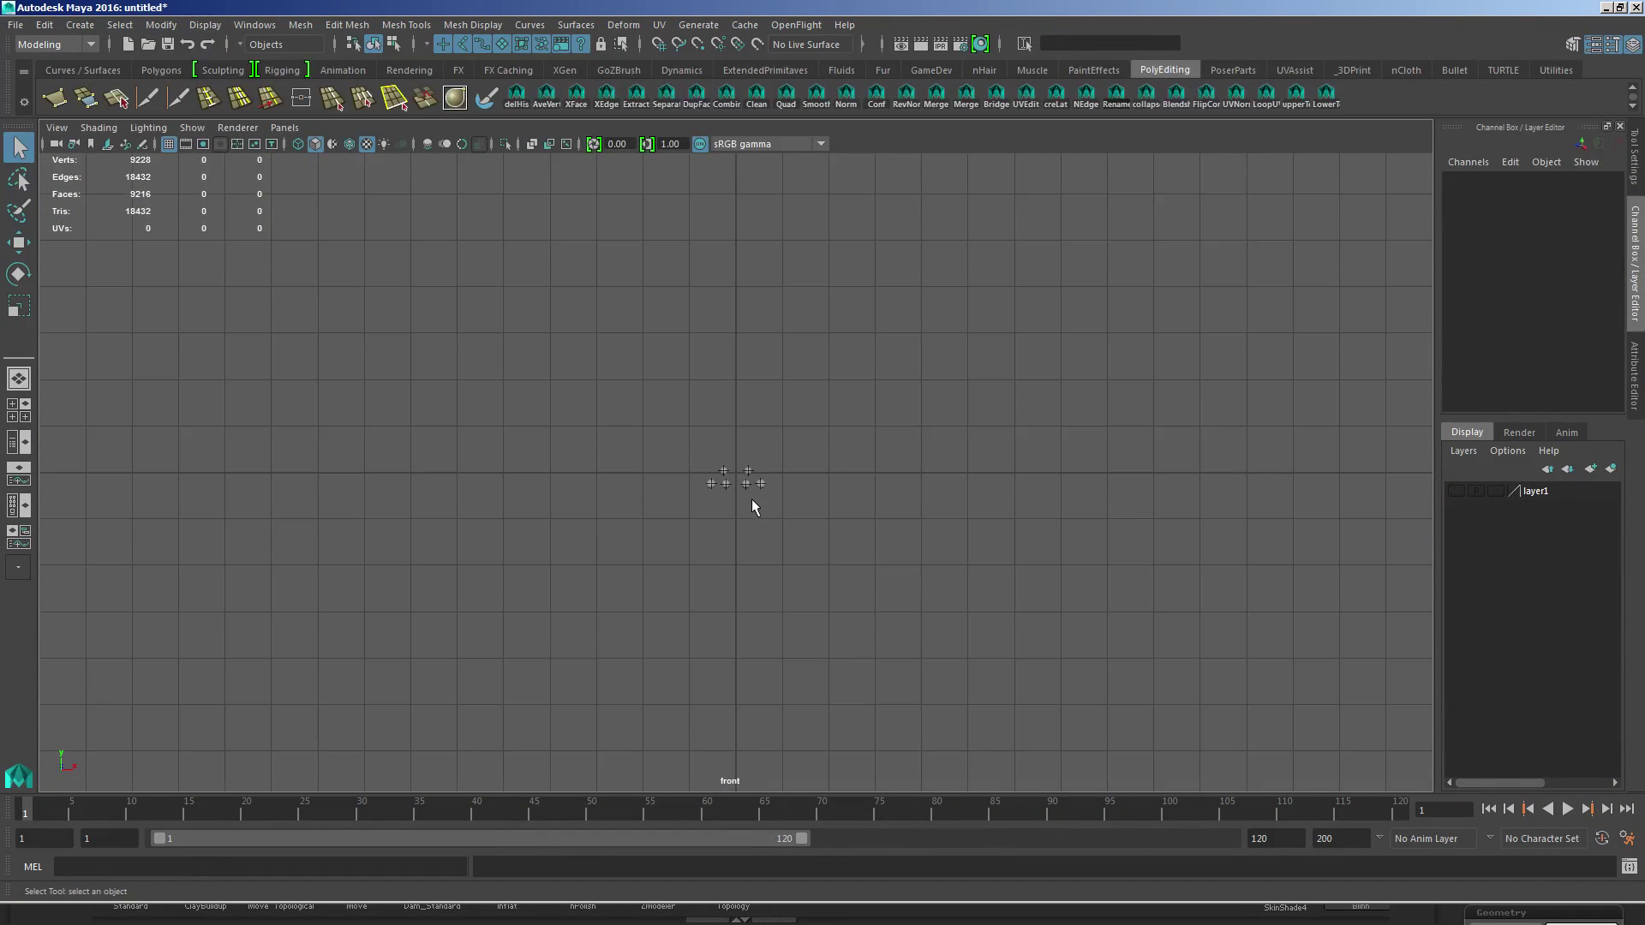
{"action": "scroll", "coordinate": [758, 497], "scroll_direction": "up", "scroll_amount": 6}
{"action": "middle_click_drag", "start_coordinate": [931, 547], "coordinate": [1215, 505], "text": "alt"}
{"action": "scroll", "coordinate": [1215, 505], "scroll_direction": "up", "scroll_amount": 2}
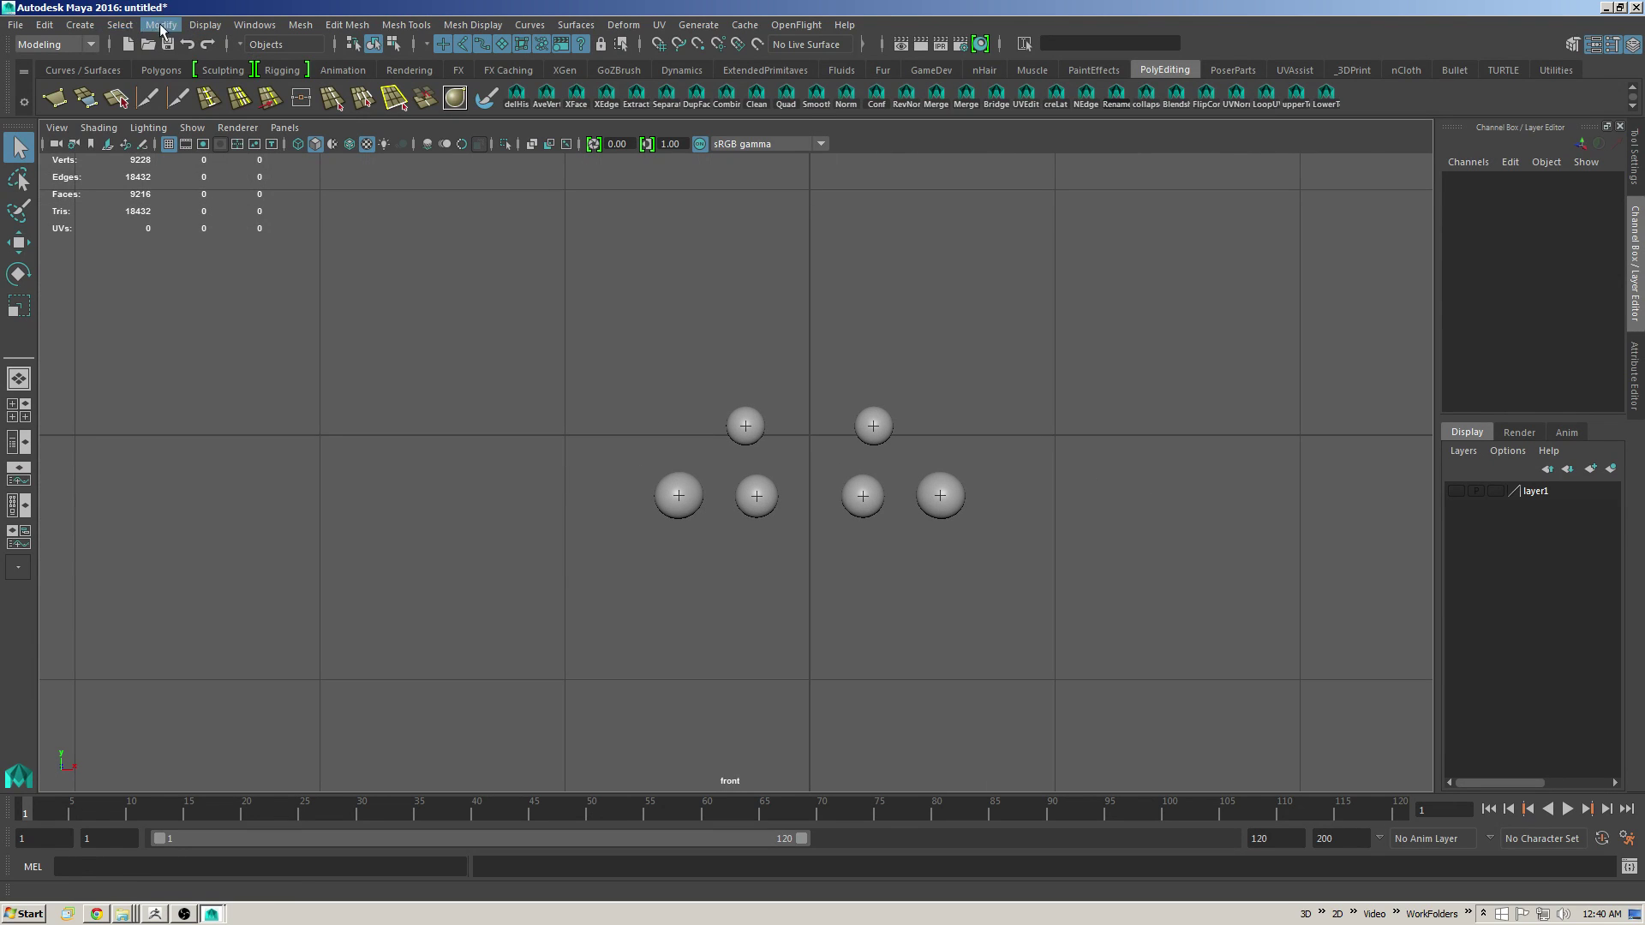
{"action": "left_click", "coordinate": [80, 25]}
{"action": "mouse_move", "coordinate": [150, 89]}
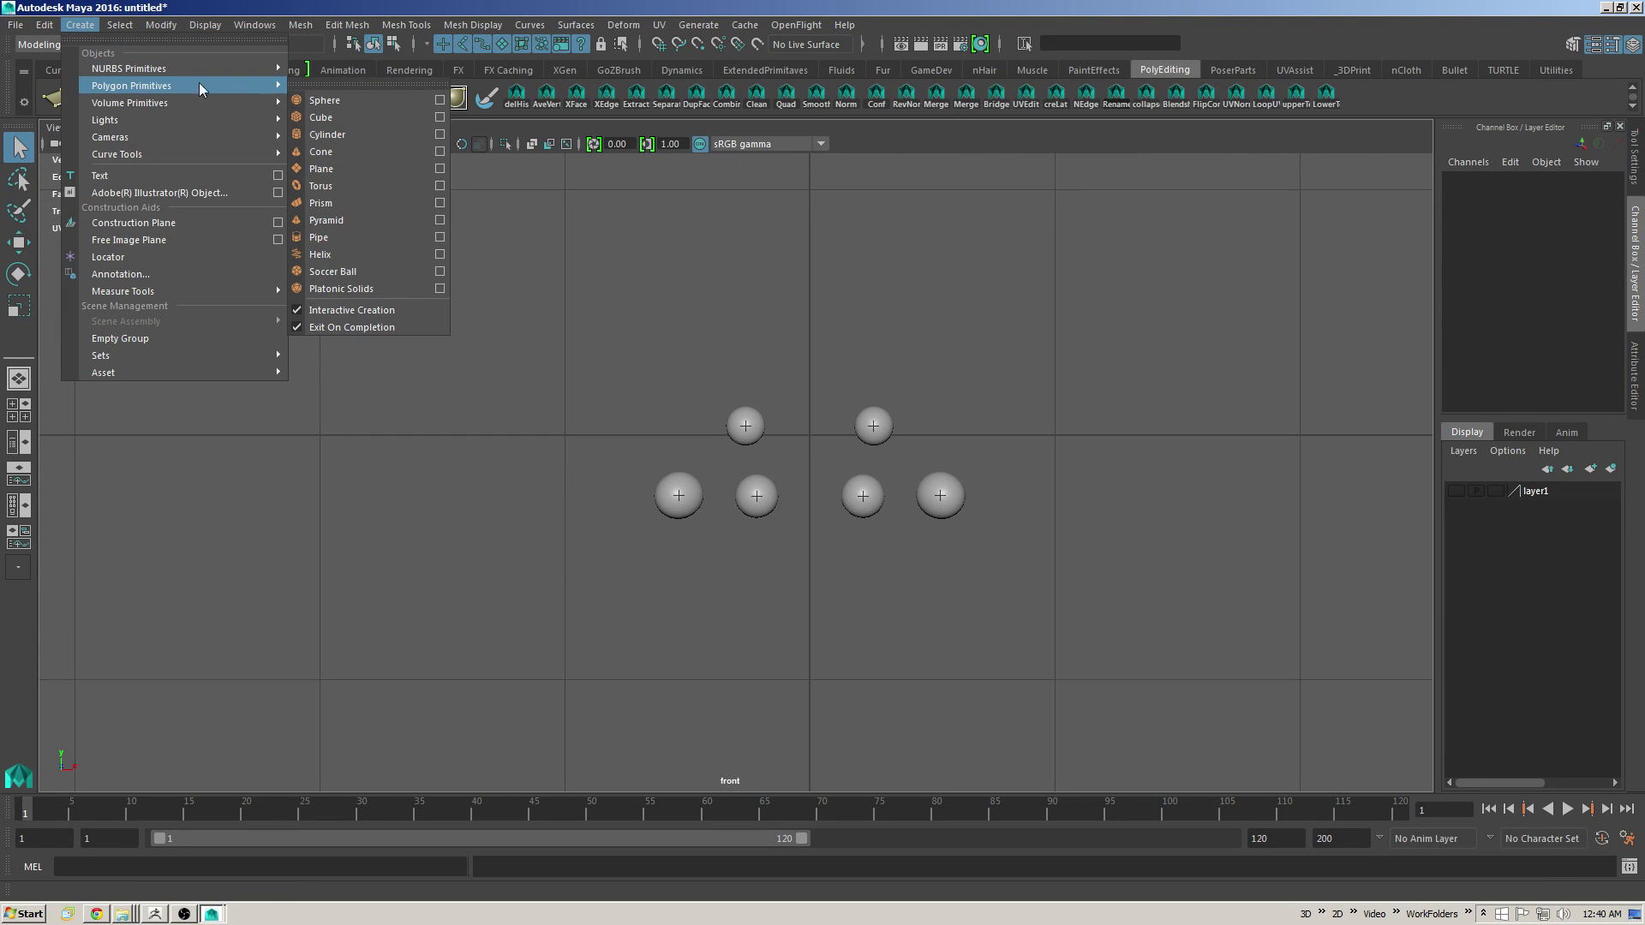
{"action": "left_click", "coordinate": [325, 101]}
{"action": "scroll", "coordinate": [814, 496], "scroll_direction": "up", "scroll_amount": 3}
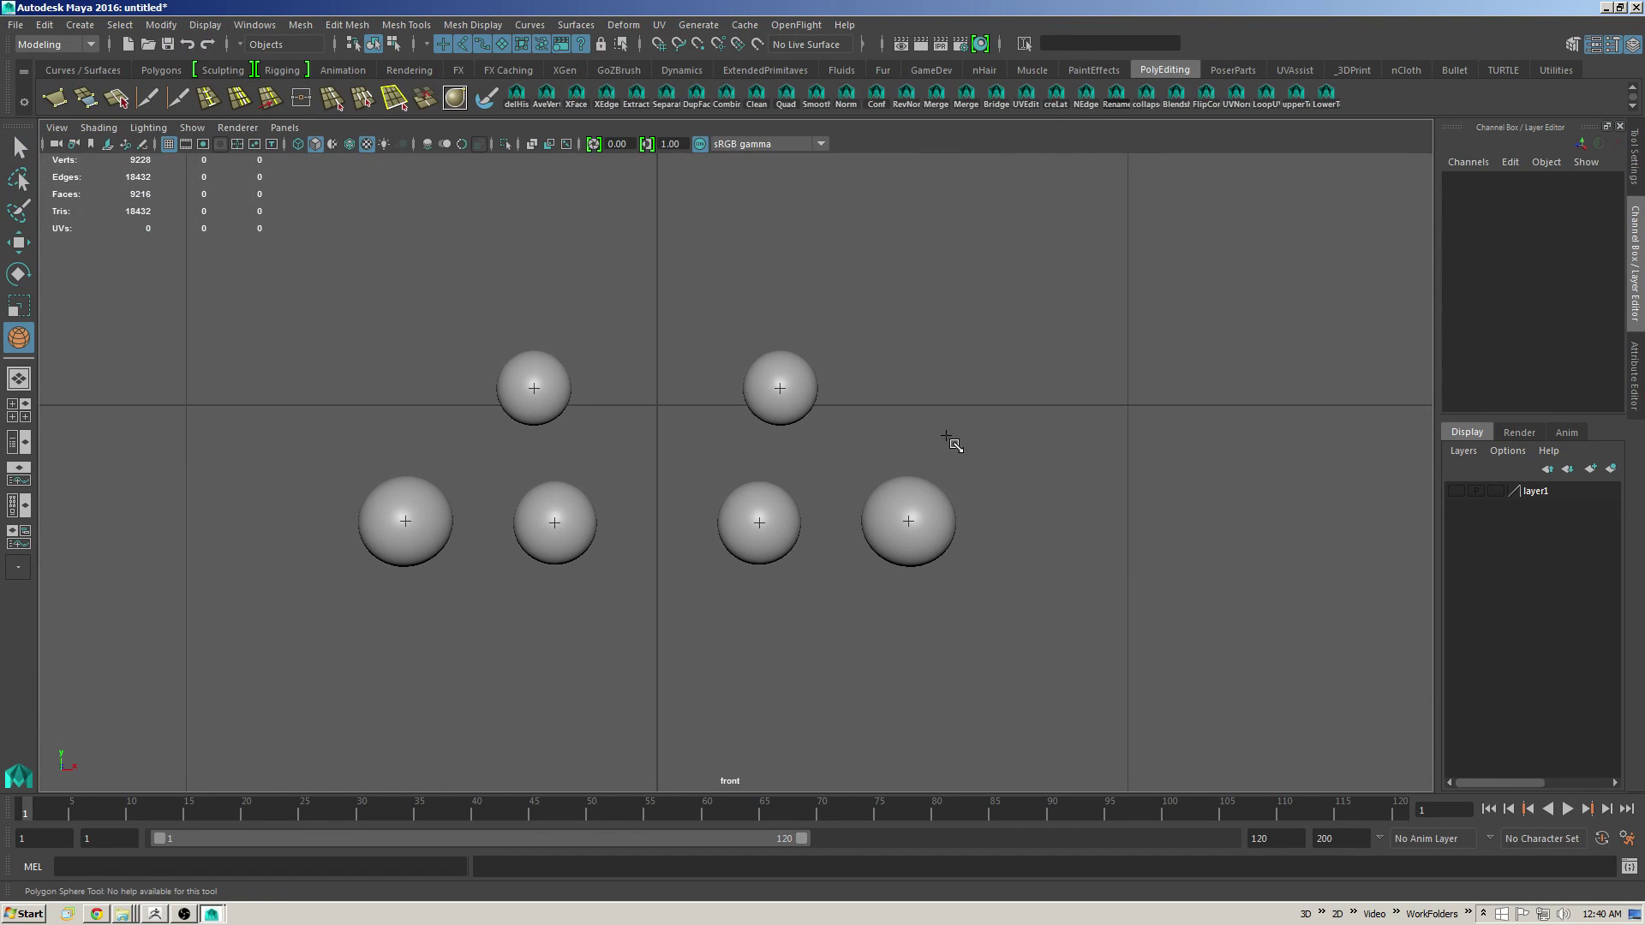
{"action": "key", "text": "4"}
{"action": "mouse_move", "coordinate": [943, 433]}
{"action": "left_mouse_down"}
{"action": "mouse_move", "coordinate": [981, 481]}
{"action": "mouse_move", "coordinate": [899, 426]}
{"action": "mouse_move", "coordinate": [823, 445]}
{"action": "mouse_move", "coordinate": [779, 388]}
{"action": "left_mouse_up"}
{"action": "key", "text": "5"}
Step: Move the new sphere forward along Z to about 1.602, clear of the existing eyeballs
{"action": "key", "text": "w"}
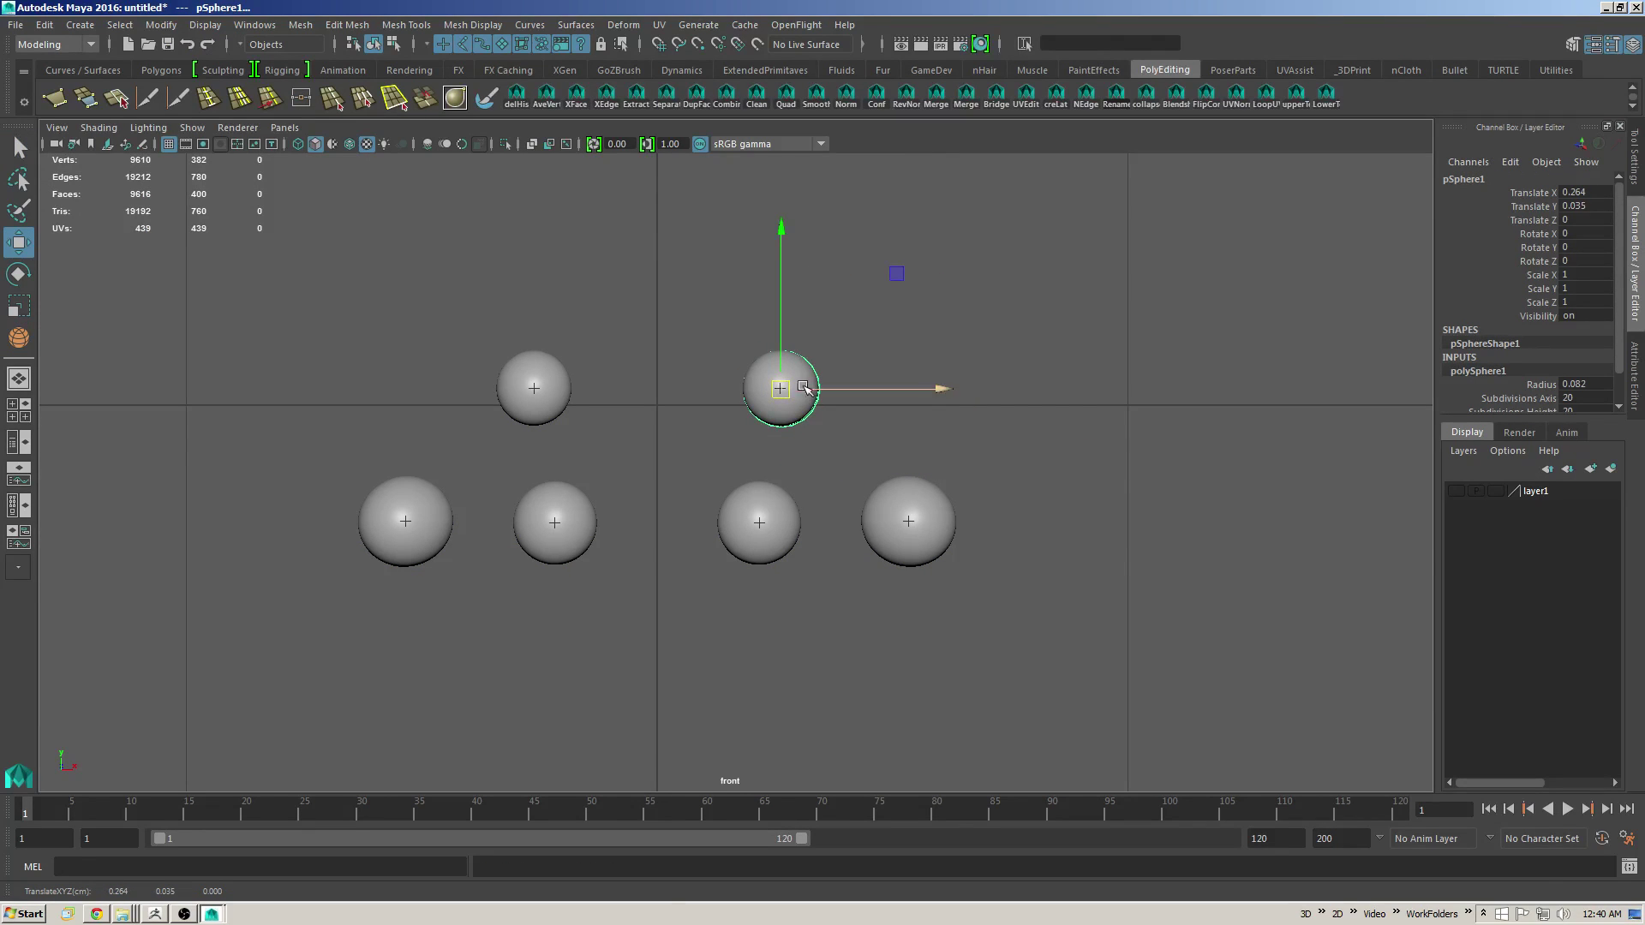
{"action": "key", "text": "space"}
{"action": "key", "text": "space"}
{"action": "left_click_drag", "start_coordinate": [933, 360], "coordinate": [659, 433], "text": "alt"}
{"action": "key", "text": "f"}
{"action": "left_click_drag", "start_coordinate": [899, 426], "coordinate": [850, 361], "text": "alt"}
{"action": "right_click_drag", "start_coordinate": [849, 361], "coordinate": [907, 373], "text": "alt"}
Step: Try 12 for the sphere's Subdivisions Axis and return it to 20
{"action": "scroll", "coordinate": [1574, 322], "scroll_direction": "down", "scroll_amount": 2}
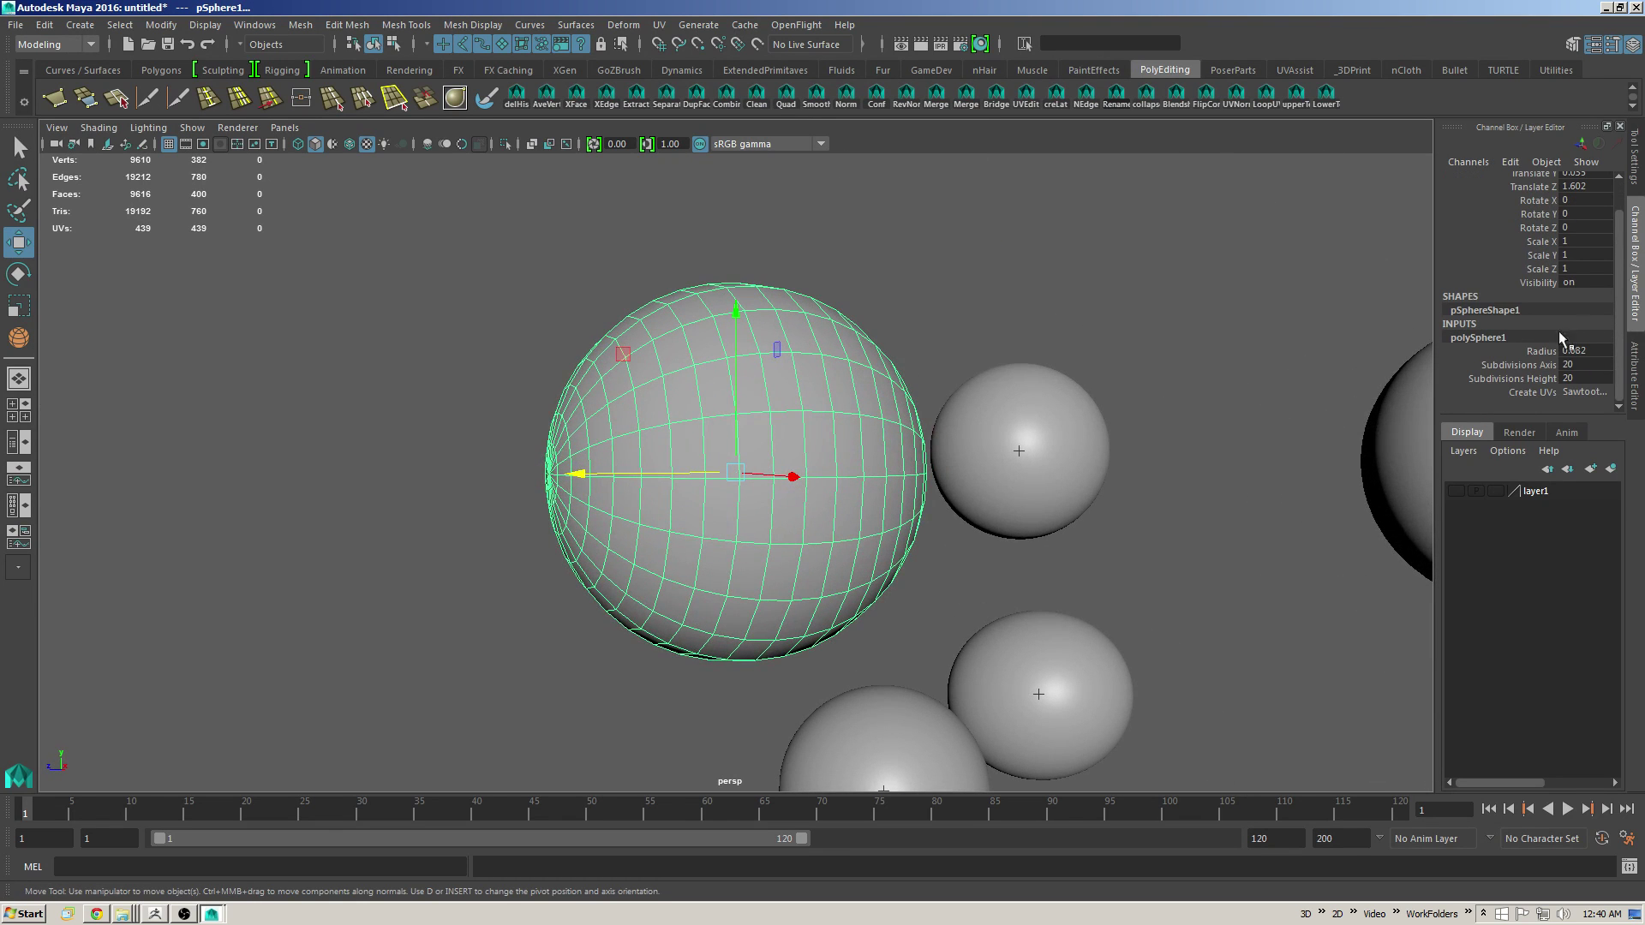
{"action": "double_click", "coordinate": [1587, 364]}
{"action": "type", "text": "12"}
{"action": "key", "text": "Return"}
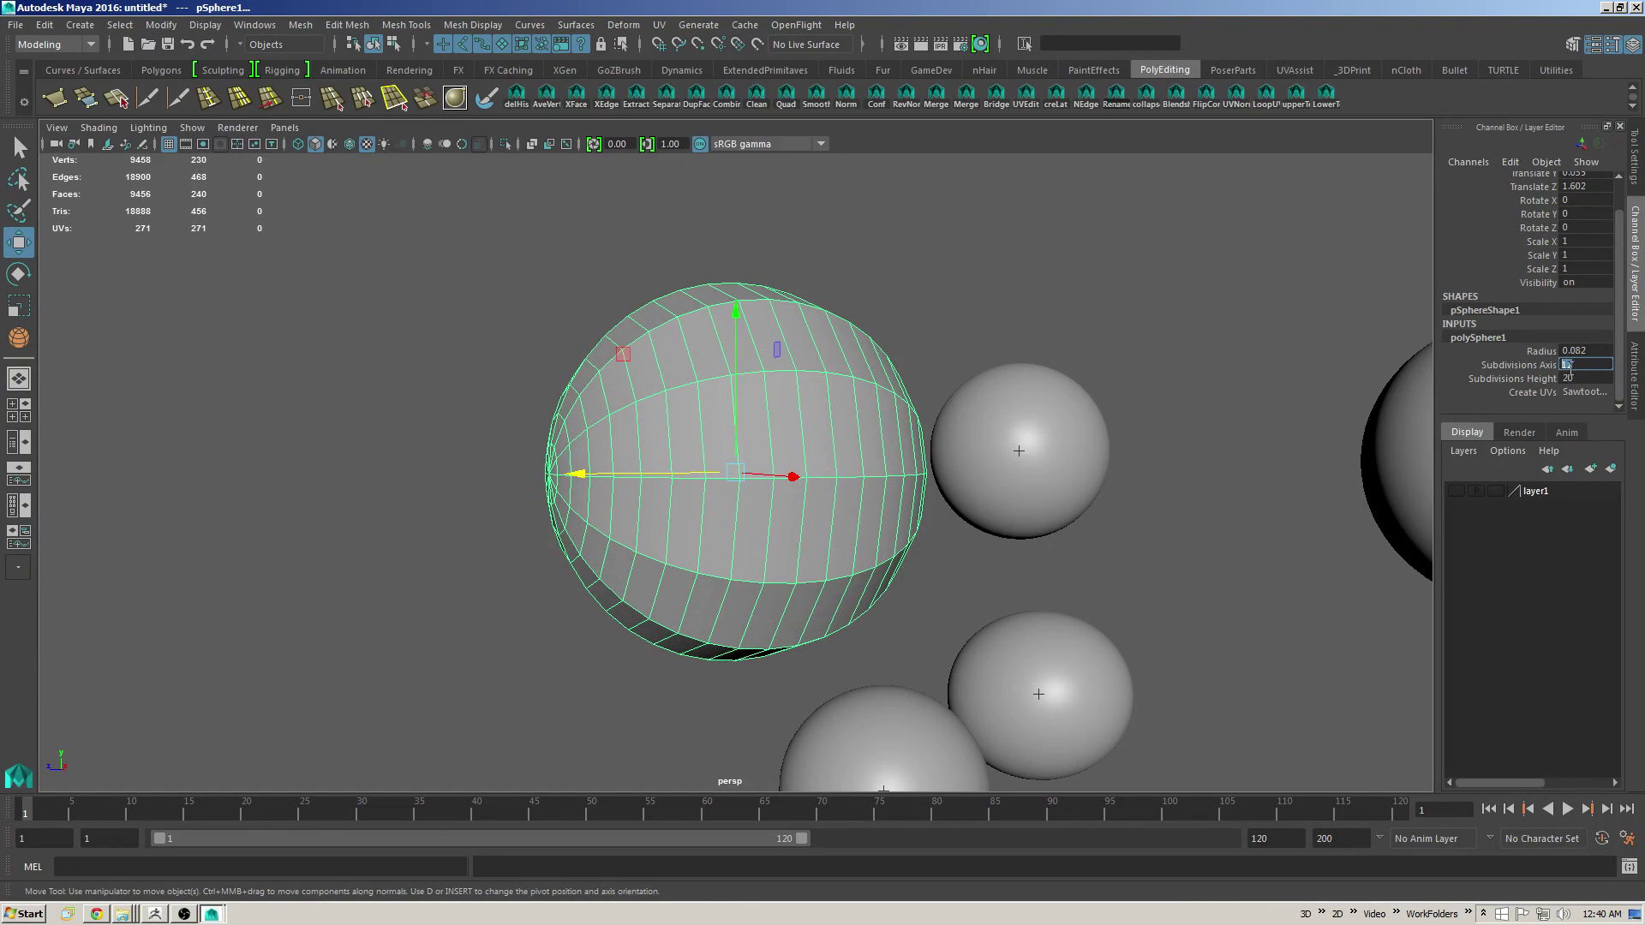
{"action": "type", "text": "20"}
{"action": "key", "text": "Return"}
Step: Set the sphere's Subdivisions Height to 10 and delete its construction history
{"action": "double_click", "coordinate": [1586, 377]}
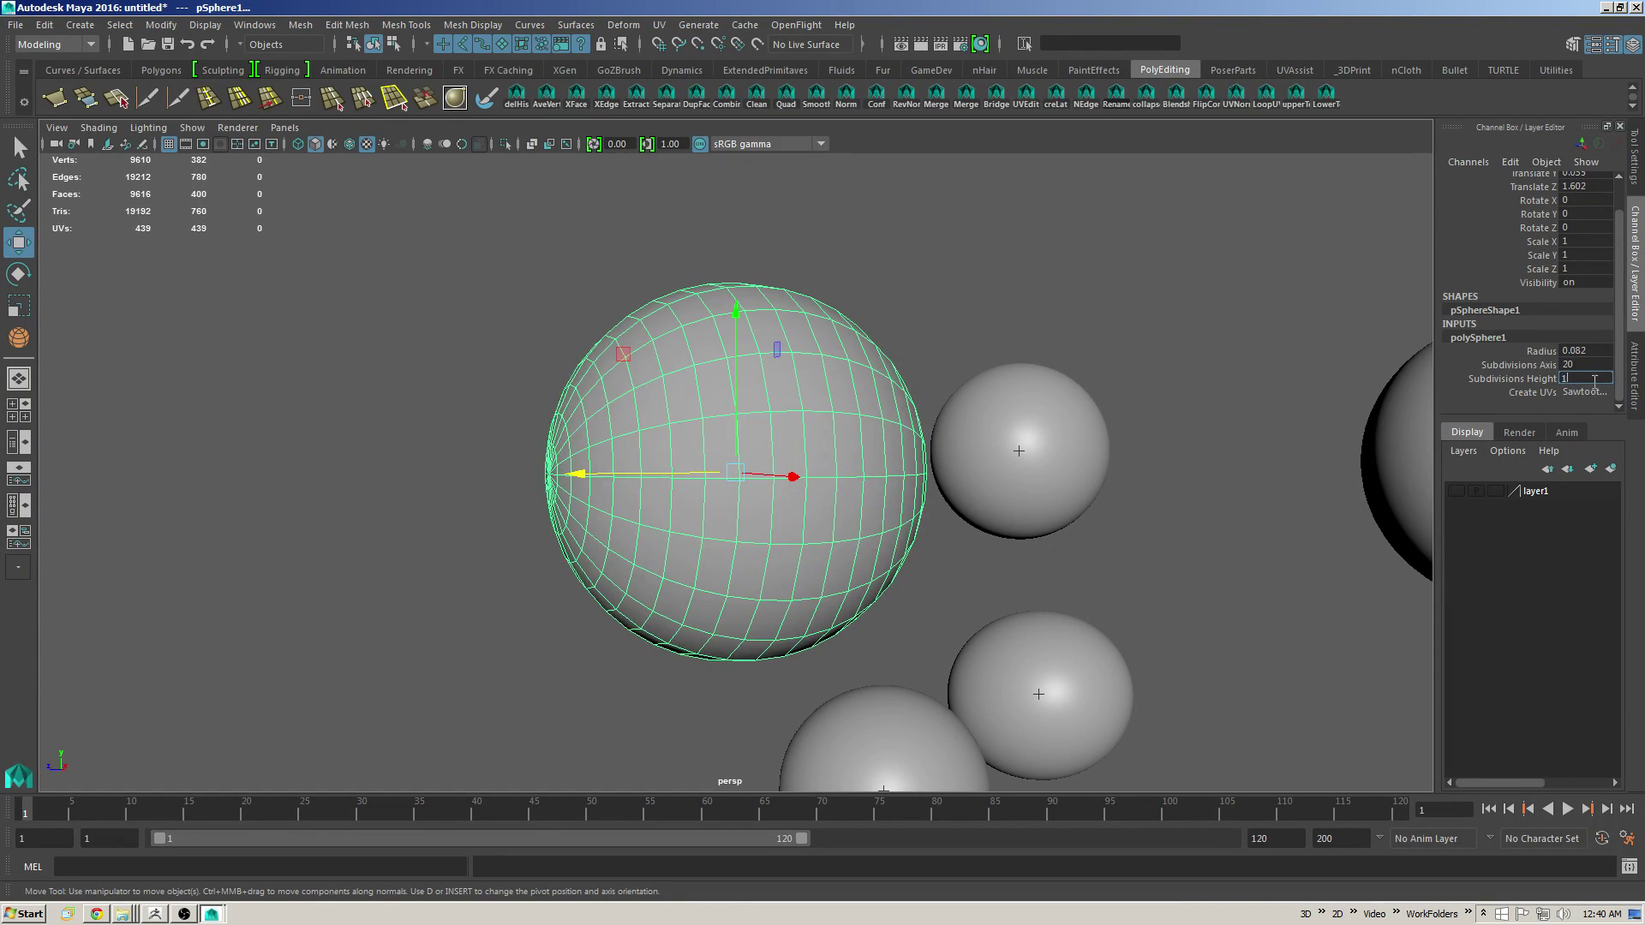
{"action": "type", "text": "12"}
{"action": "key", "text": "Return"}
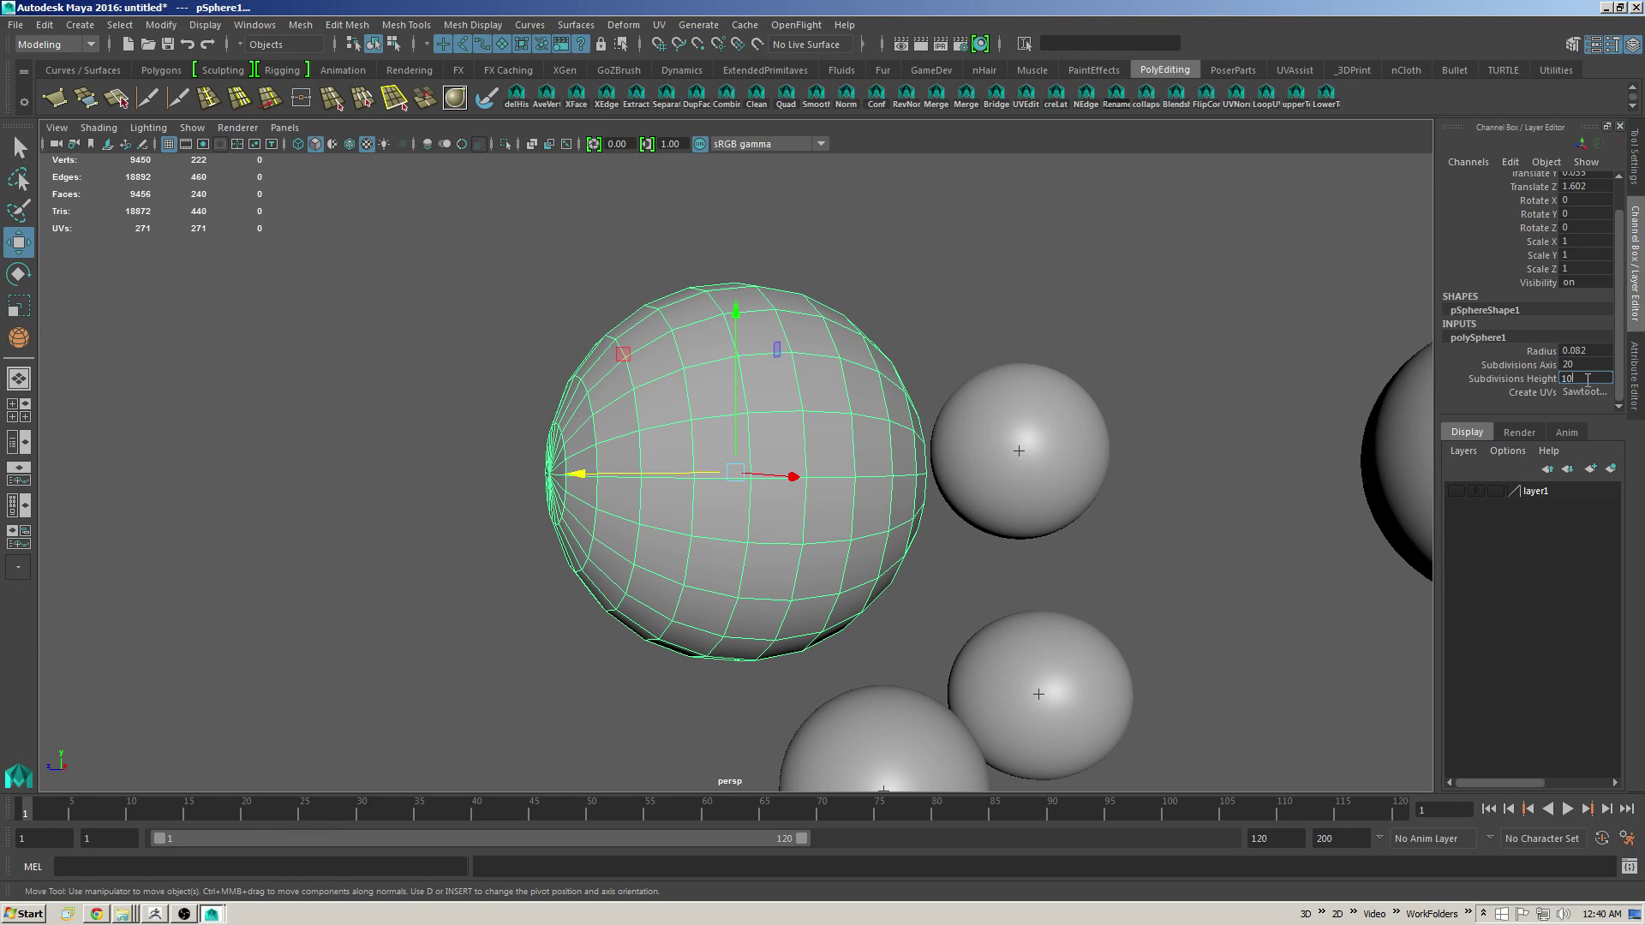
{"action": "key", "text": "Return"}
{"action": "left_click_drag", "start_coordinate": [844, 393], "coordinate": [1293, 397], "text": "alt"}
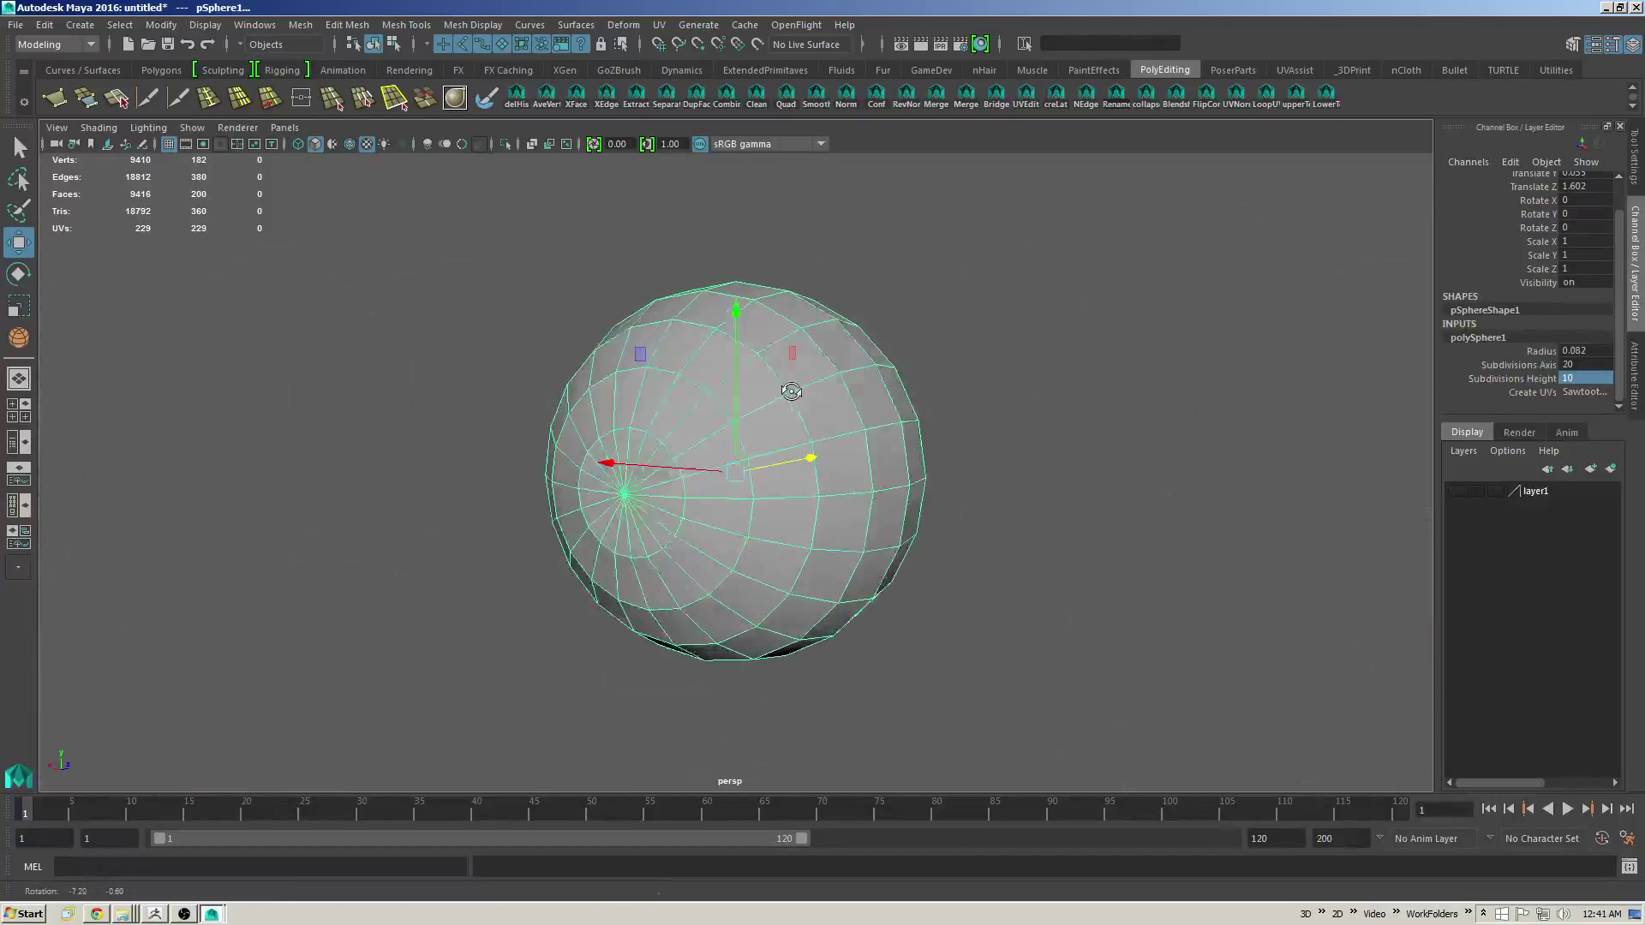
{"action": "left_click_drag", "start_coordinate": [797, 390], "coordinate": [759, 413], "text": "alt"}
{"action": "left_click", "coordinate": [516, 99]}
{"action": "middle_click_drag", "start_coordinate": [585, 253], "coordinate": [551, 246], "text": "alt"}
{"action": "left_click_drag", "start_coordinate": [701, 385], "coordinate": [733, 389], "text": "alt"}
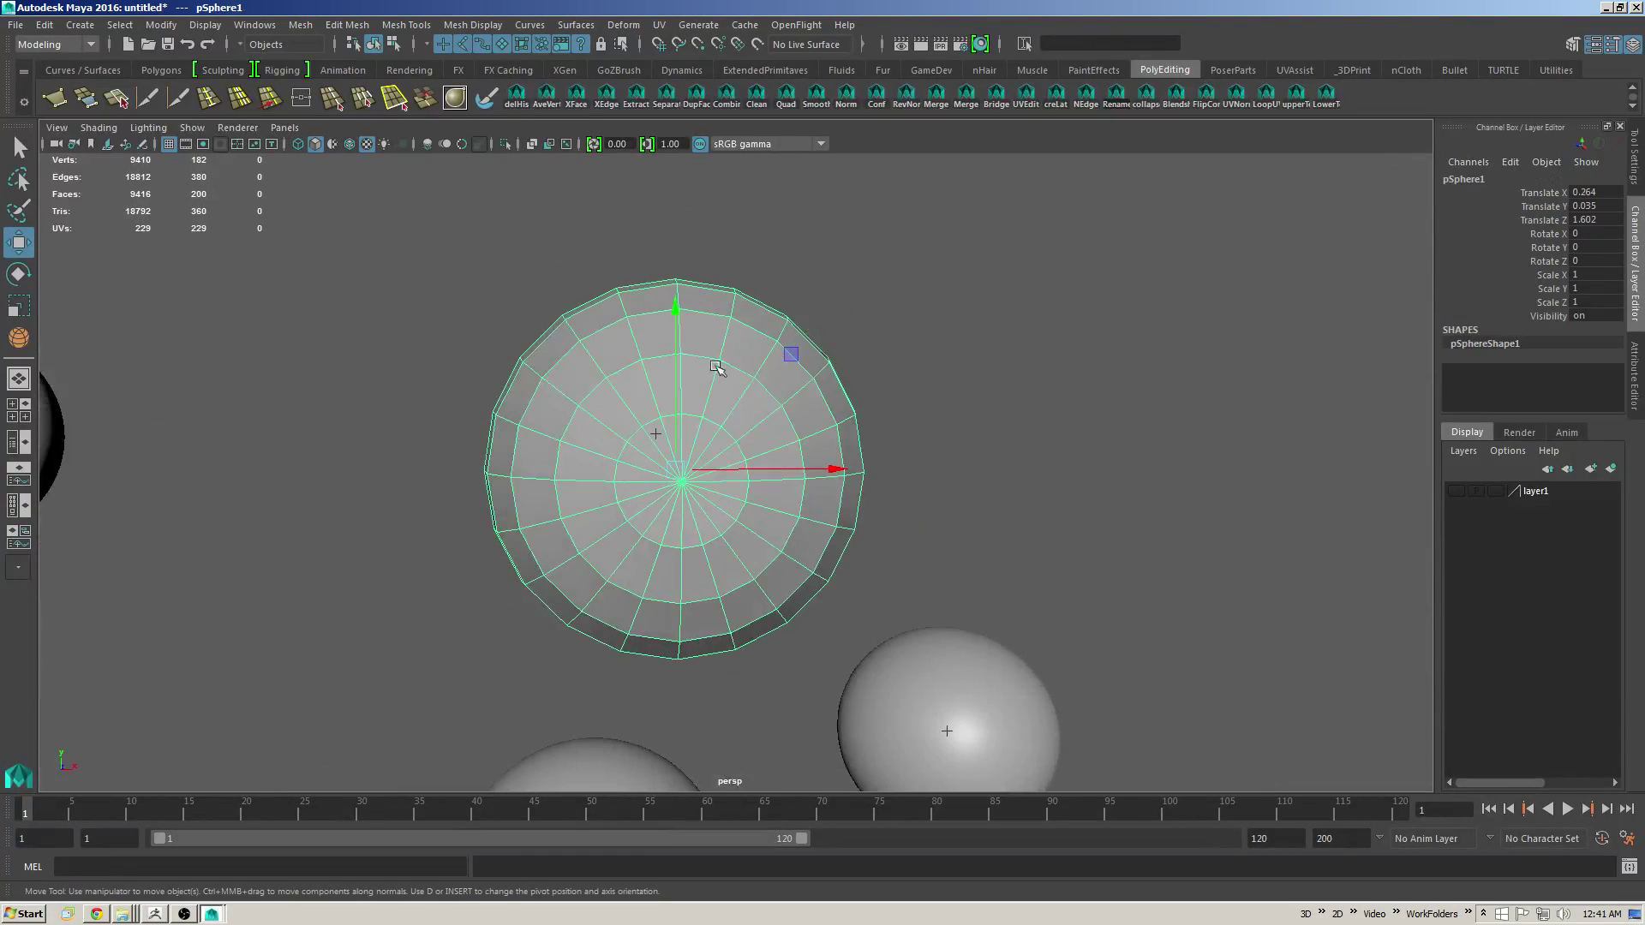
Step: Select all faces of the sphere, duplicate them and offset the copy slightly outward as an outer shell
{"action": "key", "text": "F8"}
{"action": "mouse_move", "coordinate": [745, 509]}
{"action": "left_mouse_down", "text": "alt"}
{"action": "mouse_move", "coordinate": [799, 479]}
{"action": "mouse_move", "coordinate": [815, 430]}
{"action": "mouse_move", "coordinate": [900, 386]}
{"action": "left_mouse_up", "text": "alt"}
{"action": "key", "text": "b"}
{"action": "key", "text": "F11"}
{"action": "key", "text": "4"}
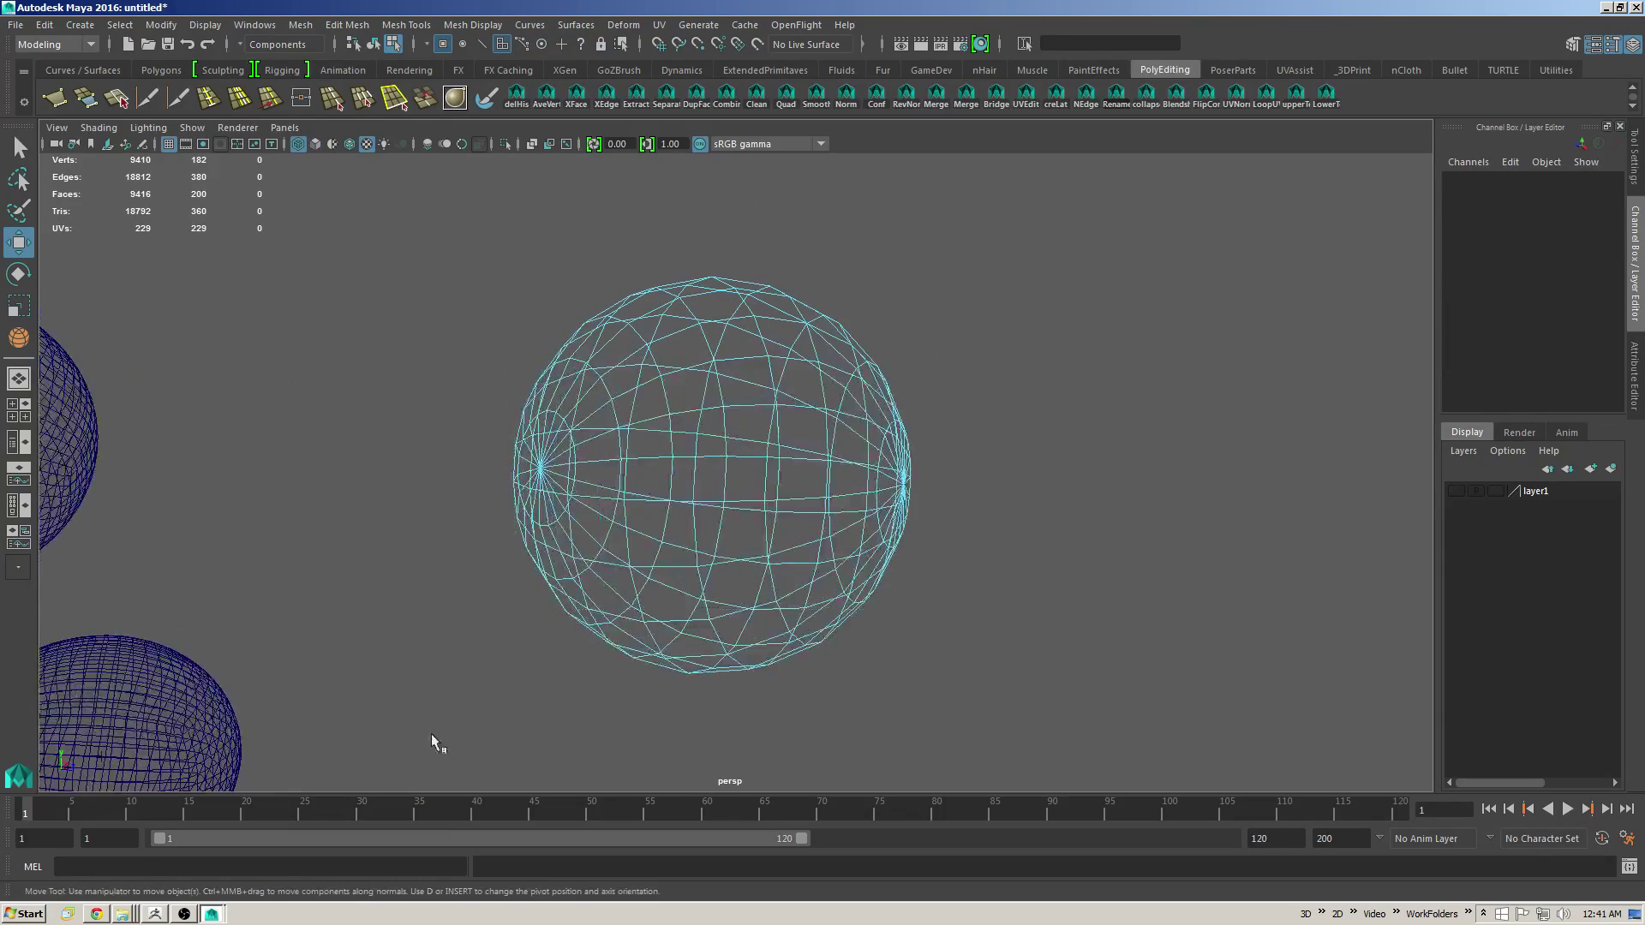
{"action": "left_click_drag", "start_coordinate": [505, 656], "coordinate": [929, 274]}
{"action": "mouse_move", "coordinate": [736, 429]}
{"action": "left_mouse_down", "text": "alt"}
{"action": "mouse_move", "coordinate": [793, 433]}
{"action": "mouse_move", "coordinate": [723, 415]}
{"action": "left_mouse_up", "text": "alt"}
{"action": "right_click_drag", "start_coordinate": [723, 415], "coordinate": [775, 429], "text": "alt"}
{"action": "left_click_drag", "start_coordinate": [775, 429], "coordinate": [745, 411], "text": "alt"}
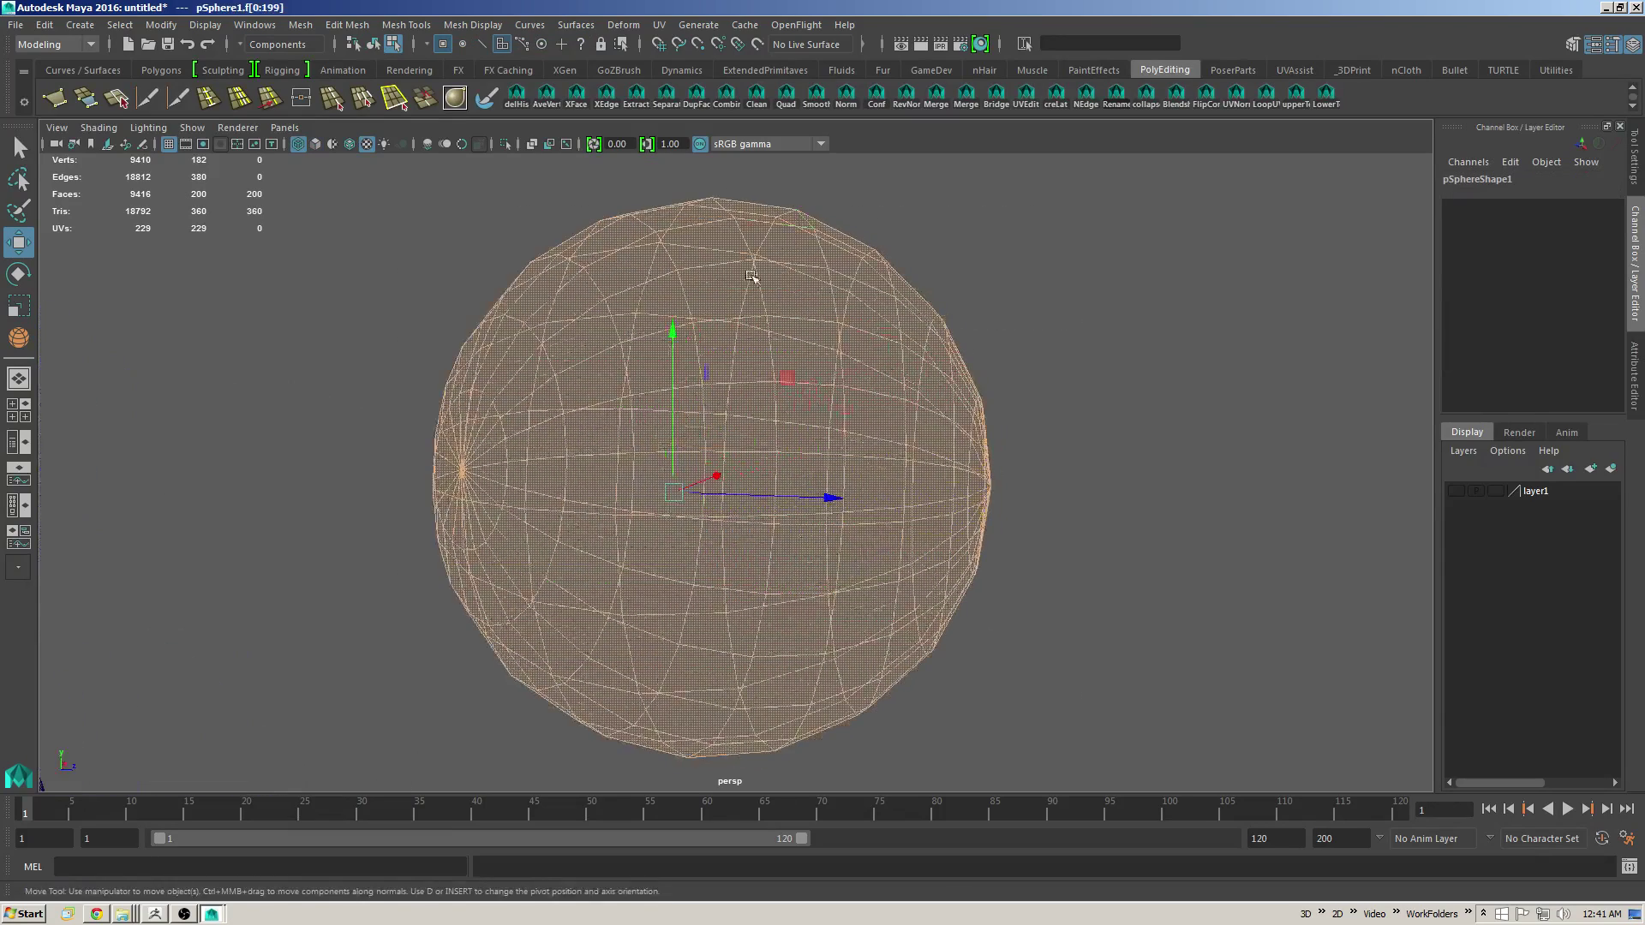
{"action": "left_click", "coordinate": [696, 94]}
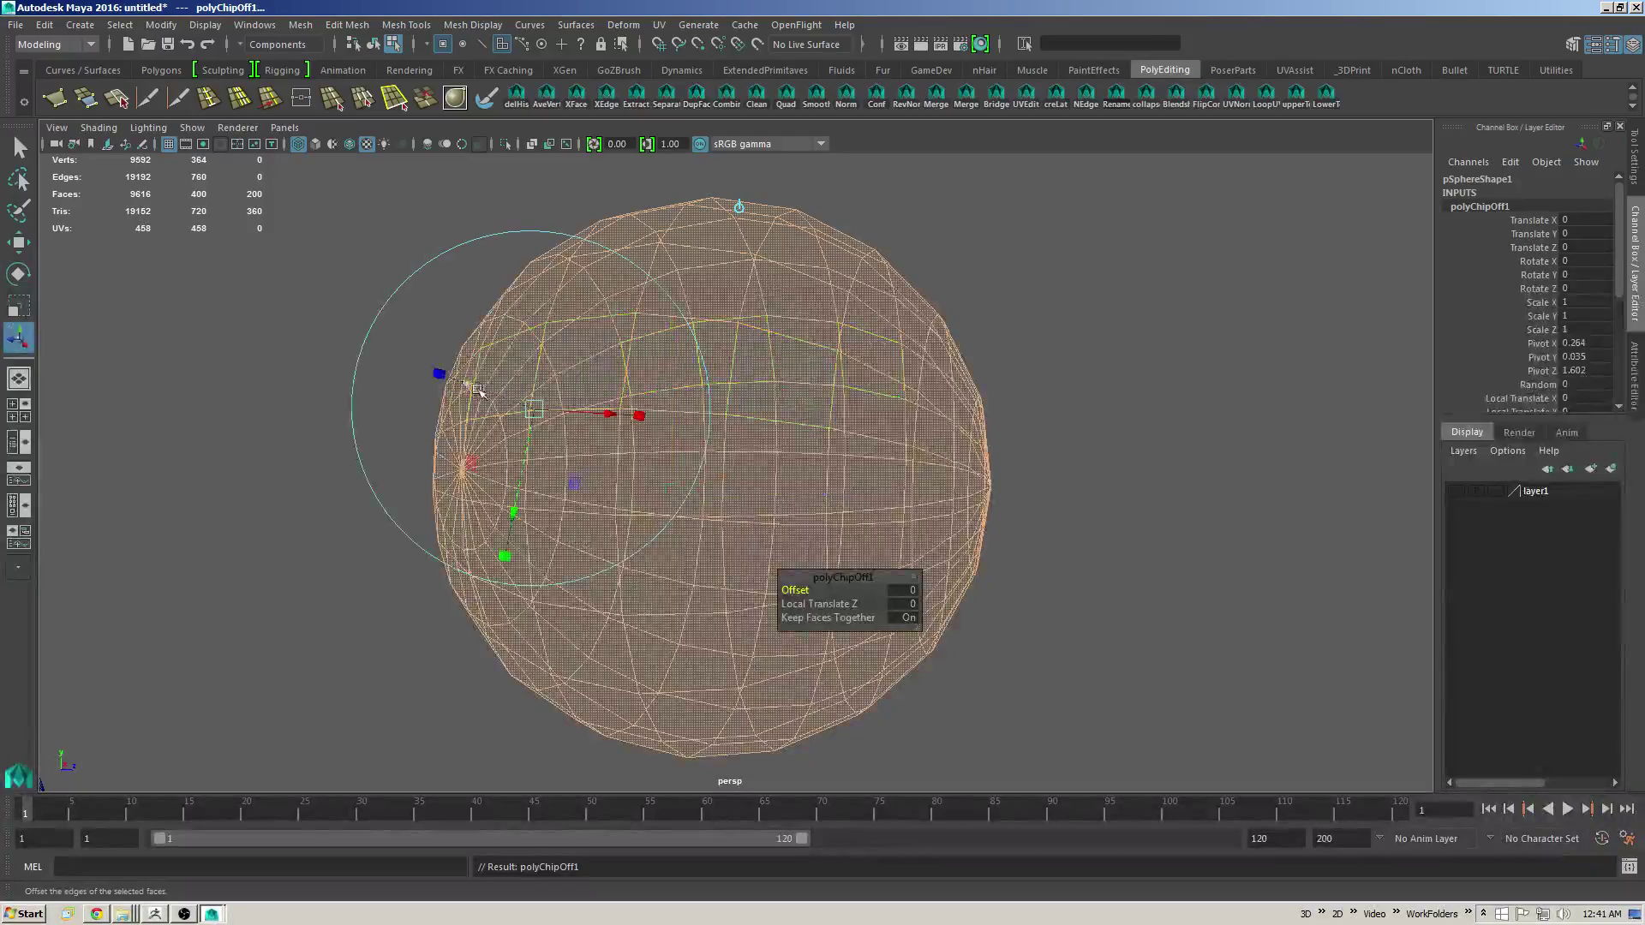
{"action": "left_click_drag", "start_coordinate": [476, 387], "coordinate": [469, 386]}
{"action": "left_click_drag", "start_coordinate": [872, 340], "coordinate": [918, 318], "text": "alt"}
{"action": "key", "text": "q"}
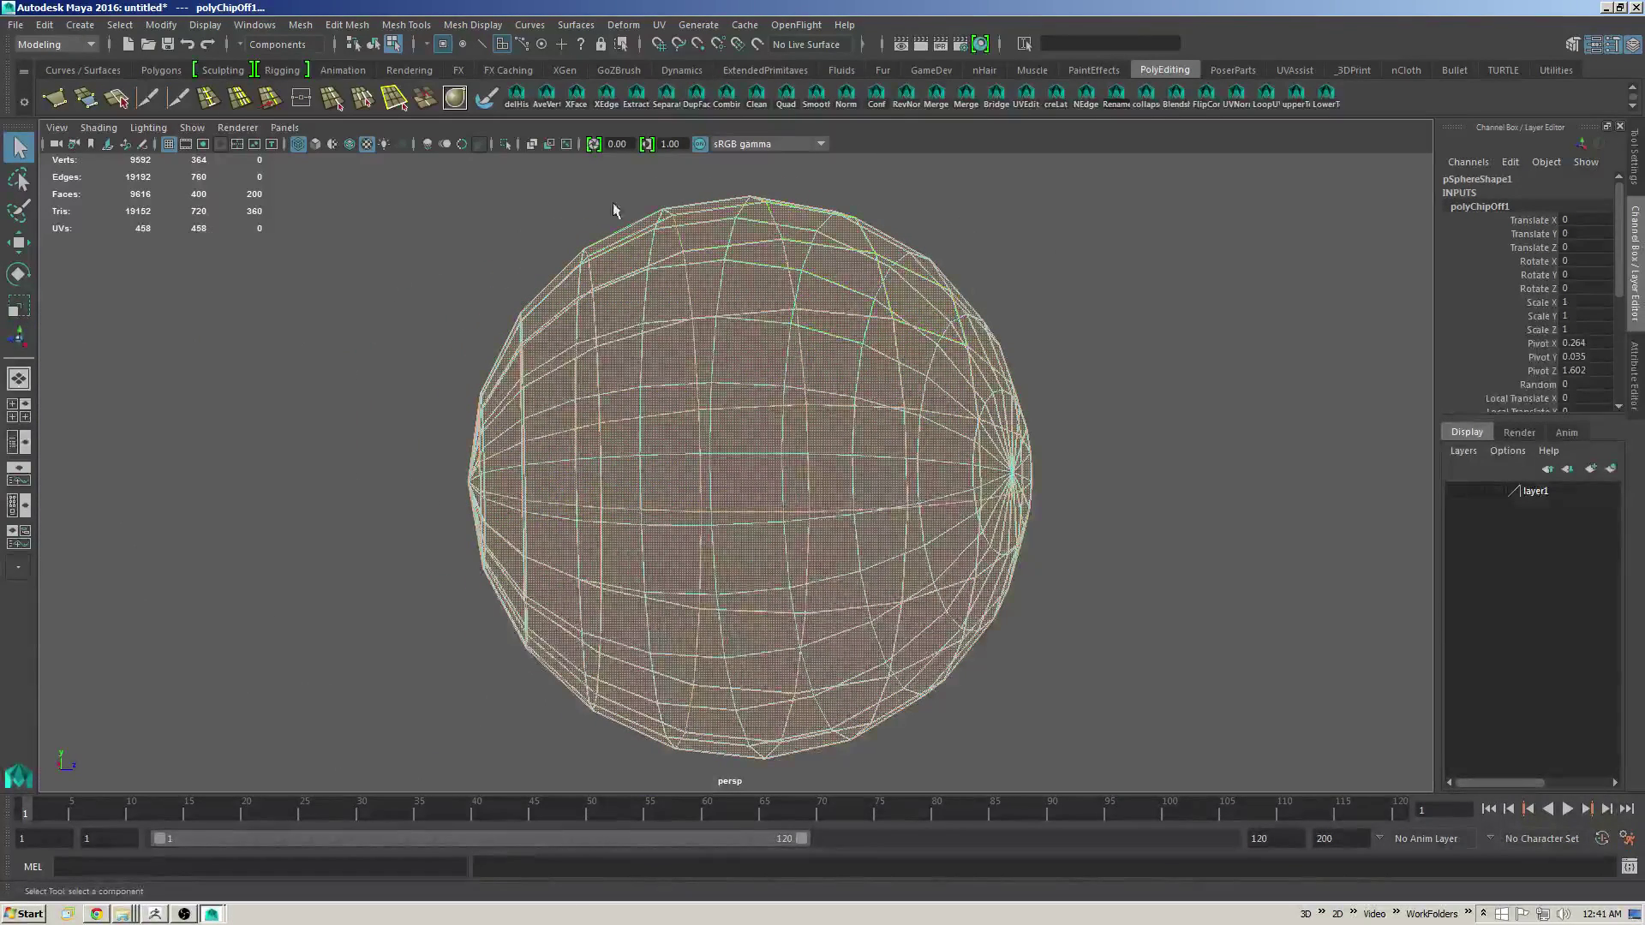
Step: Separate the duplicated shell from the original sphere and delete the construction history
{"action": "key", "text": "F8"}
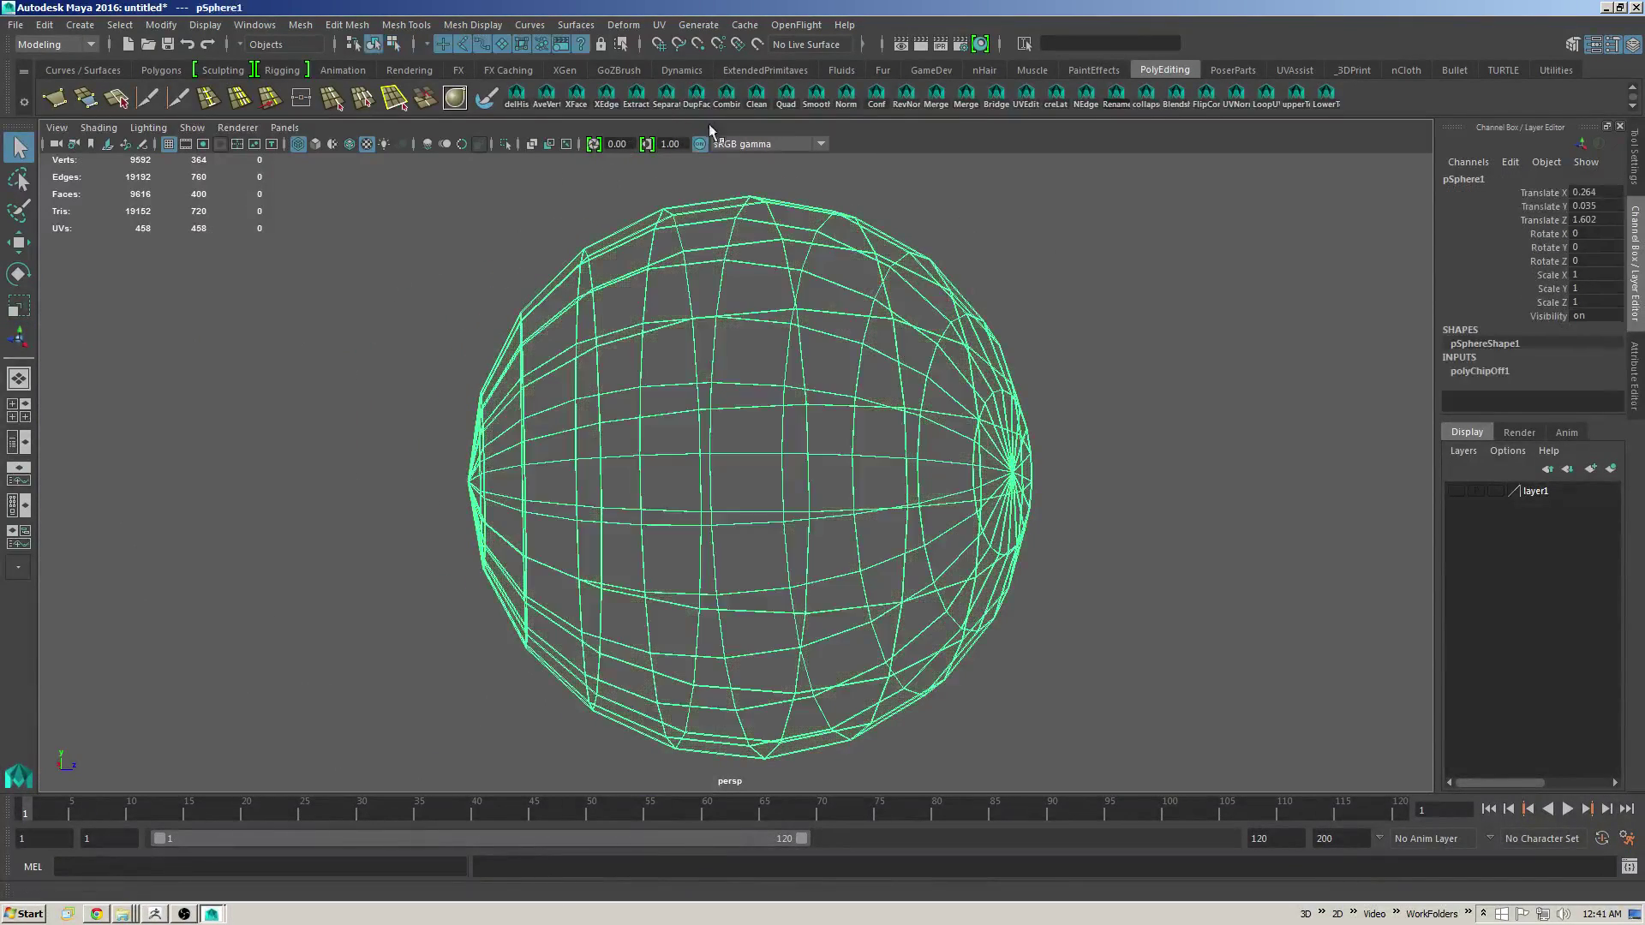
{"action": "left_click", "coordinate": [667, 99]}
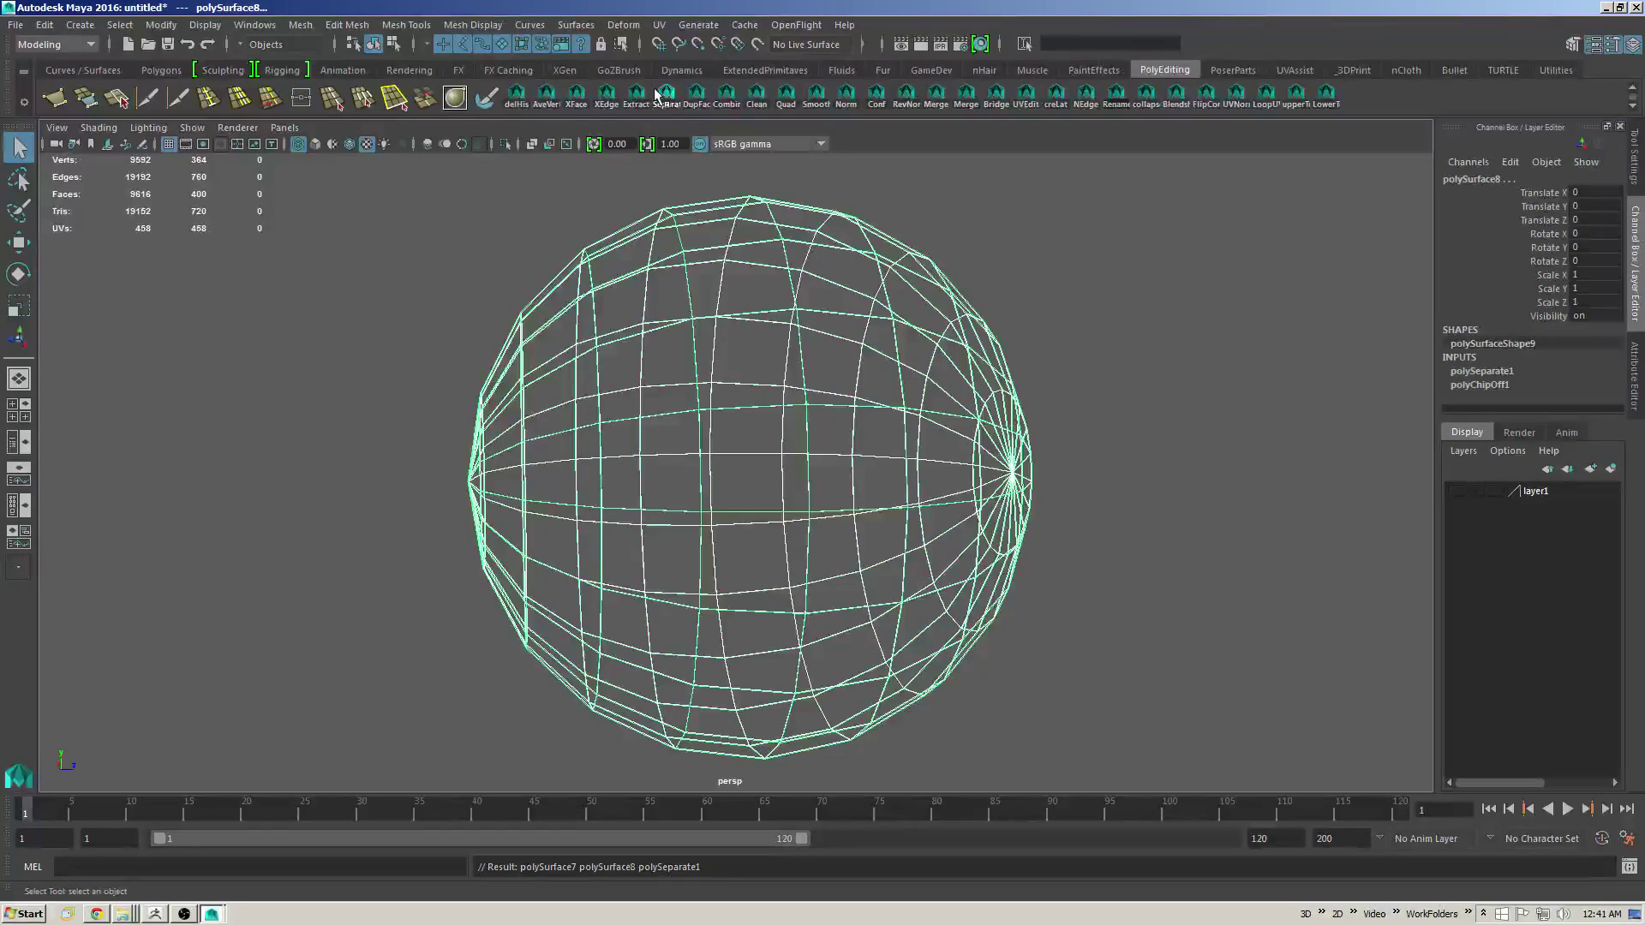
{"action": "left_click", "coordinate": [517, 96]}
Step: Hide the outer shell and smooth the normals of the remaining inner sphere
{"action": "left_click_drag", "start_coordinate": [968, 396], "coordinate": [865, 402], "text": "alt"}
{"action": "key", "text": "5"}
{"action": "left_click", "coordinate": [1004, 368]}
{"action": "left_click", "coordinate": [857, 395]}
{"action": "key", "text": "ctrl+h"}
{"action": "left_click_drag", "start_coordinate": [882, 371], "coordinate": [967, 372], "text": "alt"}
{"action": "left_click", "coordinate": [934, 374]}
{"action": "left_click_drag", "start_coordinate": [850, 411], "coordinate": [895, 409], "text": "alt"}
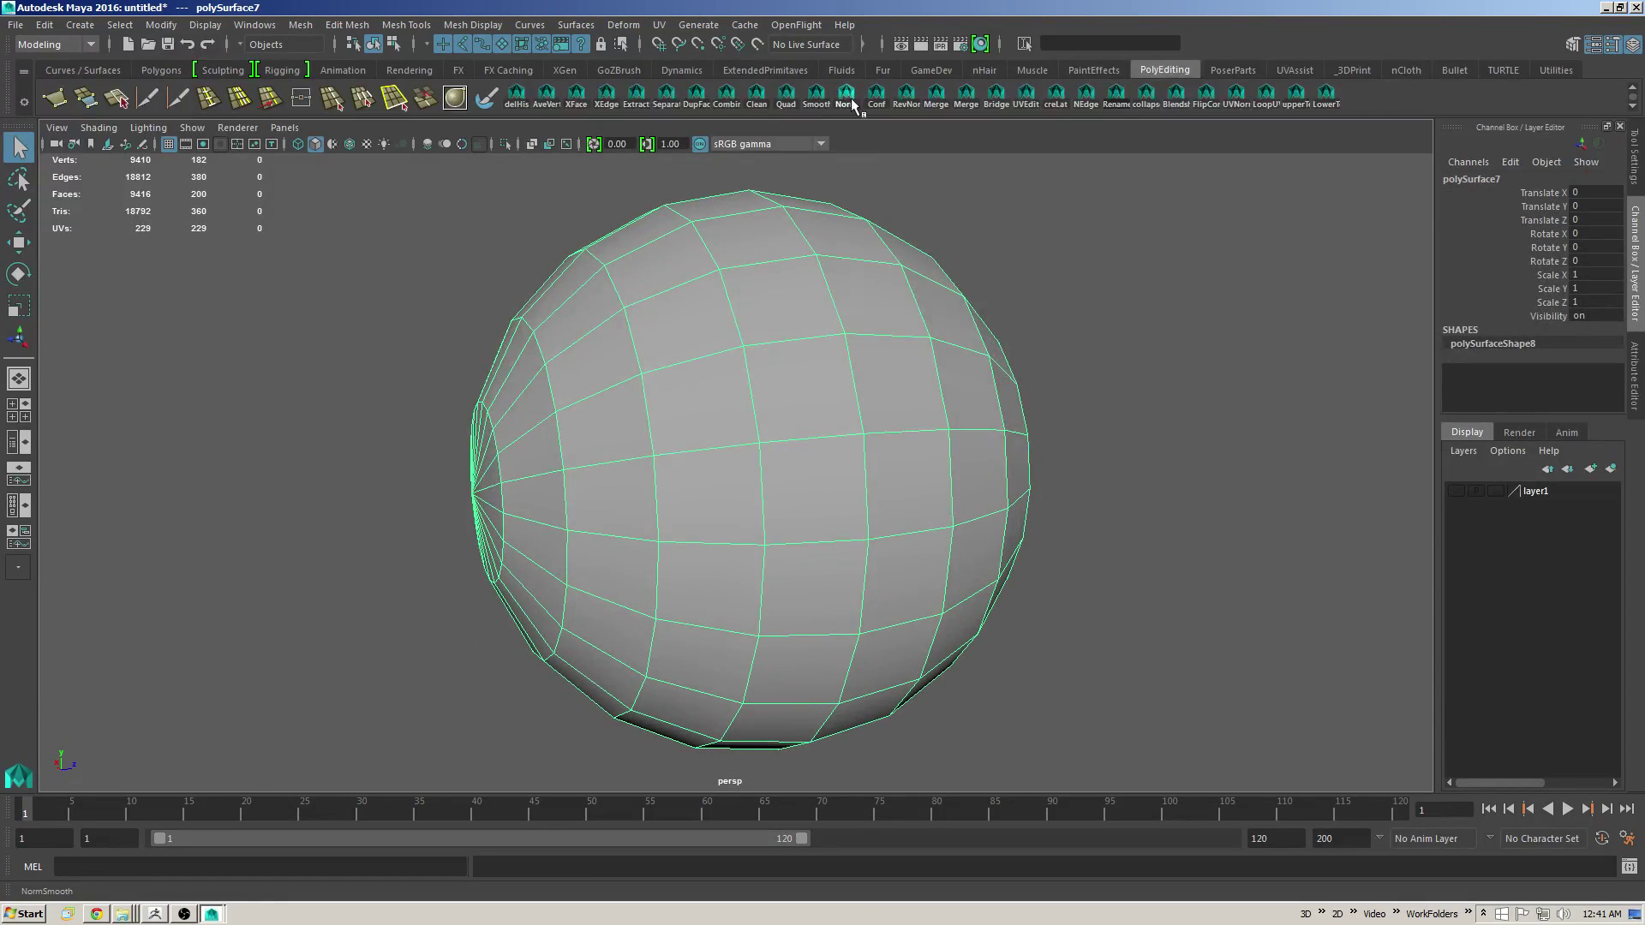
{"action": "left_click", "coordinate": [853, 106]}
{"action": "left_click", "coordinate": [506, 173]}
{"action": "left_click", "coordinate": [635, 476]}
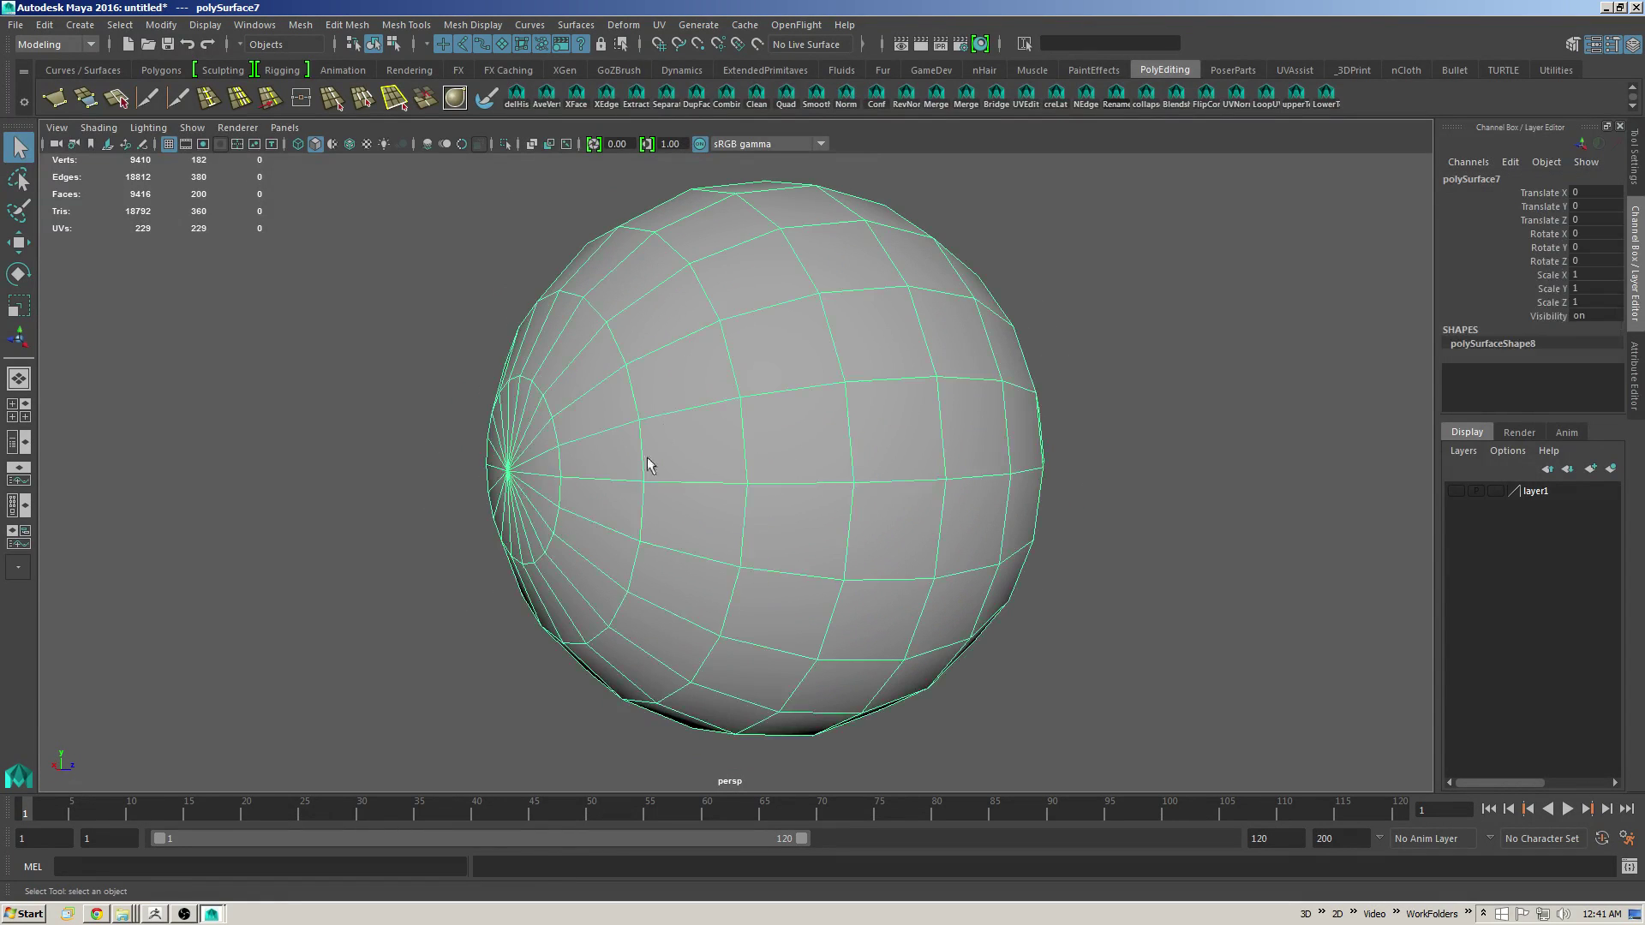
Step: Delete the cap of faces around the inner sphere's rear pole
{"action": "key", "text": "F9"}
{"action": "left_click", "coordinate": [509, 471]}
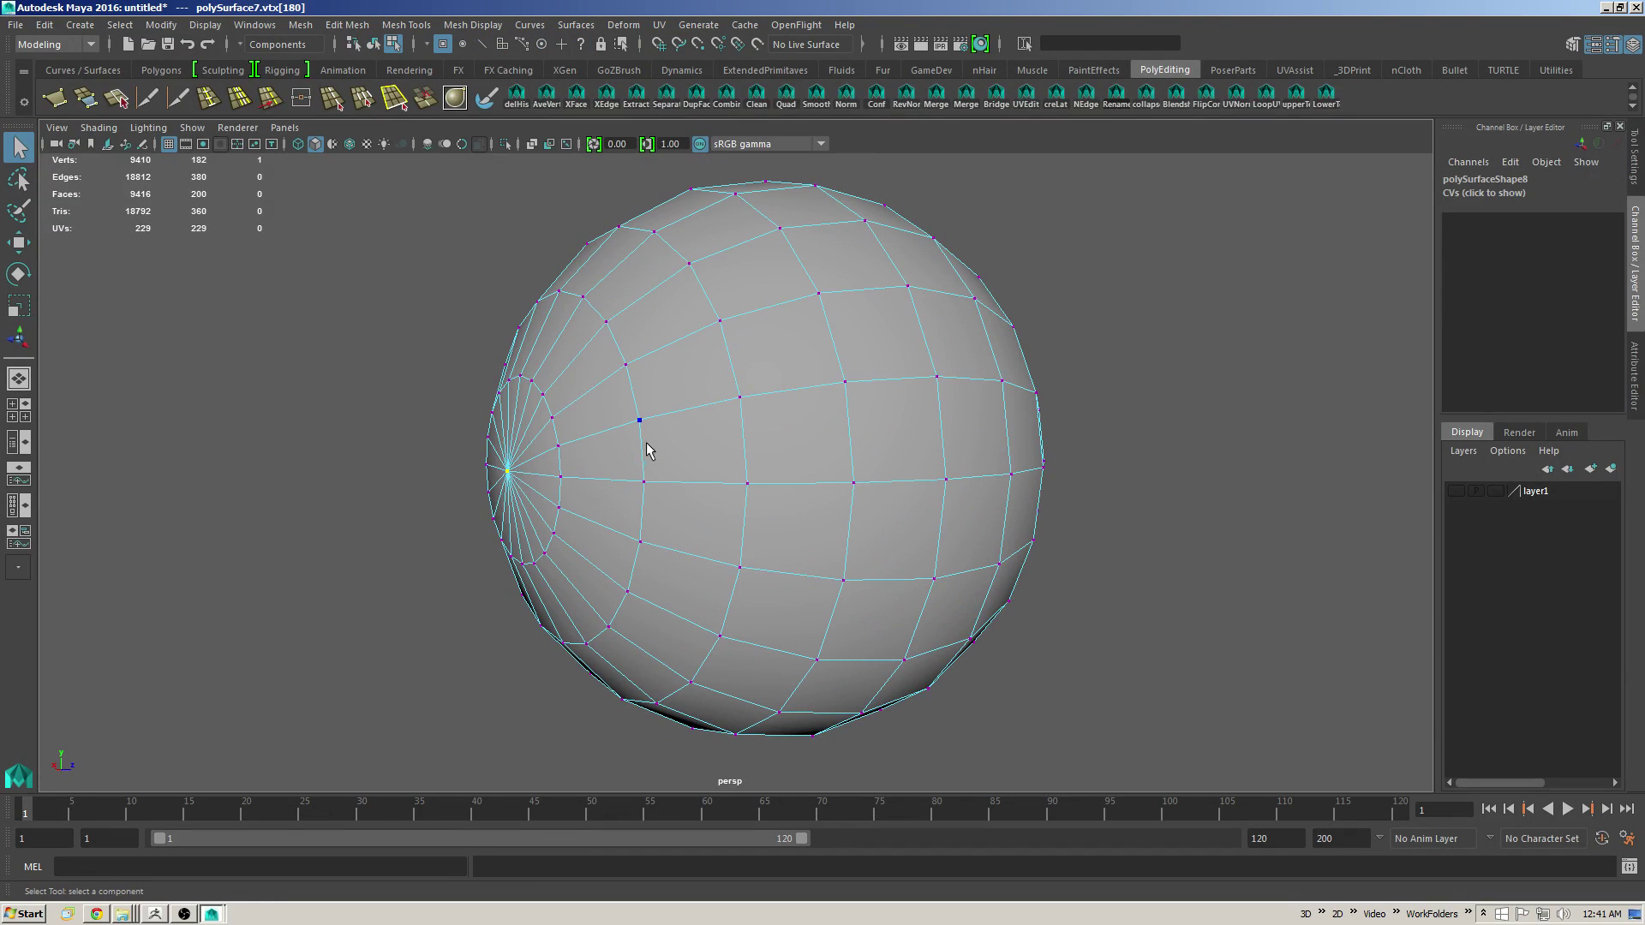
{"action": "key", "text": "ctrl+F11"}
{"action": "left_click_drag", "start_coordinate": [582, 370], "coordinate": [810, 421], "text": "alt"}
{"action": "key", "text": "Delete"}
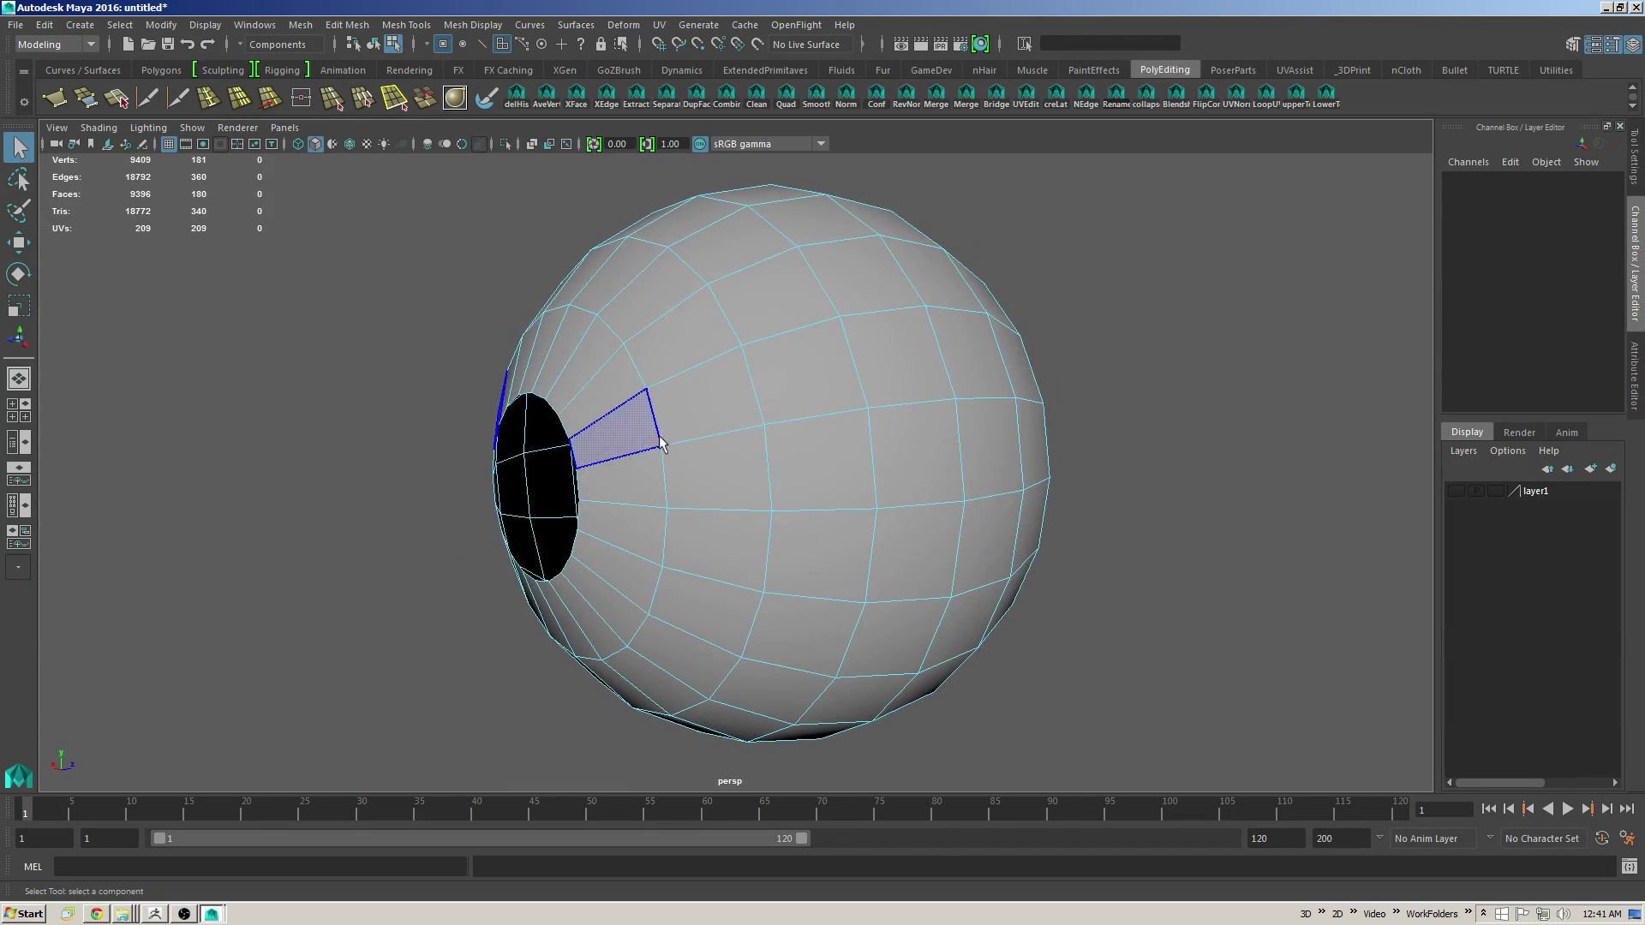
{"action": "left_click_drag", "start_coordinate": [667, 441], "coordinate": [767, 454], "text": "alt"}
Step: Extrude the cap faces around the inner sphere's front pole and push them inward to form a recessed pupil
{"action": "key", "text": "F8"}
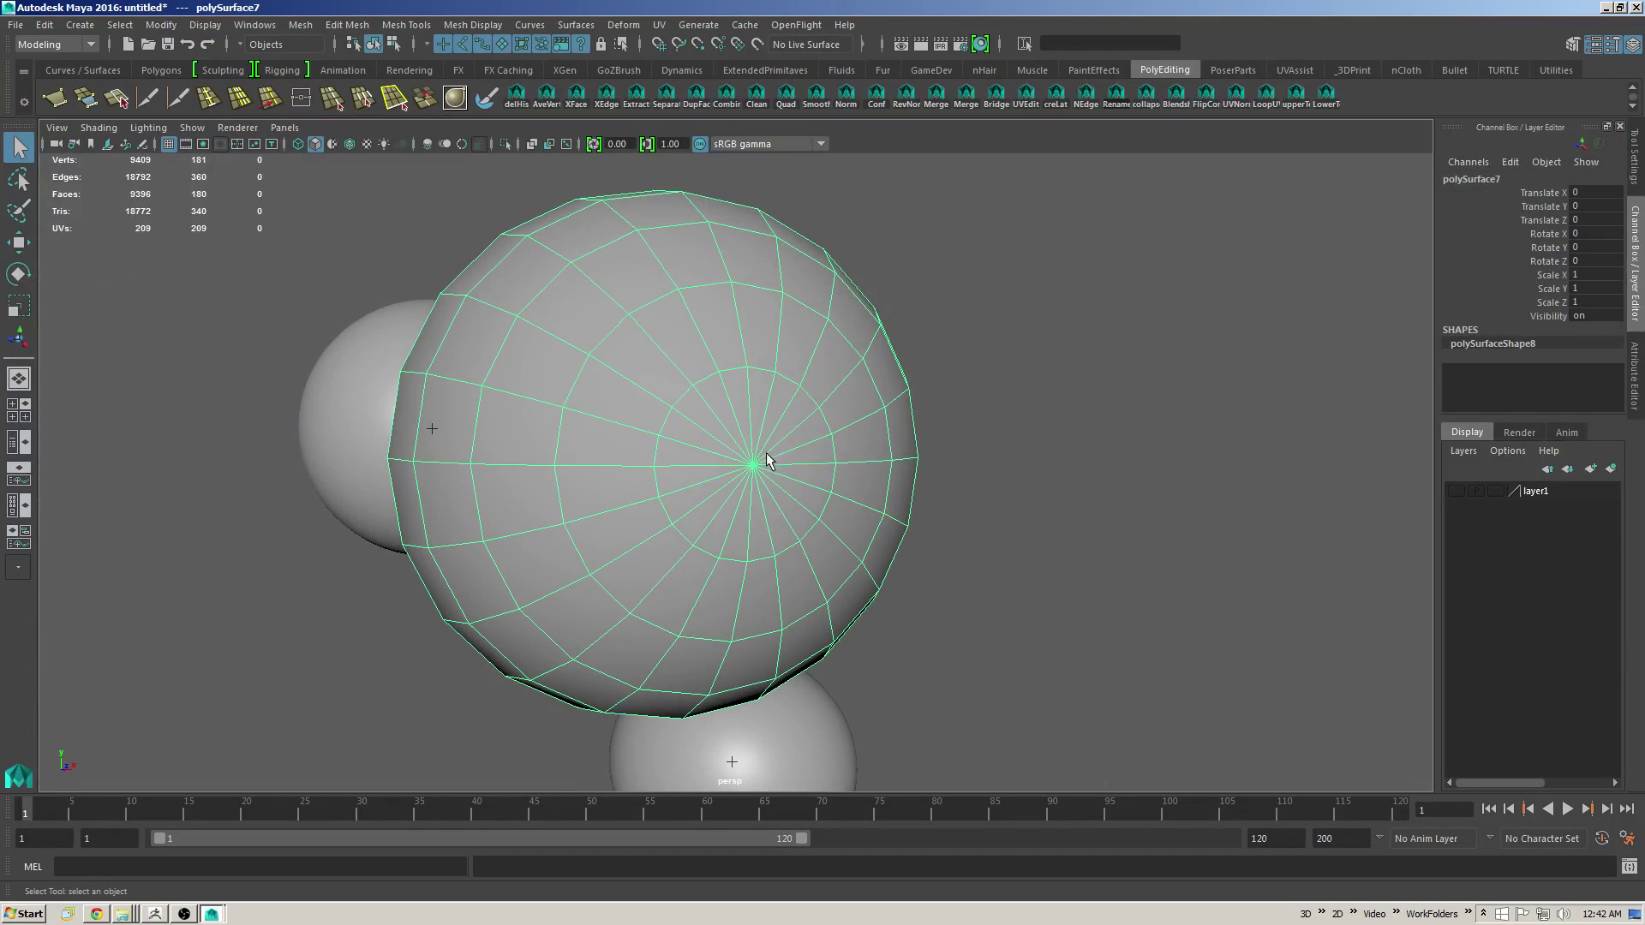
{"action": "key", "text": "F8"}
{"action": "left_click", "coordinate": [765, 463]}
{"action": "left_click_drag", "start_coordinate": [866, 459], "coordinate": [861, 454], "text": "alt"}
{"action": "left_click_drag", "start_coordinate": [780, 404], "coordinate": [898, 406], "text": "alt"}
{"action": "key", "text": "ctrl+F11"}
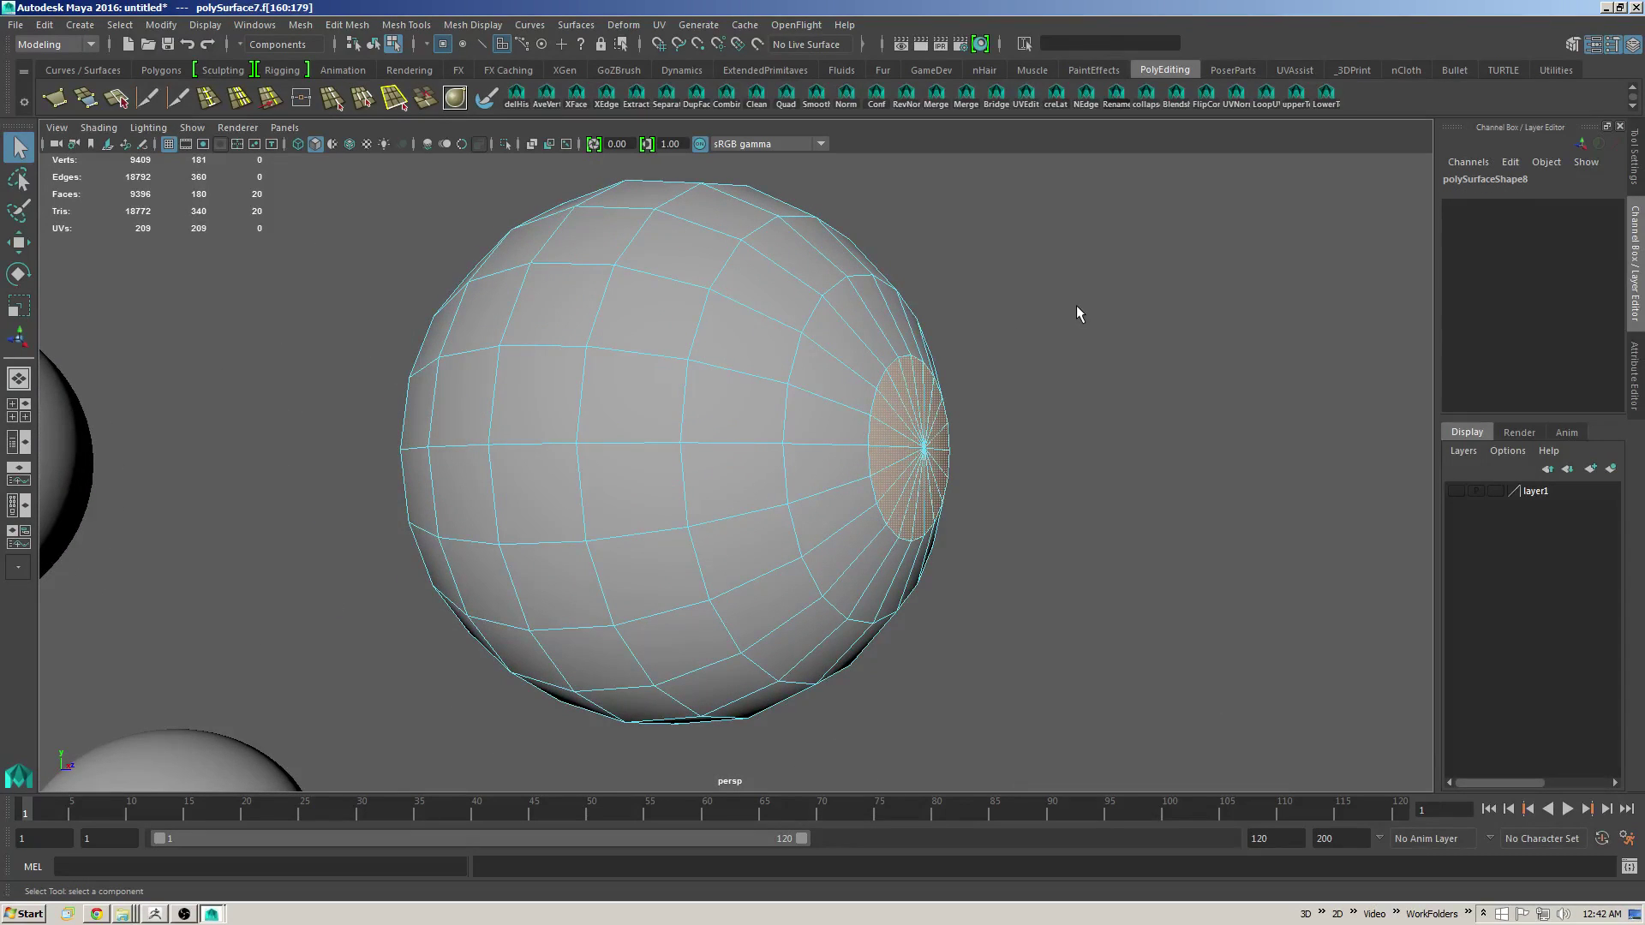
{"action": "mouse_move", "coordinate": [1071, 371]}
{"action": "left_mouse_down", "text": "alt"}
{"action": "mouse_move", "coordinate": [1101, 378]}
{"action": "mouse_move", "coordinate": [1043, 369]}
{"action": "mouse_move", "coordinate": [1060, 382]}
{"action": "left_mouse_up", "text": "alt"}
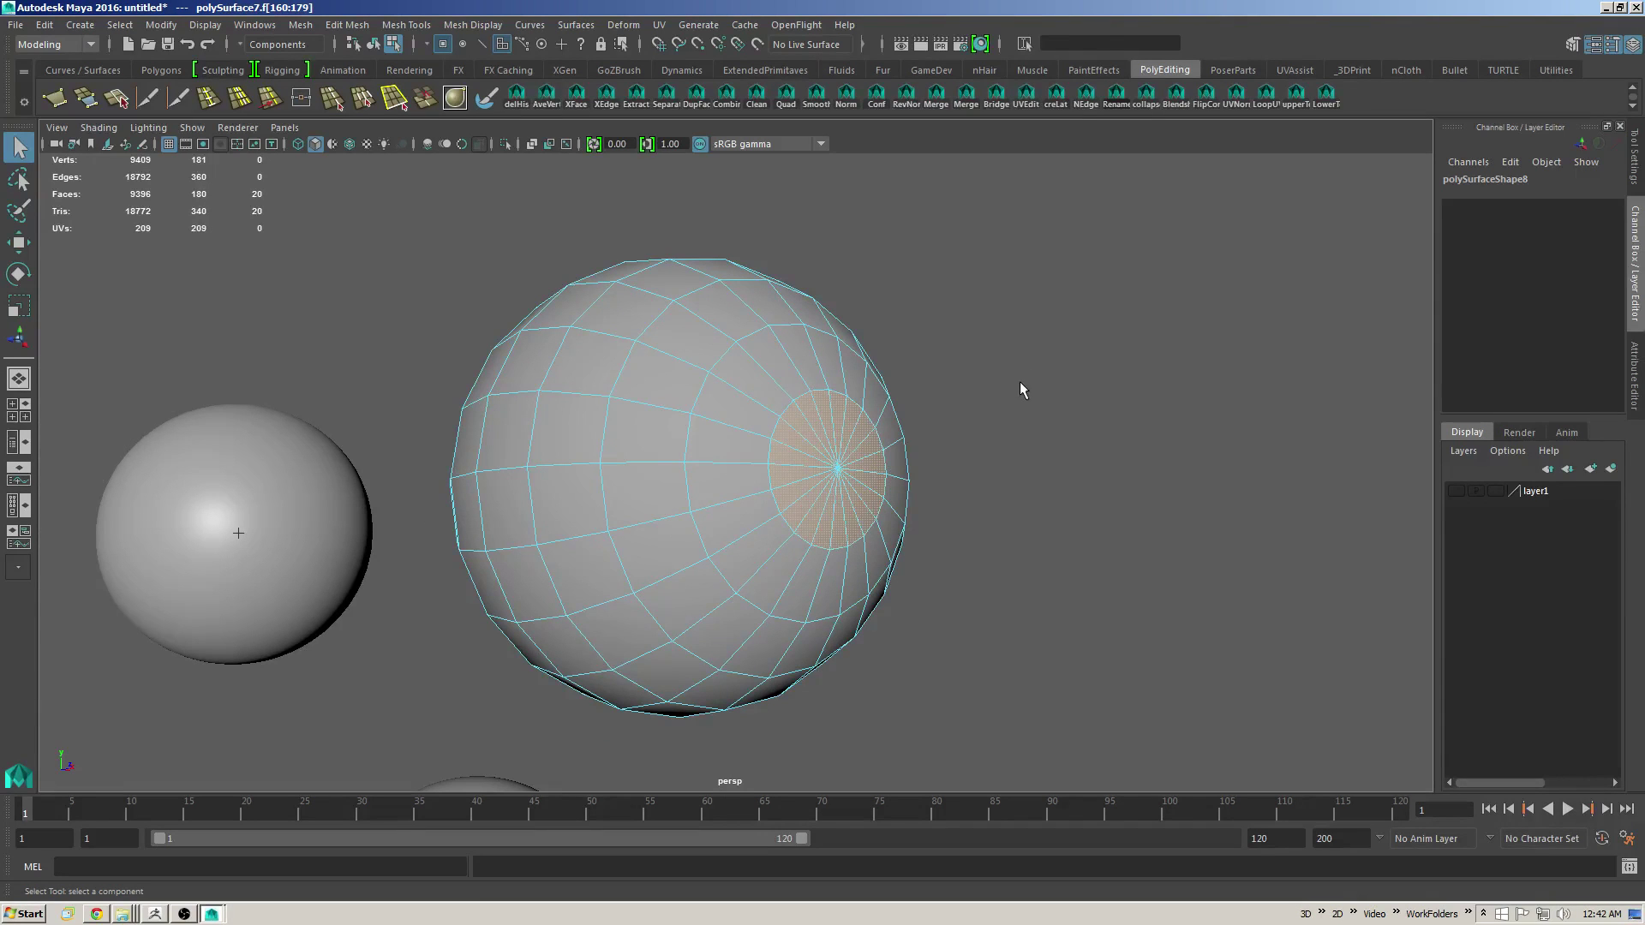
{"action": "mouse_move", "coordinate": [1021, 381]}
{"action": "left_mouse_down", "text": "alt"}
{"action": "mouse_move", "coordinate": [1002, 429]}
{"action": "mouse_move", "coordinate": [1003, 403]}
{"action": "mouse_move", "coordinate": [1023, 405]}
{"action": "left_mouse_up", "text": "alt"}
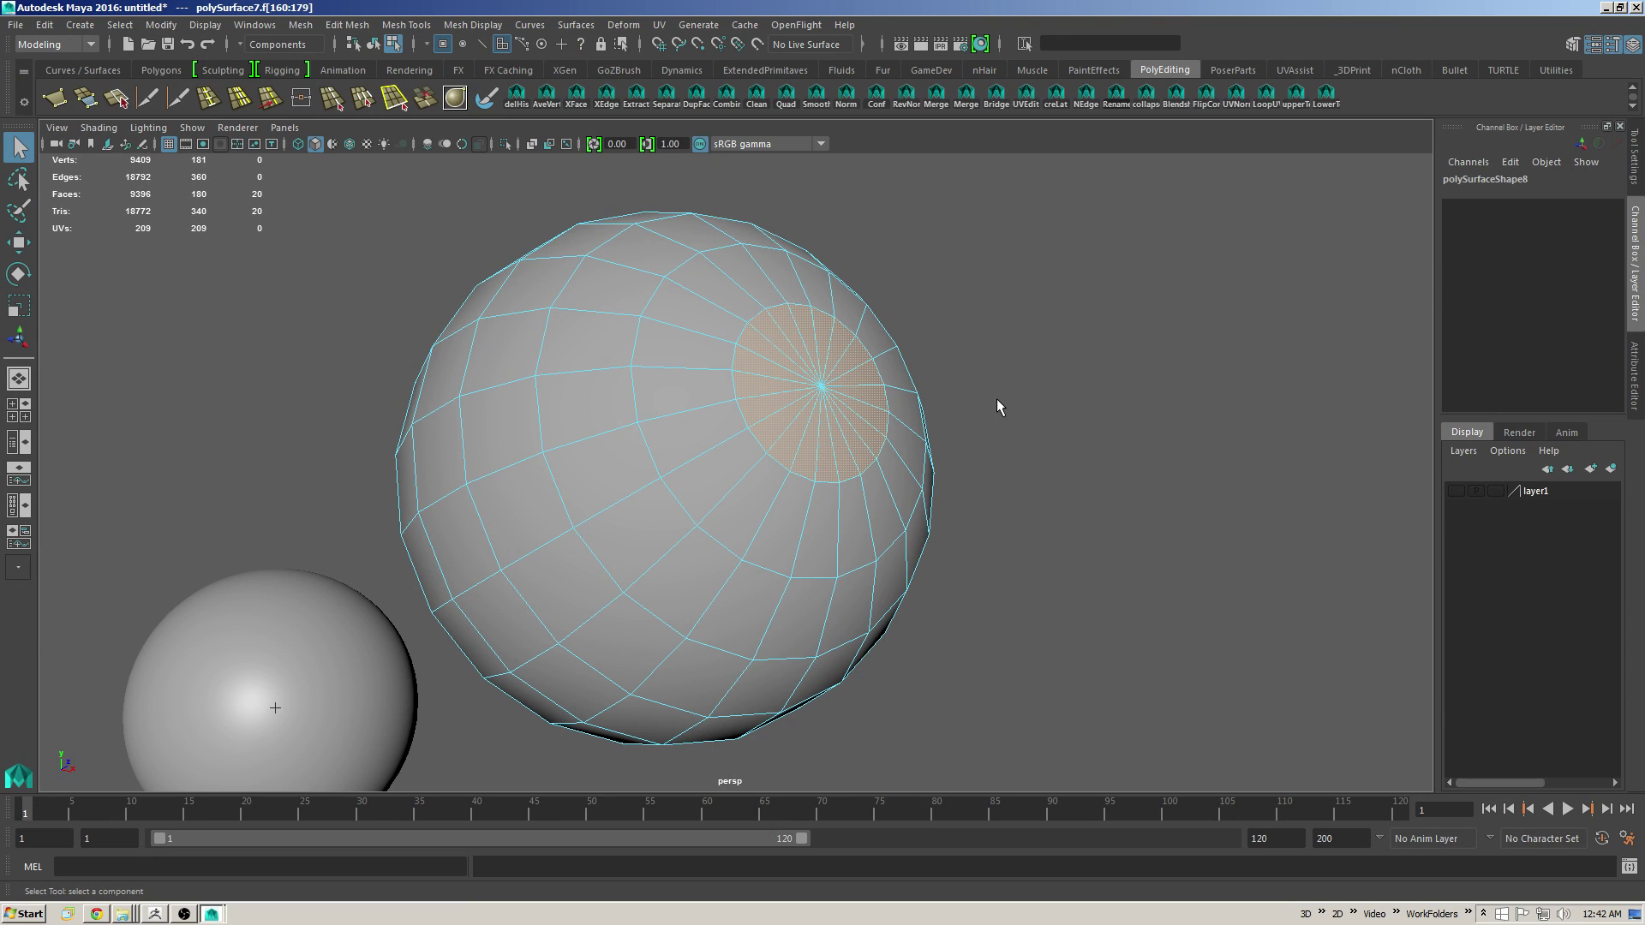
{"action": "left_click_drag", "start_coordinate": [998, 407], "coordinate": [1047, 290], "text": "alt"}
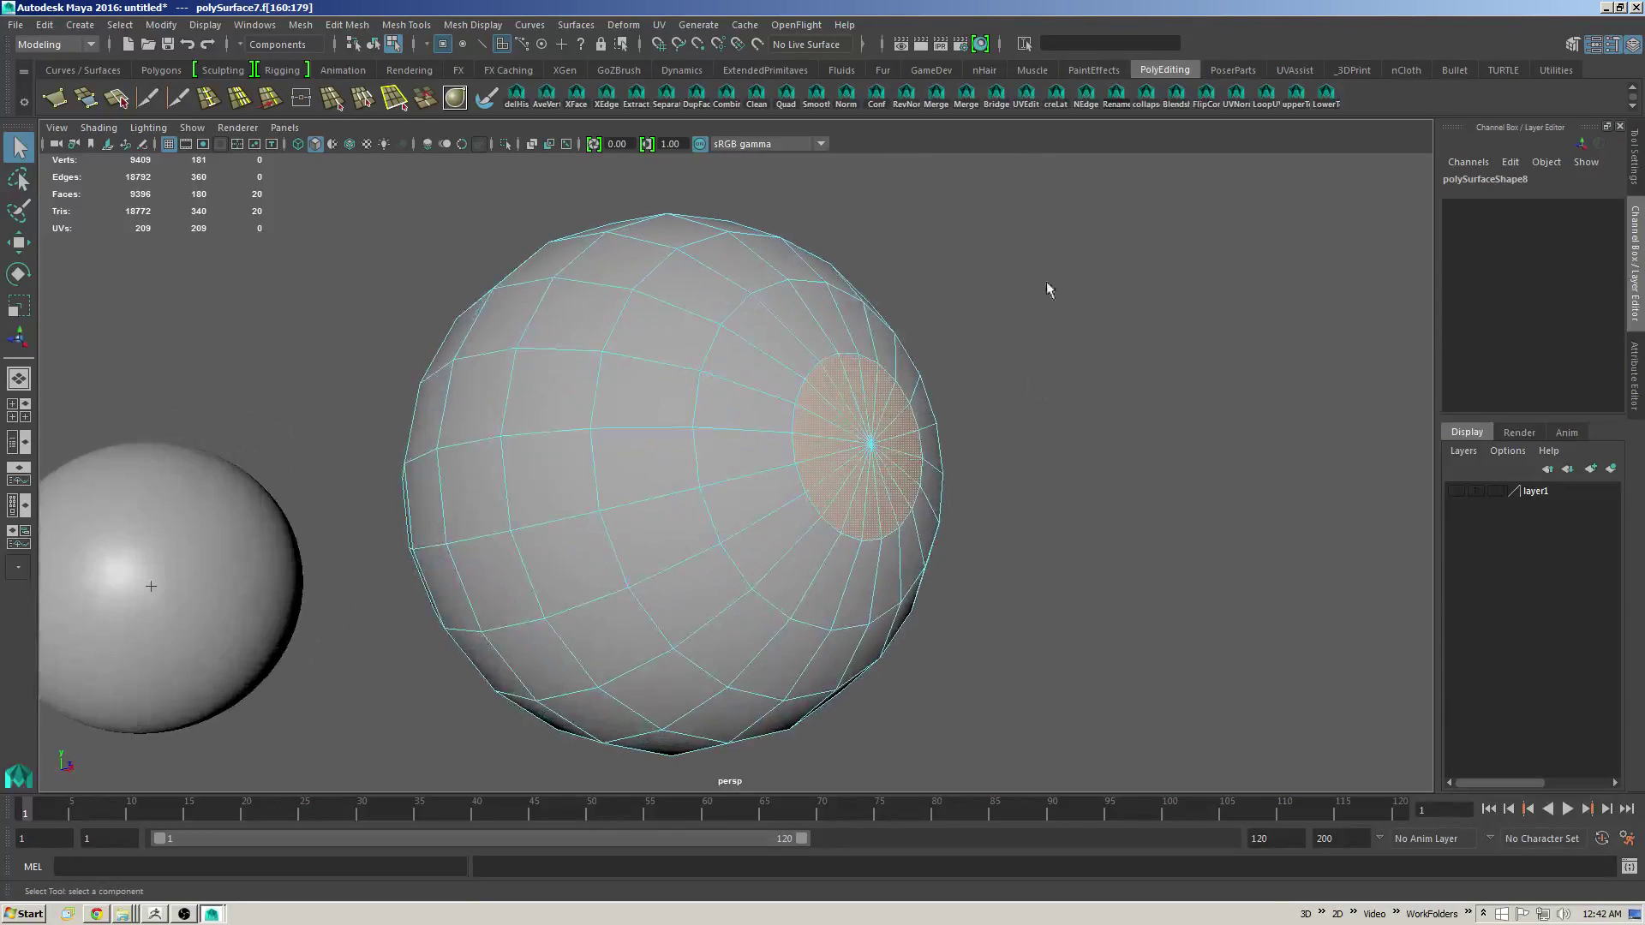
{"action": "left_click", "coordinate": [576, 94]}
{"action": "mouse_move", "coordinate": [960, 377]}
{"action": "left_mouse_down", "text": "alt"}
{"action": "mouse_move", "coordinate": [977, 387]}
{"action": "mouse_move", "coordinate": [957, 394]}
{"action": "mouse_move", "coordinate": [973, 386]}
{"action": "left_mouse_up", "text": "alt"}
{"action": "key", "text": "g"}
{"action": "middle_click_drag", "start_coordinate": [1162, 315], "coordinate": [1119, 328]}
{"action": "key", "text": "ctrl+z"}
{"action": "left_click_drag", "start_coordinate": [961, 393], "coordinate": [855, 430]}
{"action": "left_click_drag", "start_coordinate": [999, 367], "coordinate": [914, 370], "text": "alt"}
{"action": "key", "text": "q"}
{"action": "key", "text": "F8"}
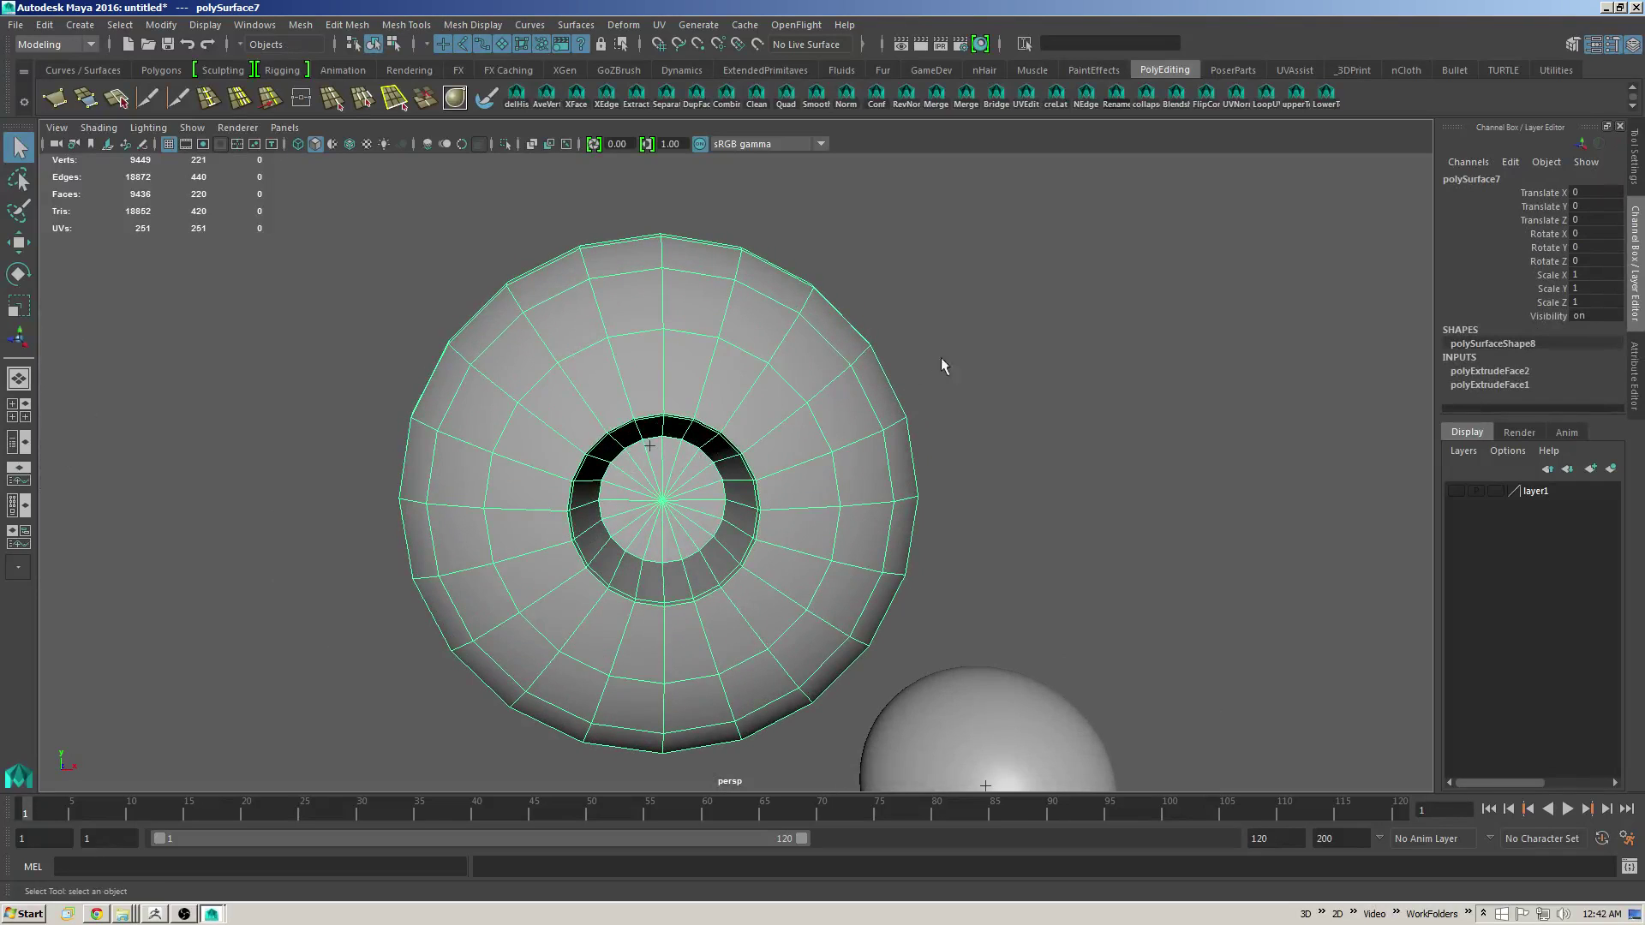
Step: Smooth the normals of the sphere with the pupil recess and clear its construction history
{"action": "left_click", "coordinate": [517, 94]}
{"action": "left_click", "coordinate": [838, 102]}
{"action": "left_click", "coordinate": [511, 101]}
Step: Select the ring of faces around the pupil opening and clear the selection
{"action": "left_click_drag", "start_coordinate": [1036, 338], "coordinate": [829, 413], "text": "alt"}
{"action": "key", "text": "F10"}
{"action": "left_click", "coordinate": [837, 410]}
{"action": "key", "text": "q"}
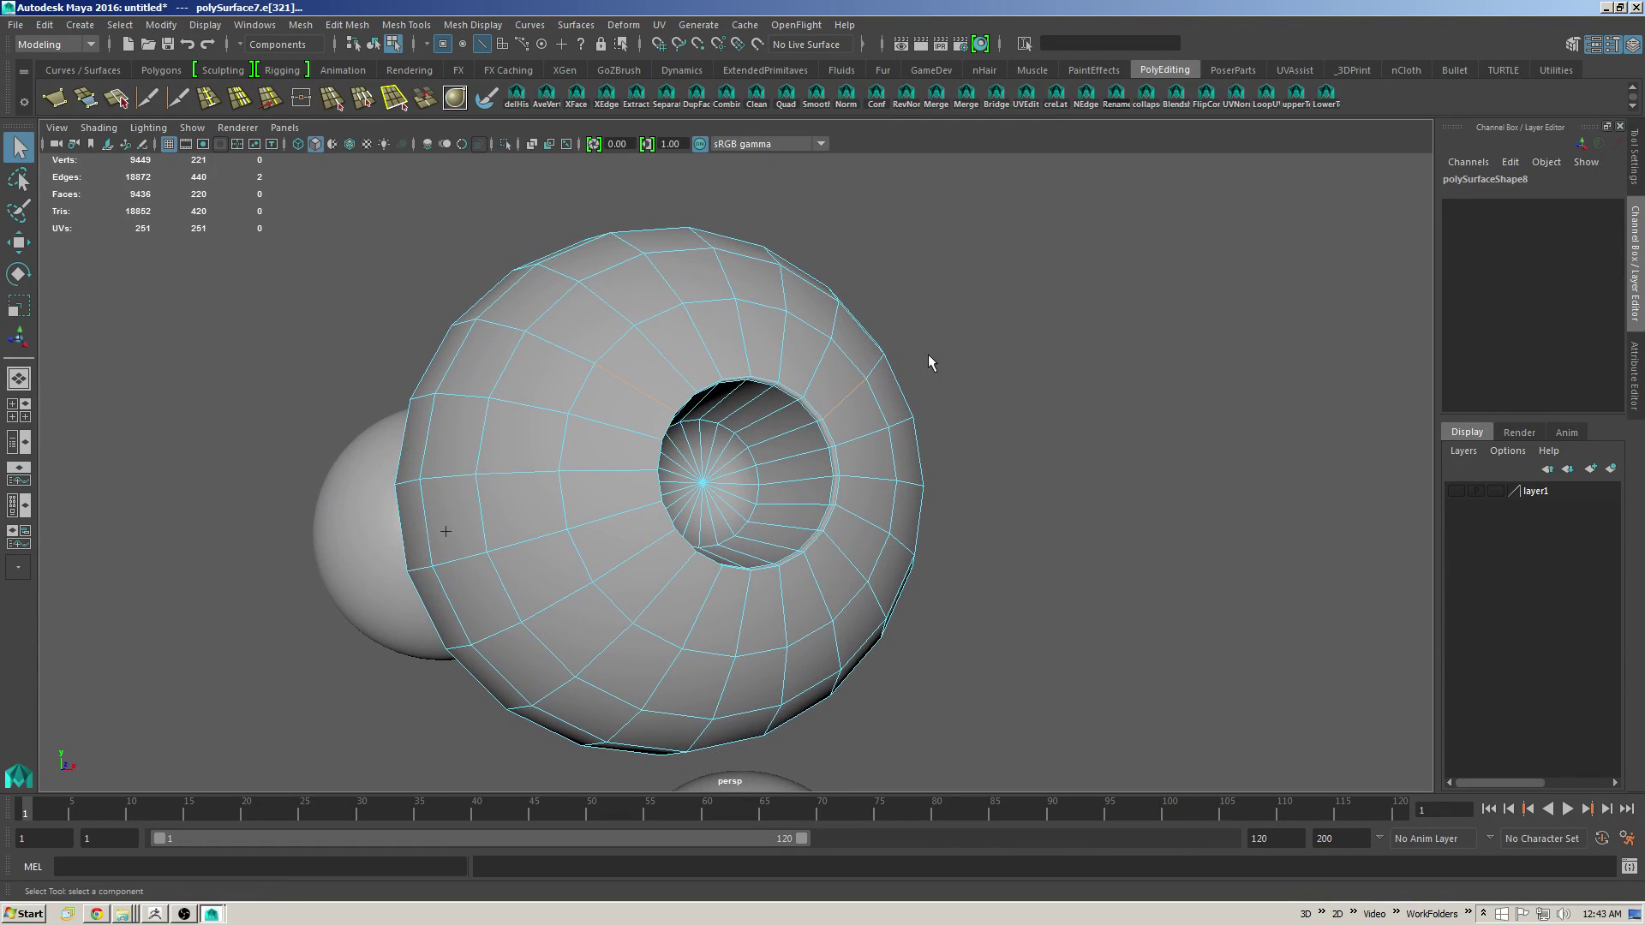
{"action": "left_click_drag", "start_coordinate": [920, 356], "coordinate": [862, 330], "text": "alt"}
{"action": "key", "text": "shift+period"}
{"action": "key", "text": "ctrl+F11"}
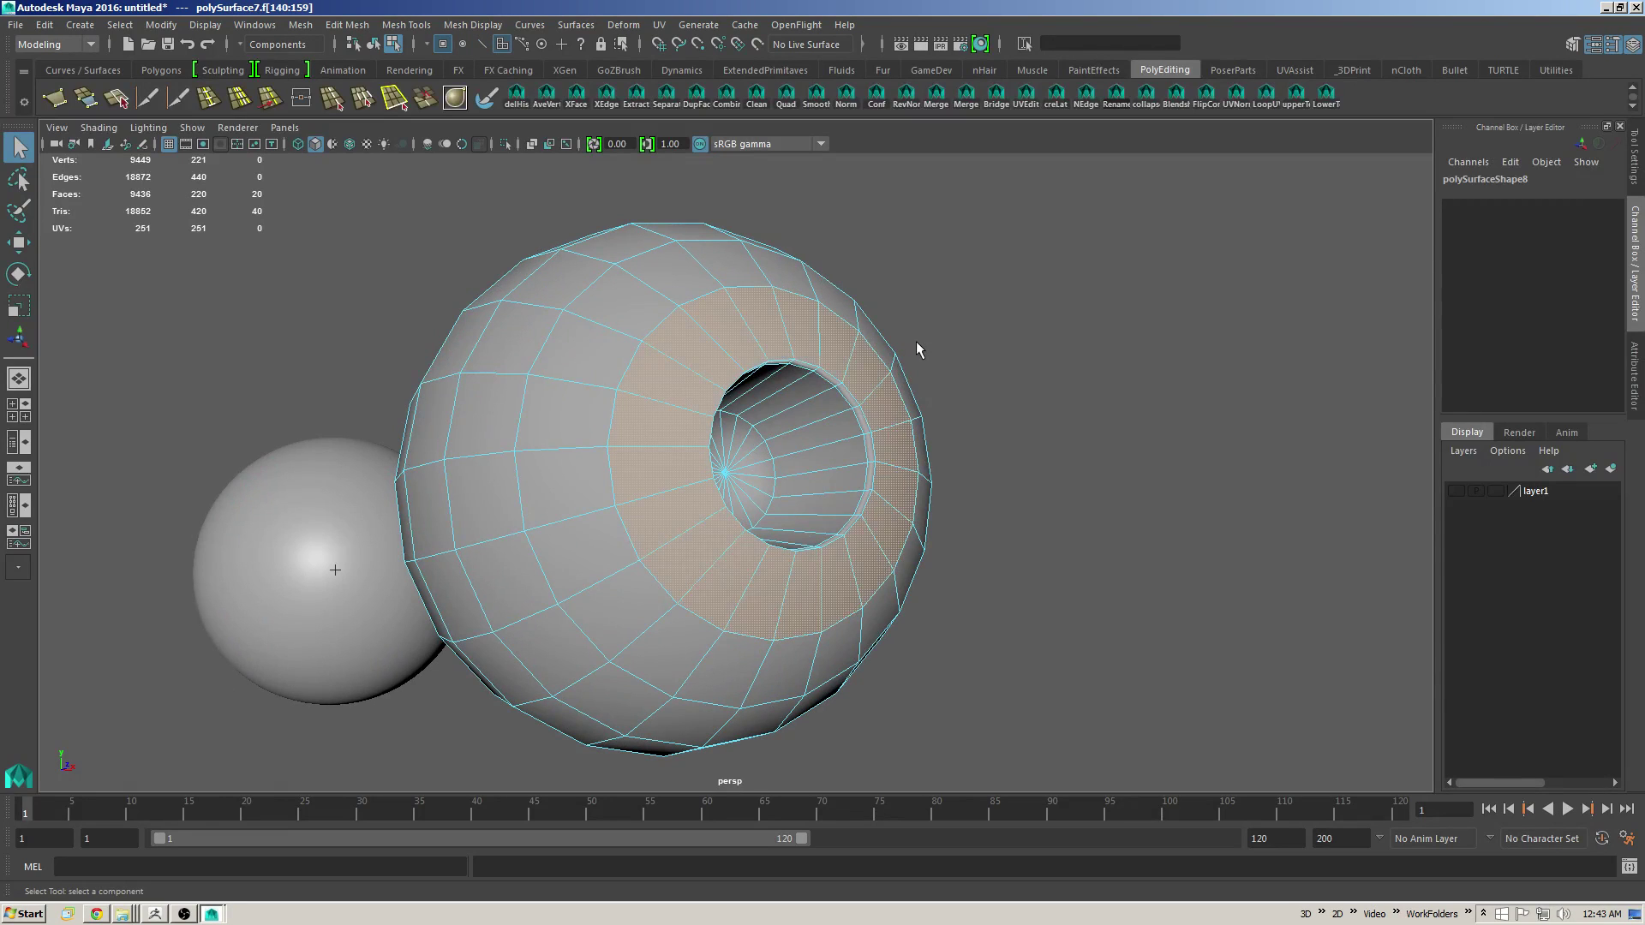
{"action": "left_click", "coordinate": [940, 305]}
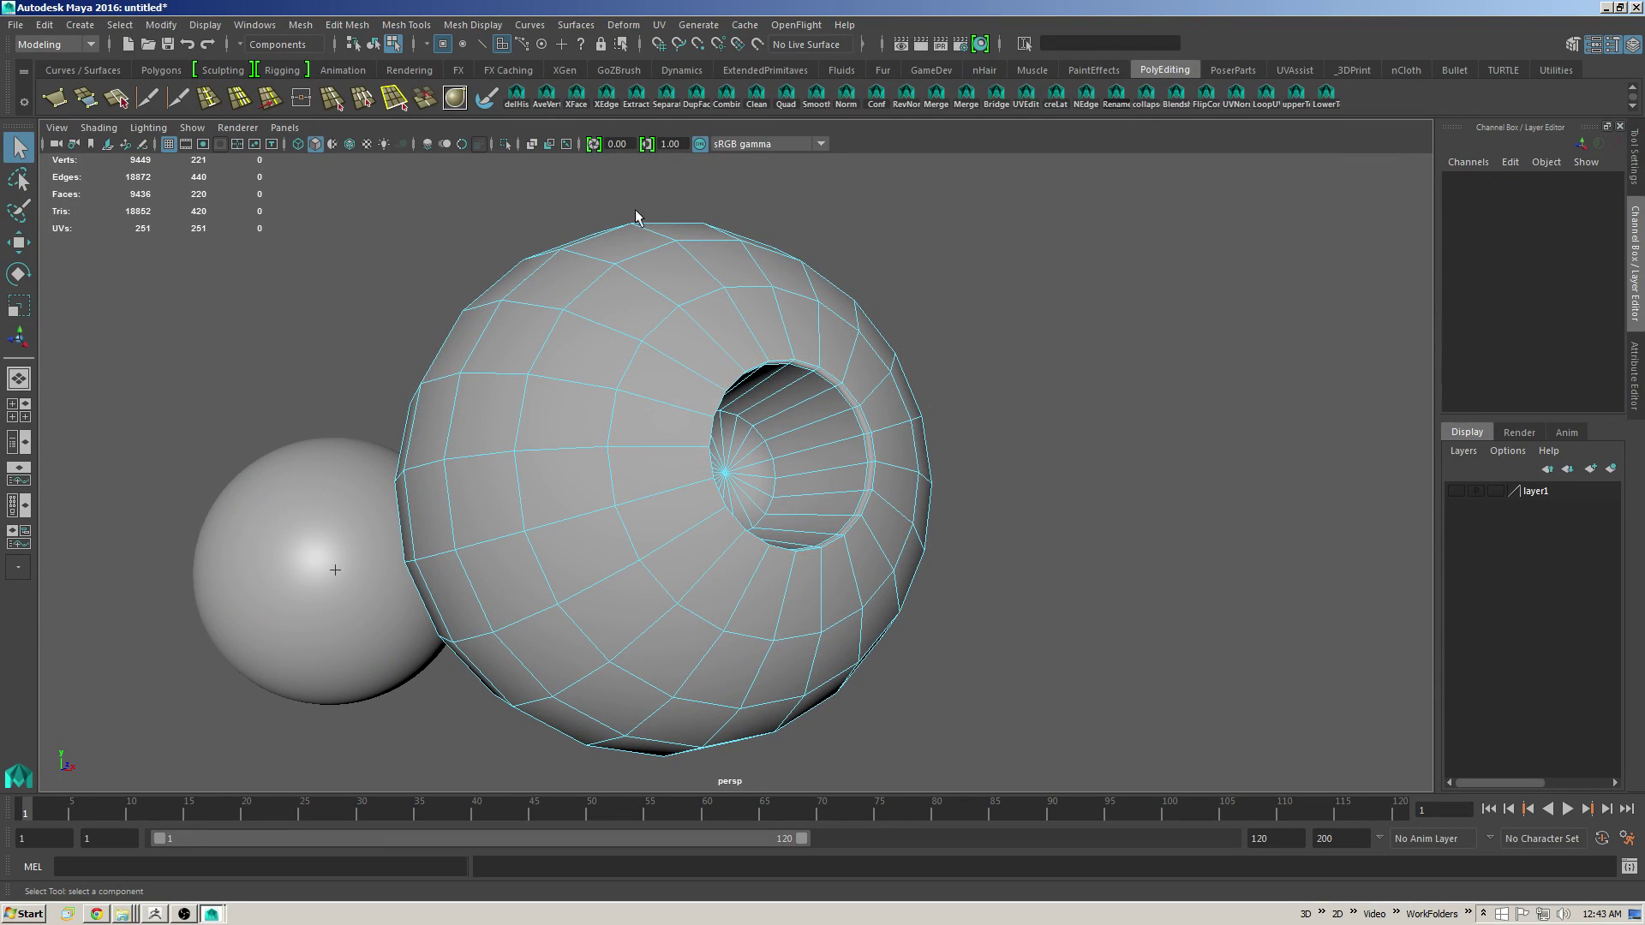
Step: Insert an edge loop into the inner sphere close beside the existing loop that marks the iris's outer border
{"action": "left_click", "coordinate": [330, 98]}
{"action": "left_click", "coordinate": [630, 337]}
{"action": "double_click", "coordinate": [630, 337]}
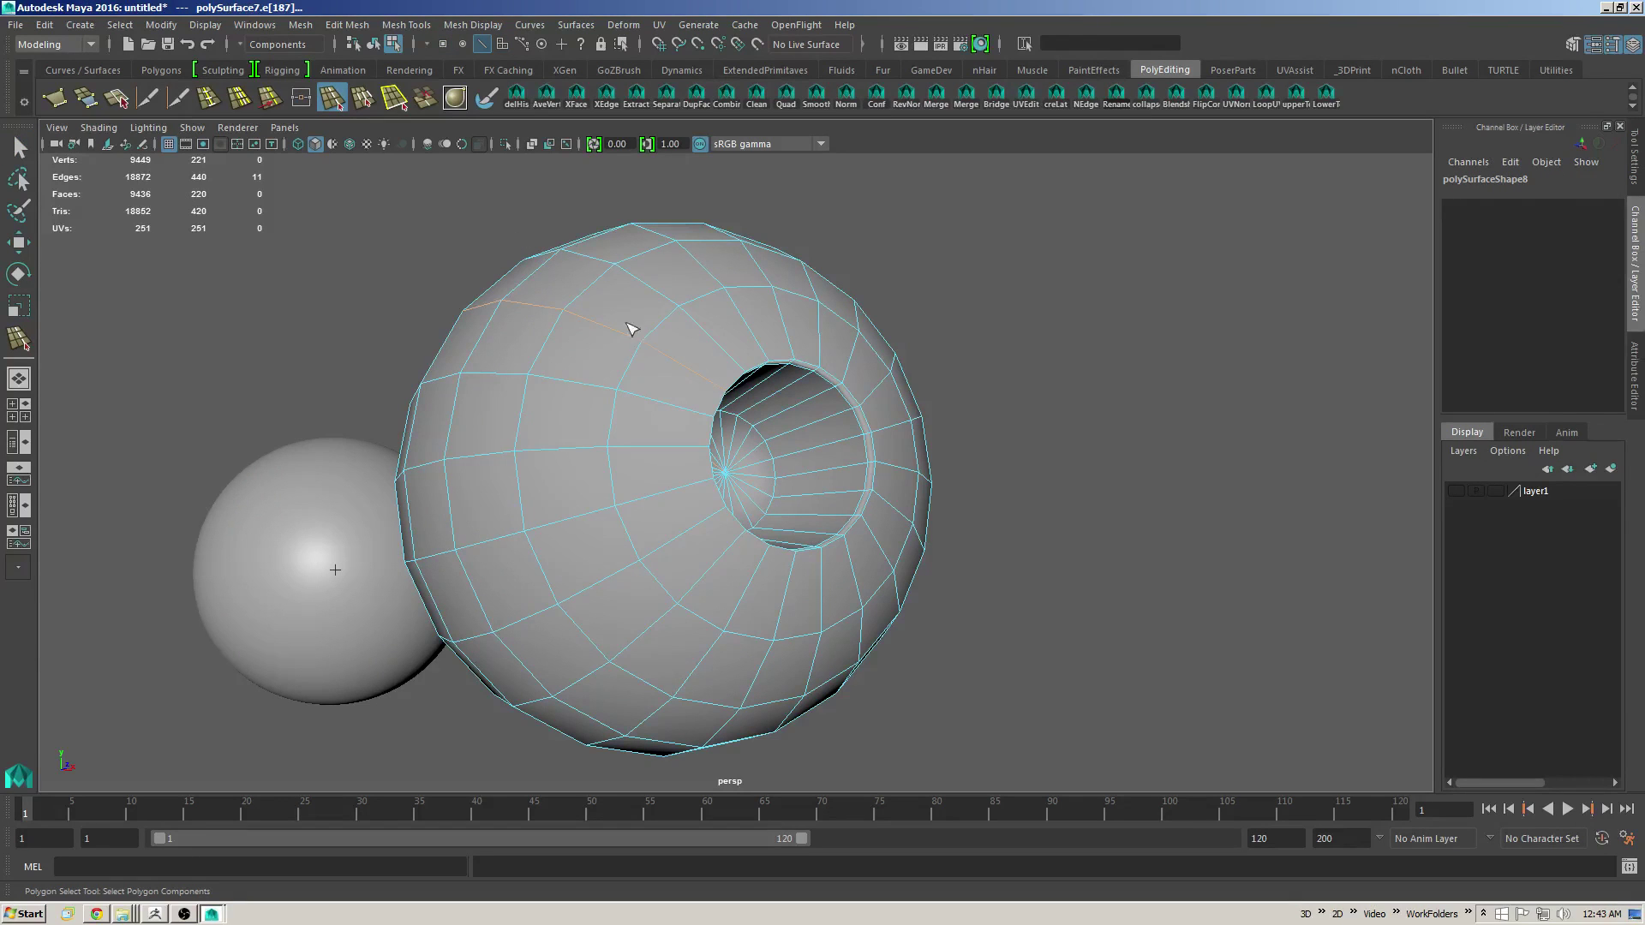
{"action": "left_click", "coordinate": [208, 97]}
{"action": "left_click", "coordinate": [625, 334]}
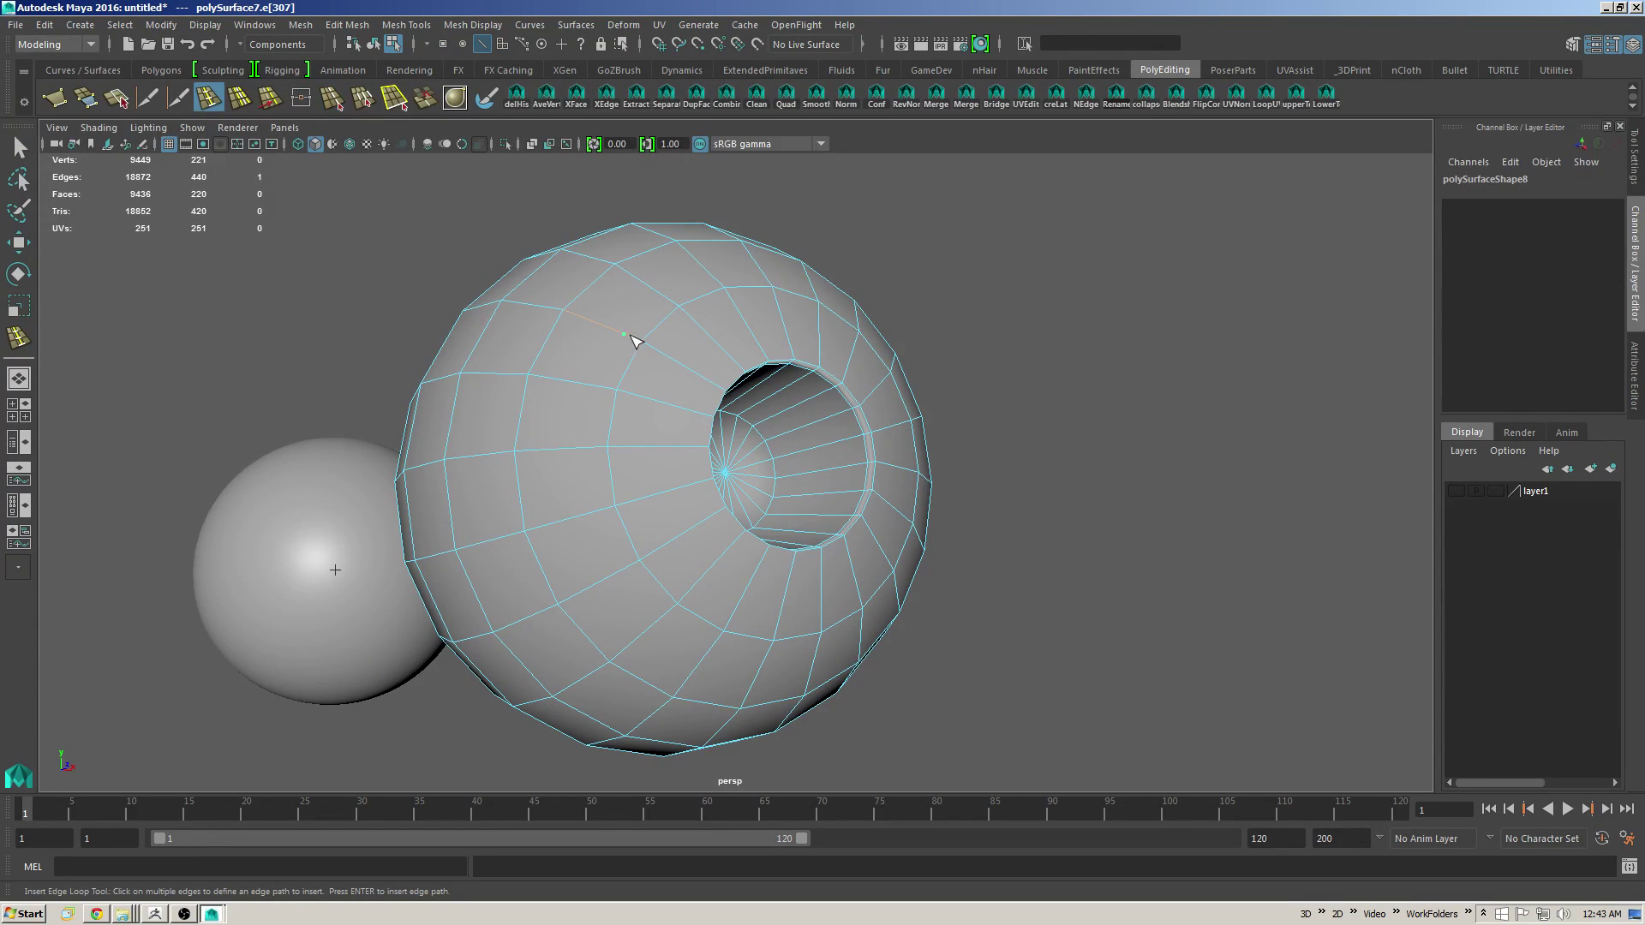
{"action": "left_click_drag", "start_coordinate": [631, 335], "coordinate": [636, 341]}
{"action": "left_click", "coordinate": [635, 361]}
{"action": "left_click_drag", "start_coordinate": [694, 386], "coordinate": [758, 462], "text": "alt"}
Step: Try to scale the grown selection of vertices at the back of the pupil recess
{"action": "key", "text": "q"}
{"action": "key", "text": "F9"}
{"action": "left_click", "coordinate": [704, 514]}
{"action": "key", "text": "w"}
{"action": "key", "text": "shift+period"}
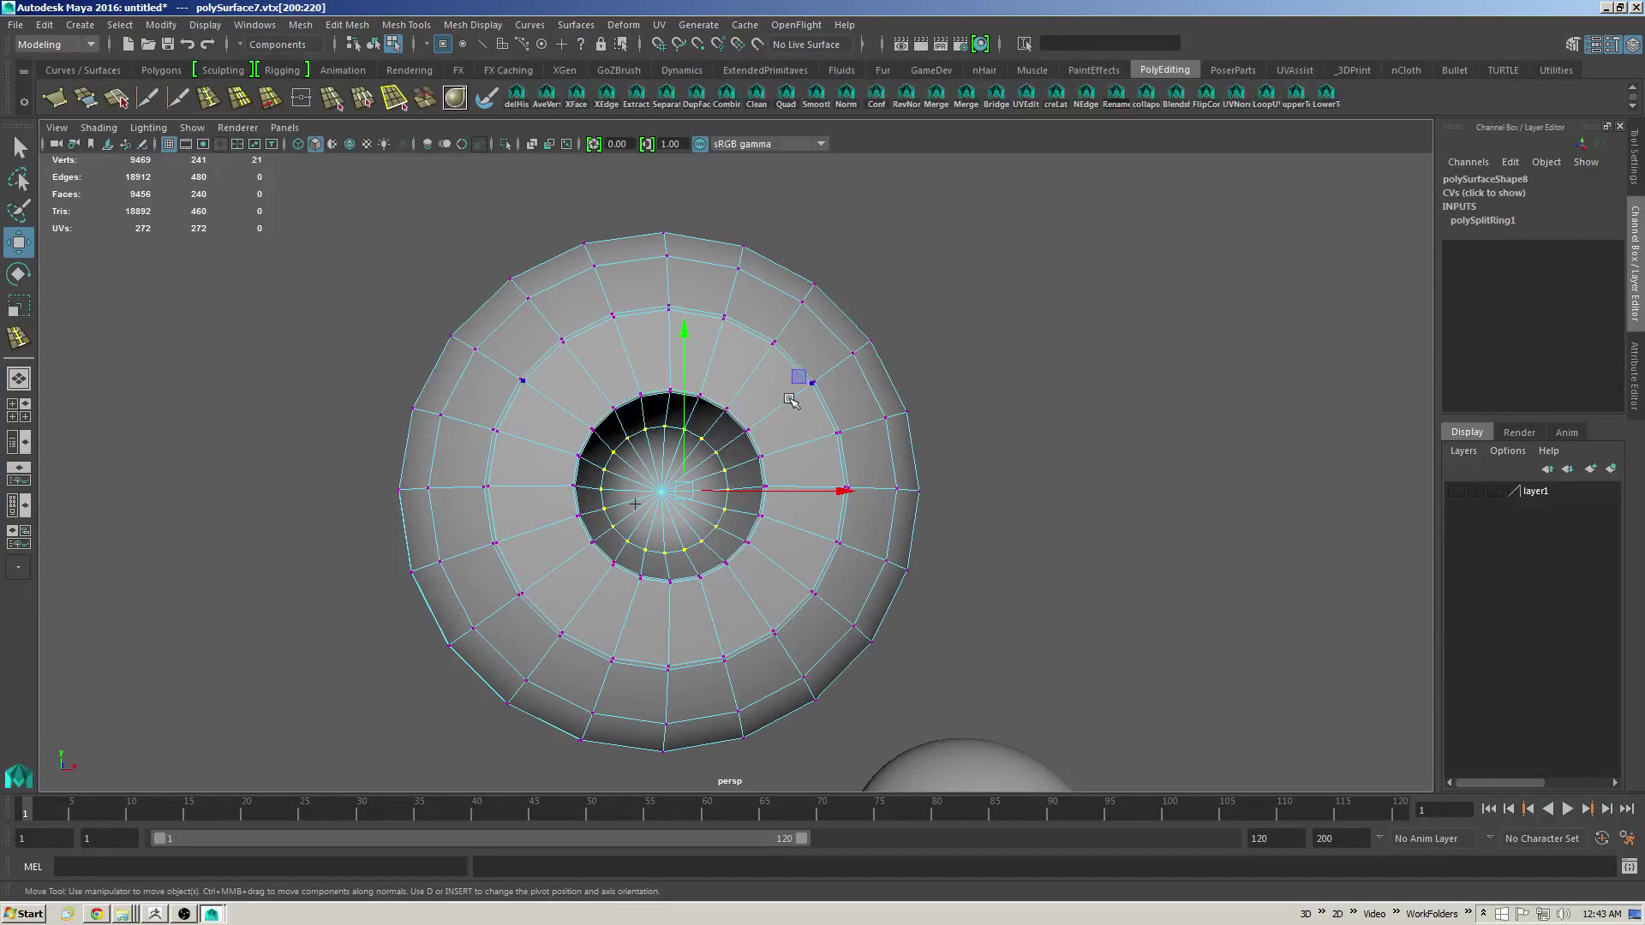
{"action": "key", "text": "r"}
{"action": "middle_click_drag", "start_coordinate": [760, 405], "coordinate": [810, 385]}
{"action": "key", "text": "ctrl+z"}
{"action": "mouse_move", "coordinate": [692, 484]}
{"action": "left_mouse_down"}
{"action": "mouse_move", "coordinate": [716, 485]}
{"action": "mouse_move", "coordinate": [694, 503]}
{"action": "left_mouse_up"}
{"action": "key", "text": "ctrl+z"}
Step: Try to enlarge the edge loop at the back of the pupil recess, then undo the scaling
{"action": "key", "text": "F11"}
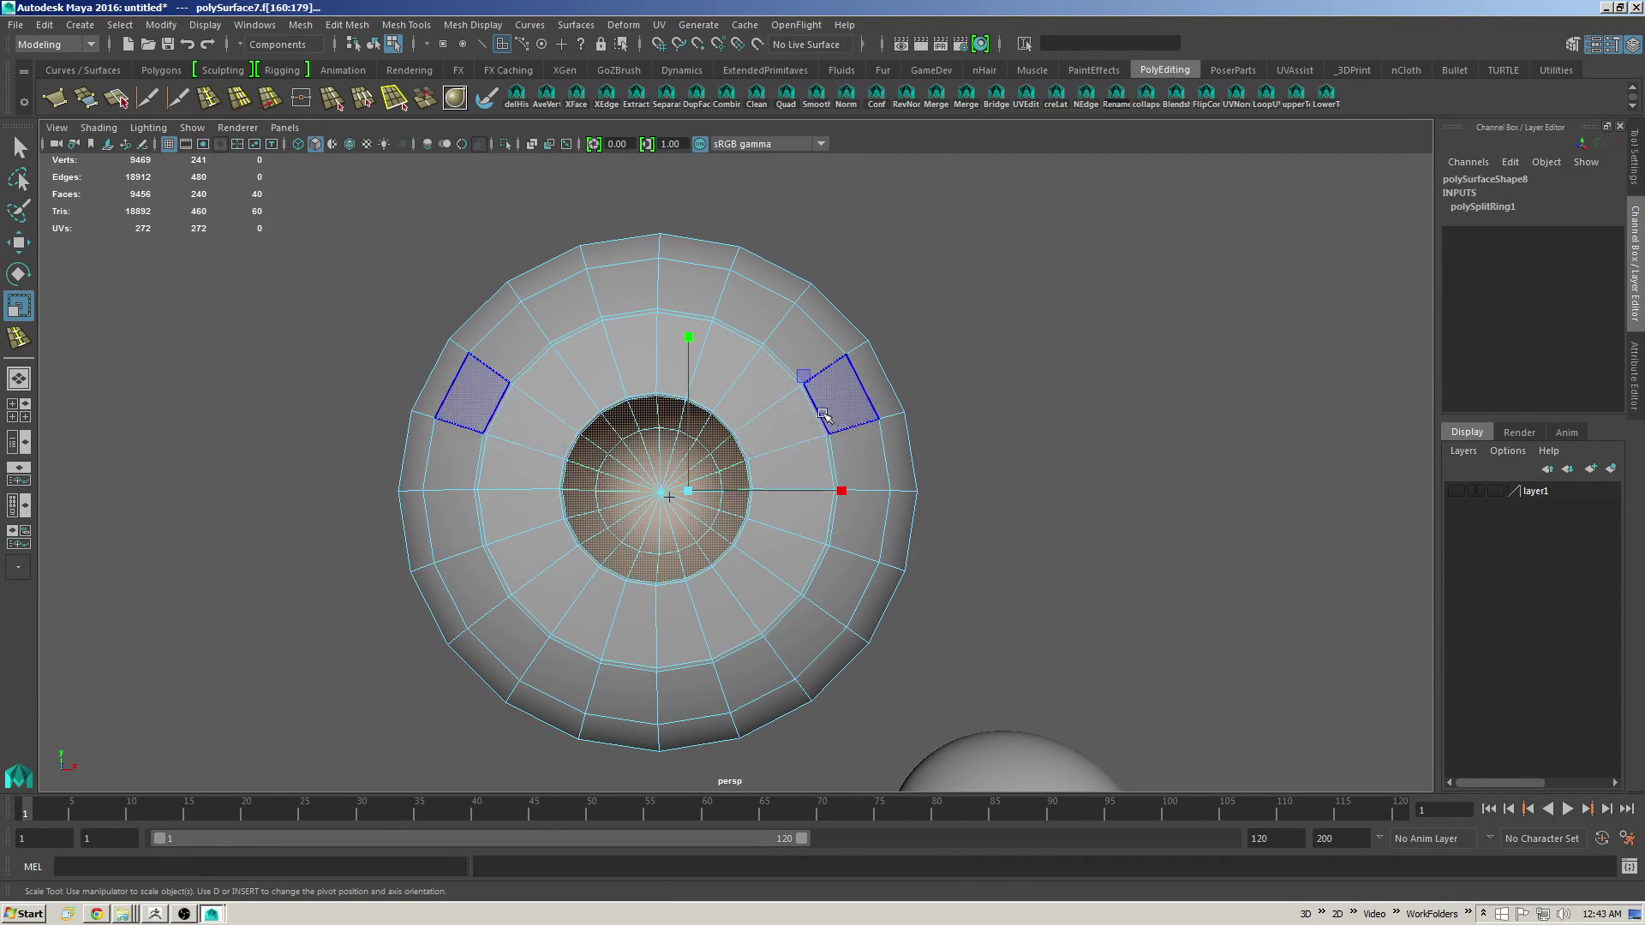
{"action": "mouse_move", "coordinate": [690, 490]}
{"action": "left_mouse_down", "text": "alt"}
{"action": "mouse_move", "coordinate": [1149, 403]}
{"action": "mouse_move", "coordinate": [1164, 426]}
{"action": "mouse_move", "coordinate": [1119, 408]}
{"action": "left_mouse_up", "text": "alt"}
{"action": "key", "text": "4"}
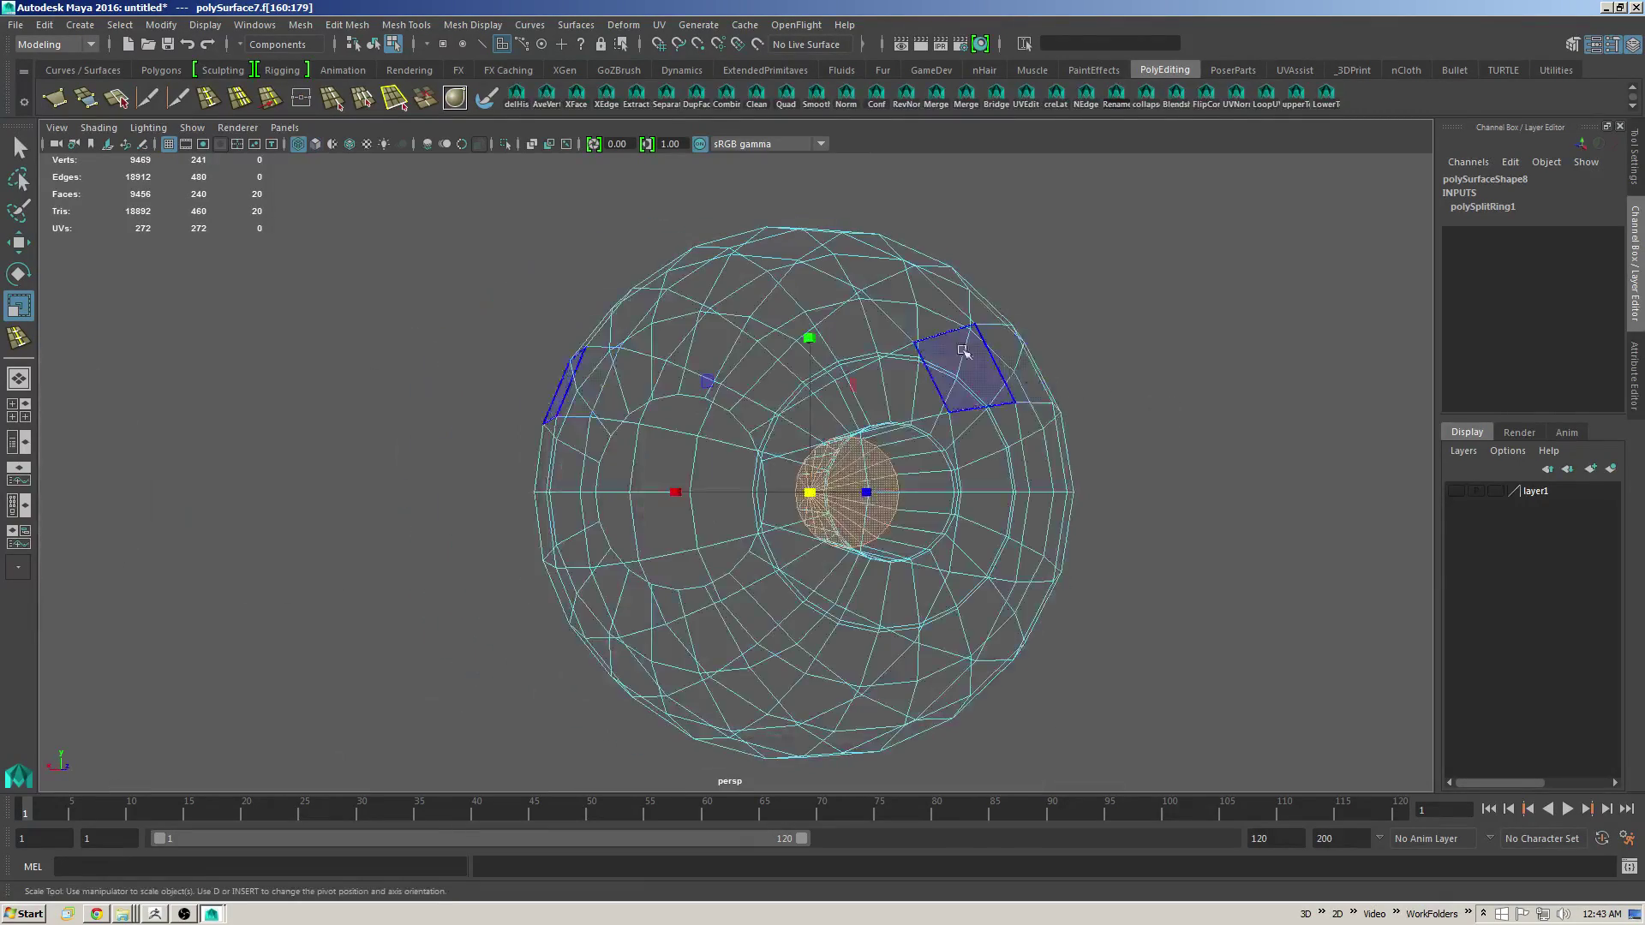
{"action": "left_click_drag", "start_coordinate": [1011, 359], "coordinate": [986, 375], "text": "alt"}
{"action": "key", "text": "q"}
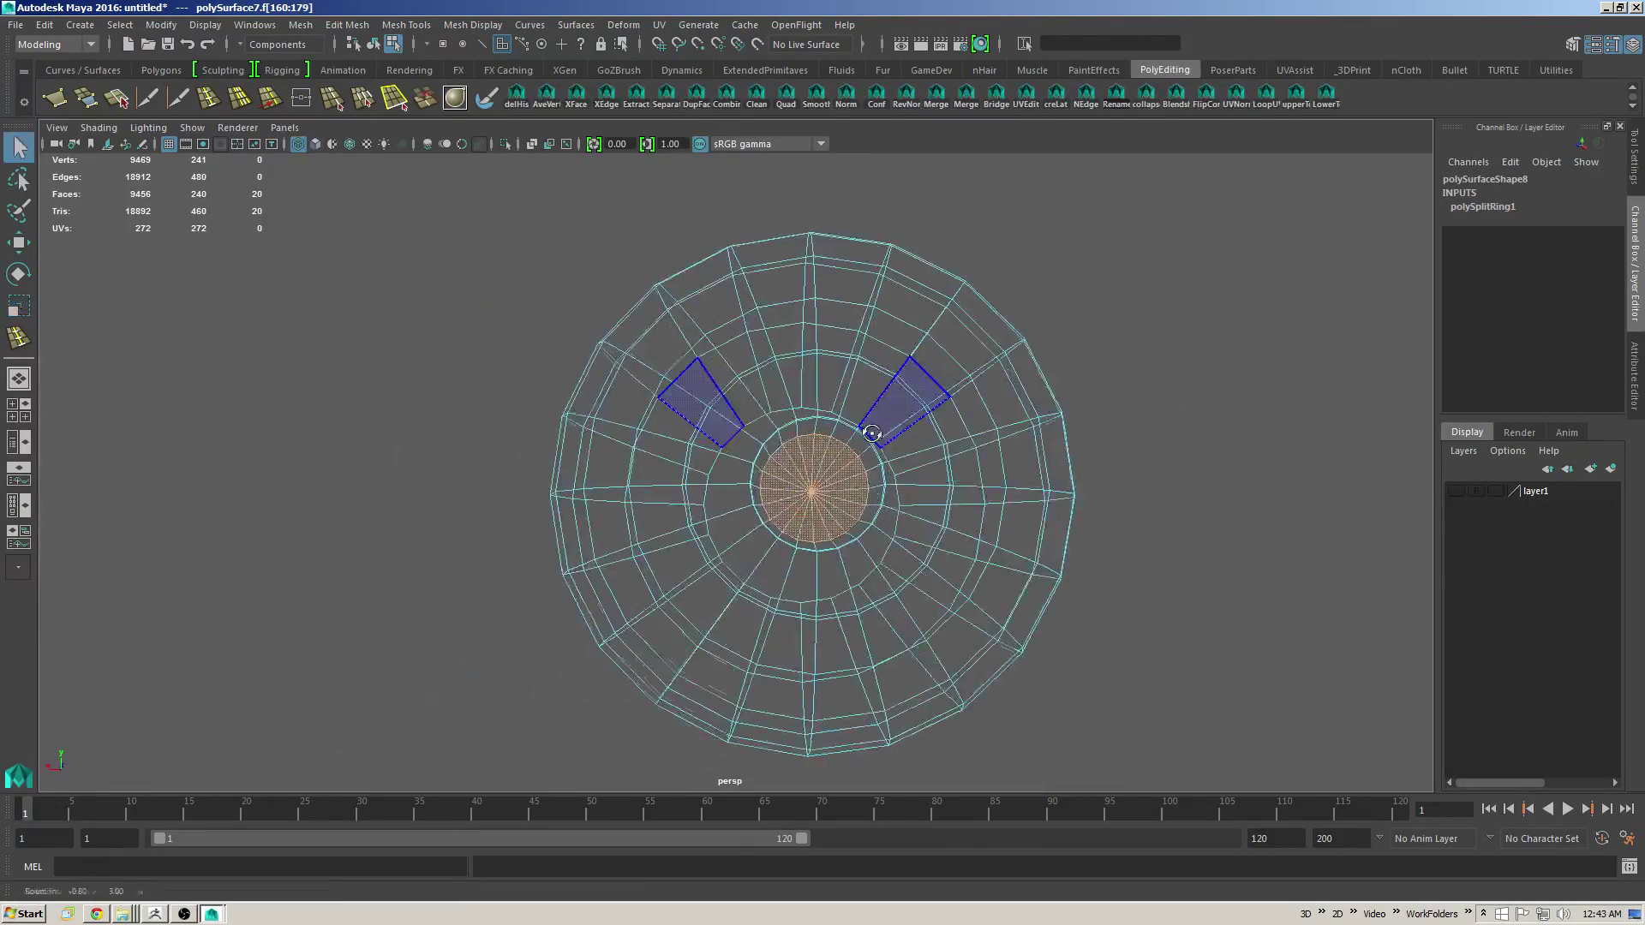
{"action": "left_click_drag", "start_coordinate": [840, 484], "coordinate": [521, 476], "text": "alt"}
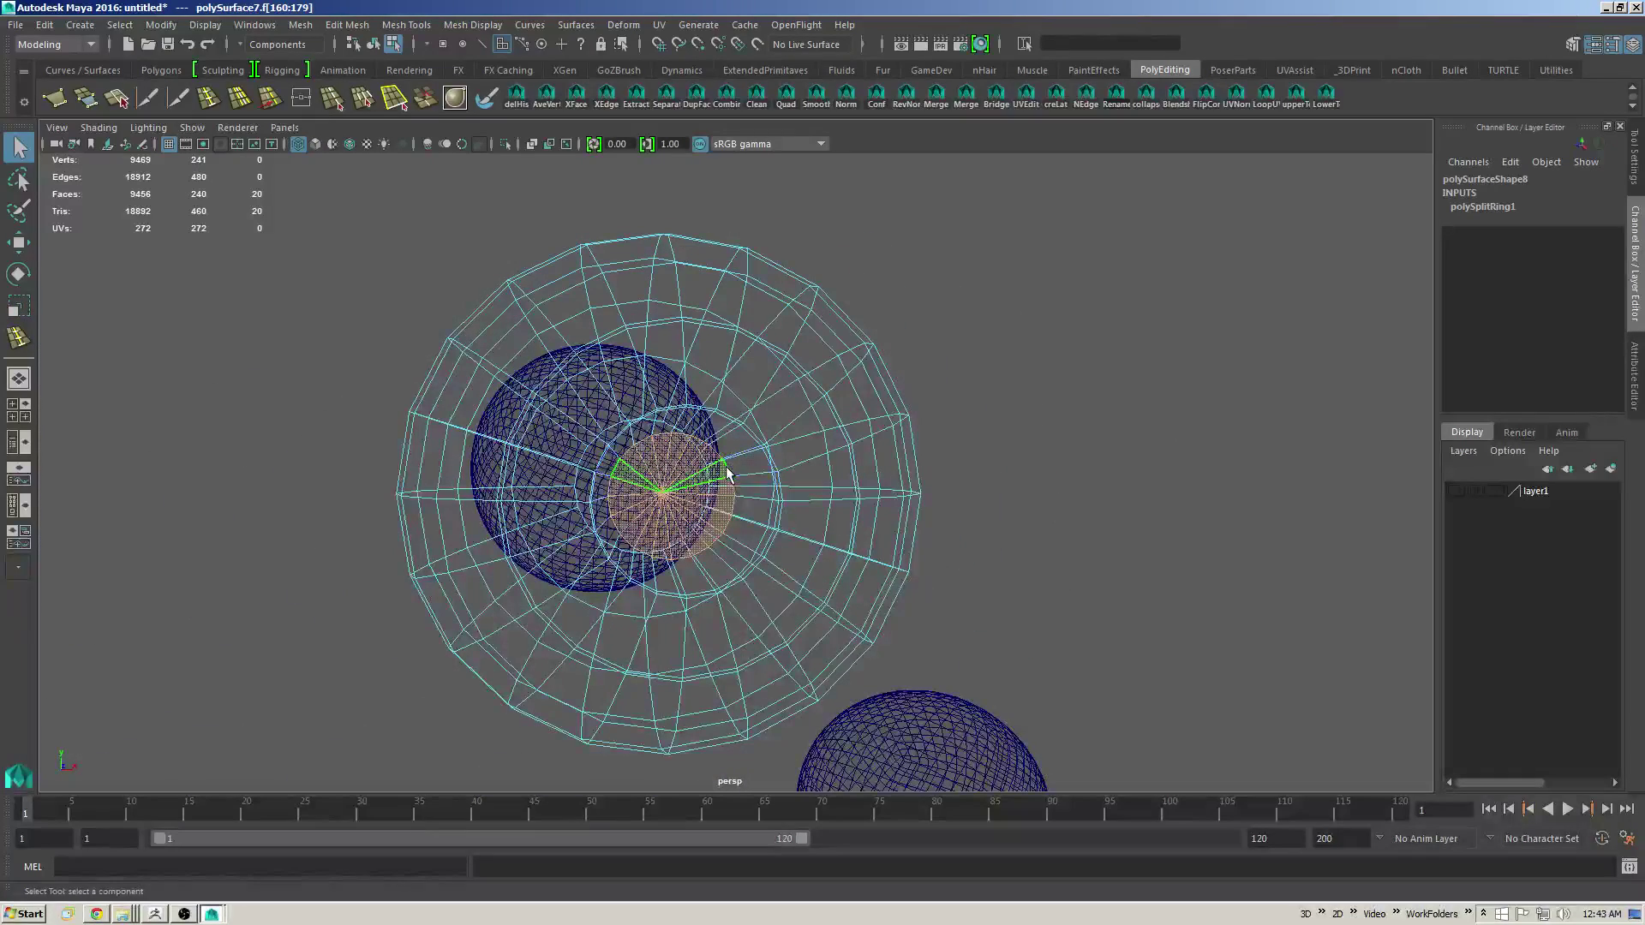
{"action": "key", "text": "F10"}
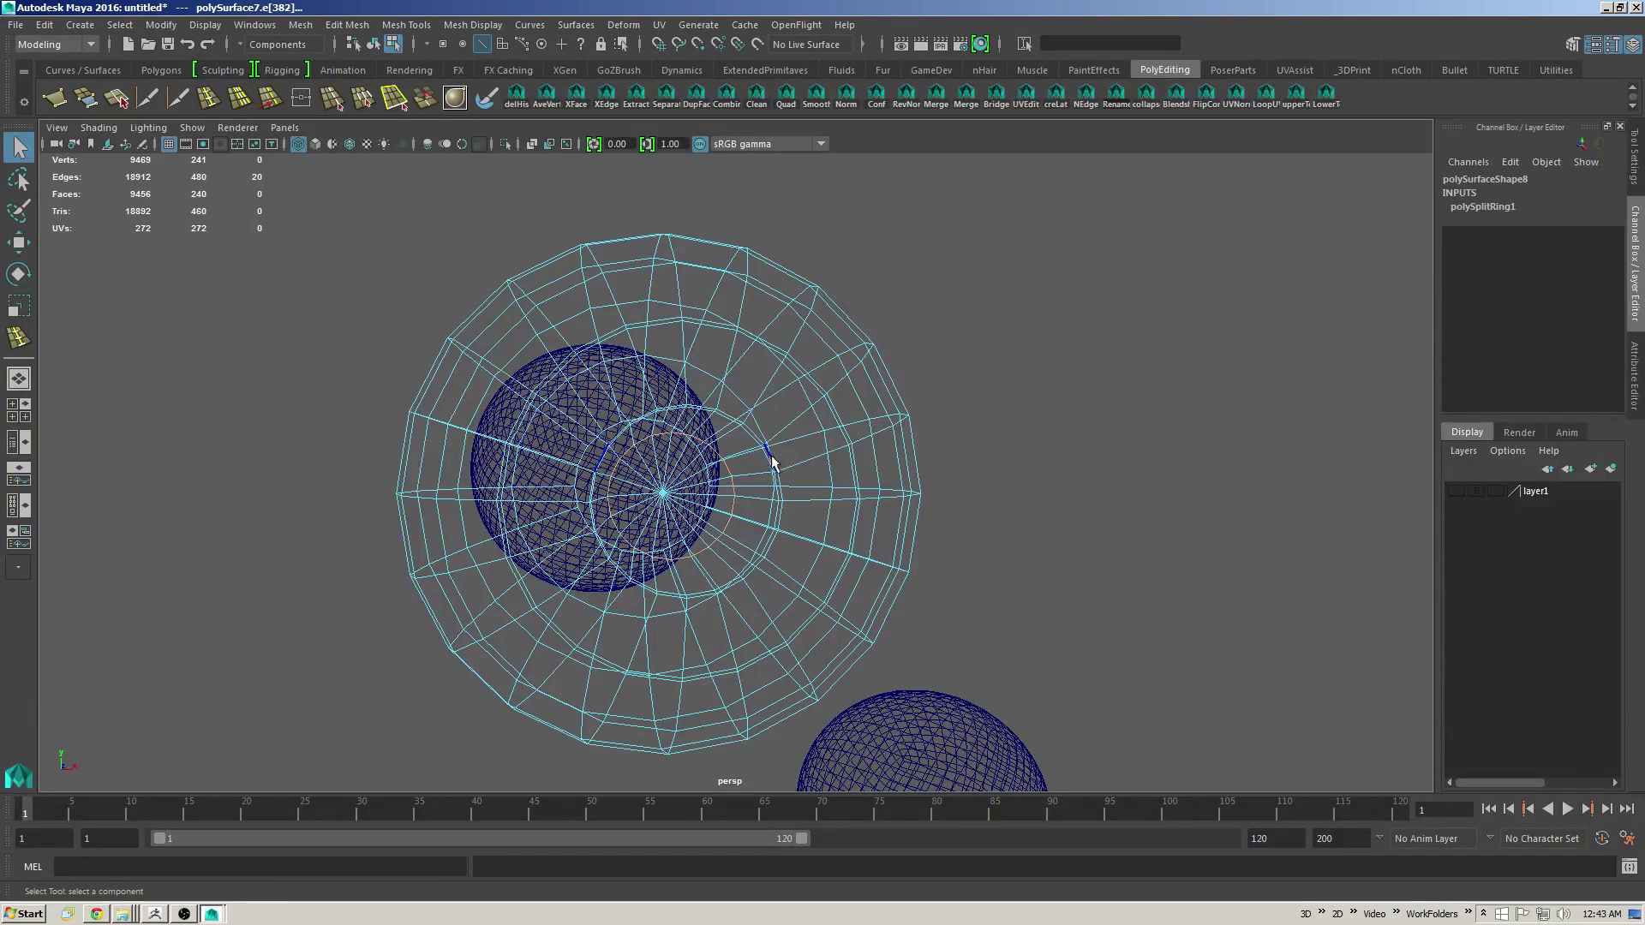
{"action": "key", "text": "5"}
{"action": "key", "text": "r"}
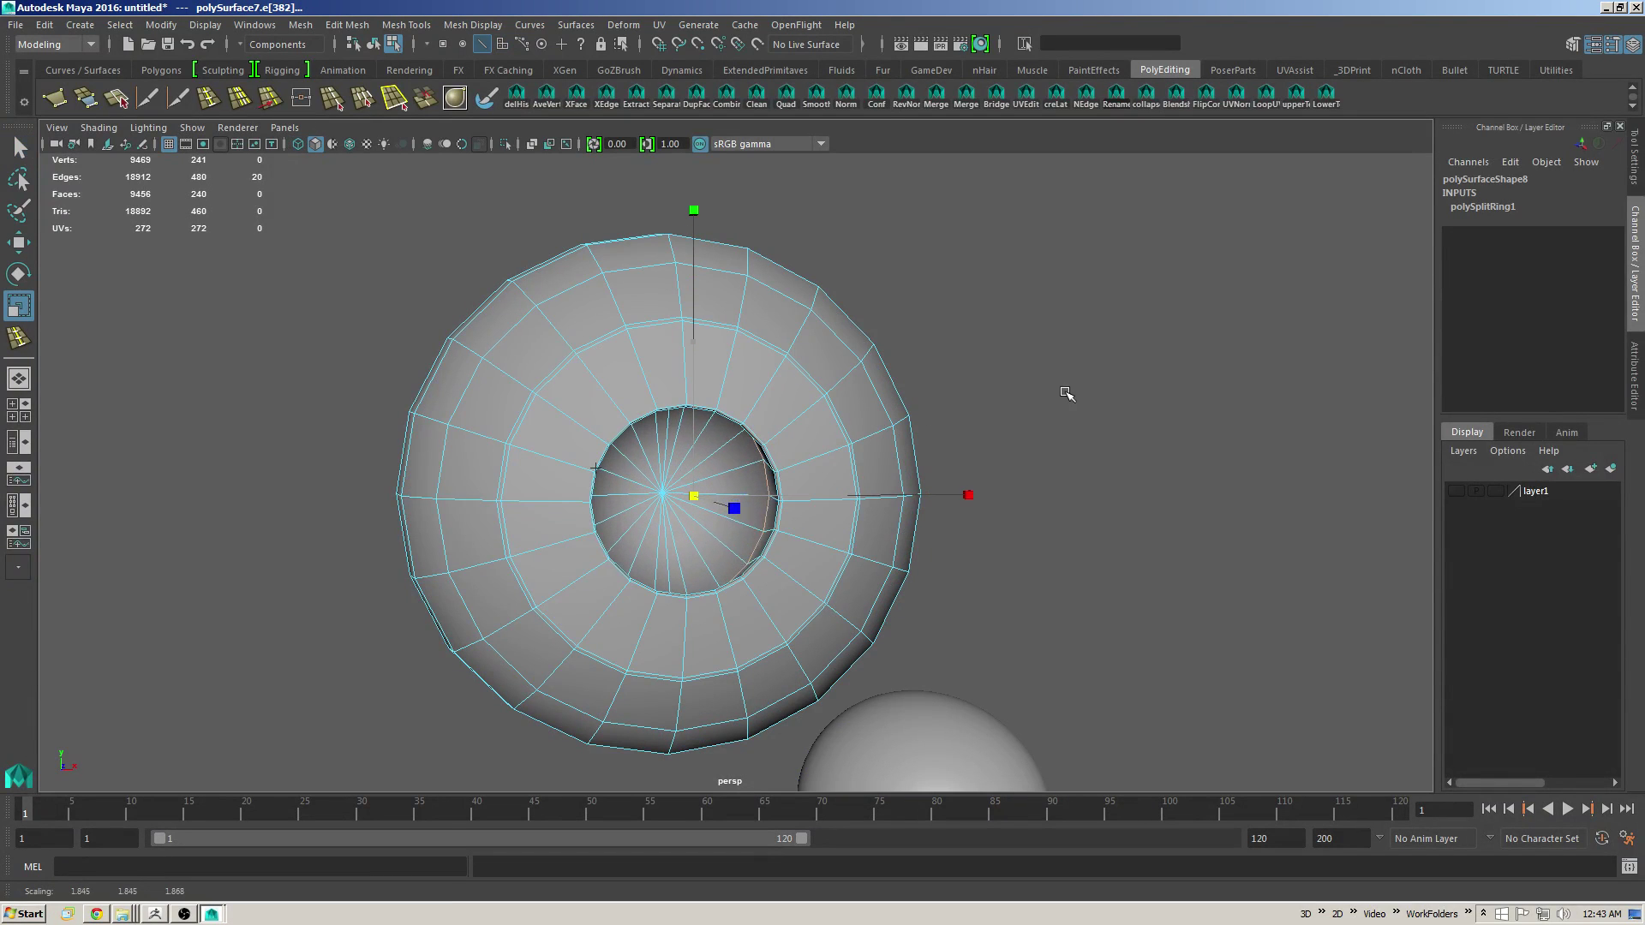
{"action": "left_click_drag", "start_coordinate": [1066, 393], "coordinate": [1040, 409]}
{"action": "left_click_drag", "start_coordinate": [808, 381], "coordinate": [797, 379], "text": "alt"}
{"action": "key", "text": "ctrl+z"}
Step: Select the edge loop at the back of the pupil recess, scale it up to widen the recess, and return to object selection
{"action": "left_click_drag", "start_coordinate": [679, 497], "coordinate": [688, 493]}
{"action": "left_click", "coordinate": [765, 425]}
{"action": "left_click_drag", "start_coordinate": [719, 431], "coordinate": [727, 427], "text": "alt"}
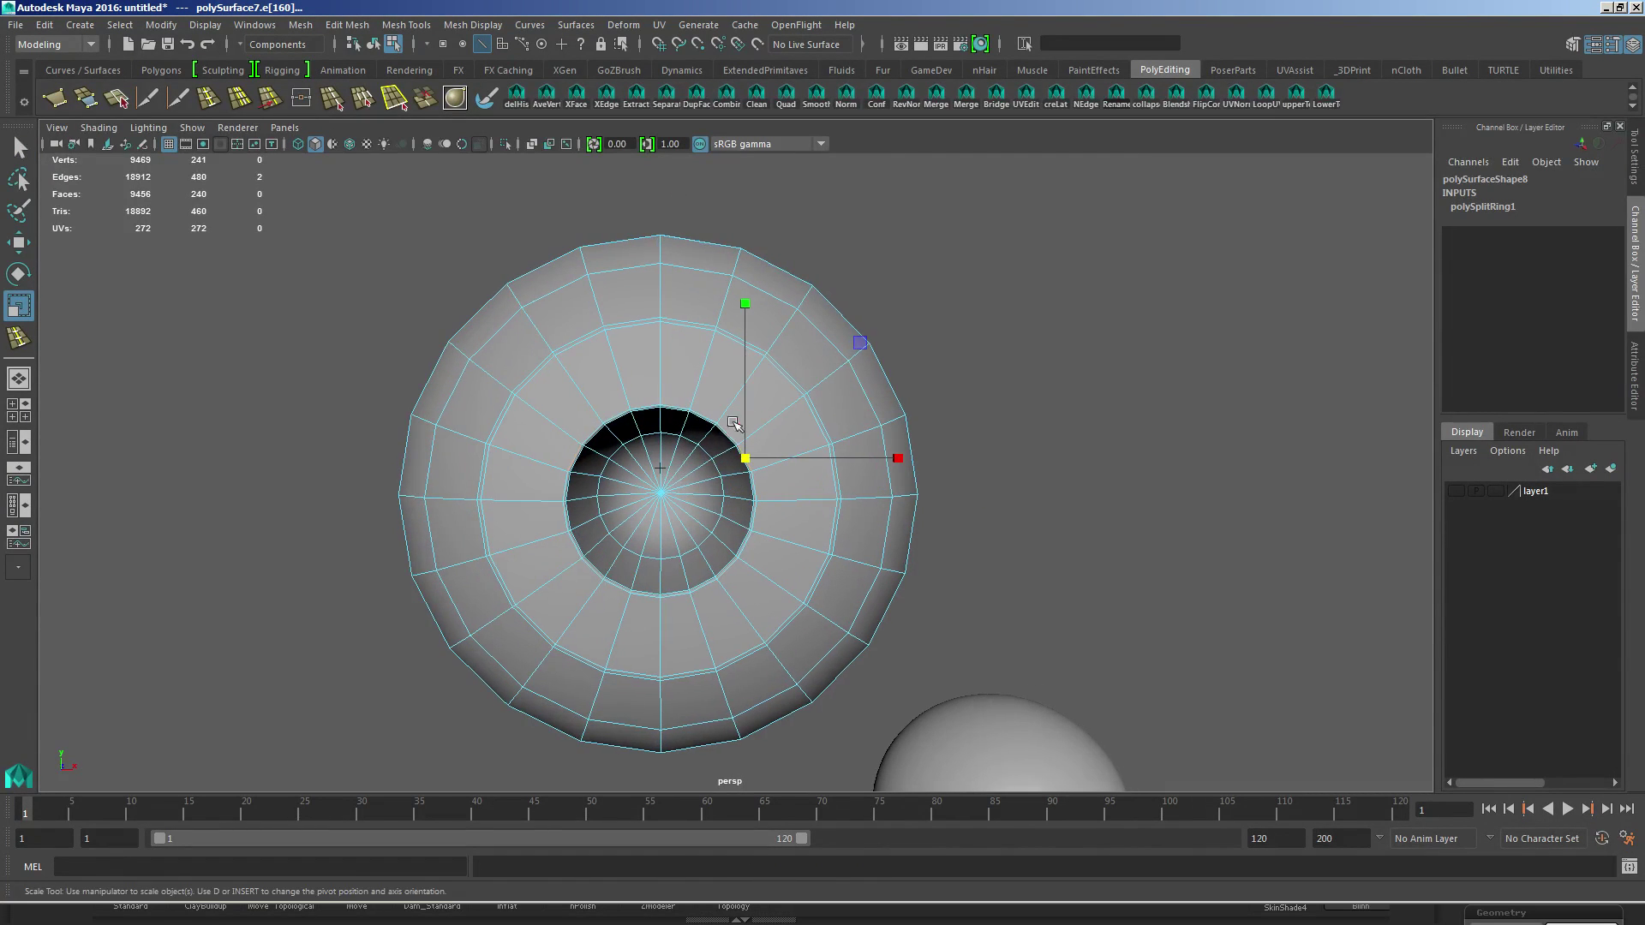
{"action": "double_click", "coordinate": [716, 467]}
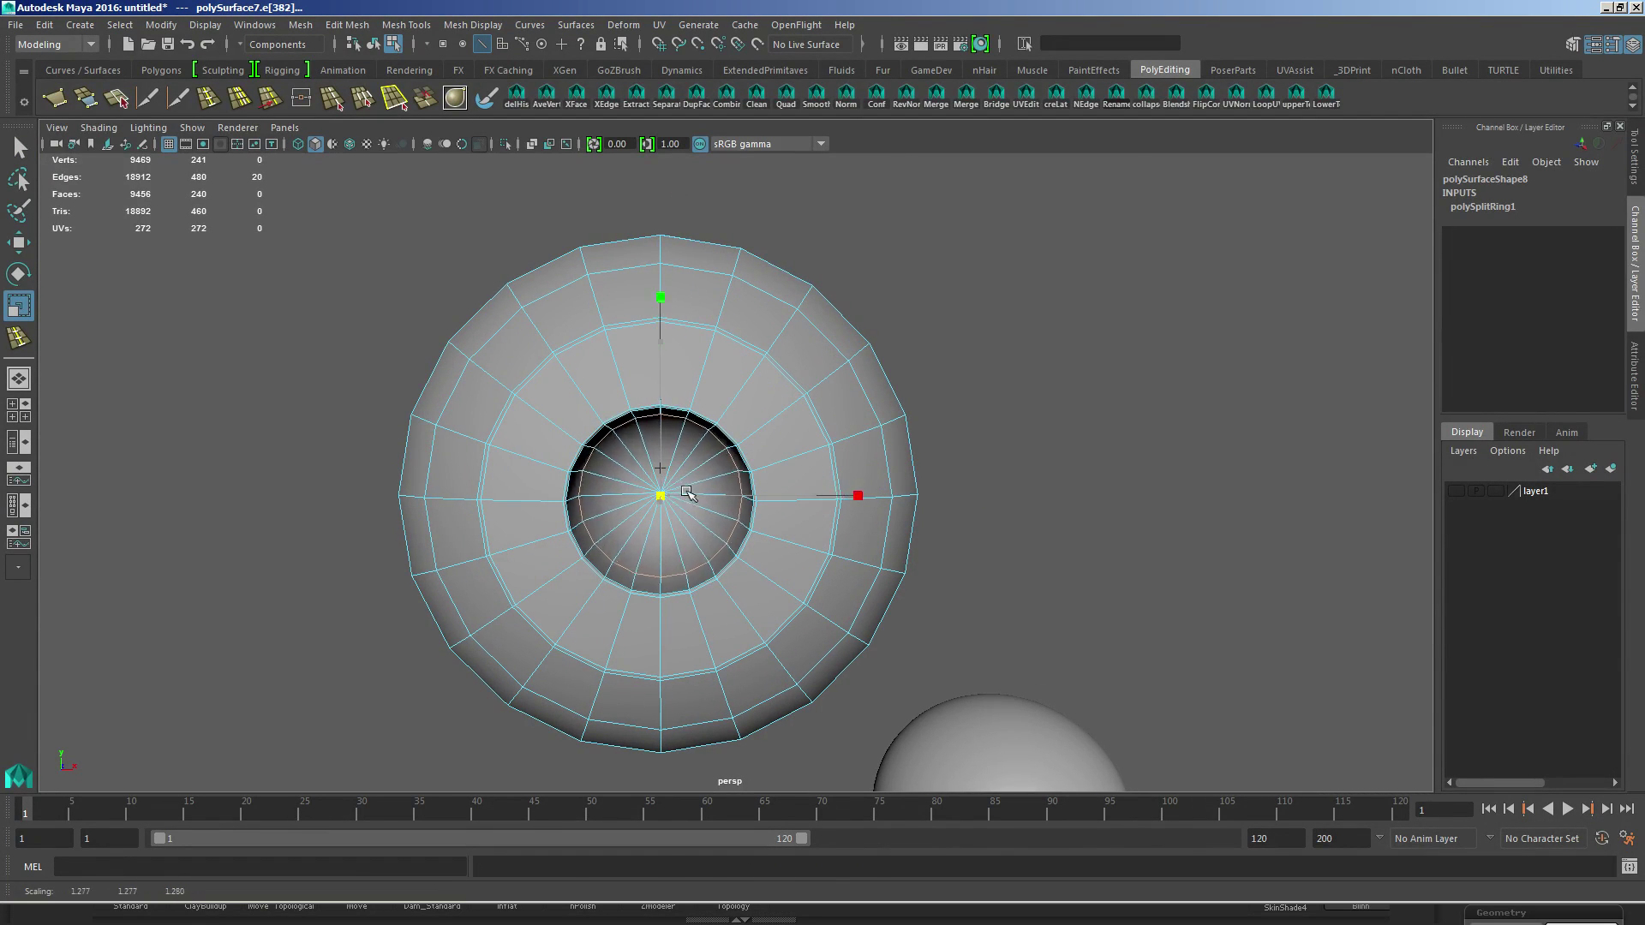
{"action": "left_click_drag", "start_coordinate": [689, 493], "coordinate": [765, 495]}
{"action": "left_click_drag", "start_coordinate": [782, 426], "coordinate": [1013, 322], "text": "alt"}
{"action": "key", "text": "F8"}
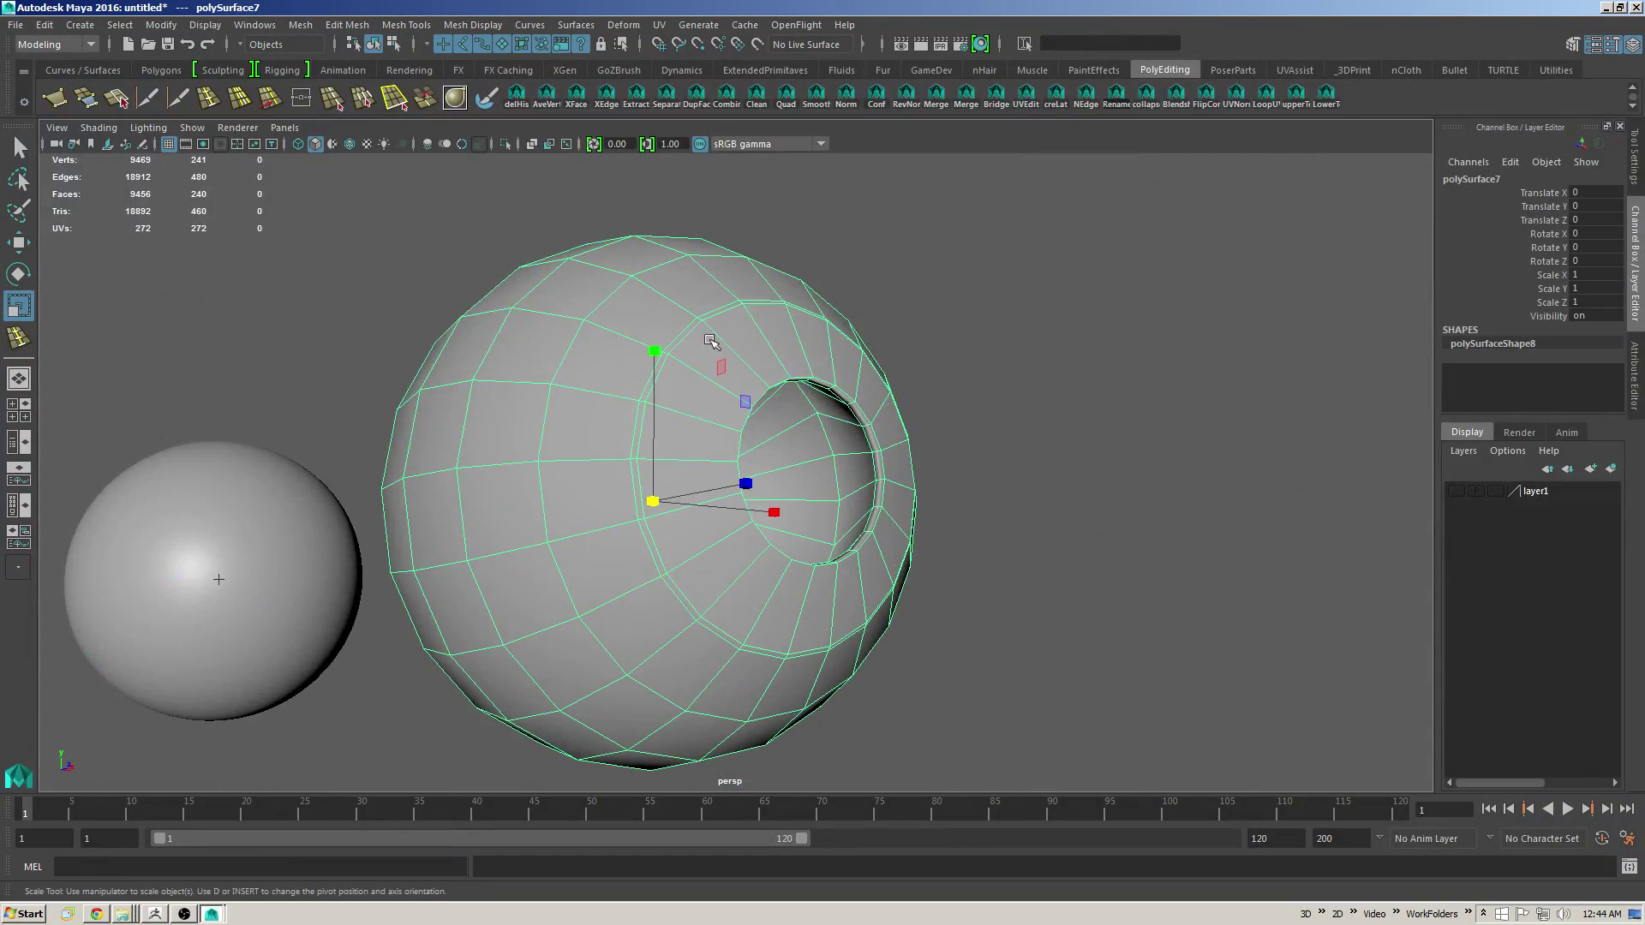
Step: Assign a new Blinn material to the eyeball and name its shading group and material Eyeball
{"action": "left_click_drag", "start_coordinate": [758, 361], "coordinate": [820, 374], "text": "alt"}
{"action": "right_click_drag", "start_coordinate": [820, 374], "coordinate": [833, 373], "text": "alt"}
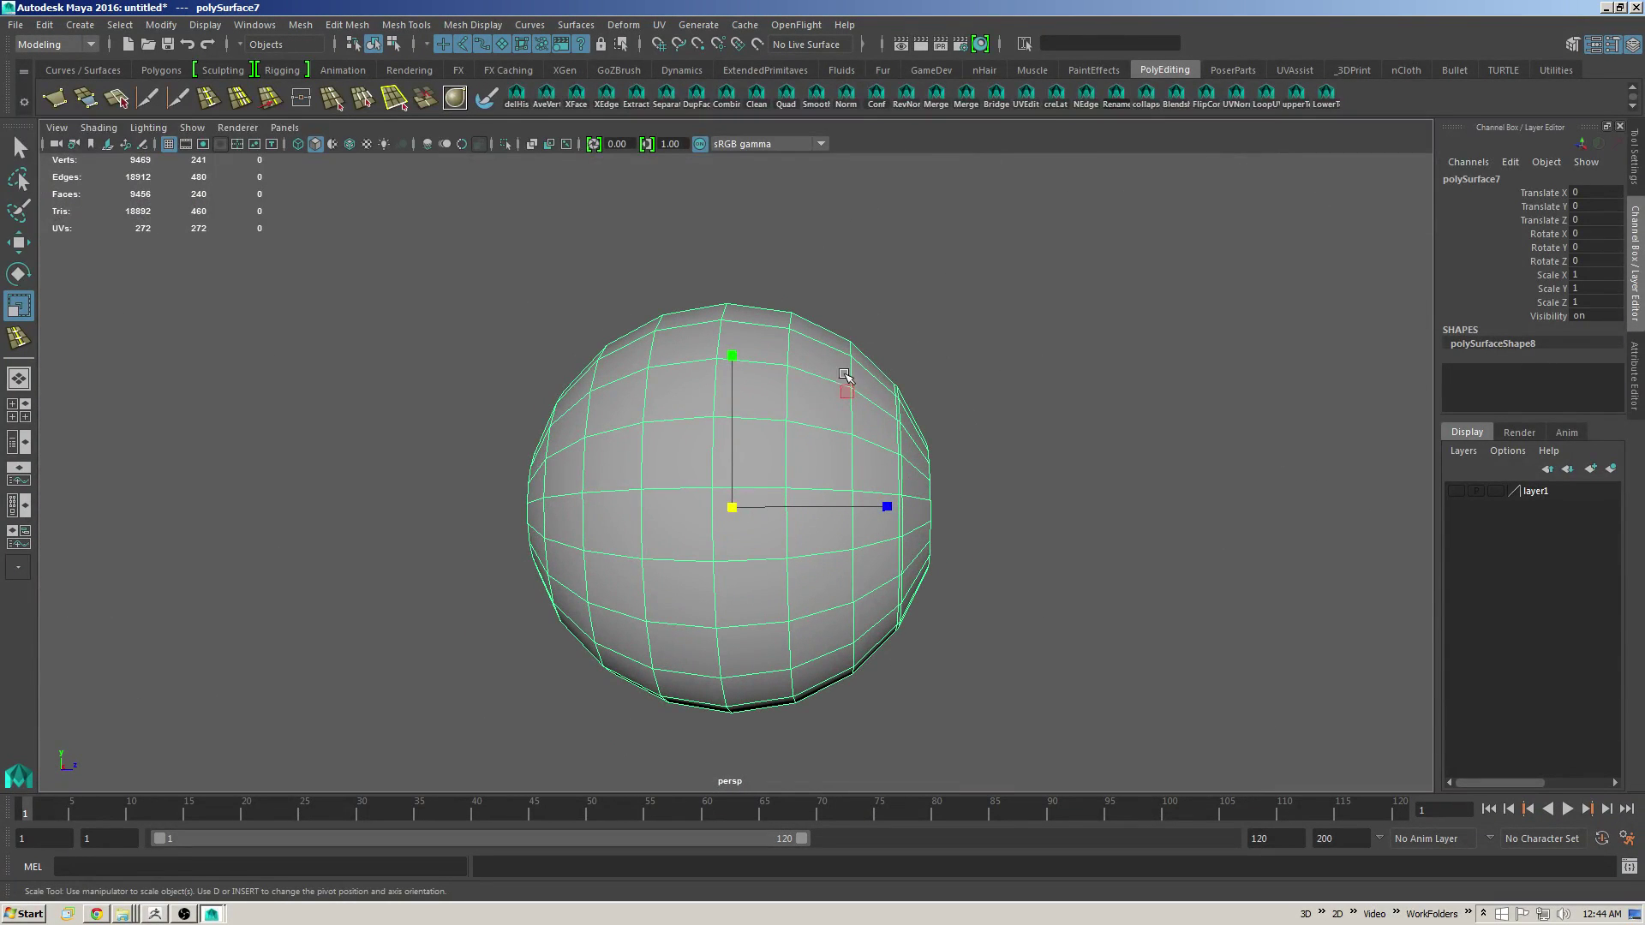
{"action": "left_click_drag", "start_coordinate": [845, 385], "coordinate": [793, 409], "text": "alt"}
{"action": "key", "text": "q"}
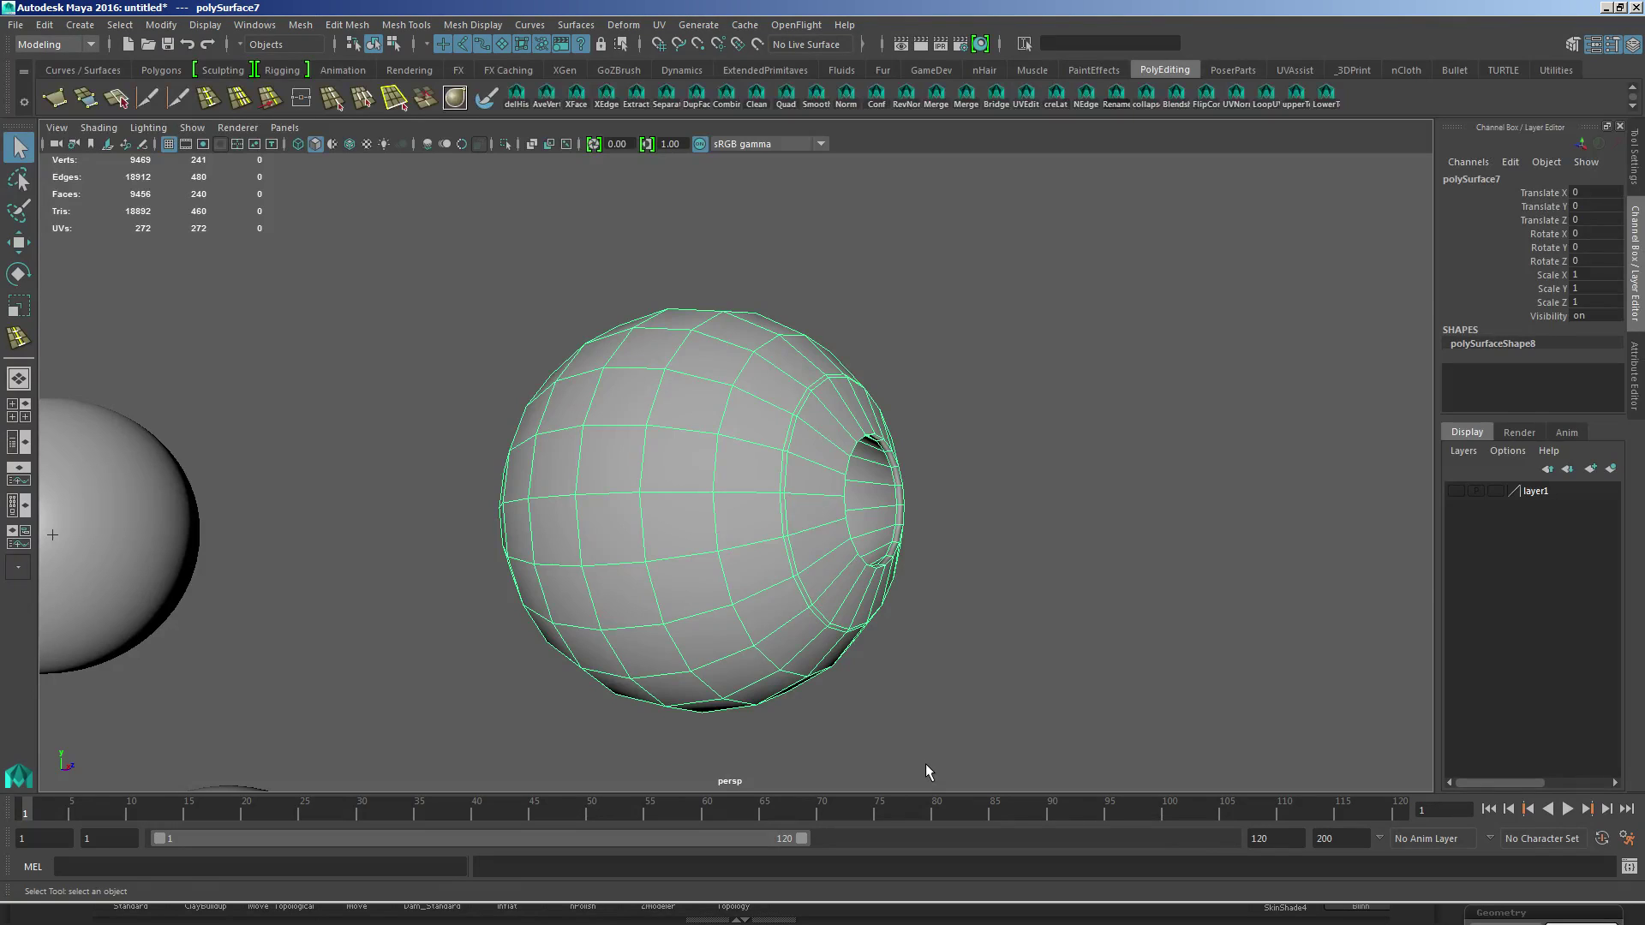
{"action": "left_click", "coordinate": [1470, 178]}
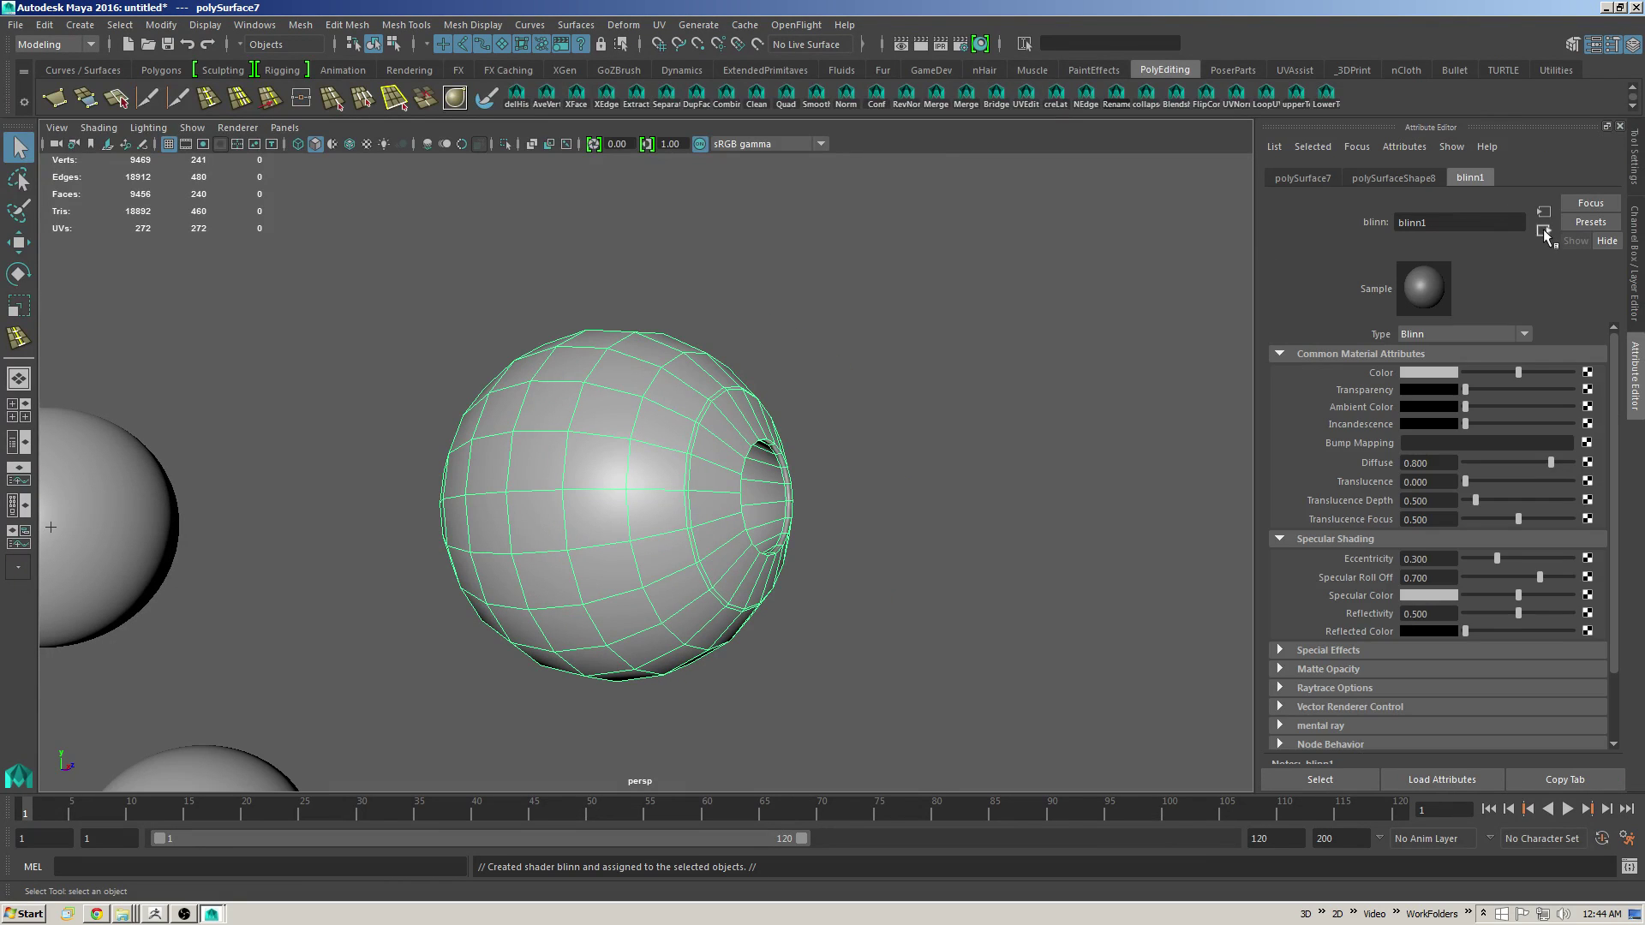
{"action": "left_click", "coordinate": [1544, 231]}
{"action": "type", "text": "Eyeball"}
{"action": "key", "text": "Return"}
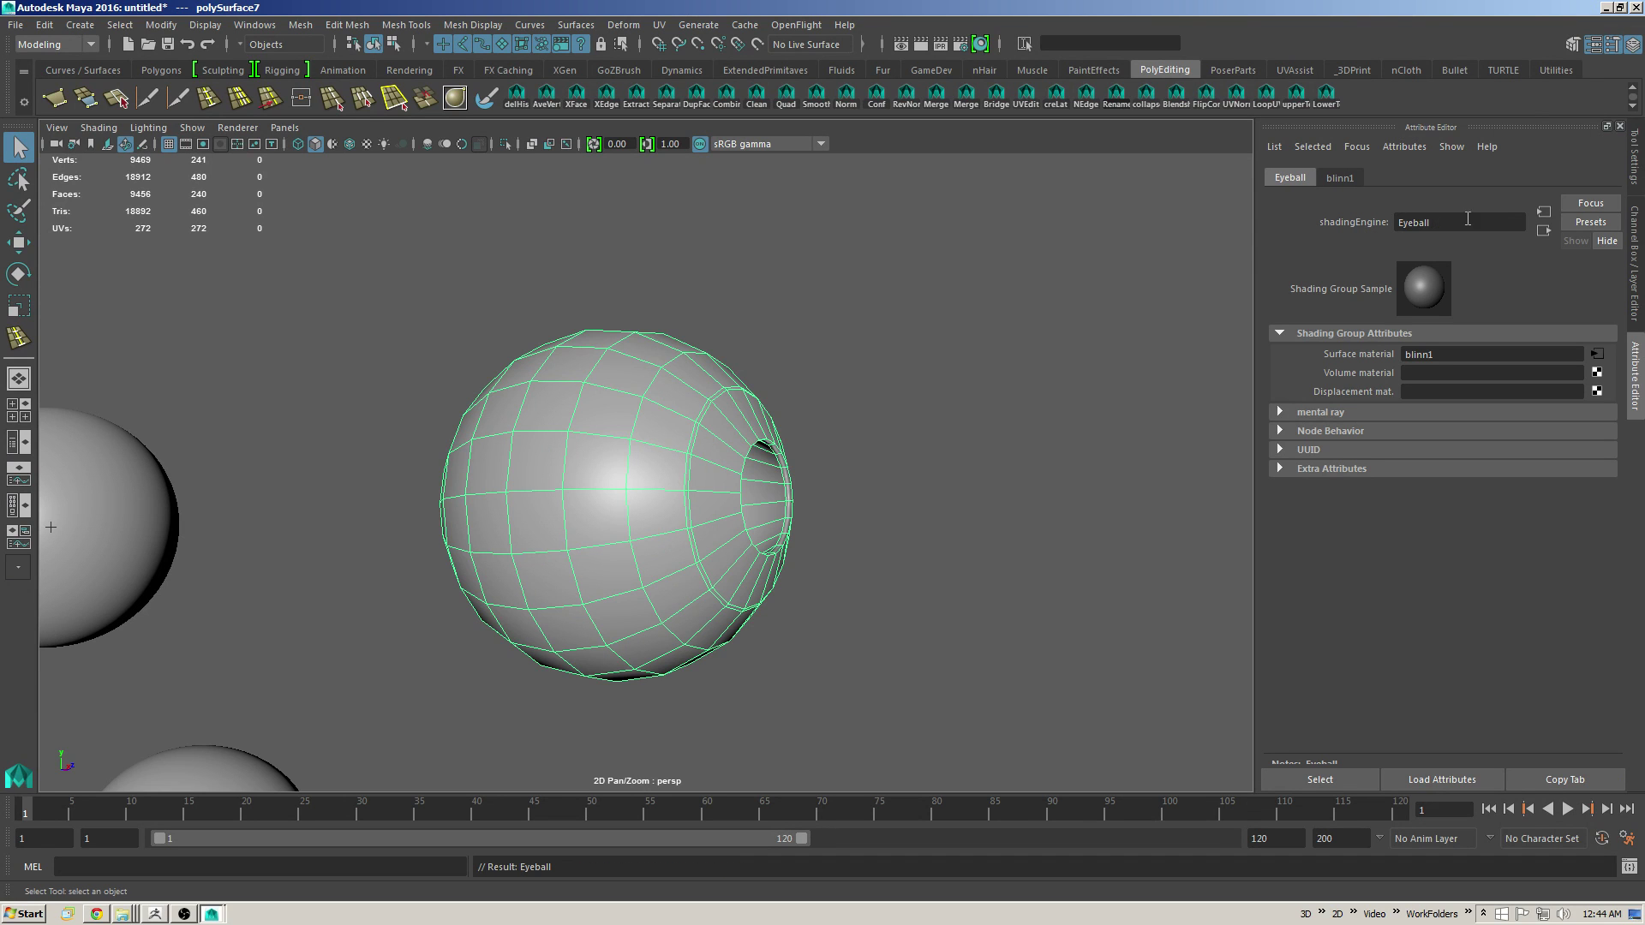
{"action": "double_click", "coordinate": [1469, 218]}
{"action": "left_click", "coordinate": [1342, 177]}
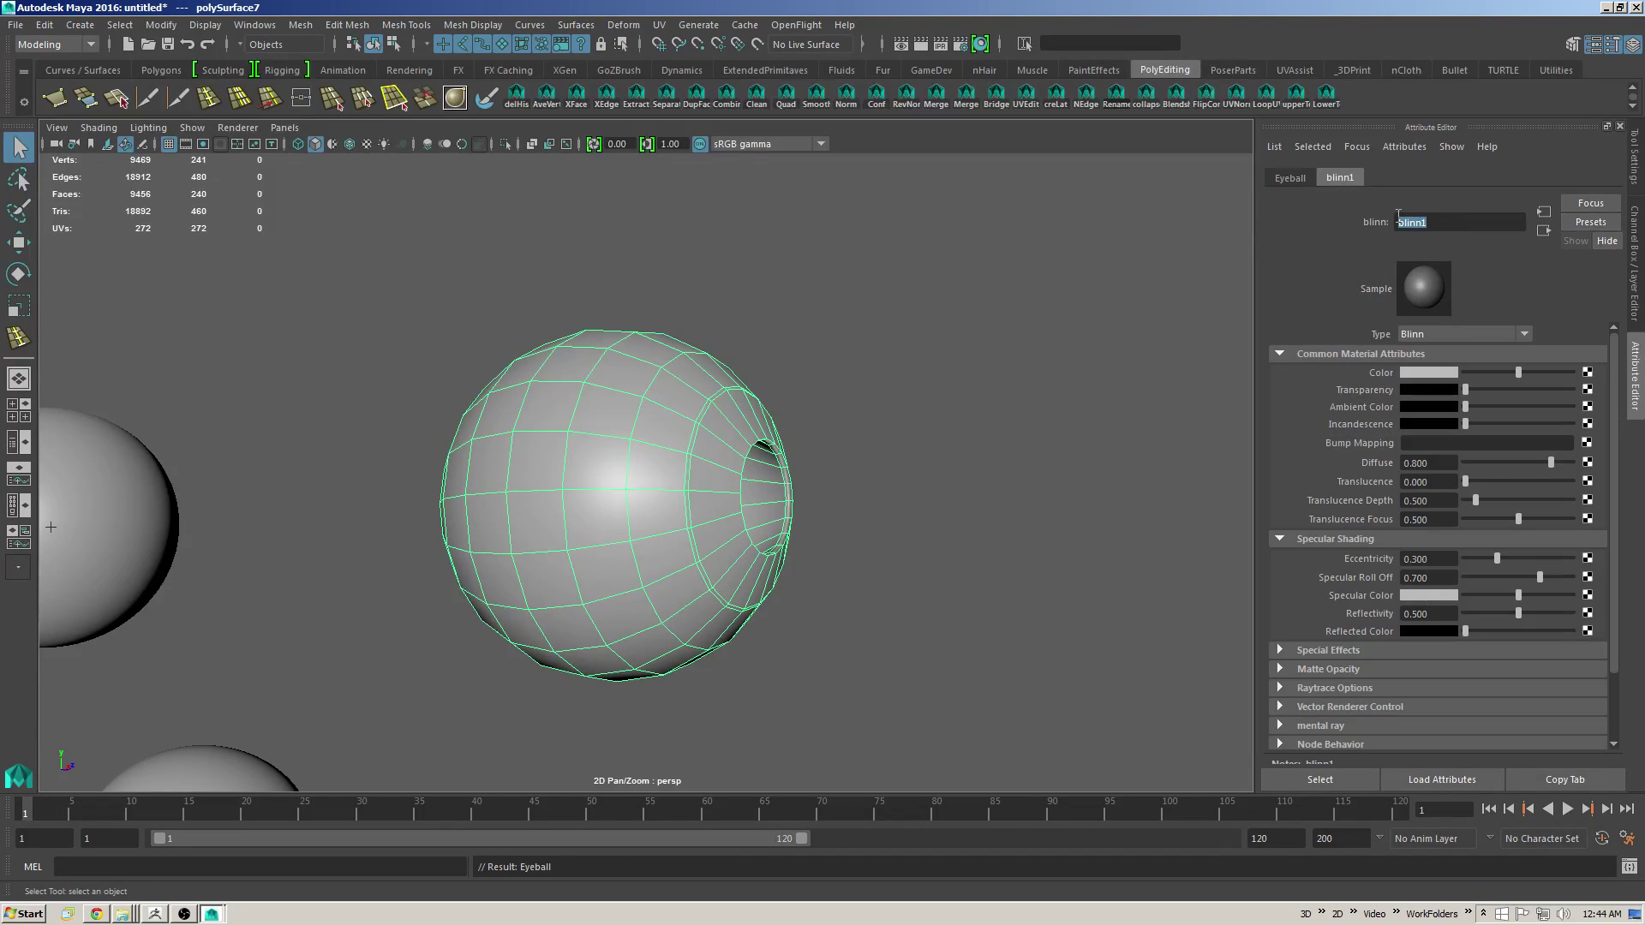
Step: Select all the eyeball's faces and shrink the selection to the iris area and pupil recess
{"action": "left_click_drag", "start_coordinate": [836, 416], "coordinate": [946, 402], "text": "alt"}
{"action": "key", "text": "F10"}
{"action": "key", "text": "F11"}
{"action": "left_click_drag", "start_coordinate": [964, 251], "coordinate": [446, 716]}
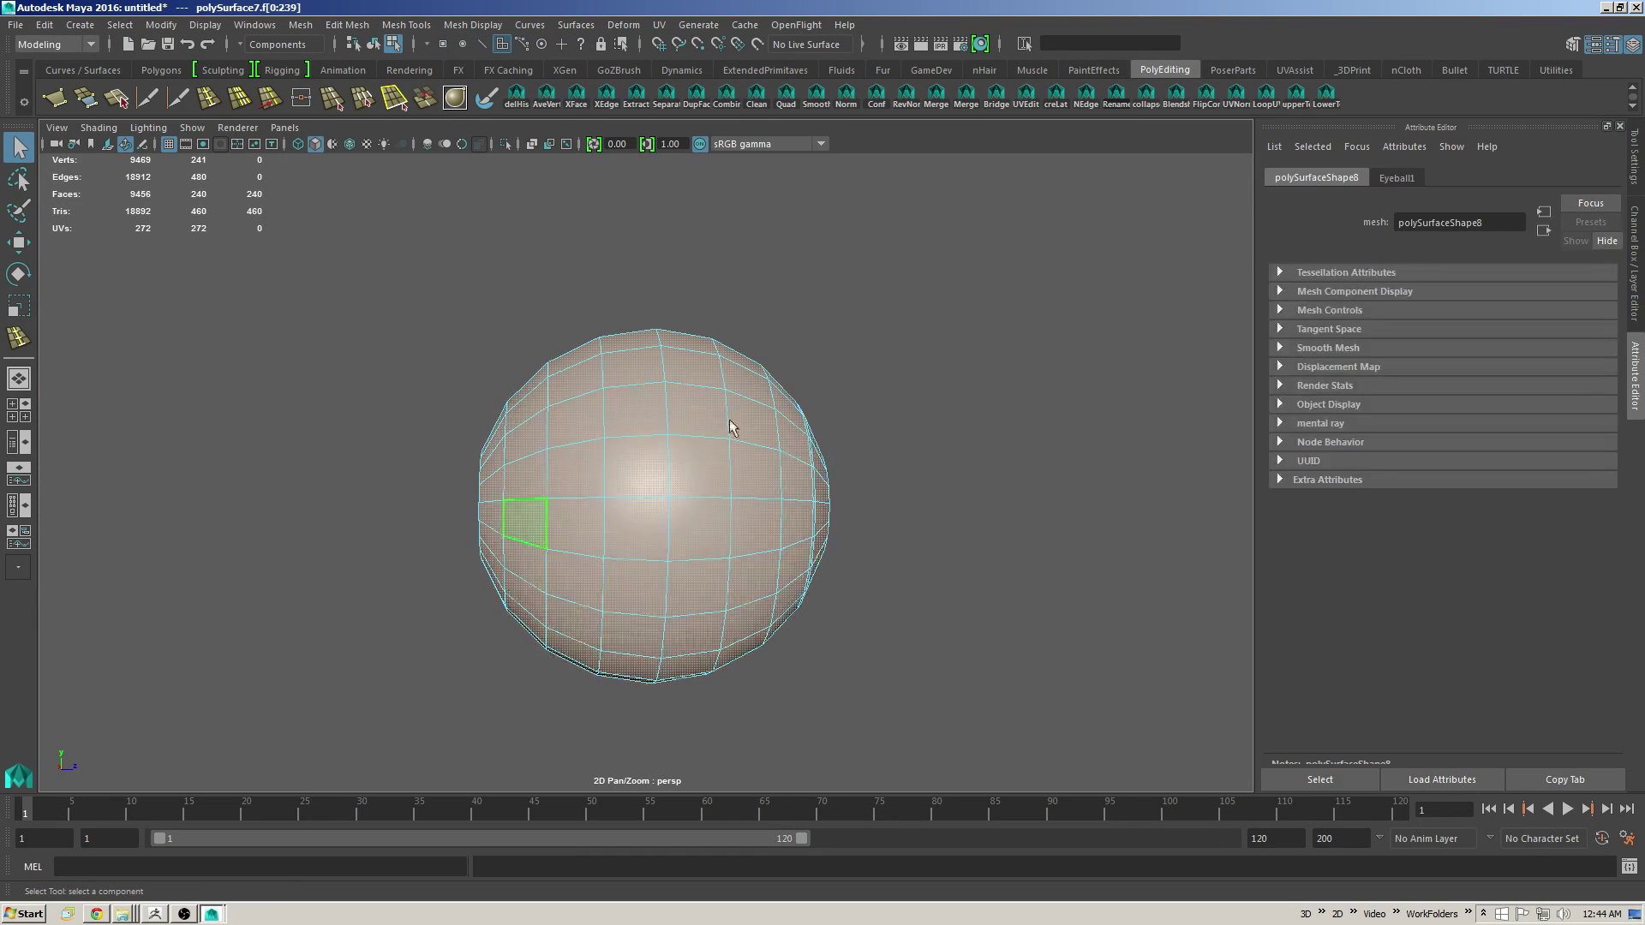
{"action": "left_click_drag", "start_coordinate": [730, 419], "coordinate": [767, 430], "text": "alt"}
{"action": "key", "text": "shift+comma"}
{"action": "key", "text": "shift+comma"}
{"action": "key", "text": "shift+comma"}
{"action": "key", "text": "shift+comma"}
{"action": "key", "text": "shift+comma"}
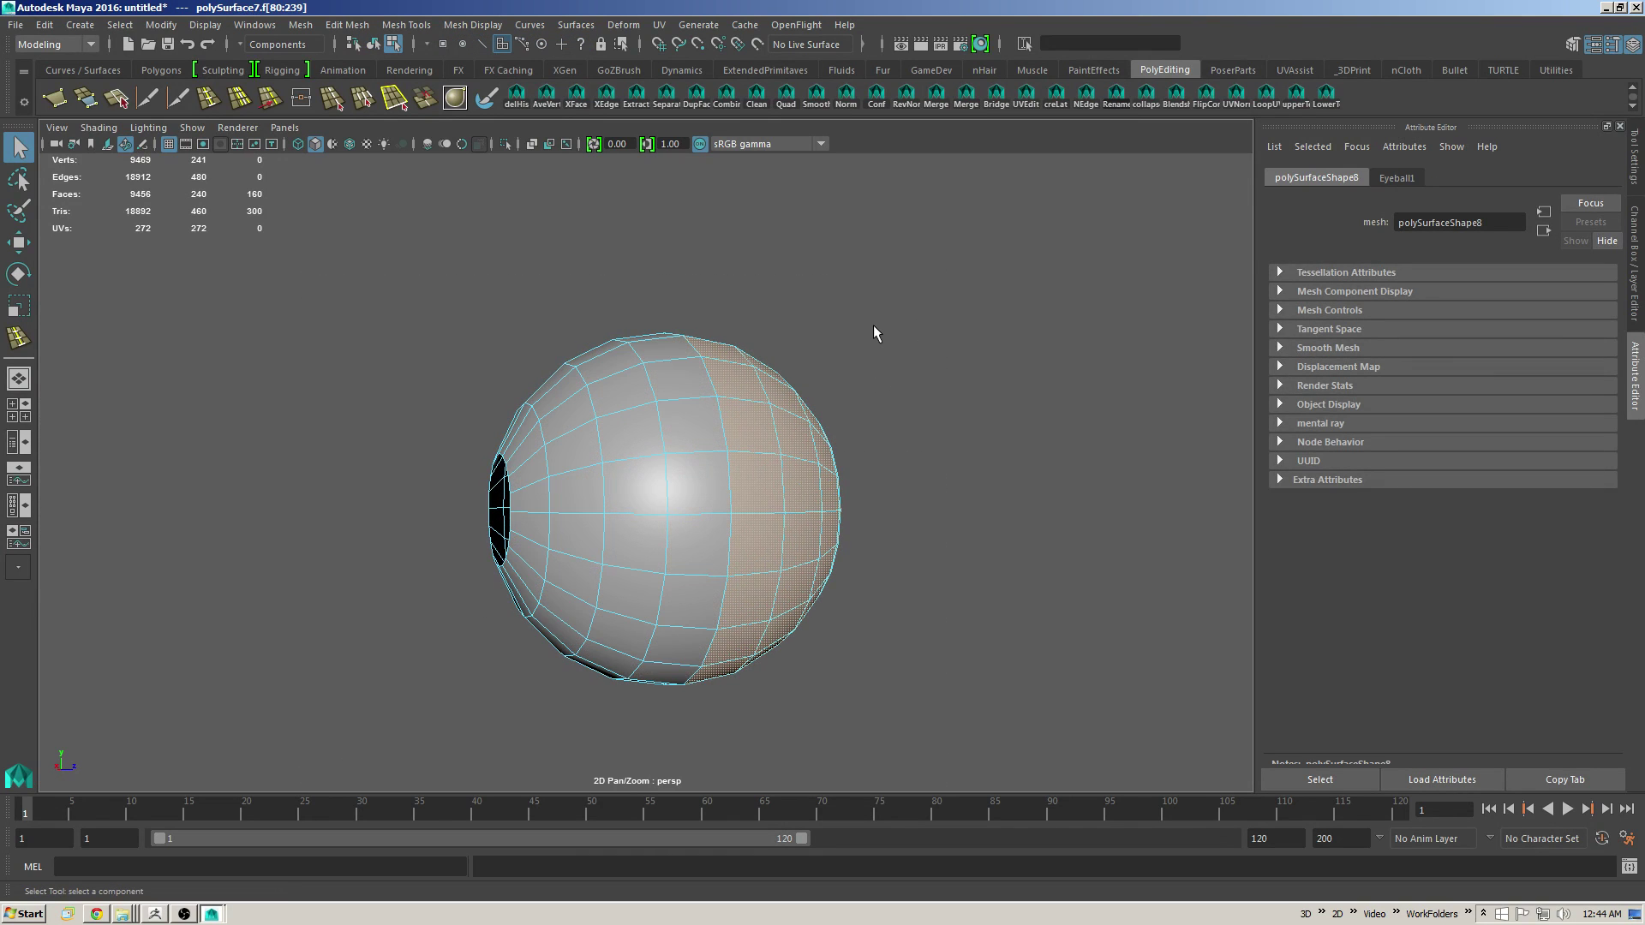
{"action": "left_click_drag", "start_coordinate": [932, 355], "coordinate": [805, 370], "text": "alt"}
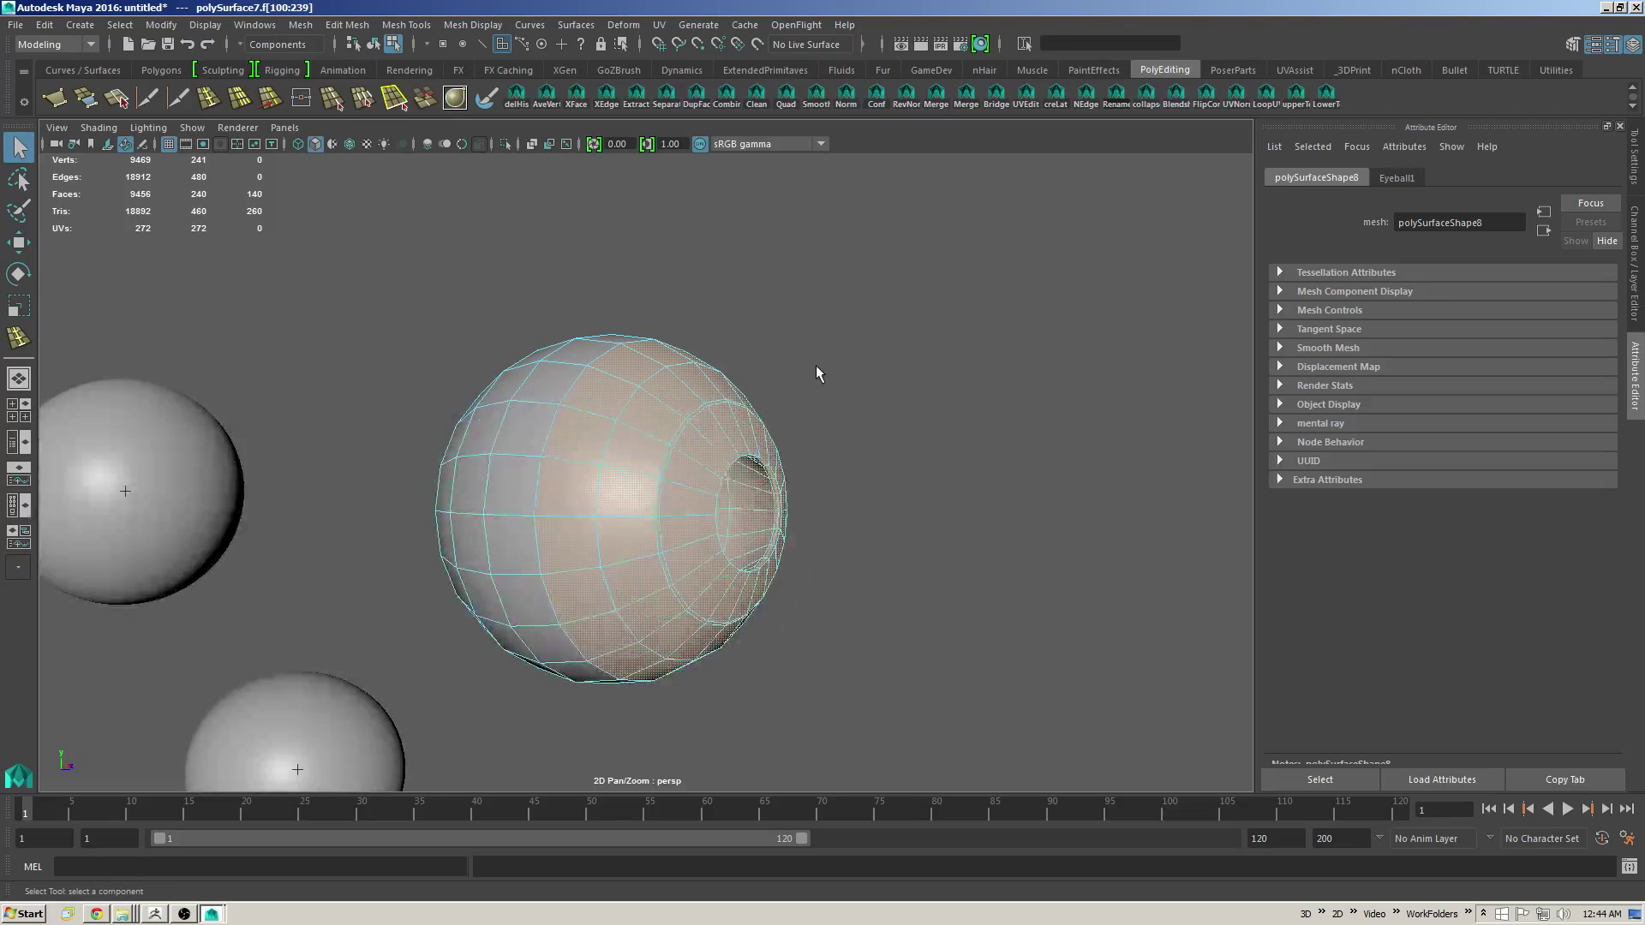
{"action": "key", "text": "shift+comma"}
{"action": "key", "text": "shift+comma"}
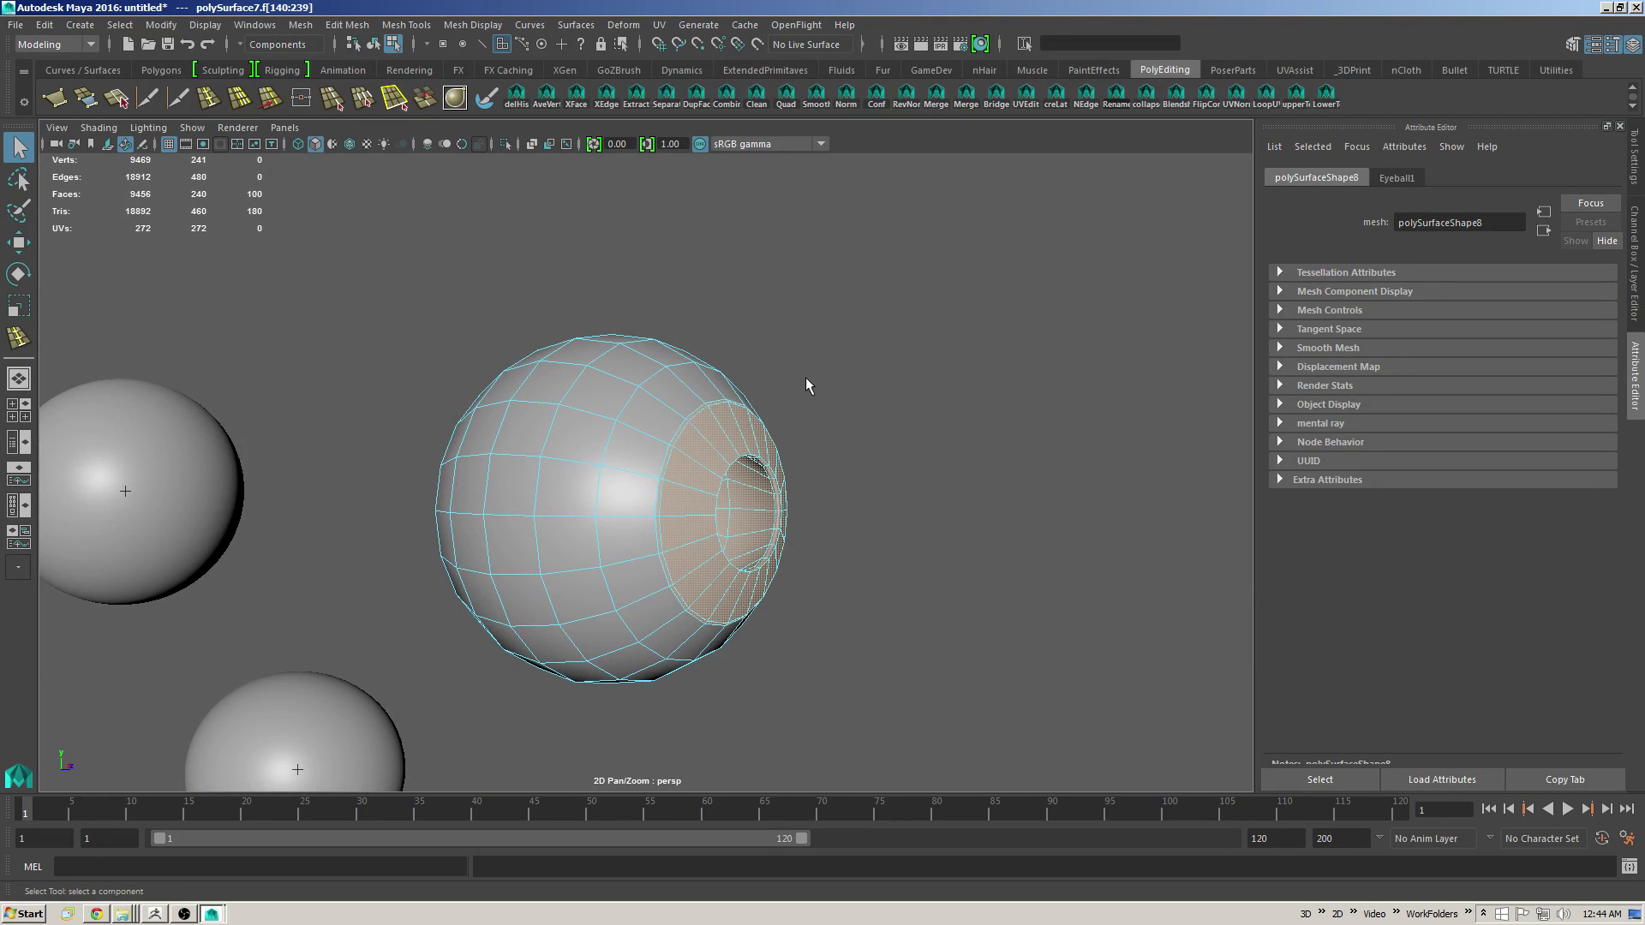
{"action": "left_click_drag", "start_coordinate": [810, 384], "coordinate": [769, 387], "text": "alt"}
{"action": "right_click_drag", "start_coordinate": [769, 387], "coordinate": [796, 410], "text": "alt"}
{"action": "middle_click_drag", "start_coordinate": [796, 410], "coordinate": [801, 372], "text": "alt"}
{"action": "left_click_drag", "start_coordinate": [801, 372], "coordinate": [802, 387], "text": "alt"}
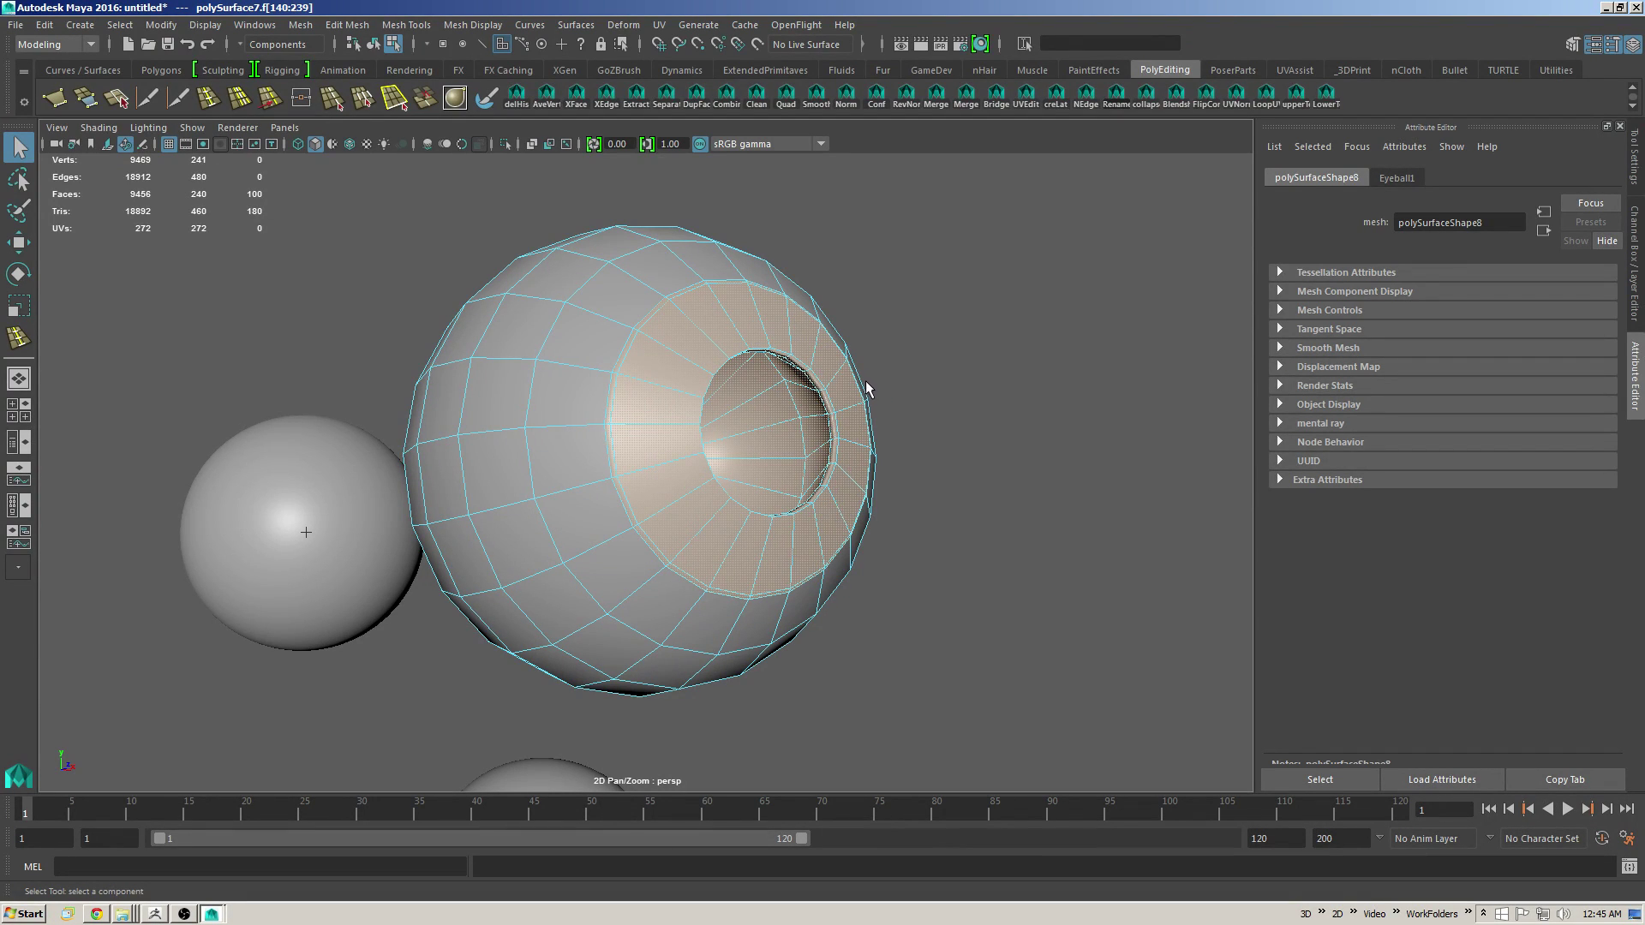
{"action": "left_click_drag", "start_coordinate": [900, 361], "coordinate": [898, 385], "text": "alt"}
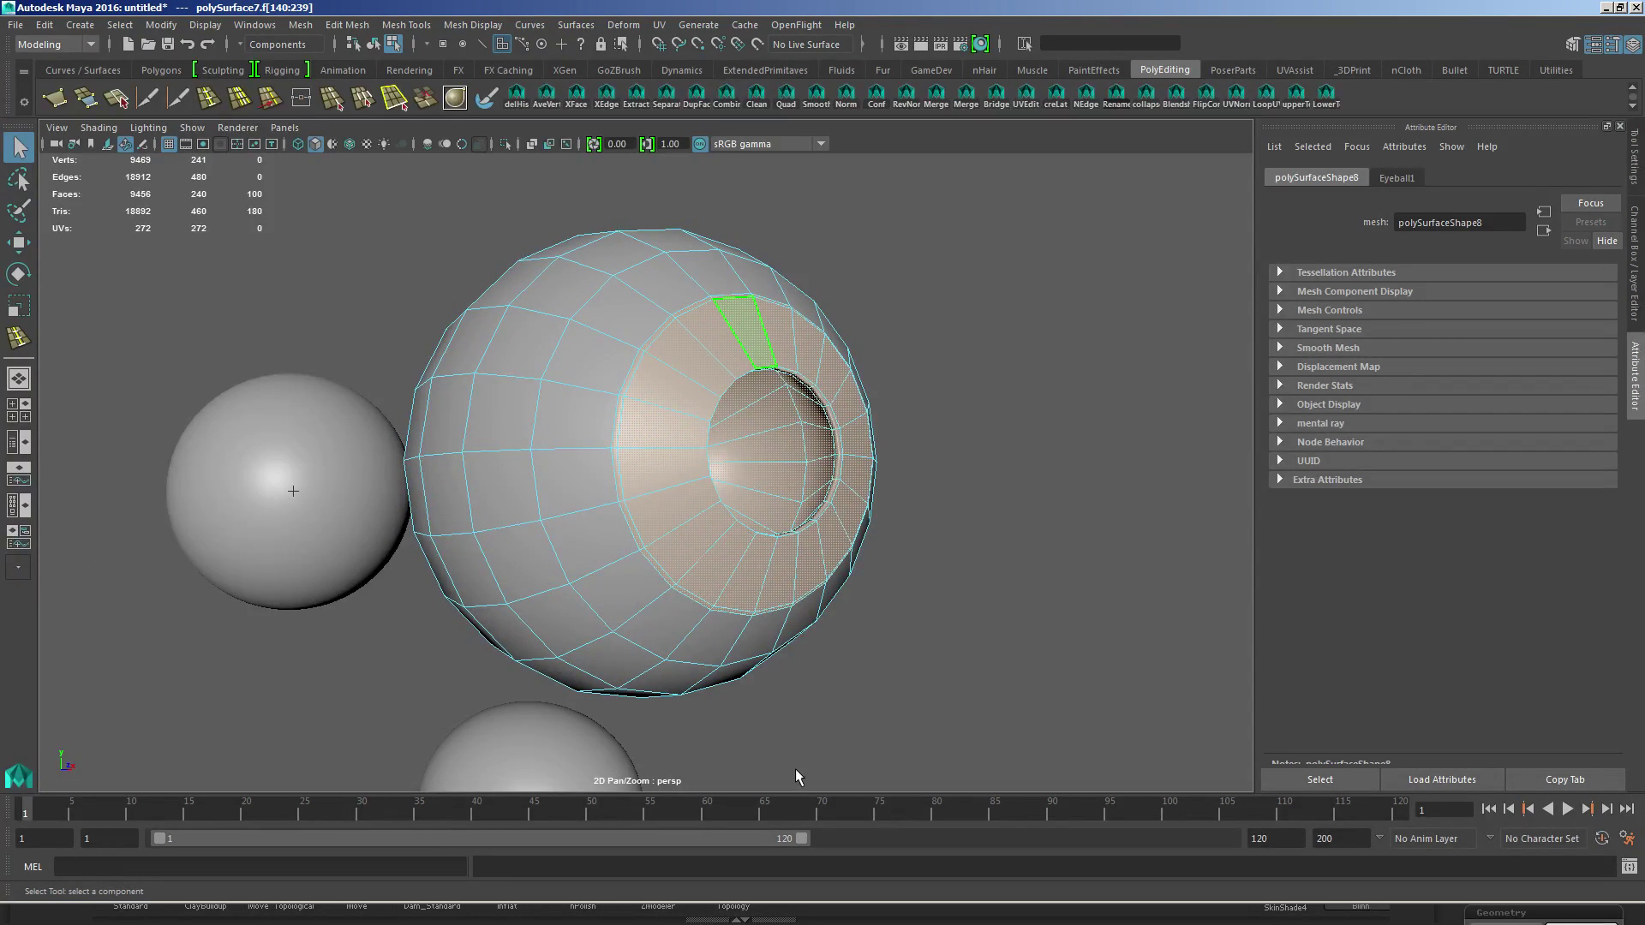
Step: Assign a new black Blinn material to the selected iris and pupil faces and name its shading group and material Iris
{"action": "left_click", "coordinate": [924, 768]}
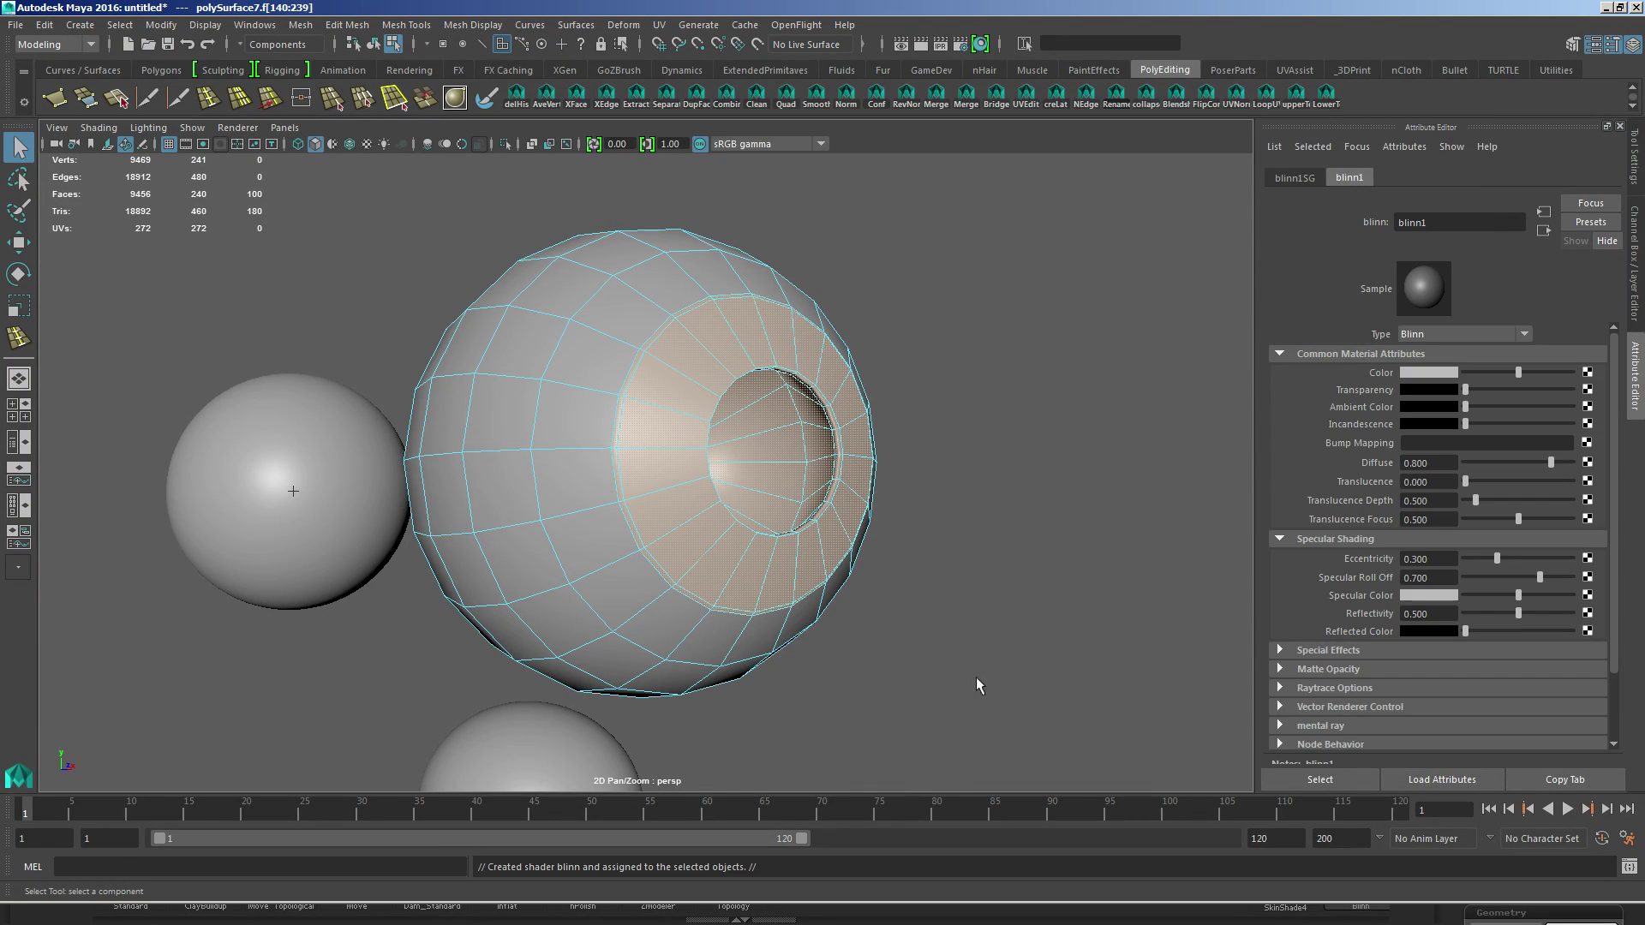
{"action": "left_click_drag", "start_coordinate": [1518, 374], "coordinate": [1469, 375]}
{"action": "left_click", "coordinate": [1543, 229]}
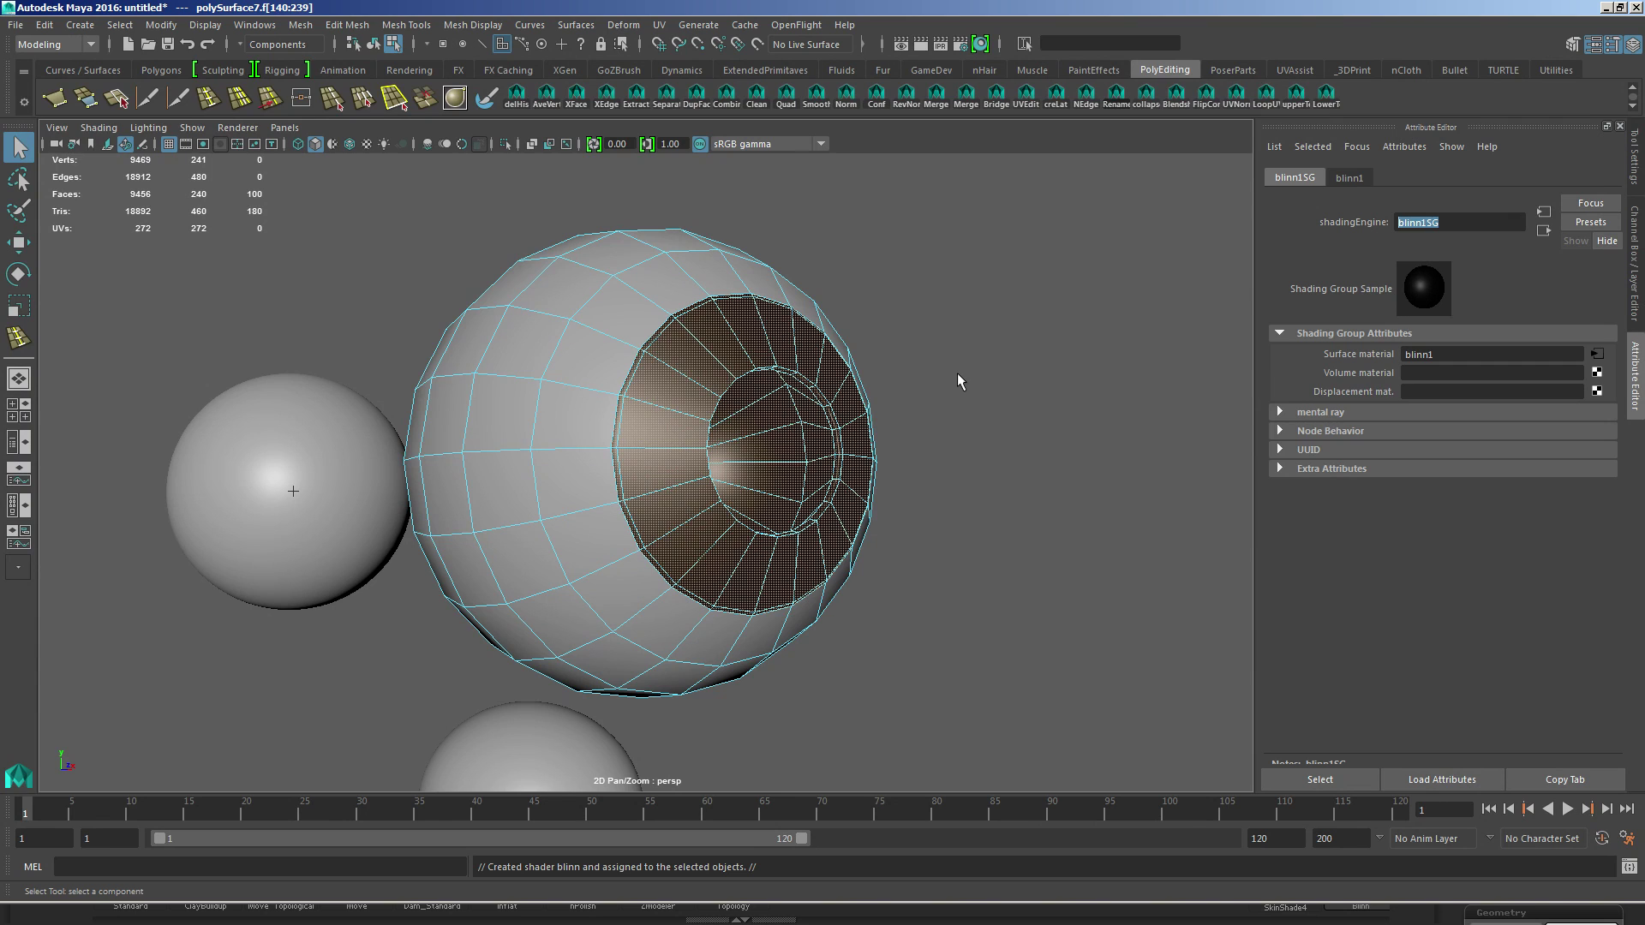
{"action": "type", "text": "is"}
{"action": "key", "text": "Return"}
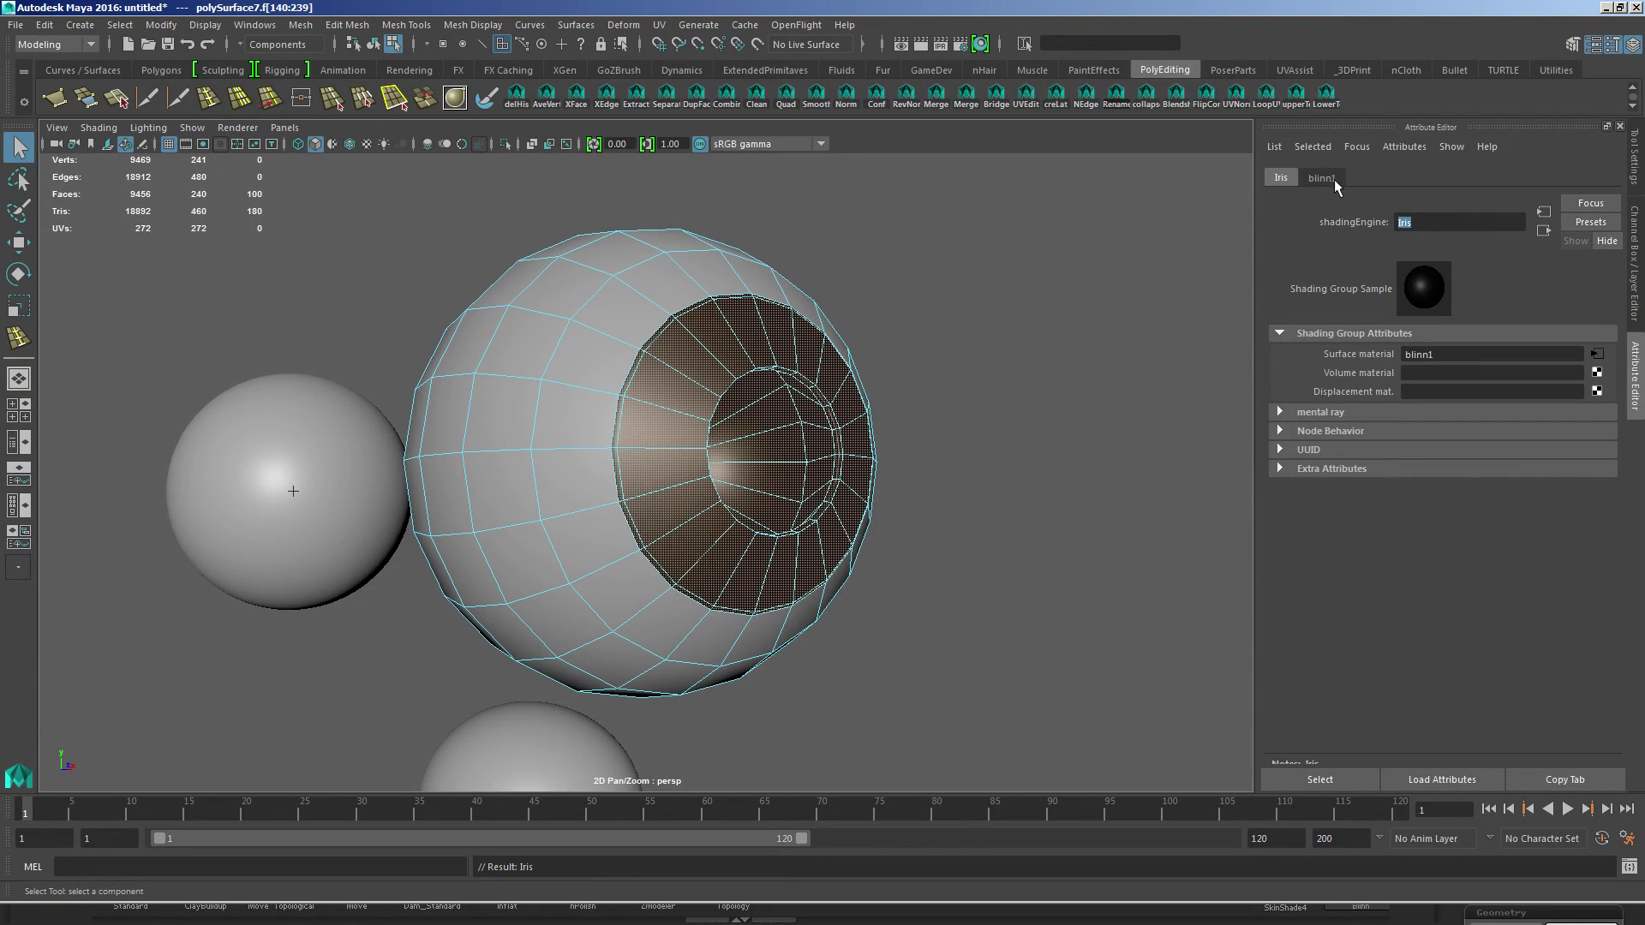
{"action": "left_click", "coordinate": [1328, 178]}
{"action": "left_click_drag", "start_coordinate": [1482, 222], "coordinate": [1249, 229]}
{"action": "type", "text": "Iris"}
{"action": "key", "text": "Return"}
Step: Set the iris material's color to dark green
{"action": "left_click_drag", "start_coordinate": [1005, 435], "coordinate": [962, 439], "text": "alt"}
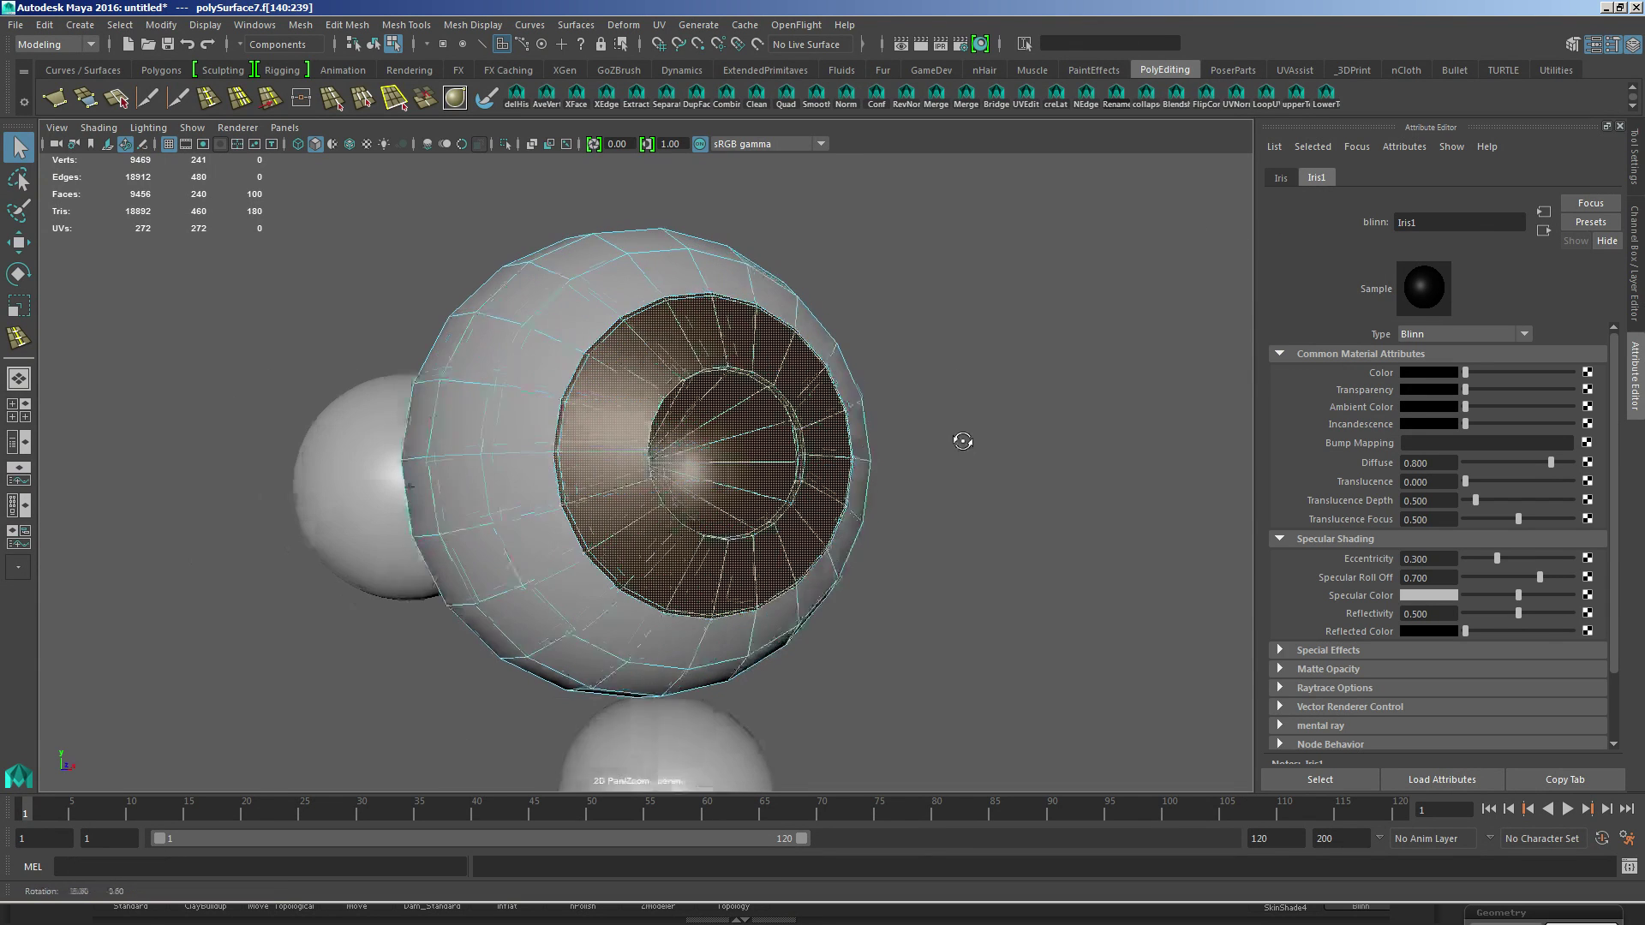
{"action": "left_click", "coordinate": [1412, 389]}
{"action": "left_click", "coordinate": [1518, 354]}
{"action": "left_click_drag", "start_coordinate": [1541, 382], "coordinate": [1558, 388]}
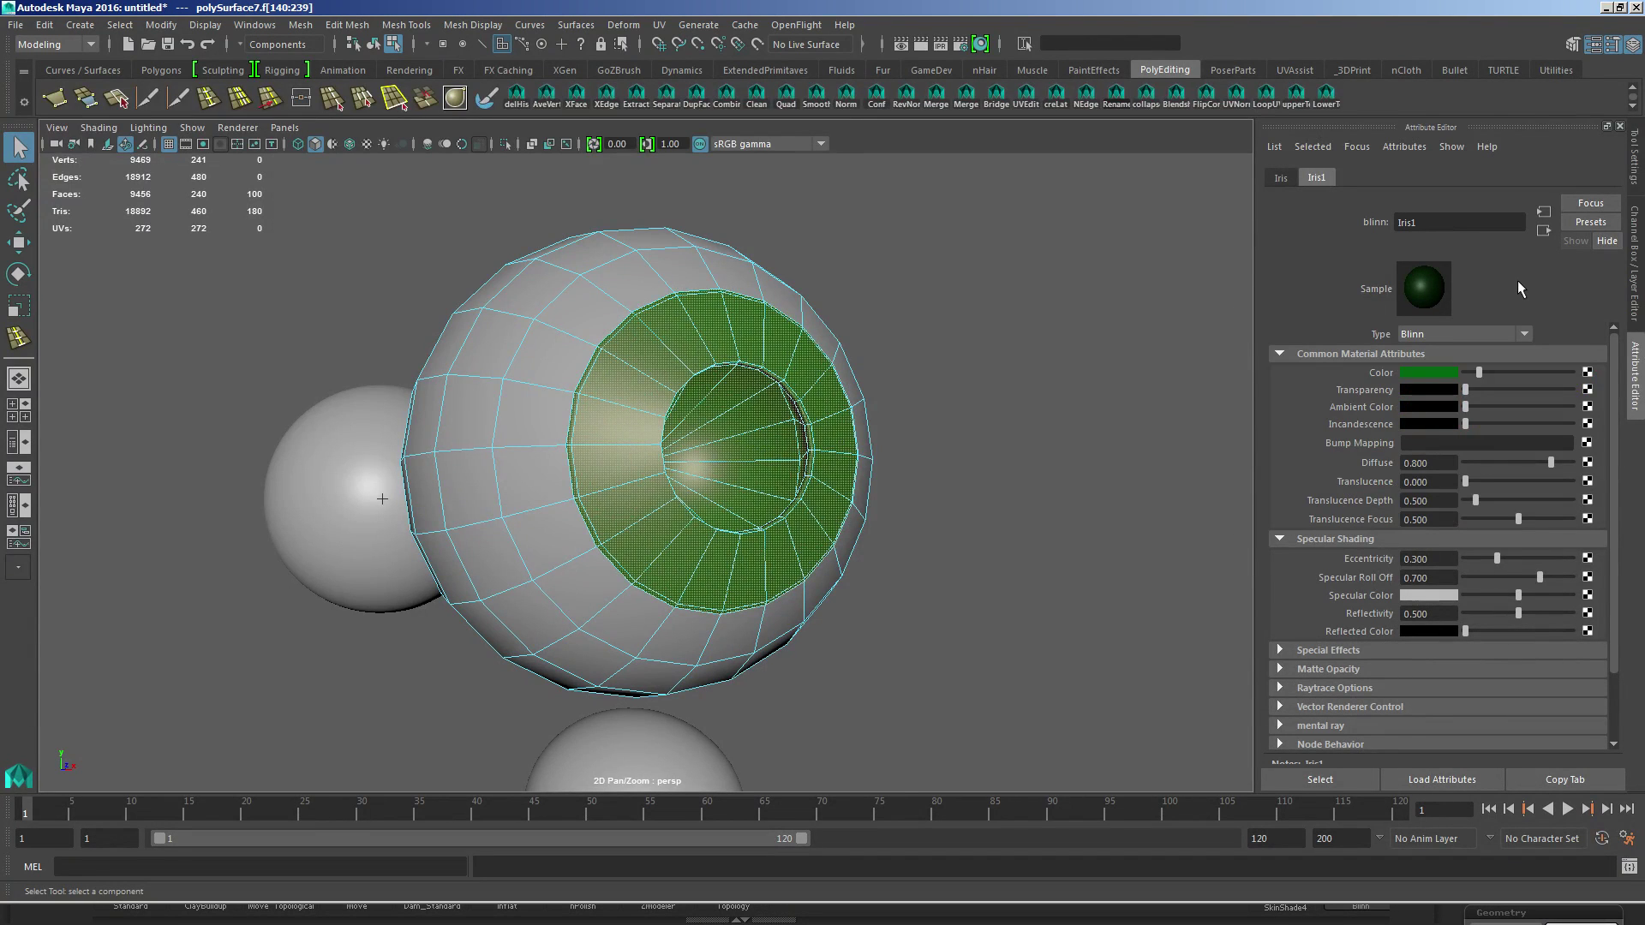
Step: Shrink the face selection to the faces of the pupil recess
{"action": "left_click_drag", "start_coordinate": [1096, 376], "coordinate": [1038, 382], "text": "alt"}
{"action": "key", "text": "shift+comma"}
{"action": "key", "text": "shift+comma"}
{"action": "key", "text": "shift+comma"}
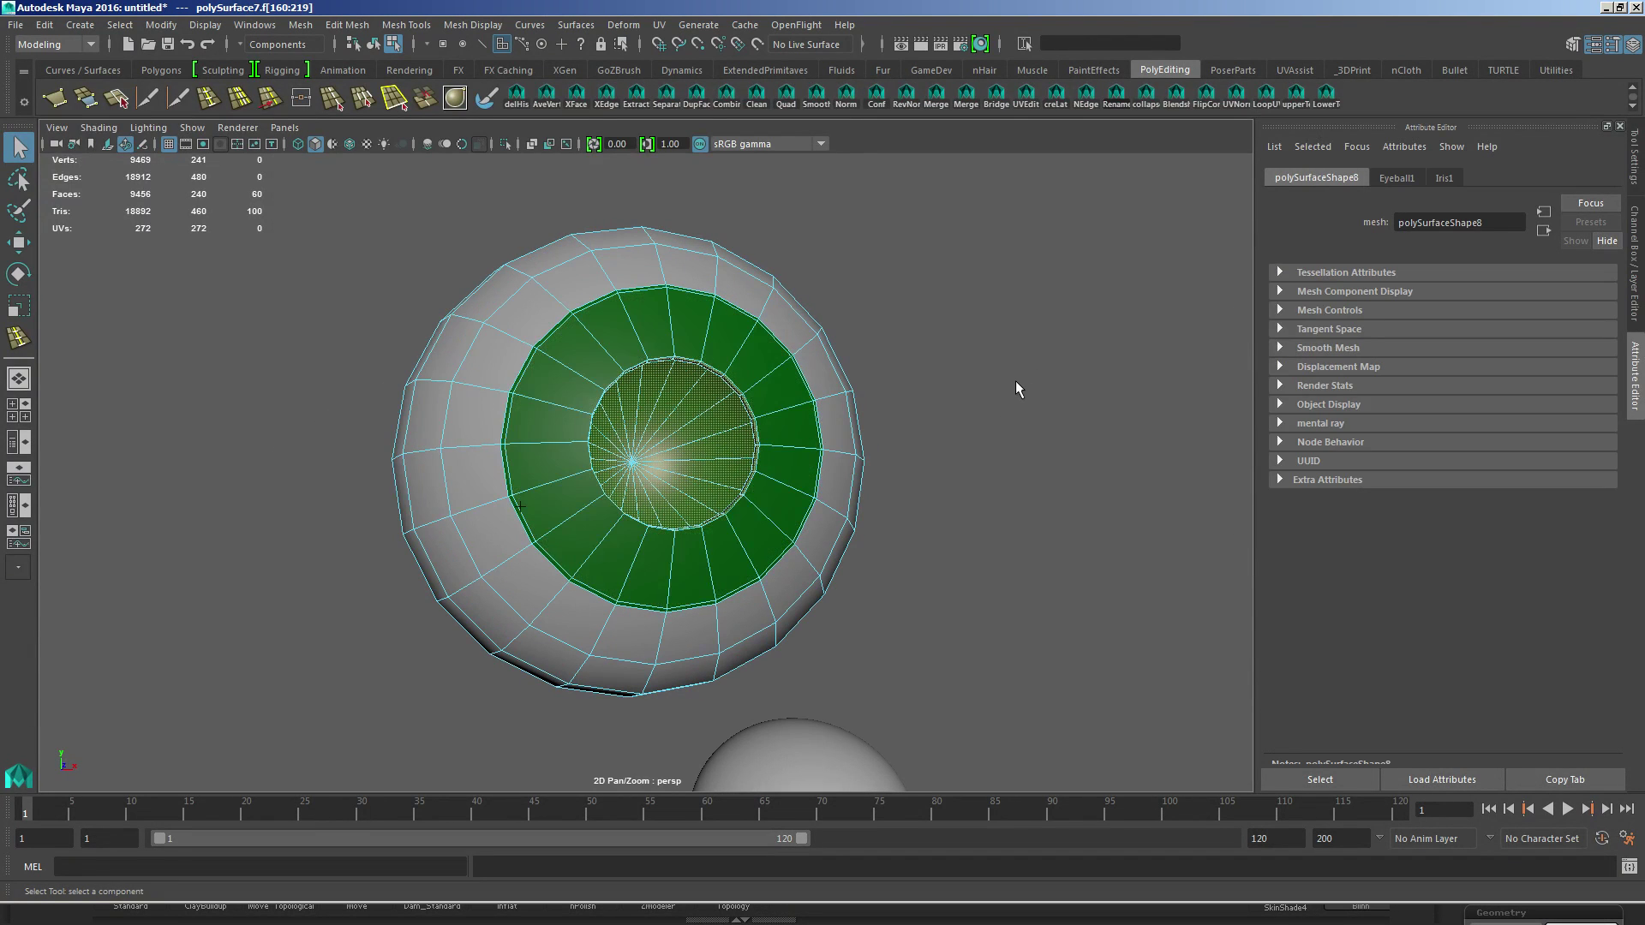
{"action": "left_click_drag", "start_coordinate": [943, 360], "coordinate": [904, 377], "text": "alt"}
{"action": "left_click_drag", "start_coordinate": [1002, 384], "coordinate": [862, 383], "text": "alt"}
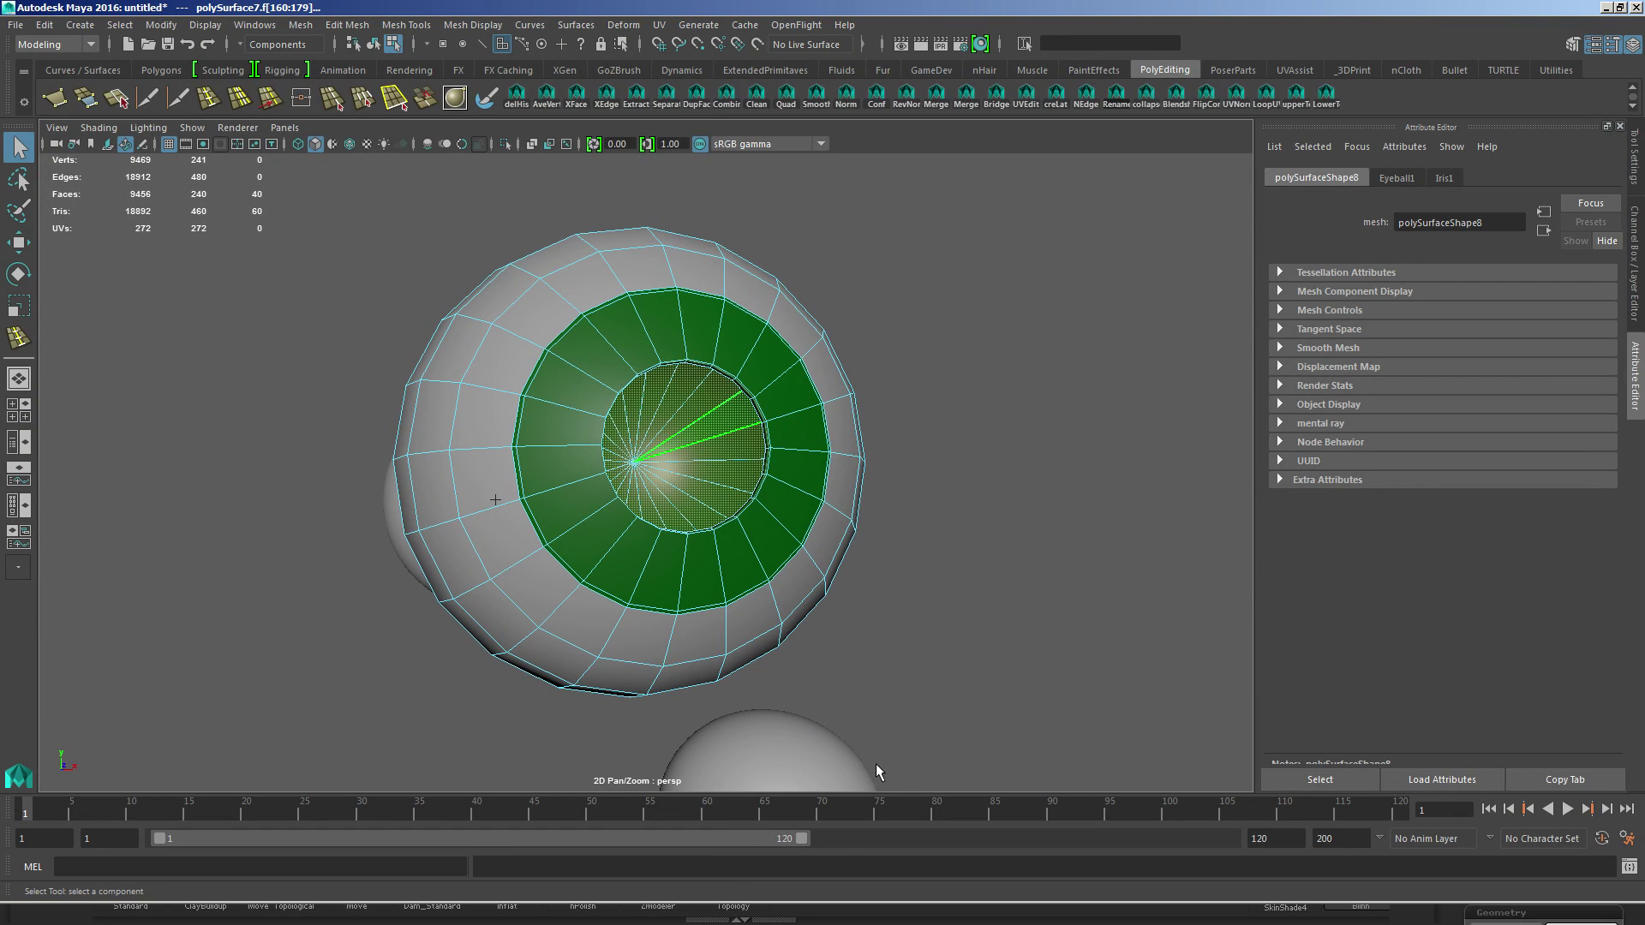
Step: Assign a new black Blinn material to the pupil faces, name its shading group and material Pupil, and return to object selection
{"action": "left_click_drag", "start_coordinate": [1517, 372], "coordinate": [1462, 371]}
{"action": "left_click", "coordinate": [1543, 230]}
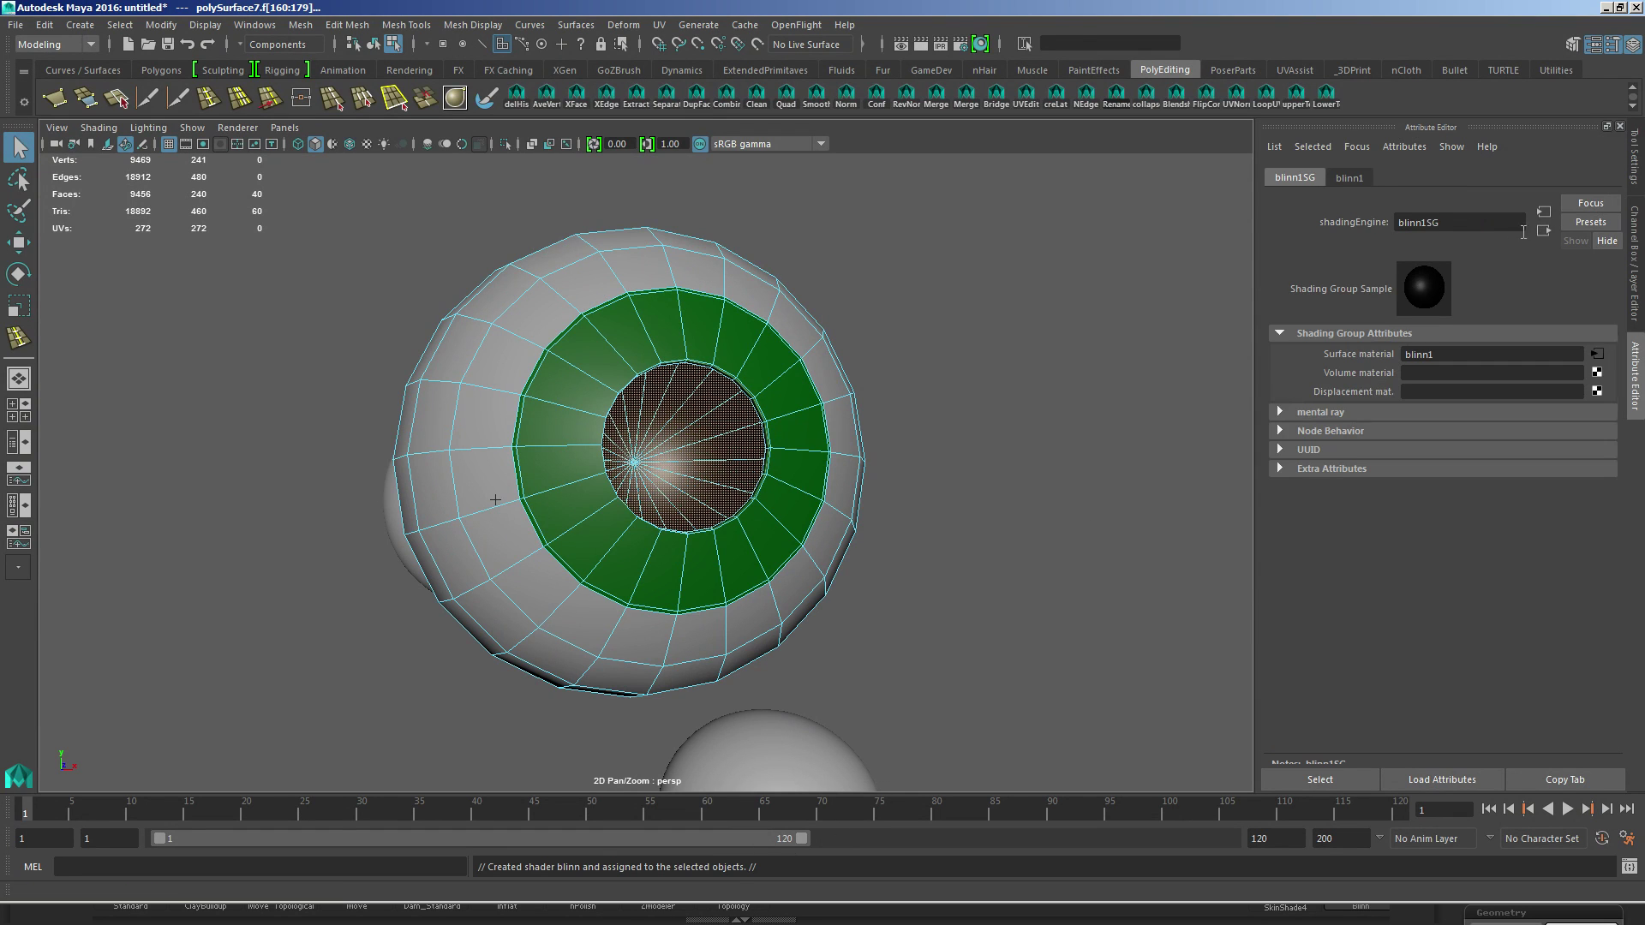
{"action": "type", "text": "Pu"}
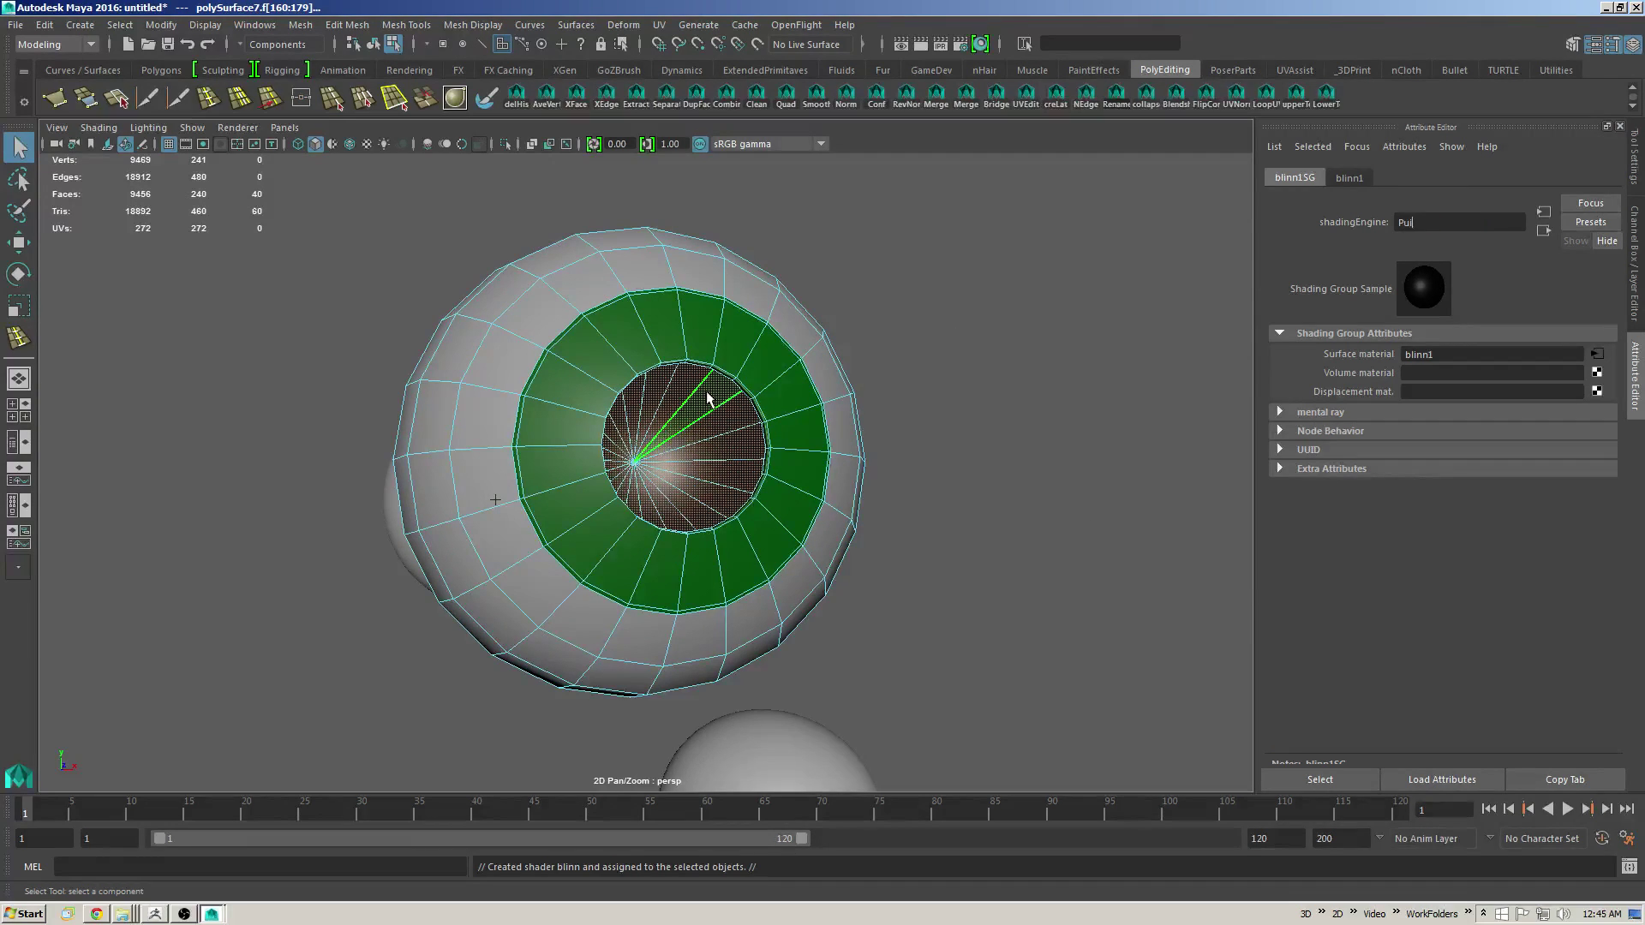
{"action": "type", "text": "pil"}
{"action": "key", "text": "Return"}
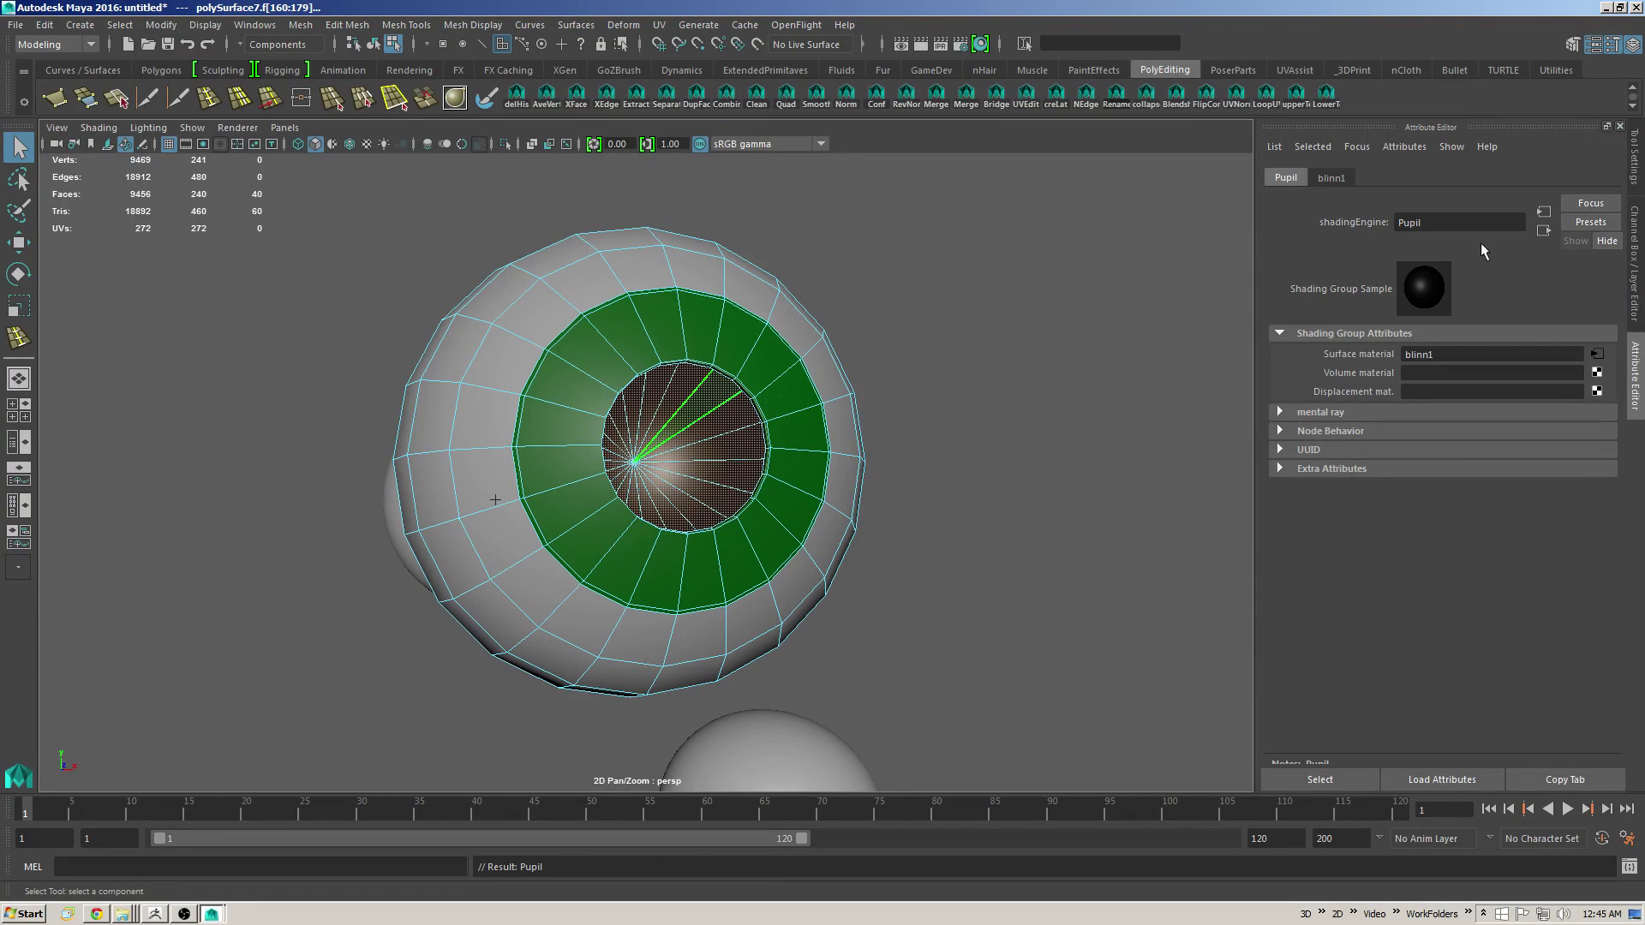
{"action": "left_click_drag", "start_coordinate": [1447, 223], "coordinate": [1347, 215]}
{"action": "key", "text": "ctrl+c"}
{"action": "left_click", "coordinate": [1330, 178]}
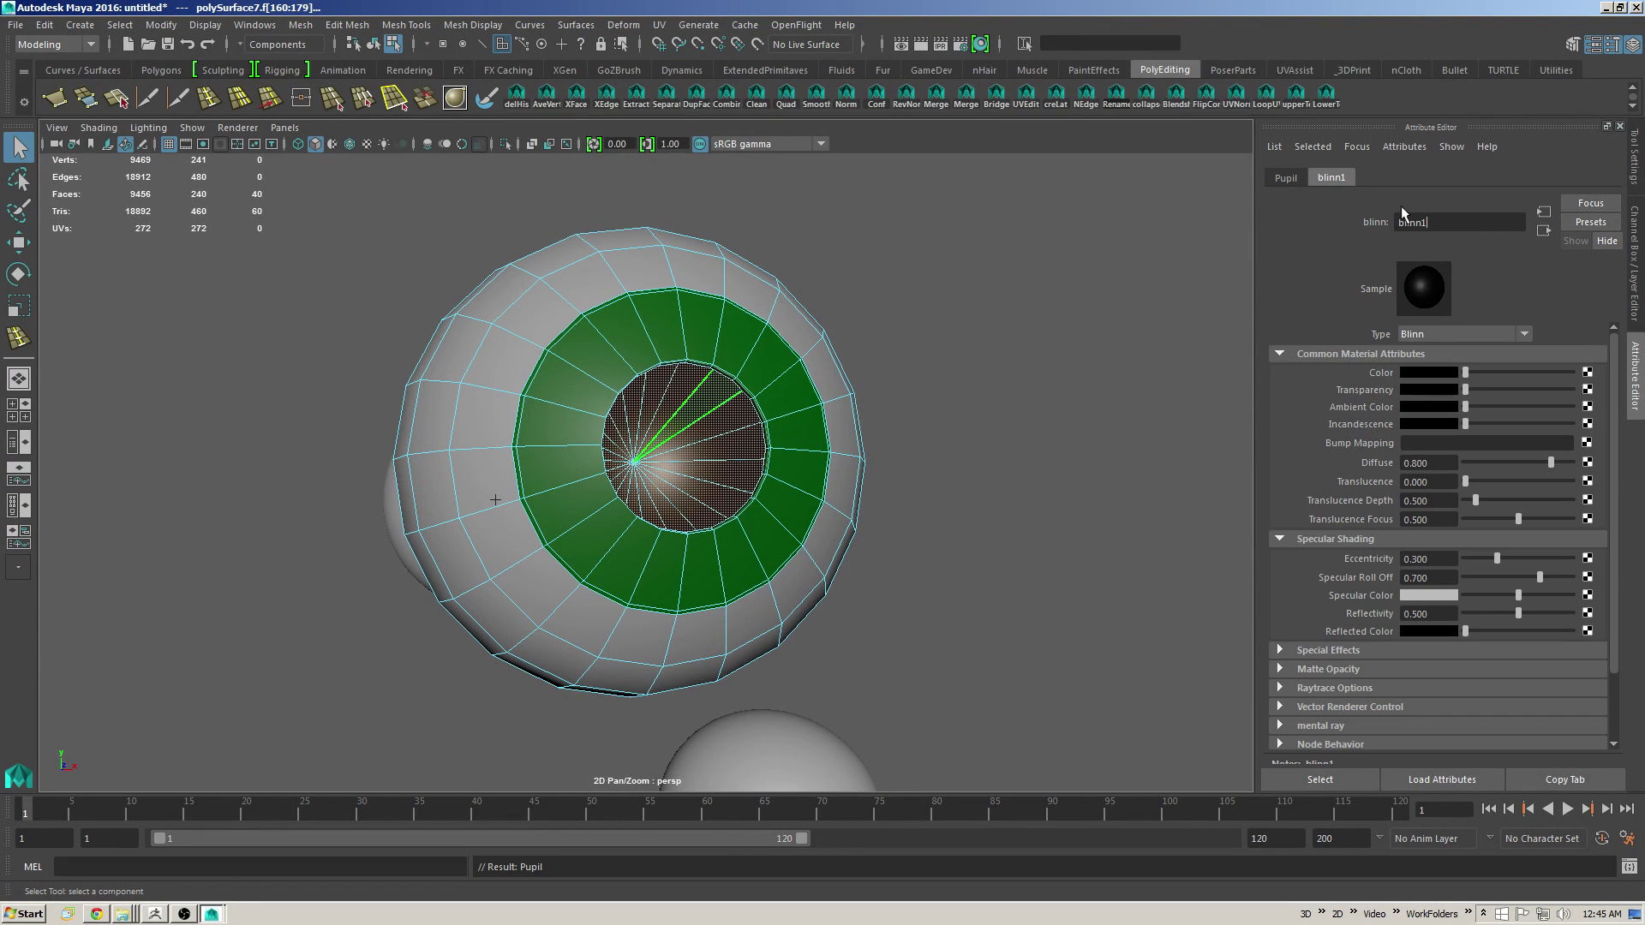
{"action": "key", "text": "ctrl+v"}
{"action": "key", "text": "Return"}
{"action": "left_click_drag", "start_coordinate": [827, 376], "coordinate": [915, 387], "text": "alt"}
{"action": "key", "text": "F8"}
Step: Select the eyeball with the coloured iris, examine it from several sides, and frame it in the front view
{"action": "left_click_drag", "start_coordinate": [811, 372], "coordinate": [1002, 405], "text": "alt"}
{"action": "left_click", "coordinate": [1050, 403]}
{"action": "right_click_drag", "start_coordinate": [959, 406], "coordinate": [673, 423], "text": "alt"}
{"action": "left_click_drag", "start_coordinate": [672, 423], "coordinate": [746, 411], "text": "alt"}
{"action": "right_click_drag", "start_coordinate": [745, 411], "coordinate": [1017, 510], "text": "alt"}
{"action": "left_click", "coordinate": [733, 485]}
{"action": "mouse_move", "coordinate": [732, 479]}
{"action": "left_mouse_down", "text": "alt"}
{"action": "mouse_move", "coordinate": [743, 459]}
{"action": "mouse_move", "coordinate": [734, 481]}
{"action": "left_mouse_up", "text": "alt"}
{"action": "key", "text": "space"}
{"action": "key", "text": "f"}
{"action": "right_click_drag", "start_coordinate": [754, 456], "coordinate": [1030, 524], "text": "alt"}
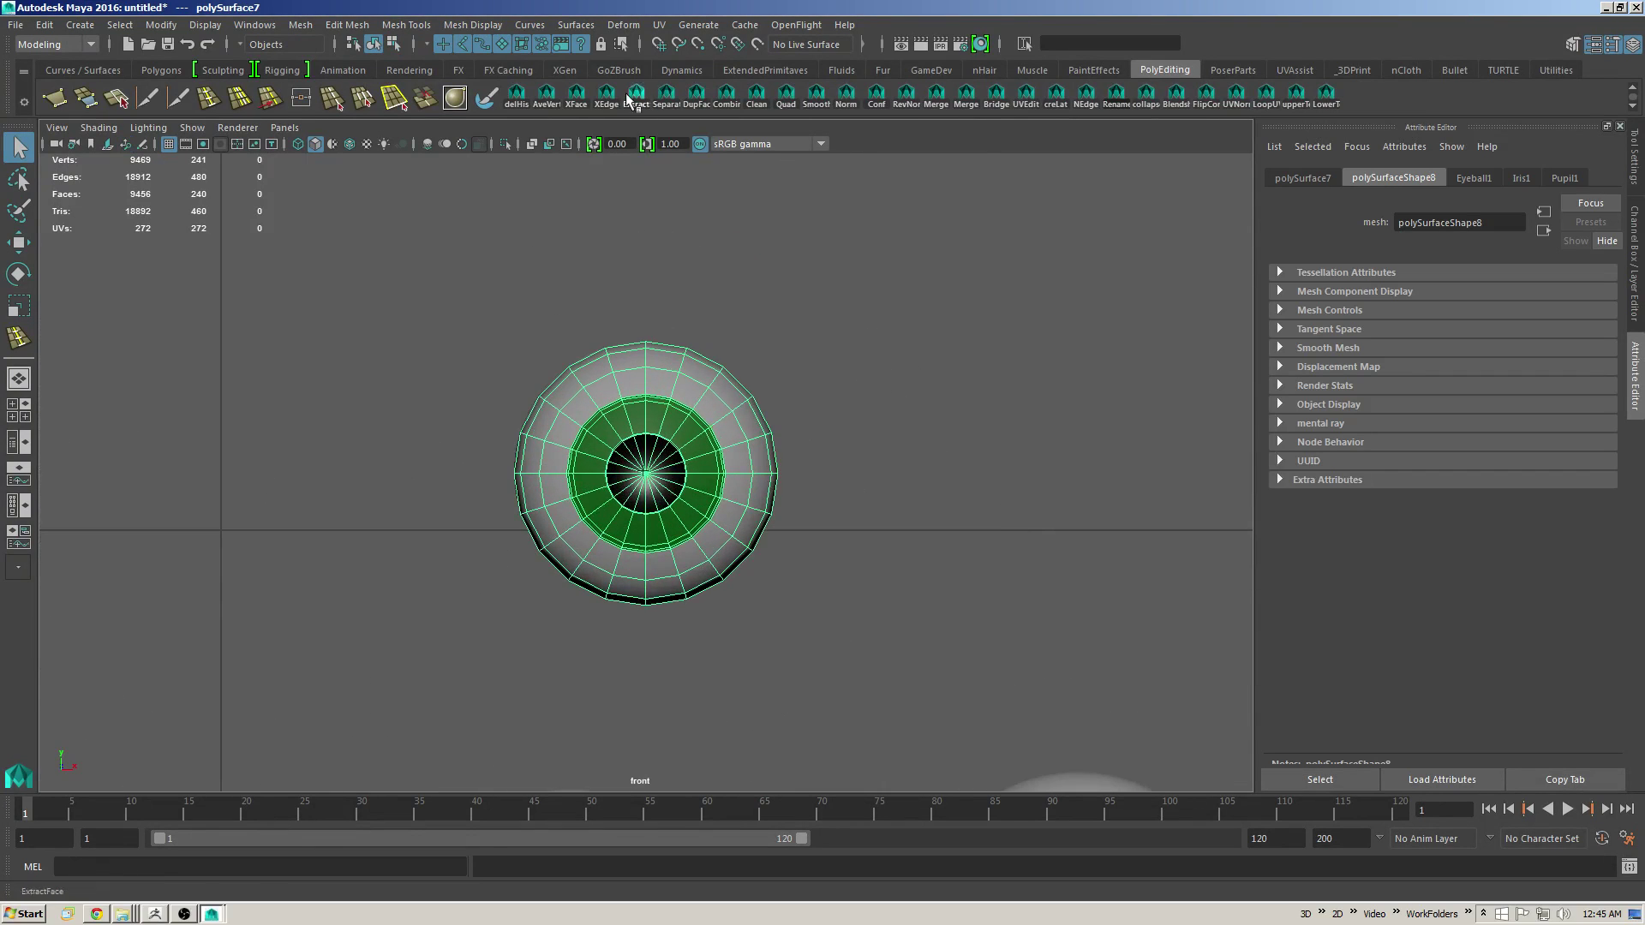
Step: Apply a camera-based UV projection to the eyeball from the front view and display its UV layout beside the perspective view
{"action": "left_click", "coordinate": [660, 25]}
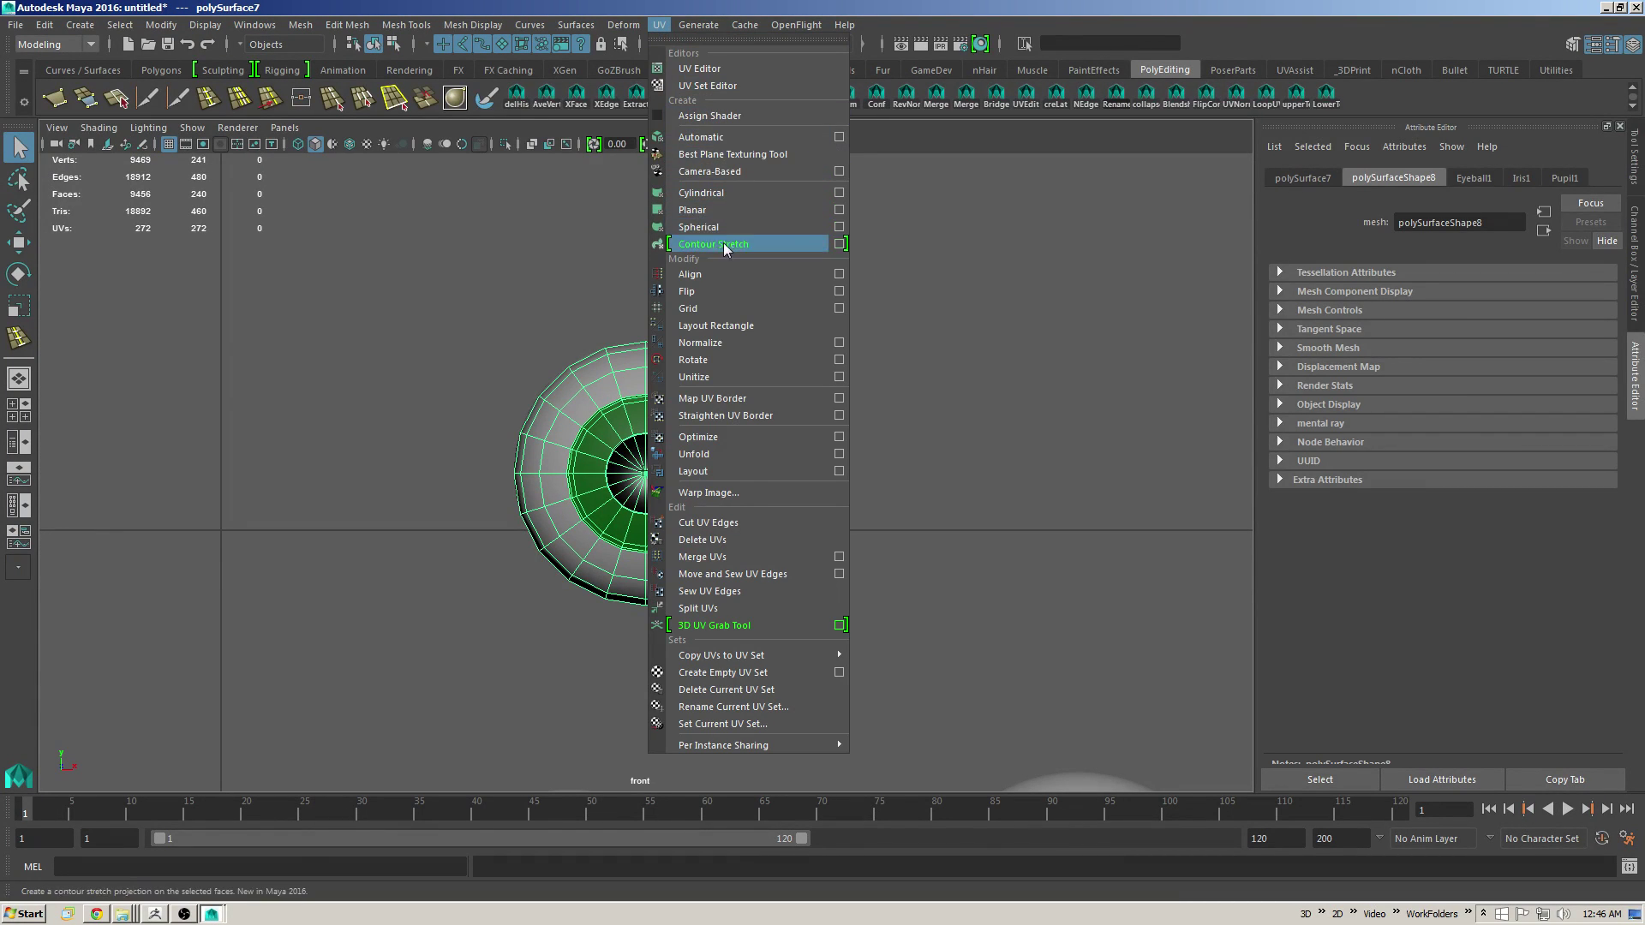
{"action": "left_click", "coordinate": [709, 171]}
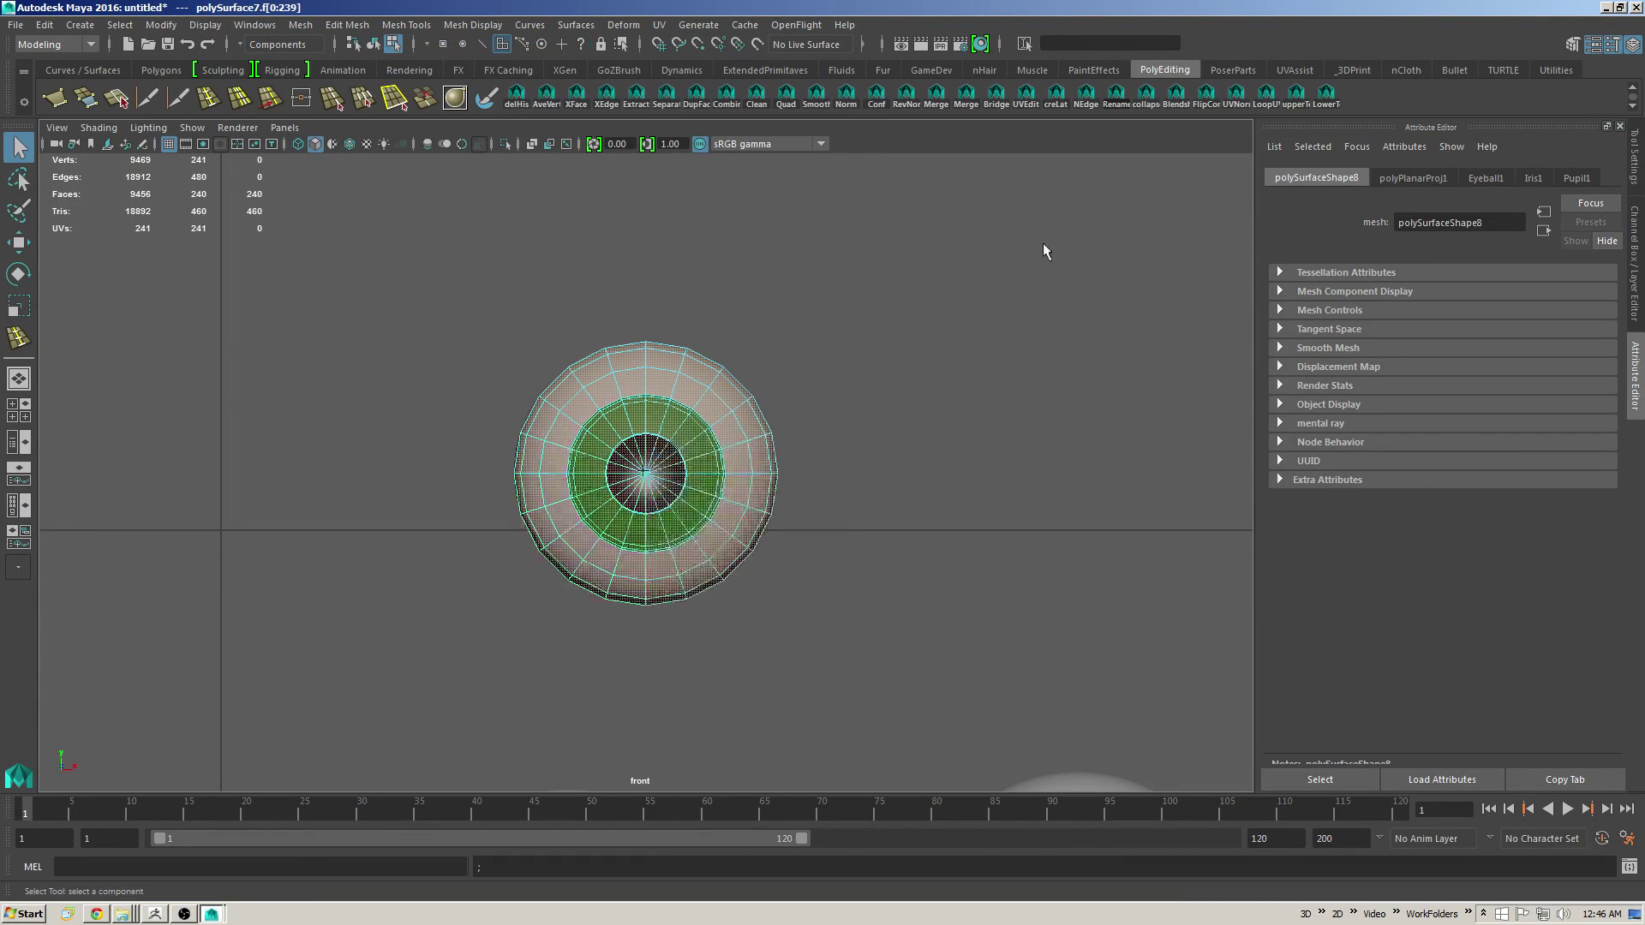
{"action": "left_click", "coordinate": [1026, 99]}
{"action": "key", "text": "f"}
{"action": "scroll", "coordinate": [993, 465], "scroll_direction": "down", "scroll_amount": 2}
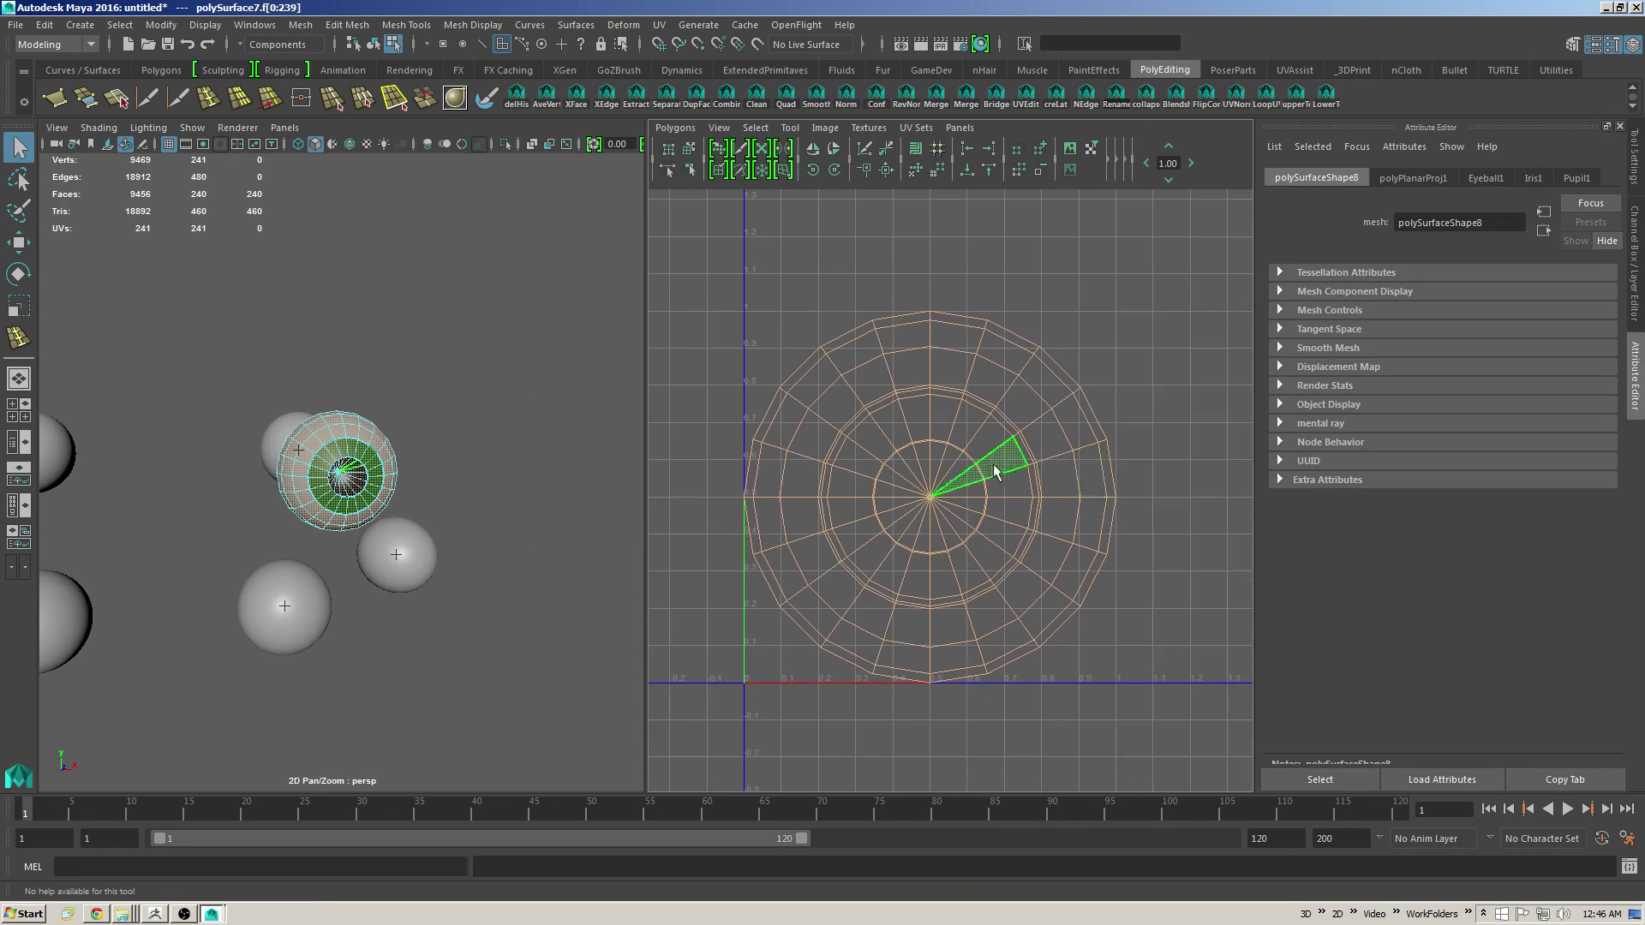
{"action": "key", "text": "alt+Tab"}
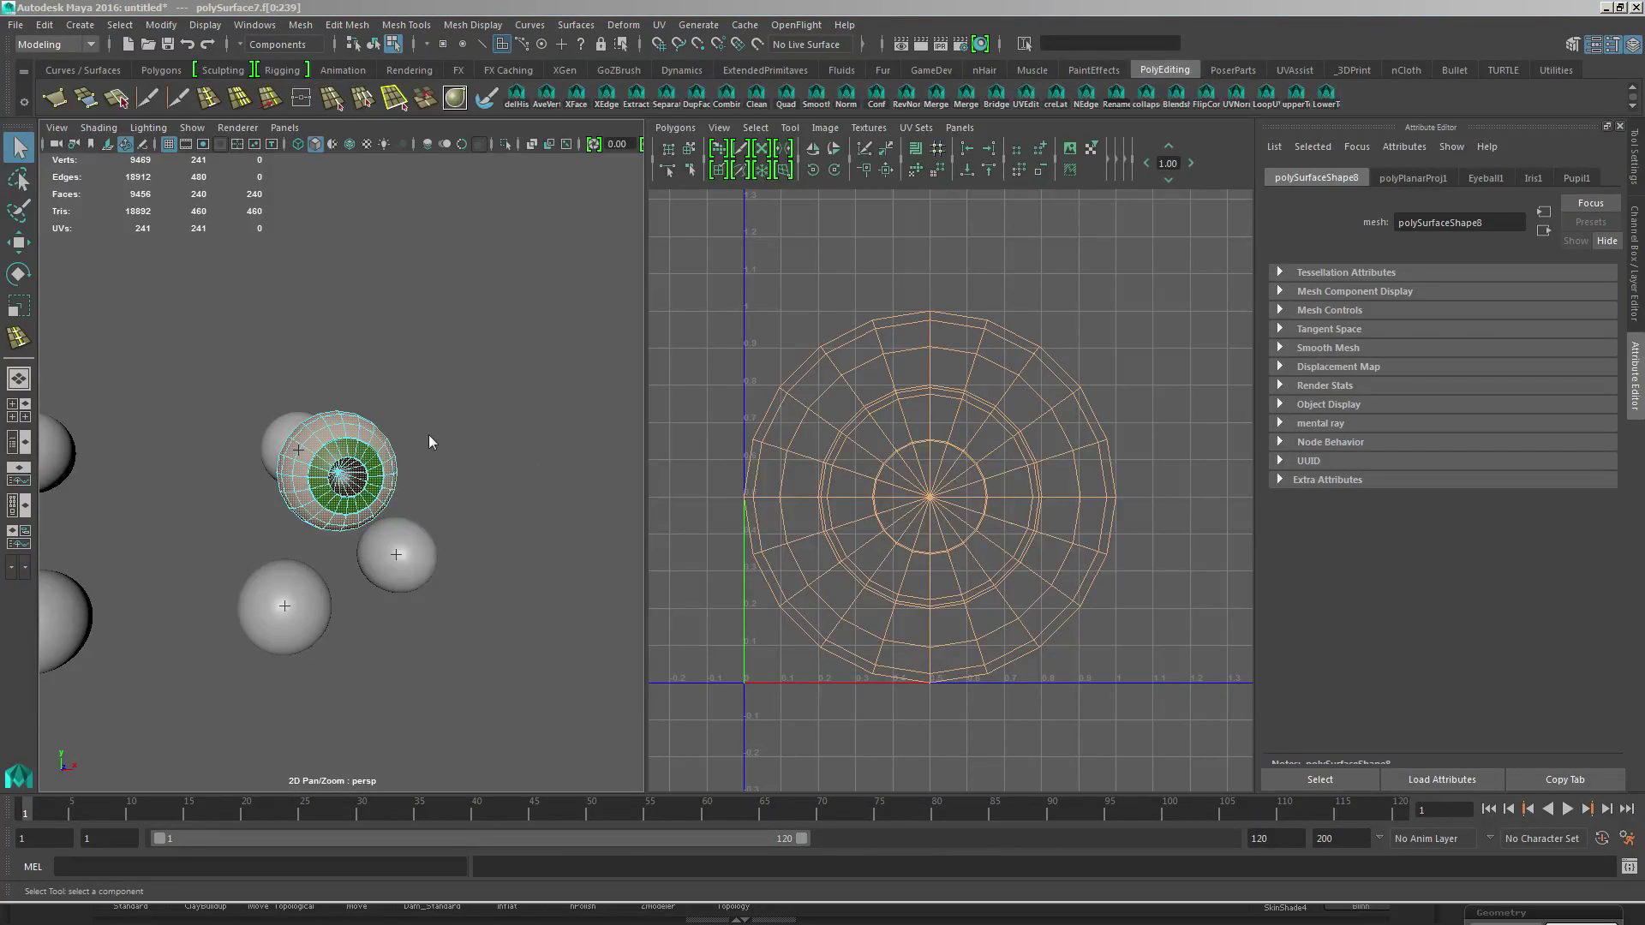
Step: Examine the eyeball from the side and back, and convert its face selection to UVs
{"action": "left_click_drag", "start_coordinate": [427, 423], "coordinate": [497, 480], "text": "alt"}
{"action": "key", "text": "f"}
{"action": "right_click_drag", "start_coordinate": [497, 480], "coordinate": [437, 480], "text": "alt"}
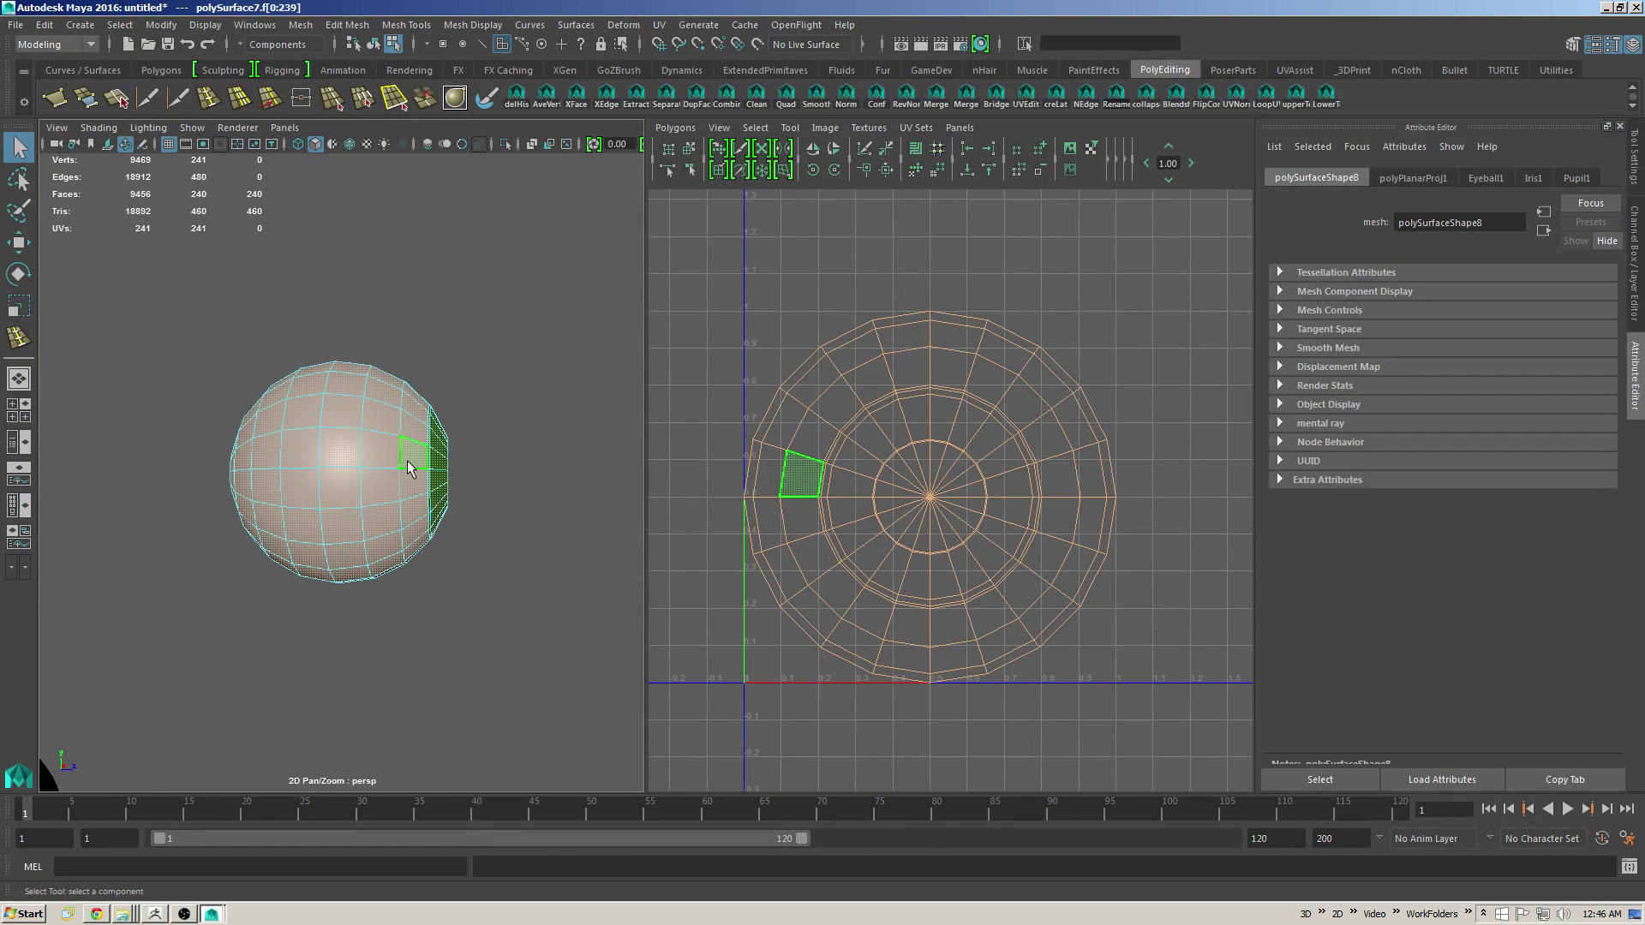
{"action": "left_click_drag", "start_coordinate": [499, 413], "coordinate": [454, 371], "text": "alt"}
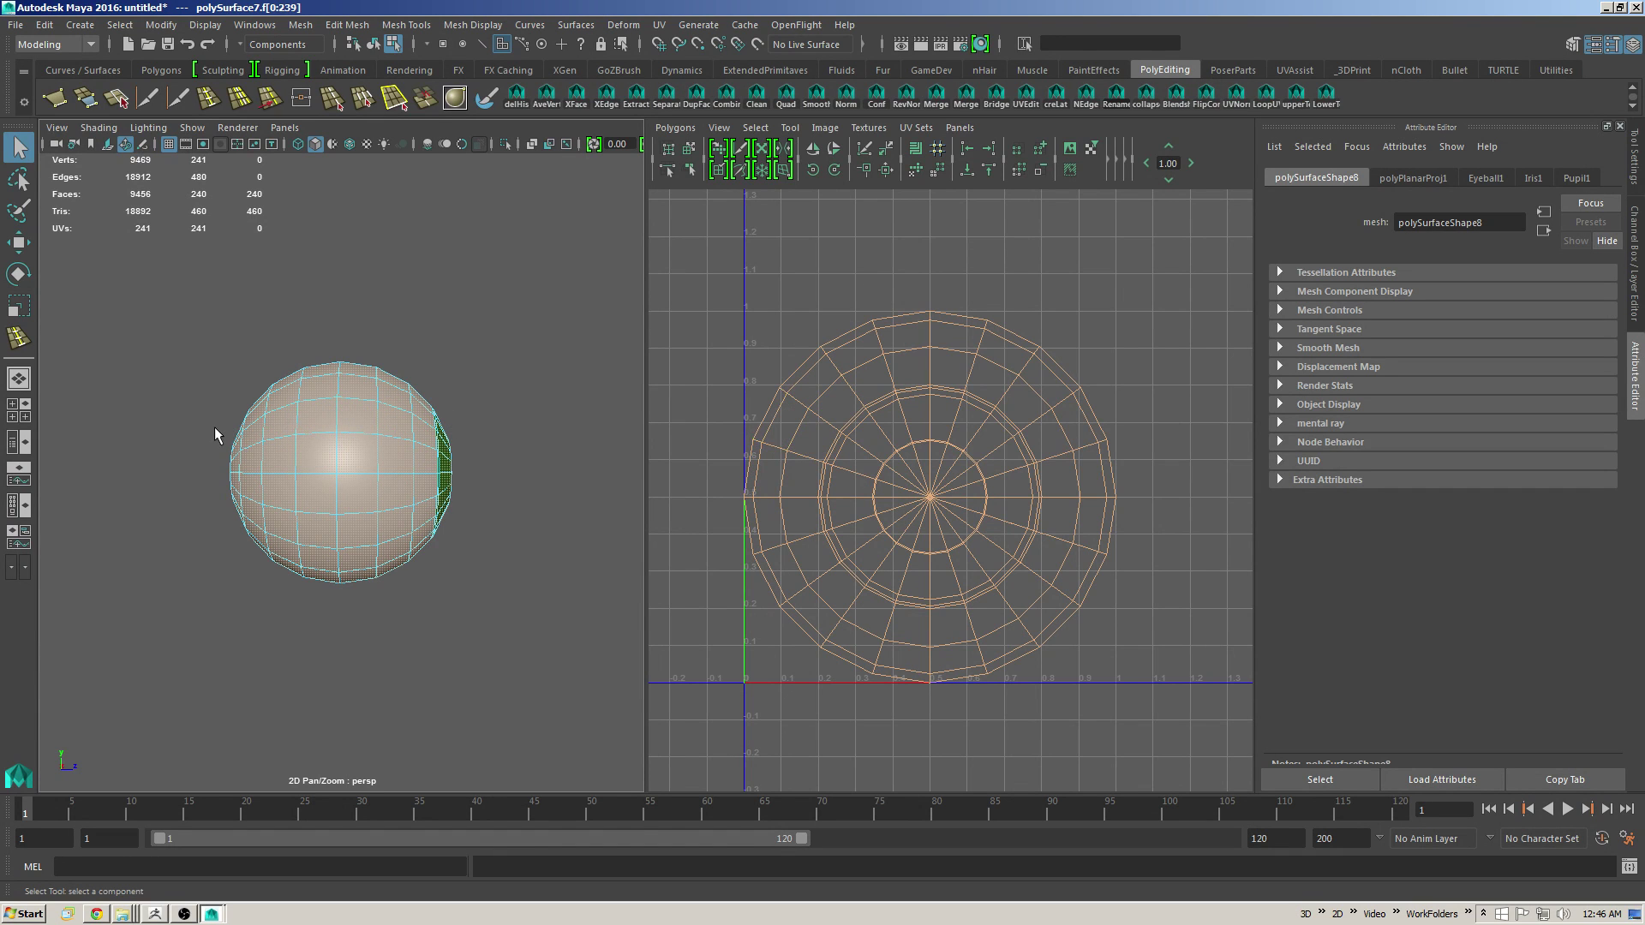
{"action": "left_click_drag", "start_coordinate": [315, 417], "coordinate": [364, 435], "text": "alt"}
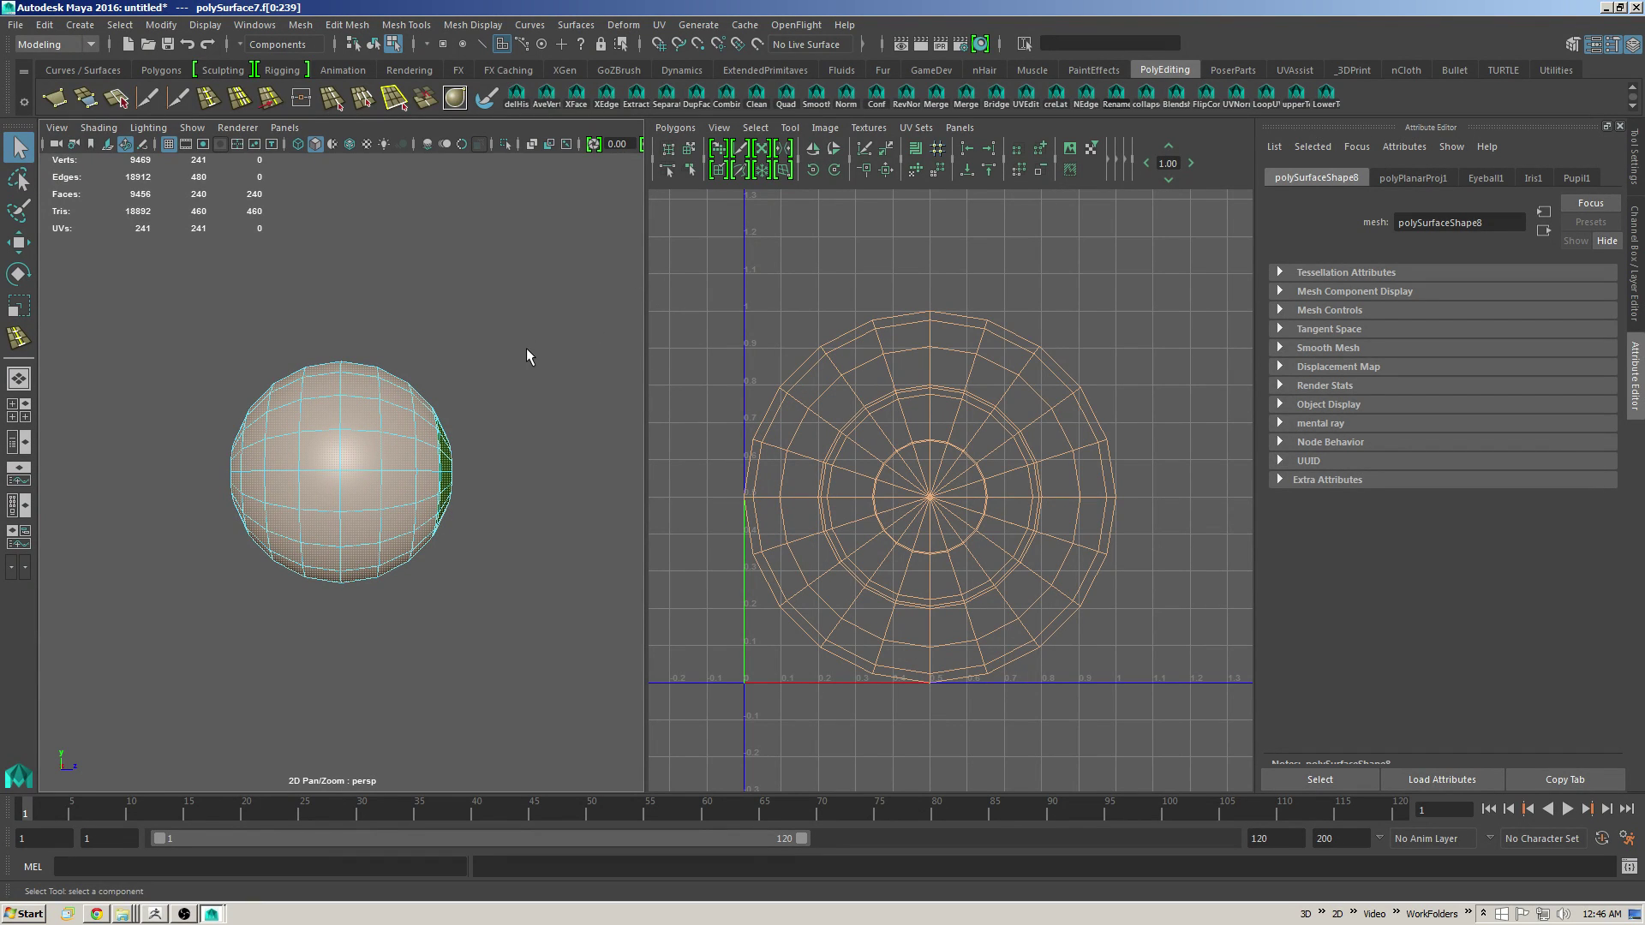
{"action": "key", "text": "ctrl+F12"}
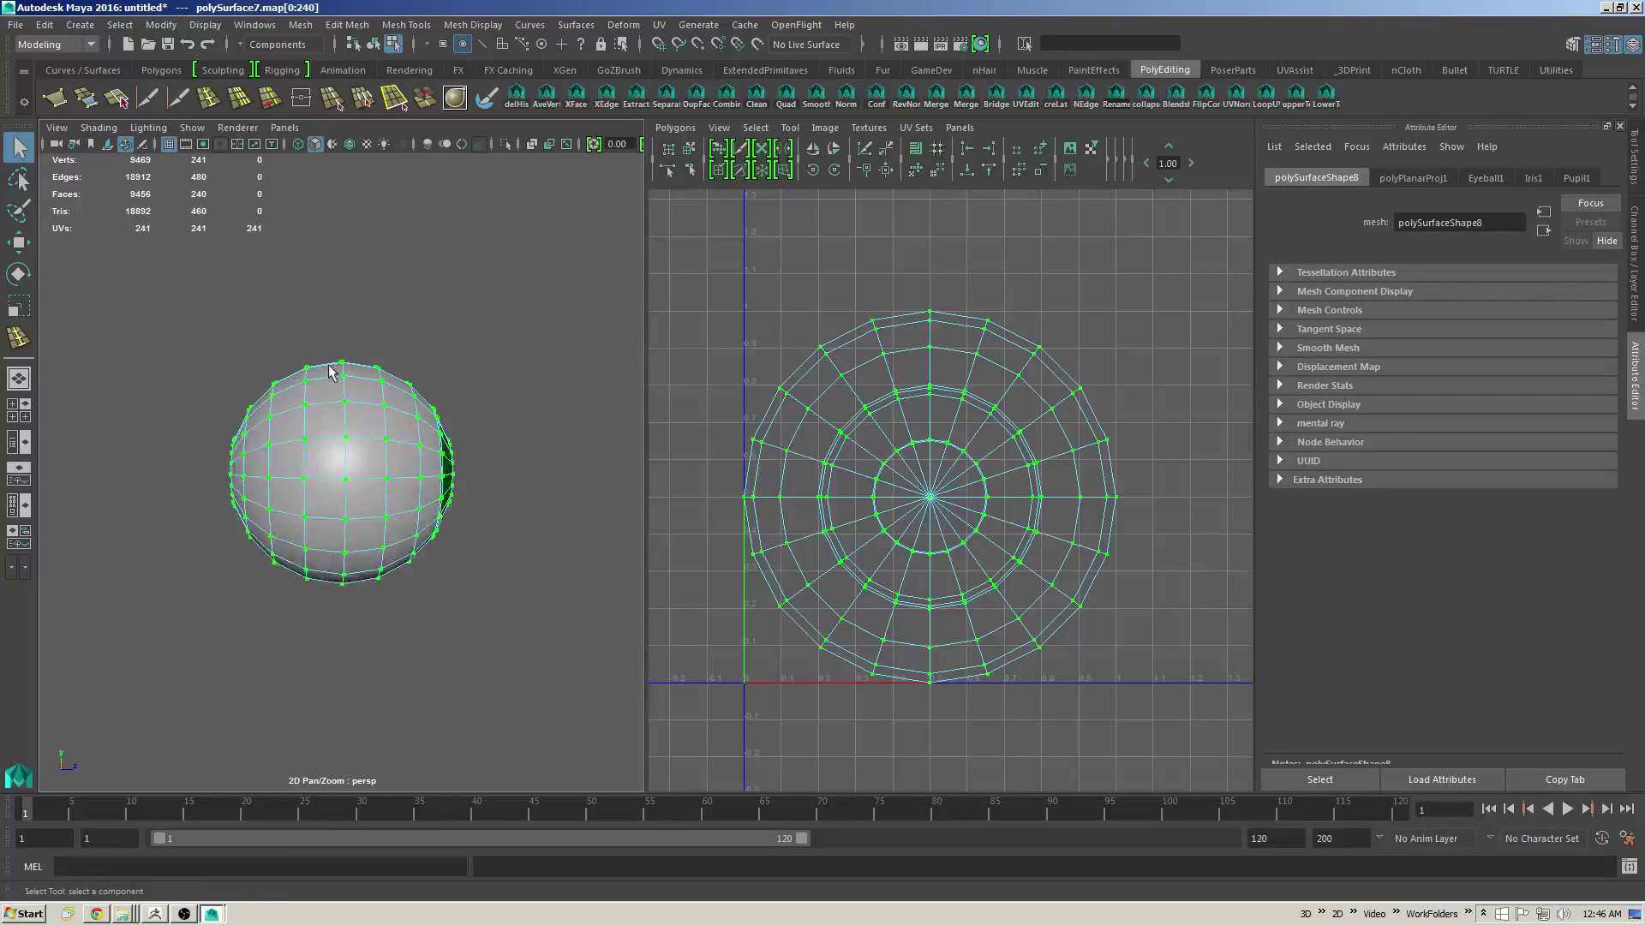
{"action": "left_click_drag", "start_coordinate": [298, 495], "coordinate": [348, 440], "text": "alt"}
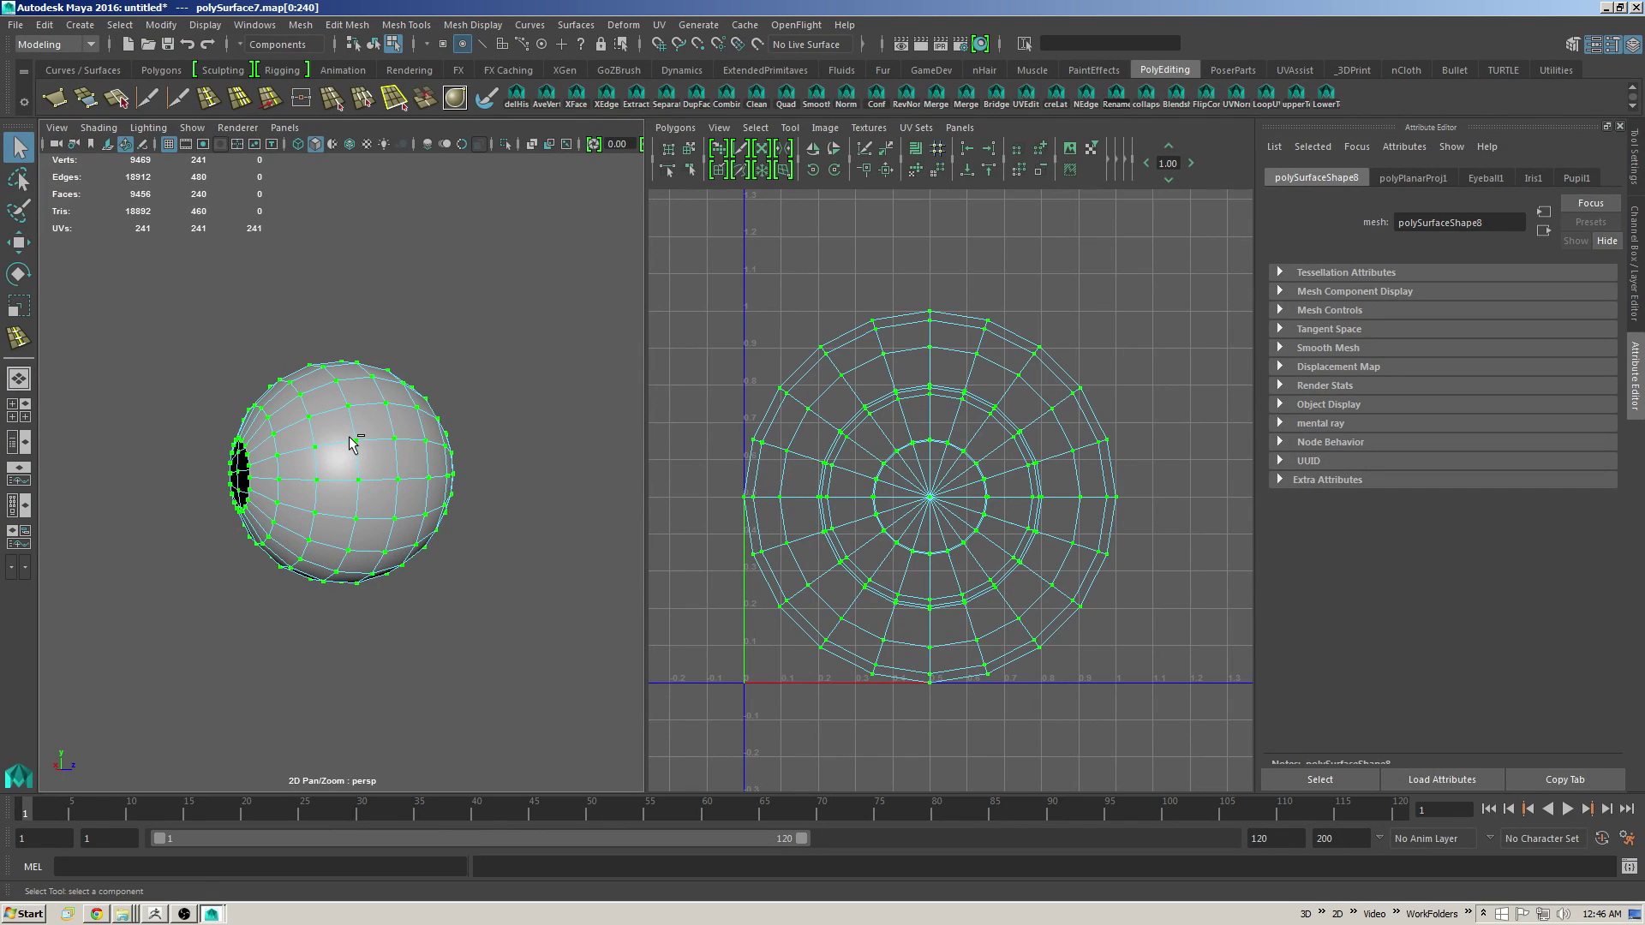
Step: Reduce the selection to the four rearmost UV rings of the eyeball and scale them slightly outward
{"action": "key", "text": "shift+comma"}
{"action": "left_click_drag", "start_coordinate": [352, 442], "coordinate": [455, 423], "text": "alt"}
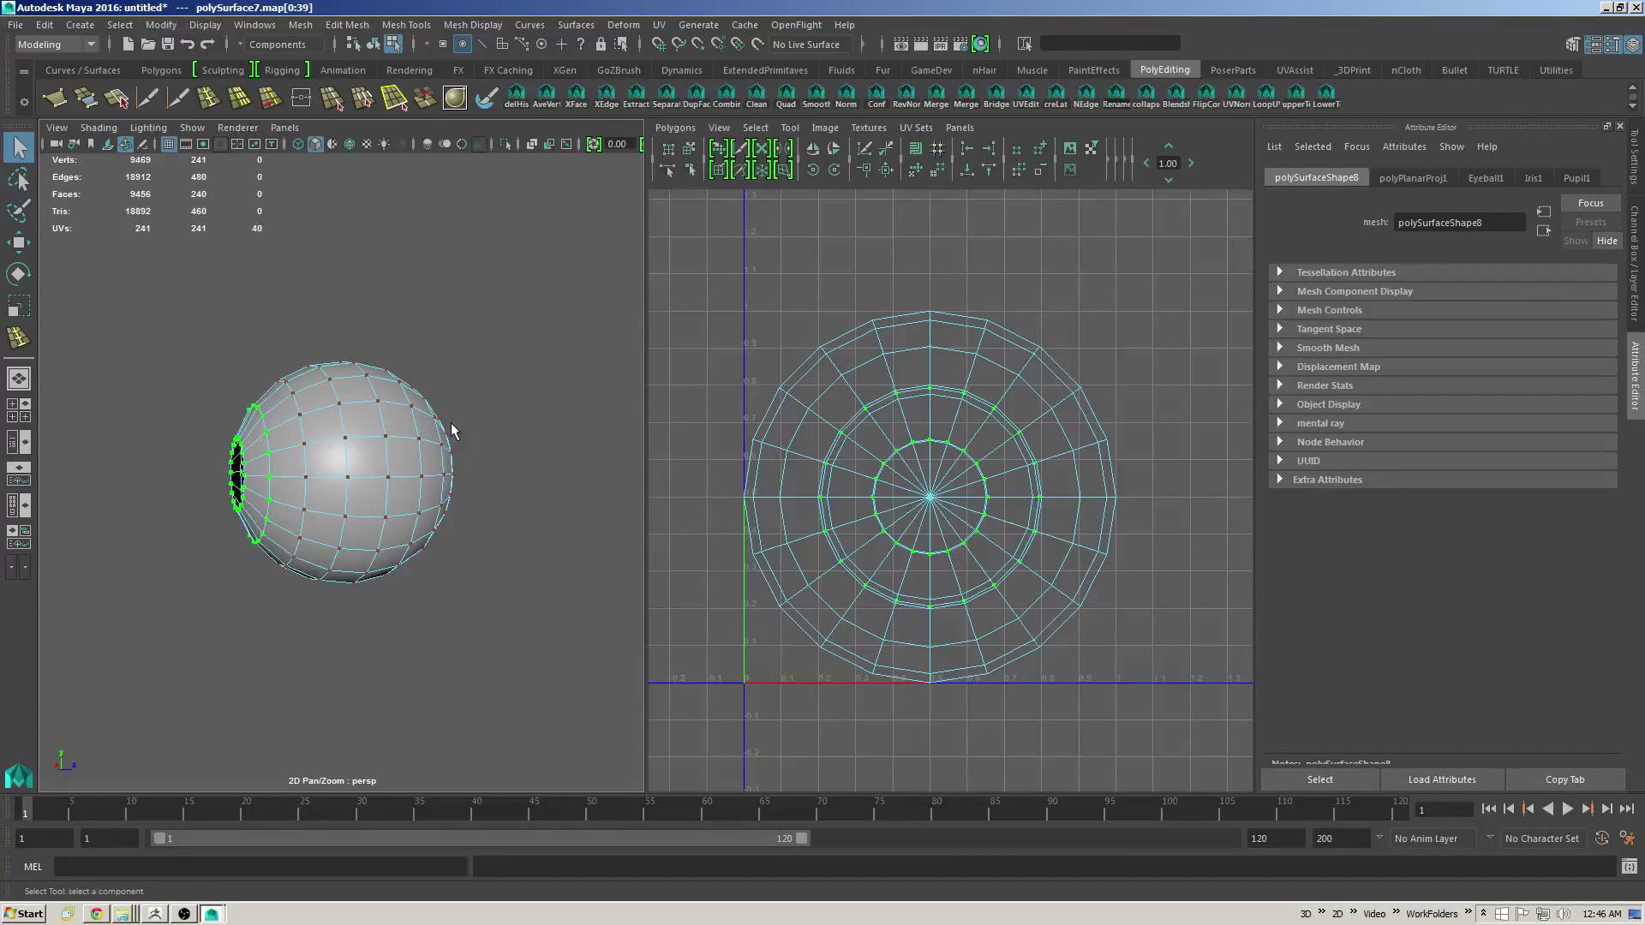
{"action": "left_click_drag", "start_coordinate": [456, 420], "coordinate": [351, 372], "text": "alt"}
{"action": "left_click_drag", "start_coordinate": [356, 533], "coordinate": [356, 422], "text": "alt"}
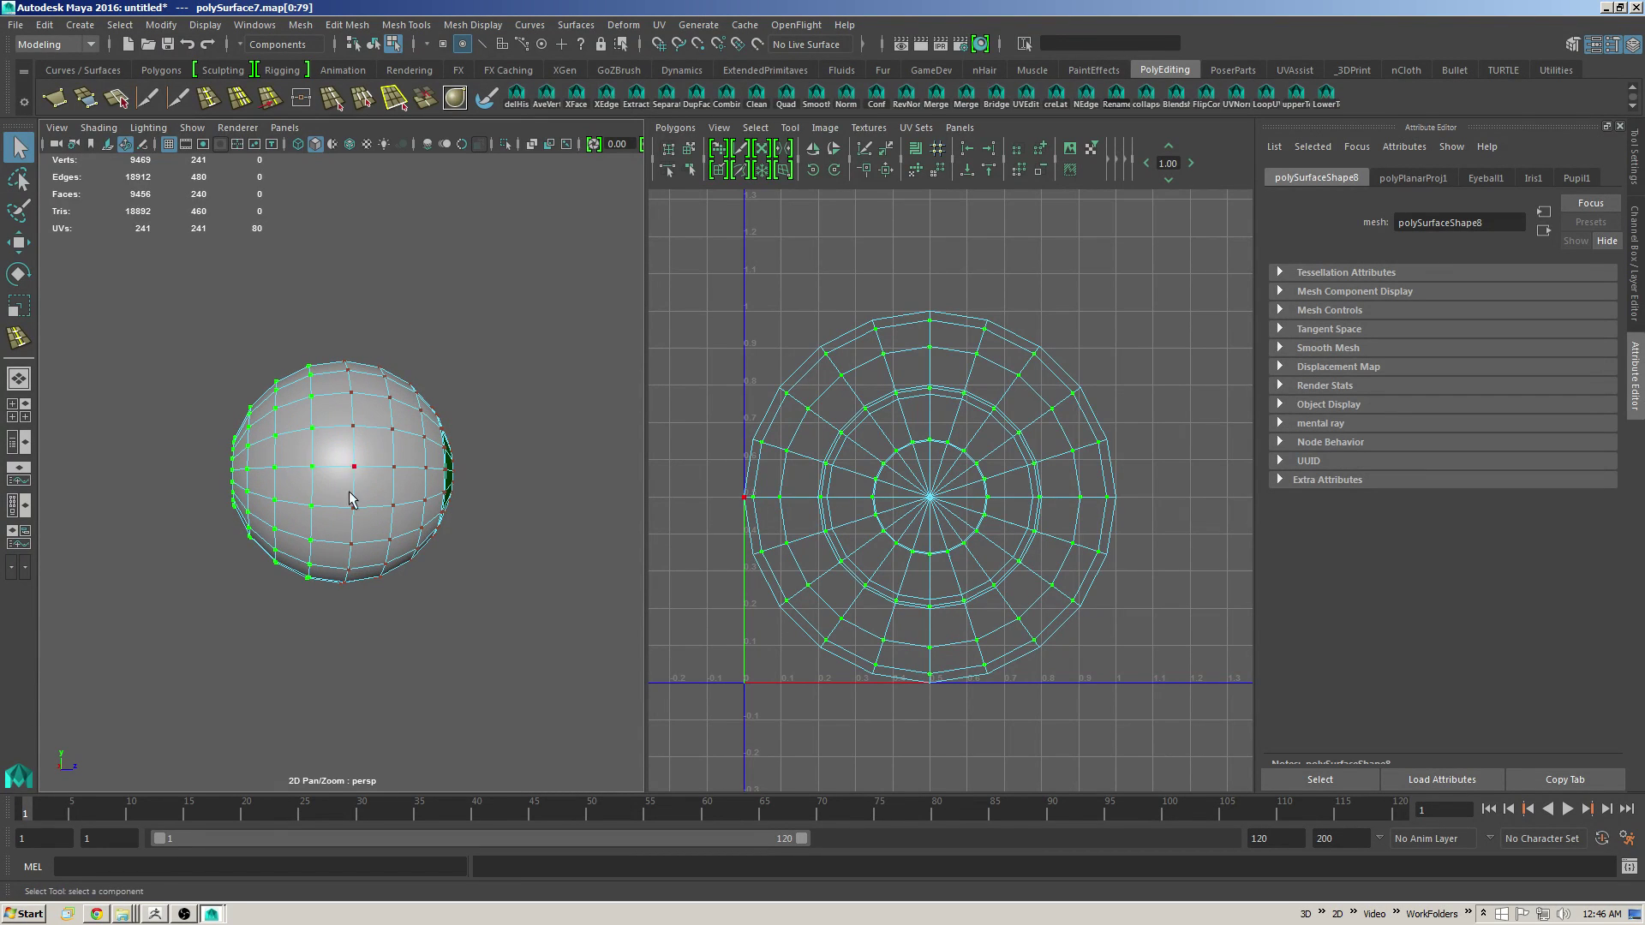
{"action": "left_click_drag", "start_coordinate": [352, 514], "coordinate": [357, 378], "text": "alt"}
{"action": "left_click_drag", "start_coordinate": [356, 476], "coordinate": [331, 385], "text": "alt"}
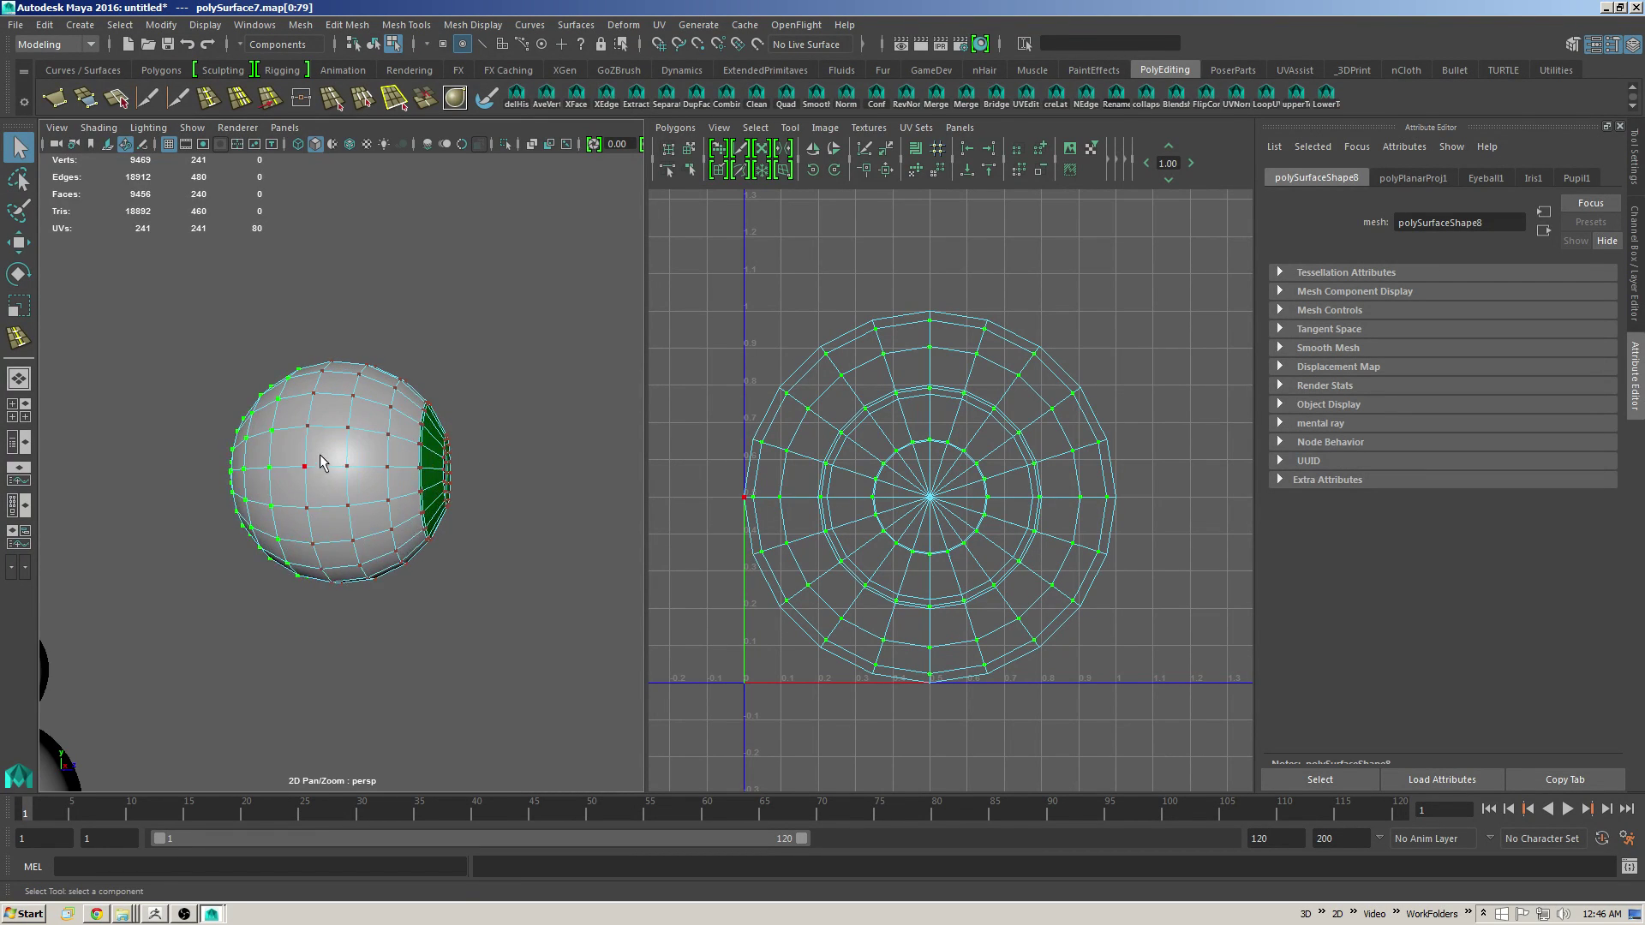
{"action": "left_click_drag", "start_coordinate": [322, 456], "coordinate": [333, 462], "text": "alt"}
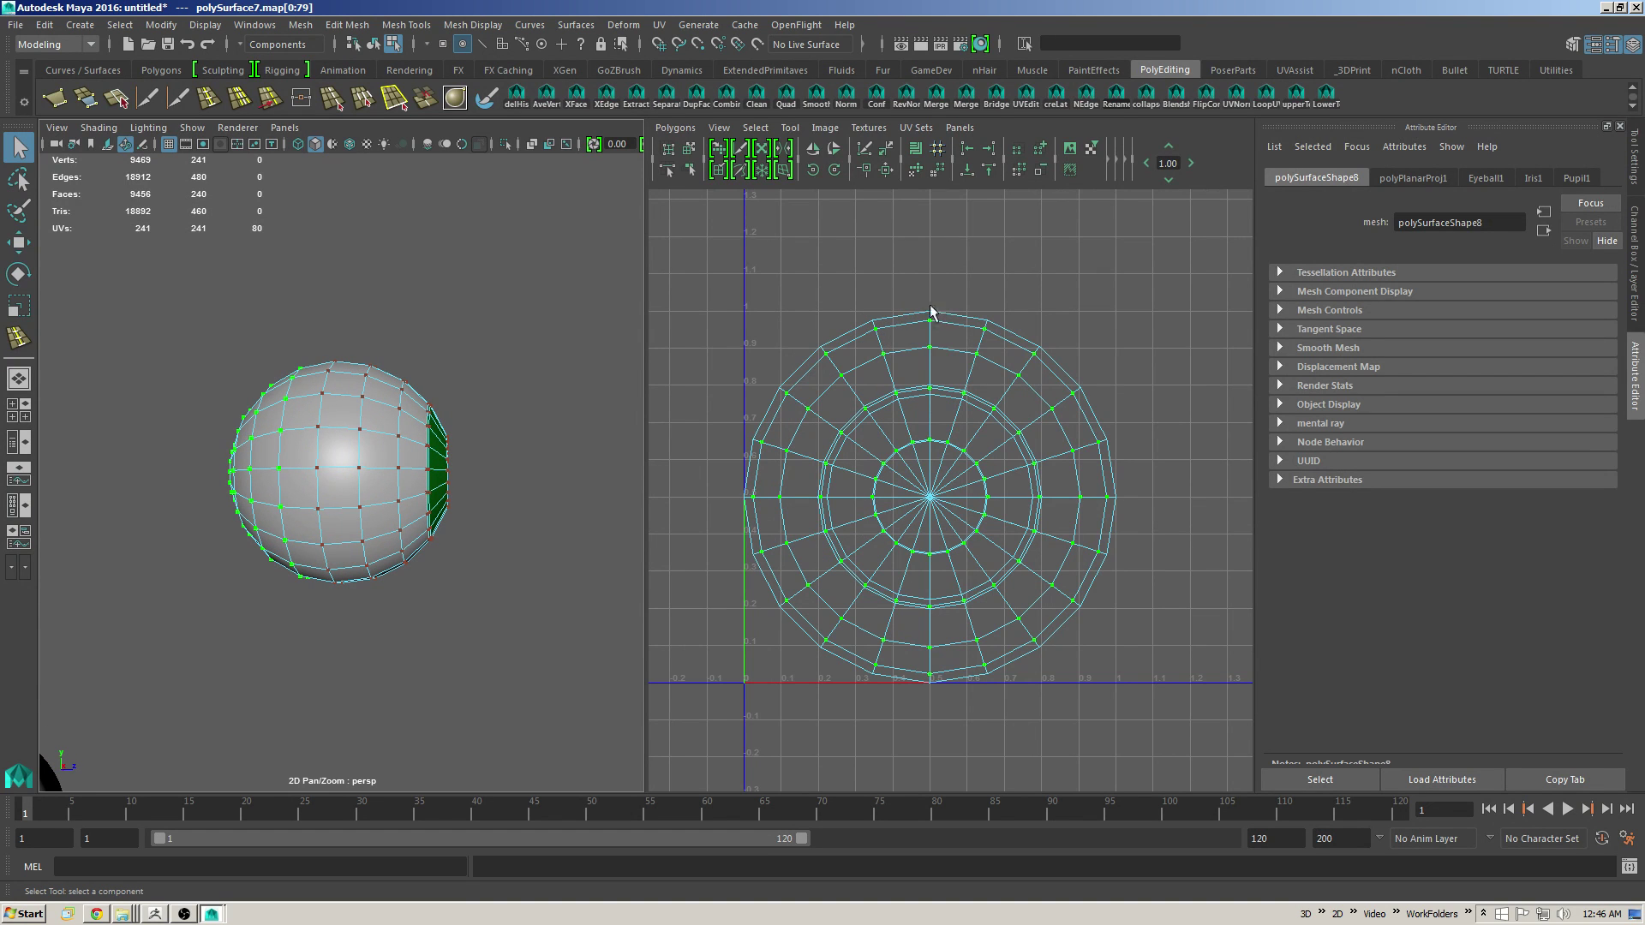
{"action": "key", "text": "r"}
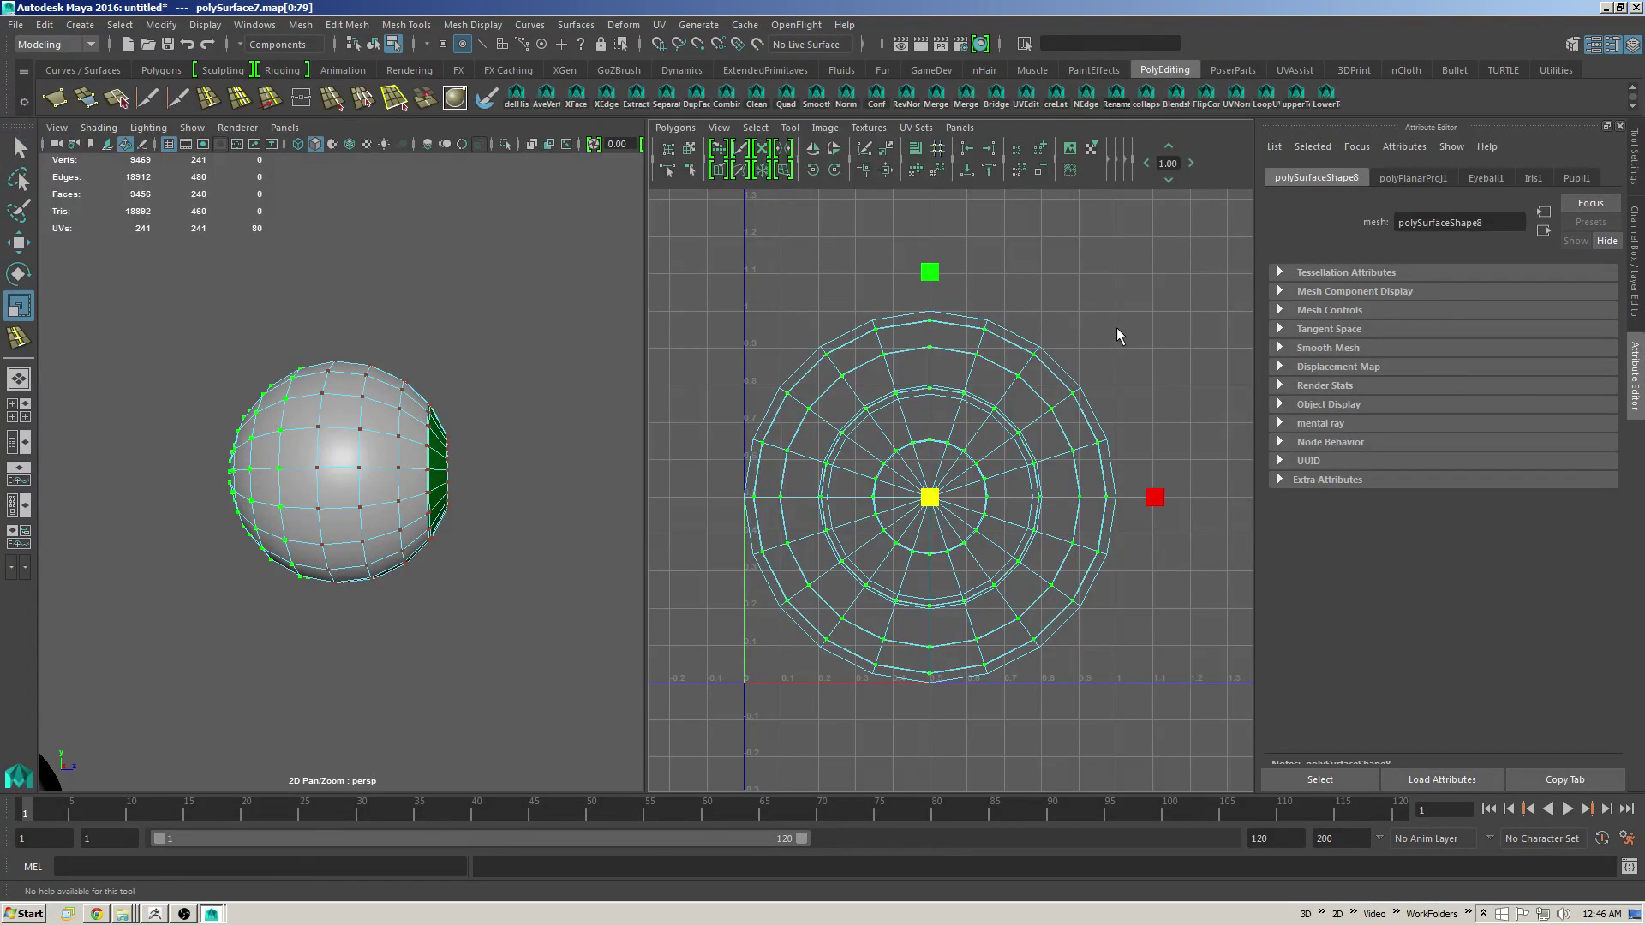
{"action": "middle_click_drag", "start_coordinate": [1118, 329], "coordinate": [1131, 317]}
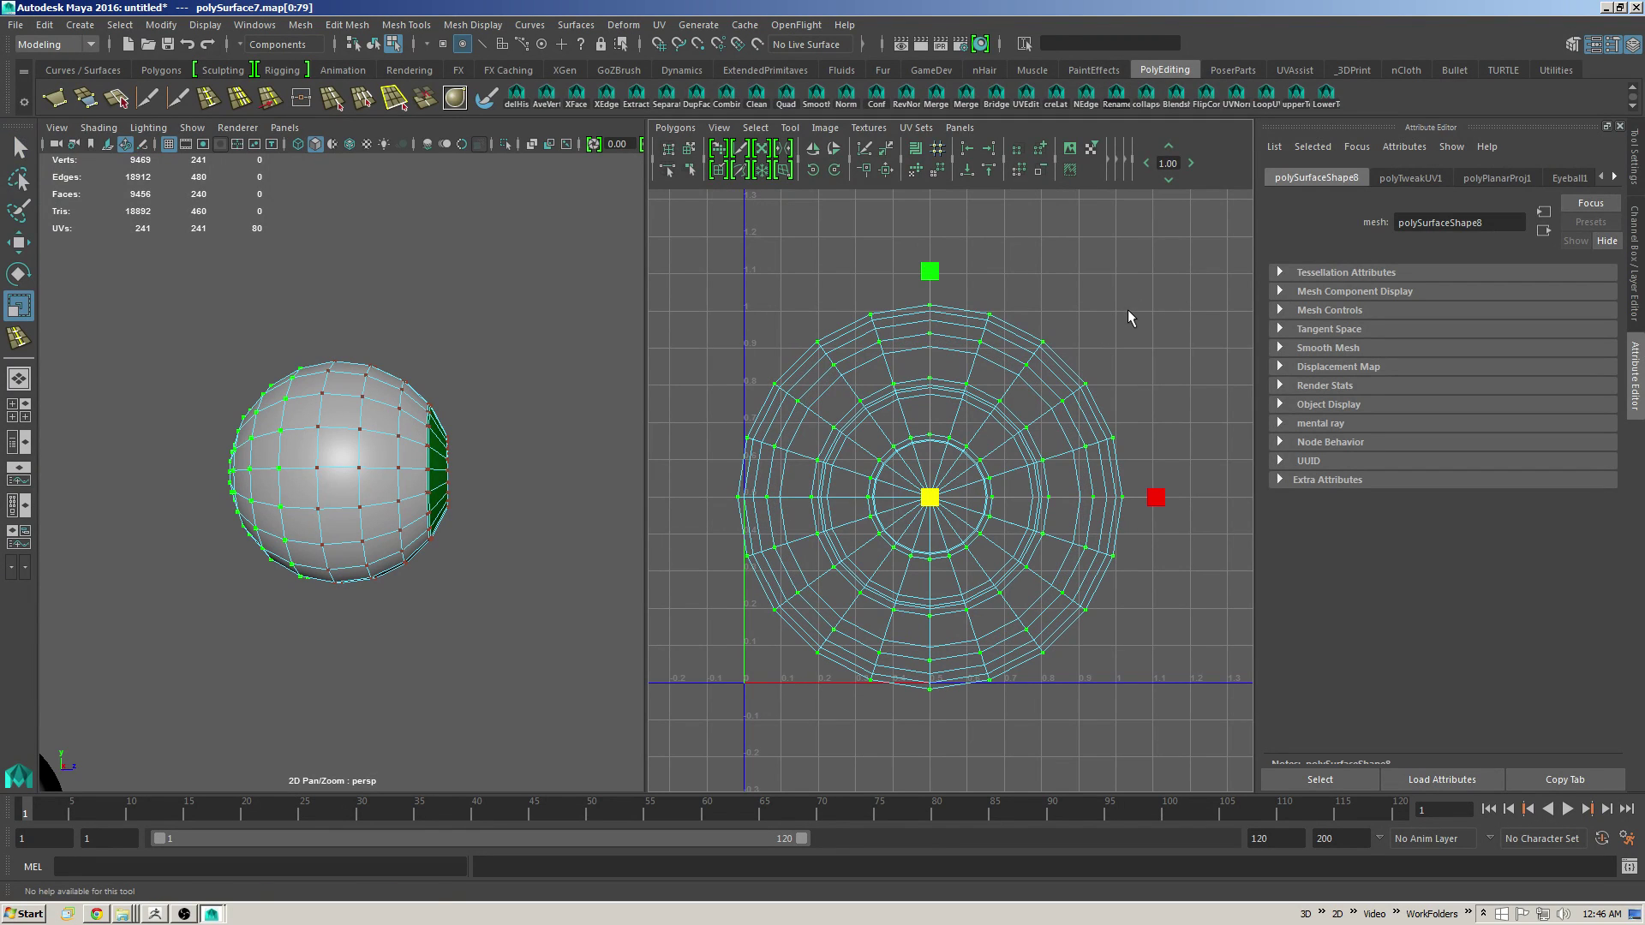
Step: Limit the selection to the three rearmost UV rings and scale them further outward
{"action": "left_click_drag", "start_coordinate": [402, 411], "coordinate": [467, 413], "text": "alt"}
{"action": "left_click_drag", "start_coordinate": [538, 306], "coordinate": [93, 707]}
{"action": "left_click_drag", "start_coordinate": [501, 405], "coordinate": [715, 397], "text": "alt"}
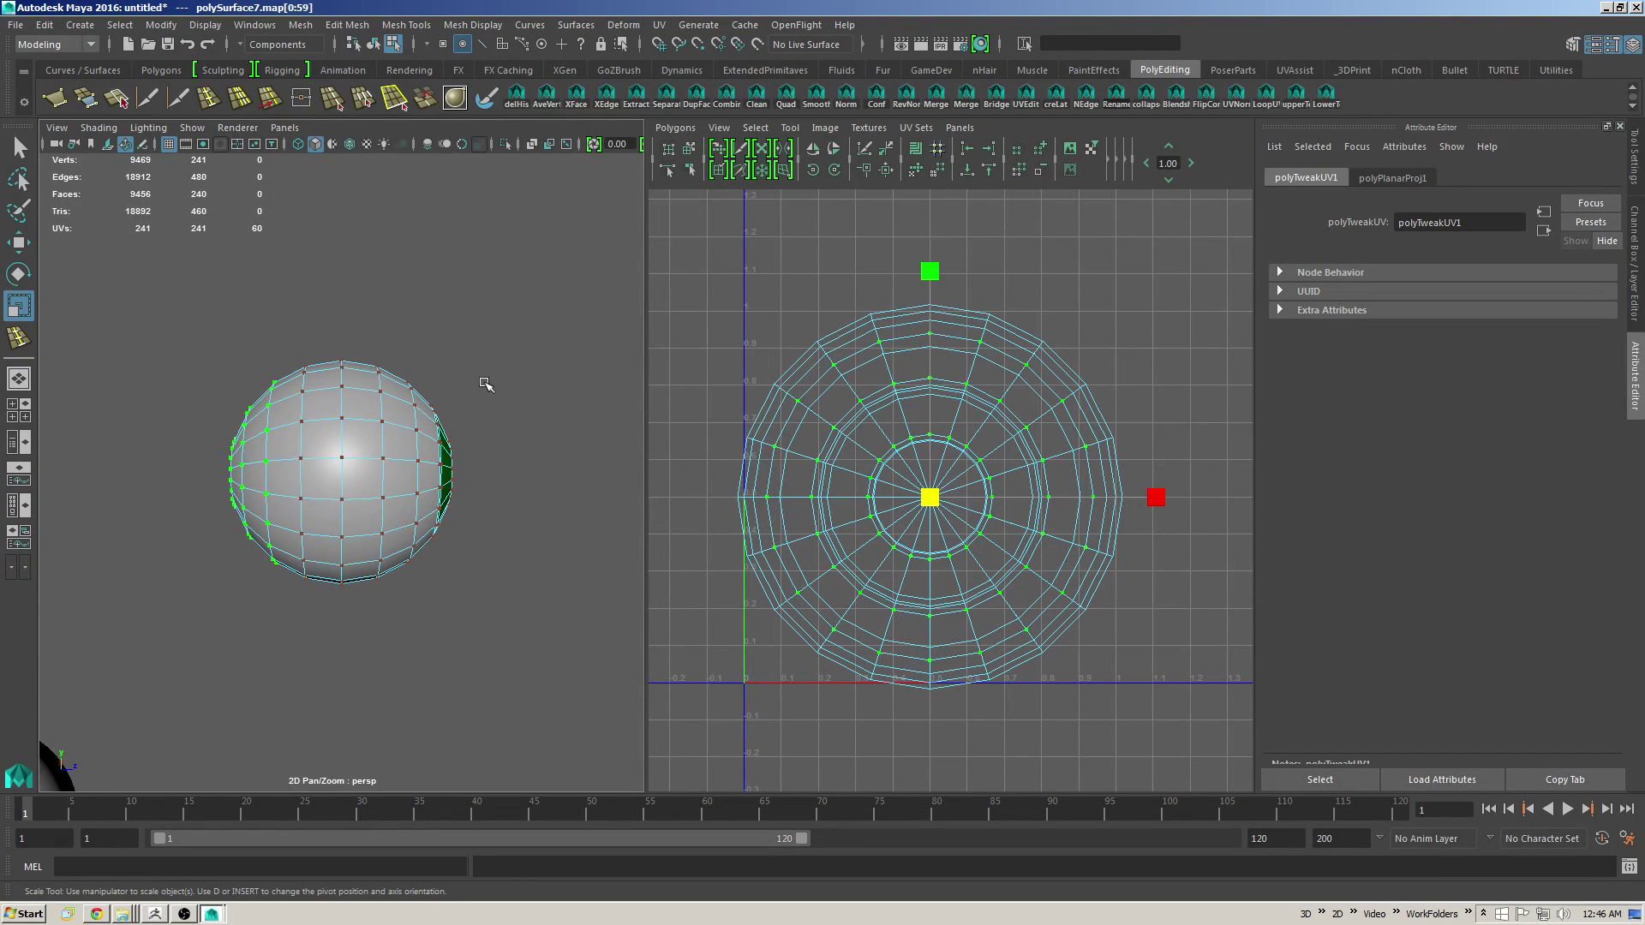
{"action": "middle_click_drag", "start_coordinate": [1092, 314], "coordinate": [1126, 299]}
Step: In wireframe display, scale the two rearmost UV rings outward, followed by the last ring alone, to spread the overlapping rings
{"action": "key", "text": "4"}
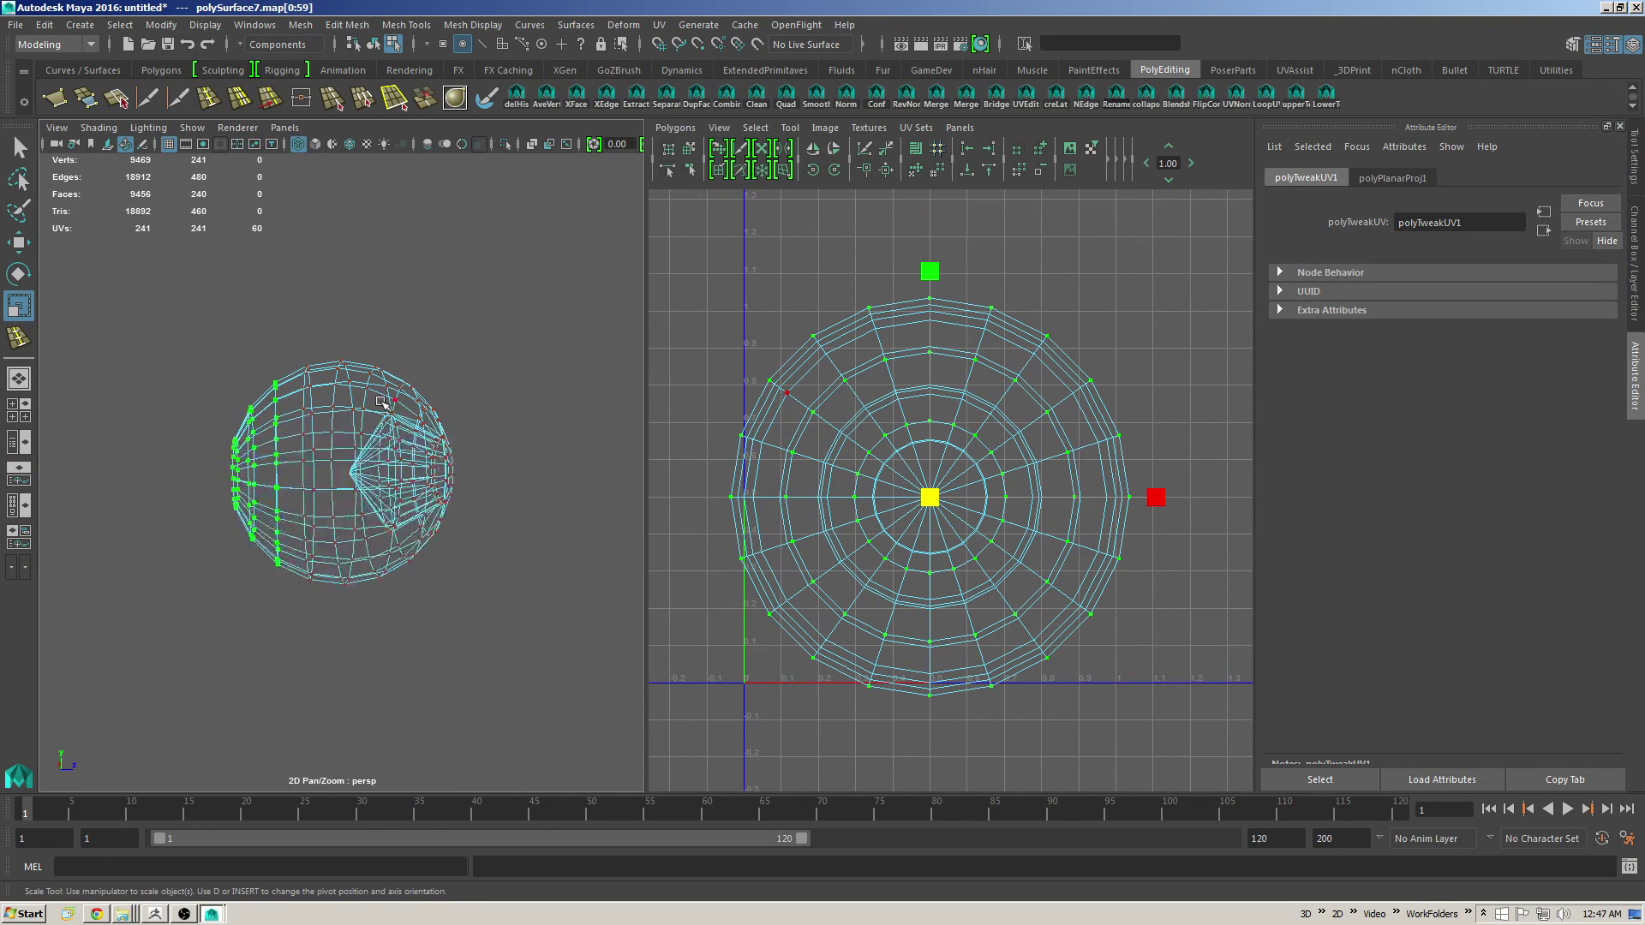
{"action": "left_click_drag", "start_coordinate": [349, 342], "coordinate": [266, 591]}
{"action": "middle_click_drag", "start_coordinate": [1046, 369], "coordinate": [1193, 284]}
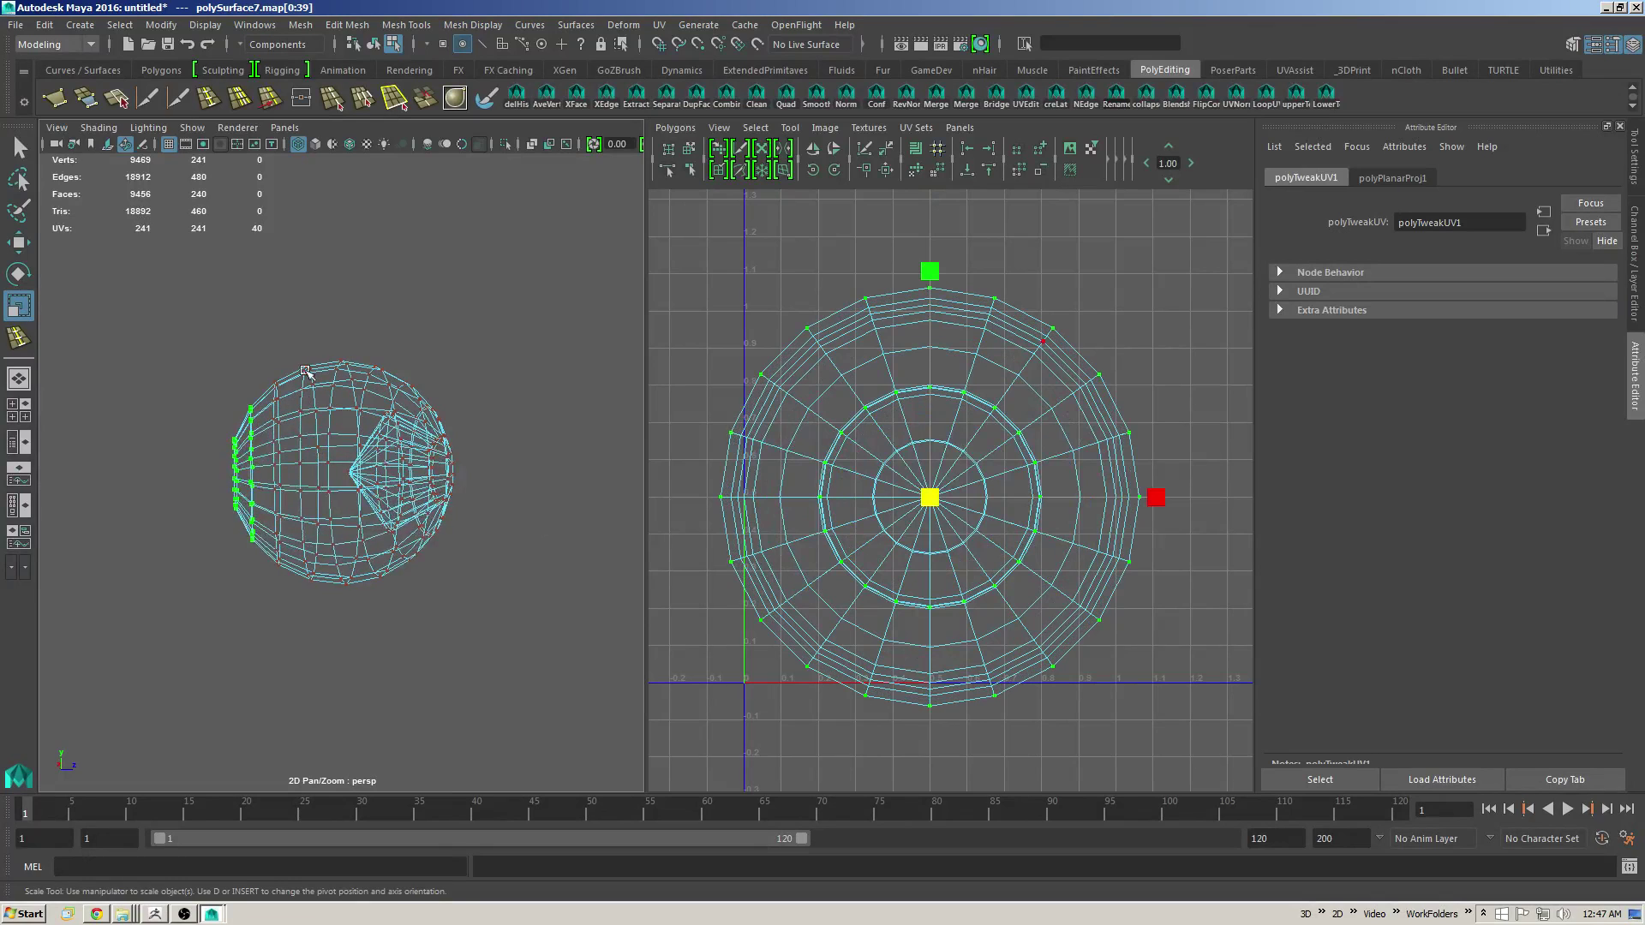
{"action": "left_click_drag", "start_coordinate": [310, 361], "coordinate": [242, 561]}
{"action": "middle_click_drag", "start_coordinate": [782, 595], "coordinate": [979, 461]}
Step: Select the pupil's center UV with its surrounding ring, scale them inward, and grow the selection by one more ring
{"action": "left_click_drag", "start_coordinate": [417, 457], "coordinate": [338, 480], "text": "alt"}
{"action": "left_click", "coordinate": [348, 472]}
{"action": "key", "text": "q"}
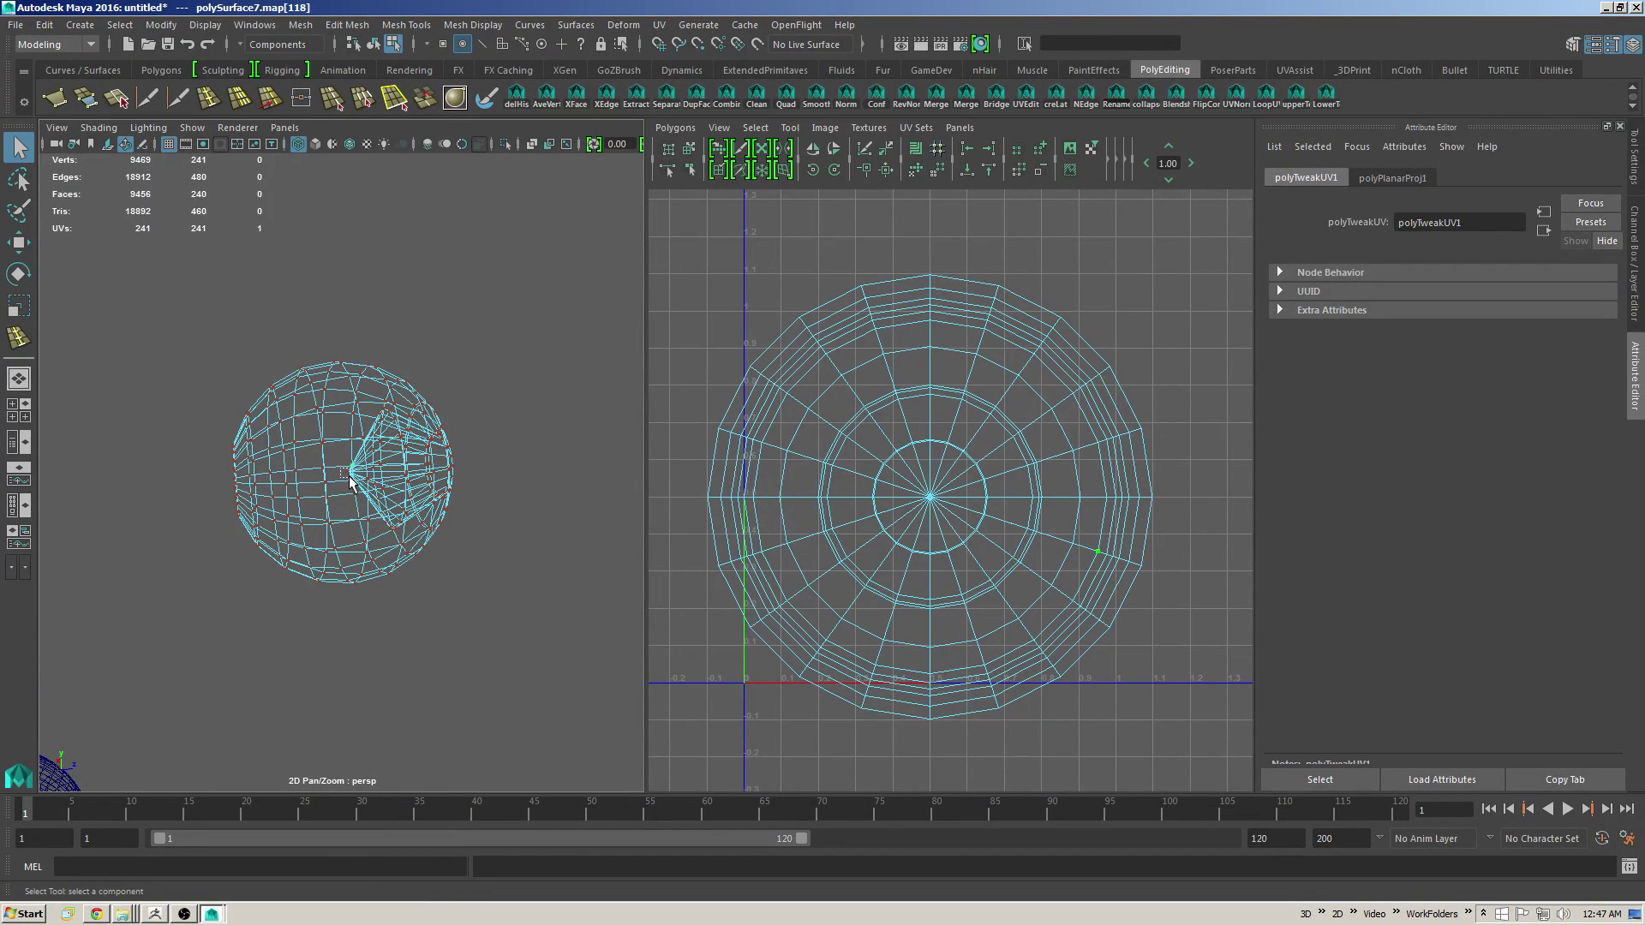
{"action": "left_click", "coordinate": [348, 478]}
{"action": "key", "text": "shift+period"}
{"action": "key", "text": "r"}
{"action": "middle_click_drag", "start_coordinate": [1154, 344], "coordinate": [1030, 366]}
{"action": "key", "text": "shift+period"}
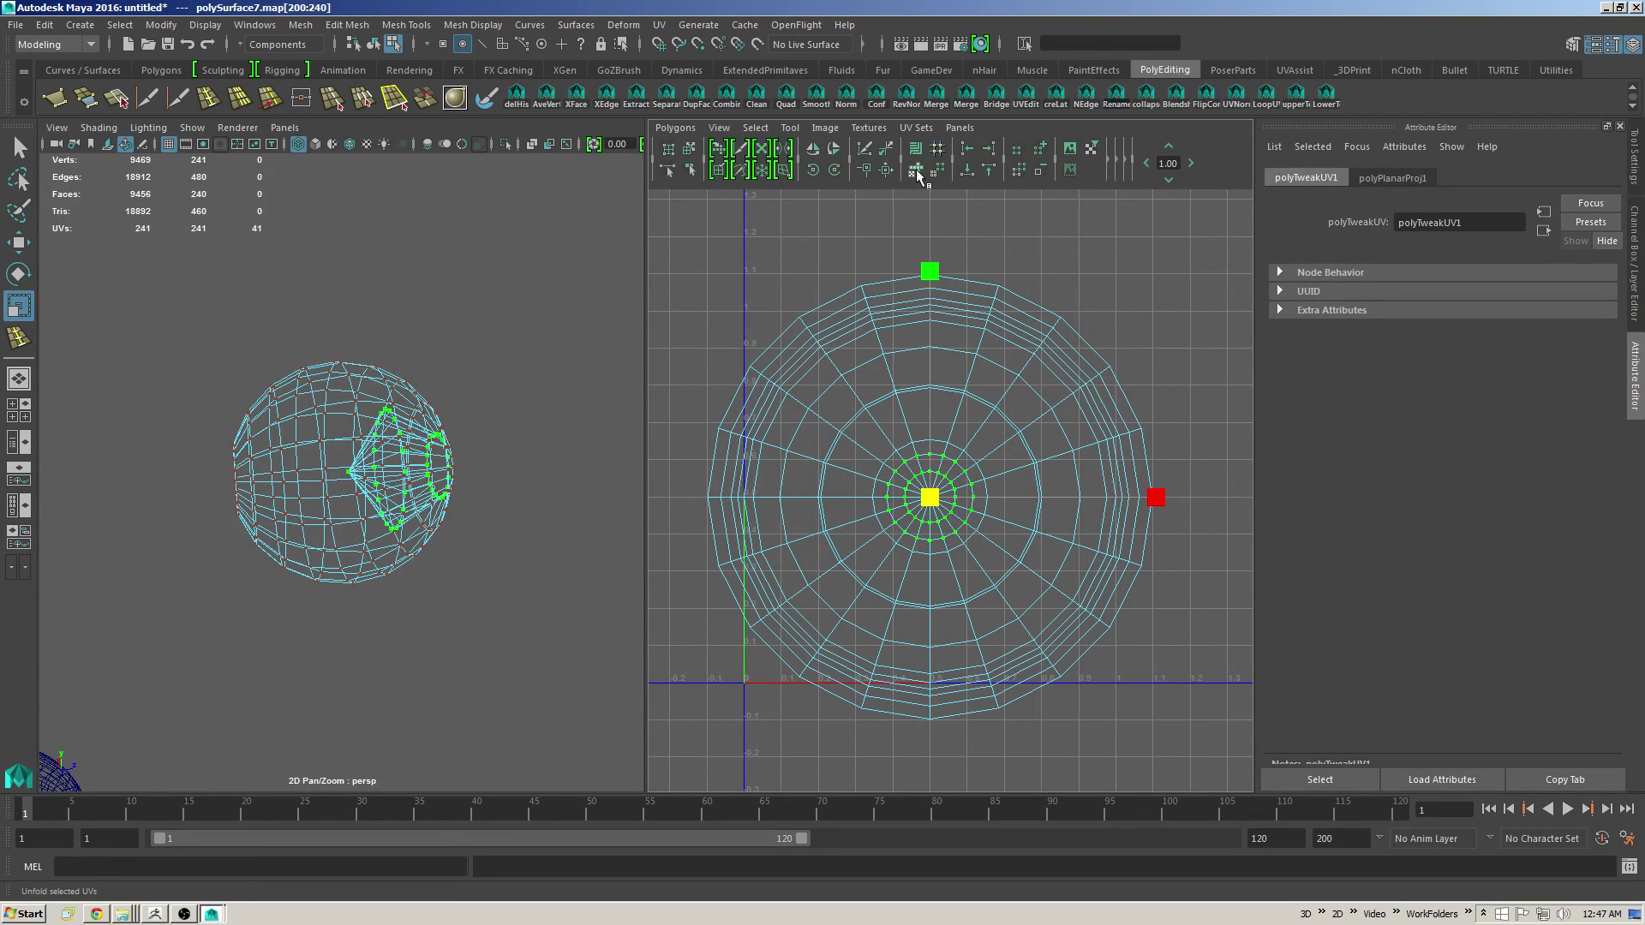
Step: Unfold and relax the selected pupil UVs, undoing the last pass
{"action": "left_click", "coordinate": [915, 170]}
{"action": "right_click_drag", "start_coordinate": [1016, 304], "coordinate": [1024, 326], "text": "alt"}
{"action": "scroll", "coordinate": [1023, 325], "scroll_direction": "up", "scroll_amount": 1}
{"action": "left_click", "coordinate": [939, 168]}
{"action": "left_click", "coordinate": [935, 170]}
{"action": "middle_click_drag", "start_coordinate": [916, 306], "coordinate": [927, 282], "text": "alt"}
{"action": "left_click_drag", "start_coordinate": [372, 467], "coordinate": [398, 470], "text": "alt"}
{"action": "right_click_drag", "start_coordinate": [398, 469], "coordinate": [453, 476], "text": "alt"}
{"action": "scroll", "coordinate": [454, 463], "scroll_direction": "up", "scroll_amount": 2}
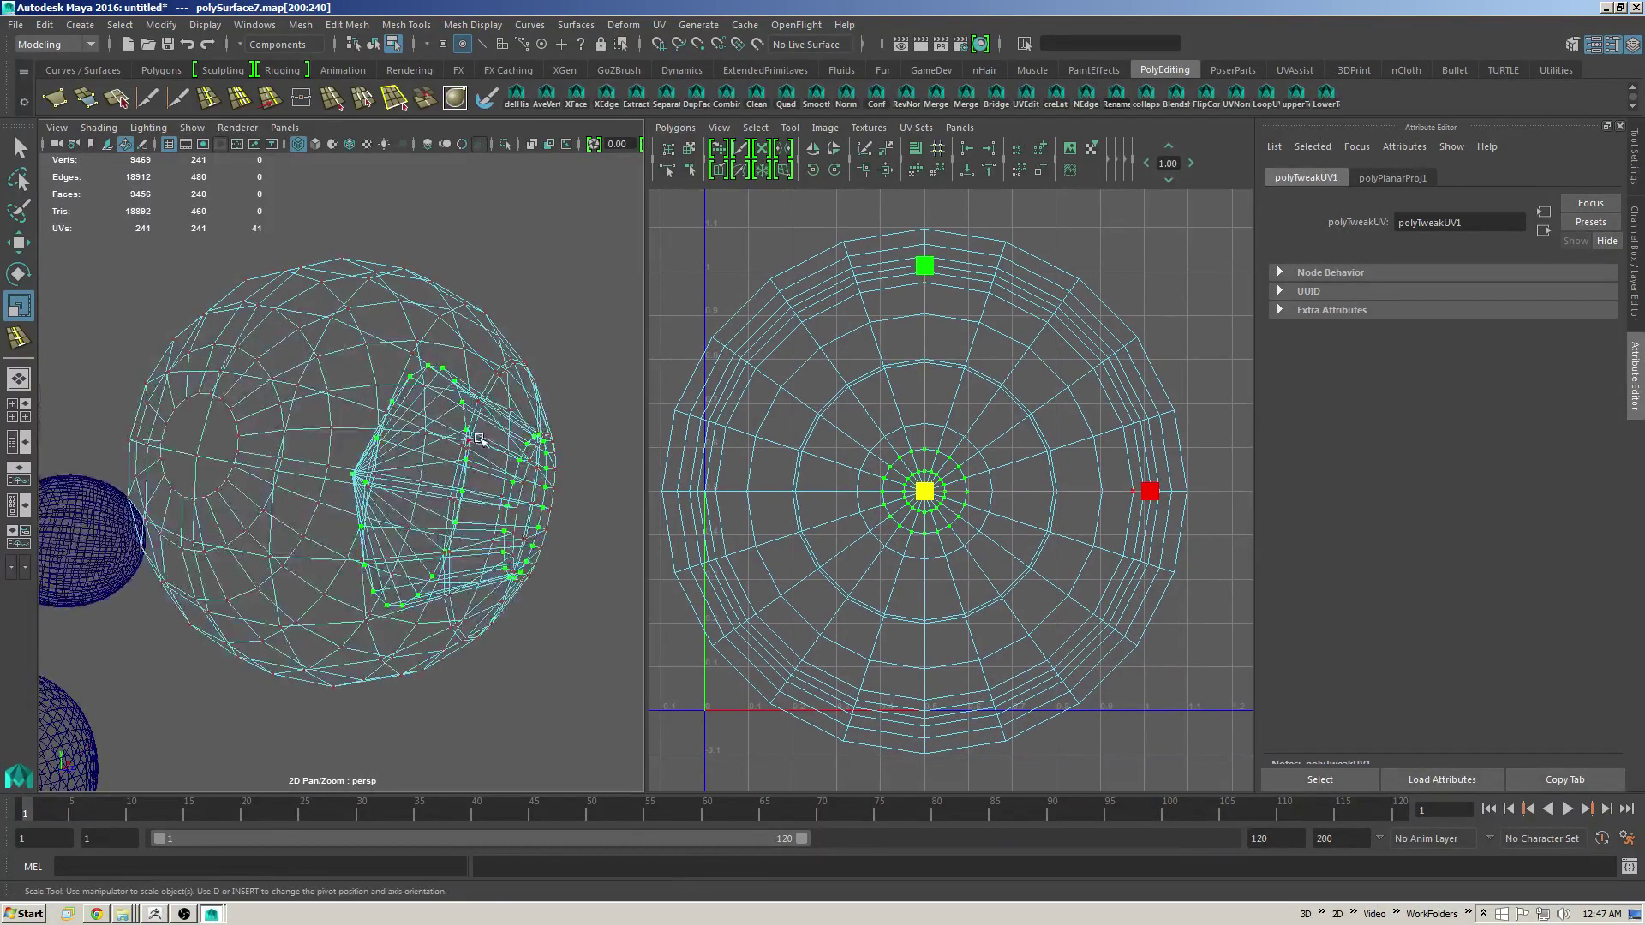
{"action": "left_click", "coordinate": [937, 168]}
{"action": "mouse_move", "coordinate": [555, 421]}
{"action": "left_mouse_down", "text": "alt"}
{"action": "mouse_move", "coordinate": [516, 402]}
{"action": "mouse_move", "coordinate": [566, 370]}
{"action": "left_mouse_up", "text": "alt"}
{"action": "key", "text": "ctrl+z"}
Step: Scale the pupil UVs slightly outward in shaded display and show the eyeball's channels and display layers
{"action": "key", "text": "5"}
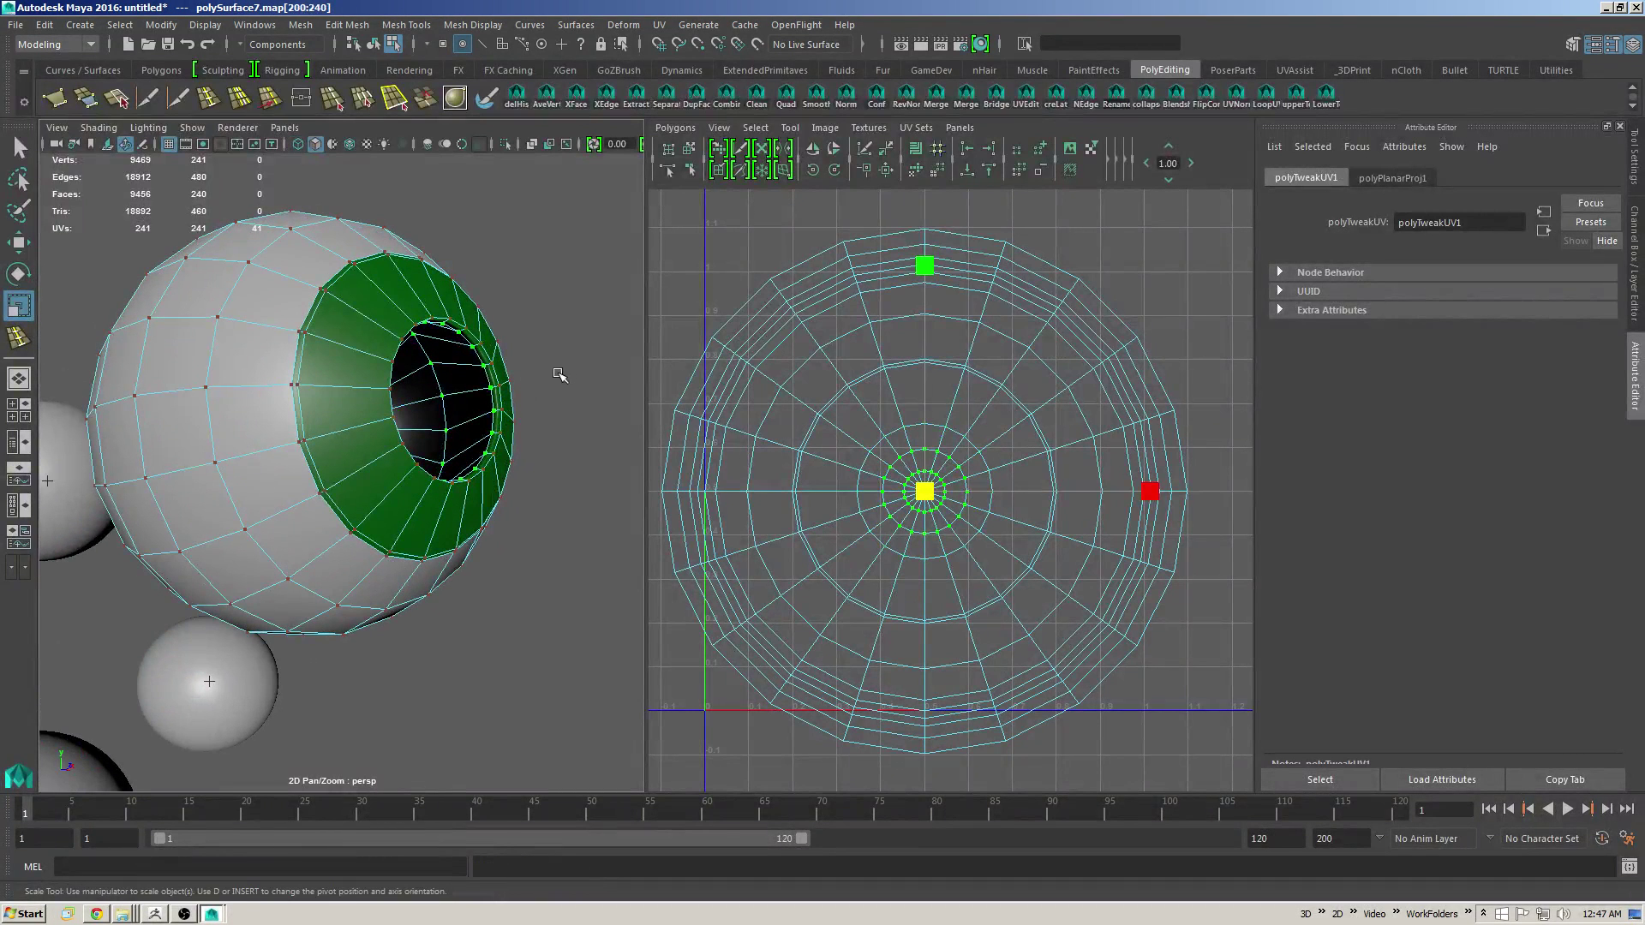
{"action": "middle_click_drag", "start_coordinate": [1129, 359], "coordinate": [1209, 336]}
{"action": "right_click_drag", "start_coordinate": [1114, 347], "coordinate": [1028, 347], "text": "alt"}
{"action": "left_click_drag", "start_coordinate": [494, 441], "coordinate": [540, 451], "text": "alt"}
{"action": "left_click", "coordinate": [1630, 287]}
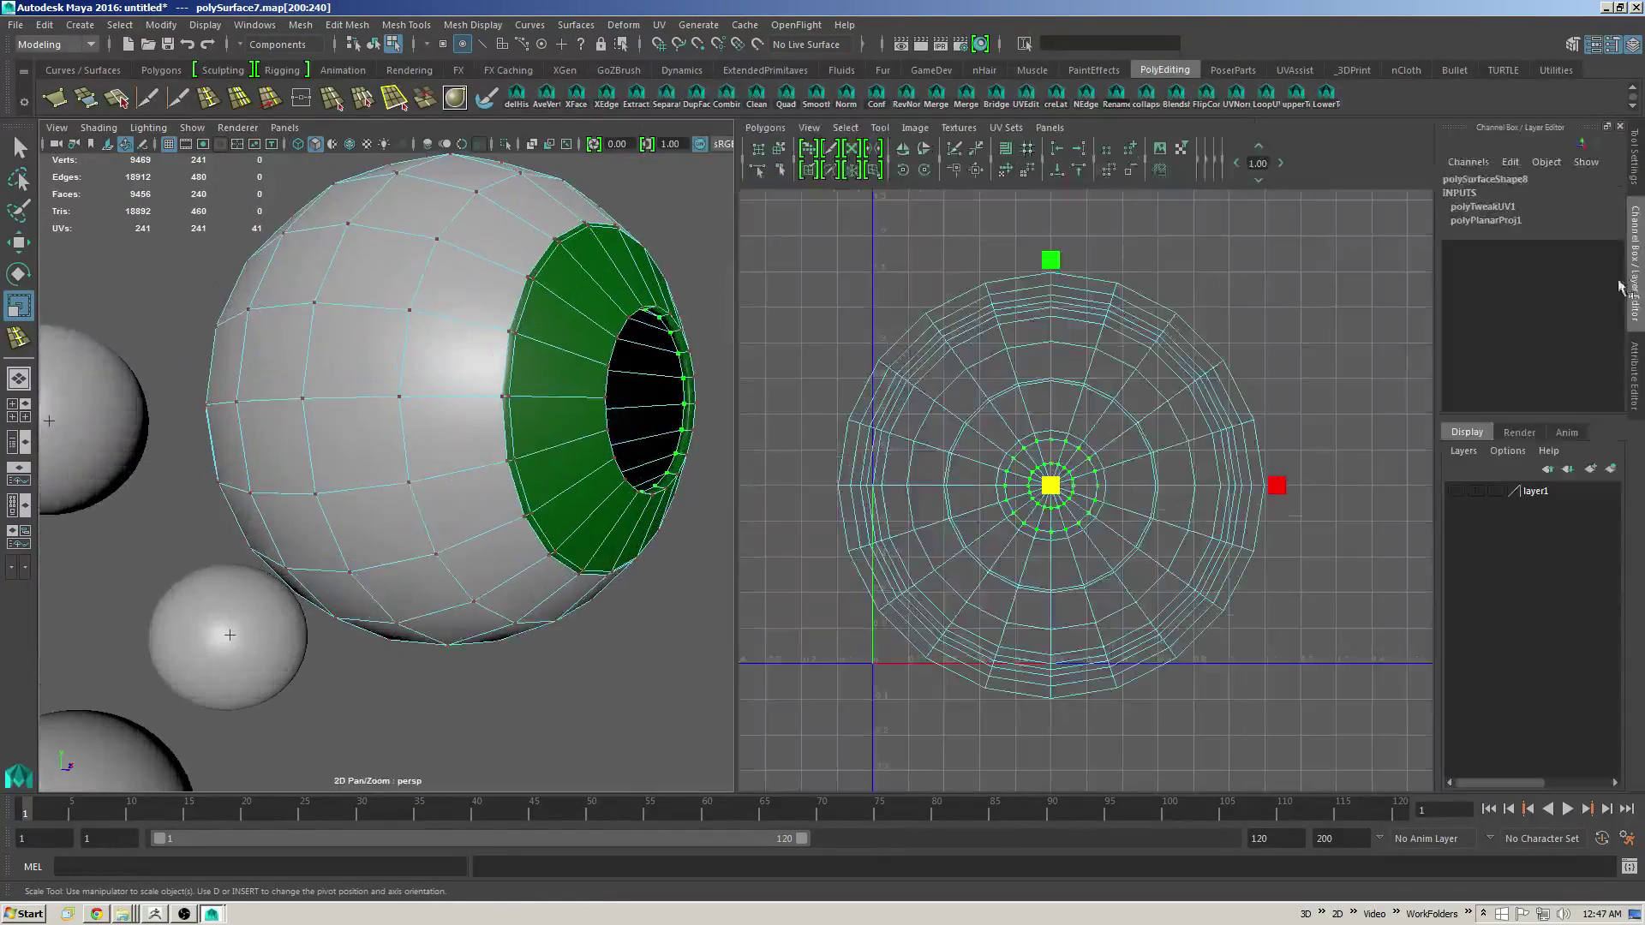
{"action": "scroll", "coordinate": [606, 426], "scroll_direction": "down", "scroll_amount": 5}
{"action": "left_click_drag", "start_coordinate": [585, 442], "coordinate": [638, 423], "text": "alt"}
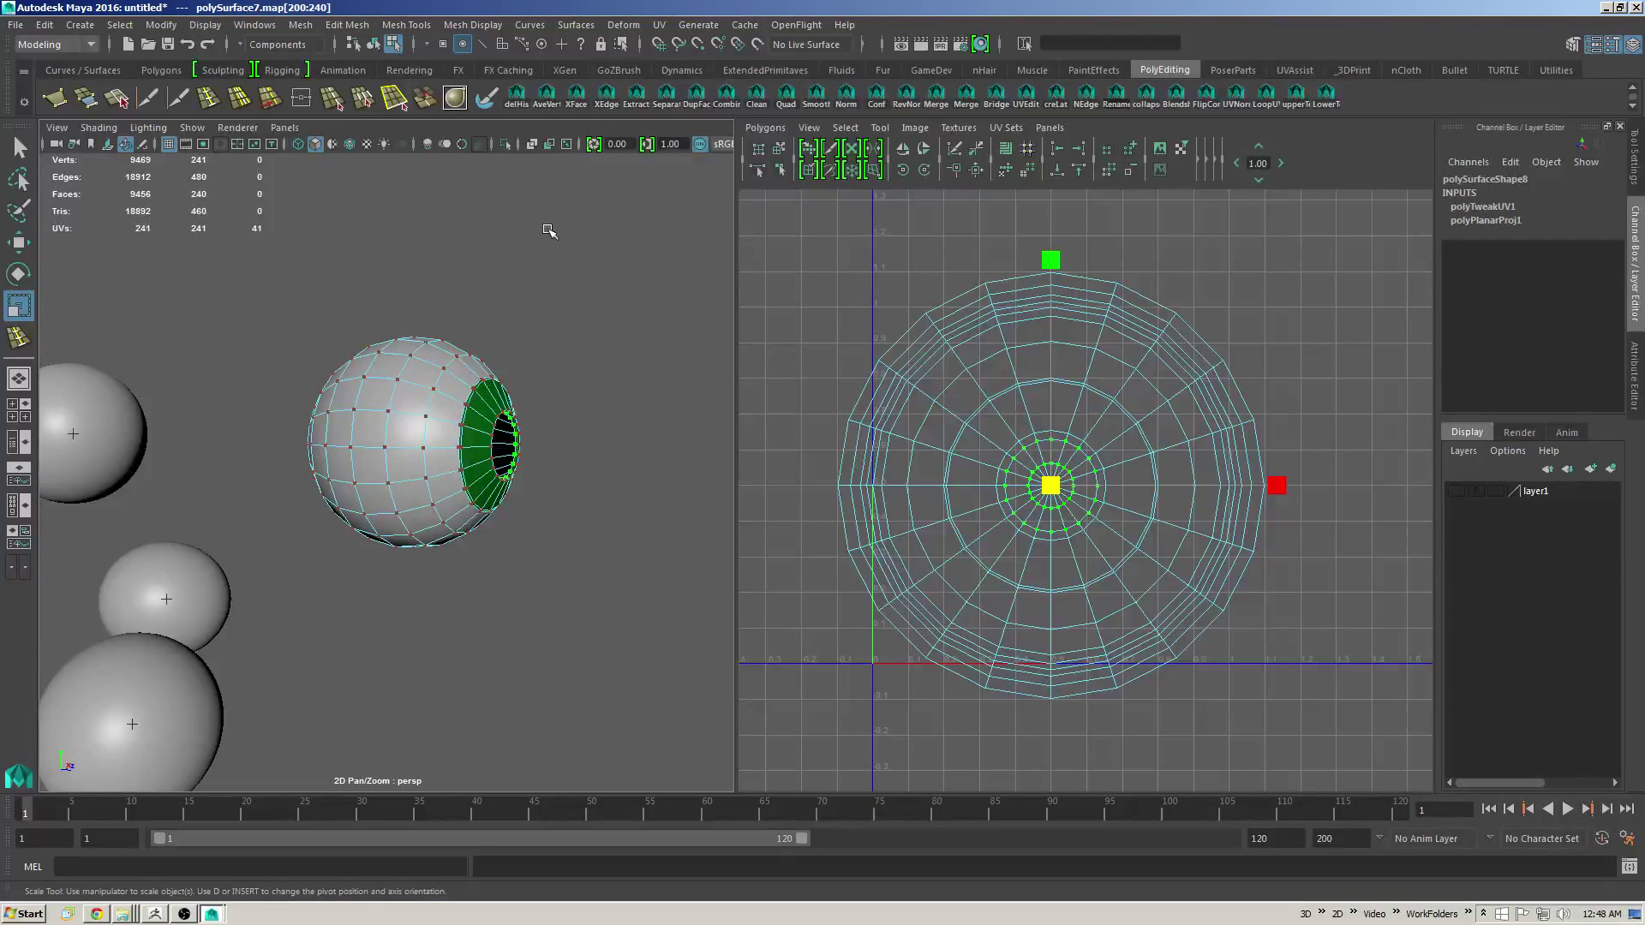
Step: Select all of the eyeball's UVs, scale them down and normalize them to the 0 to 1 UV space
{"action": "left_click_drag", "start_coordinate": [1345, 214], "coordinate": [809, 724]}
{"action": "middle_click_drag", "start_coordinate": [1343, 328], "coordinate": [1250, 338]}
{"action": "left_click", "coordinate": [767, 128]}
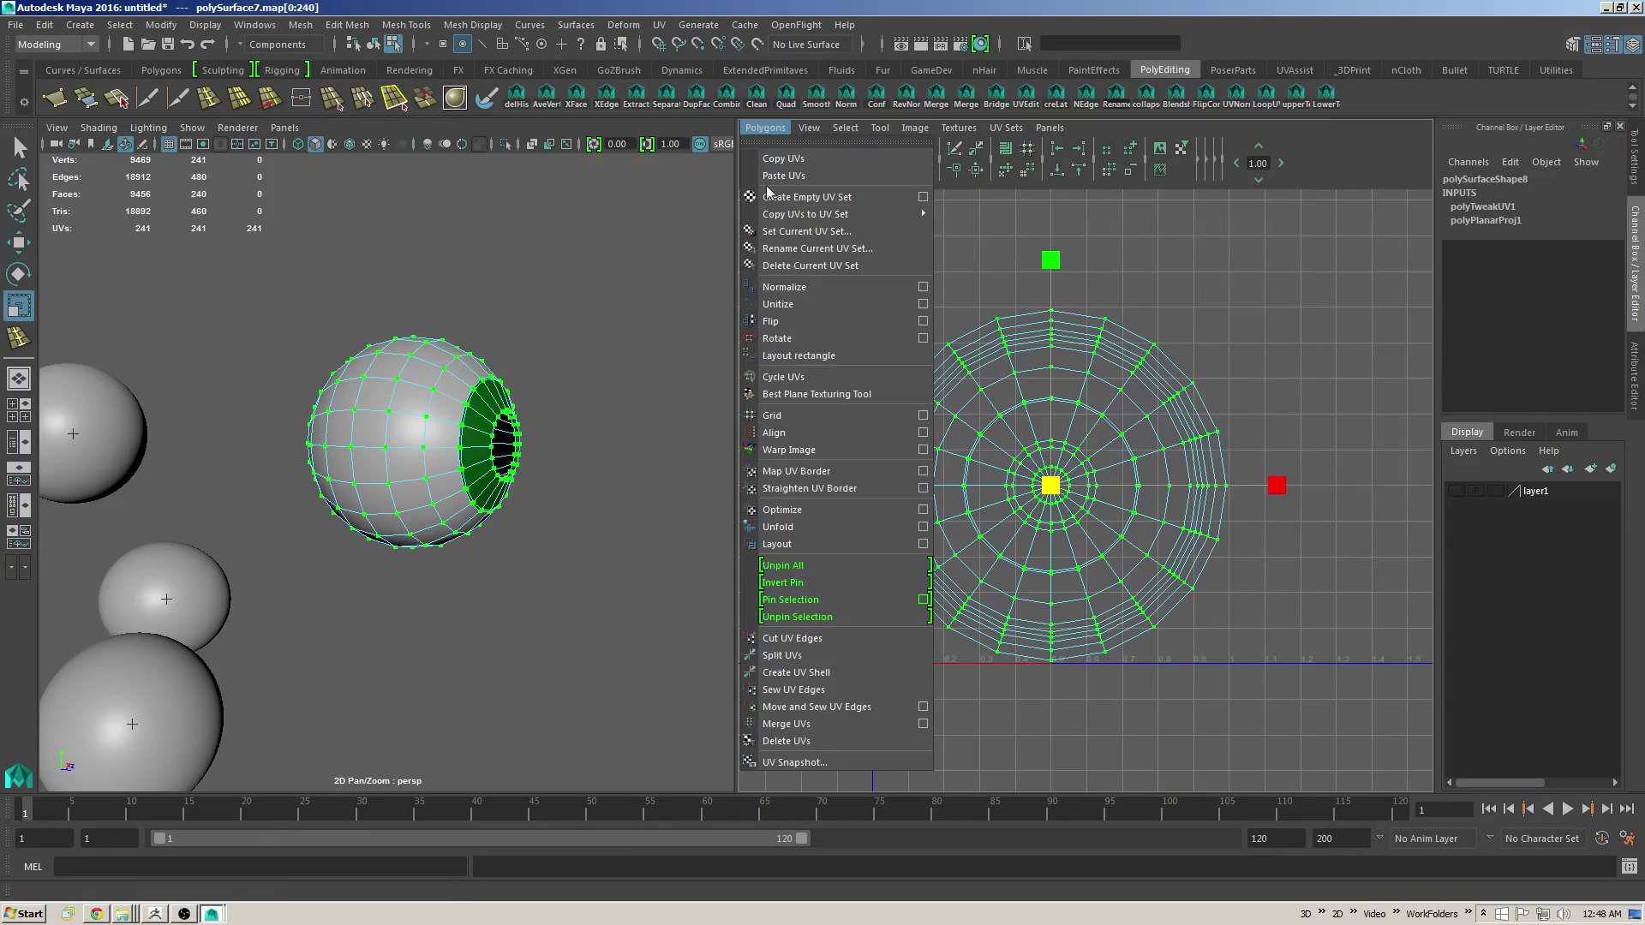
{"action": "left_click", "coordinate": [826, 288]}
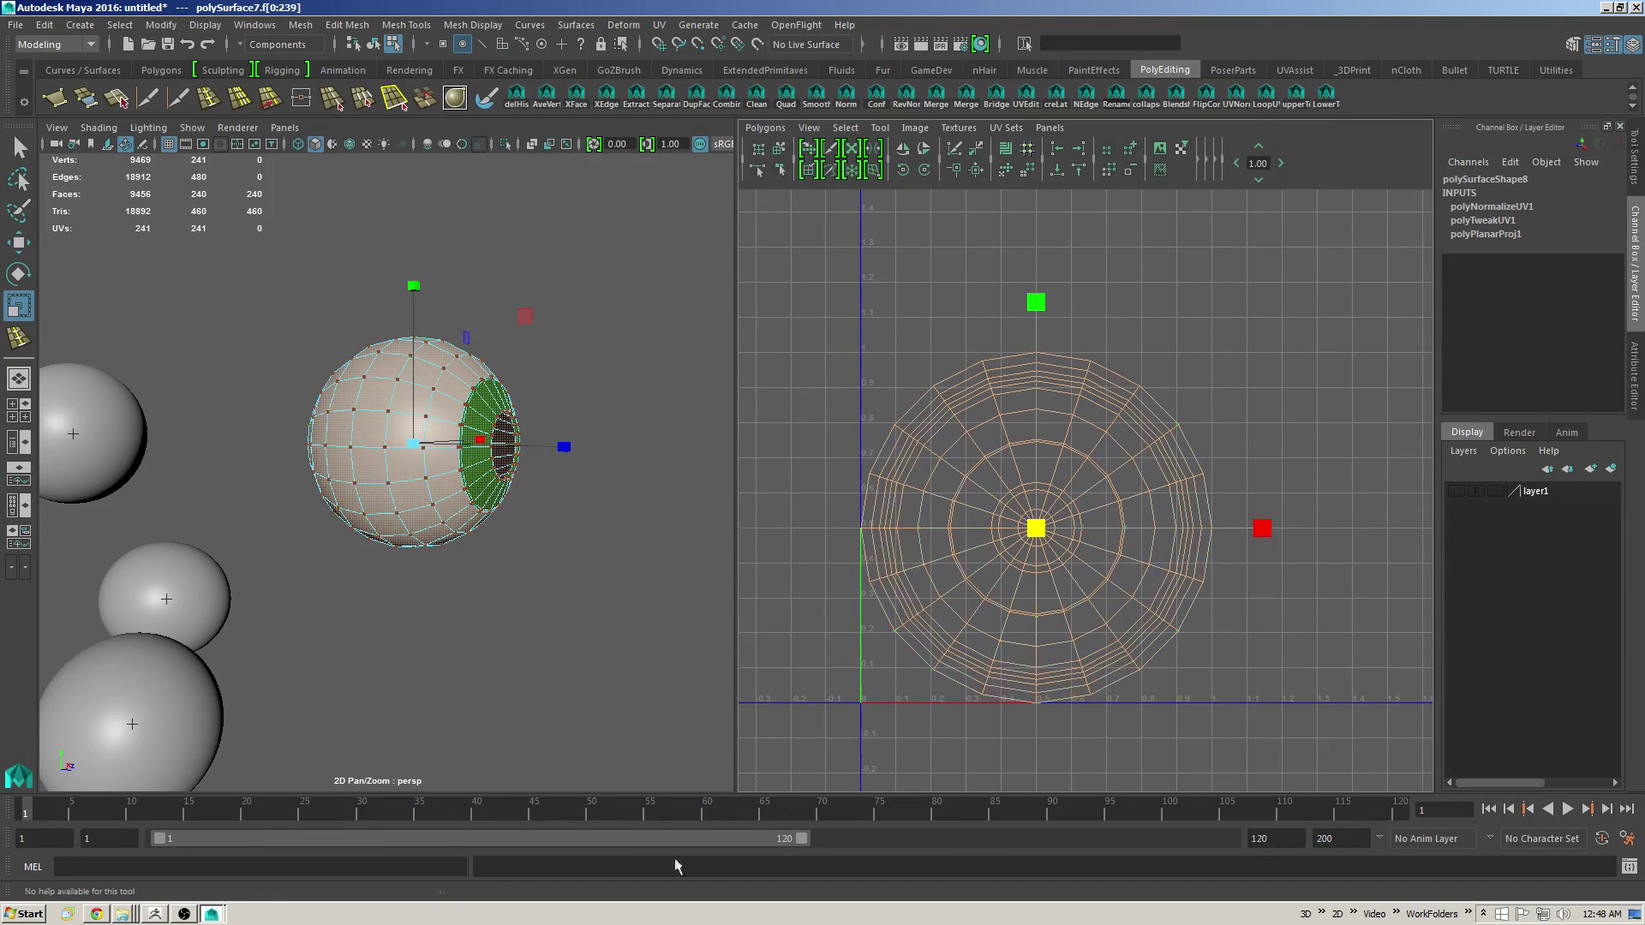
Step: Scale the whole eyeball UV shell down and move it into the upper-left part of the 0 to 1 UV space
{"action": "left_click_drag", "start_coordinate": [1036, 528], "coordinate": [1063, 524]}
{"action": "middle_click_drag", "start_coordinate": [1256, 415], "coordinate": [1251, 405], "text": "alt"}
{"action": "key", "text": "F8"}
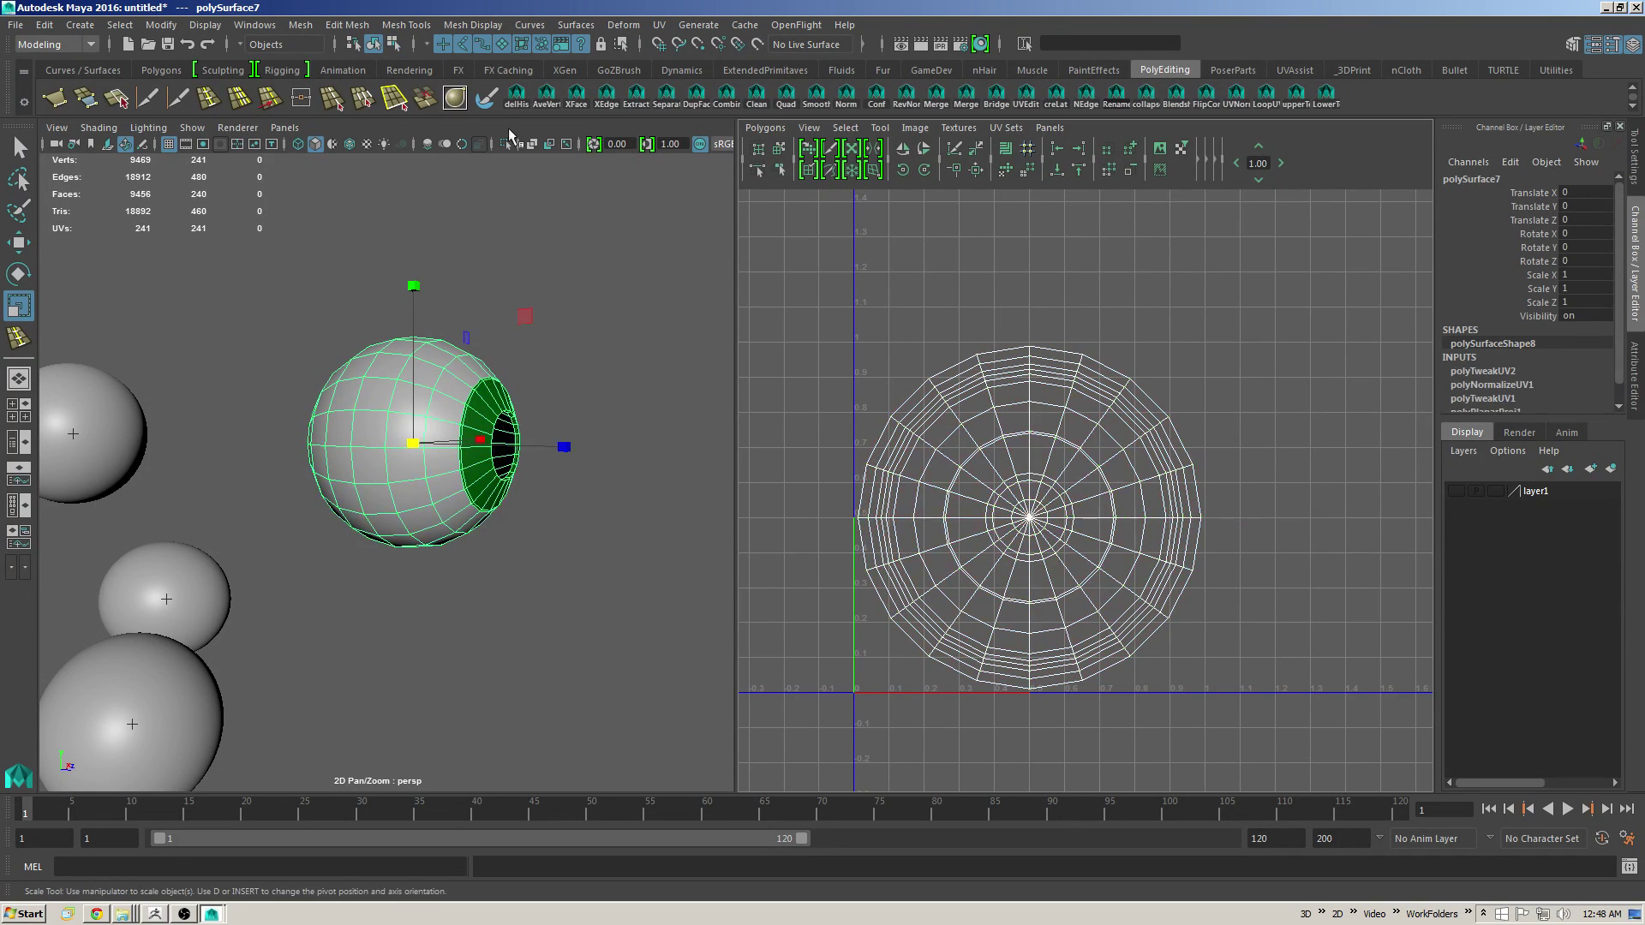
{"action": "key", "text": "F8"}
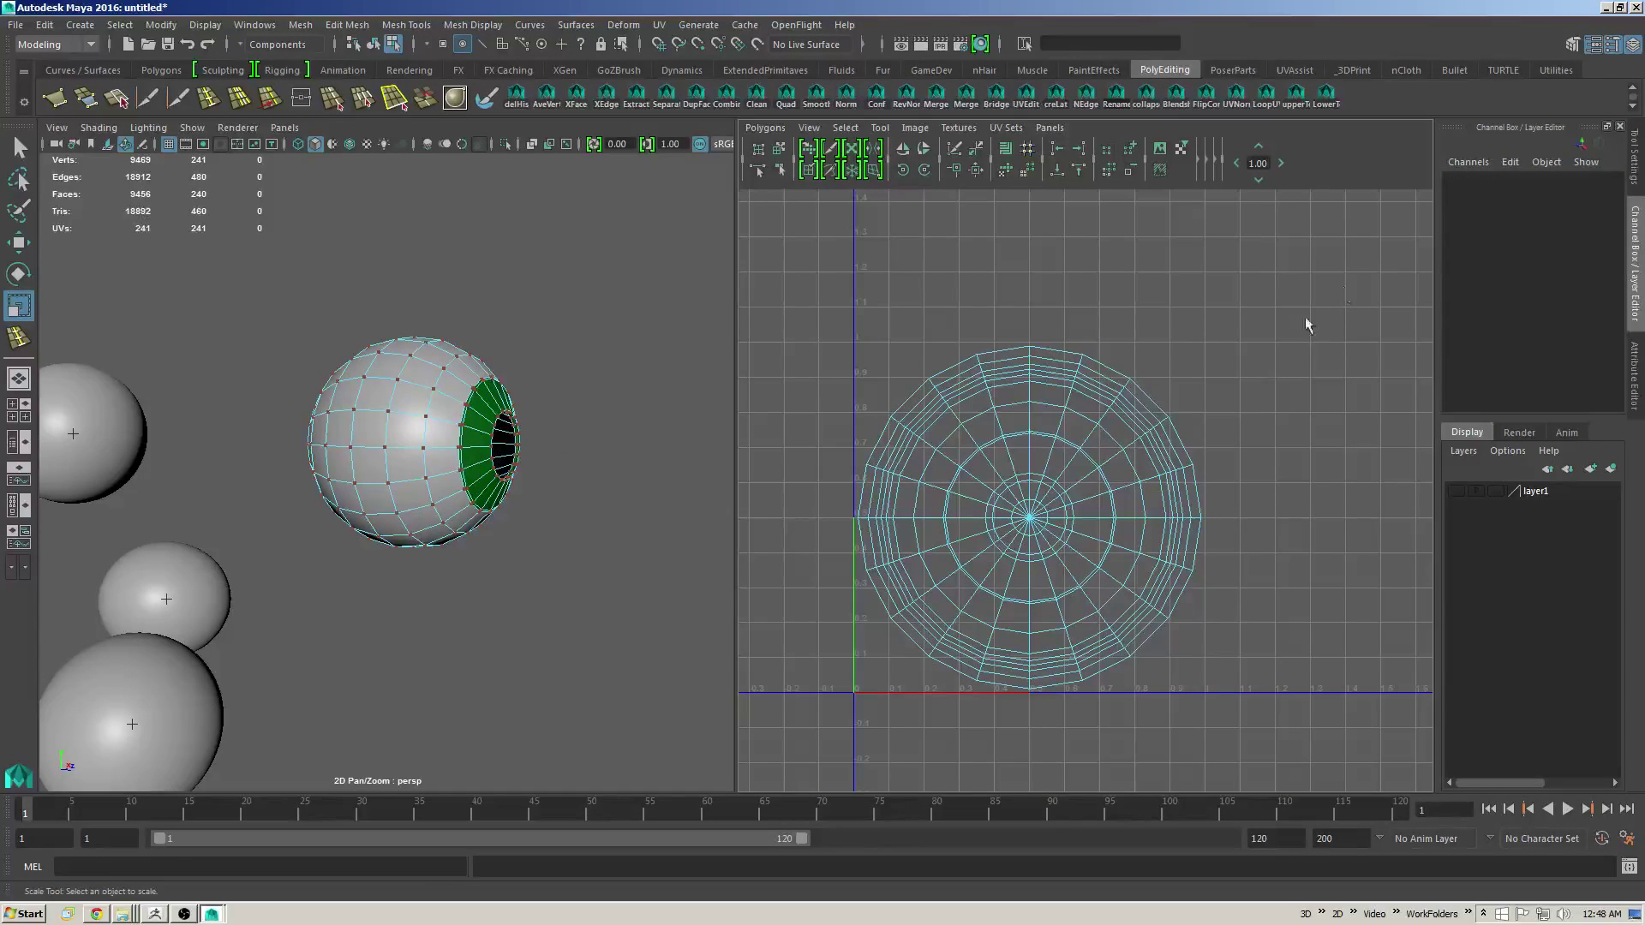
{"action": "middle_click_drag", "start_coordinate": [1248, 380], "coordinate": [1200, 366]}
{"action": "key", "text": "w"}
{"action": "left_click_drag", "start_coordinate": [1029, 517], "coordinate": [989, 477]}
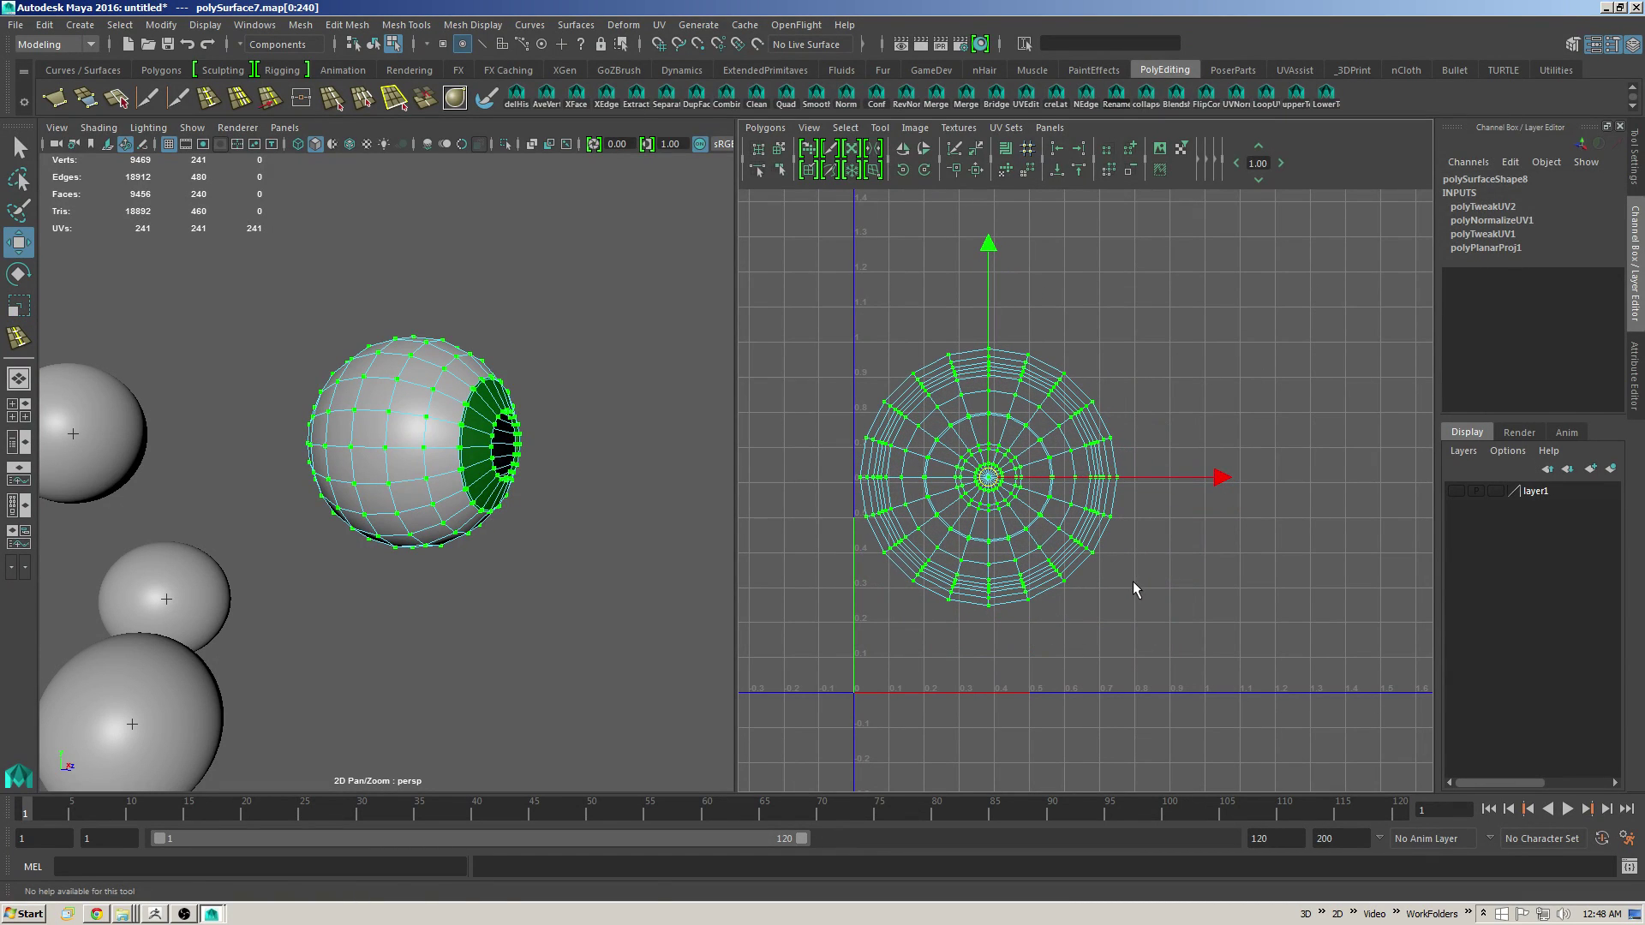
Step: Return to object selection, delete the eyeball's construction history and preview it smoothed
{"action": "key", "text": "F8"}
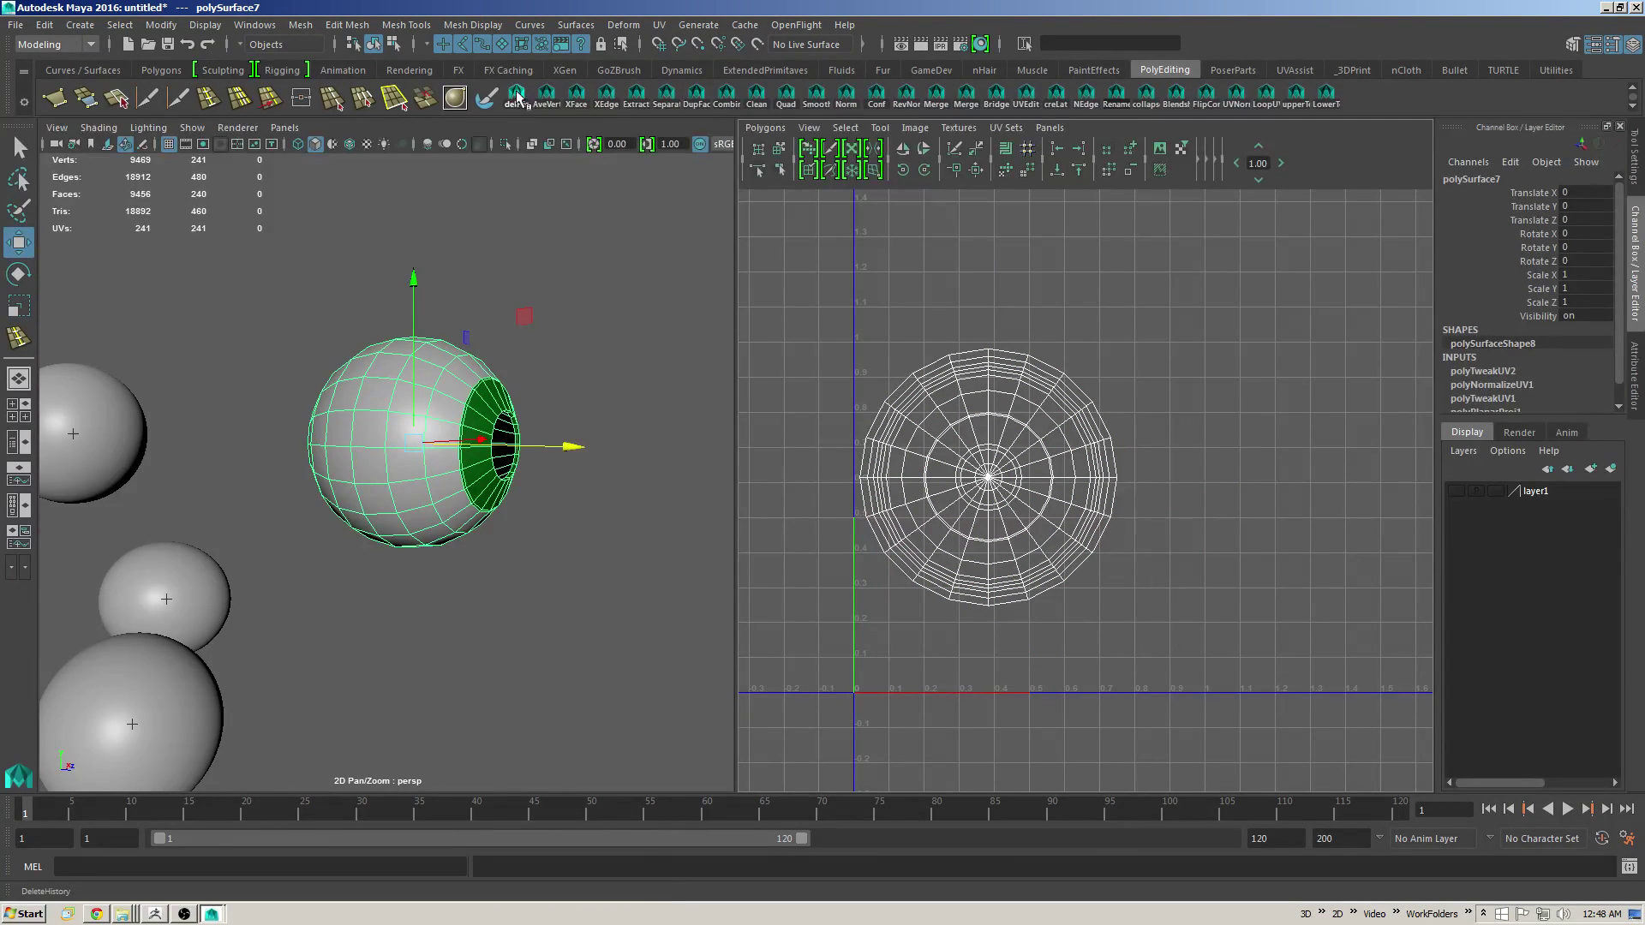
{"action": "left_click_drag", "start_coordinate": [636, 340], "coordinate": [676, 344], "text": "alt"}
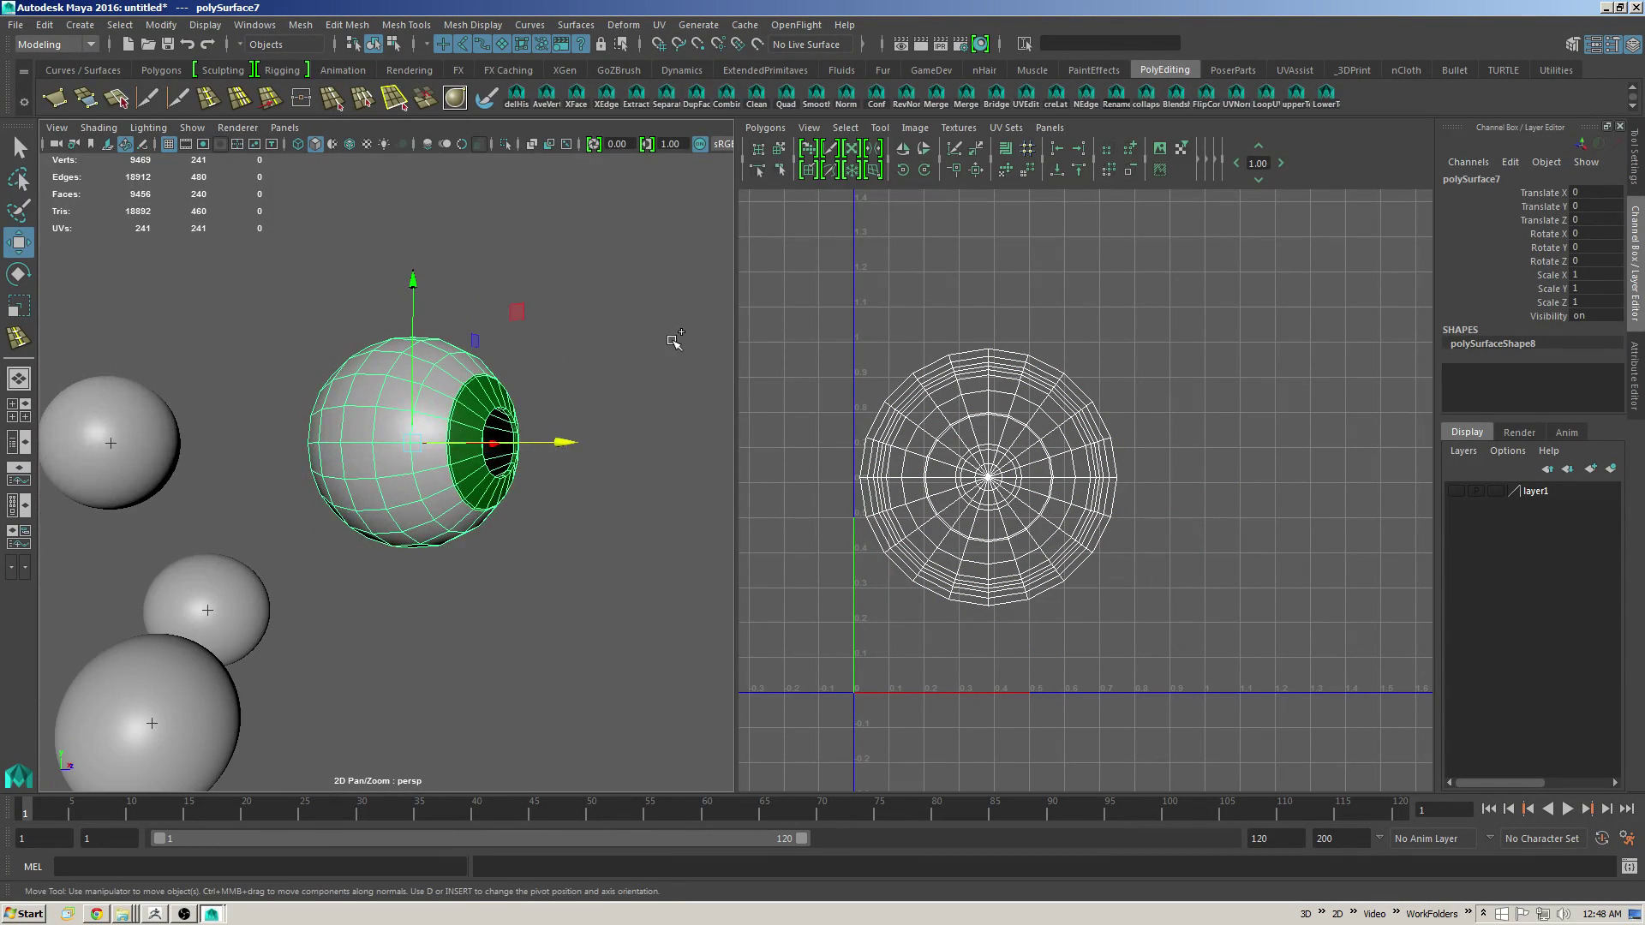
{"action": "key", "text": "3"}
{"action": "left_click_drag", "start_coordinate": [506, 410], "coordinate": [505, 416], "text": "alt"}
Step: Unhide the outer shell around the eyeball and frame it in a full-size perspective view
{"action": "key", "text": "q"}
{"action": "key", "text": "ctrl+shift+h"}
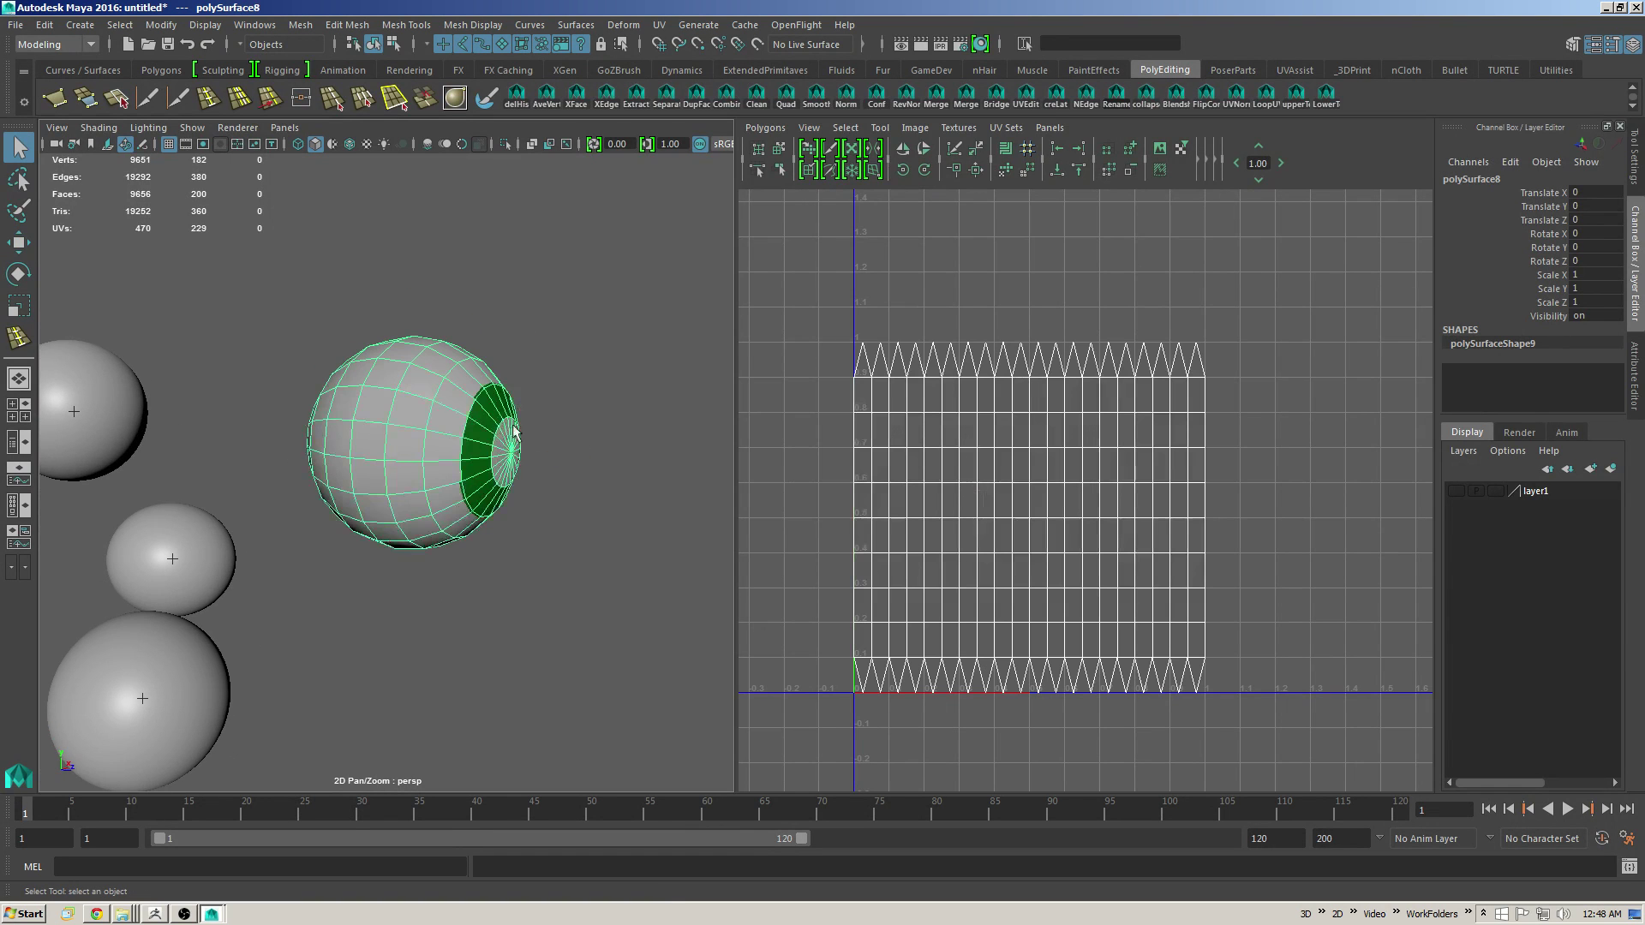
{"action": "key", "text": "f"}
{"action": "left_click_drag", "start_coordinate": [605, 367], "coordinate": [567, 440], "text": "alt"}
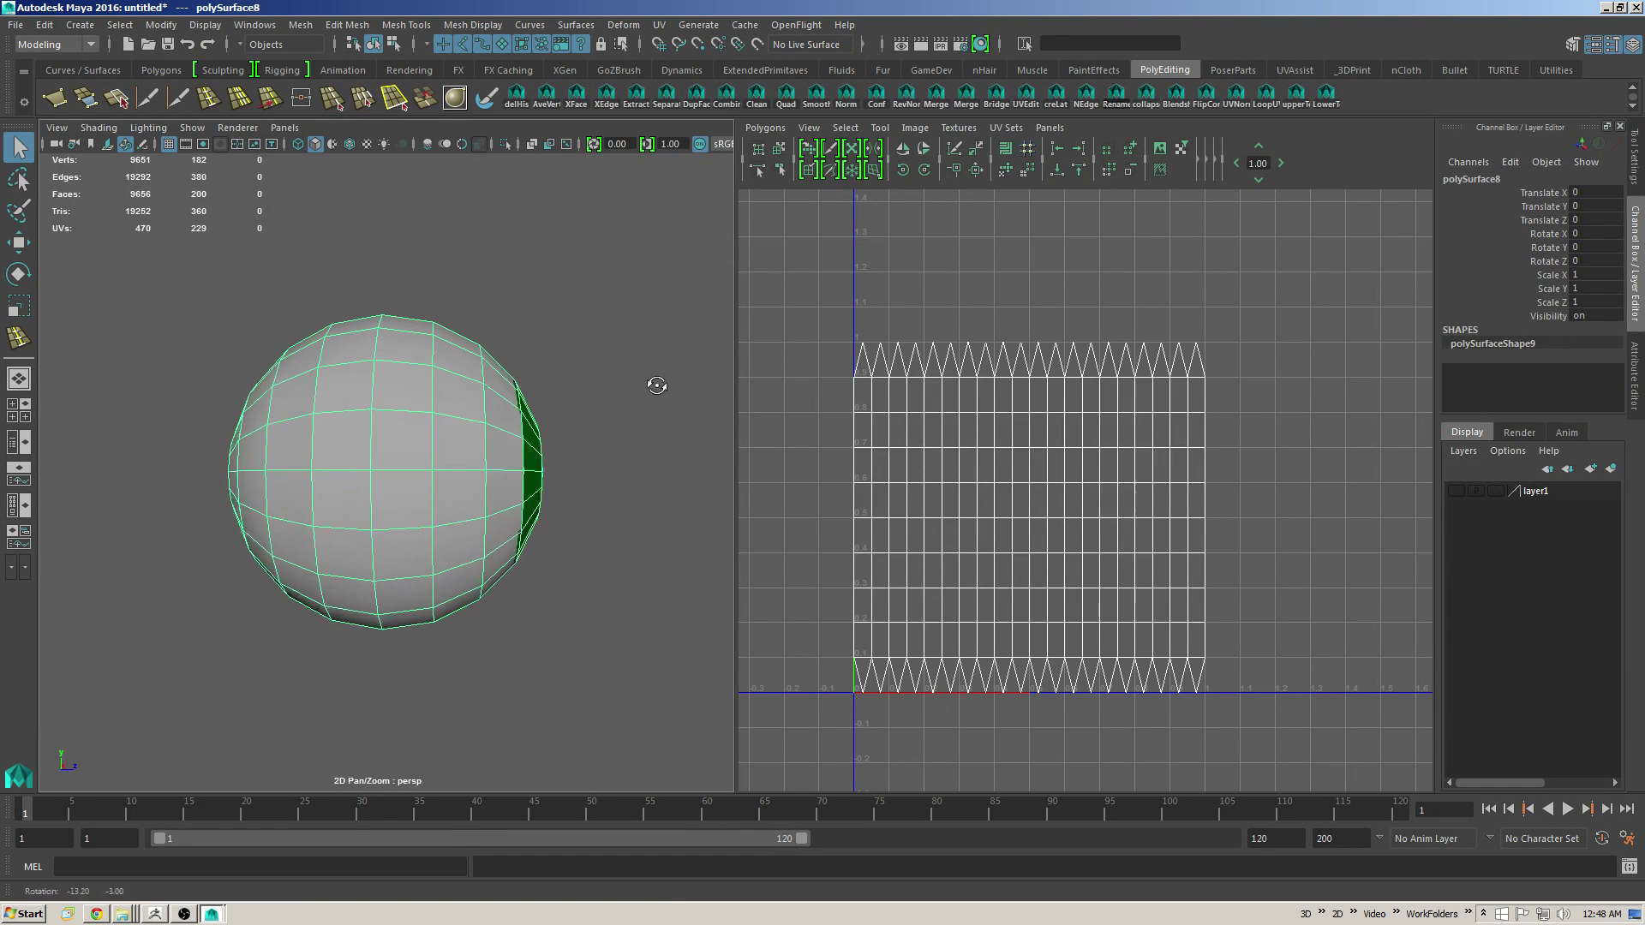
{"action": "key", "text": "space"}
{"action": "left_click_drag", "start_coordinate": [720, 367], "coordinate": [987, 340], "text": "alt"}
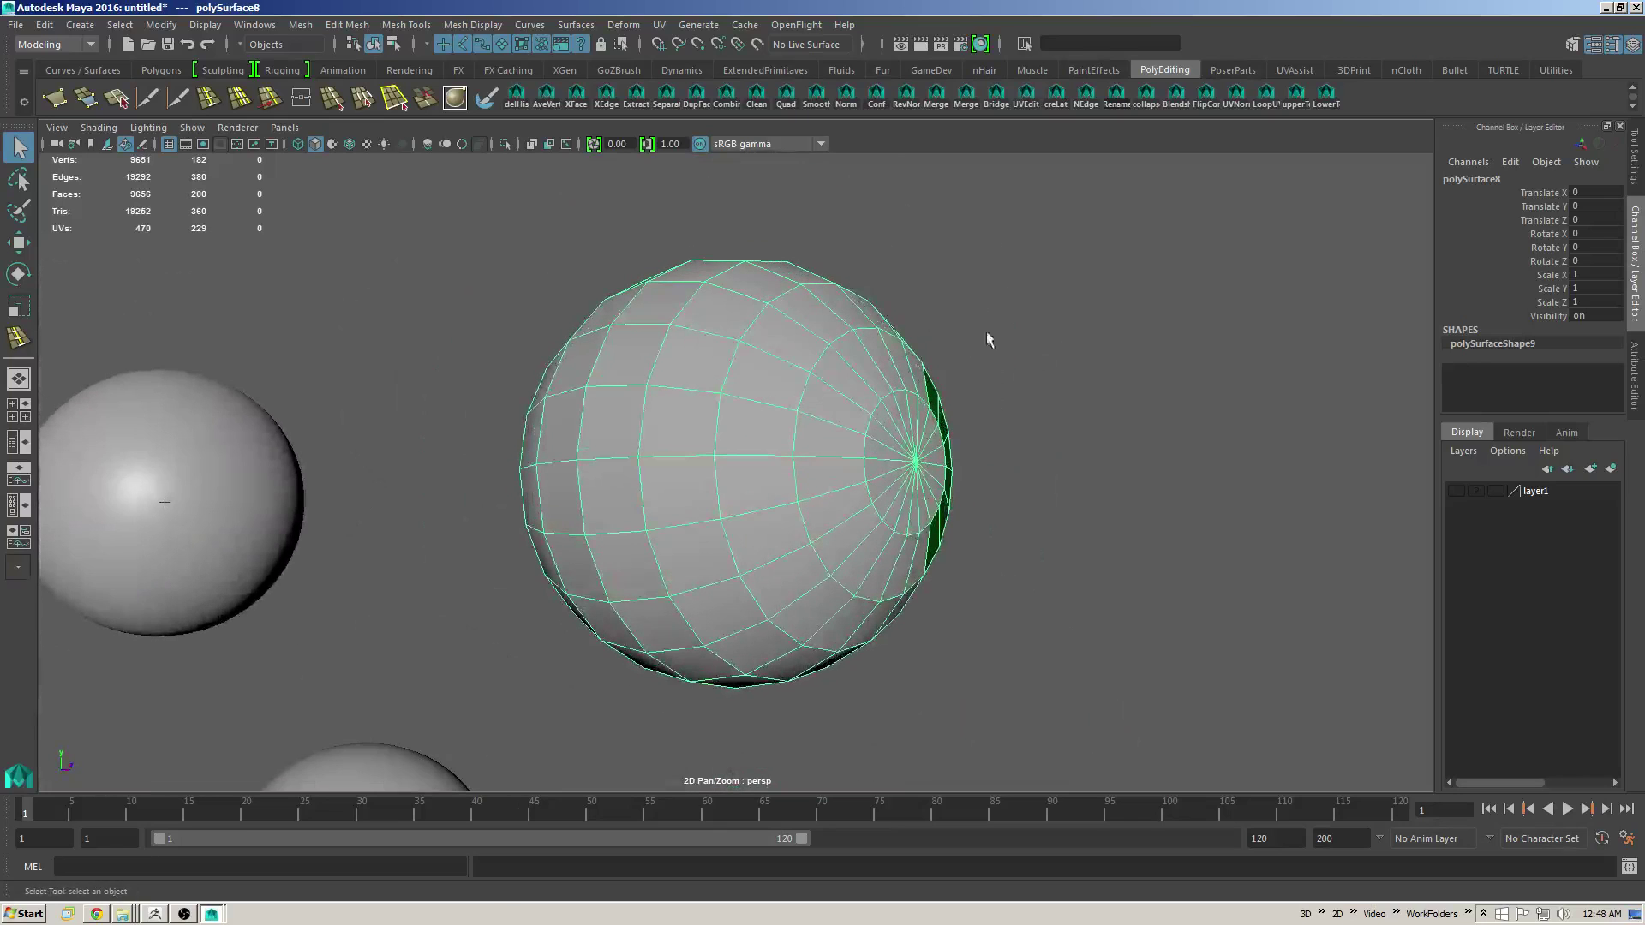
Step: Soften the outer shell's edge normals, examine its pole from the other side, and stay in object selection
{"action": "left_click", "coordinate": [846, 96]}
{"action": "mouse_move", "coordinate": [959, 283]}
{"action": "left_mouse_down", "text": "alt"}
{"action": "mouse_move", "coordinate": [1097, 287]}
{"action": "mouse_move", "coordinate": [1065, 267]}
{"action": "mouse_move", "coordinate": [946, 272]}
{"action": "left_mouse_up", "text": "alt"}
{"action": "key", "text": "F9"}
{"action": "key", "text": "F8"}
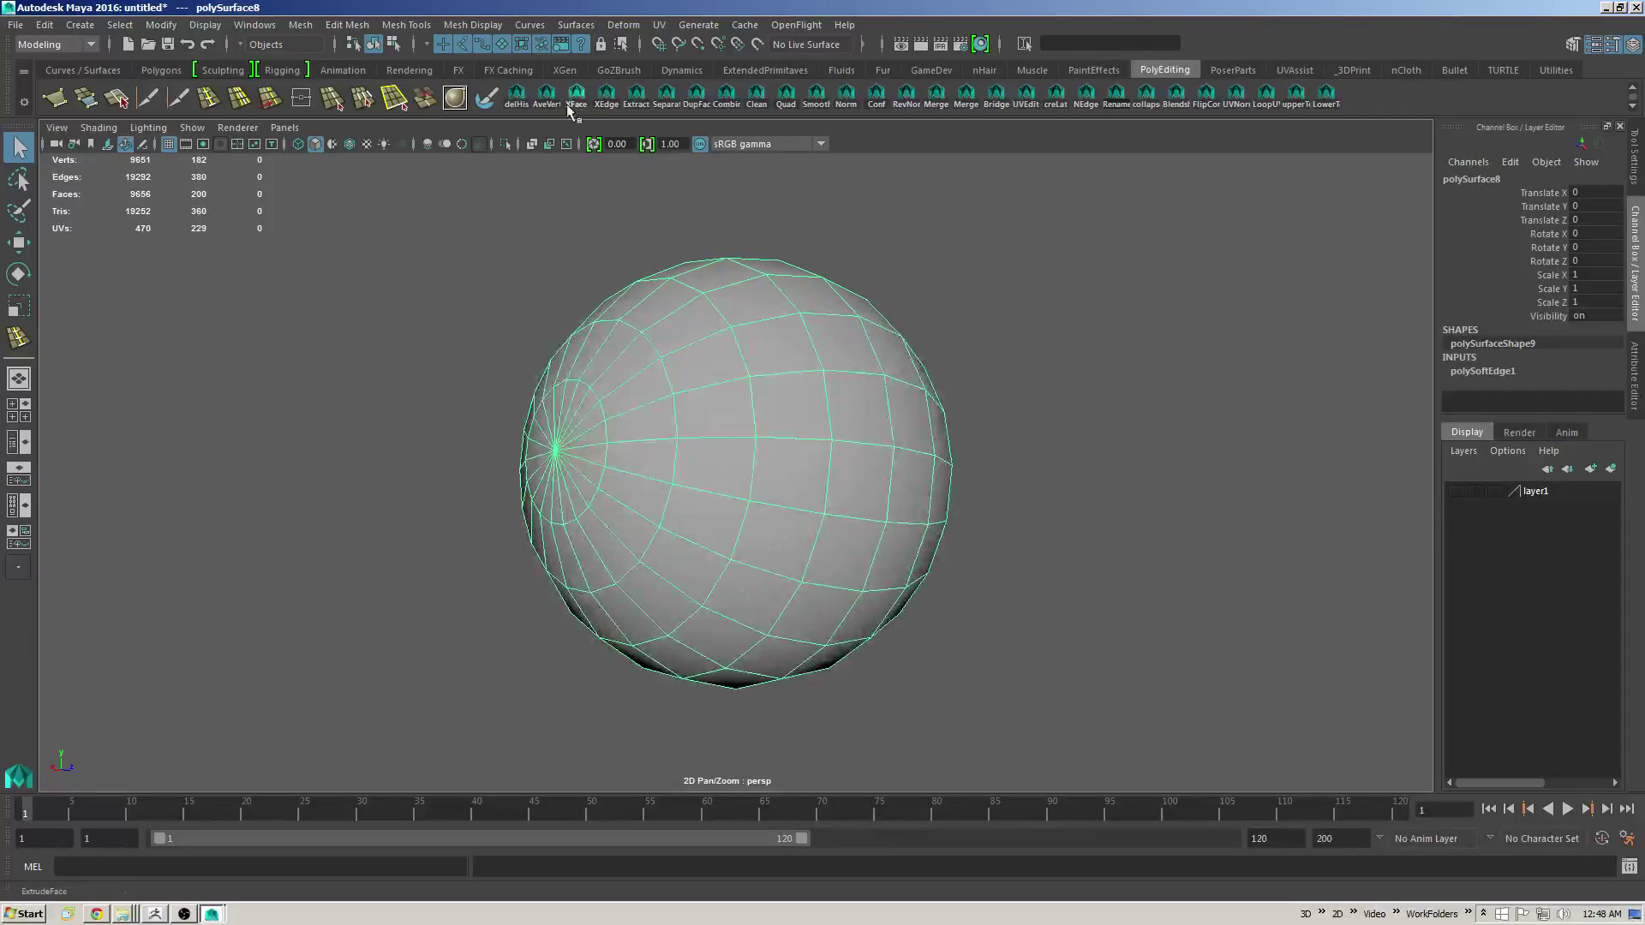
Step: Delete the outer shell's construction history and apply a planar UV projection to all its faces from the front
{"action": "left_click", "coordinate": [519, 96]}
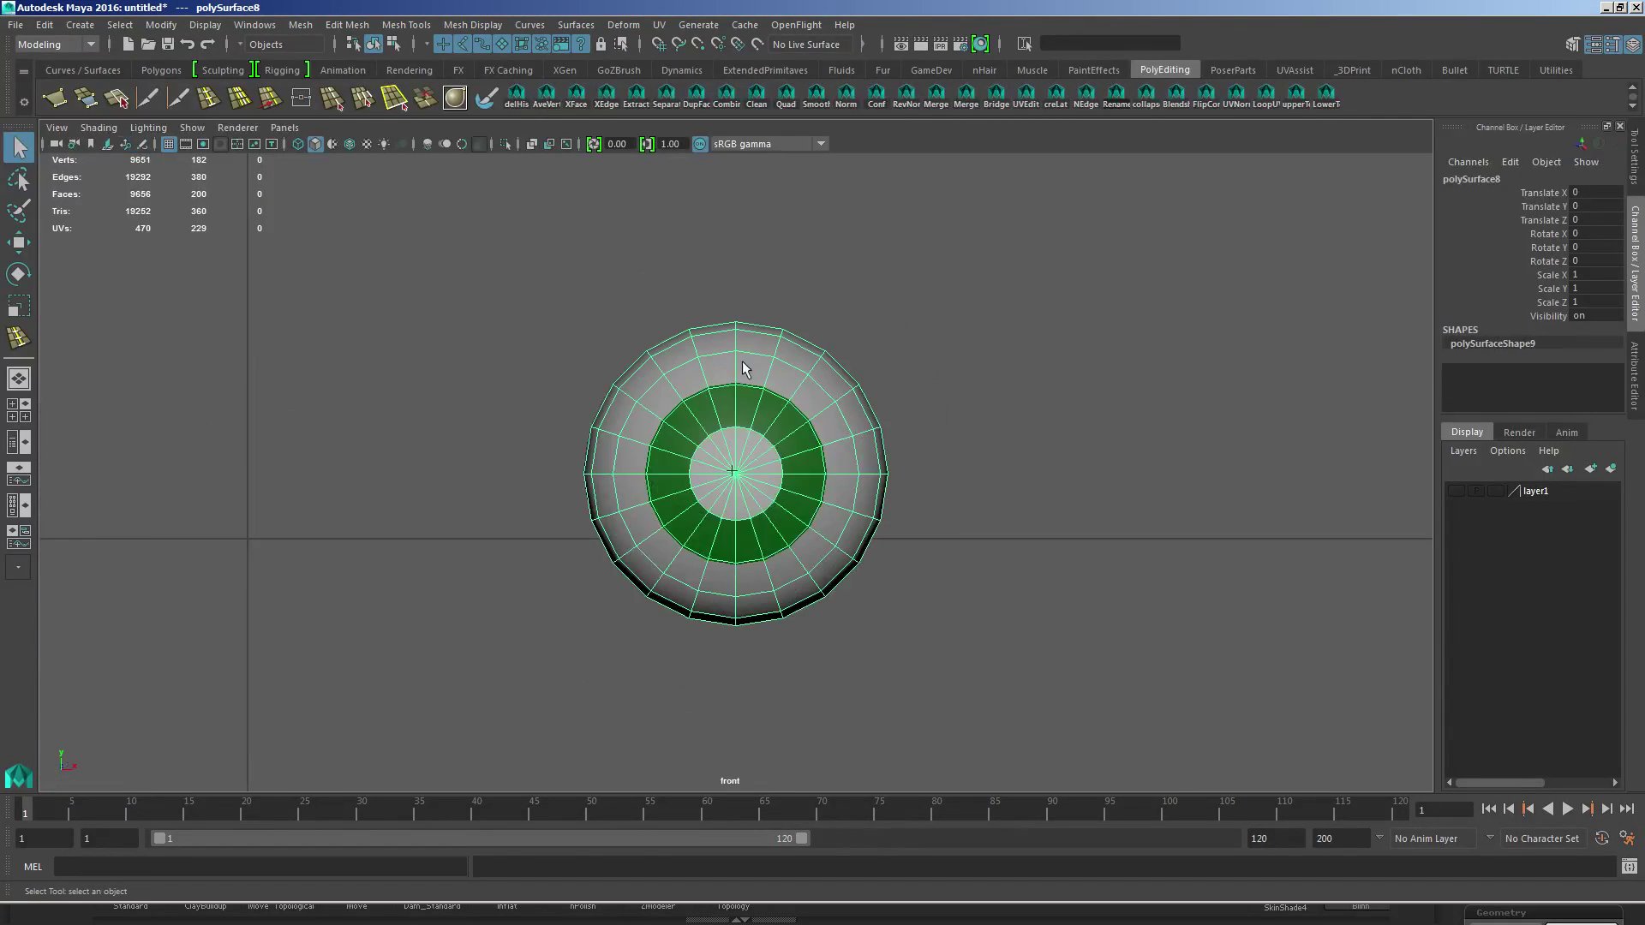
{"action": "scroll", "coordinate": [733, 309], "scroll_direction": "down", "scroll_amount": 3}
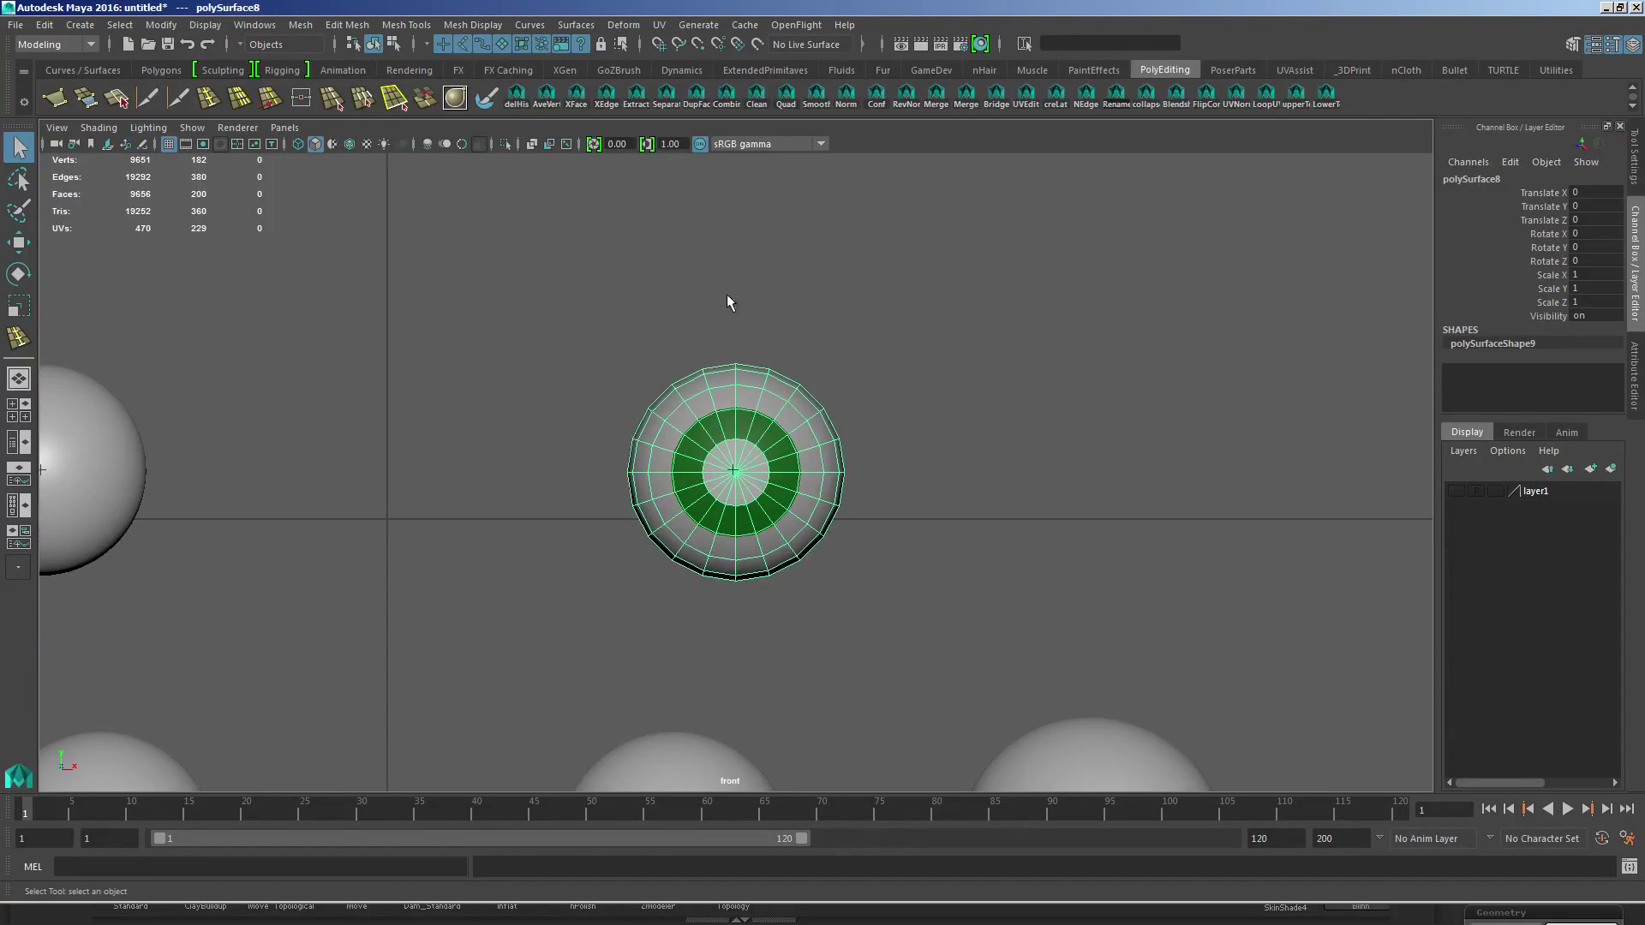
{"action": "left_click", "coordinate": [659, 25]}
{"action": "left_click", "coordinate": [693, 174]}
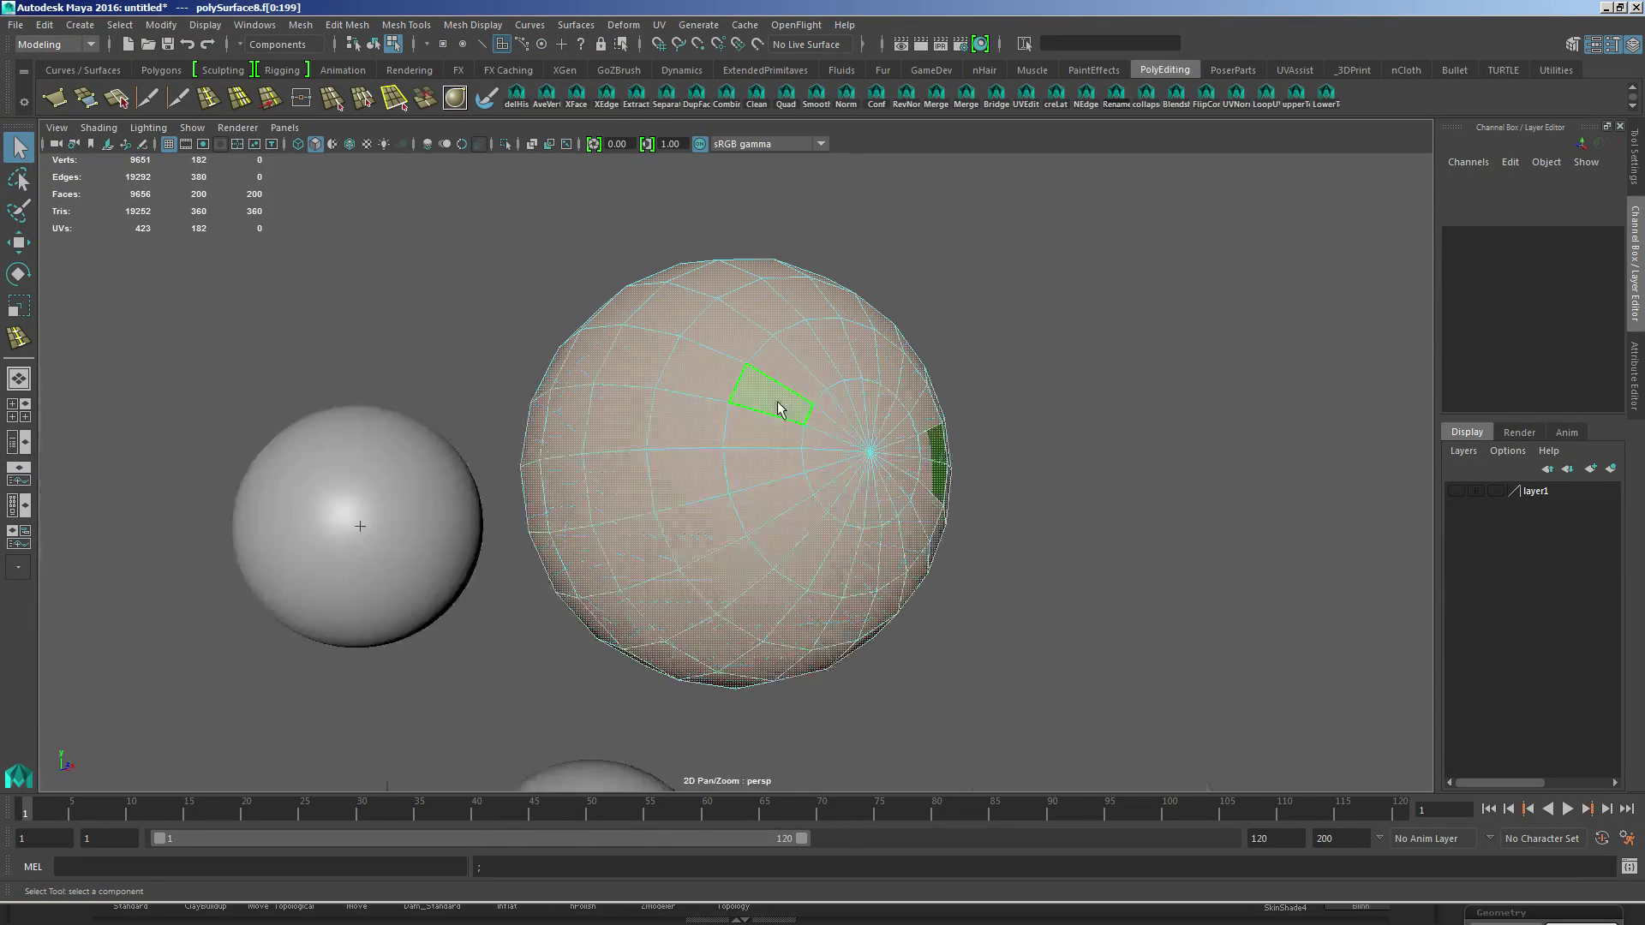
{"action": "left_click_drag", "start_coordinate": [779, 404], "coordinate": [1124, 432], "text": "alt"}
{"action": "left_click_drag", "start_coordinate": [819, 444], "coordinate": [716, 430], "text": "alt"}
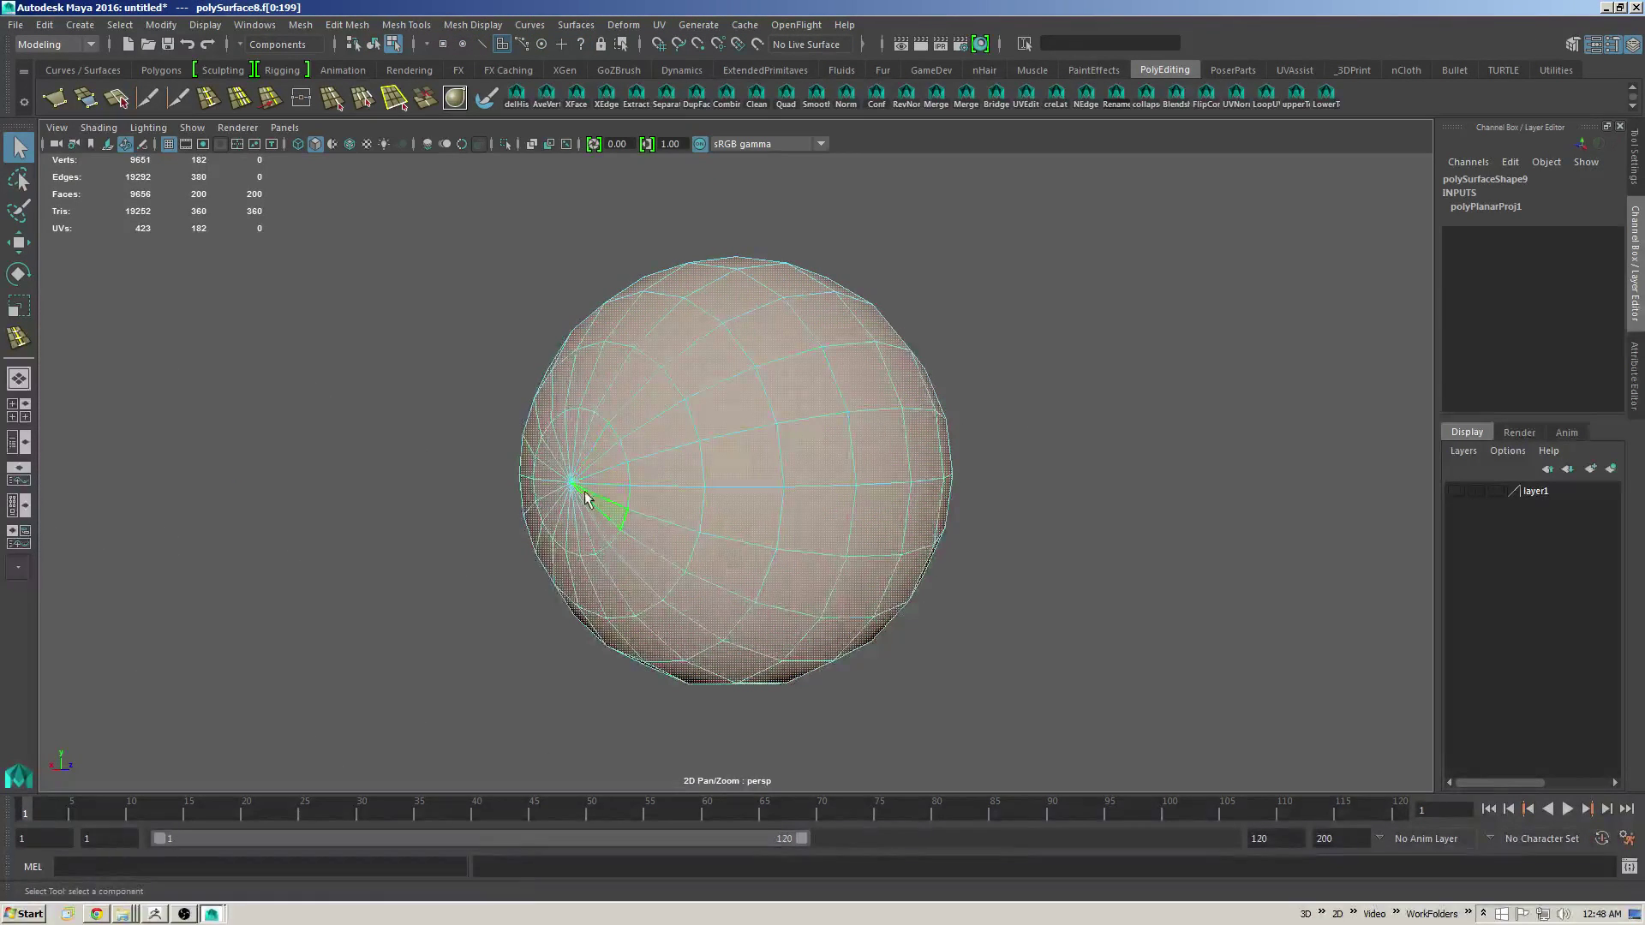
Step: Select the UV at the shell's rear pole and cut the UVs there in the UV editor beside the perspective view
{"action": "key", "text": "F9"}
{"action": "key", "text": "F12"}
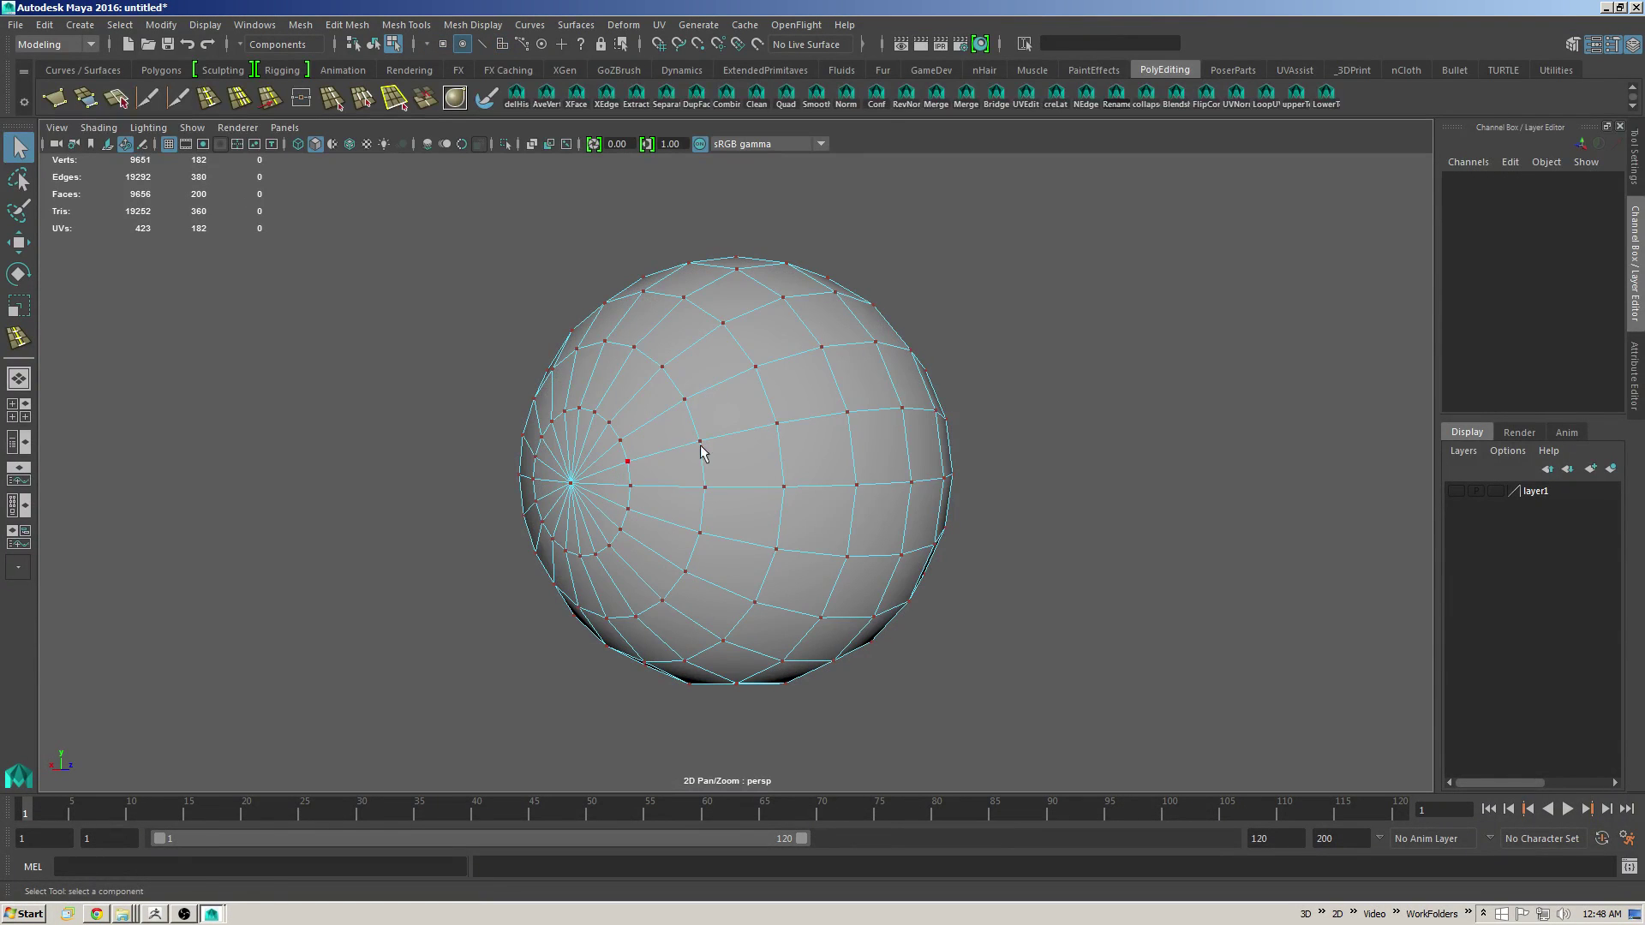
{"action": "left_click_drag", "start_coordinate": [701, 448], "coordinate": [720, 452], "text": "alt"}
{"action": "left_click", "coordinate": [589, 491]}
{"action": "left_click_drag", "start_coordinate": [596, 502], "coordinate": [610, 561], "text": "alt"}
{"action": "key", "text": "4"}
{"action": "mouse_move", "coordinate": [617, 495]}
{"action": "left_mouse_down", "text": "alt"}
{"action": "mouse_move", "coordinate": [664, 495]}
{"action": "mouse_move", "coordinate": [654, 523]}
{"action": "left_mouse_up", "text": "alt"}
{"action": "key", "text": "space"}
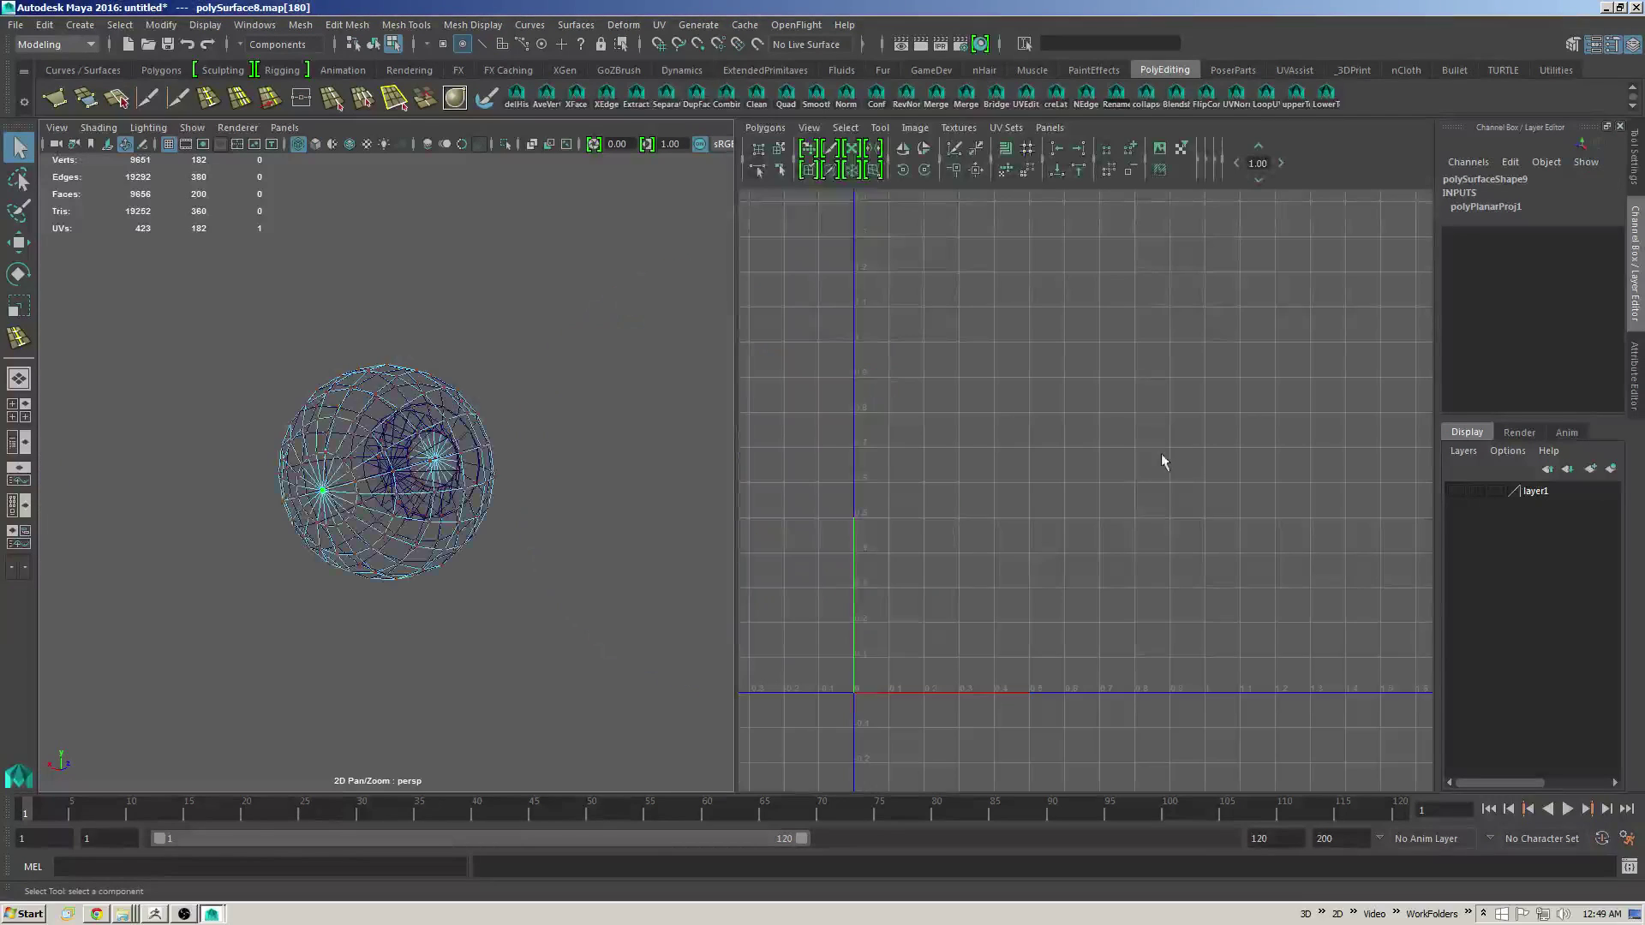
{"action": "key", "text": "a"}
{"action": "middle_click_drag", "start_coordinate": [1221, 459], "coordinate": [1164, 456], "text": "alt"}
{"action": "right_click_drag", "start_coordinate": [1164, 455], "coordinate": [1204, 502], "text": "alt"}
{"action": "left_click", "coordinate": [976, 154]}
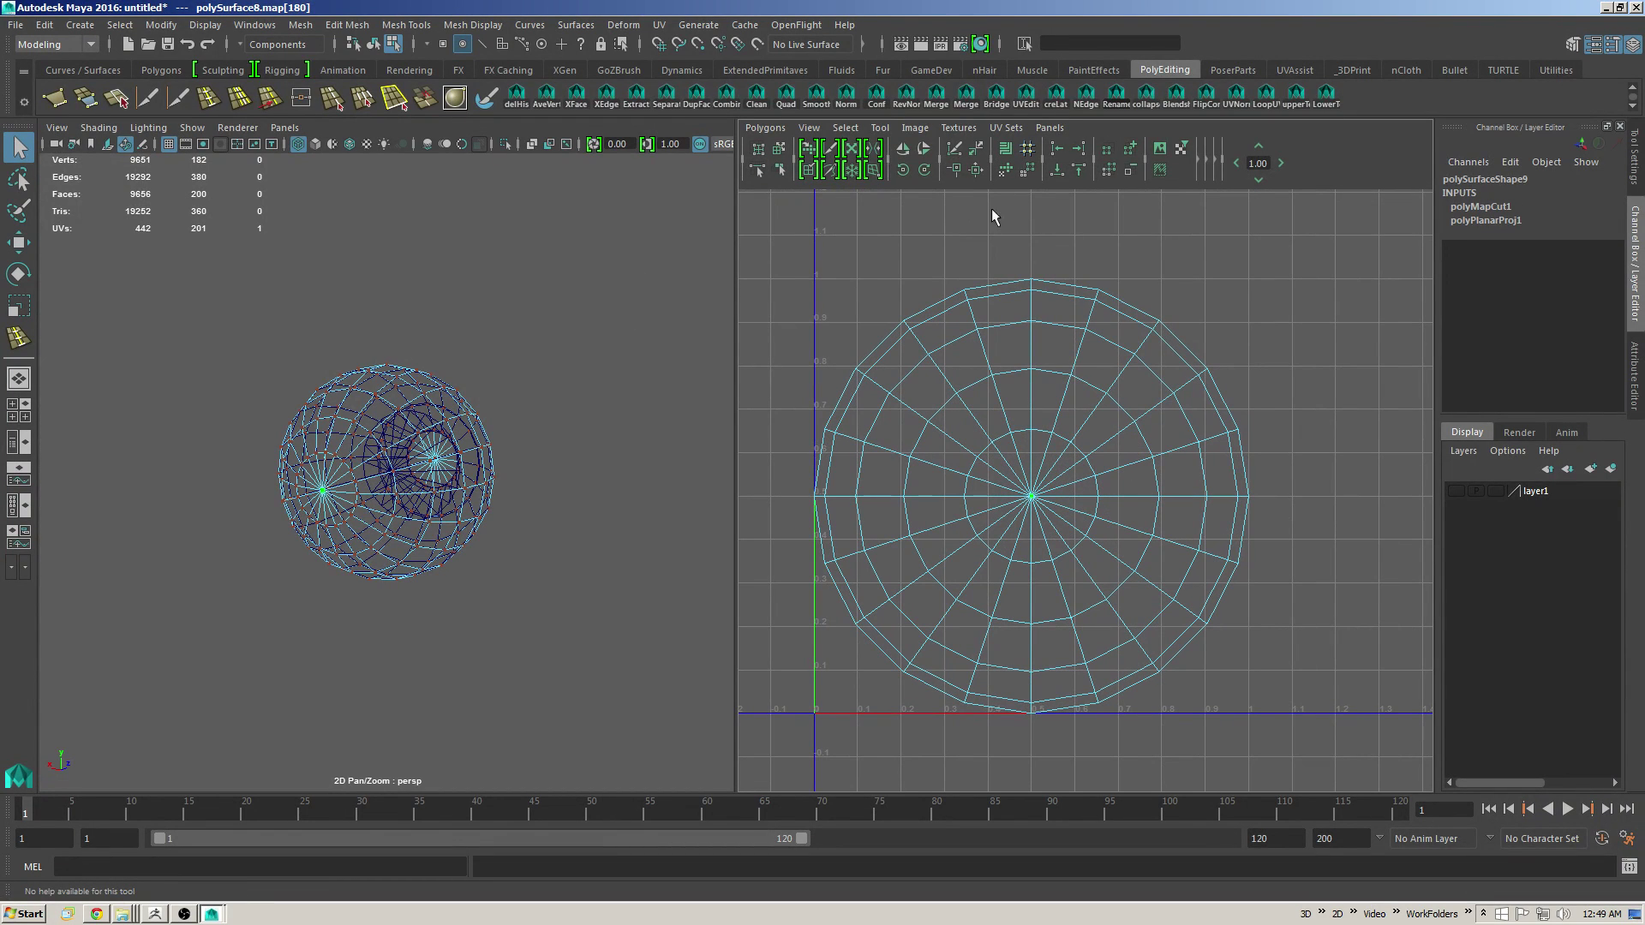
Step: Select the split UVs at the shell layout's centre and untangle them outward from the pole
{"action": "left_click_drag", "start_coordinate": [1021, 523], "coordinate": [1020, 524]}
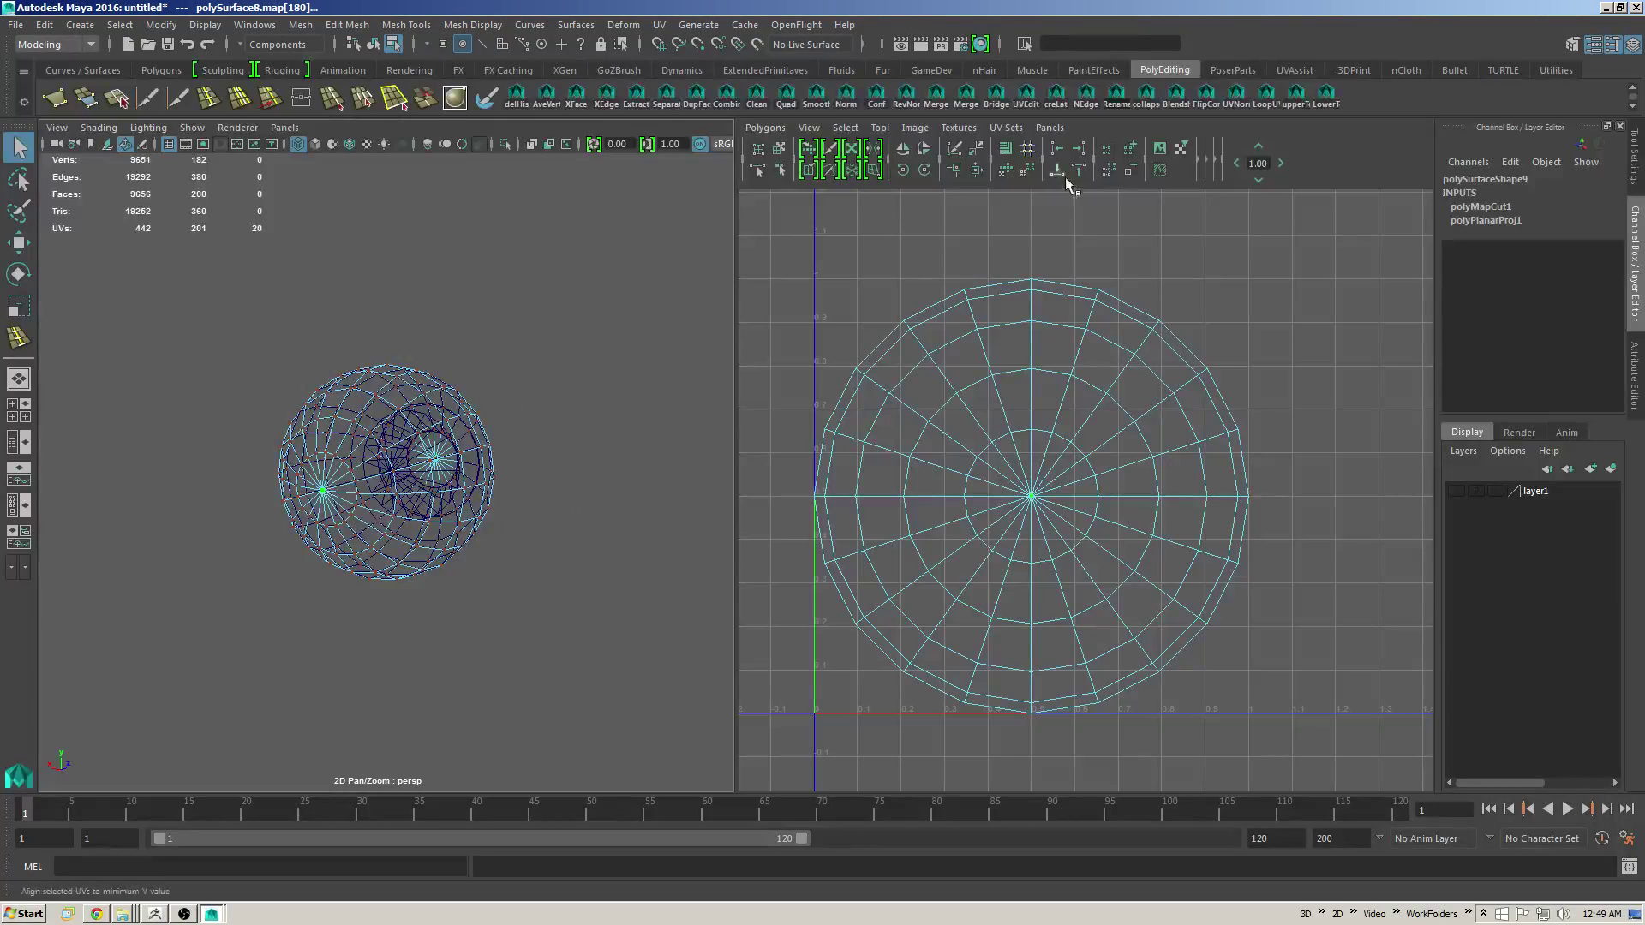
{"action": "left_click", "coordinate": [1007, 171]}
{"action": "middle_click_drag", "start_coordinate": [1011, 343], "coordinate": [998, 320], "text": "alt"}
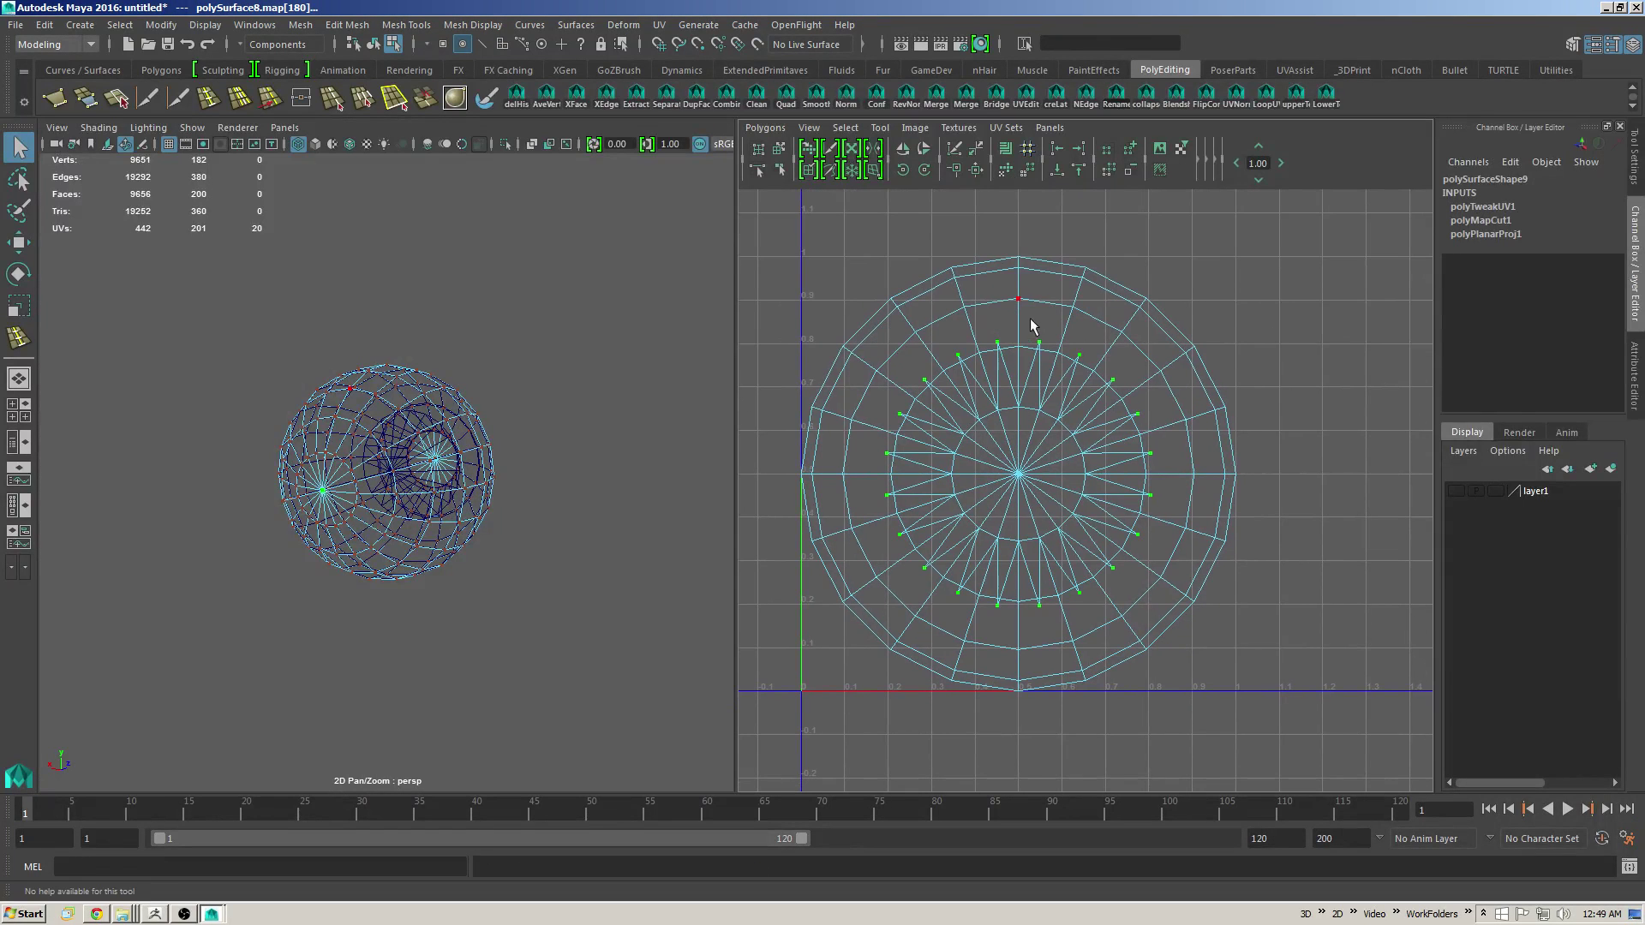
{"action": "left_click", "coordinate": [1026, 172]}
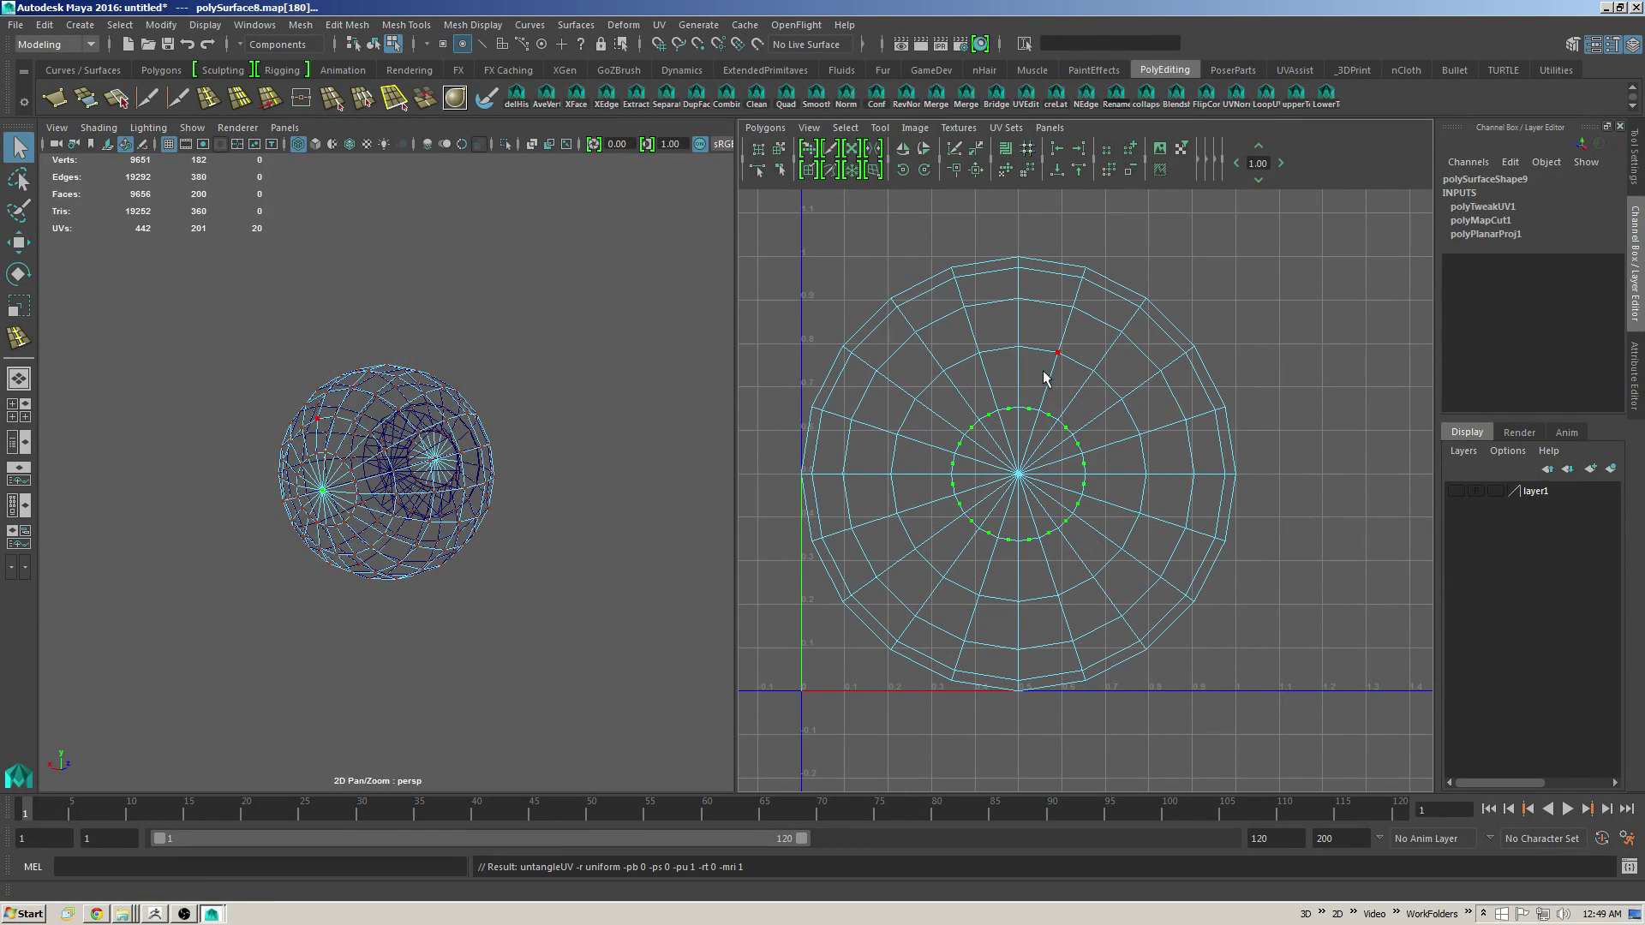
Step: Scale the shell's rear UVs outward ring by ring, growing the selection between scalings
{"action": "key", "text": "r"}
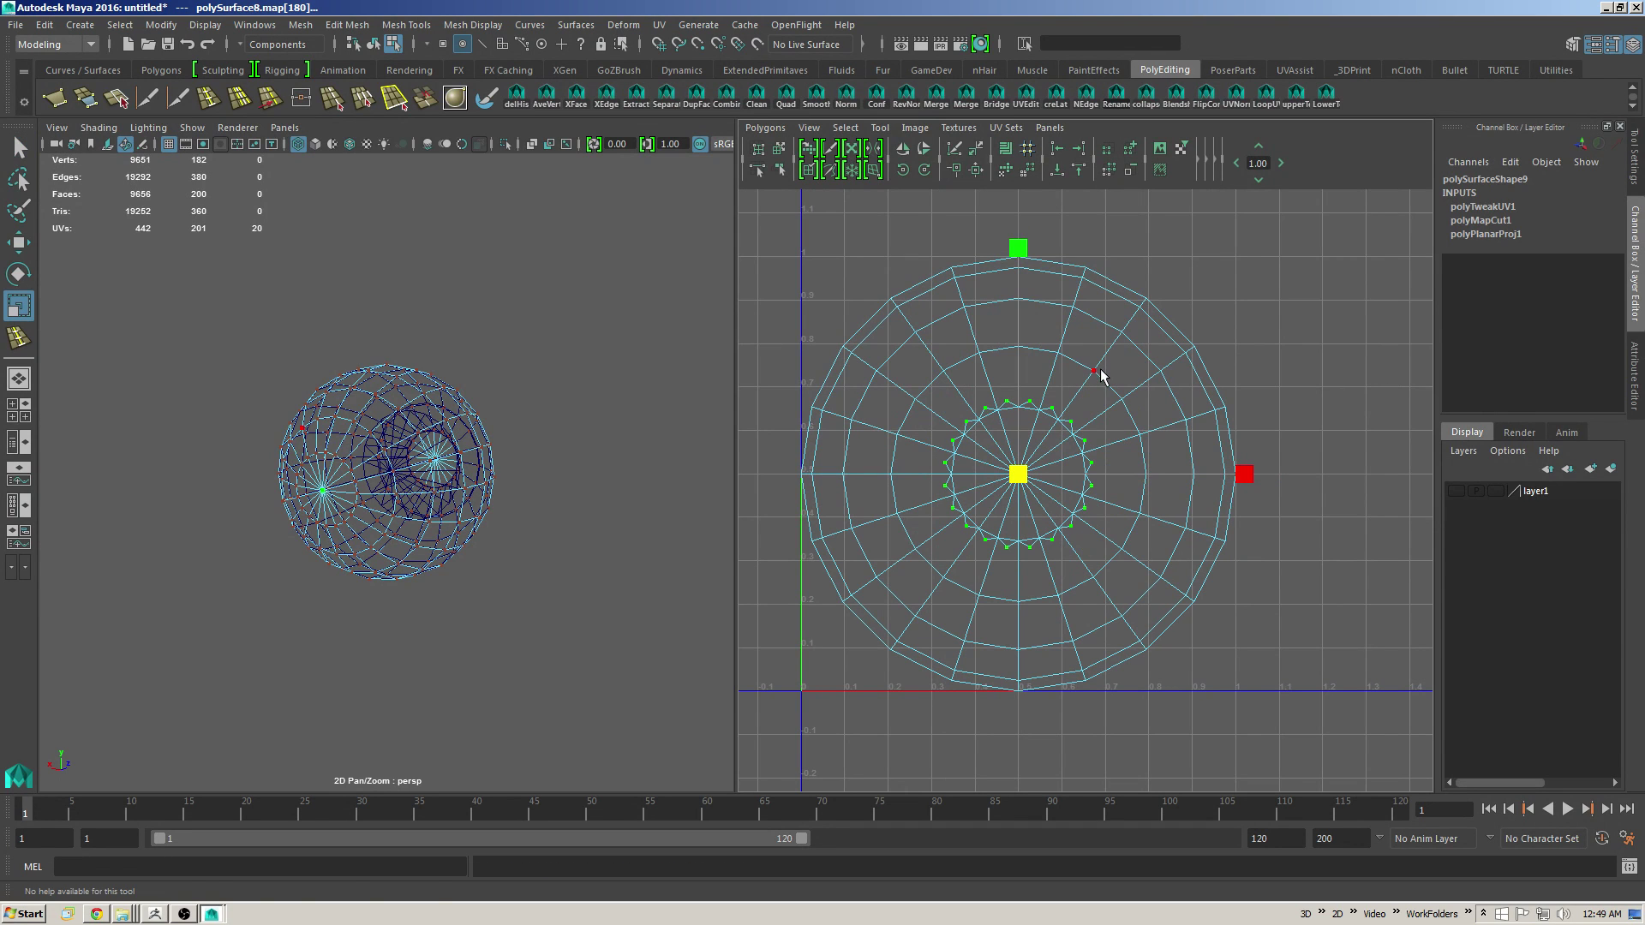
{"action": "key", "text": "shift+period"}
{"action": "middle_click_drag", "start_coordinate": [1110, 374], "coordinate": [1179, 327]}
{"action": "key", "text": "shift+period"}
{"action": "middle_click_drag", "start_coordinate": [1104, 377], "coordinate": [1139, 342]}
{"action": "key", "text": "shift+period"}
{"action": "key", "text": "shift+period"}
Step: Select the shell's whole UV layout, scale it down and move it toward the lower-right part of the UV space
{"action": "left_click_drag", "start_coordinate": [506, 415], "coordinate": [370, 388], "text": "alt"}
{"action": "right_click_drag", "start_coordinate": [1217, 403], "coordinate": [1113, 382], "text": "alt"}
{"action": "left_click_drag", "start_coordinate": [1306, 232], "coordinate": [740, 789]}
{"action": "middle_click_drag", "start_coordinate": [1312, 343], "coordinate": [1152, 367]}
{"action": "key", "text": "w"}
{"action": "middle_click_drag", "start_coordinate": [1058, 497], "coordinate": [1099, 551]}
Step: Compare the eyeball and shell UVs together and adjust the shell's UV island so it sits clear of the eyeball's island
{"action": "key", "text": "F8"}
{"action": "left_click_drag", "start_coordinate": [553, 420], "coordinate": [457, 499]}
{"action": "left_click_drag", "start_coordinate": [569, 467], "coordinate": [528, 456], "text": "alt"}
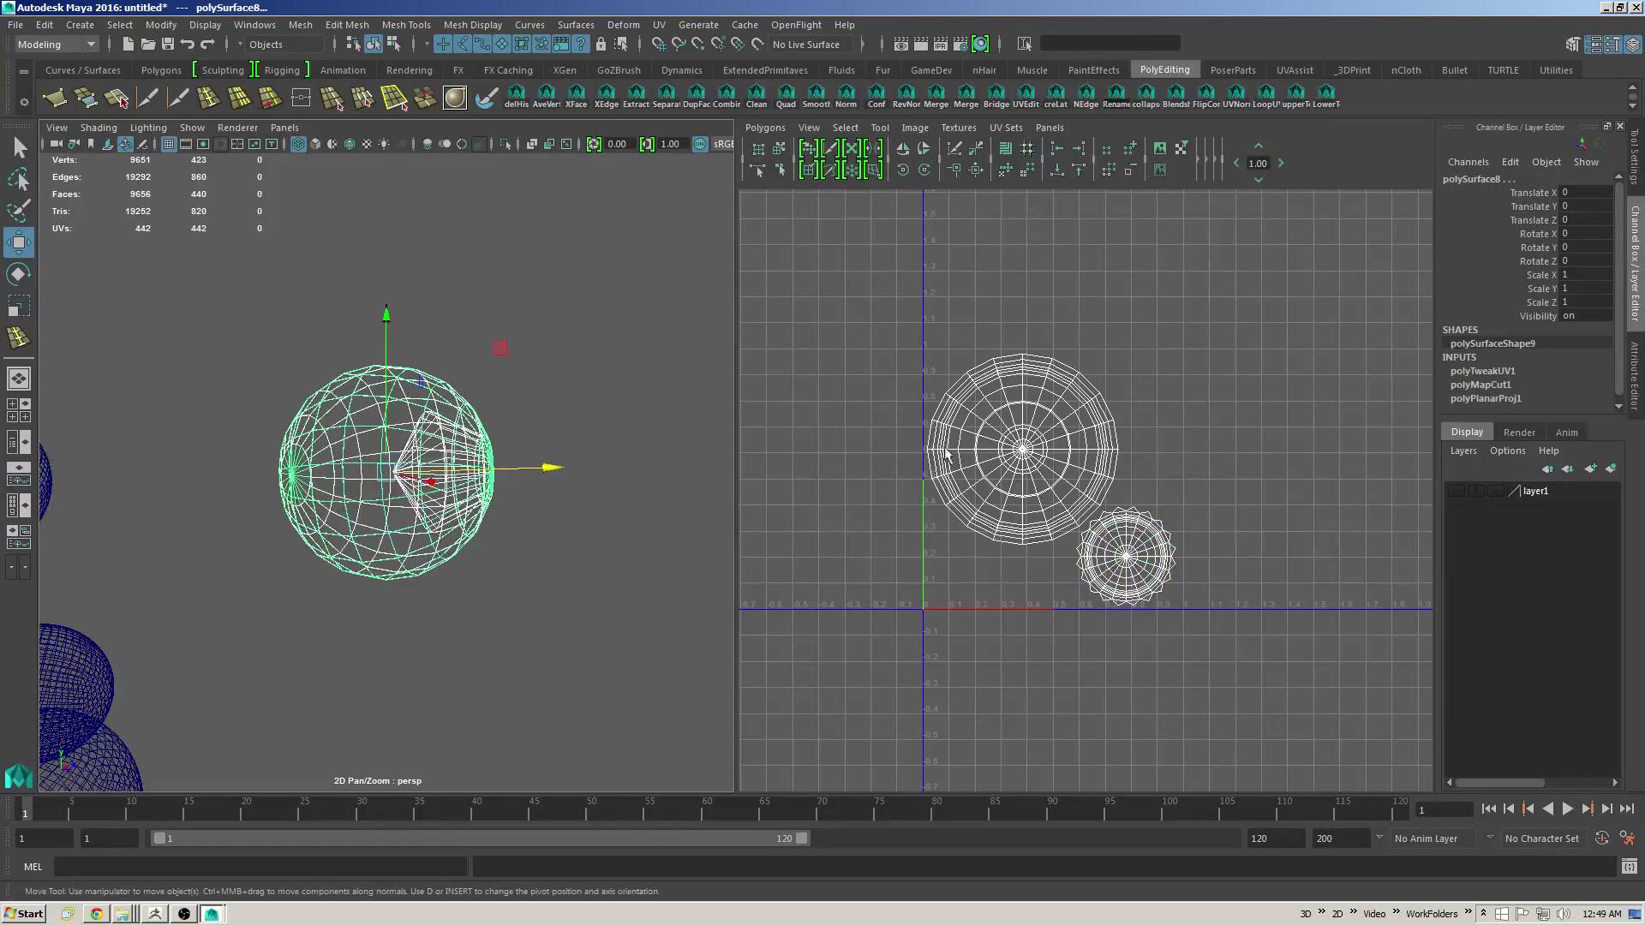
{"action": "right_click_drag", "start_coordinate": [1094, 557], "coordinate": [1233, 558], "text": "alt"}
{"action": "key", "text": "F8"}
{"action": "left_click_drag", "start_coordinate": [1230, 560], "coordinate": [1156, 610]}
{"action": "right_click_drag", "start_coordinate": [1167, 603], "coordinate": [1164, 589], "text": "ctrl"}
{"action": "left_click_drag", "start_coordinate": [1146, 581], "coordinate": [1149, 577]}
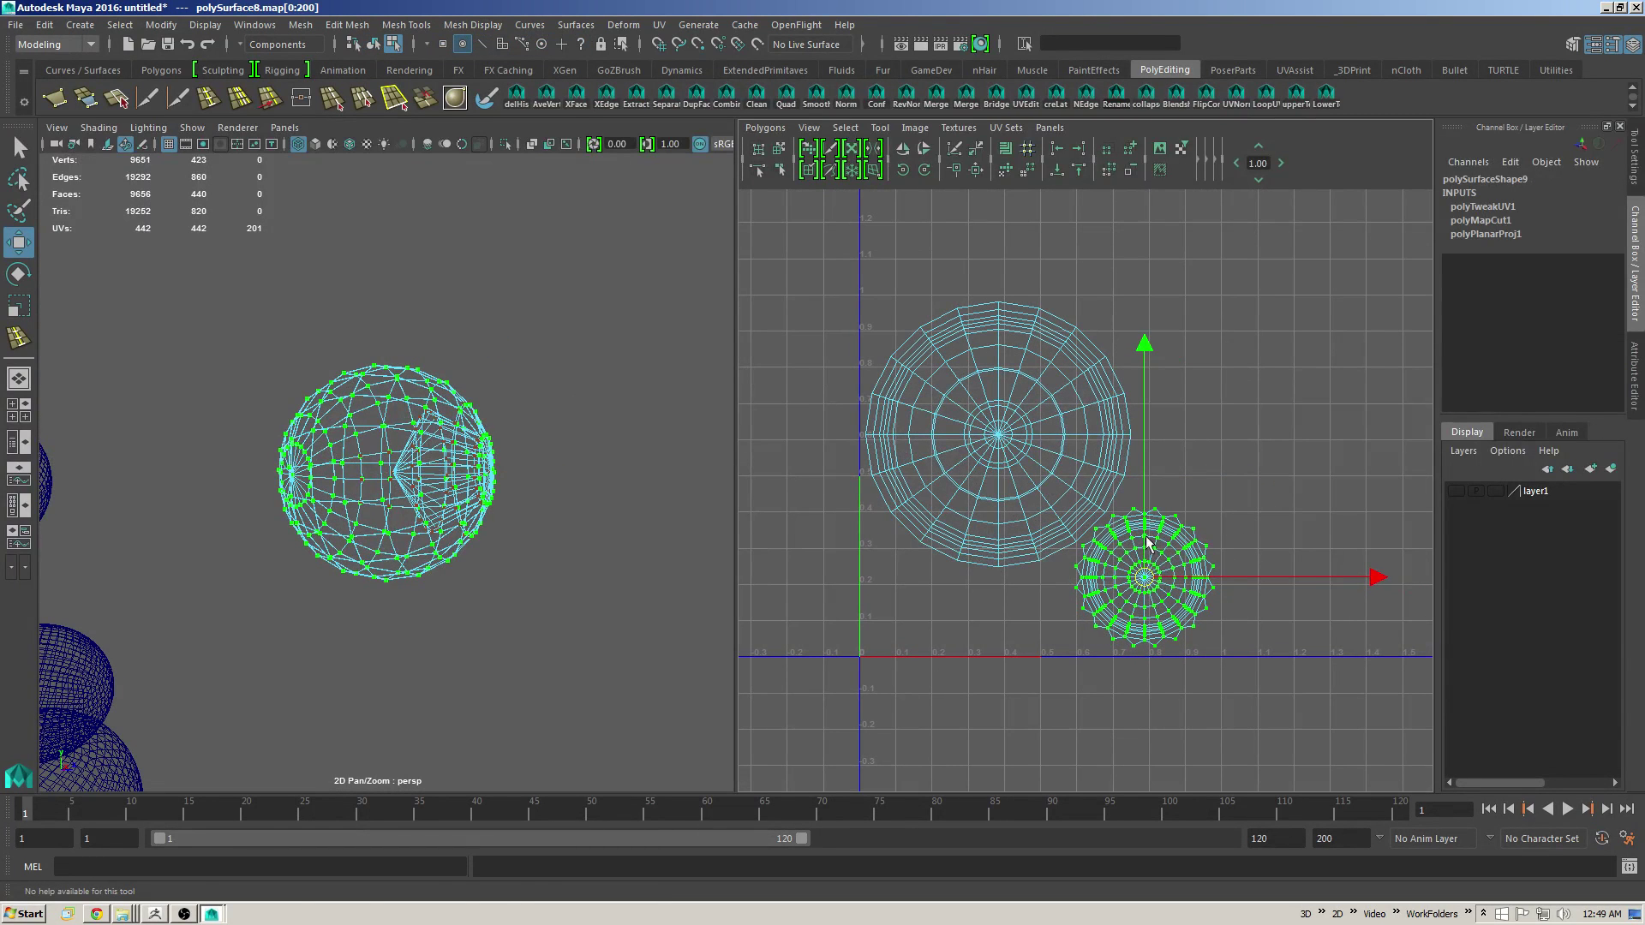
Step: Return to object selection in shaded display and select only the outer shell
{"action": "key", "text": "F8"}
{"action": "key", "text": "5"}
{"action": "left_click_drag", "start_coordinate": [585, 431], "coordinate": [547, 429], "text": "alt"}
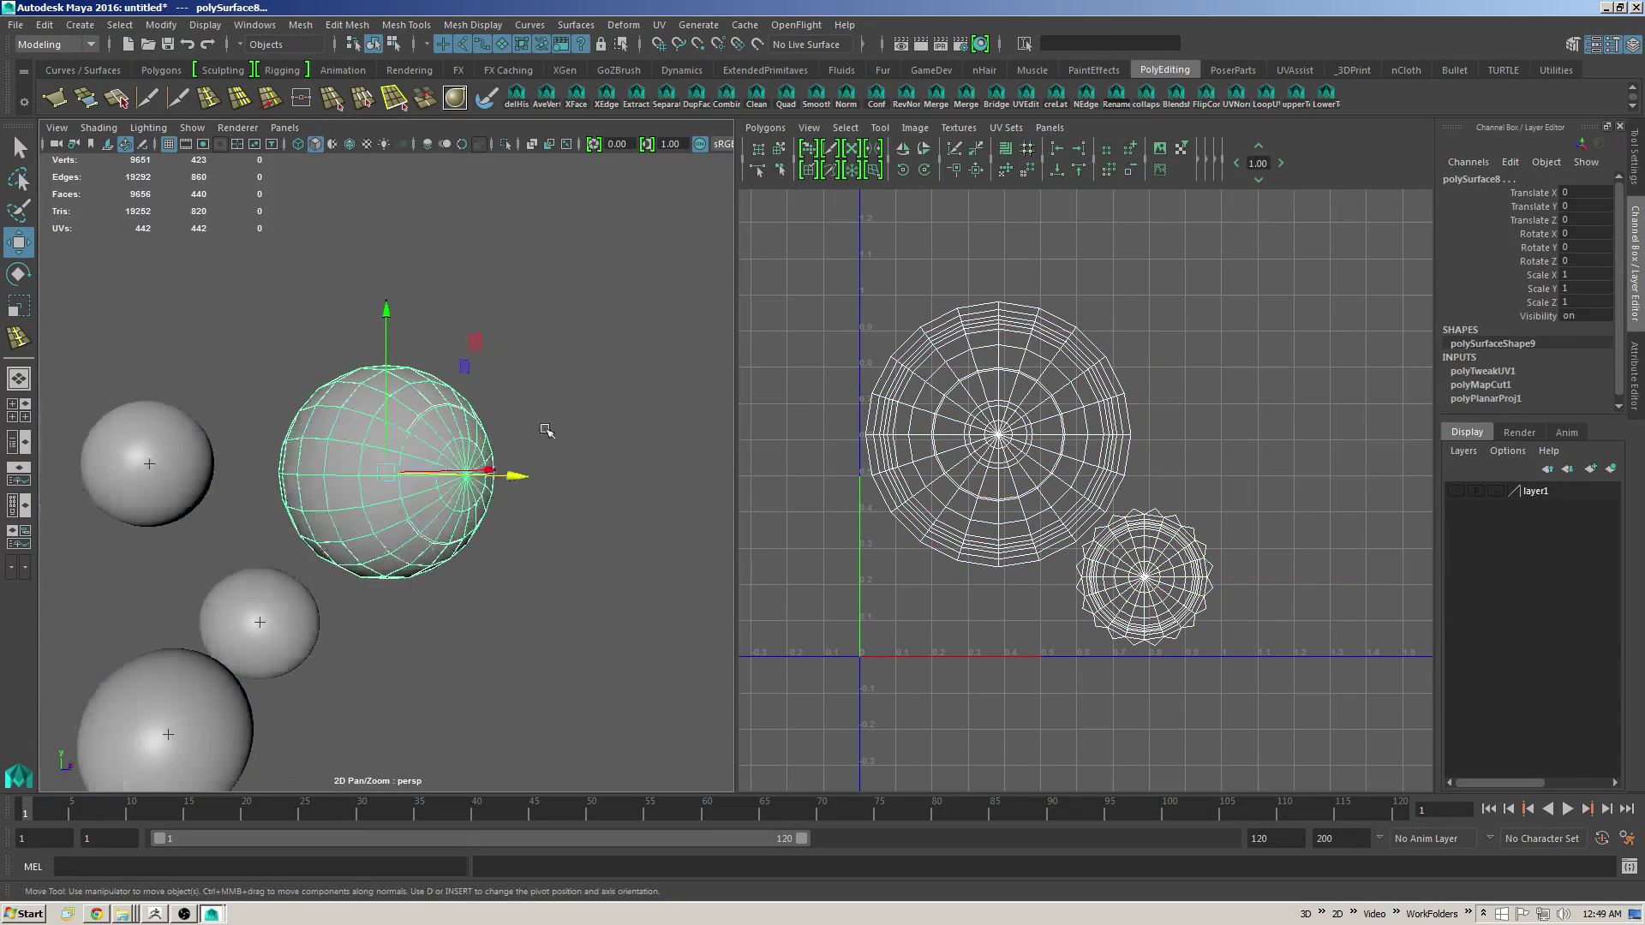
{"action": "key", "text": "q"}
{"action": "left_click", "coordinate": [528, 447]}
{"action": "left_click", "coordinate": [469, 484]}
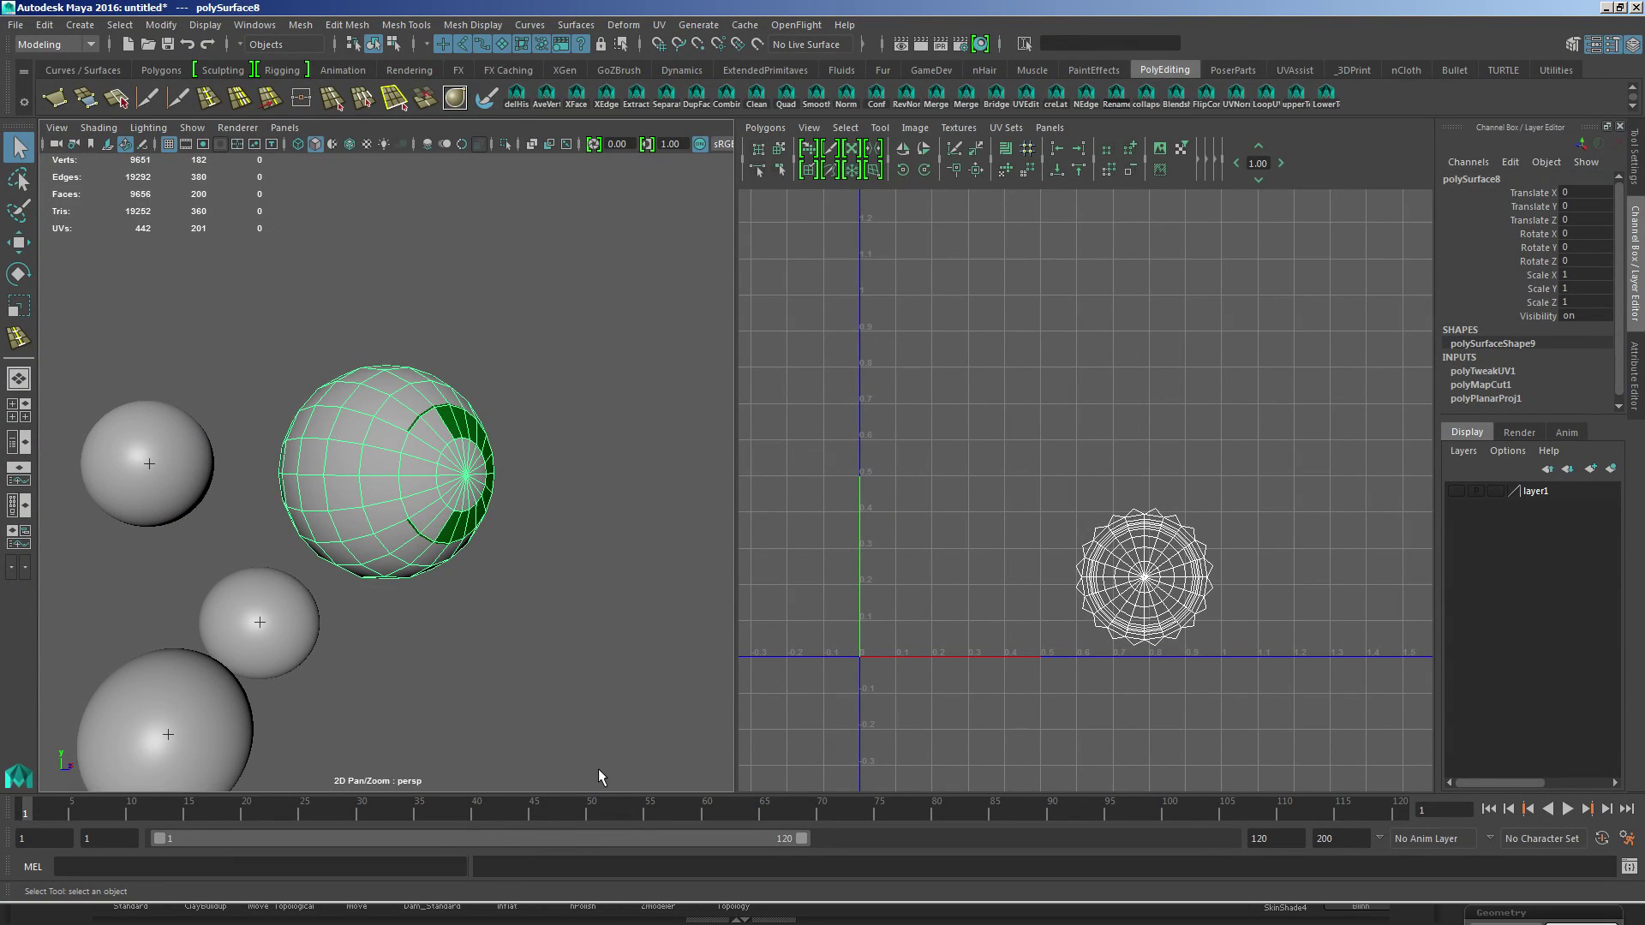
Step: Delete the outer shell's history and name its shading group and Blinn material Eyetrans
{"action": "key", "text": "ctrl+a"}
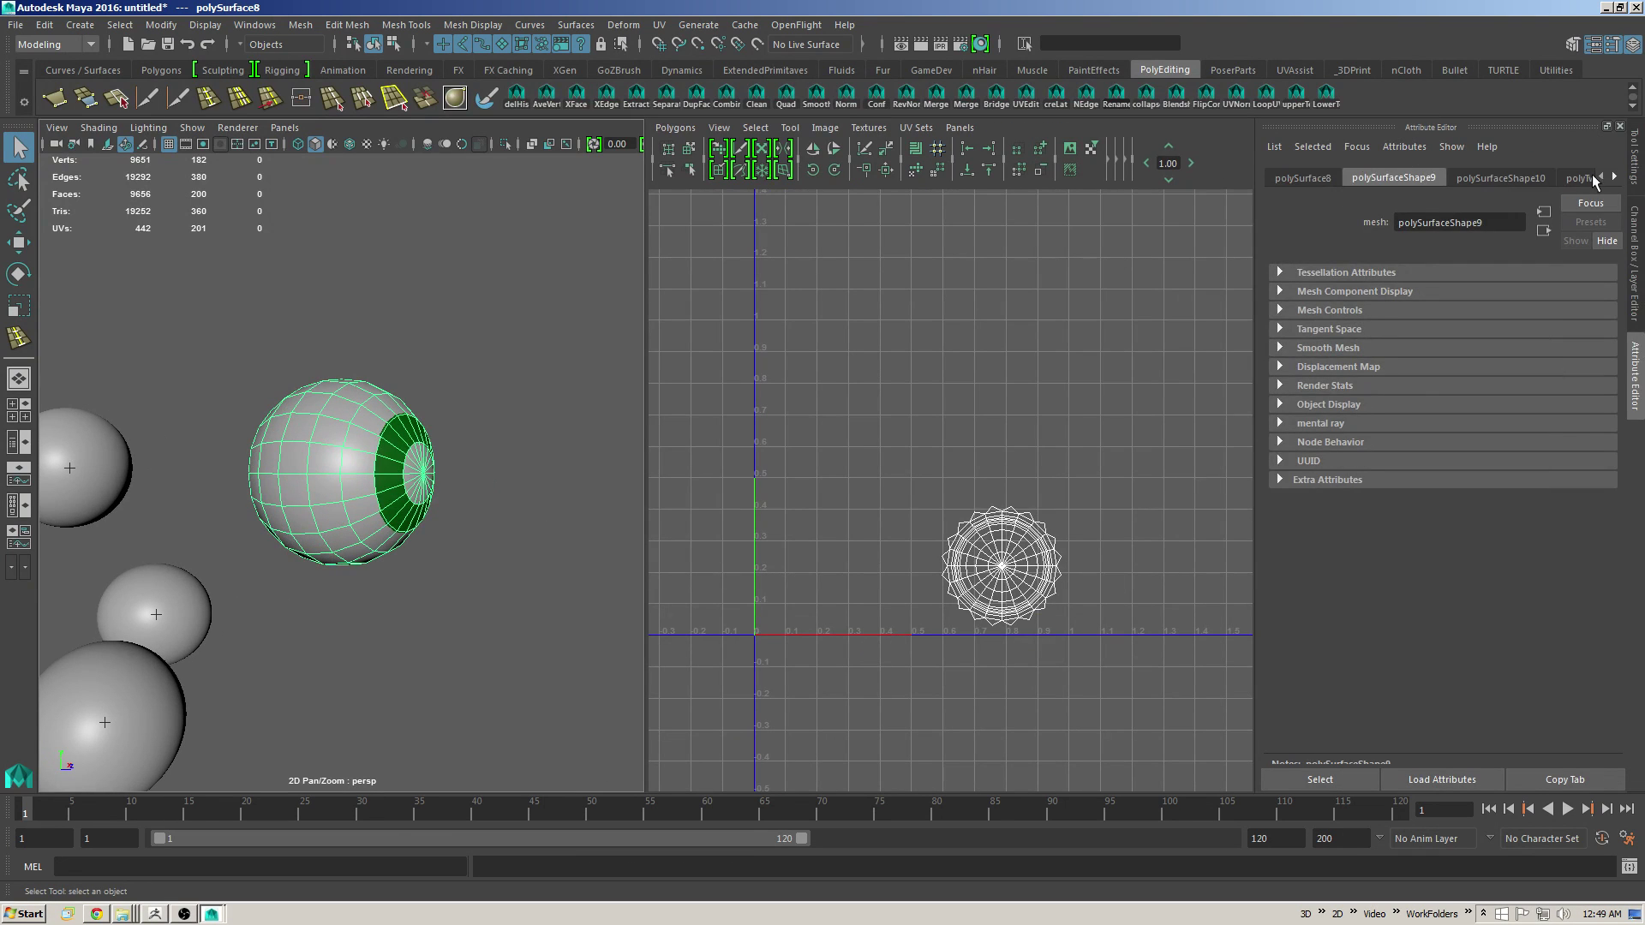
{"action": "left_click", "coordinate": [1587, 179]}
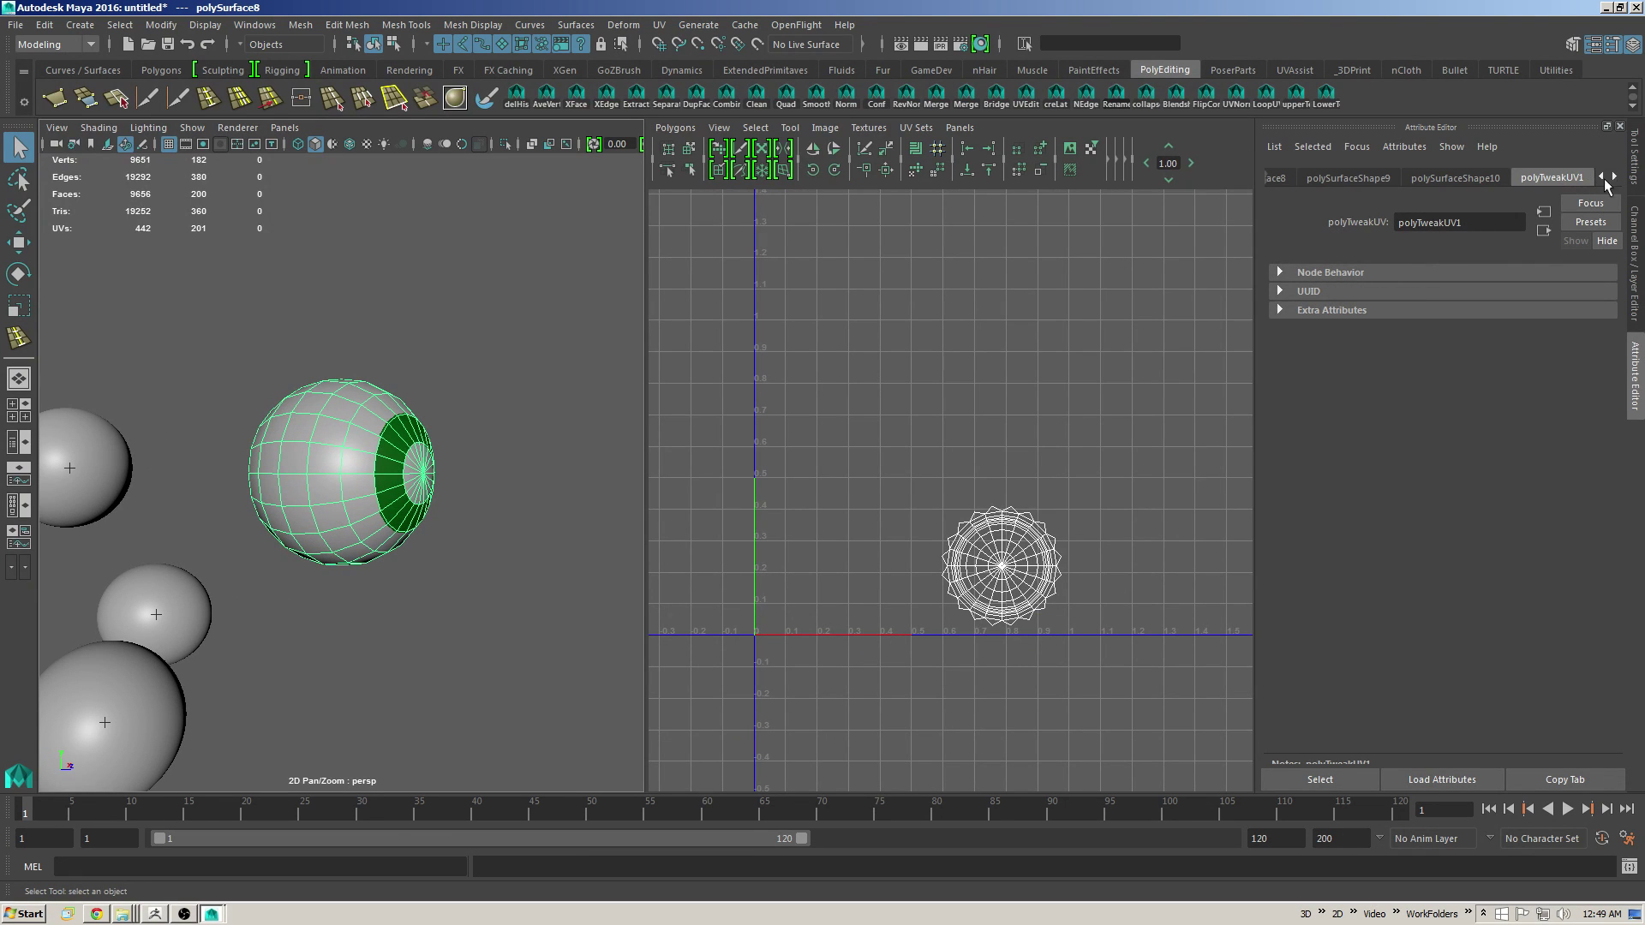
{"action": "left_click", "coordinate": [517, 96]}
{"action": "left_click", "coordinate": [1471, 179]}
{"action": "left_click", "coordinate": [1543, 230]}
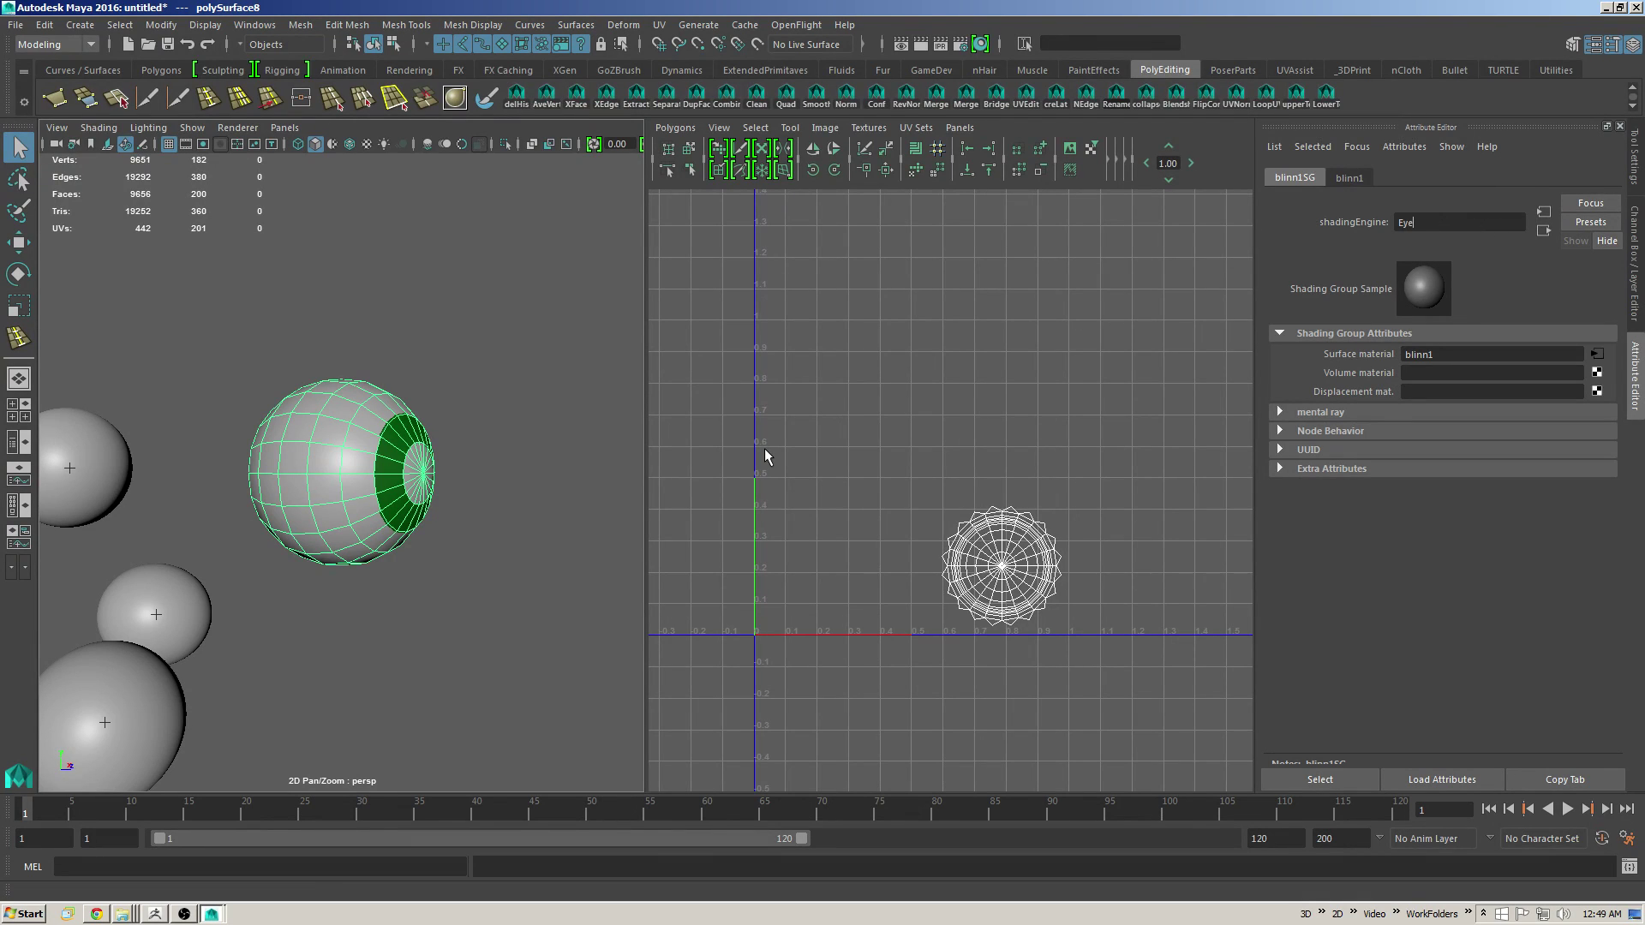
{"action": "type", "text": "Eyetrans"}
{"action": "key", "text": "Return"}
{"action": "left_click", "coordinate": [1344, 179]}
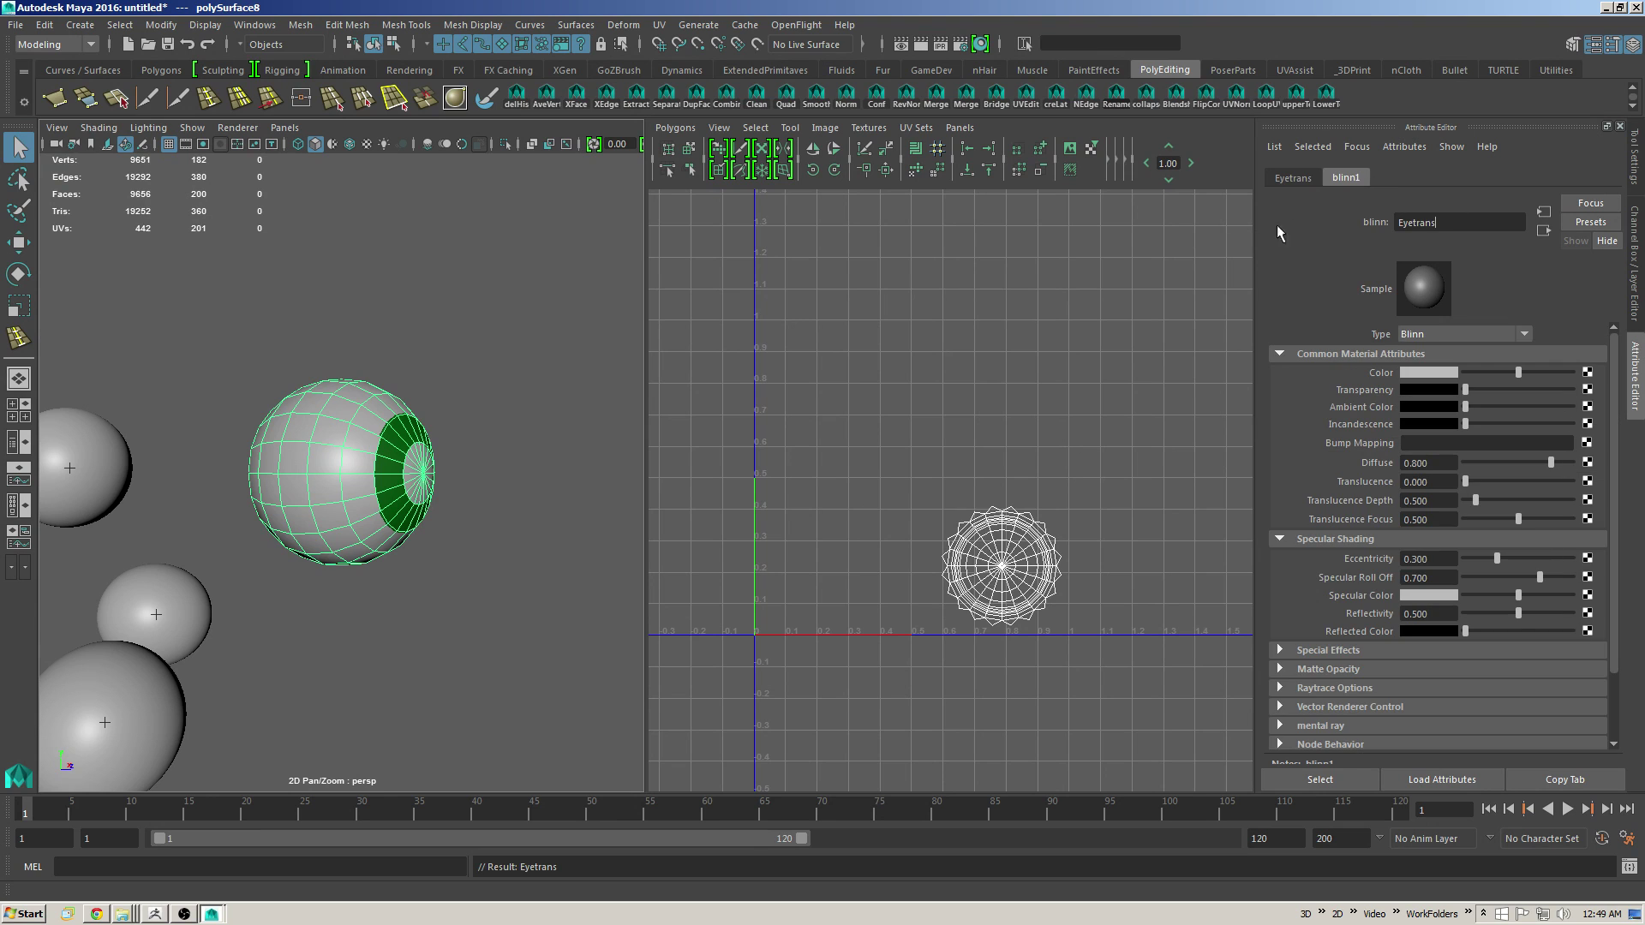
Step: Raise the shell material's transparency to about halfway and view the iris through the shell
{"action": "left_click_drag", "start_coordinate": [441, 445], "coordinate": [514, 441], "text": "alt"}
{"action": "scroll", "coordinate": [514, 441], "scroll_direction": "down", "scroll_amount": 3}
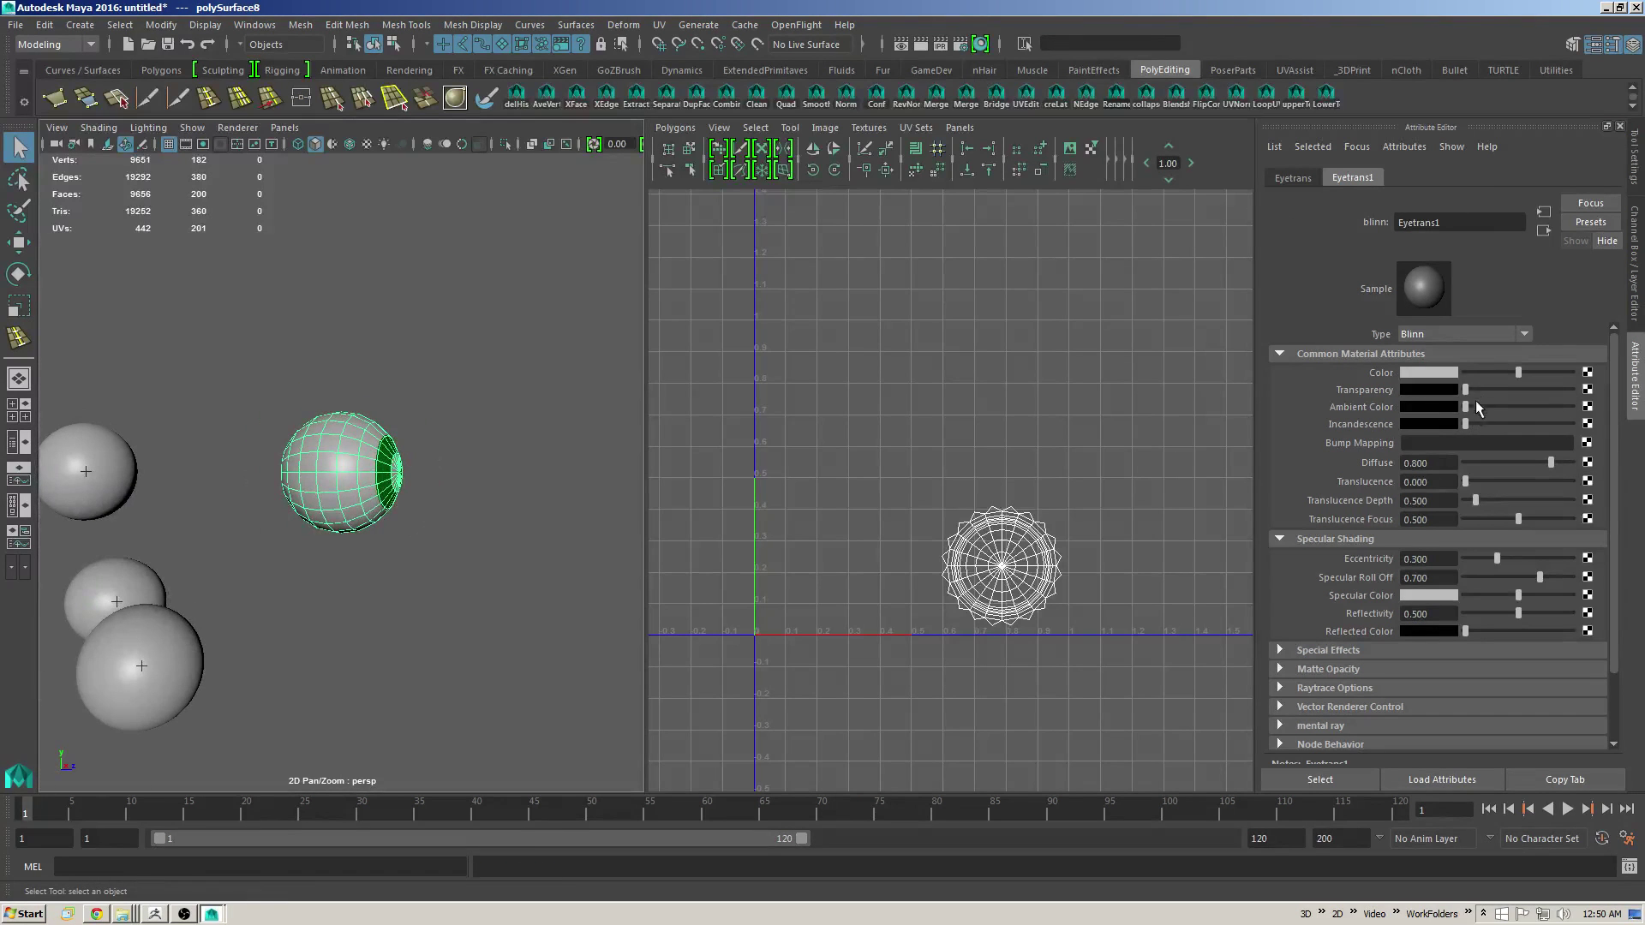
{"action": "left_click_drag", "start_coordinate": [1470, 389], "coordinate": [1516, 389]}
{"action": "scroll", "coordinate": [505, 488], "scroll_direction": "up", "scroll_amount": 5}
{"action": "left_click_drag", "start_coordinate": [567, 488], "coordinate": [503, 490], "text": "alt"}
{"action": "left_click", "coordinate": [569, 487]}
{"action": "left_click_drag", "start_coordinate": [496, 449], "coordinate": [618, 462], "text": "alt"}
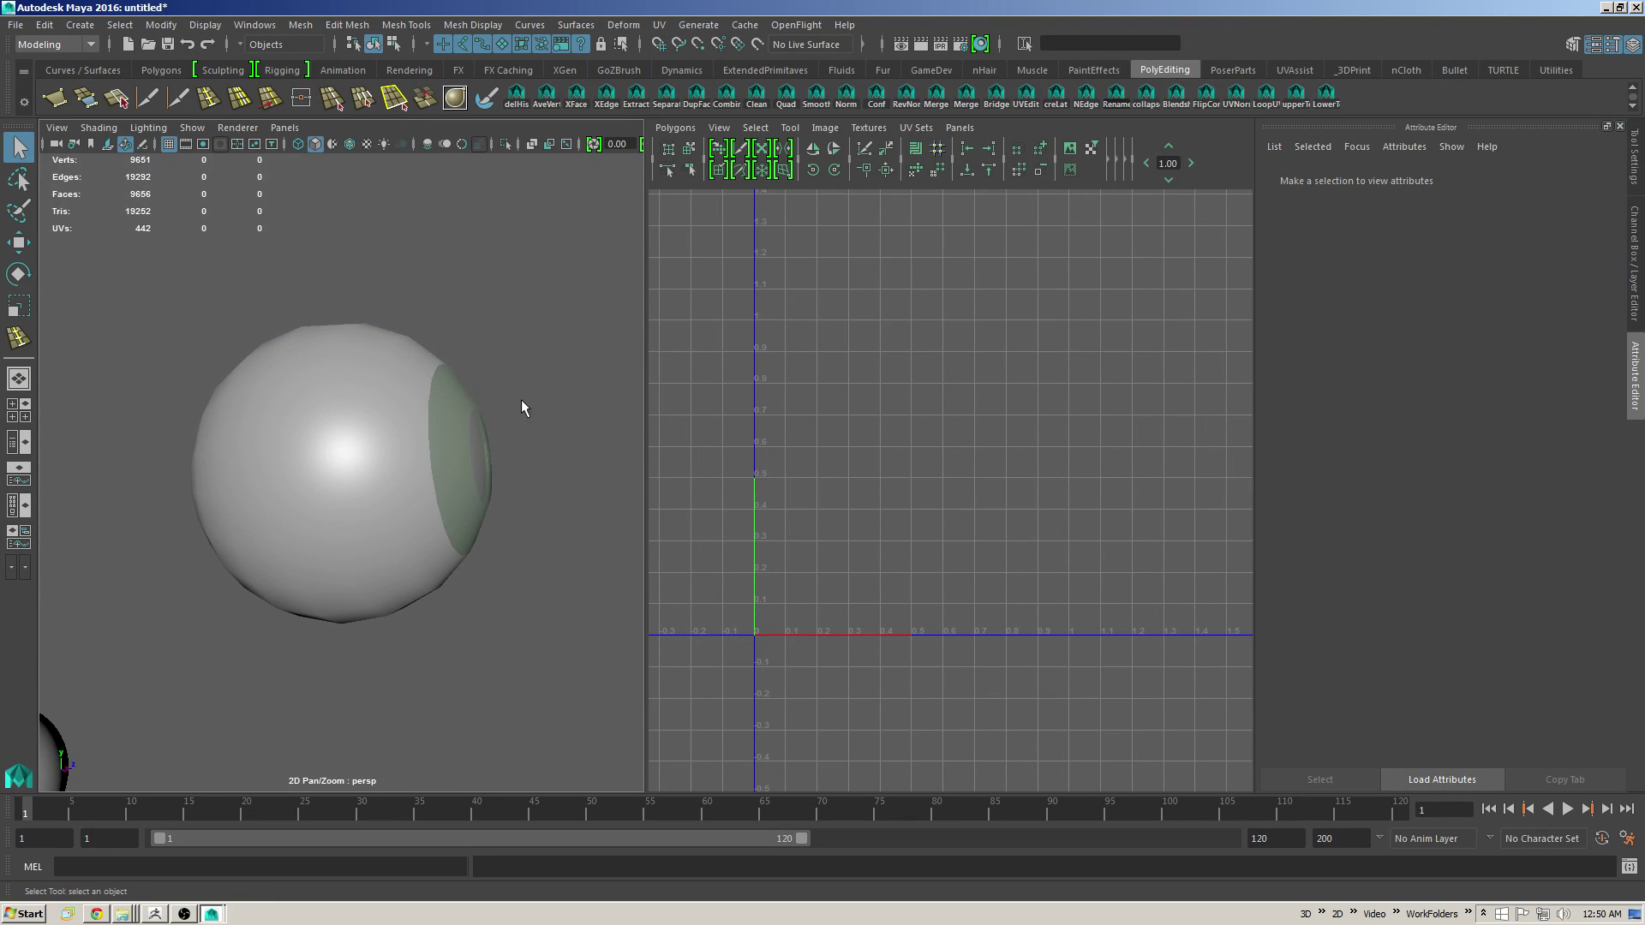
Step: Combine the eyeball and its outer shell into one mesh and center the mesh's pivot
{"action": "left_click", "coordinate": [468, 443]}
{"action": "left_click_drag", "start_coordinate": [518, 481], "coordinate": [528, 485], "text": "alt"}
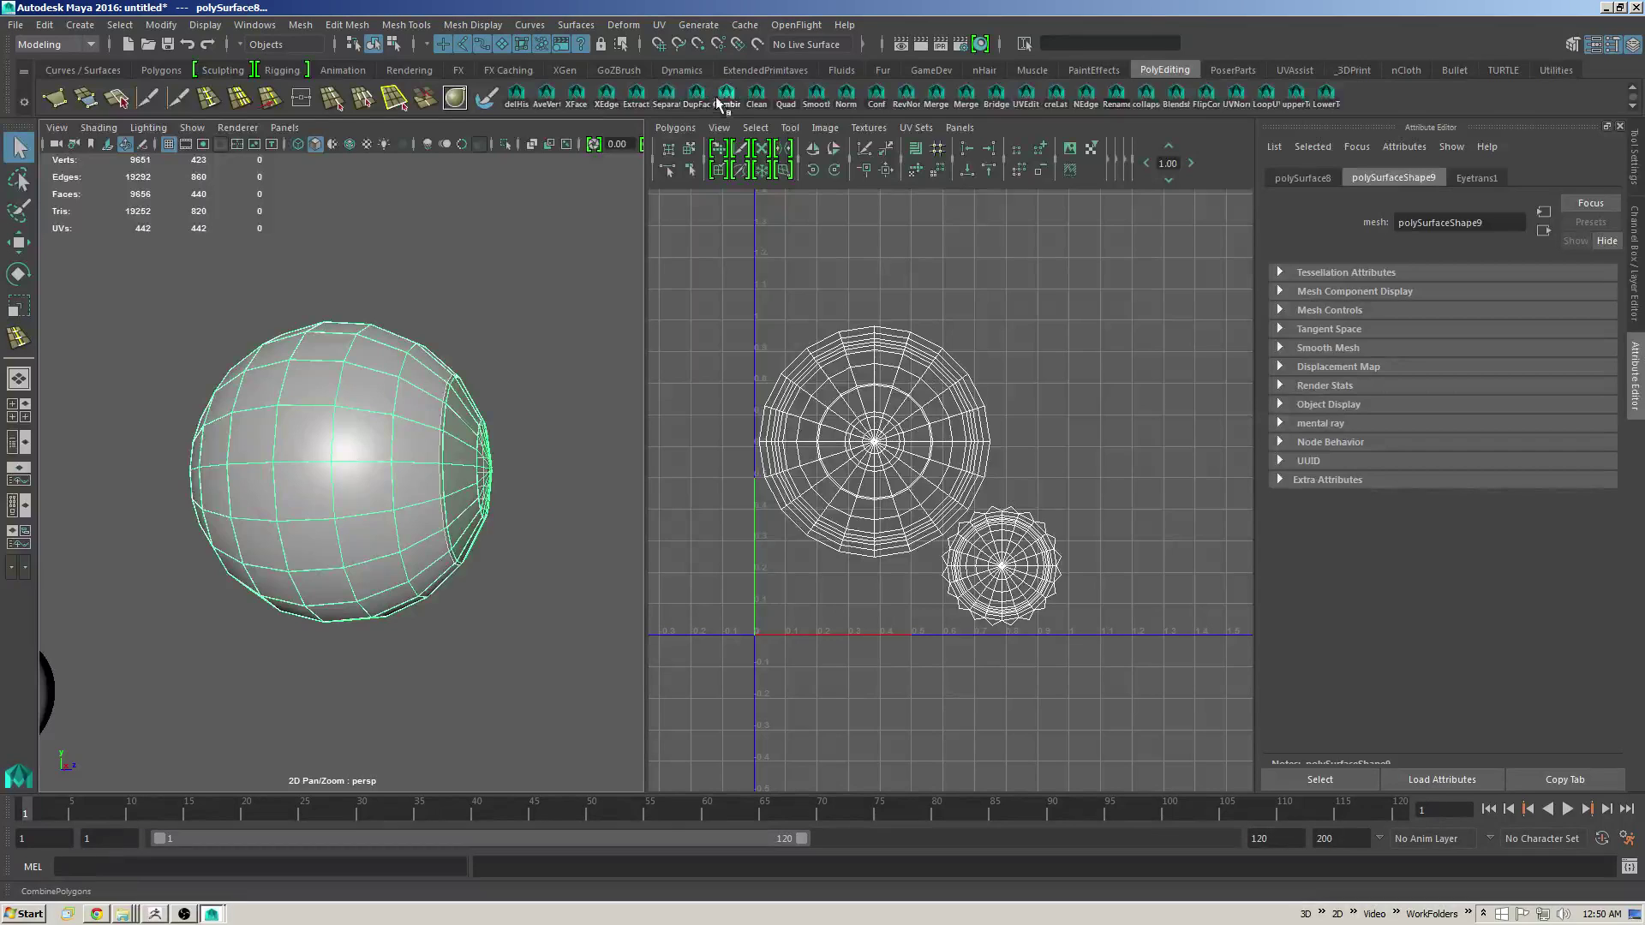
{"action": "left_click", "coordinate": [720, 103]}
{"action": "left_click_drag", "start_coordinate": [533, 298], "coordinate": [577, 237], "text": "alt"}
{"action": "left_click", "coordinate": [160, 25]}
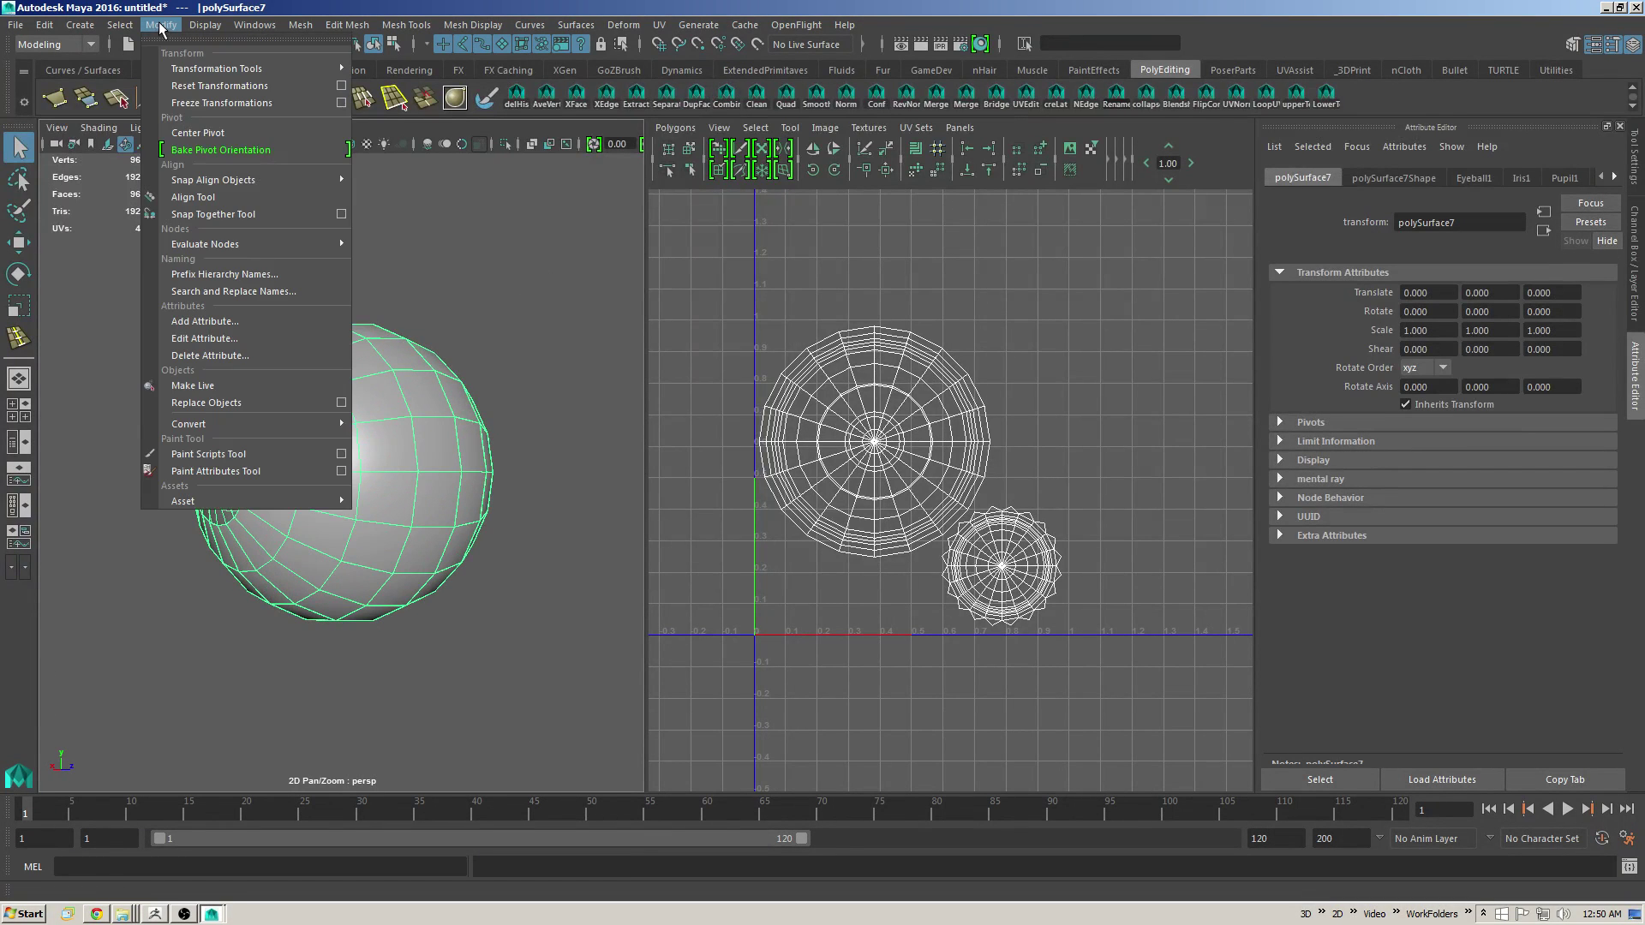
{"action": "left_click", "coordinate": [209, 135]}
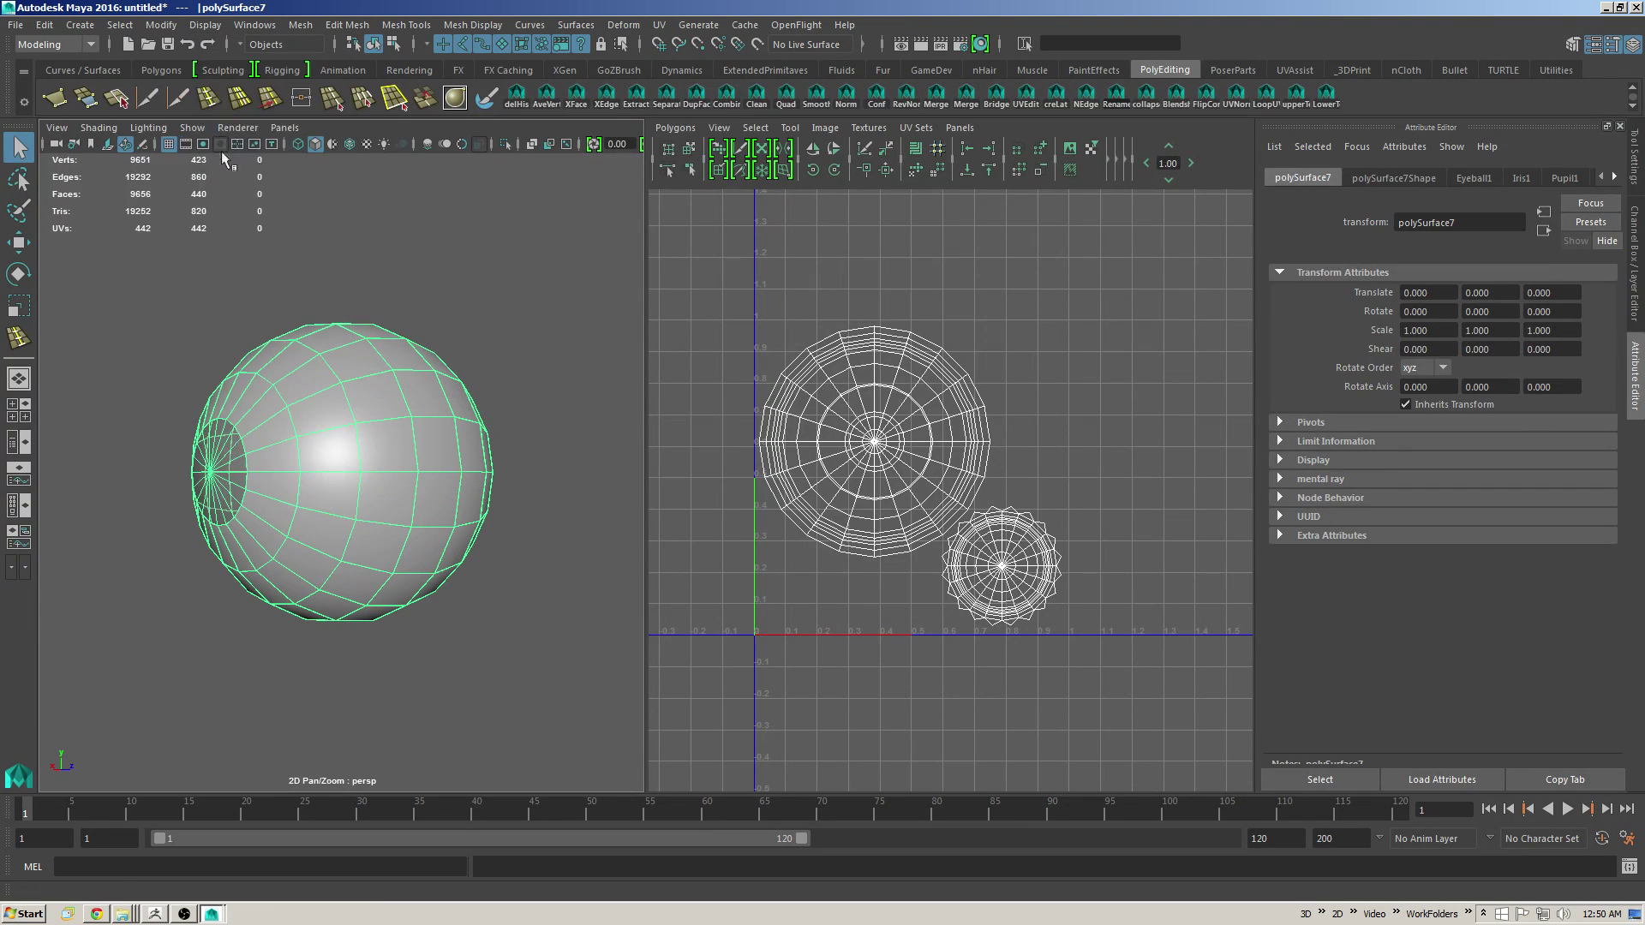
Step: Examine the combined eyeball from several sides along with its UV layout, and bring back the Channel Box
{"action": "left_click_drag", "start_coordinate": [463, 322], "coordinate": [548, 336], "text": "alt"}
{"action": "key", "text": "w"}
{"action": "left_click_drag", "start_coordinate": [432, 476], "coordinate": [477, 499], "text": "alt"}
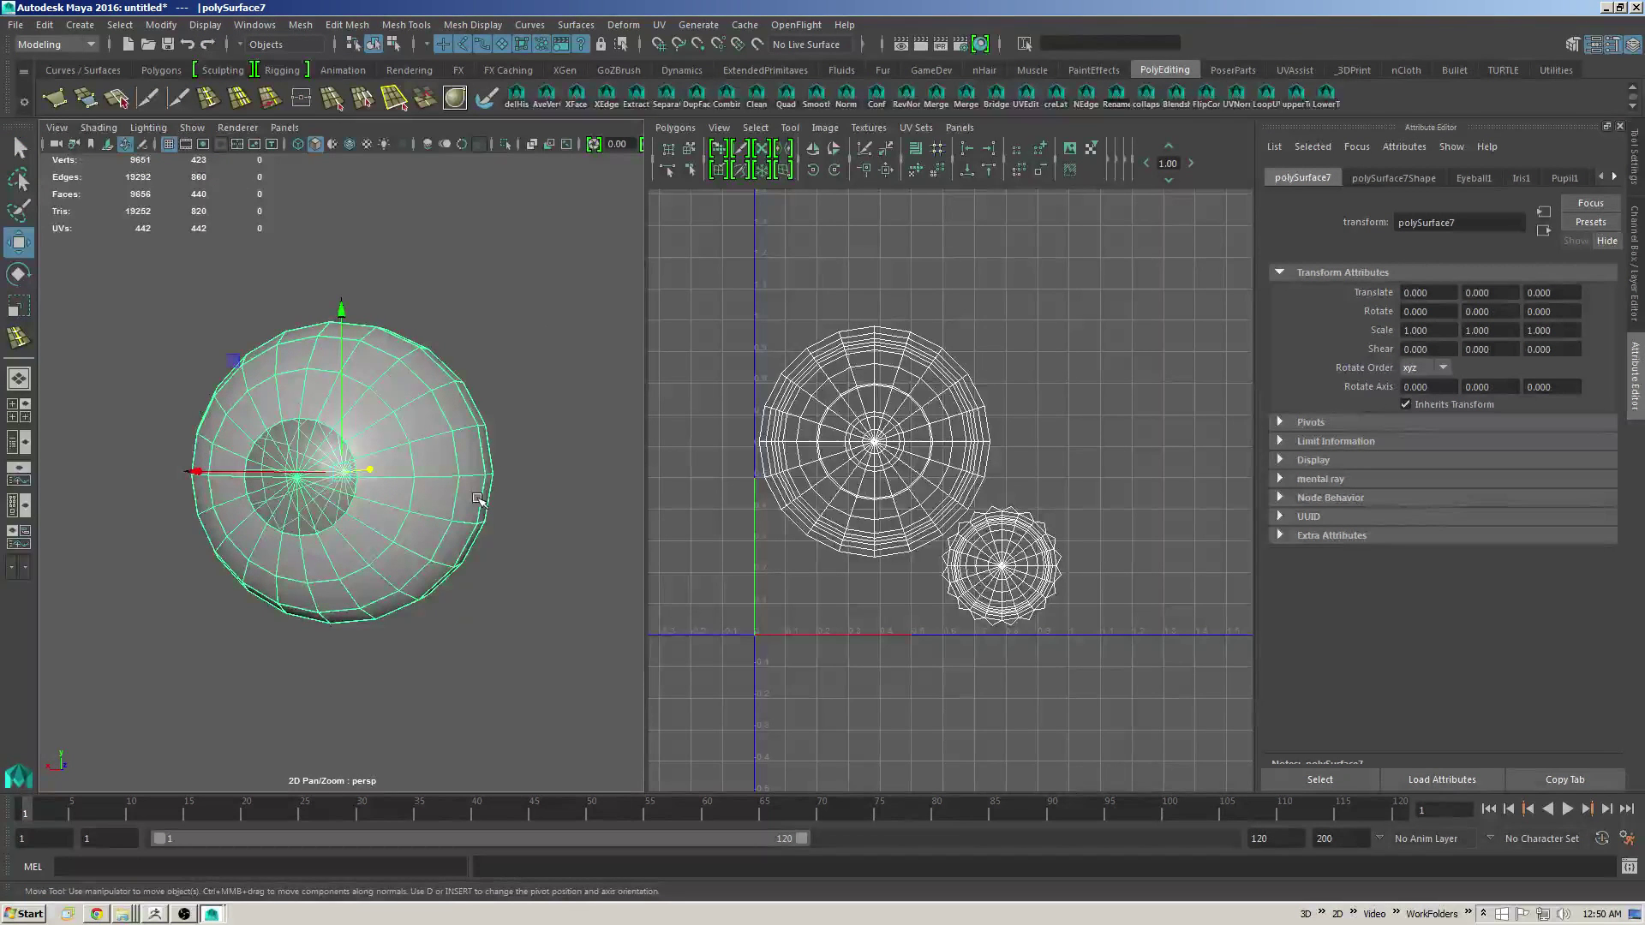
{"action": "middle_click_drag", "start_coordinate": [1102, 516], "coordinate": [1105, 529], "text": "alt"}
{"action": "right_click_drag", "start_coordinate": [1105, 529], "coordinate": [1117, 510], "text": "alt"}
{"action": "middle_click_drag", "start_coordinate": [1117, 511], "coordinate": [1110, 529], "text": "alt"}
{"action": "left_click", "coordinate": [1638, 263]}
{"action": "left_click_drag", "start_coordinate": [673, 378], "coordinate": [579, 366], "text": "alt"}
{"action": "left_click_drag", "start_coordinate": [651, 253], "coordinate": [559, 246], "text": "alt"}
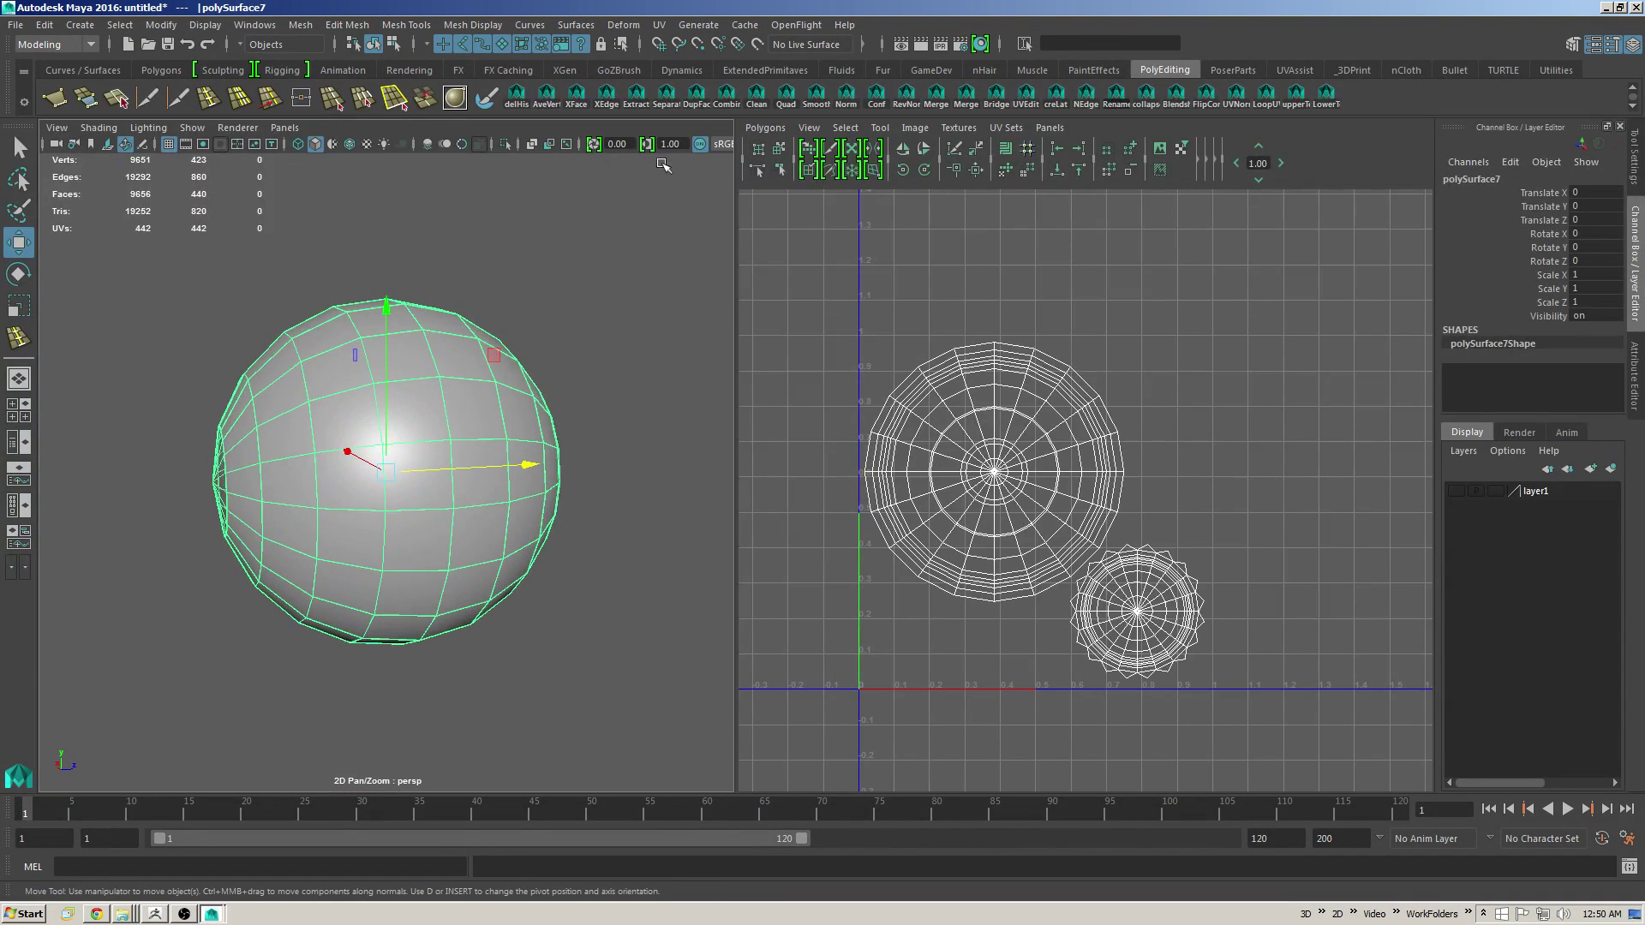
Step: Examine the placeholder spheres around the combined eyeball in a full-size perspective view
{"action": "key", "text": "space"}
{"action": "right_click_drag", "start_coordinate": [1093, 429], "coordinate": [992, 411], "text": "alt"}
{"action": "left_click_drag", "start_coordinate": [1086, 447], "coordinate": [818, 476], "text": "alt"}
{"action": "right_click_drag", "start_coordinate": [818, 476], "coordinate": [627, 425], "text": "alt"}
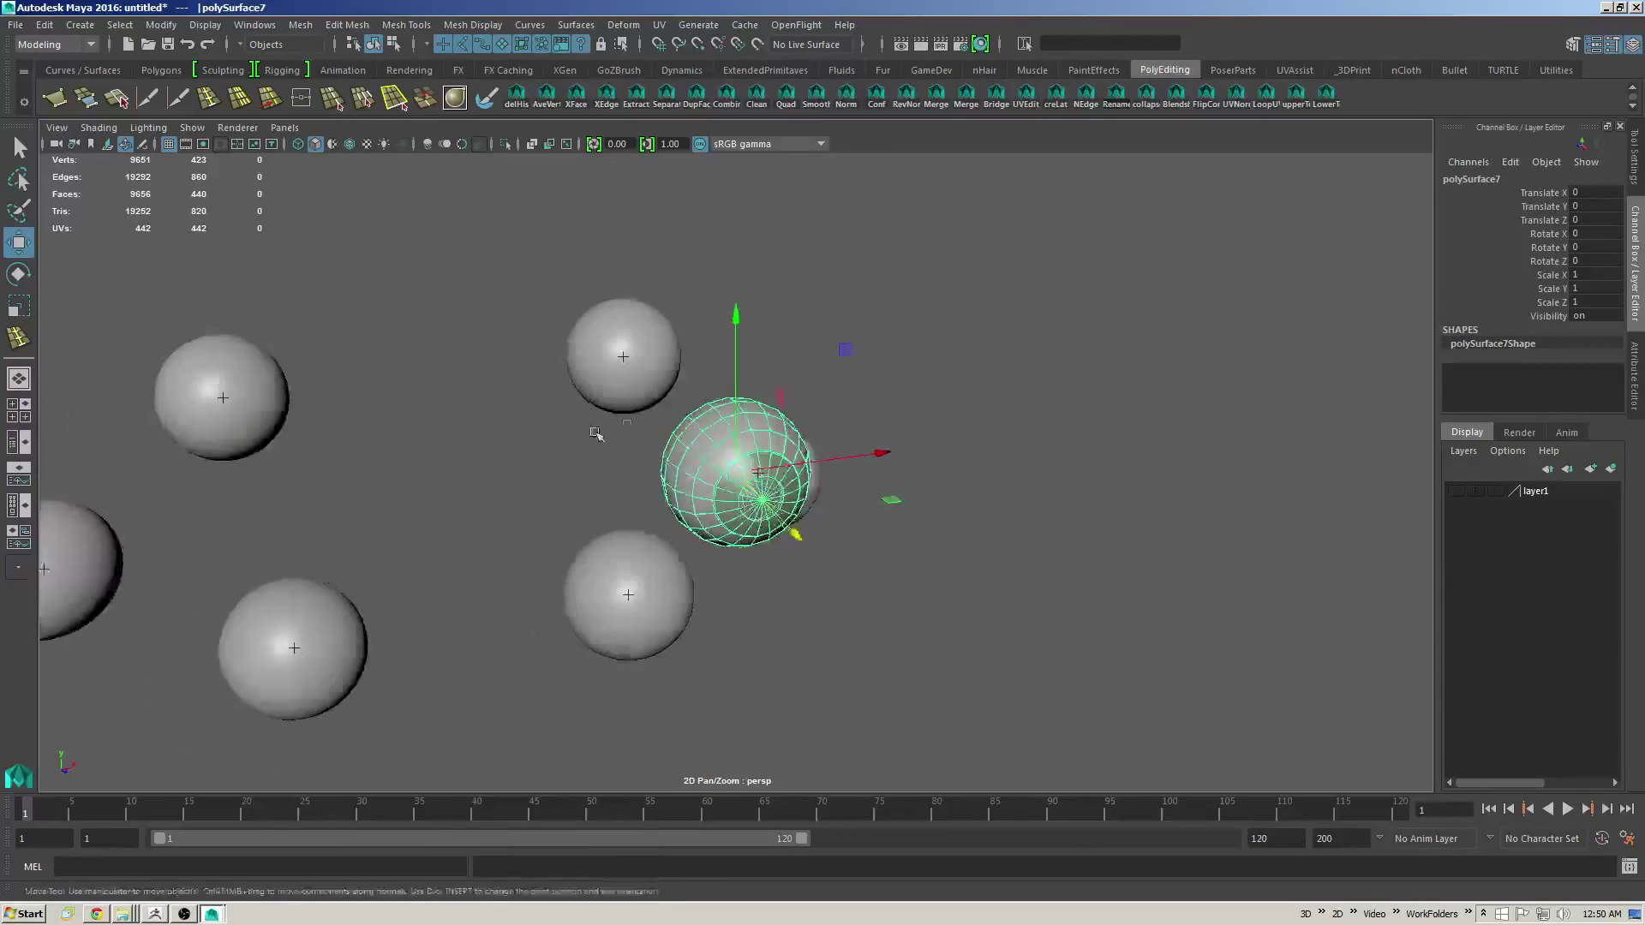
{"action": "middle_click_drag", "start_coordinate": [628, 425], "coordinate": [844, 416], "text": "alt"}
{"action": "left_click_drag", "start_coordinate": [934, 416], "coordinate": [819, 425], "text": "alt"}
{"action": "middle_click_drag", "start_coordinate": [819, 426], "coordinate": [651, 412], "text": "alt"}
{"action": "right_click_drag", "start_coordinate": [651, 412], "coordinate": [789, 425], "text": "alt"}
{"action": "left_click_drag", "start_coordinate": [789, 426], "coordinate": [754, 409], "text": "alt"}
{"action": "middle_click_drag", "start_coordinate": [754, 409], "coordinate": [751, 408], "text": "alt"}
{"action": "right_click_drag", "start_coordinate": [751, 408], "coordinate": [845, 450], "text": "alt"}
{"action": "left_click_drag", "start_coordinate": [624, 458], "coordinate": [652, 410], "text": "alt"}
{"action": "middle_click_drag", "start_coordinate": [652, 410], "coordinate": [646, 382], "text": "alt"}
{"action": "left_click_drag", "start_coordinate": [646, 382], "coordinate": [704, 635], "text": "alt"}
Step: Duplicate the combined eyeball and move the copy onto the lower placeholder sphere, at about Translate -0.047, -0.285, -0.298
{"action": "key", "text": "ctrl+d"}
{"action": "middle_click_drag", "start_coordinate": [704, 635], "coordinate": [711, 517], "text": "alt"}
{"action": "right_click_drag", "start_coordinate": [711, 517], "coordinate": [1014, 564], "text": "alt"}
{"action": "key", "text": "4"}
{"action": "middle_click_drag", "start_coordinate": [811, 576], "coordinate": [782, 488], "text": "alt"}
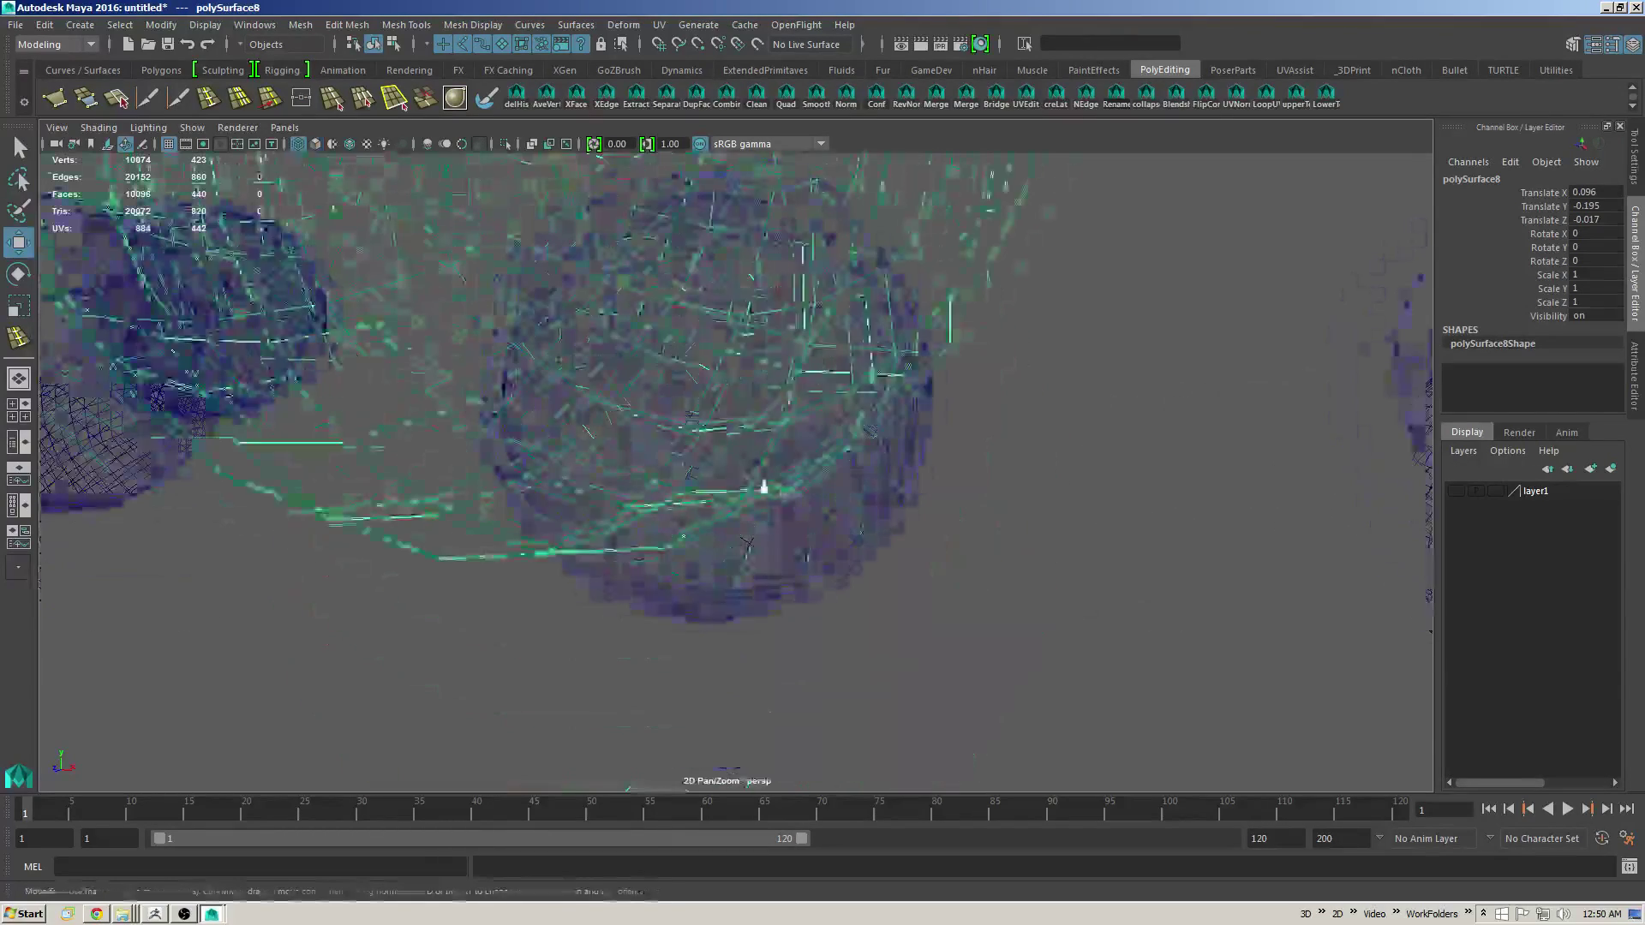
{"action": "mouse_move", "coordinate": [705, 415]}
{"action": "middle_mouse_down"}
{"action": "mouse_move", "coordinate": [747, 517]}
{"action": "mouse_move", "coordinate": [710, 400]}
{"action": "mouse_move", "coordinate": [732, 410]}
{"action": "mouse_move", "coordinate": [712, 398]}
{"action": "middle_mouse_up"}
{"action": "left_click_drag", "start_coordinate": [1012, 372], "coordinate": [1063, 360], "text": "alt"}
{"action": "middle_click_drag", "start_coordinate": [1063, 360], "coordinate": [964, 382], "text": "alt"}
{"action": "right_click_drag", "start_coordinate": [965, 383], "coordinate": [892, 331], "text": "alt"}
Step: Scale the eyeball copy uniformly to about 1.081 to match the placeholder sphere, and return to shaded display
{"action": "key", "text": "r"}
{"action": "left_click_drag", "start_coordinate": [892, 330], "coordinate": [971, 339], "text": "alt"}
{"action": "mouse_move", "coordinate": [952, 329]}
{"action": "middle_mouse_down"}
{"action": "mouse_move", "coordinate": [980, 331]}
{"action": "mouse_move", "coordinate": [952, 328]}
{"action": "middle_mouse_up"}
{"action": "key", "text": "5"}
{"action": "left_click_drag", "start_coordinate": [719, 534], "coordinate": [588, 680]}
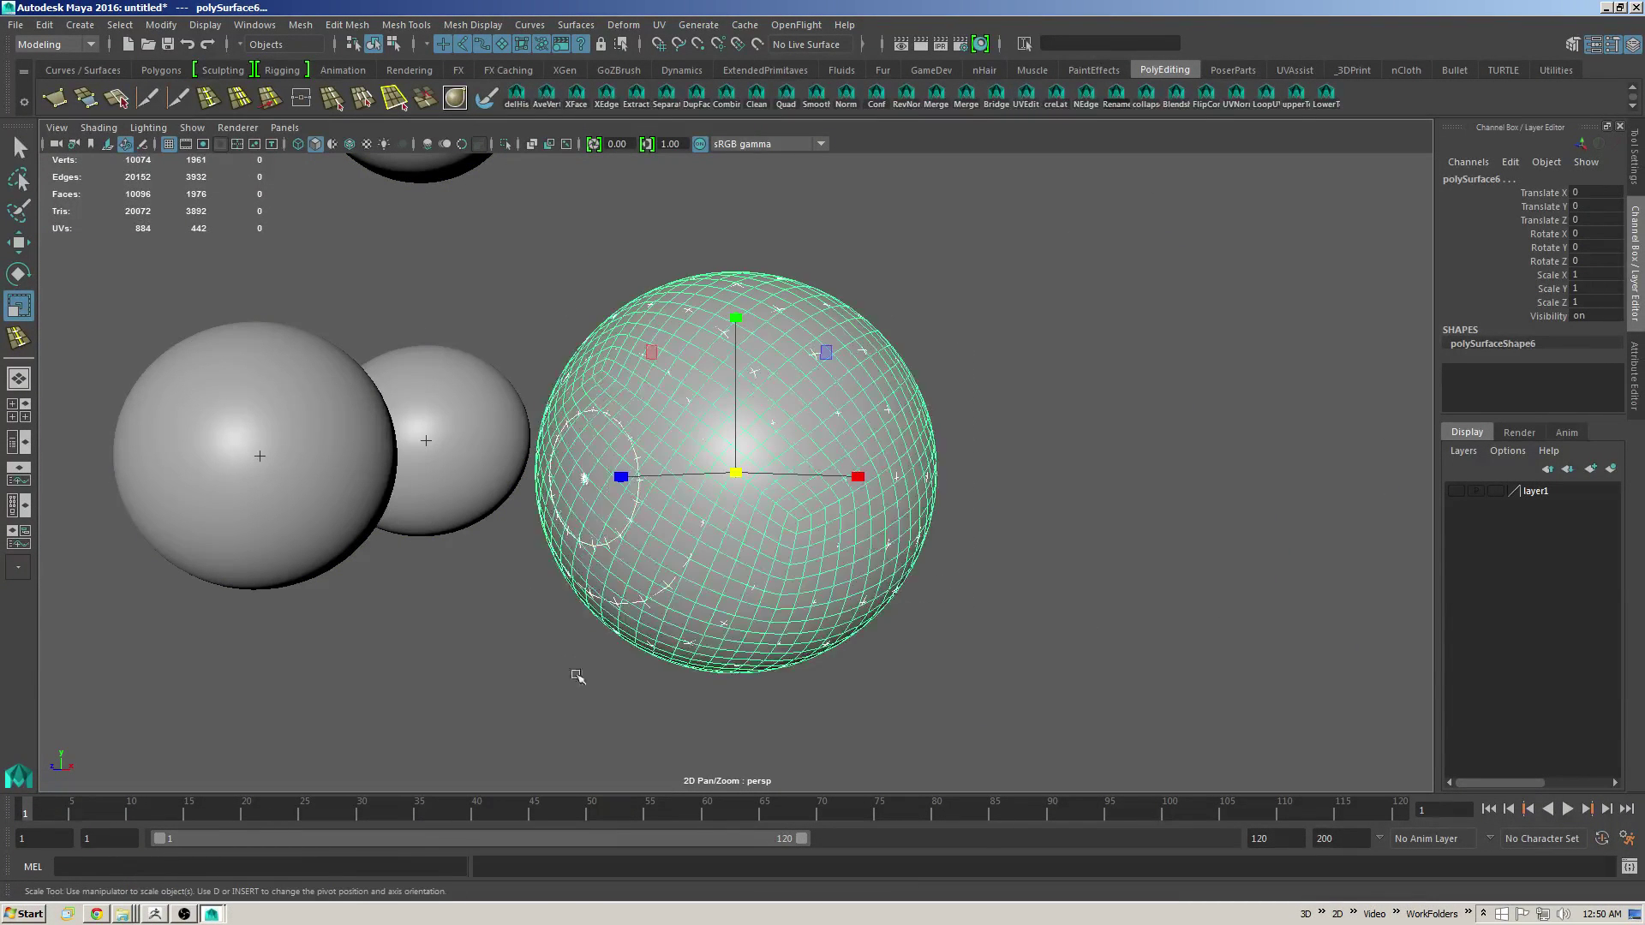
{"action": "key", "text": "Delete"}
{"action": "key", "text": "ctrl+z"}
Step: Delete only the placeholder sphere that surrounds the eyeball copy and view the remaining spheres
{"action": "left_click", "coordinate": [943, 371]}
{"action": "key", "text": "q"}
{"action": "left_click_drag", "start_coordinate": [845, 411], "coordinate": [933, 437]}
{"action": "key", "text": "Delete"}
{"action": "right_click_drag", "start_coordinate": [933, 437], "coordinate": [776, 408], "text": "alt"}
{"action": "left_click_drag", "start_coordinate": [848, 441], "coordinate": [788, 455], "text": "alt"}
{"action": "right_click_drag", "start_coordinate": [789, 456], "coordinate": [835, 511], "text": "alt"}
{"action": "left_click_drag", "start_coordinate": [835, 512], "coordinate": [873, 351], "text": "alt"}
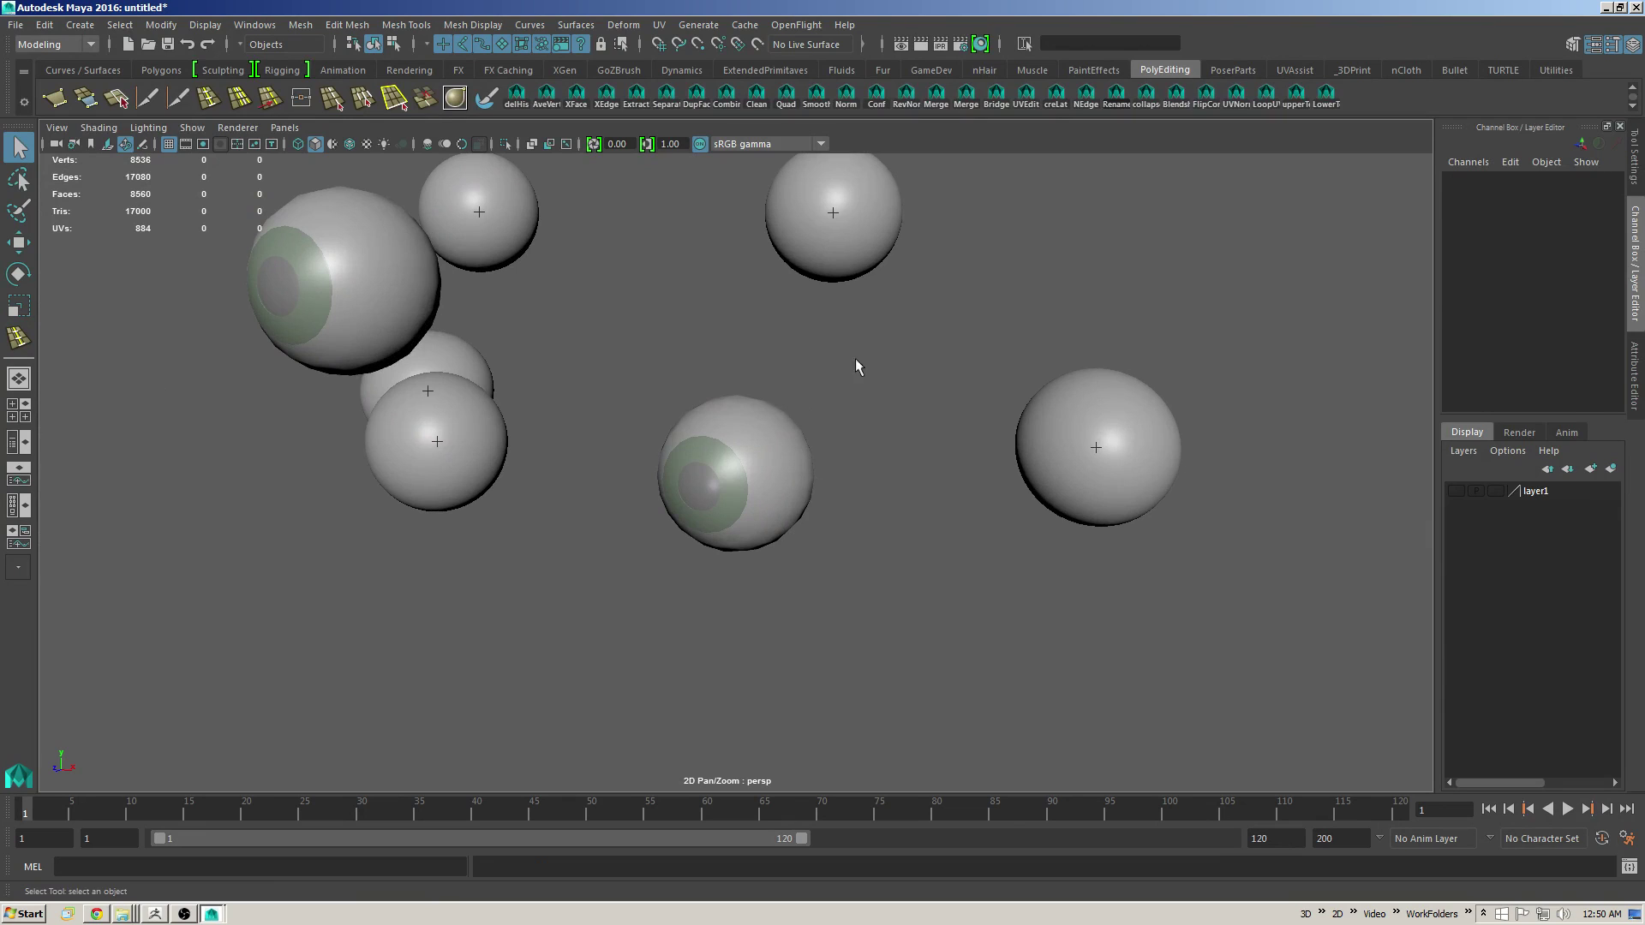
Step: Duplicate the eyeball copy and move the duplicate onto the placeholder sphere above it, at about Translate -0.002, 0.002, -0.453
{"action": "left_click_drag", "start_coordinate": [536, 639], "coordinate": [788, 454], "text": "alt"}
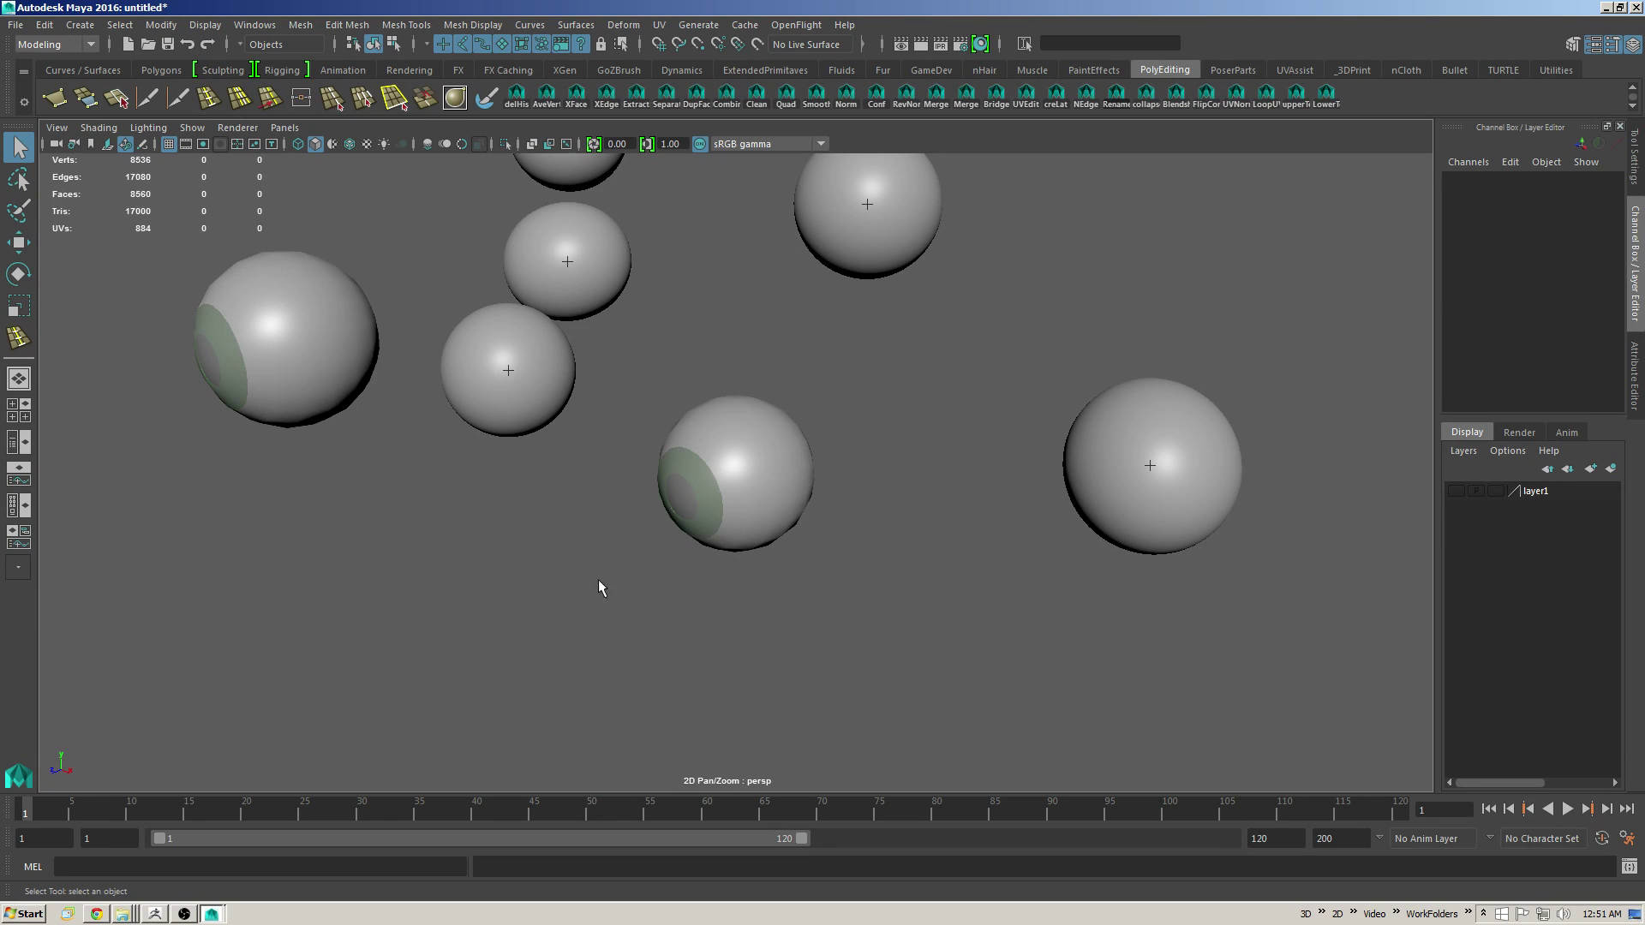
{"action": "left_click_drag", "start_coordinate": [767, 487], "coordinate": [725, 477], "text": "alt"}
{"action": "left_click", "coordinate": [371, 259]}
{"action": "left_click", "coordinate": [720, 638]}
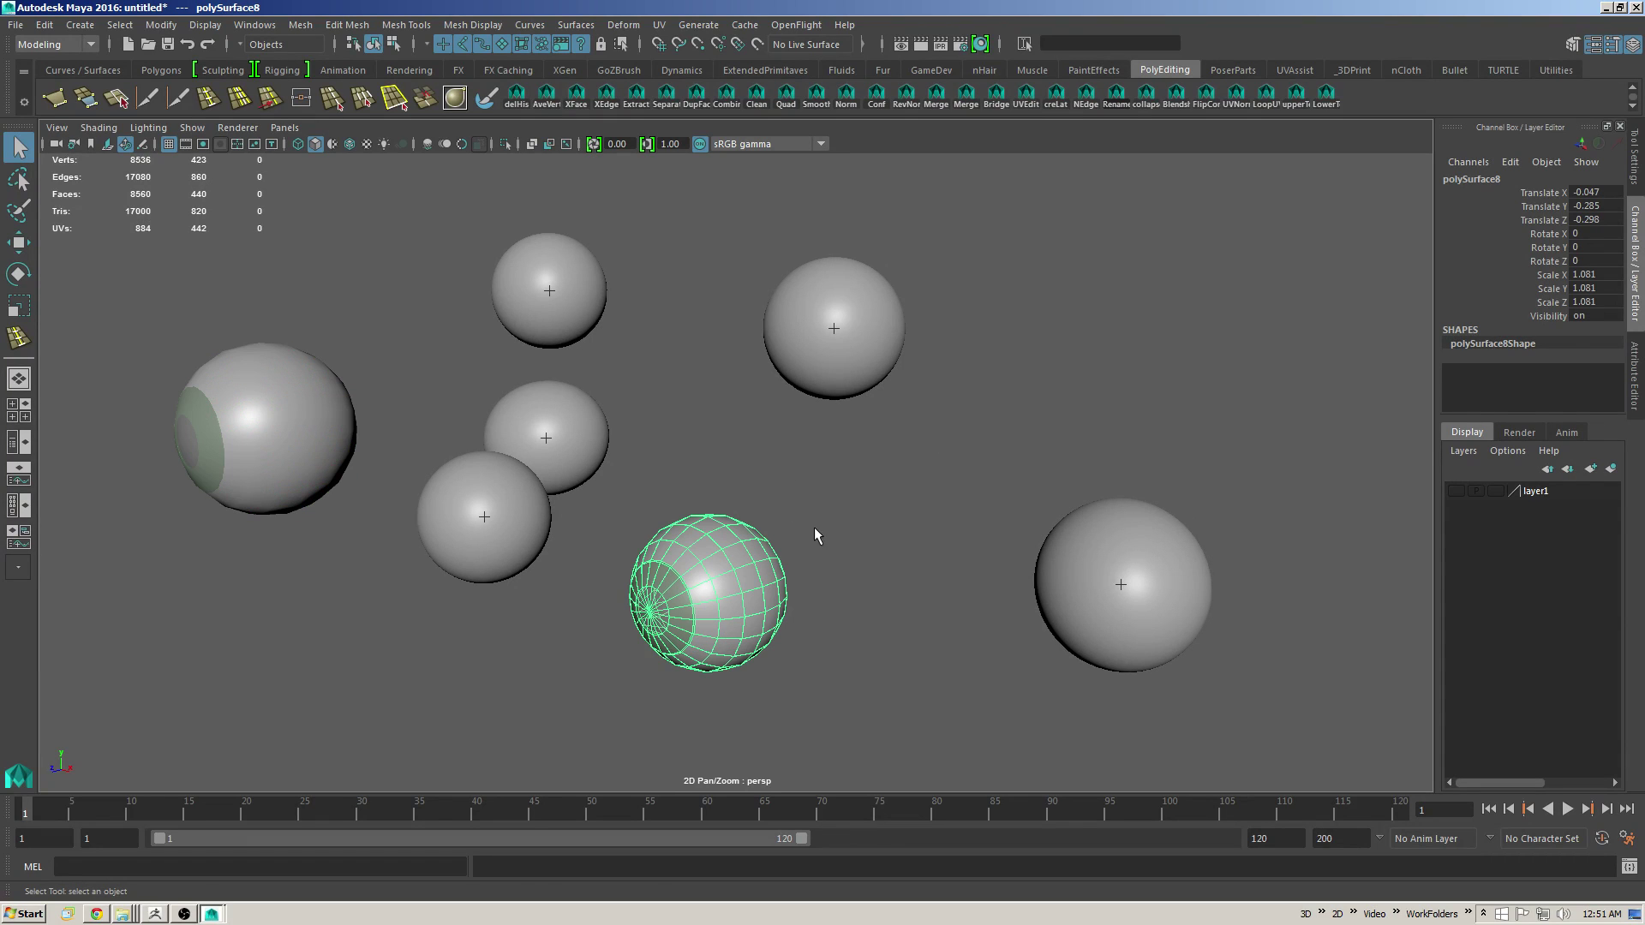
{"action": "key", "text": "w"}
{"action": "middle_click_drag", "start_coordinate": [725, 600], "coordinate": [615, 643], "text": "alt"}
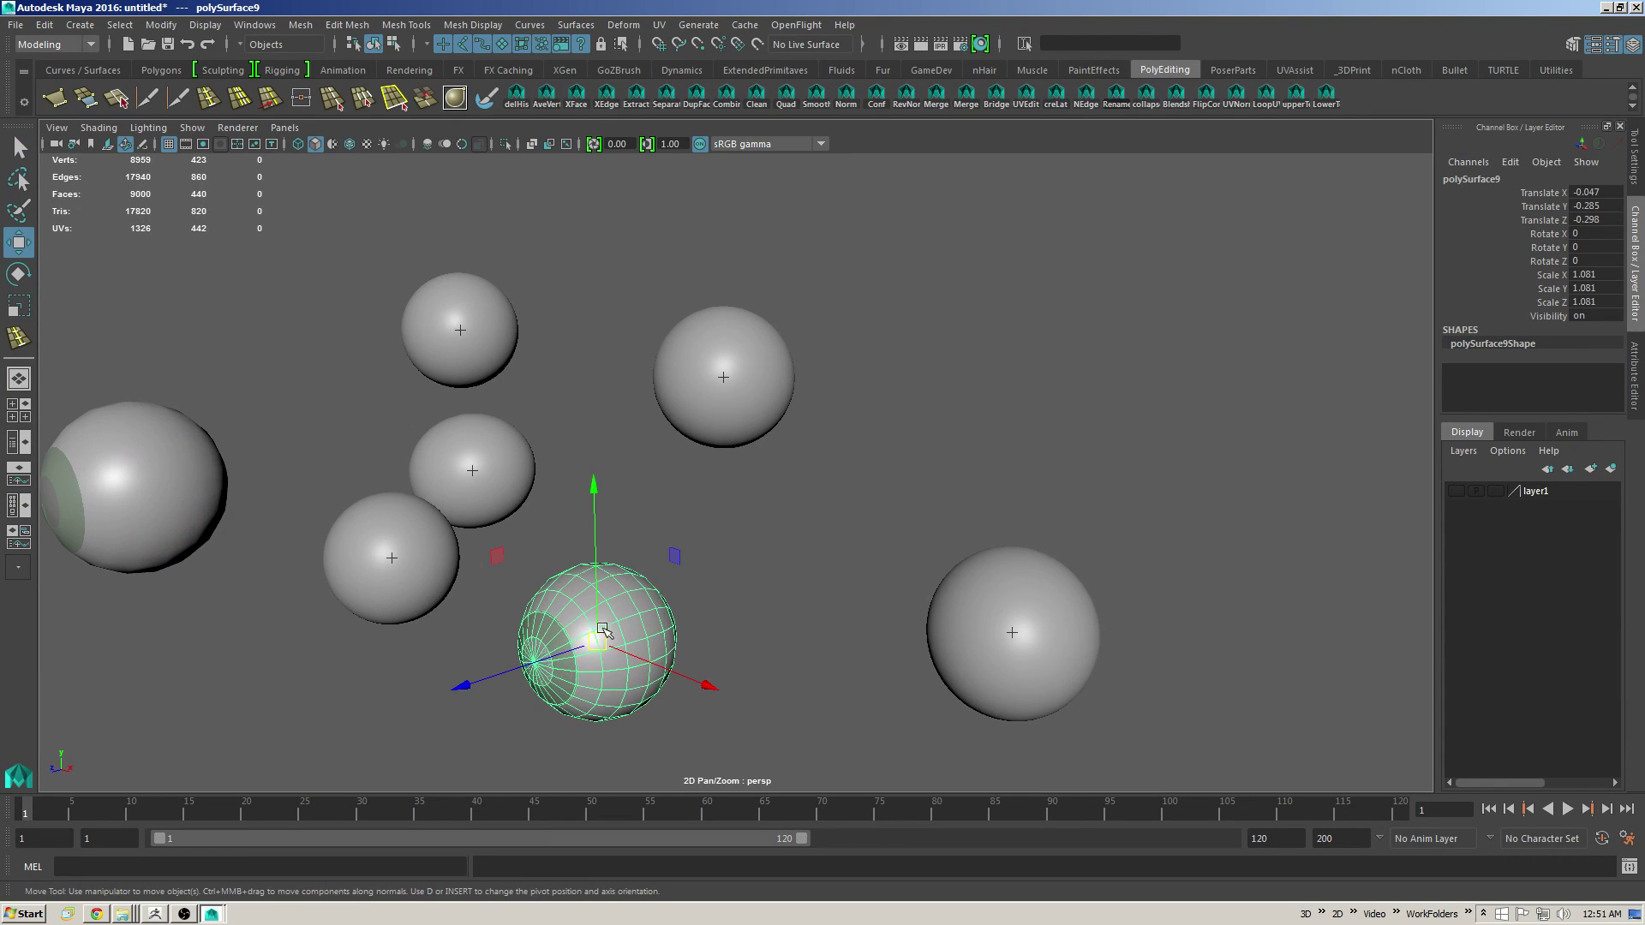
{"action": "right_click_drag", "start_coordinate": [680, 508], "coordinate": [844, 517], "text": "alt"}
{"action": "middle_click_drag", "start_coordinate": [701, 395], "coordinate": [718, 353]}
{"action": "mouse_move", "coordinate": [976, 318]}
{"action": "left_mouse_down", "text": "alt"}
{"action": "mouse_move", "coordinate": [665, 293]}
{"action": "mouse_move", "coordinate": [928, 304]}
{"action": "mouse_move", "coordinate": [973, 323]}
{"action": "left_mouse_up", "text": "alt"}
Step: Scale the eyeball copy uniformly to about 0.968 to match the surrounding placeholder sphere
{"action": "key", "text": "f"}
{"action": "key", "text": "r"}
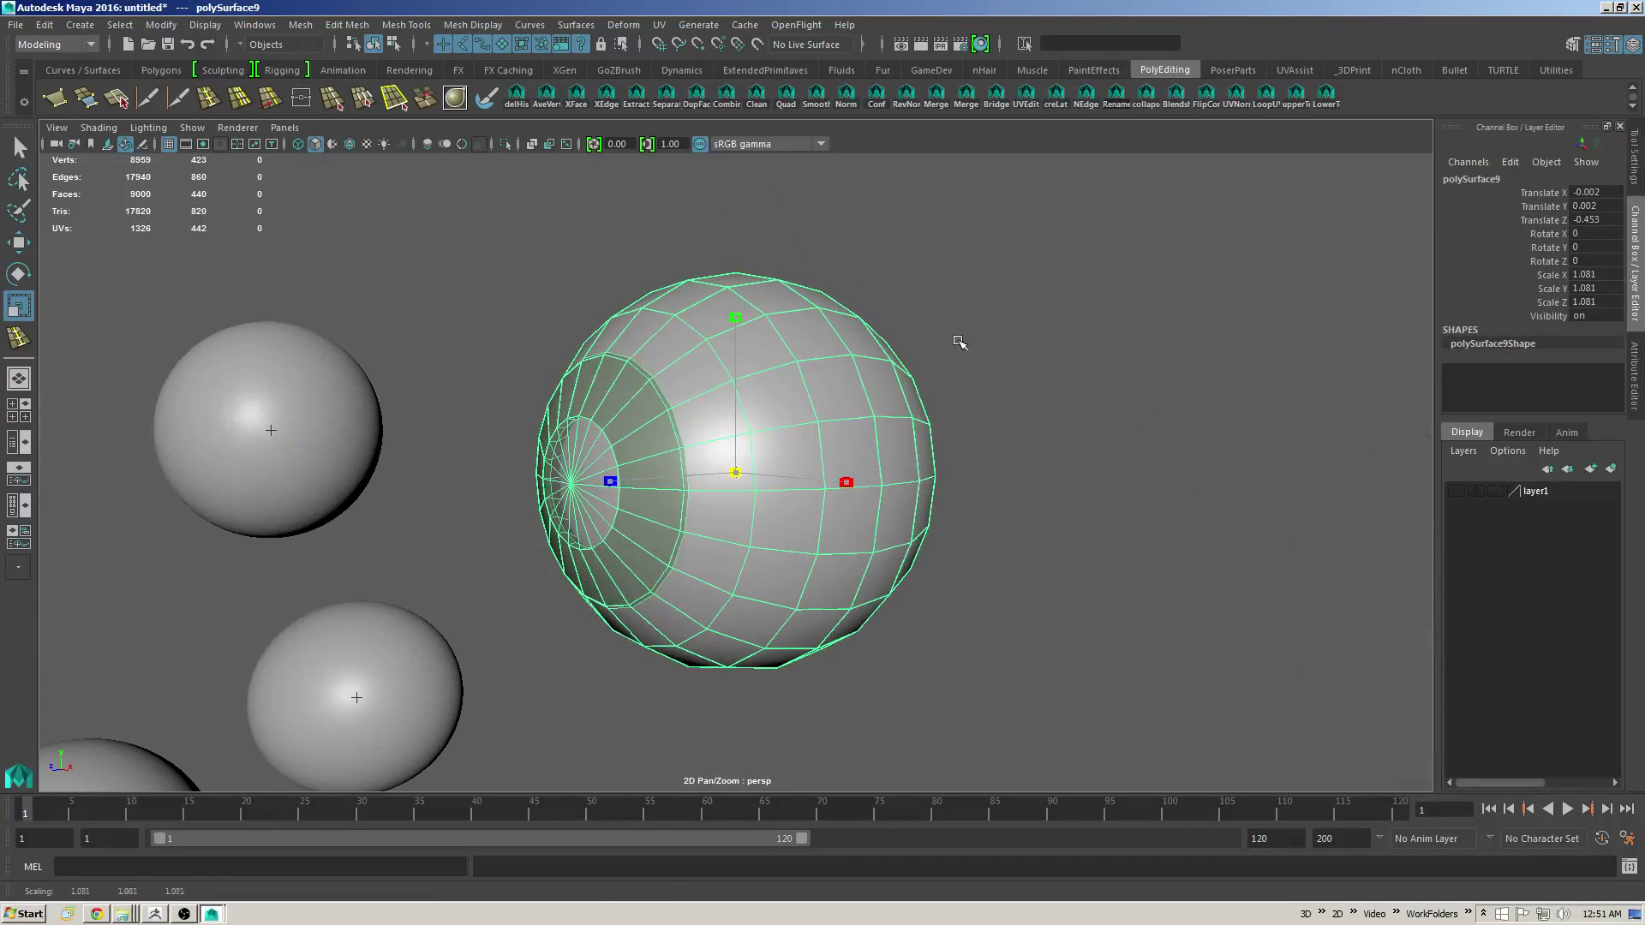
{"action": "middle_click_drag", "start_coordinate": [958, 342], "coordinate": [926, 346]}
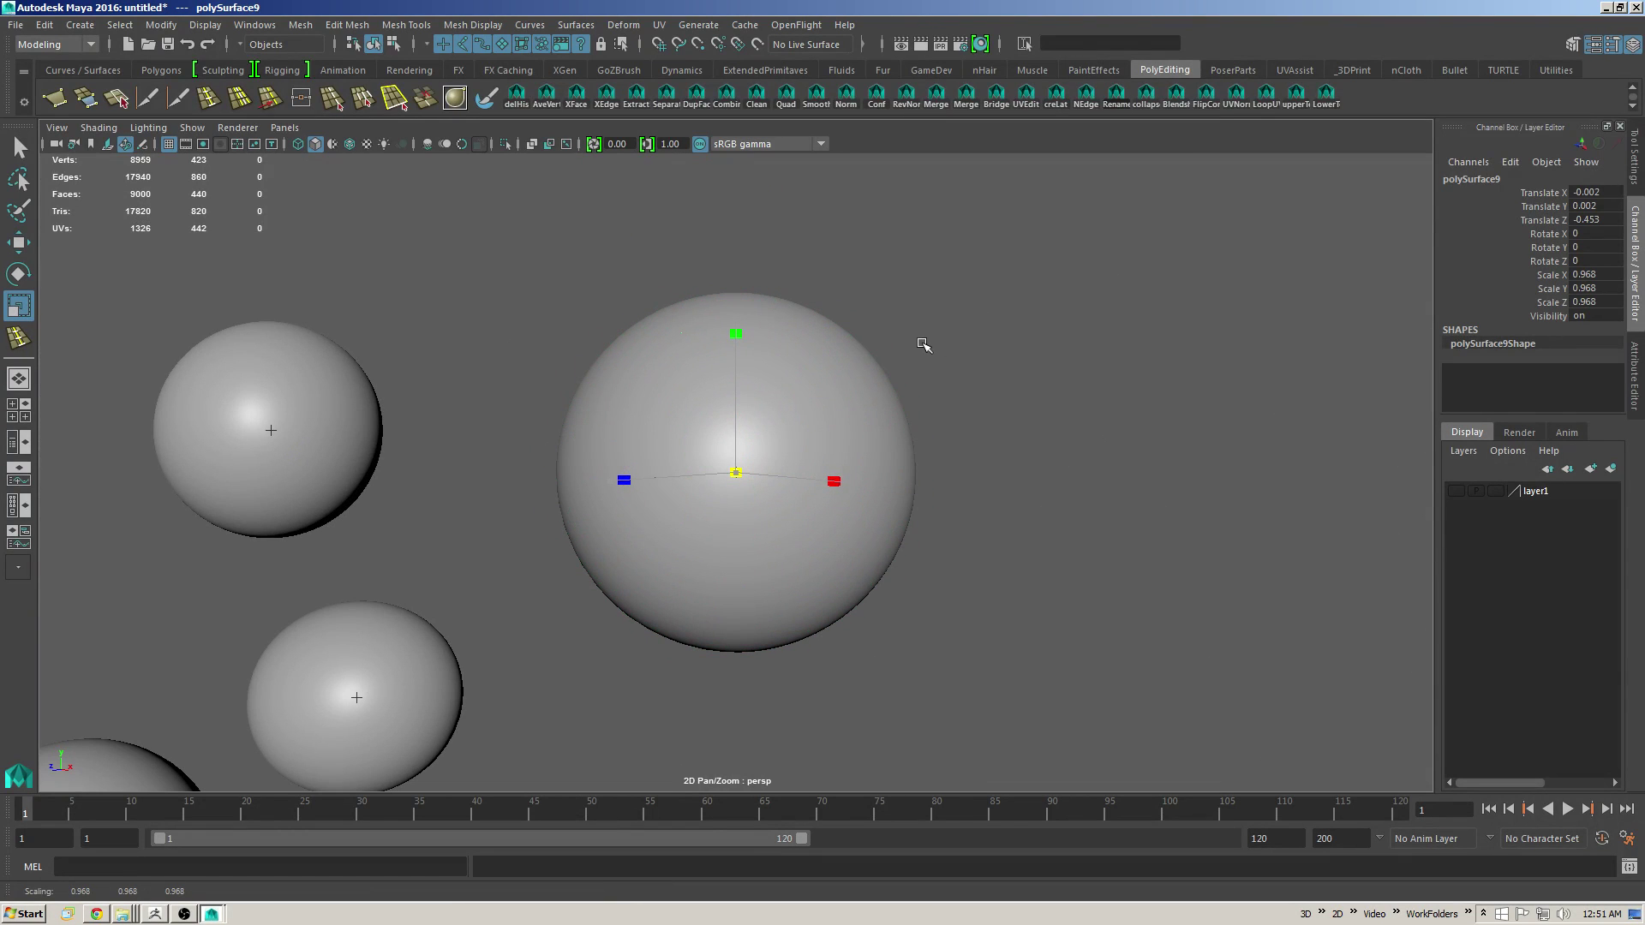
{"action": "left_click", "coordinate": [942, 350]}
Step: Delete only the placeholder sphere that encloses the rescaled eyeball copy
{"action": "left_click_drag", "start_coordinate": [800, 441], "coordinate": [845, 444], "text": "alt"}
{"action": "key", "text": "q"}
{"action": "left_click", "coordinate": [698, 539]}
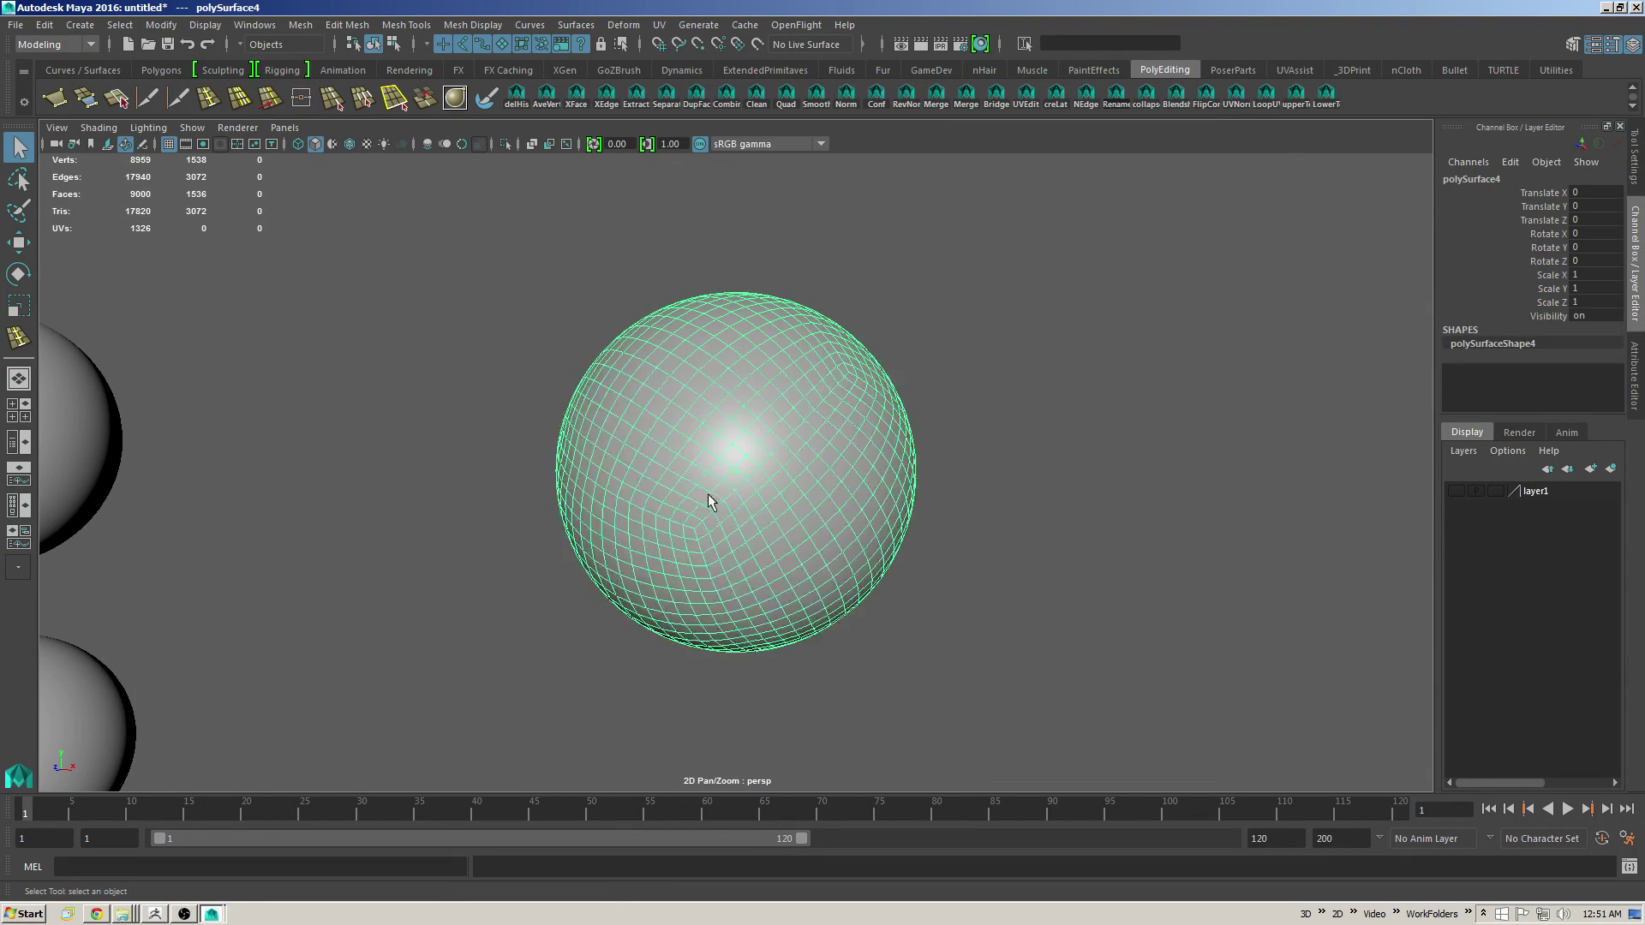
{"action": "key", "text": "Delete"}
Step: Duplicate the upper eyeball and snap the new copy onto the outer placeholder sphere, at about Translate 0.27, -0.282, -0.643
{"action": "right_click_drag", "start_coordinate": [1133, 508], "coordinate": [724, 427], "text": "alt"}
{"action": "middle_click_drag", "start_coordinate": [723, 426], "coordinate": [694, 373], "text": "alt"}
{"action": "right_click_drag", "start_coordinate": [694, 373], "coordinate": [764, 418], "text": "alt"}
{"action": "left_click", "coordinate": [660, 401]}
{"action": "middle_click_drag", "start_coordinate": [659, 400], "coordinate": [625, 387], "text": "alt"}
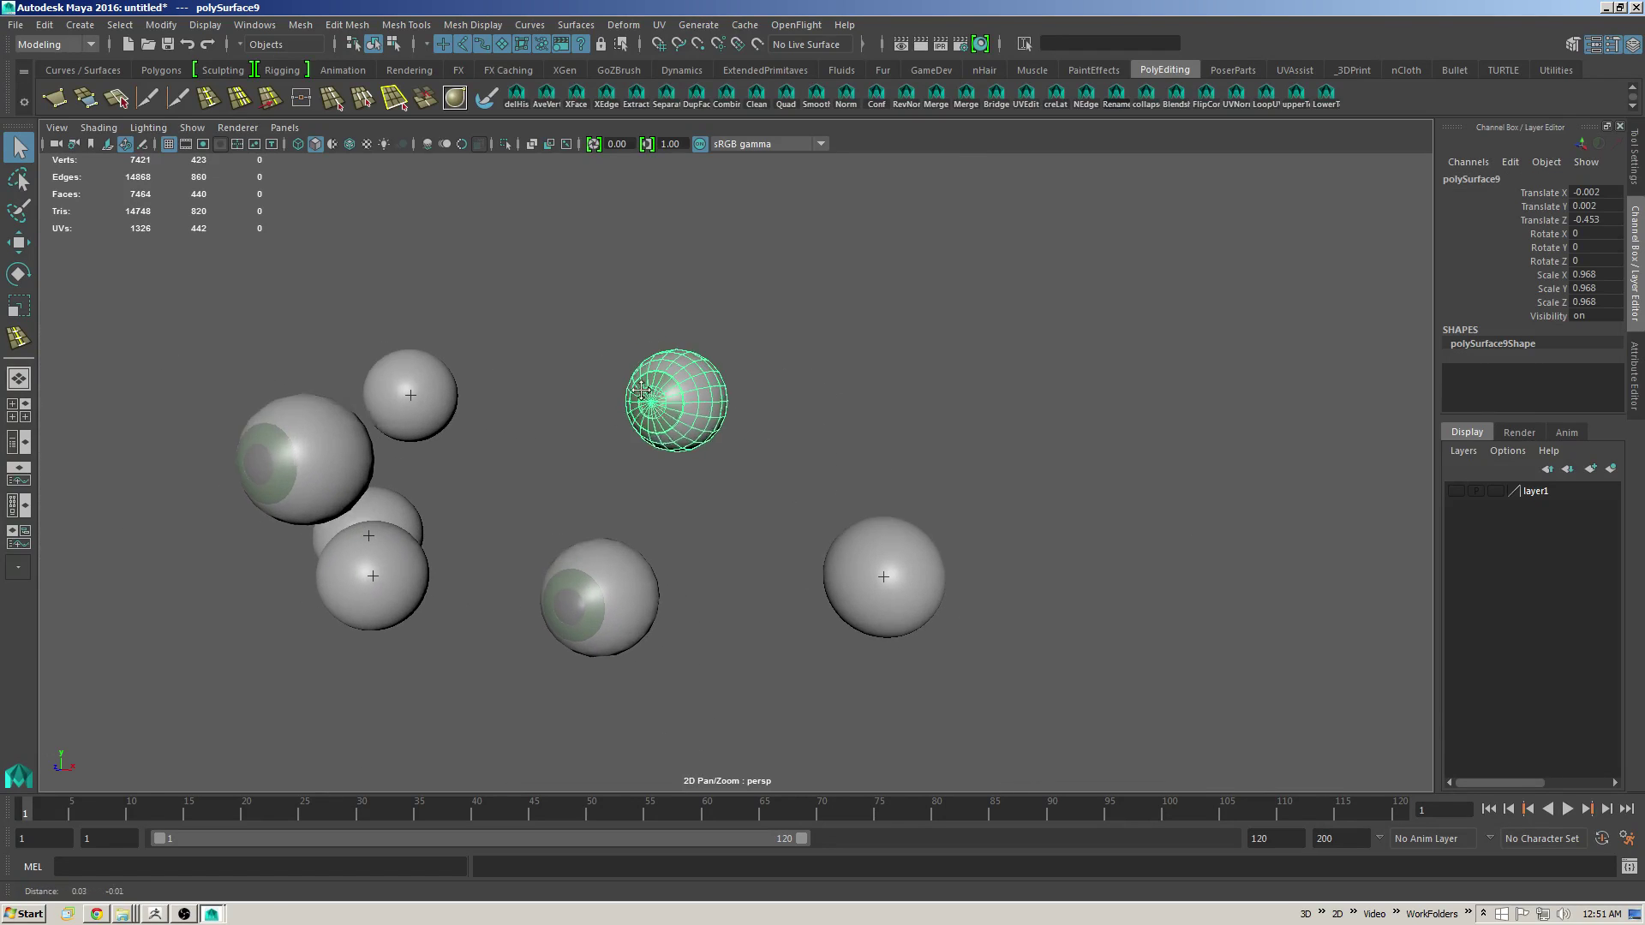
{"action": "scroll", "coordinate": [741, 411], "scroll_direction": "up", "scroll_amount": 2}
{"action": "key", "text": "ctrl+d"}
{"action": "key", "text": "w"}
{"action": "key", "text": "v"}
{"action": "middle_click_drag", "start_coordinate": [894, 574], "coordinate": [885, 595]}
Step: Scale the outer eyeball copy uniformly to about 1.165 to fit its placeholder sphere
{"action": "left_click_drag", "start_coordinate": [1081, 552], "coordinate": [843, 481], "text": "alt"}
{"action": "key", "text": "4"}
{"action": "left_click_drag", "start_coordinate": [838, 408], "coordinate": [1039, 459], "text": "alt"}
{"action": "key", "text": "f"}
{"action": "key", "text": "5"}
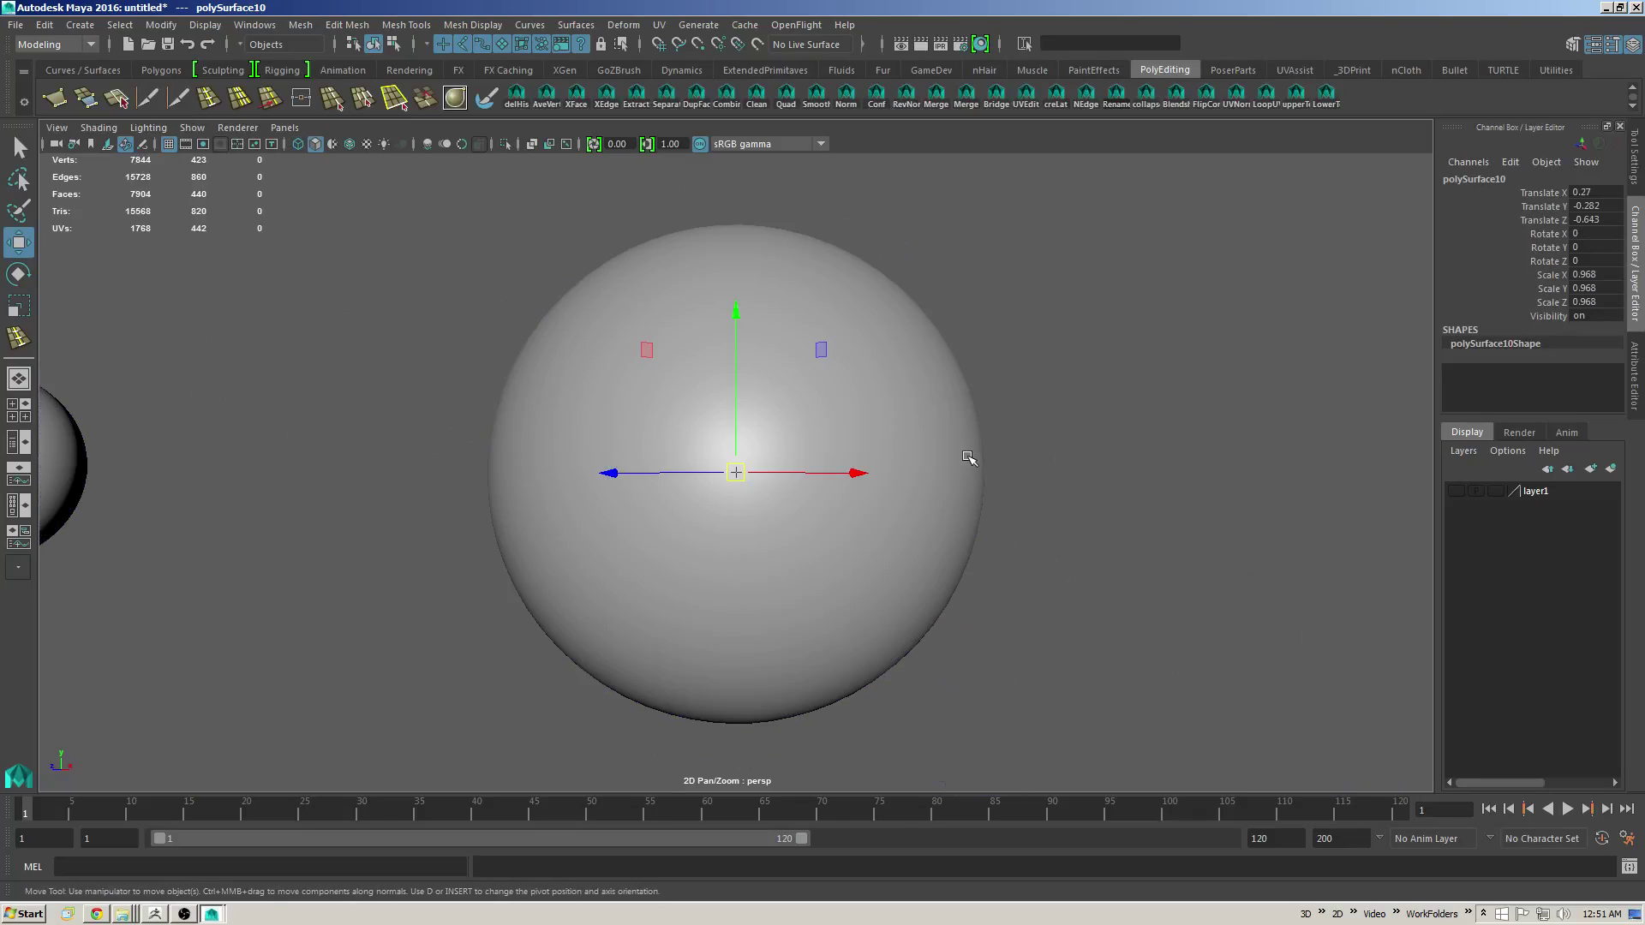
{"action": "key", "text": "r"}
{"action": "middle_click_drag", "start_coordinate": [871, 408], "coordinate": [945, 385]}
{"action": "left_click_drag", "start_coordinate": [898, 400], "coordinate": [1050, 415], "text": "alt"}
{"action": "middle_click_drag", "start_coordinate": [1051, 415], "coordinate": [1003, 404]}
{"action": "left_click_drag", "start_coordinate": [1015, 410], "coordinate": [979, 406], "text": "alt"}
Step: Delete the placeholder sphere around the outer eyeball and the original large eyeball, keeping the three fitted copies
{"action": "left_click", "coordinate": [1068, 398]}
{"action": "left_click", "coordinate": [597, 676]}
{"action": "key", "text": "Delete"}
{"action": "left_click_drag", "start_coordinate": [1118, 454], "coordinate": [808, 344], "text": "alt"}
{"action": "left_click_drag", "start_coordinate": [866, 442], "coordinate": [690, 422], "text": "alt"}
{"action": "left_click", "coordinate": [586, 343]}
{"action": "key", "text": "Delete"}
Step: Combine the three fitted eyeballs into one mesh without history, and delete the three placeholder spheres on the opposite side
{"action": "left_click_drag", "start_coordinate": [1124, 250], "coordinate": [821, 670]}
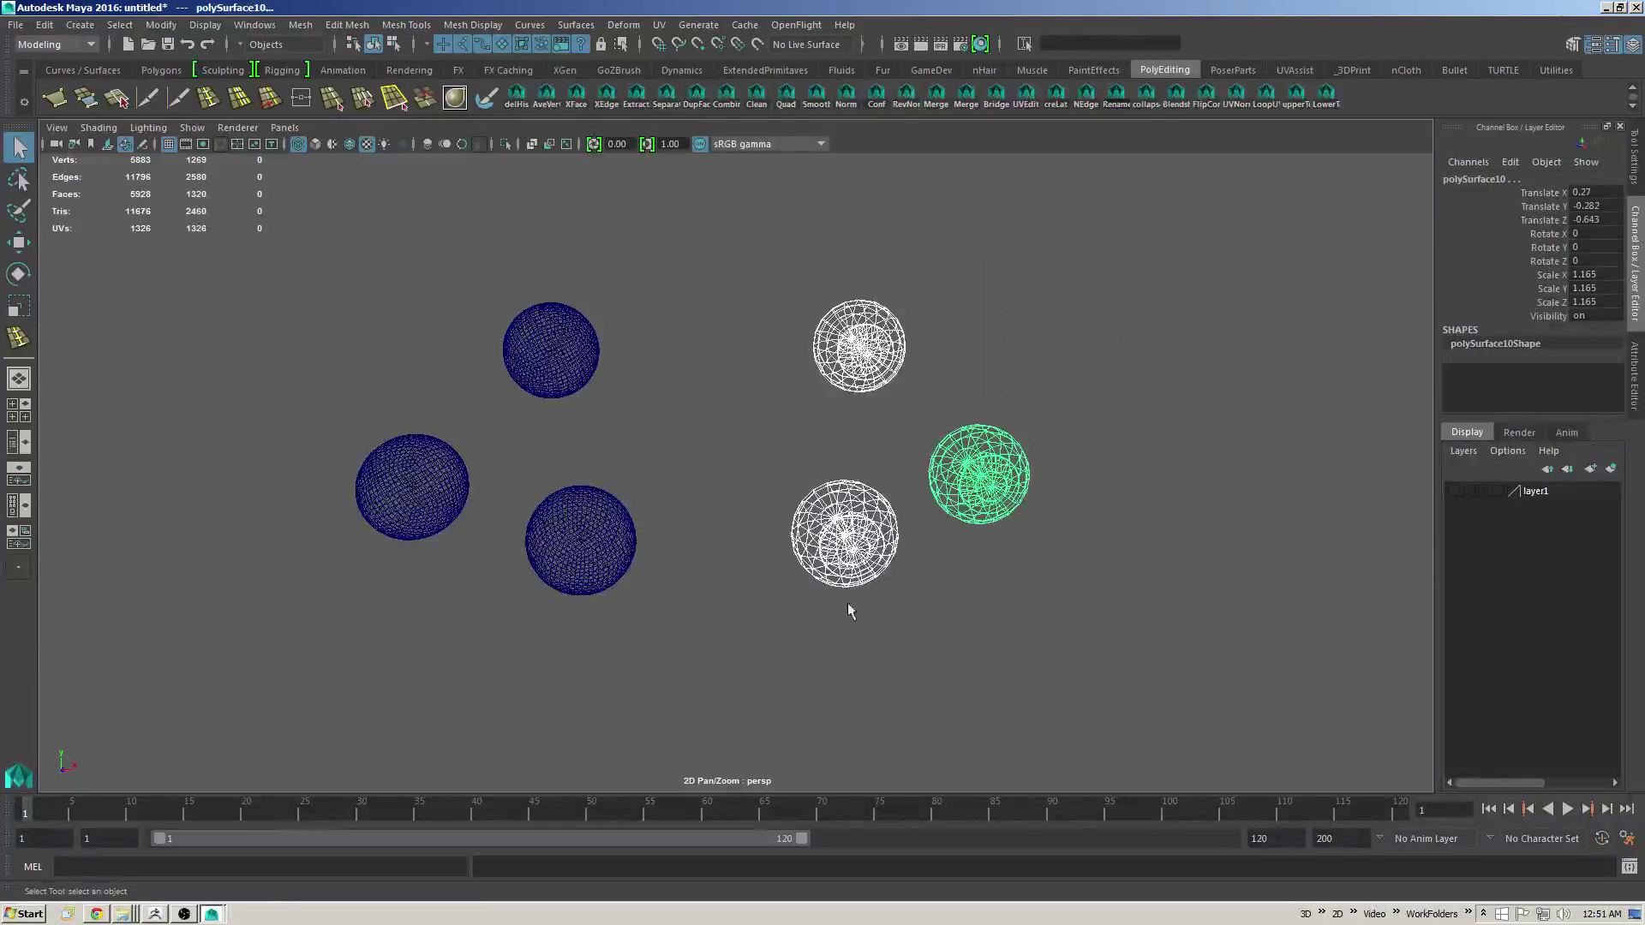
{"action": "left_click_drag", "start_coordinate": [846, 597], "coordinate": [846, 552], "text": "alt"}
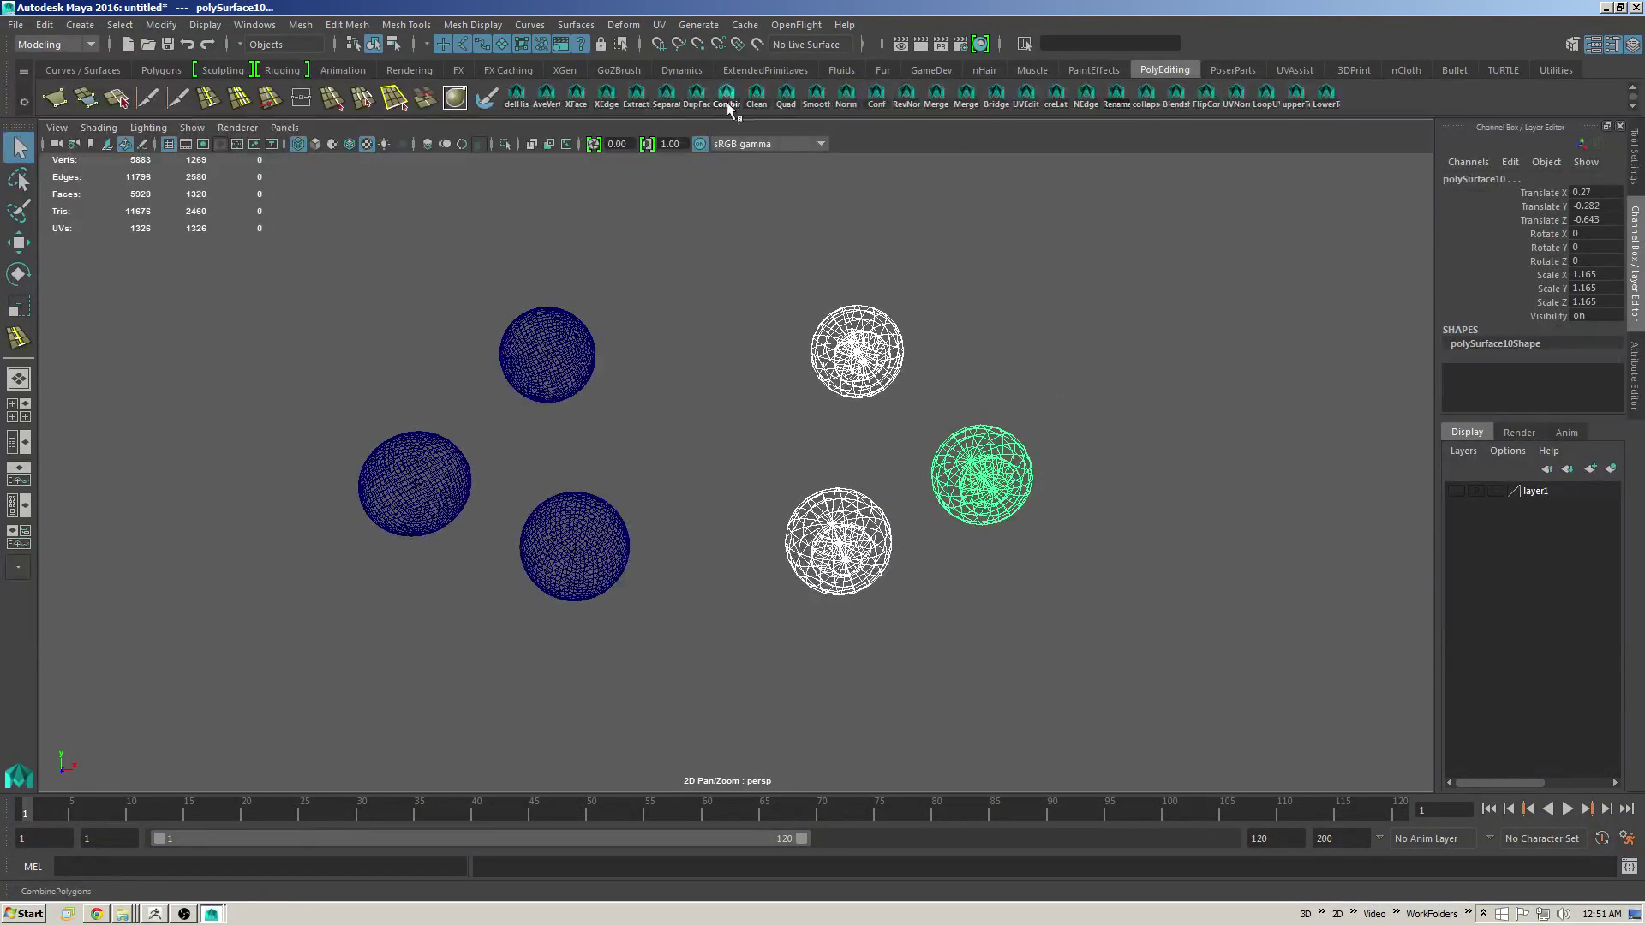
{"action": "left_click_drag", "start_coordinate": [690, 223], "coordinate": [701, 184], "text": "alt"}
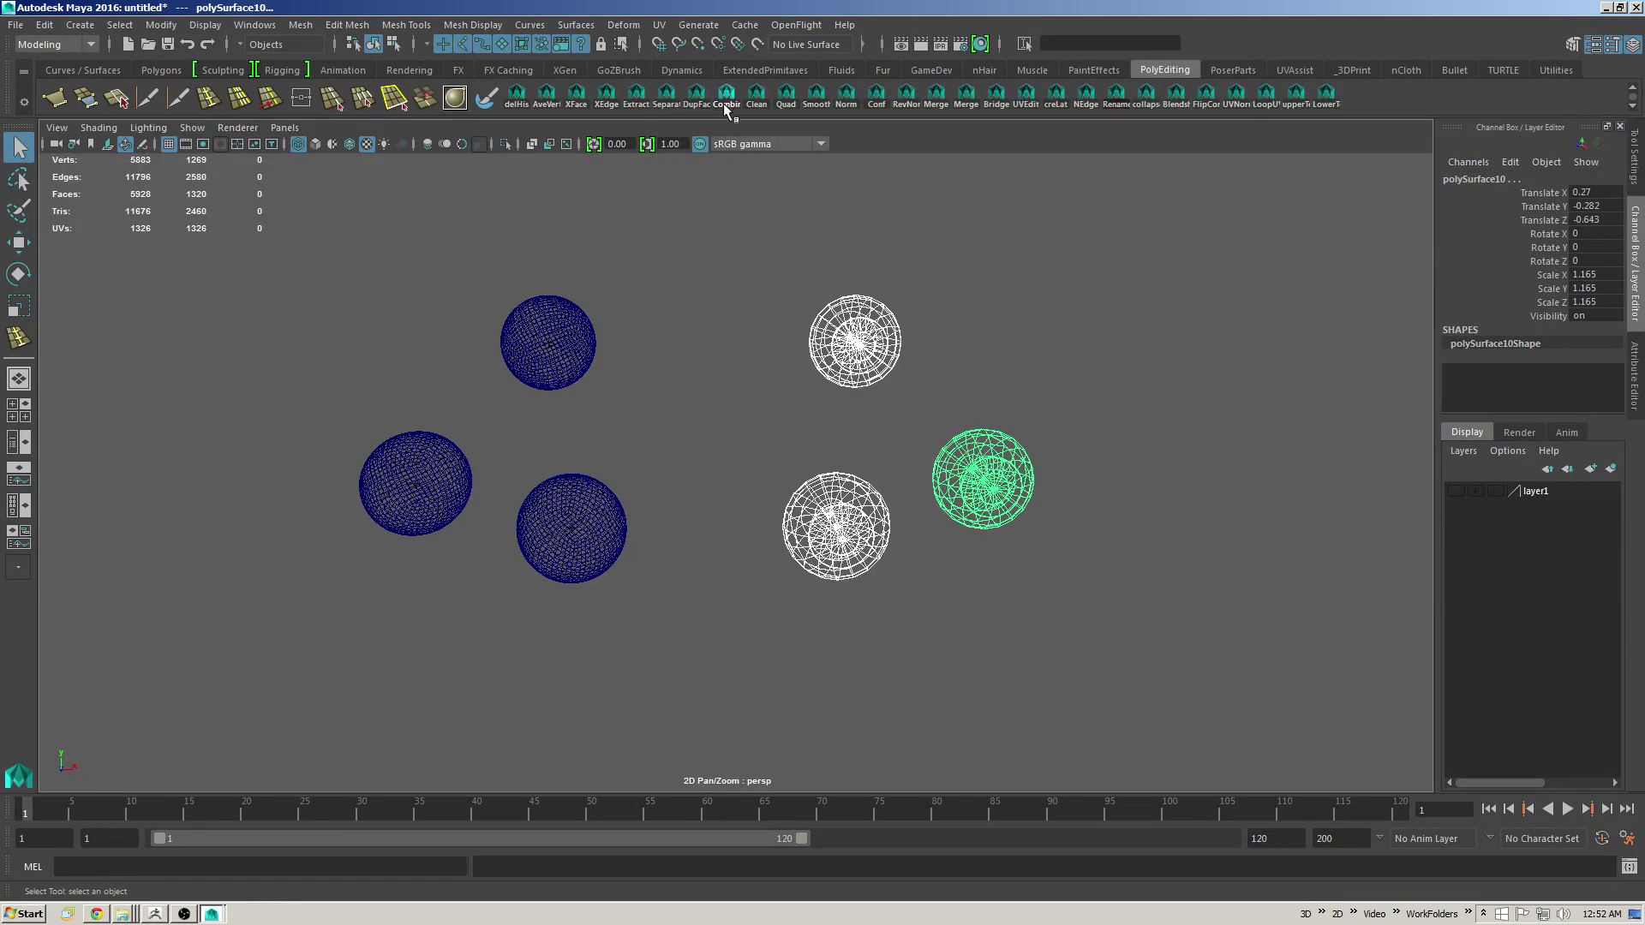
{"action": "left_click", "coordinate": [727, 98]}
{"action": "left_click", "coordinate": [516, 96]}
{"action": "left_click_drag", "start_coordinate": [697, 253], "coordinate": [158, 763]}
{"action": "key", "text": "Delete"}
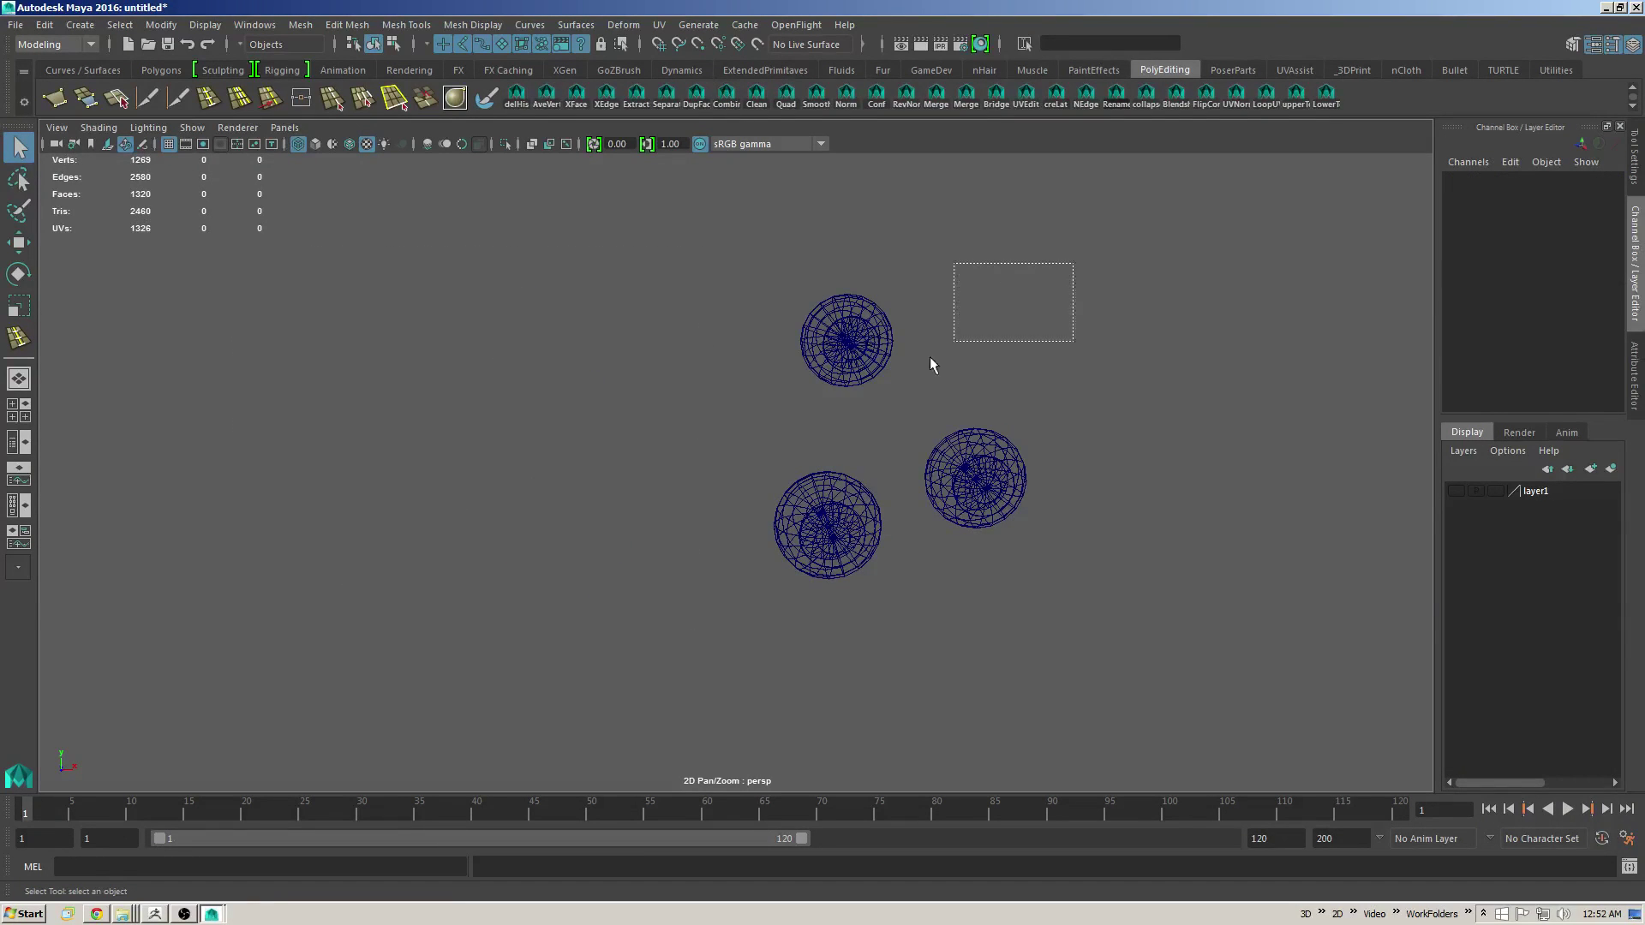
Step: Duplicate the combined eyeballs, mirror the copy with Scale X -1, and return to shaded display
{"action": "left_click_drag", "start_coordinate": [789, 483], "coordinate": [789, 479]}
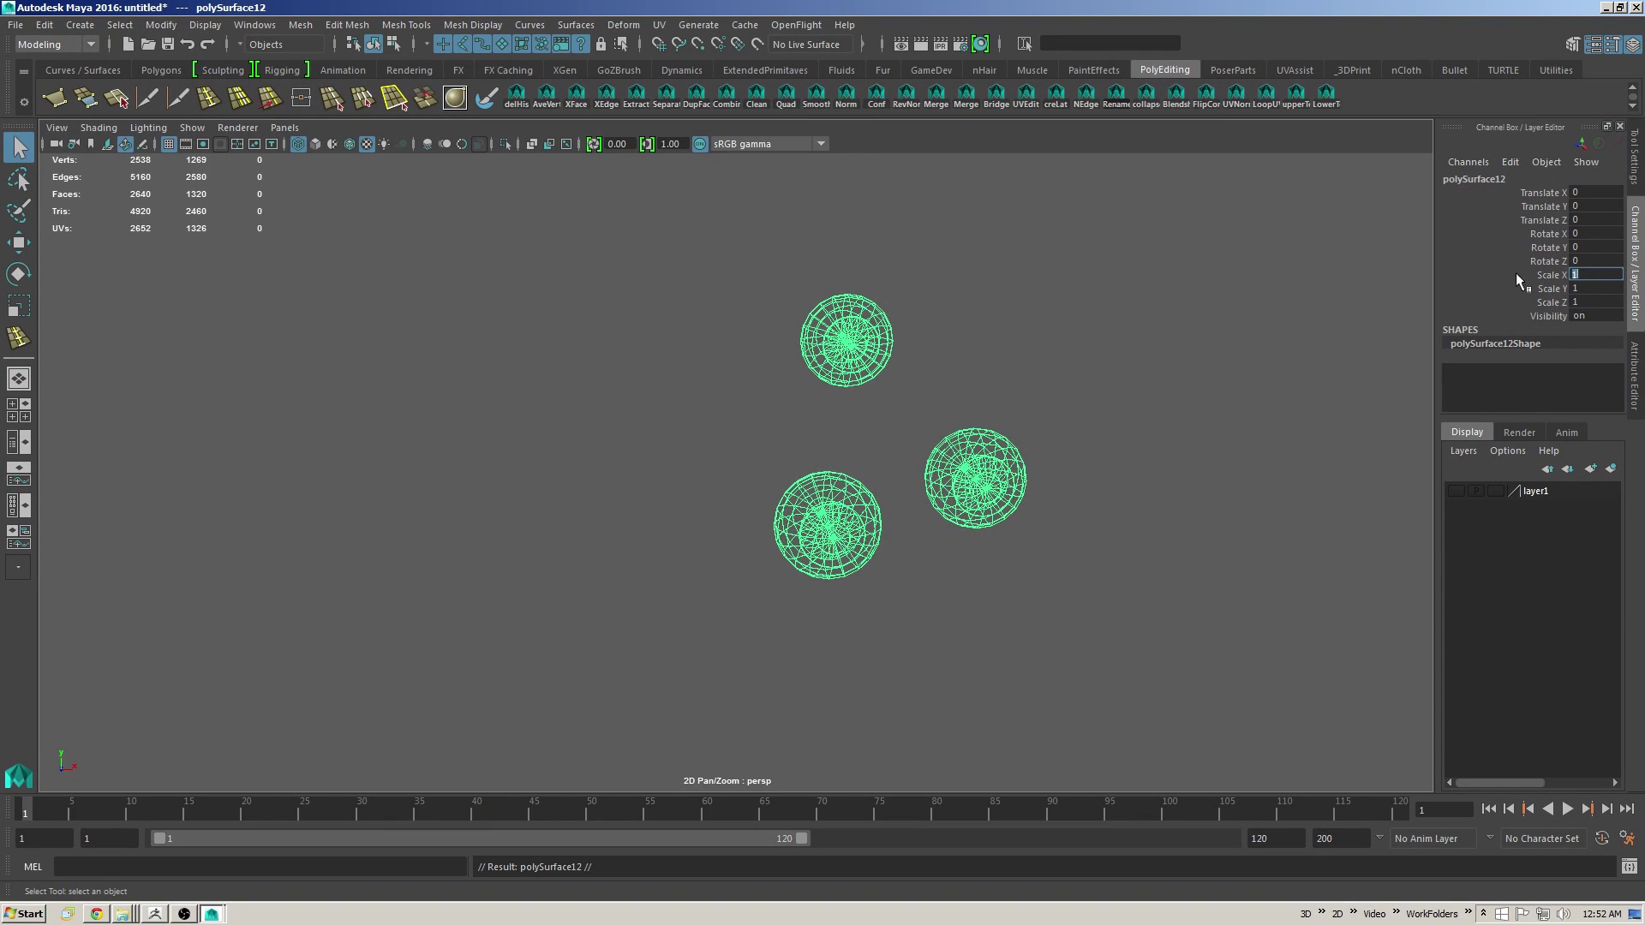
{"action": "type", "text": "1"}
{"action": "key", "text": "Return"}
{"action": "left_click_drag", "start_coordinate": [717, 416], "coordinate": [762, 412], "text": "alt"}
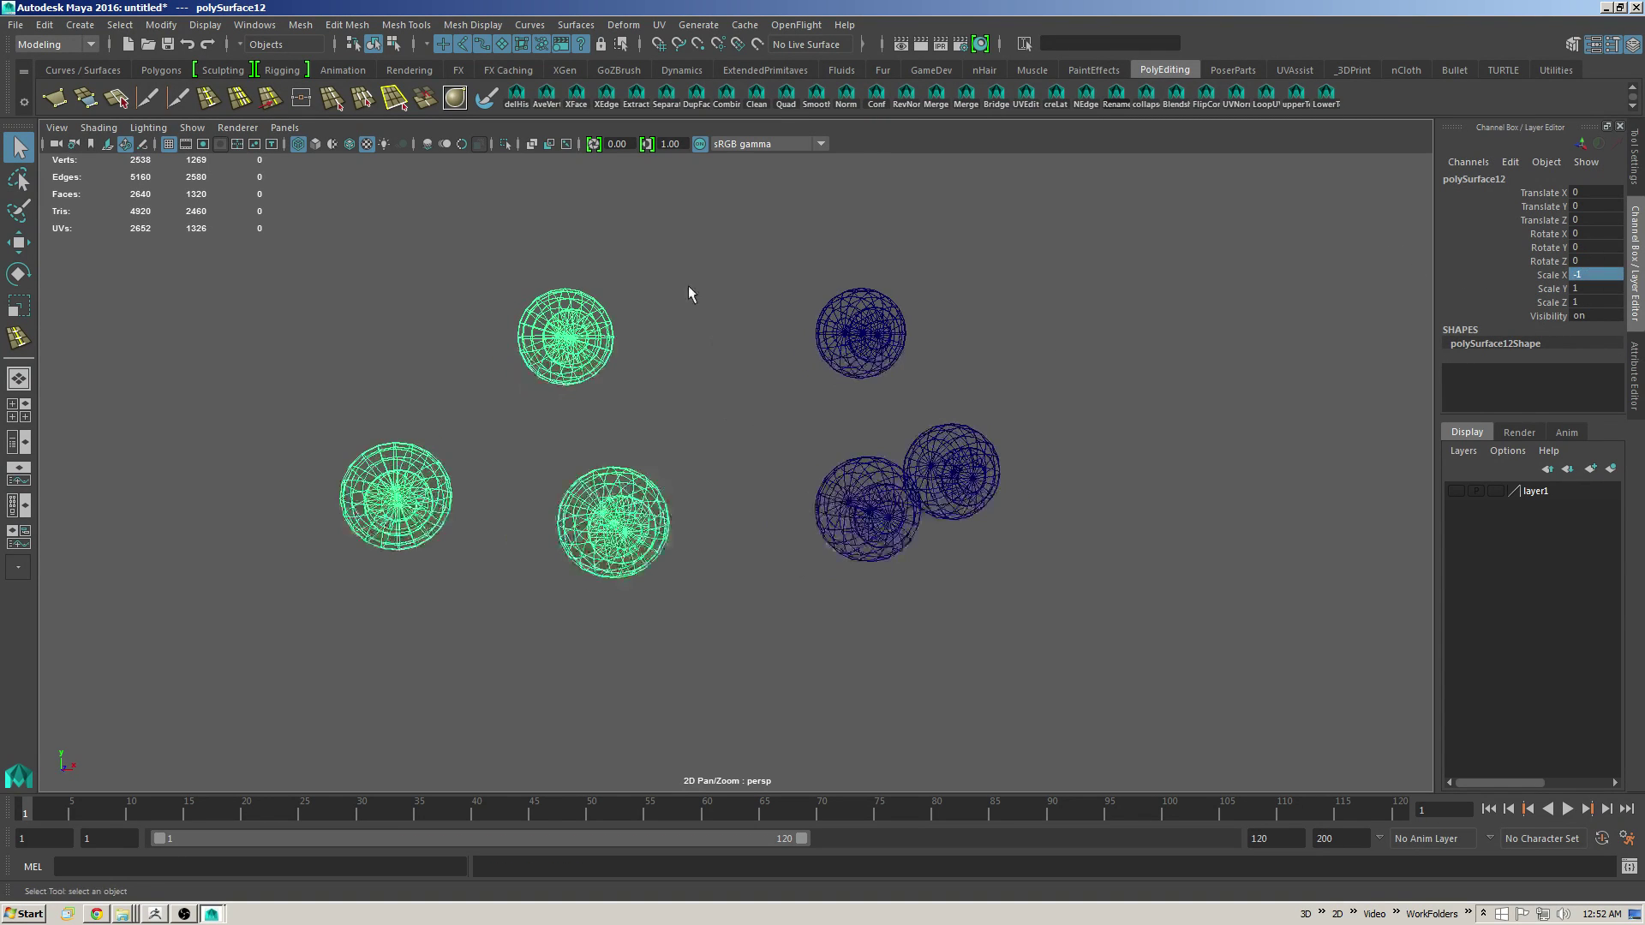
{"action": "key", "text": "5"}
{"action": "left_click_drag", "start_coordinate": [629, 262], "coordinate": [563, 165], "text": "alt"}
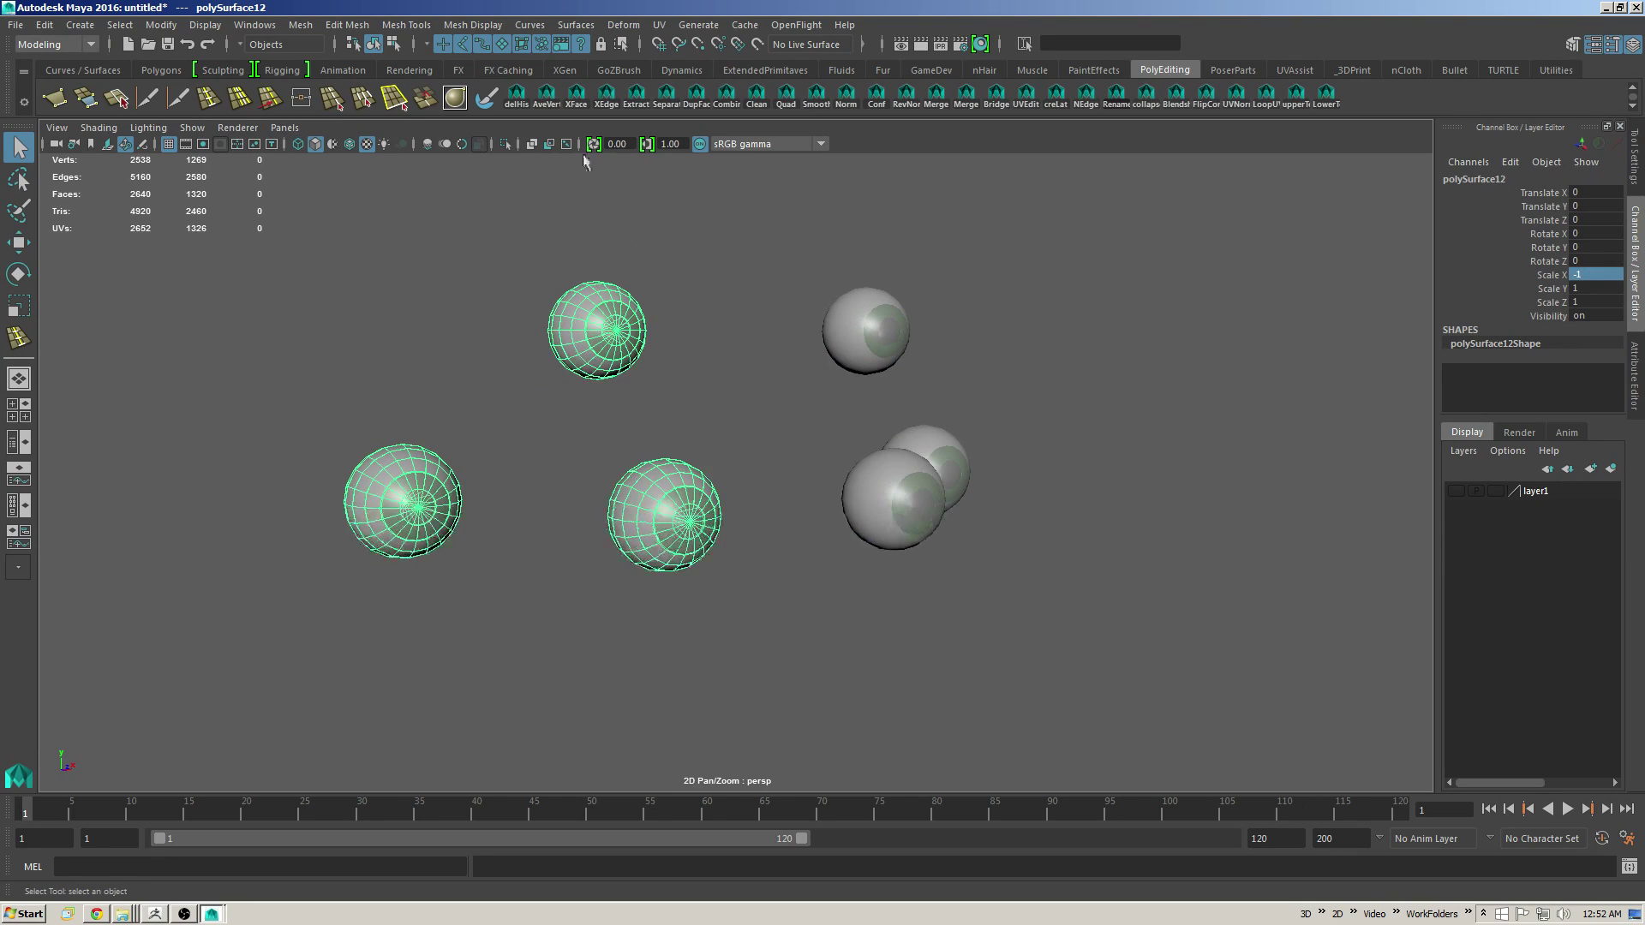
Step: Check both eyeball sets against the creature layer, then hide it and separate the two sets into individual pieces
{"action": "left_click", "coordinate": [1454, 492]}
{"action": "right_click_drag", "start_coordinate": [974, 485], "coordinate": [511, 157], "text": "alt"}
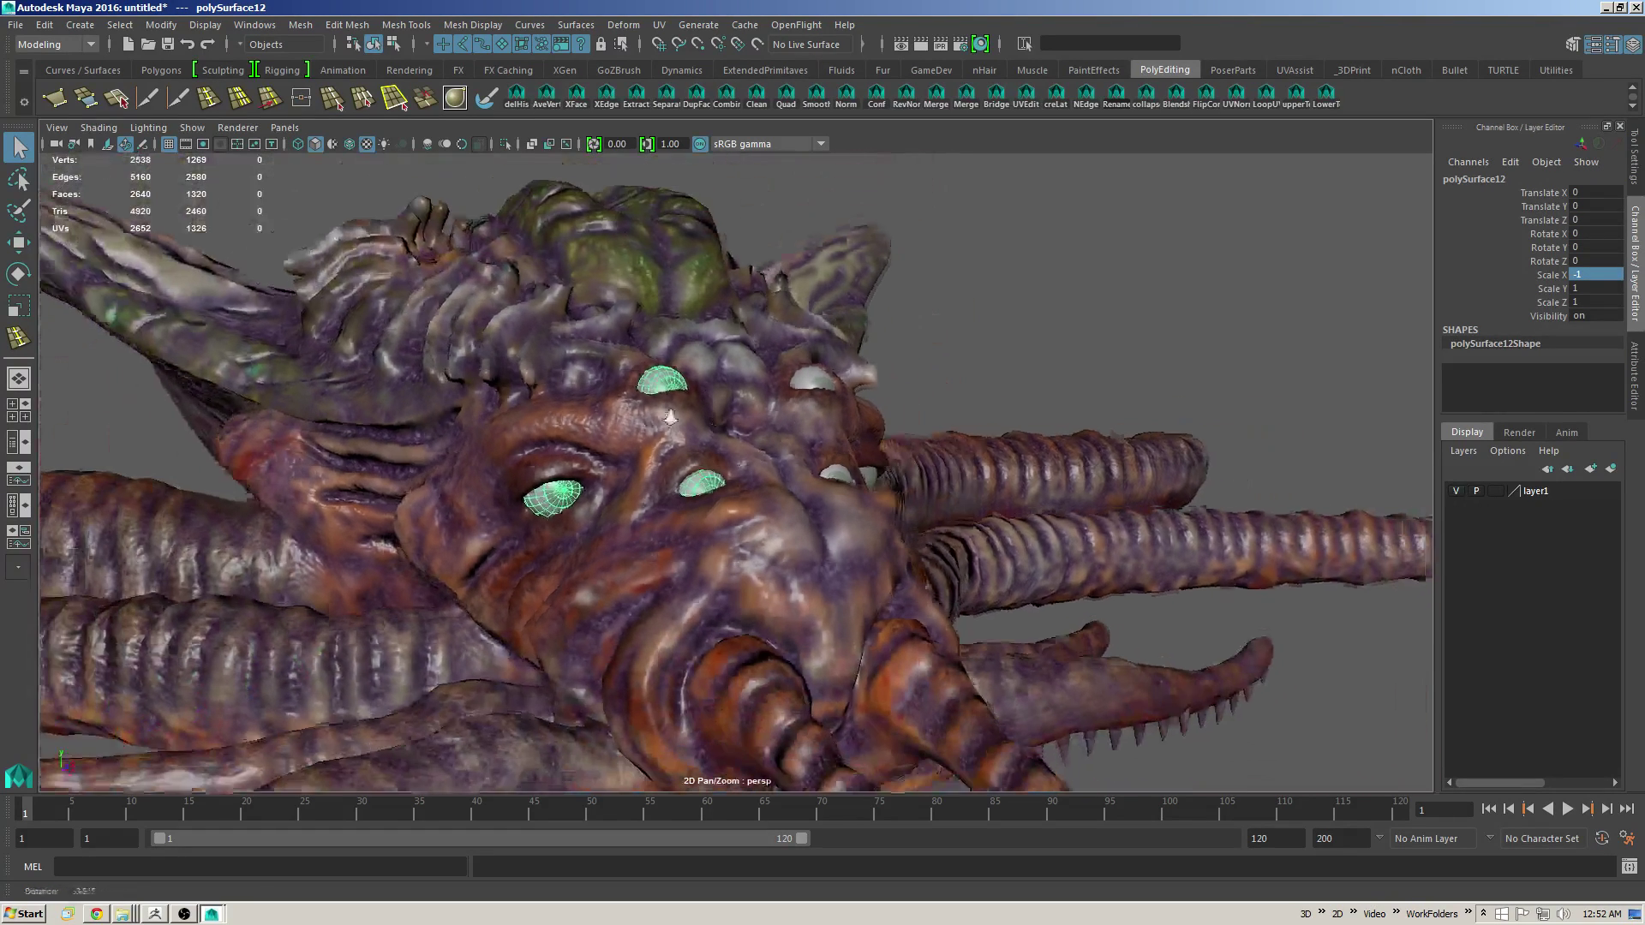
{"action": "left_click_drag", "start_coordinate": [704, 255], "coordinate": [1068, 409], "text": "alt"}
{"action": "left_click", "coordinate": [803, 413], "text": "shift"}
{"action": "left_click", "coordinate": [1457, 492]}
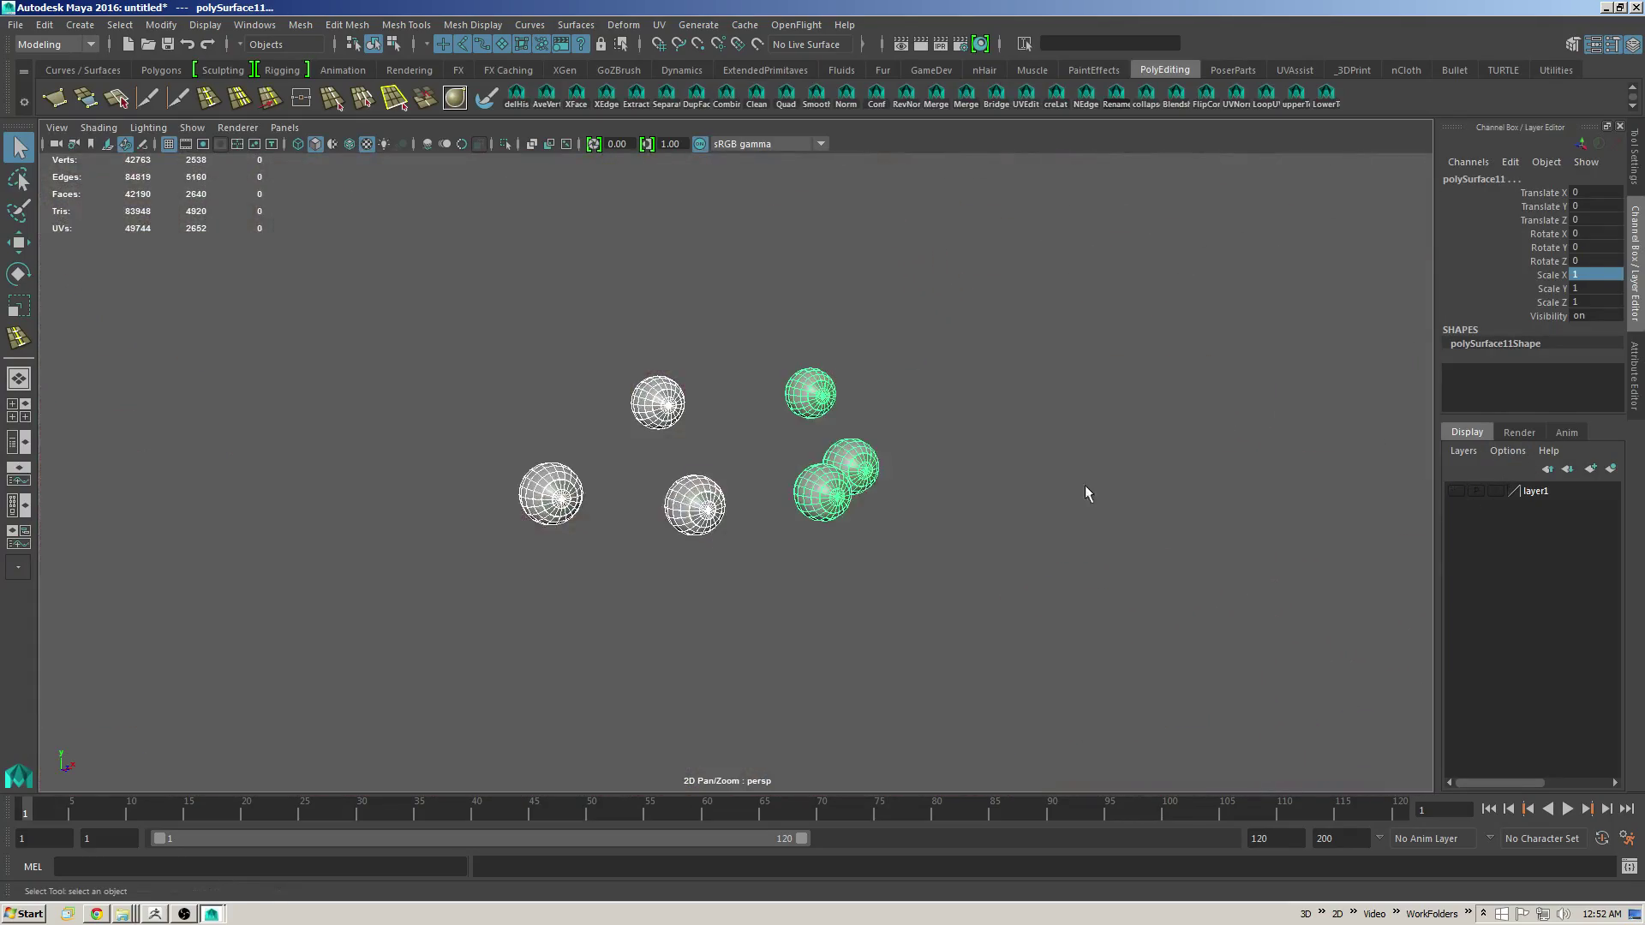
{"action": "left_click_drag", "start_coordinate": [1032, 481], "coordinate": [1067, 536], "text": "alt"}
{"action": "left_click", "coordinate": [672, 102]}
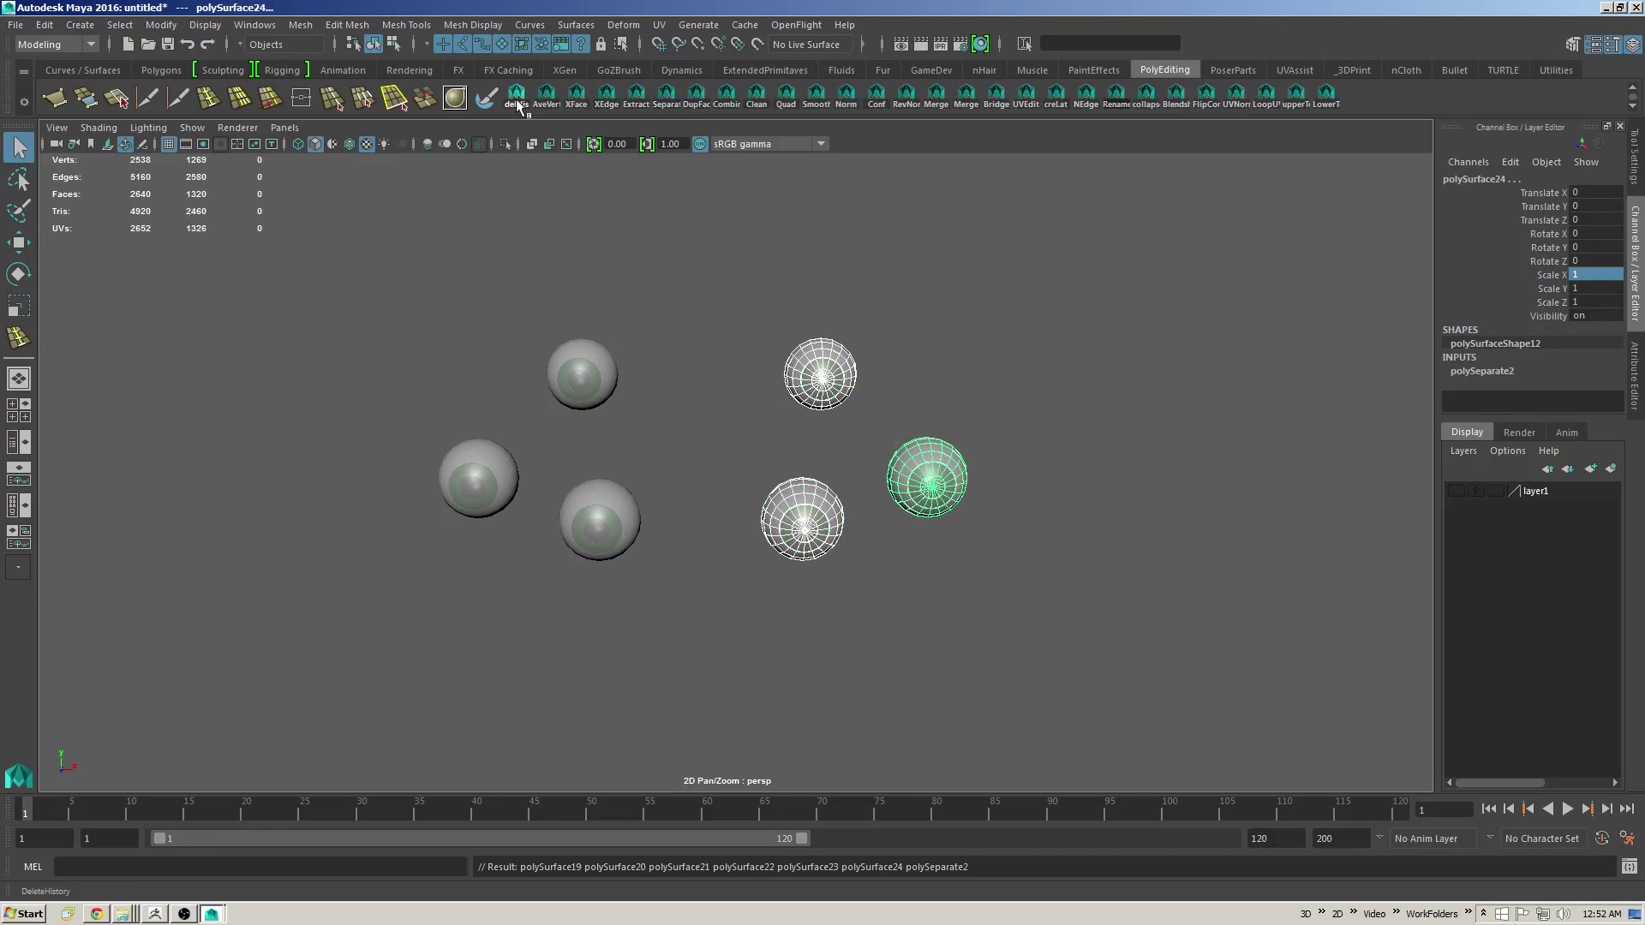
Step: Combine the separated pieces of each eyeball so that all six eyeballs are individual meshes
{"action": "left_click", "coordinate": [782, 351]}
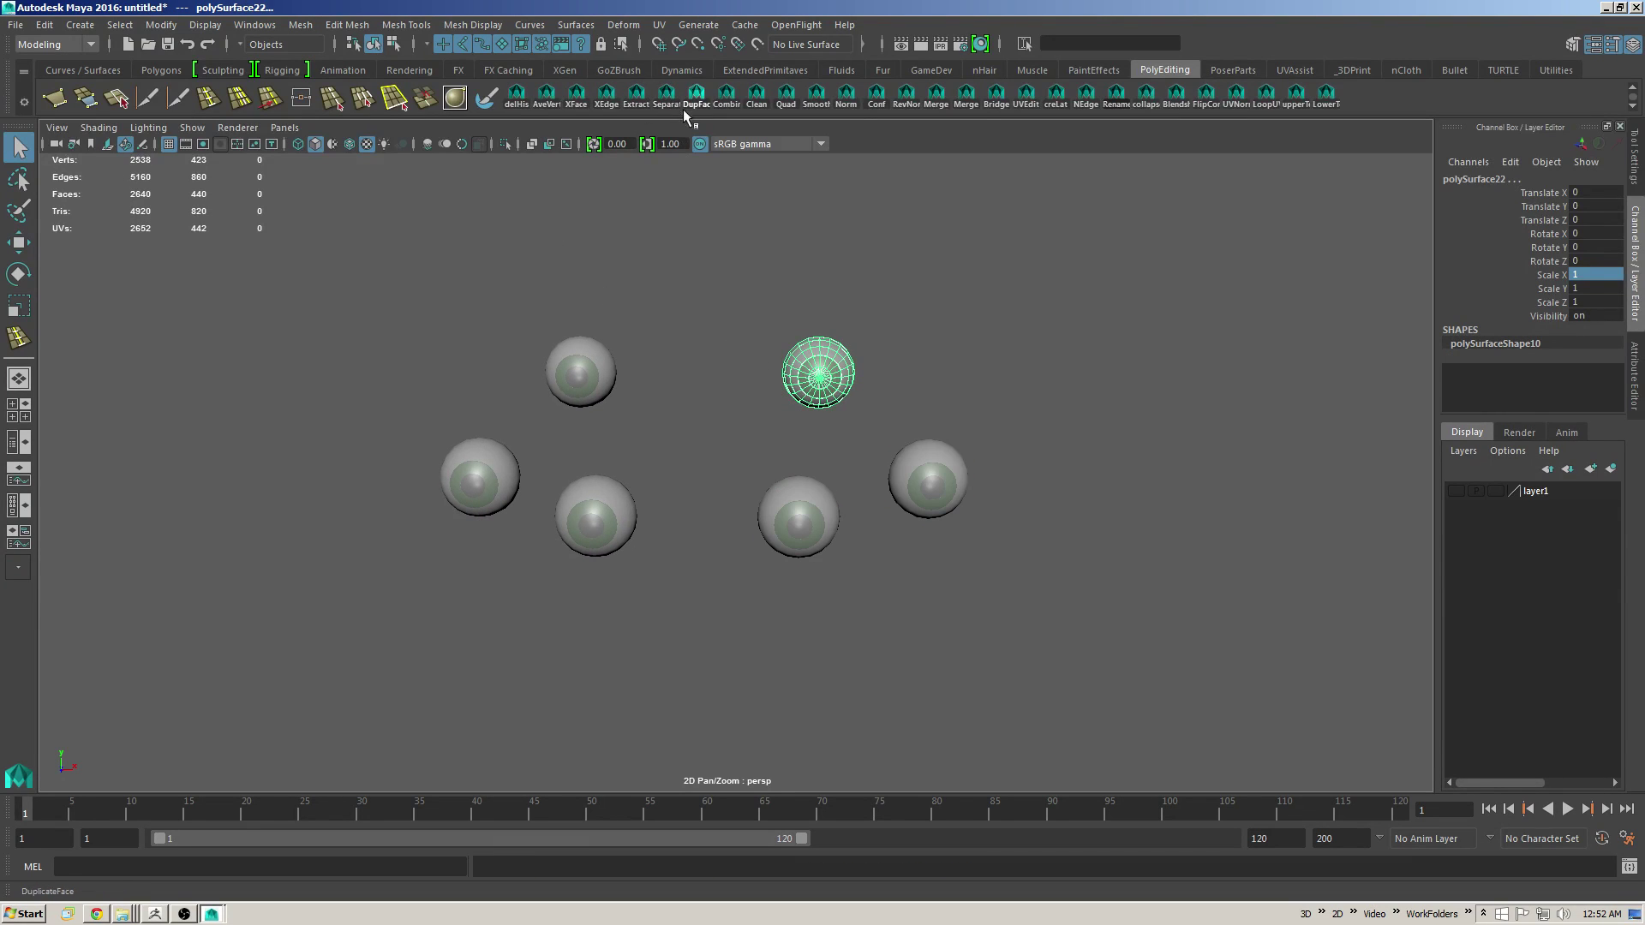
{"action": "left_click", "coordinate": [724, 99]}
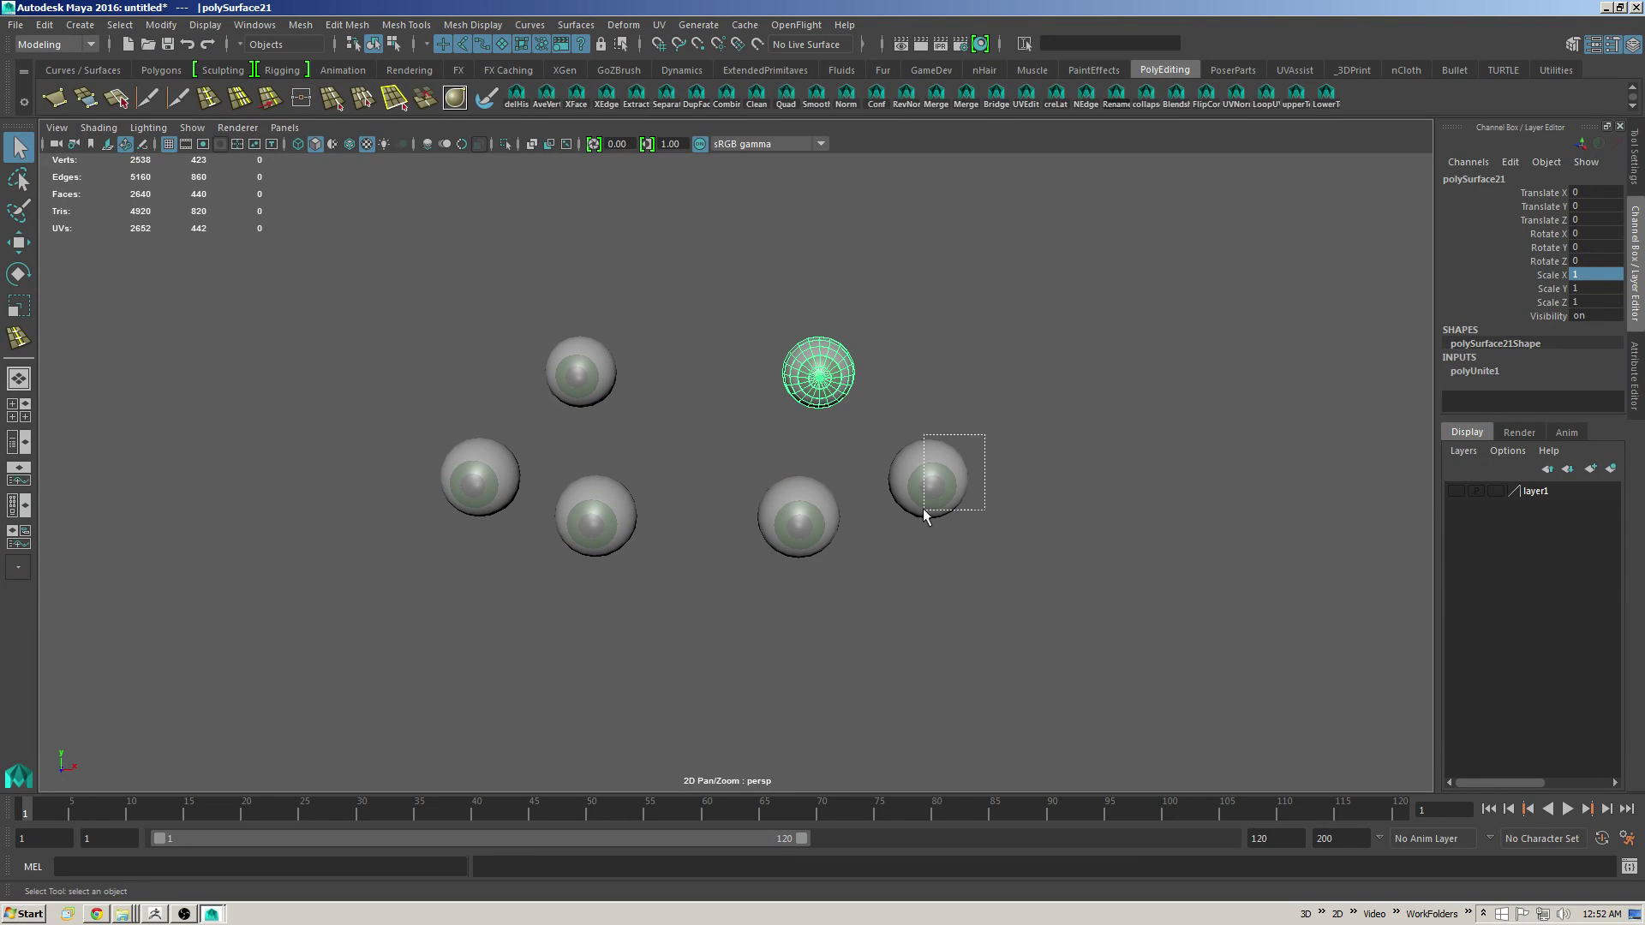
{"action": "left_click_drag", "start_coordinate": [901, 546], "coordinate": [898, 546]}
{"action": "key", "text": "g"}
{"action": "left_click_drag", "start_coordinate": [841, 492], "coordinate": [754, 557]}
{"action": "key", "text": "g"}
{"action": "left_click_drag", "start_coordinate": [644, 488], "coordinate": [604, 585]}
{"action": "key", "text": "g"}
{"action": "left_click_drag", "start_coordinate": [623, 329], "coordinate": [445, 506]}
{"action": "key", "text": "g"}
{"action": "key", "text": "g"}
Step: Delete the history of all six eyeballs and center their pivots
{"action": "left_click_drag", "start_coordinate": [1028, 291], "coordinate": [150, 785]}
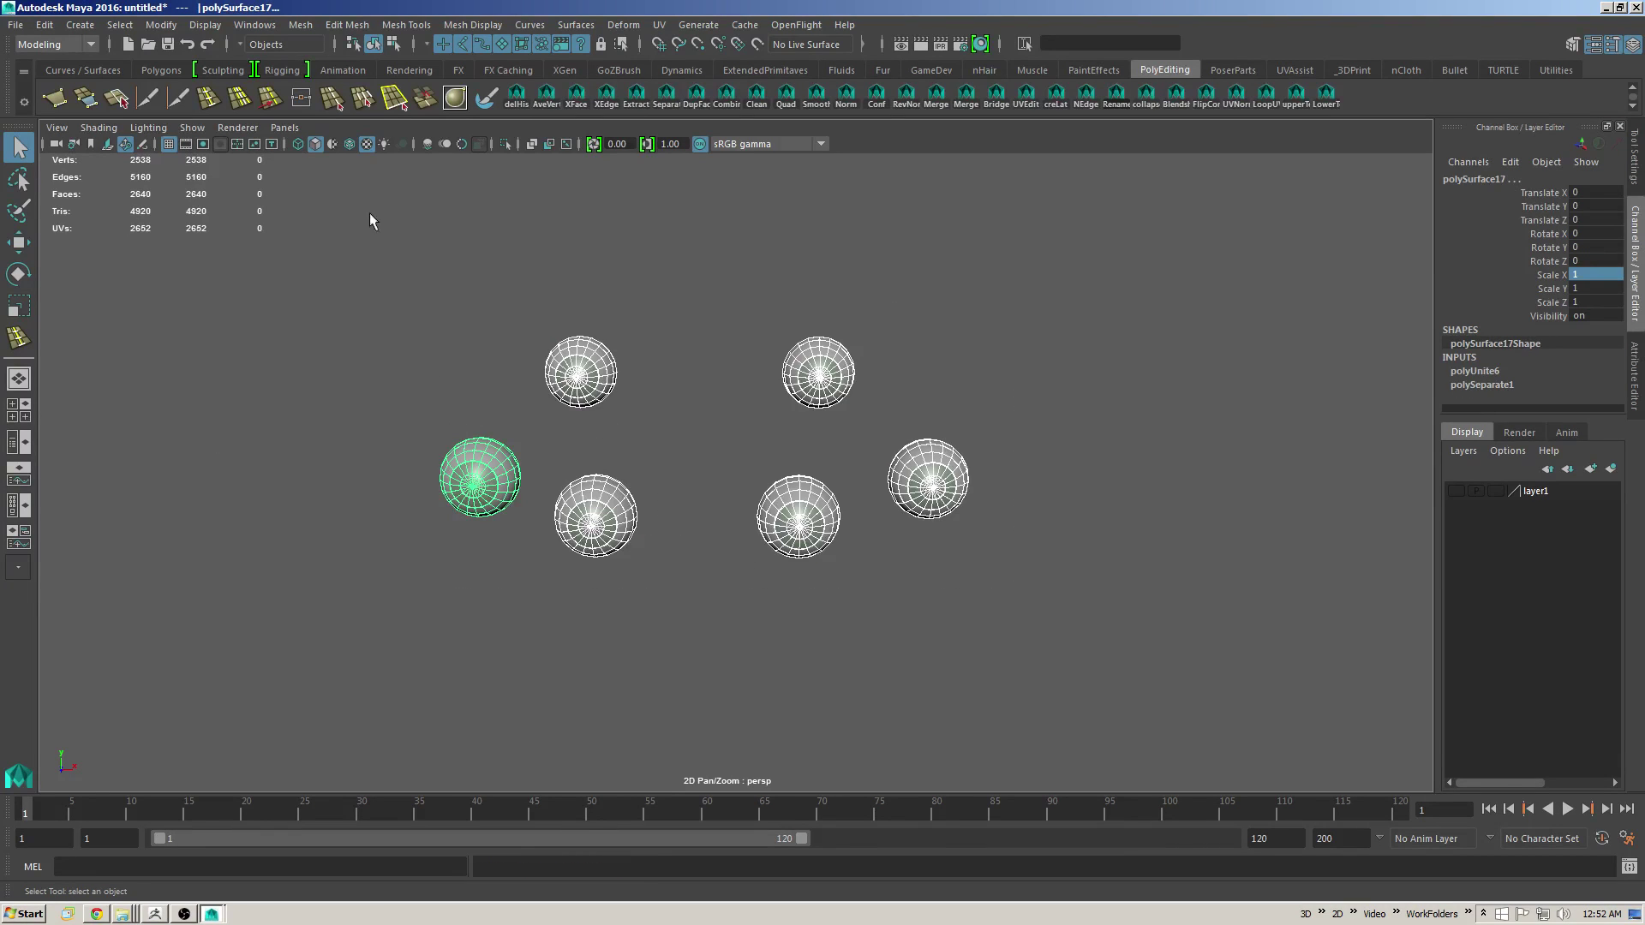
{"action": "left_click", "coordinate": [515, 96]}
{"action": "left_click", "coordinate": [145, 25]}
{"action": "left_click", "coordinate": [209, 133]}
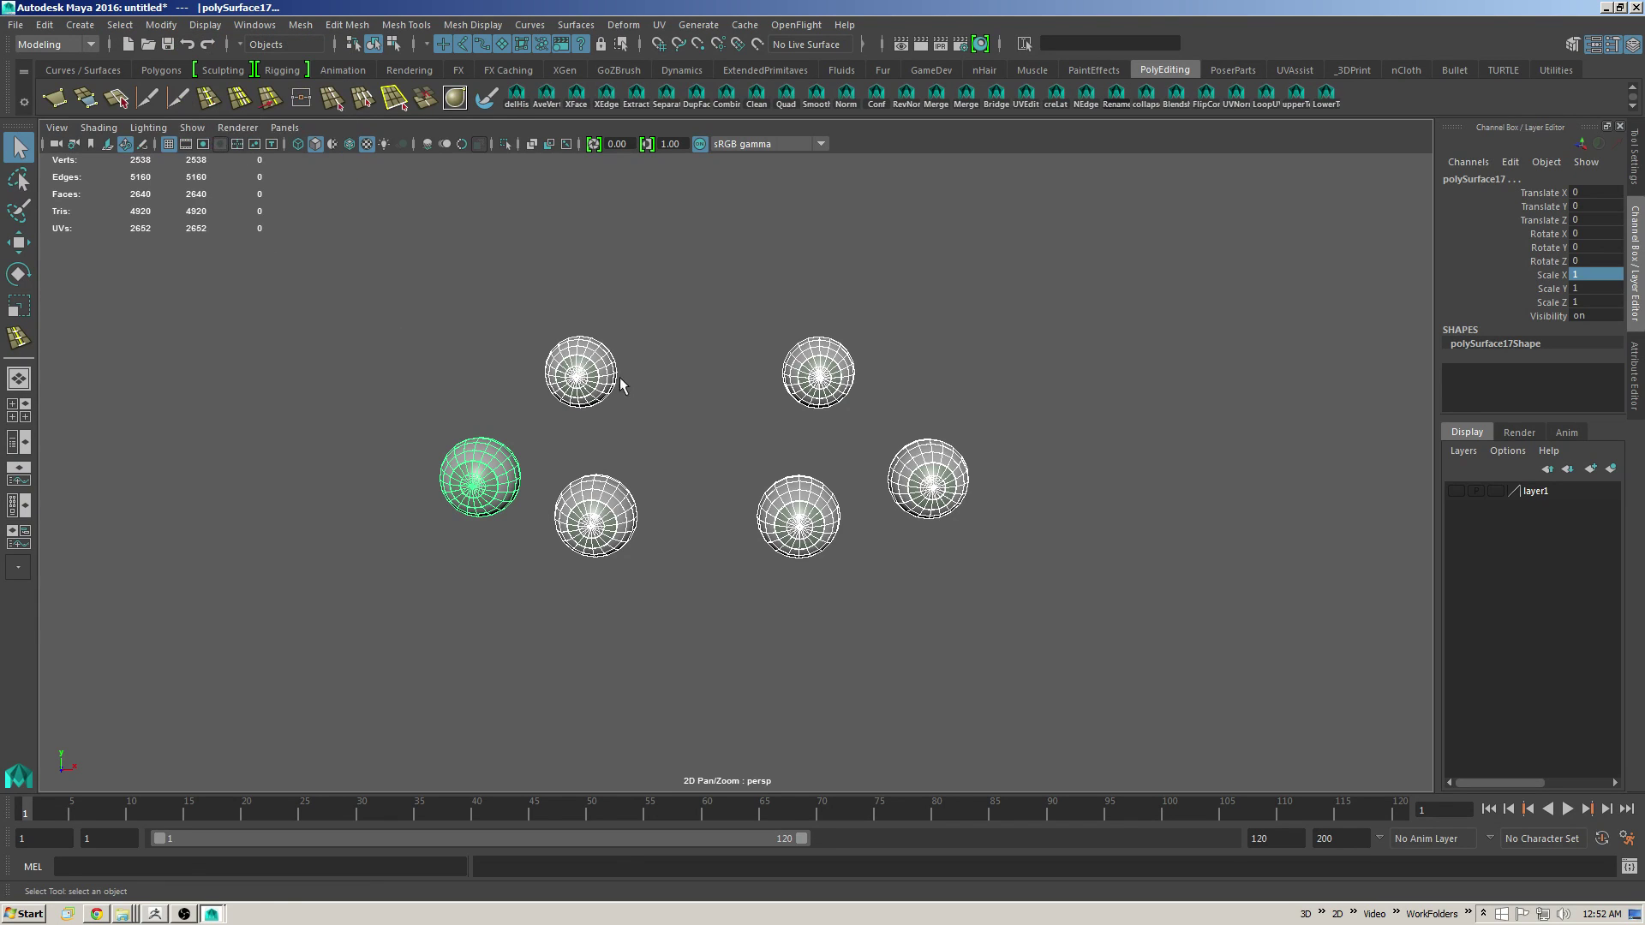
{"action": "left_click_drag", "start_coordinate": [685, 392], "coordinate": [745, 377], "text": "alt"}
Step: Show the creature layer, rotate the two upper eyeballs to about Rotate X -28.171, and shift them slightly along their facing axis
{"action": "left_click", "coordinate": [836, 362]}
{"action": "middle_click_drag", "start_coordinate": [899, 482], "coordinate": [910, 520], "text": "alt"}
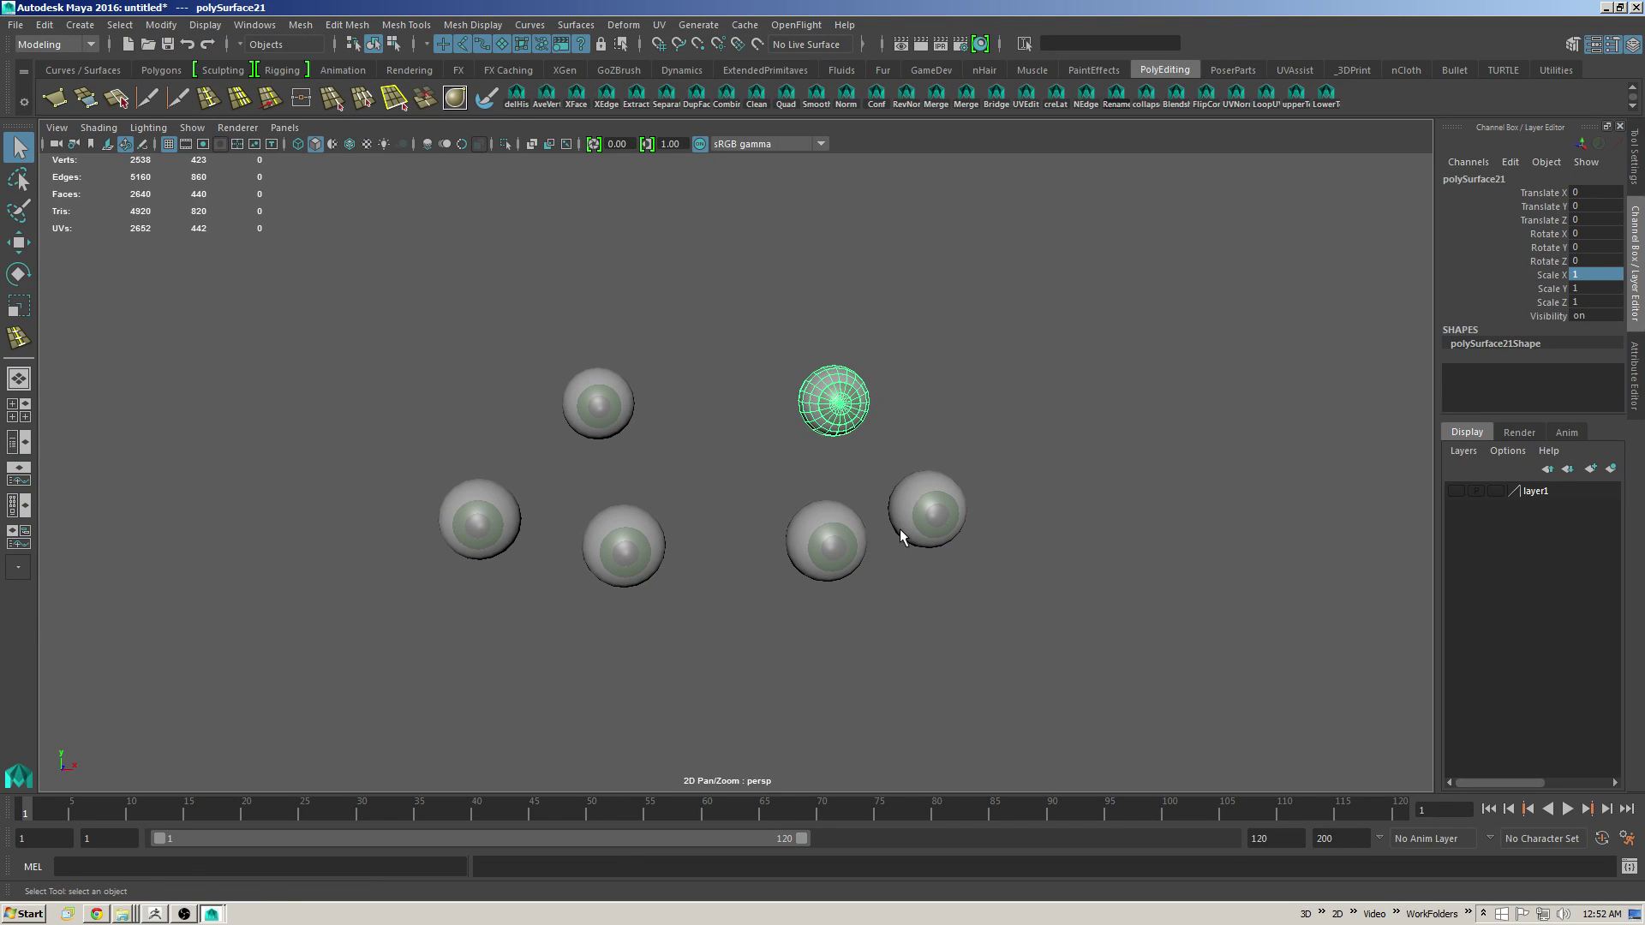
{"action": "left_click", "coordinate": [1456, 491]}
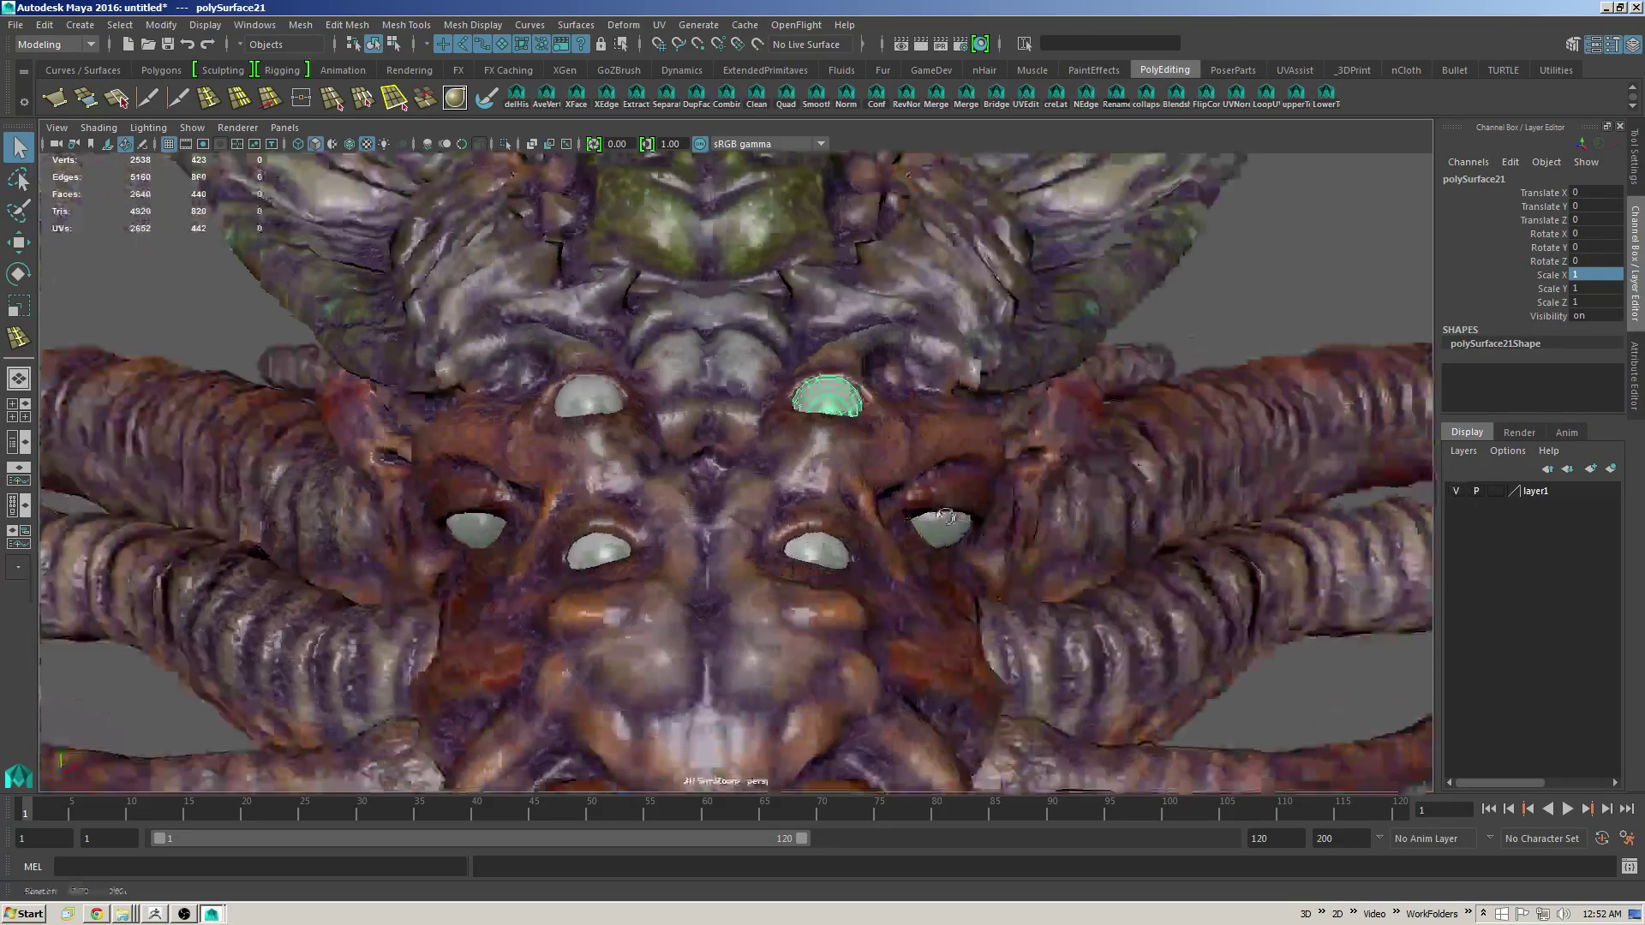
{"action": "left_click_drag", "start_coordinate": [938, 515], "coordinate": [931, 497], "text": "alt"}
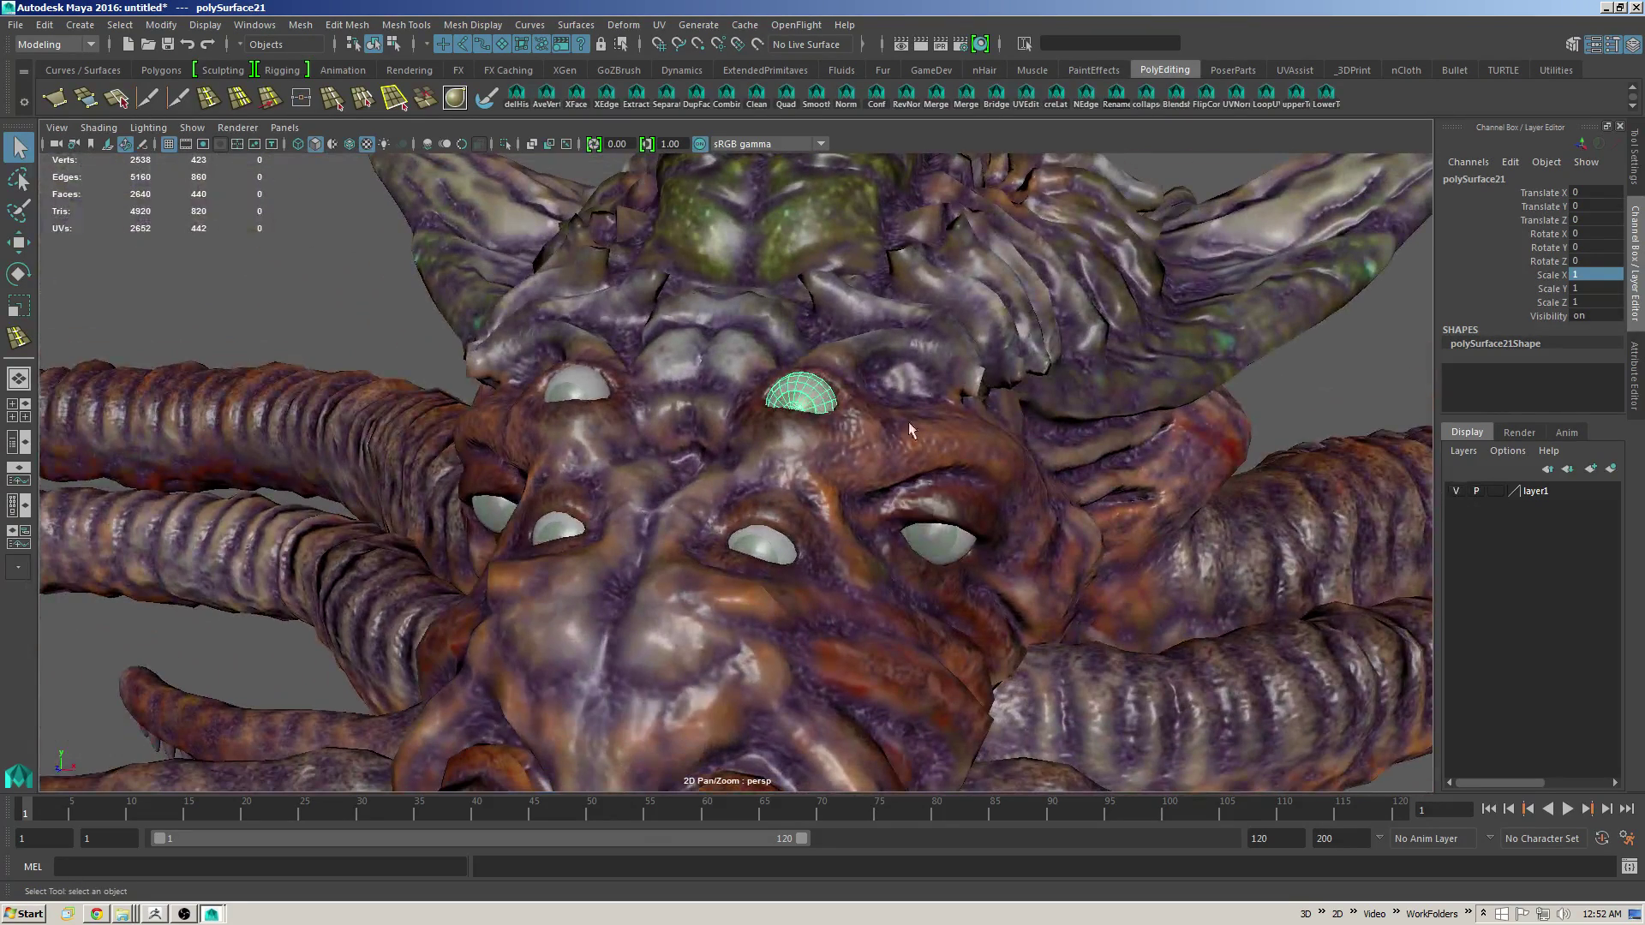
{"action": "left_click", "coordinate": [589, 377], "text": "shift"}
{"action": "key", "text": "e"}
{"action": "left_click_drag", "start_coordinate": [589, 378], "coordinate": [735, 296], "text": "alt"}
{"action": "key", "text": "ctrl+z"}
{"action": "key", "text": "w"}
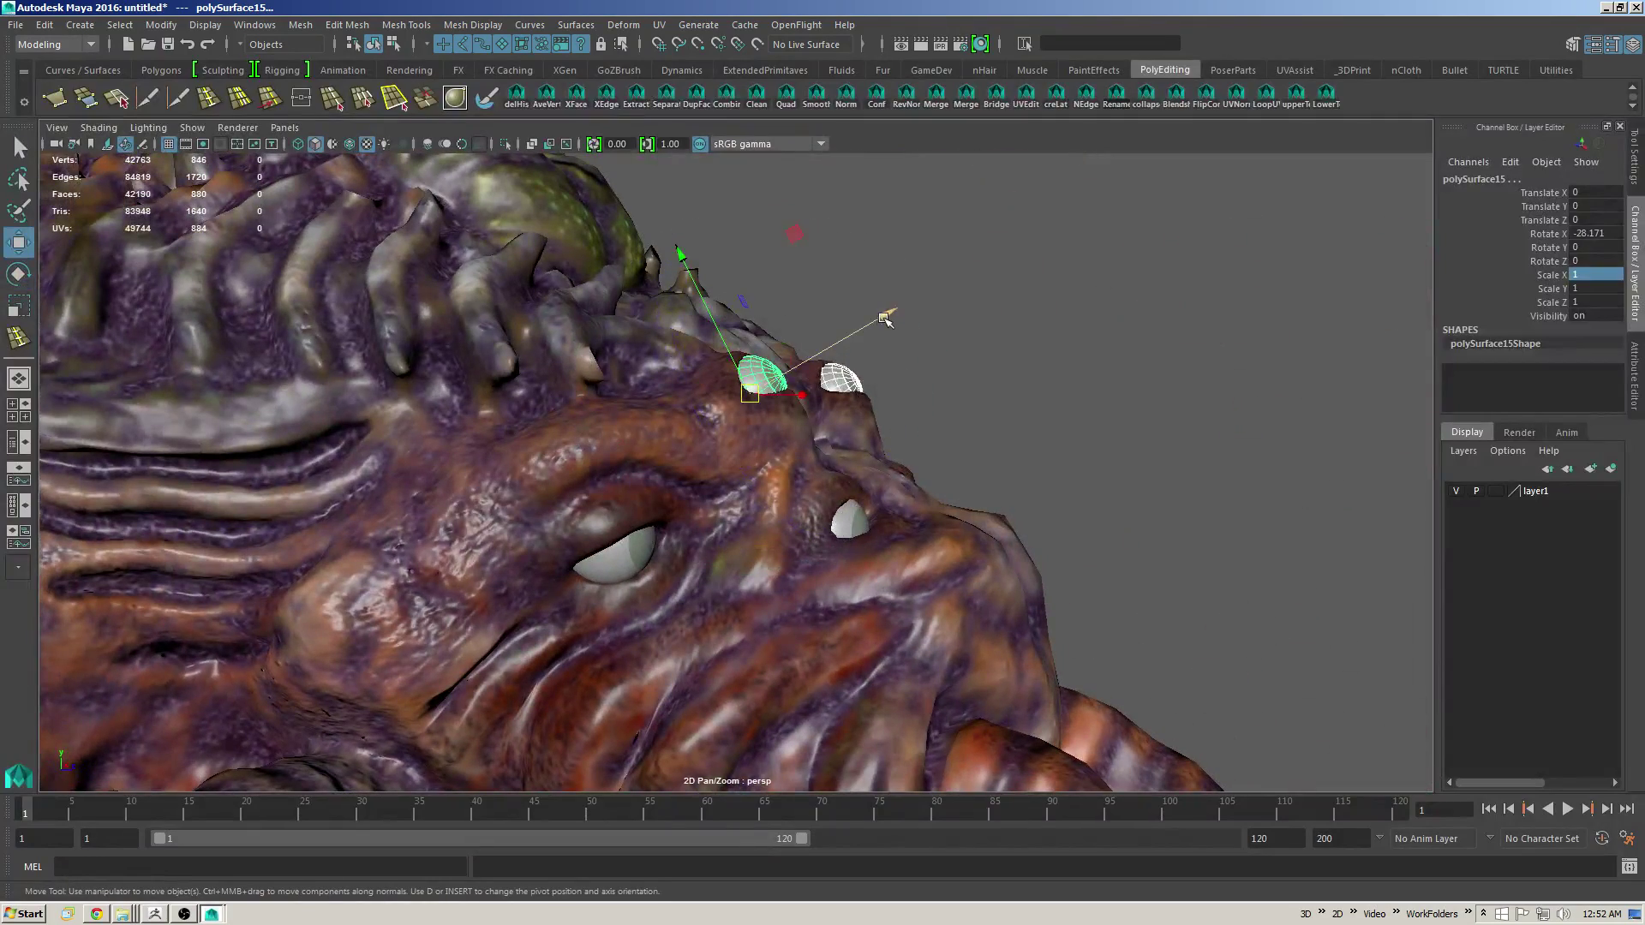
{"action": "left_click_drag", "start_coordinate": [885, 319], "coordinate": [878, 321]}
{"action": "left_click_drag", "start_coordinate": [874, 324], "coordinate": [812, 517], "text": "alt"}
Step: Rotate the two outer eyeballs in their sockets, turning one to about Rotate 13.5, 28.941, 2.695
{"action": "key", "text": "q"}
{"action": "left_click", "coordinate": [938, 520], "text": "shift"}
{"action": "left_click_drag", "start_coordinate": [939, 521], "coordinate": [889, 551], "text": "alt"}
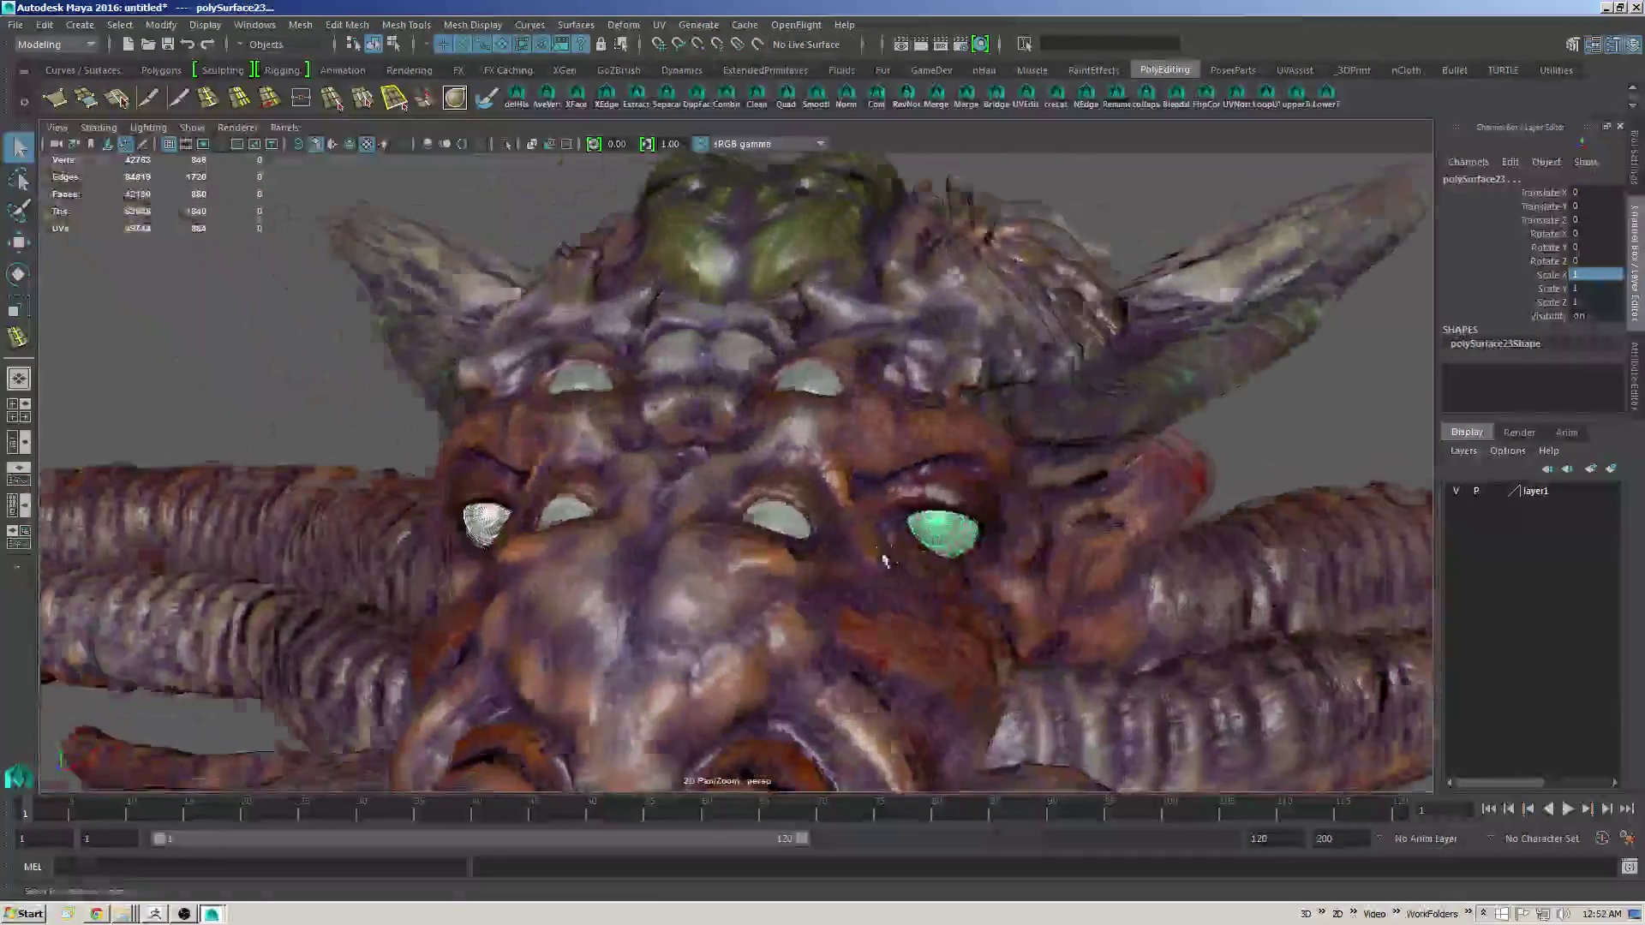
{"action": "key", "text": "e"}
{"action": "left_click_drag", "start_coordinate": [993, 540], "coordinate": [1038, 541], "text": "alt"}
{"action": "left_click_drag", "start_coordinate": [891, 497], "coordinate": [974, 475], "text": "alt"}
{"action": "key", "text": "q"}
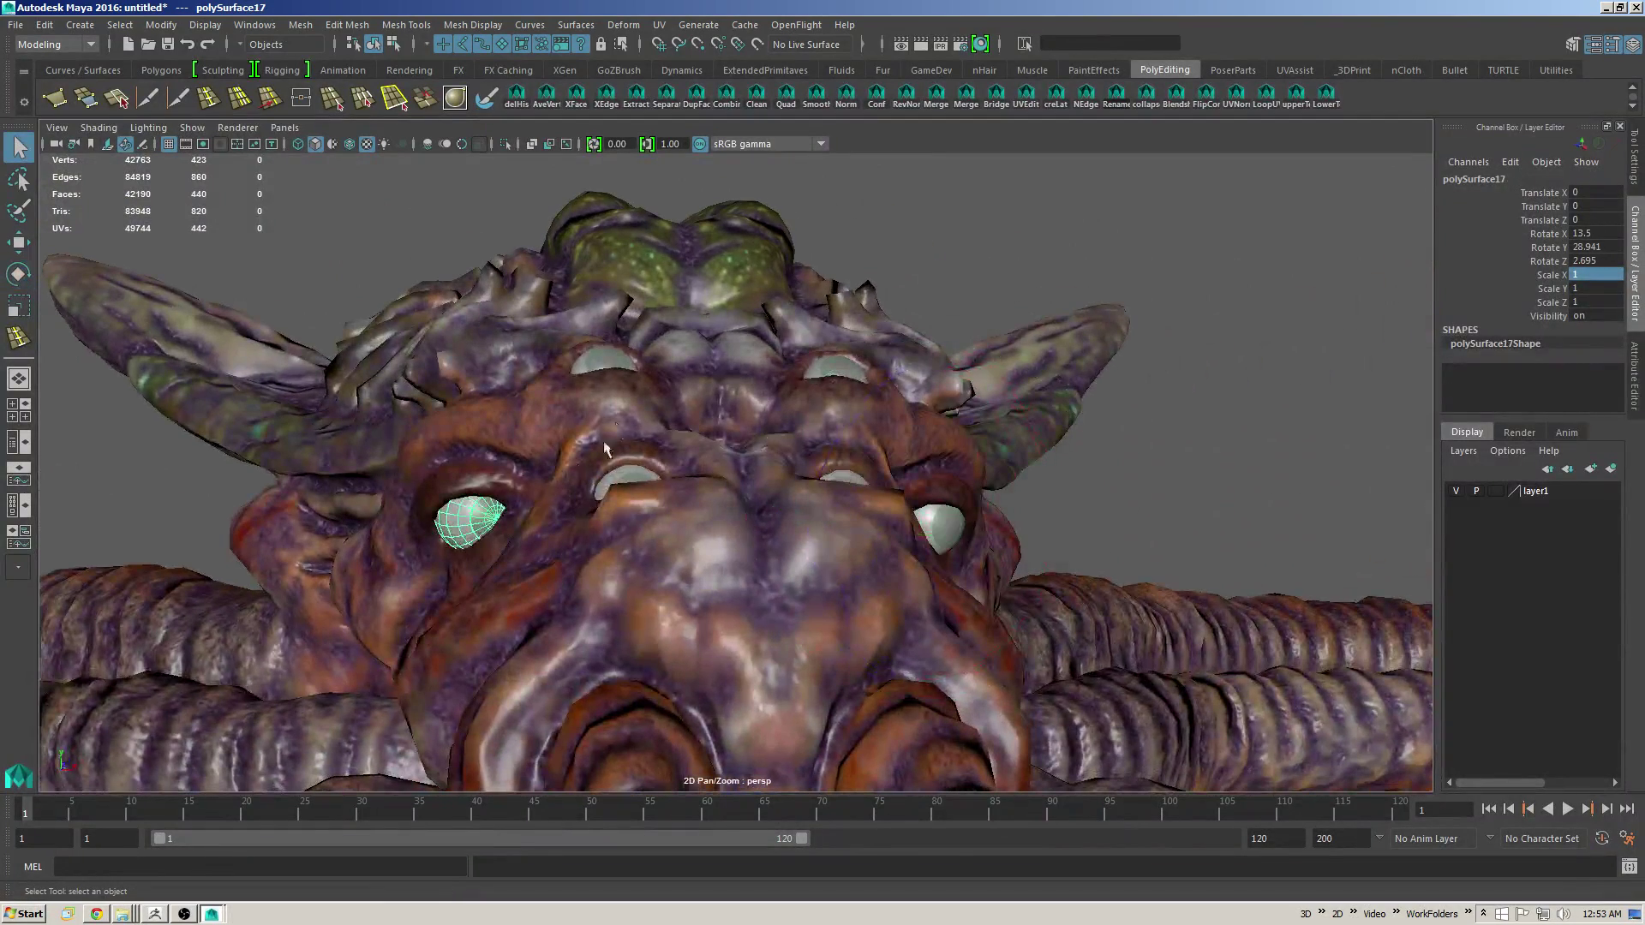
Step: Delete the outer, upper and lower inner eyeballs on the creature's right side
{"action": "key", "text": "Delete"}
{"action": "left_click", "coordinate": [614, 368]}
{"action": "key", "text": "Delete"}
{"action": "left_click", "coordinate": [628, 471]}
{"action": "key", "text": "Delete"}
Step: Rotate the remaining outer eyeball to about 6.666, 19.317, 9.048 so it faces properly out of its socket
{"action": "left_click_drag", "start_coordinate": [977, 488], "coordinate": [887, 497], "text": "alt"}
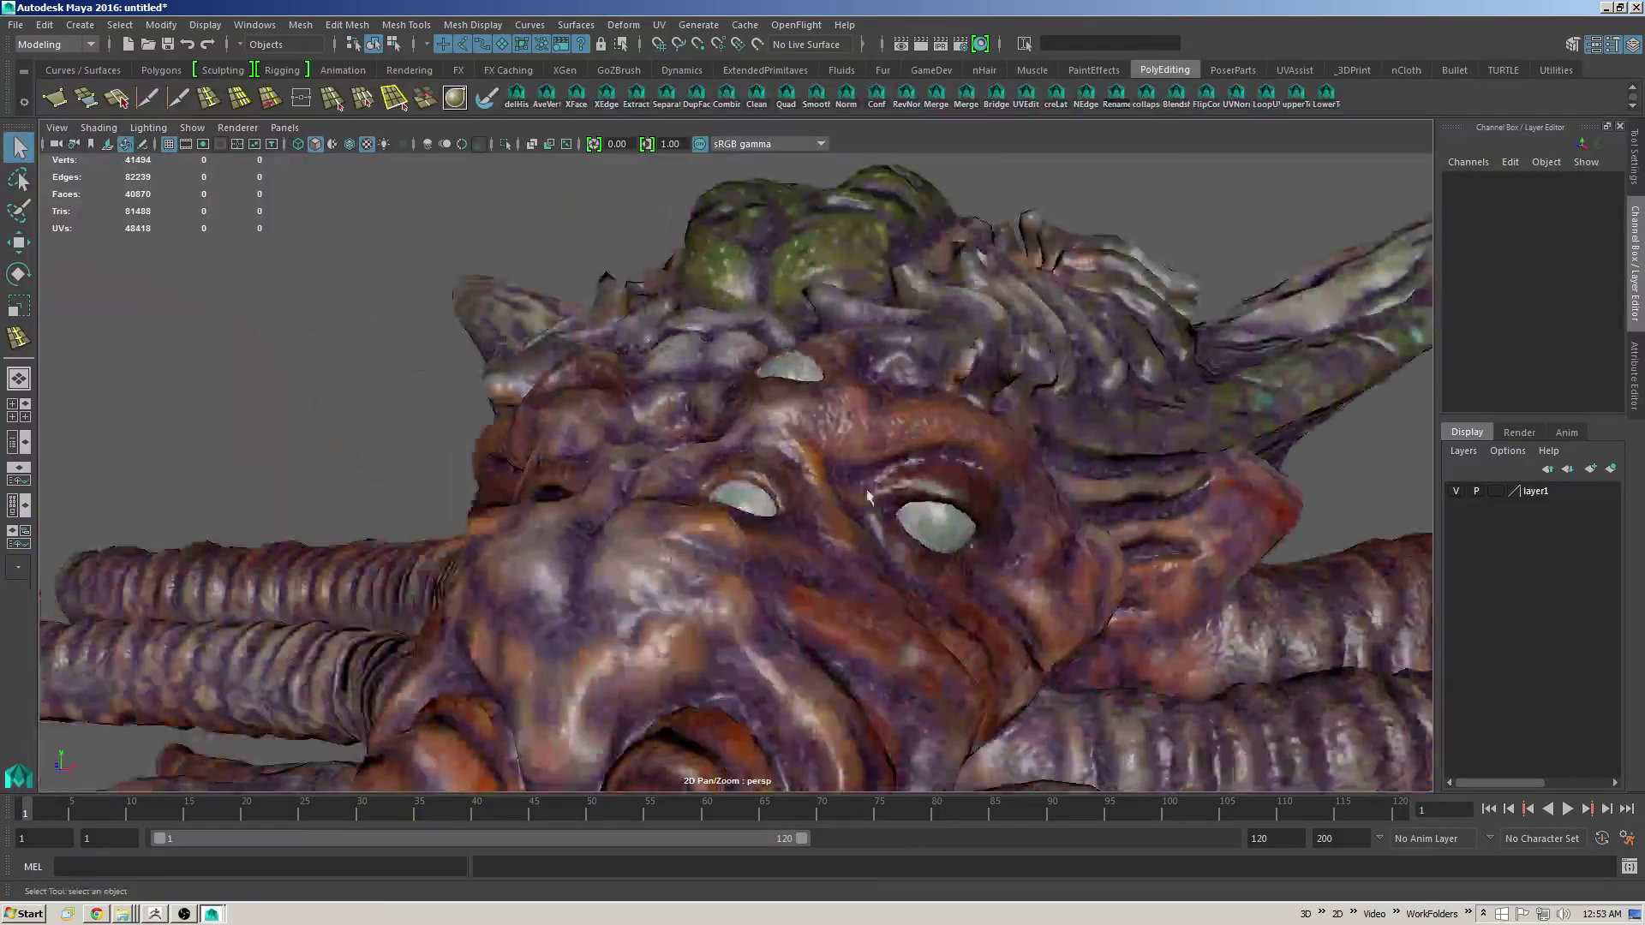
{"action": "left_click", "coordinate": [934, 522]}
{"action": "key", "text": "e"}
{"action": "left_click_drag", "start_coordinate": [972, 467], "coordinate": [987, 444]}
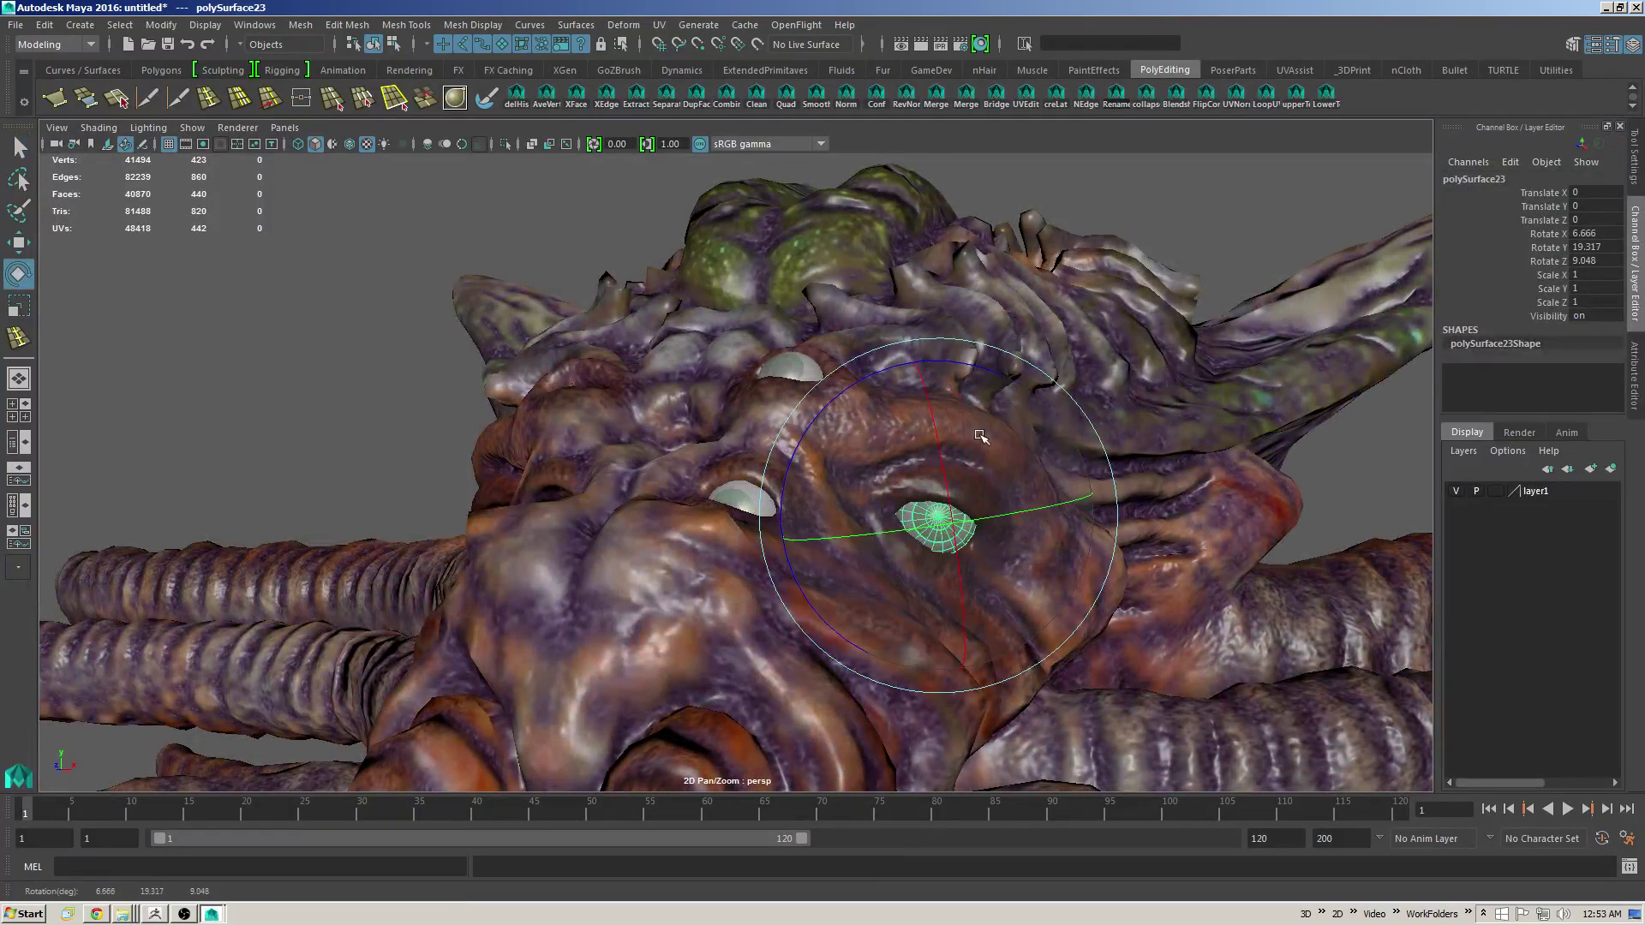
{"action": "key", "text": "q"}
Step: Rotate the remaining lower inner eyeball to about -12.971, 8.874, 2.319
{"action": "left_click_drag", "start_coordinate": [715, 501], "coordinate": [819, 510], "text": "alt"}
{"action": "left_click", "coordinate": [775, 538]}
{"action": "key", "text": "e"}
{"action": "key", "text": "q"}
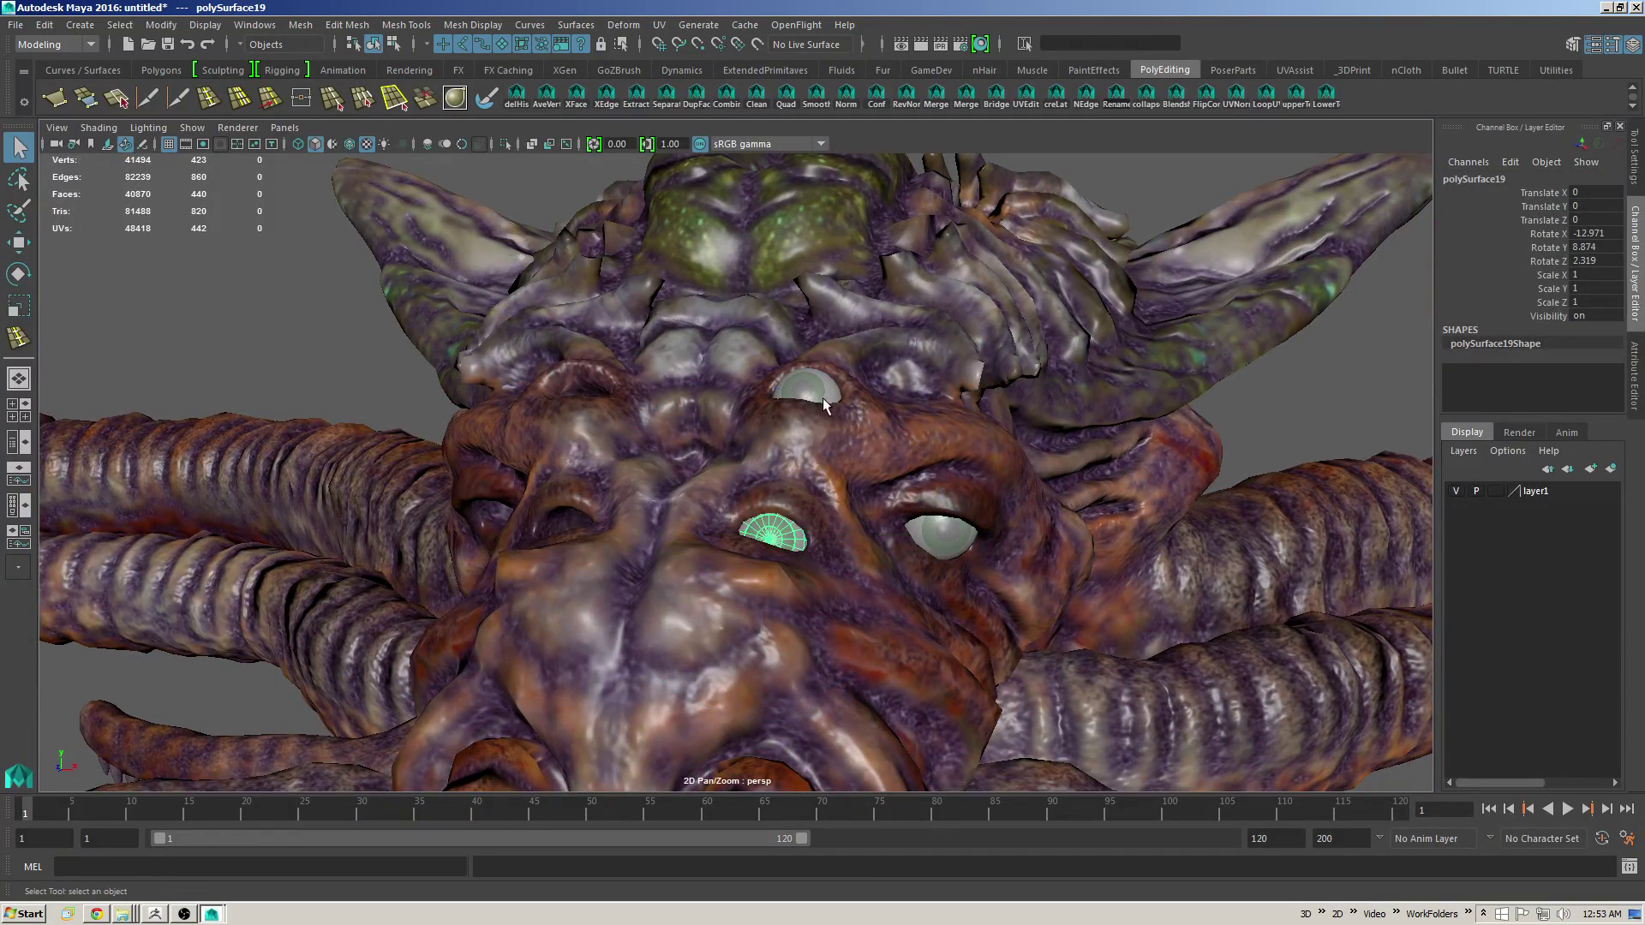
Step: Combine the three remaining eyeballs into one mesh and delete its history
{"action": "left_click", "coordinate": [819, 392], "text": "shift"}
{"action": "left_click", "coordinate": [953, 542], "text": "shift"}
{"action": "left_click", "coordinate": [728, 99]}
{"action": "left_click", "coordinate": [519, 96]}
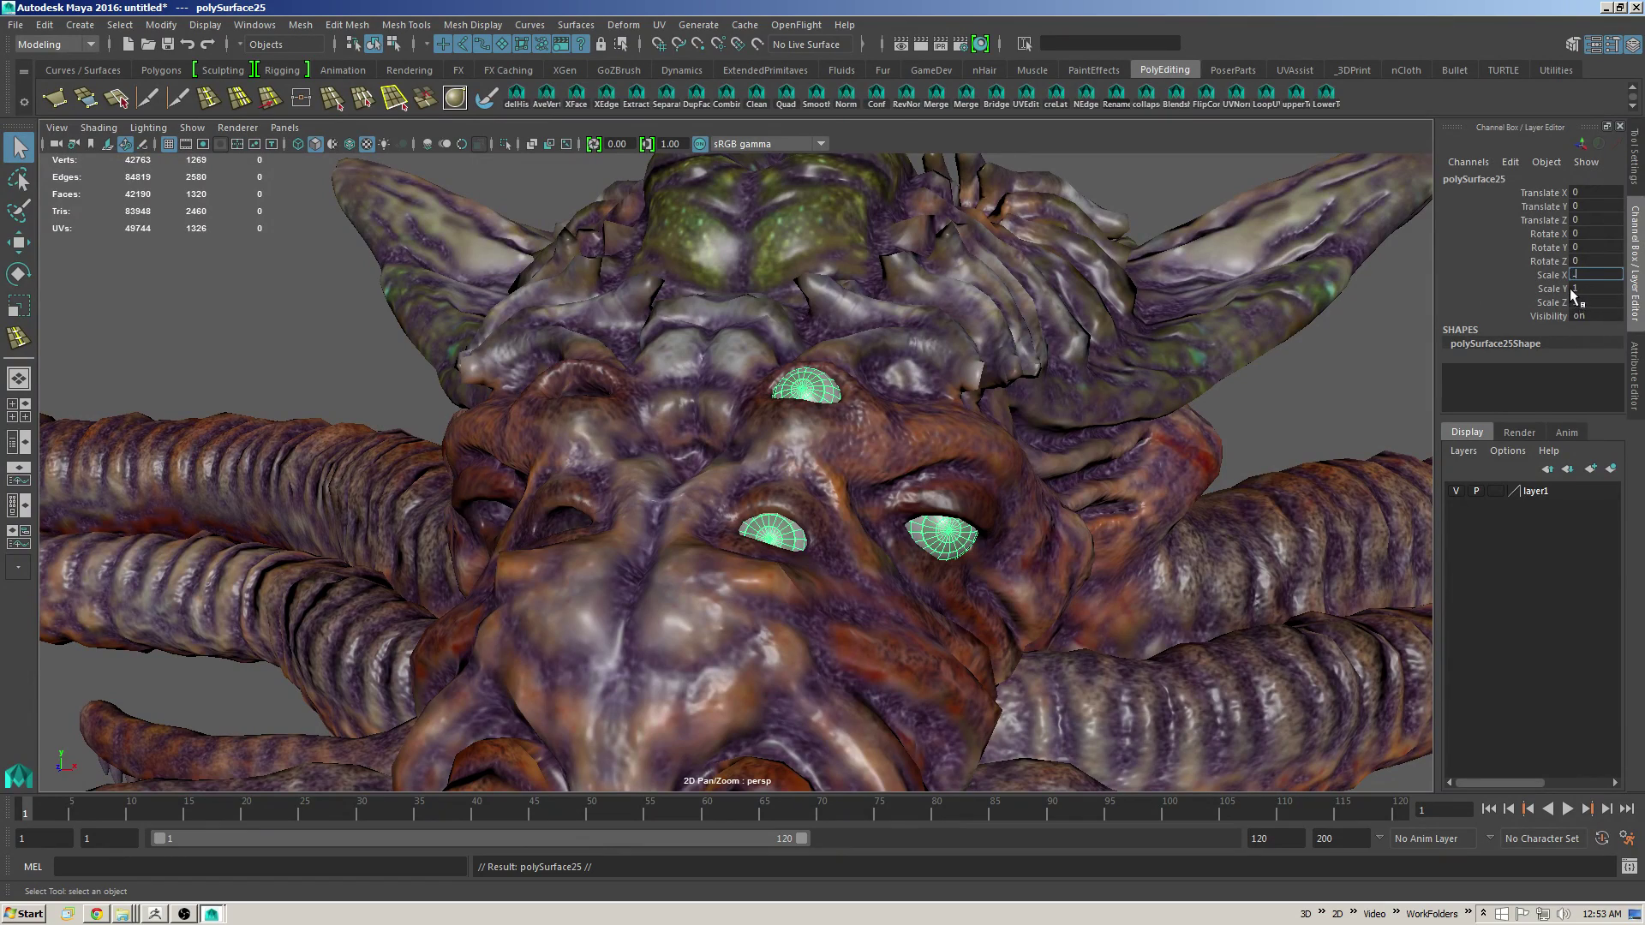
Step: Mirror a duplicate of the combined, reoriented eyeballs with Scale X -1 and view the creature's head from several sides
{"action": "type", "text": "-1"}
{"action": "key", "text": "Return"}
{"action": "left_click_drag", "start_coordinate": [914, 459], "coordinate": [1014, 433], "text": "alt"}
{"action": "right_click_drag", "start_coordinate": [1014, 432], "coordinate": [646, 408], "text": "alt"}
{"action": "left_click_drag", "start_coordinate": [646, 408], "coordinate": [694, 386], "text": "alt"}
{"action": "left_click", "coordinate": [954, 400]}
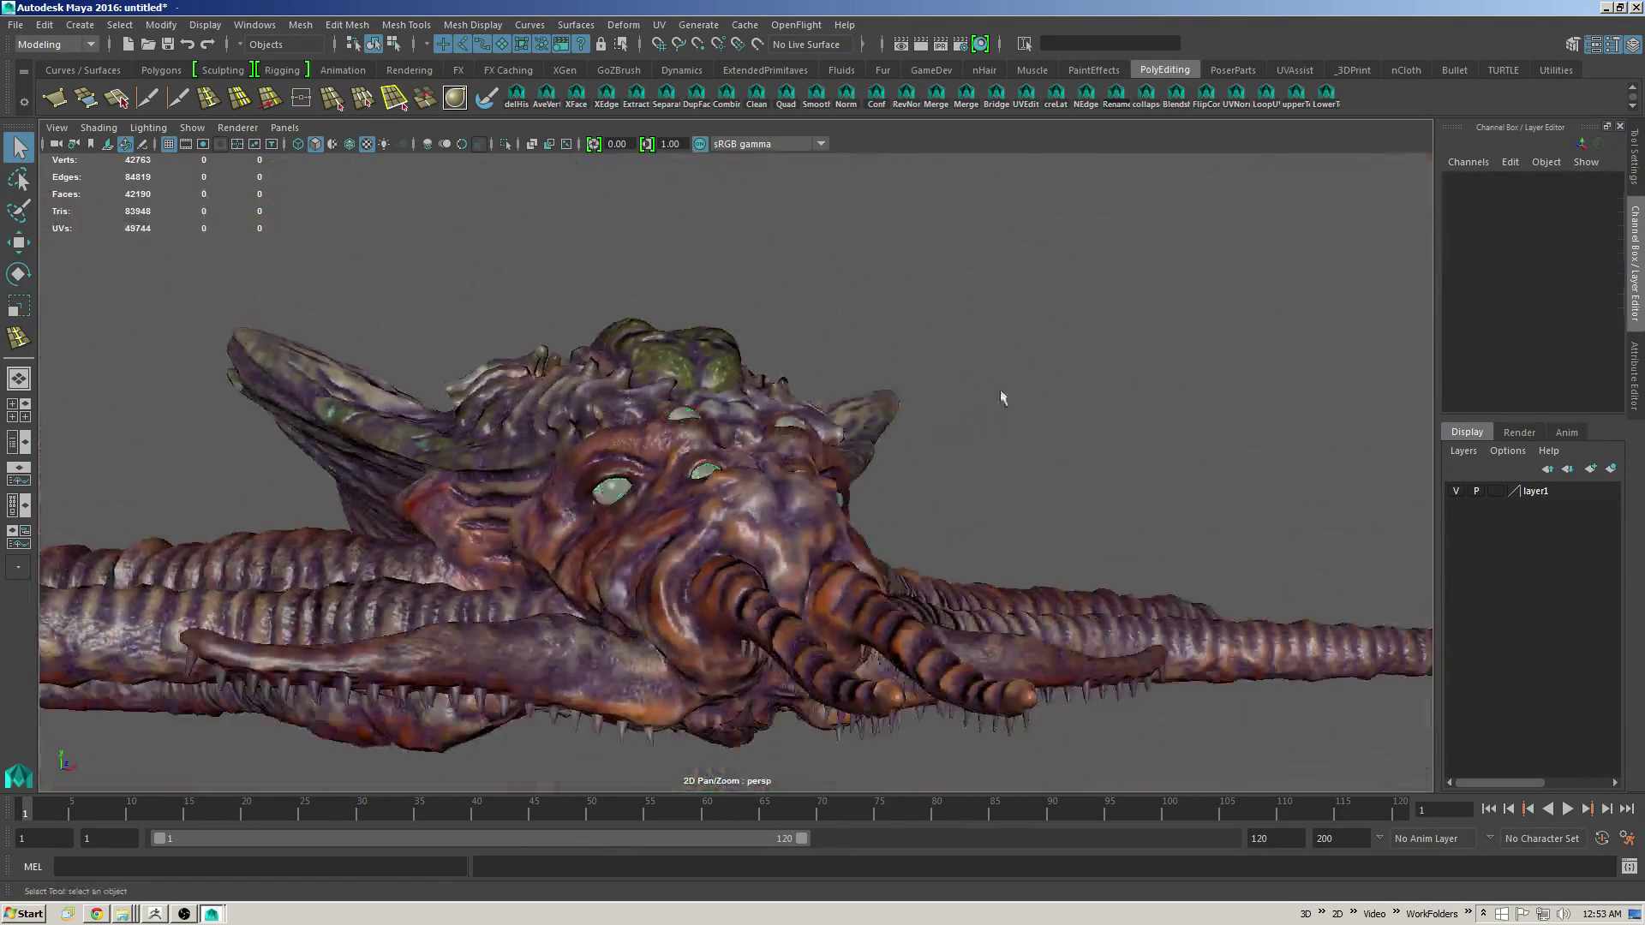
{"action": "left_click_drag", "start_coordinate": [954, 400], "coordinate": [1014, 389], "text": "alt"}
{"action": "right_click_drag", "start_coordinate": [1013, 389], "coordinate": [959, 403], "text": "alt"}
{"action": "mouse_move", "coordinate": [994, 411]}
{"action": "left_mouse_down", "text": "alt"}
{"action": "mouse_move", "coordinate": [1033, 415]}
{"action": "mouse_move", "coordinate": [826, 429]}
{"action": "mouse_move", "coordinate": [857, 377]}
{"action": "mouse_move", "coordinate": [1026, 417]}
{"action": "mouse_move", "coordinate": [900, 360]}
{"action": "mouse_move", "coordinate": [940, 305]}
{"action": "mouse_move", "coordinate": [977, 397]}
{"action": "left_mouse_up", "text": "alt"}
{"action": "right_click_drag", "start_coordinate": [977, 397], "coordinate": [1040, 406], "text": "alt"}
{"action": "left_click_drag", "start_coordinate": [1041, 406], "coordinate": [974, 426], "text": "alt"}
Step: Switch to ZBrush and look over the SubTool list containing the creature and its Eyes
{"action": "left_click", "coordinate": [1593, 253]}
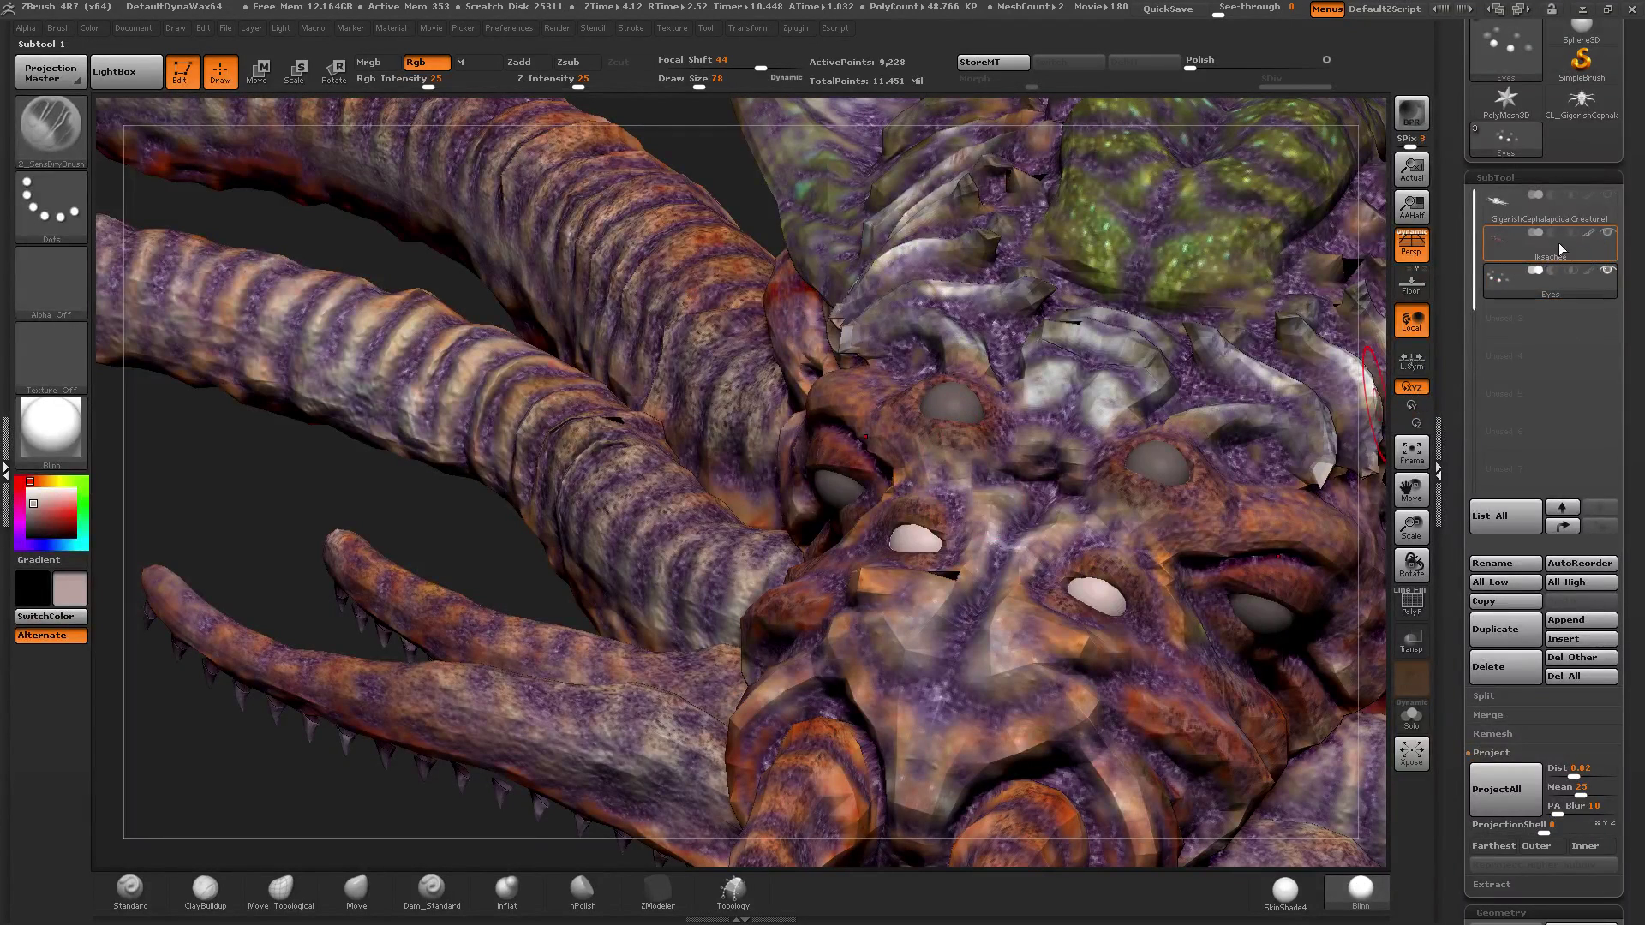
{"action": "left_click_drag", "start_coordinate": [1451, 264], "coordinate": [1451, 284]}
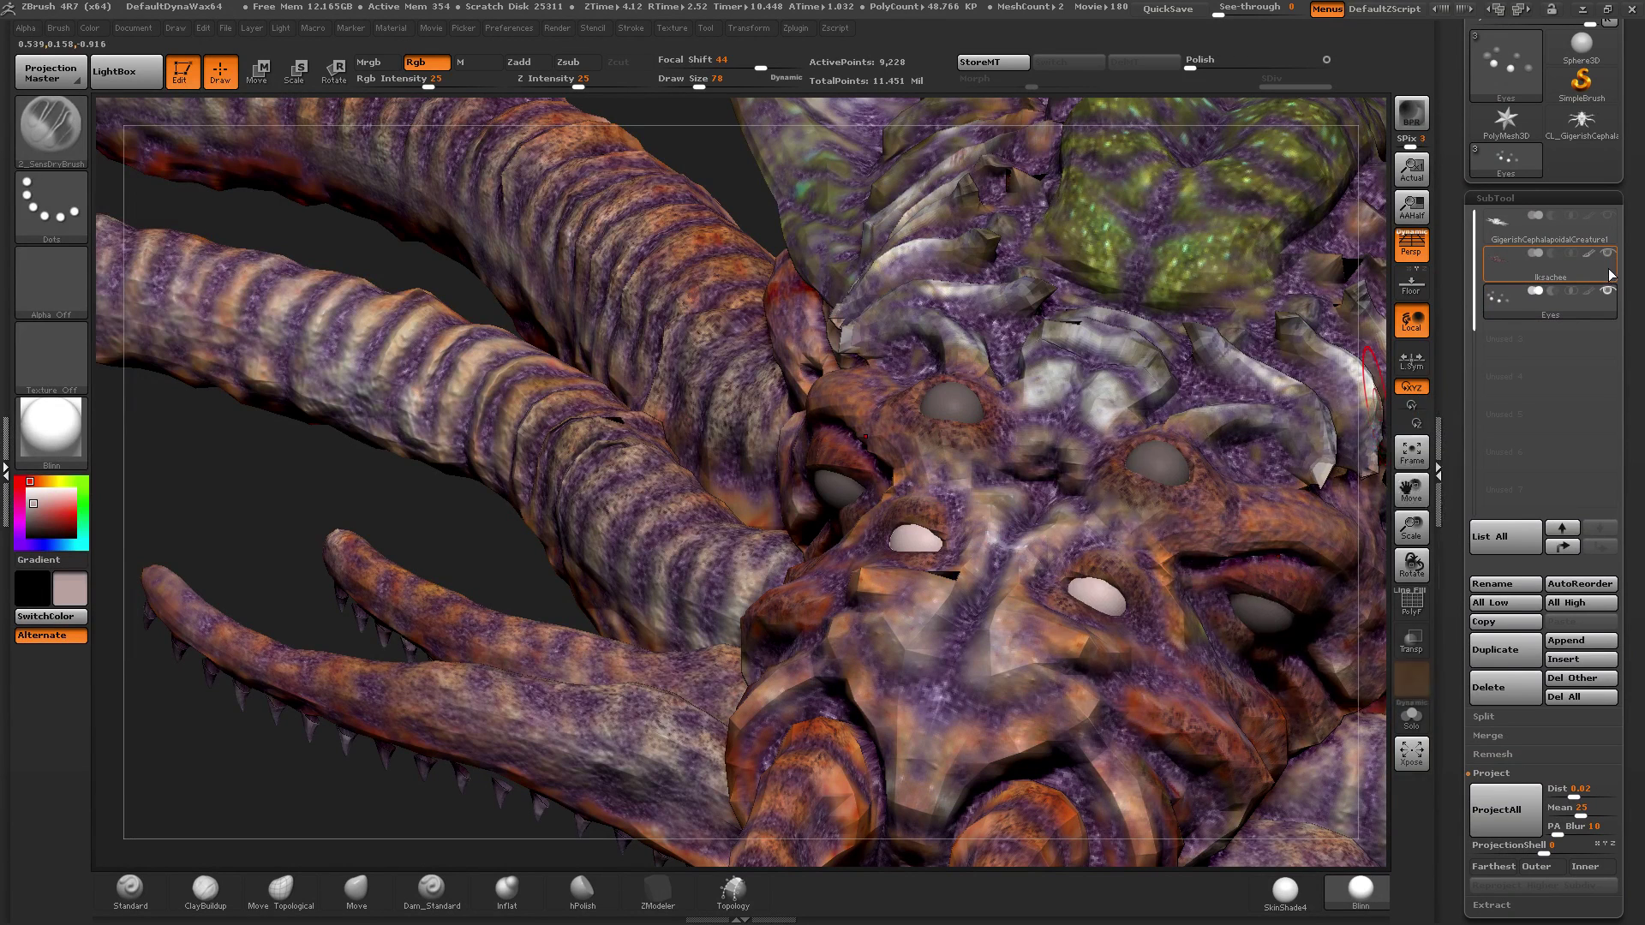
{"action": "mouse_move", "coordinate": [1595, 277]}
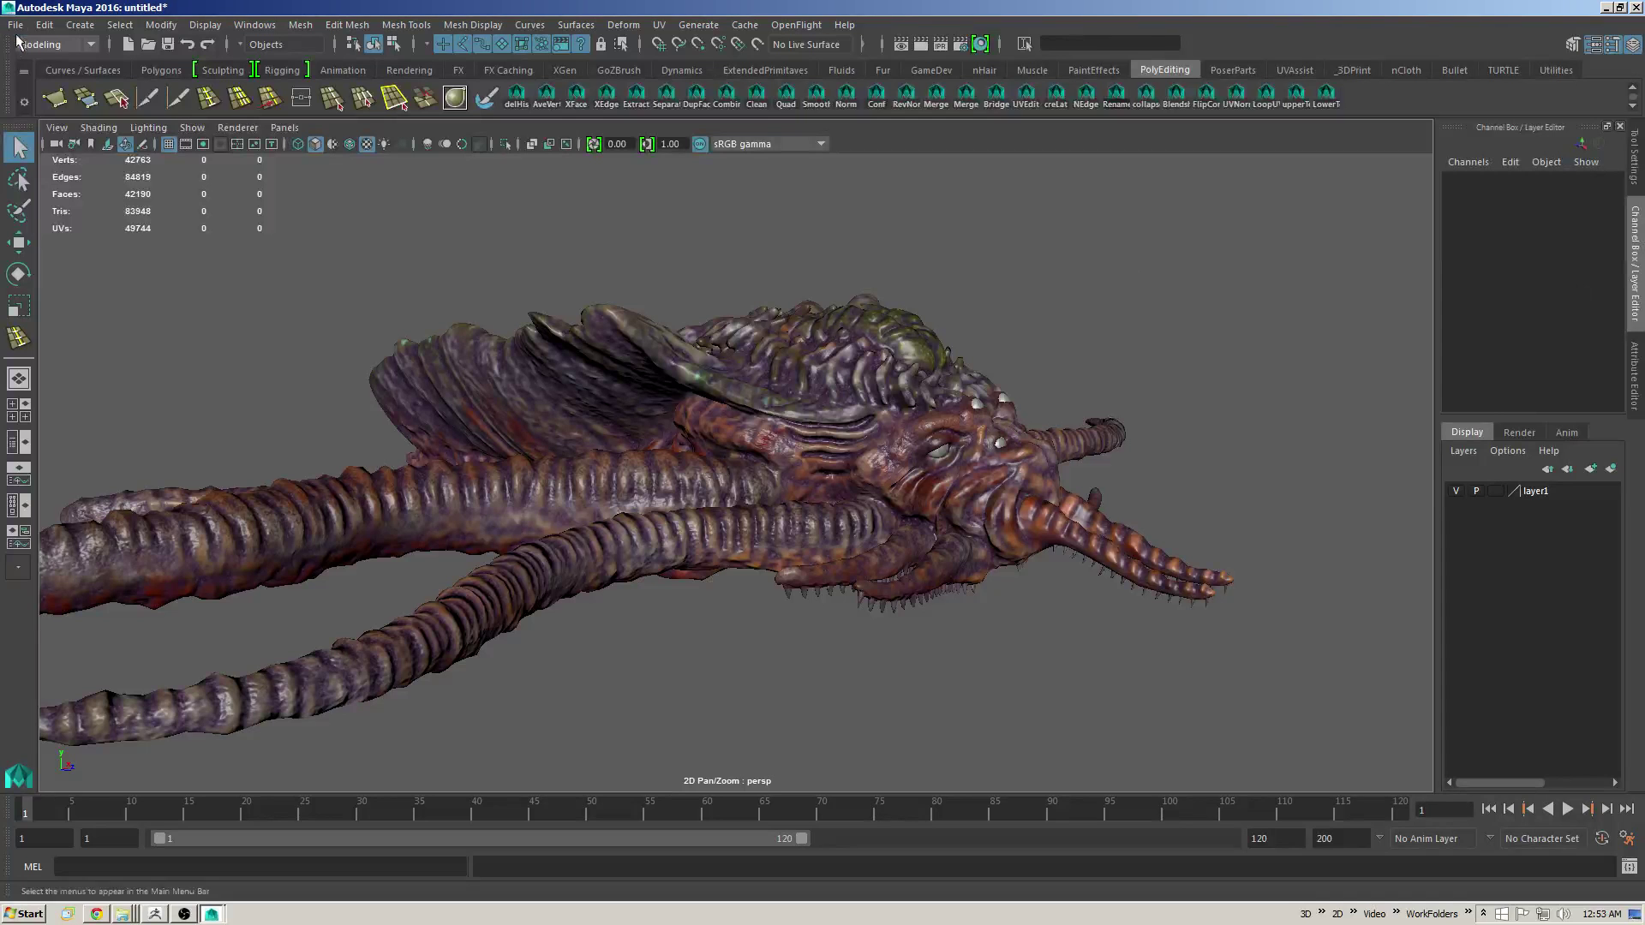
Step: Begin saving the scene under a new name, creating and opening a Mythos folder inside the scenes directory
{"action": "left_click", "coordinate": [15, 24]}
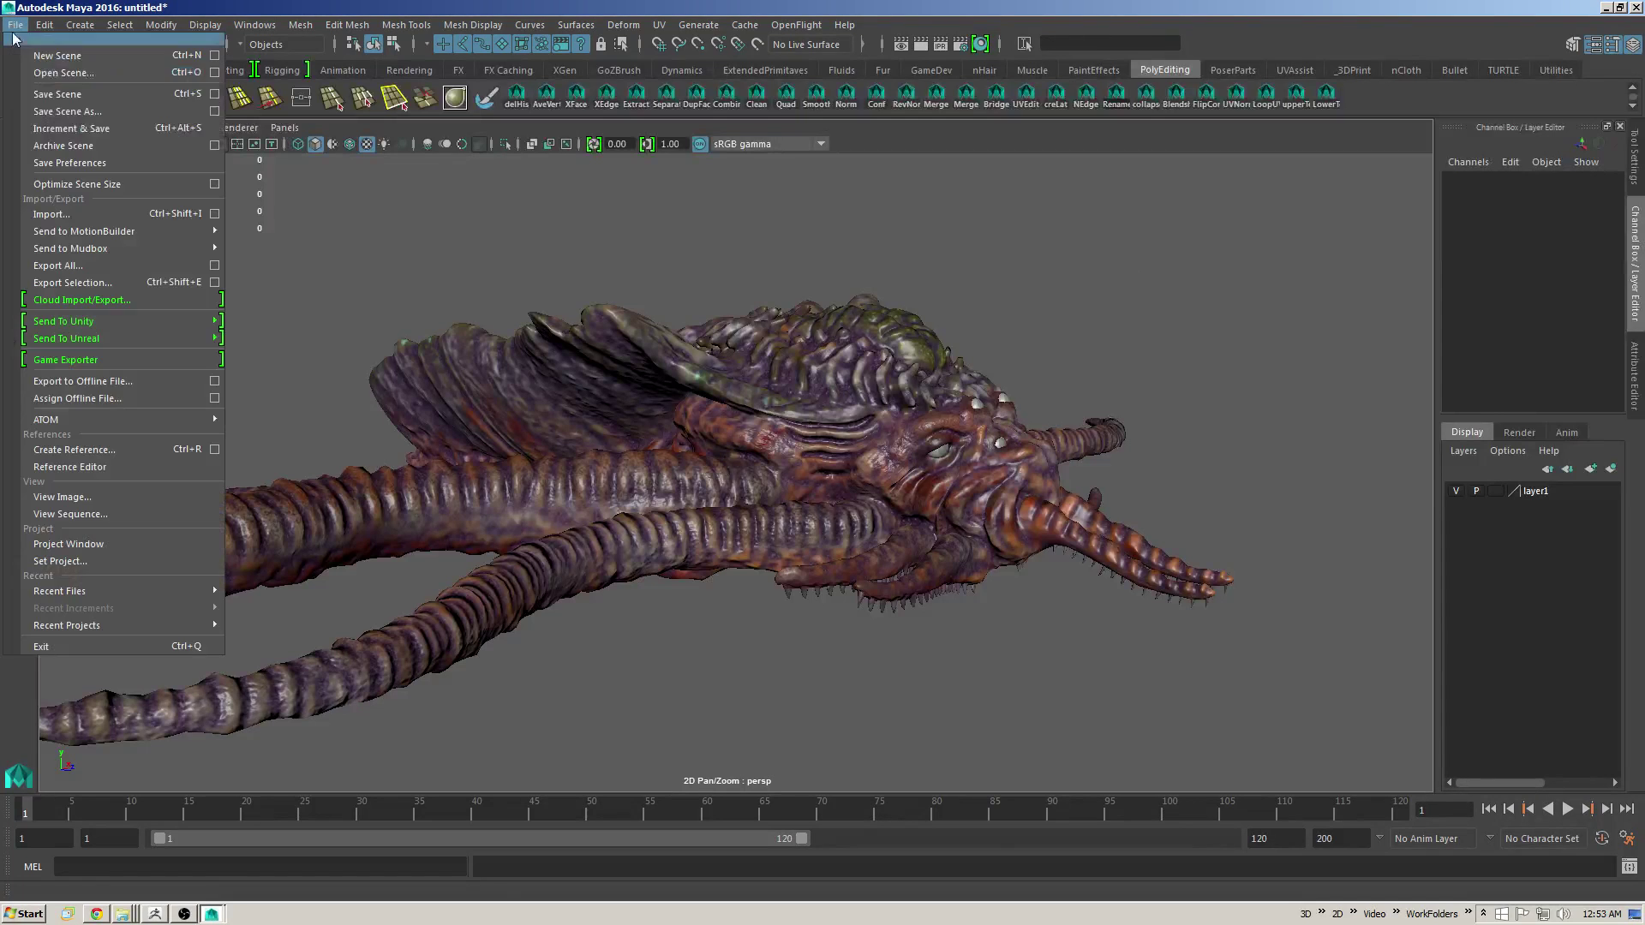
{"action": "left_click", "coordinate": [68, 111]}
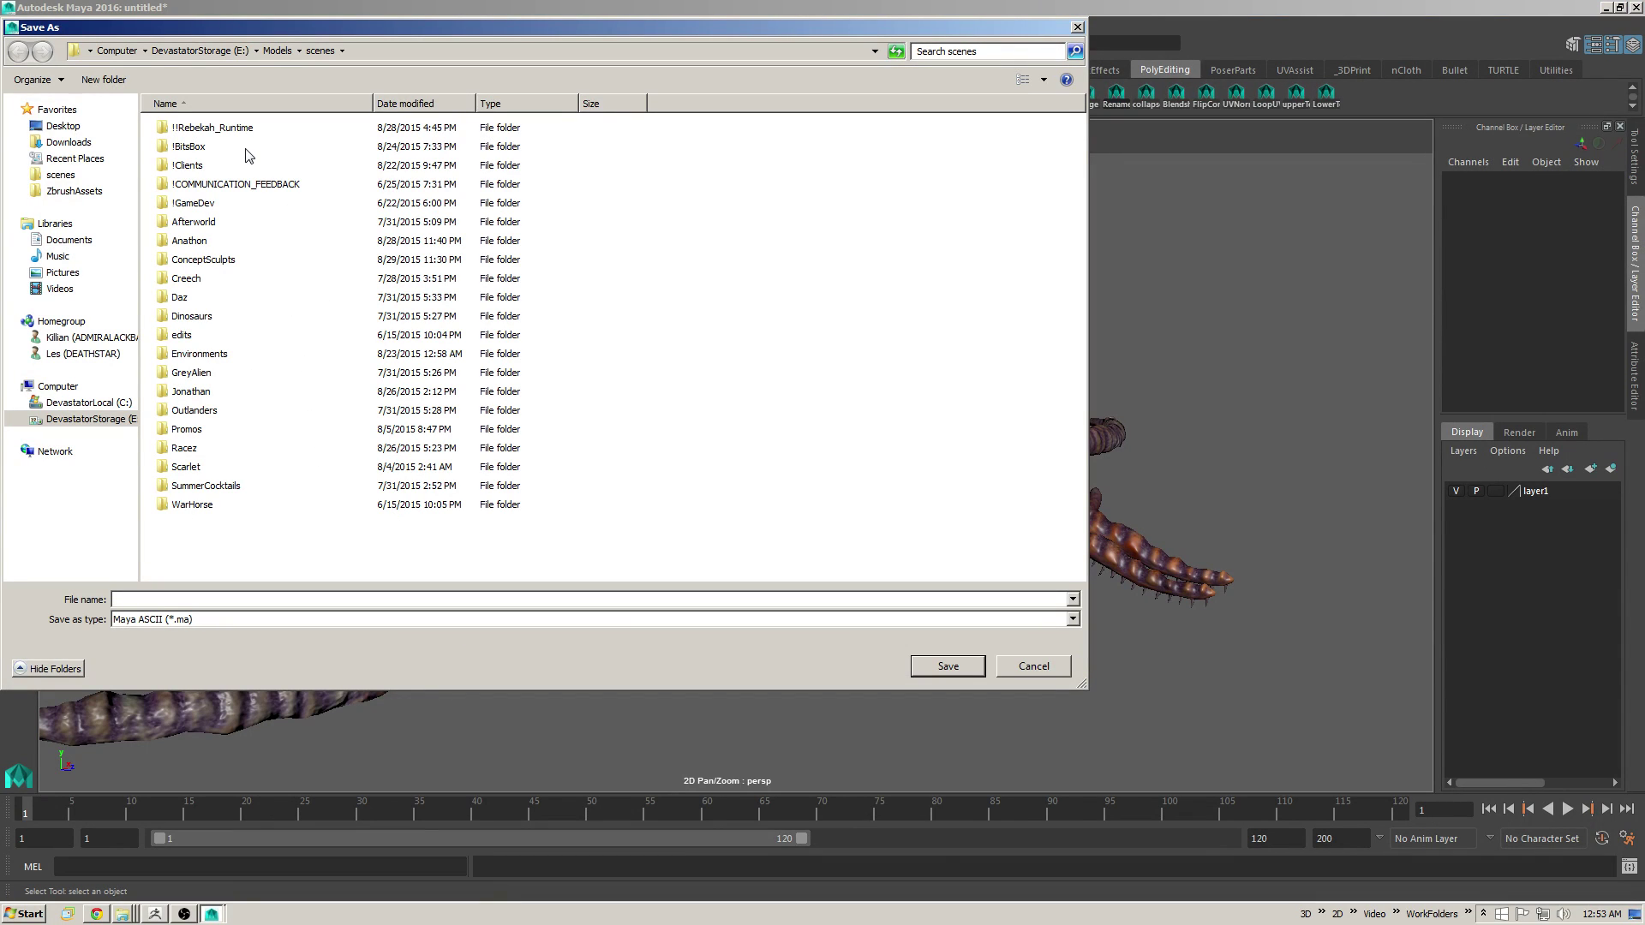
{"action": "right_click", "coordinate": [730, 323]}
{"action": "left_click", "coordinate": [789, 272]}
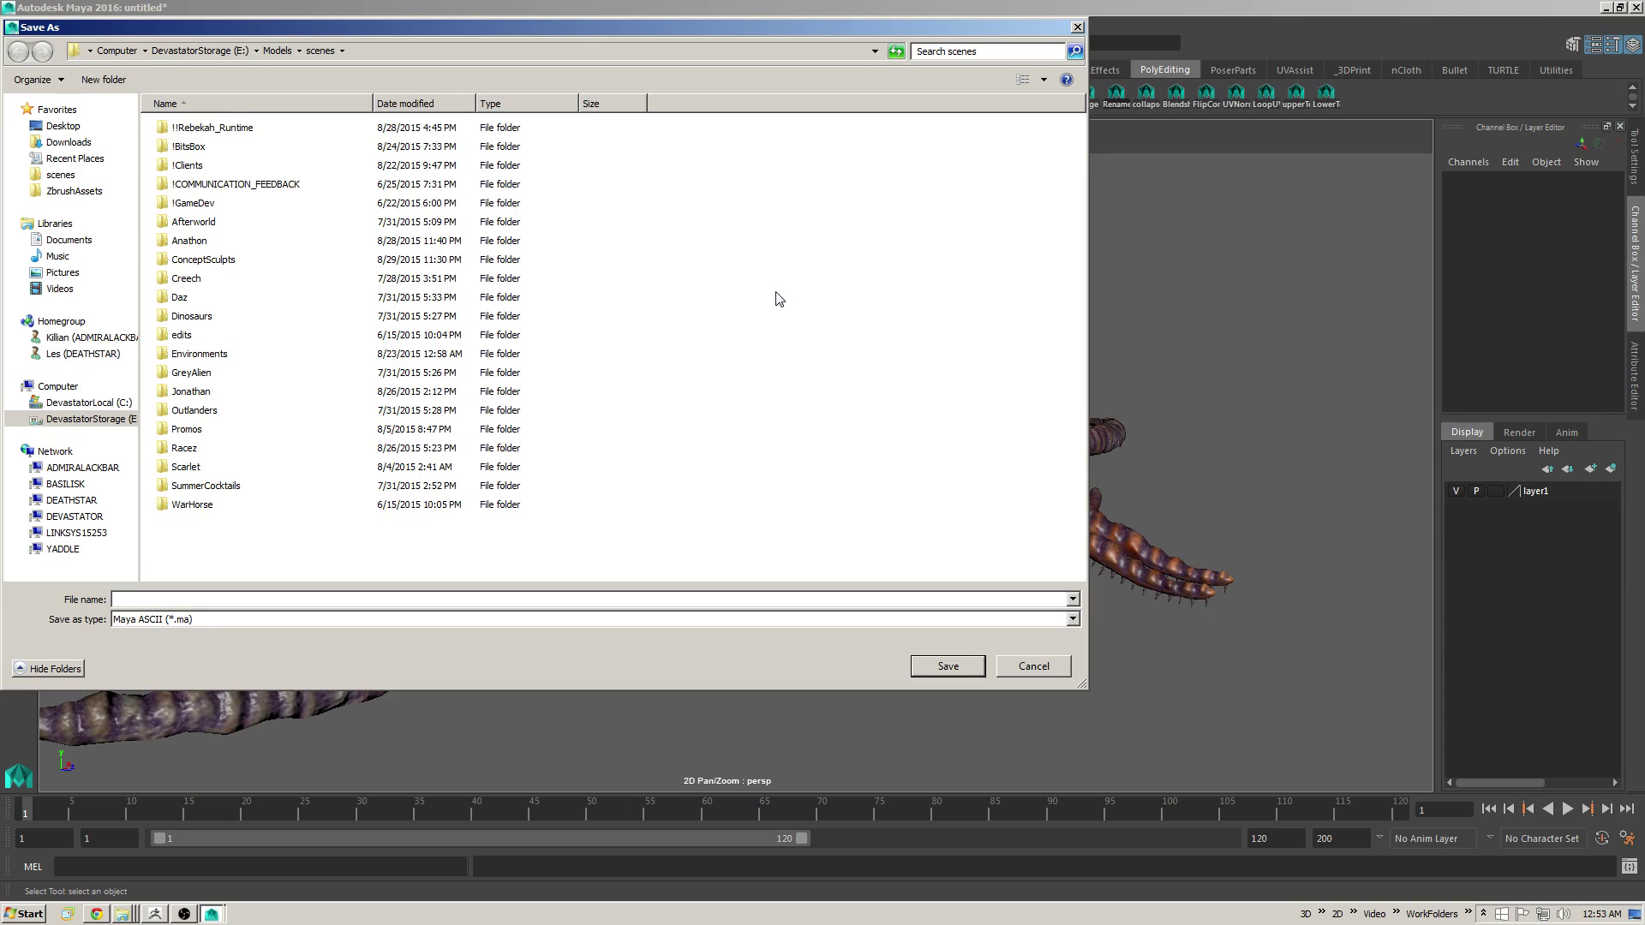
{"action": "right_click", "coordinate": [729, 312]}
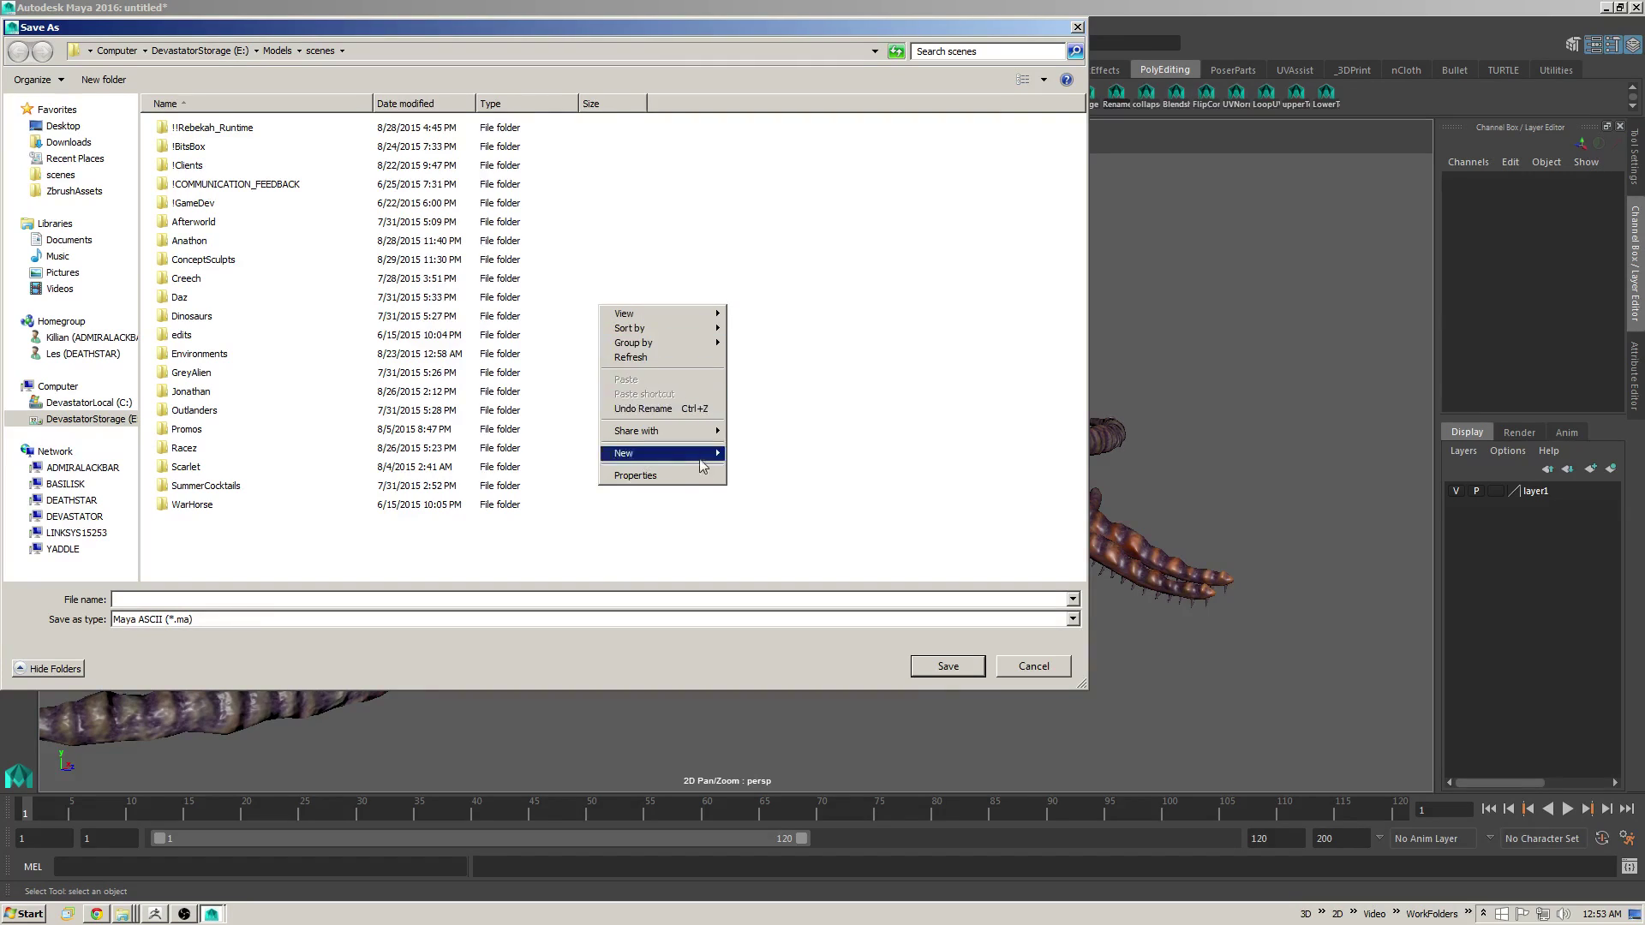
{"action": "mouse_move", "coordinate": [704, 454]}
{"action": "left_click", "coordinate": [466, 454]}
{"action": "type", "text": "Mythos"}
{"action": "key", "text": "Return"}
{"action": "key", "text": "Return"}
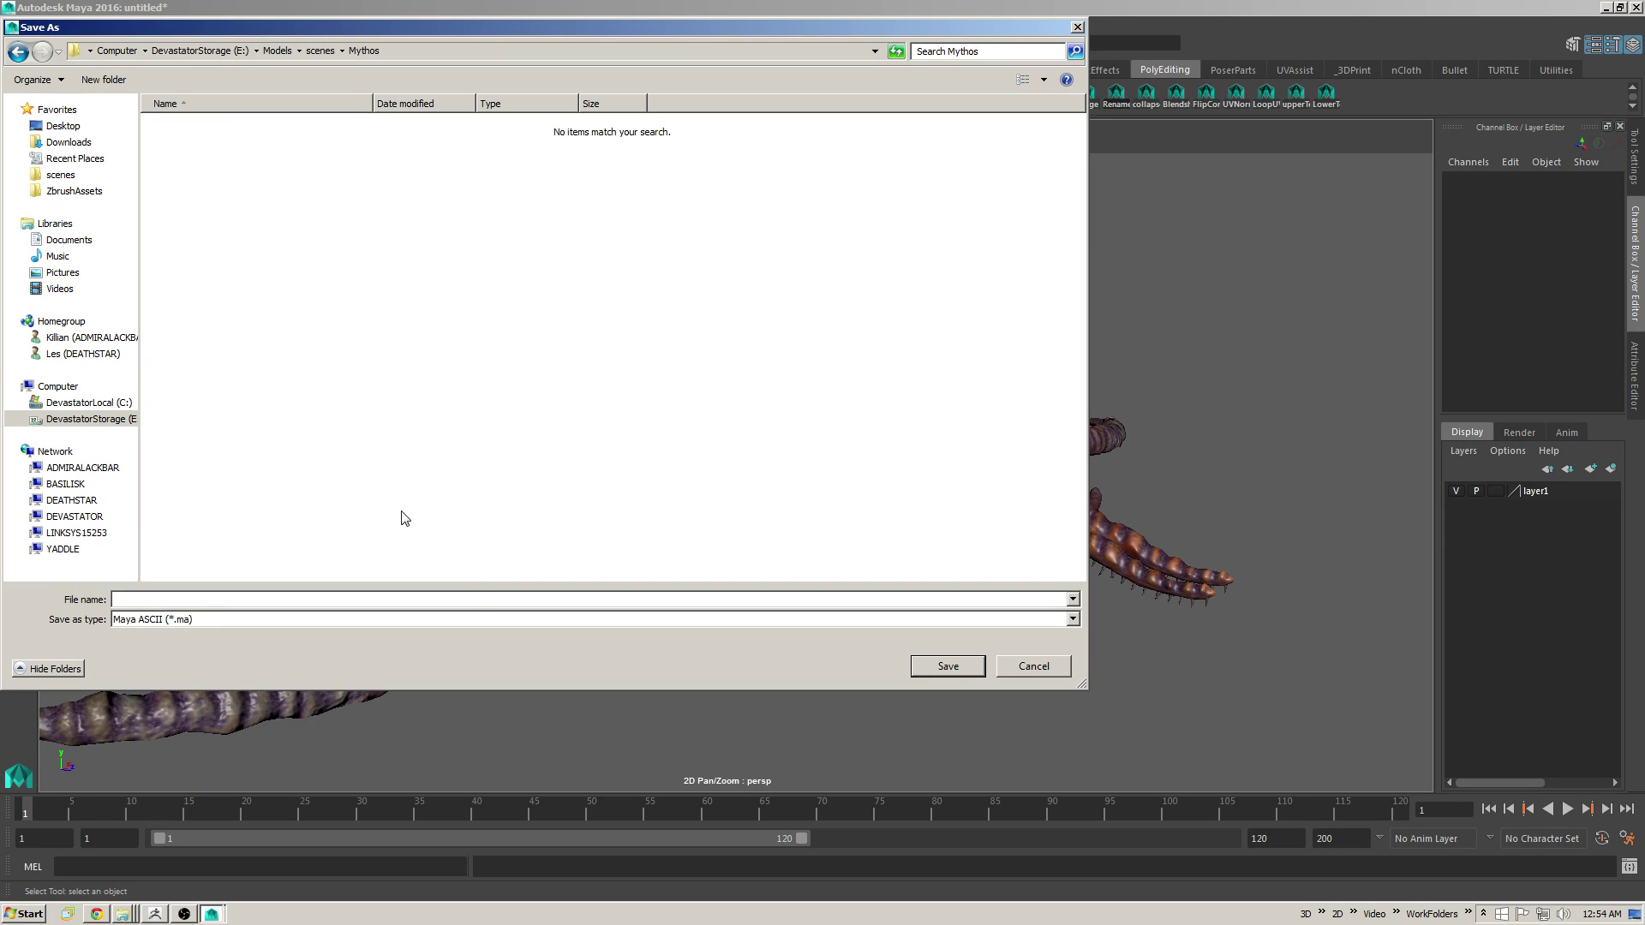
Step: Save the scene as Iksachee in the Mythos folder and archive it as a zip
{"action": "type", "text": "Iksachee"}
{"action": "key", "text": "Return"}
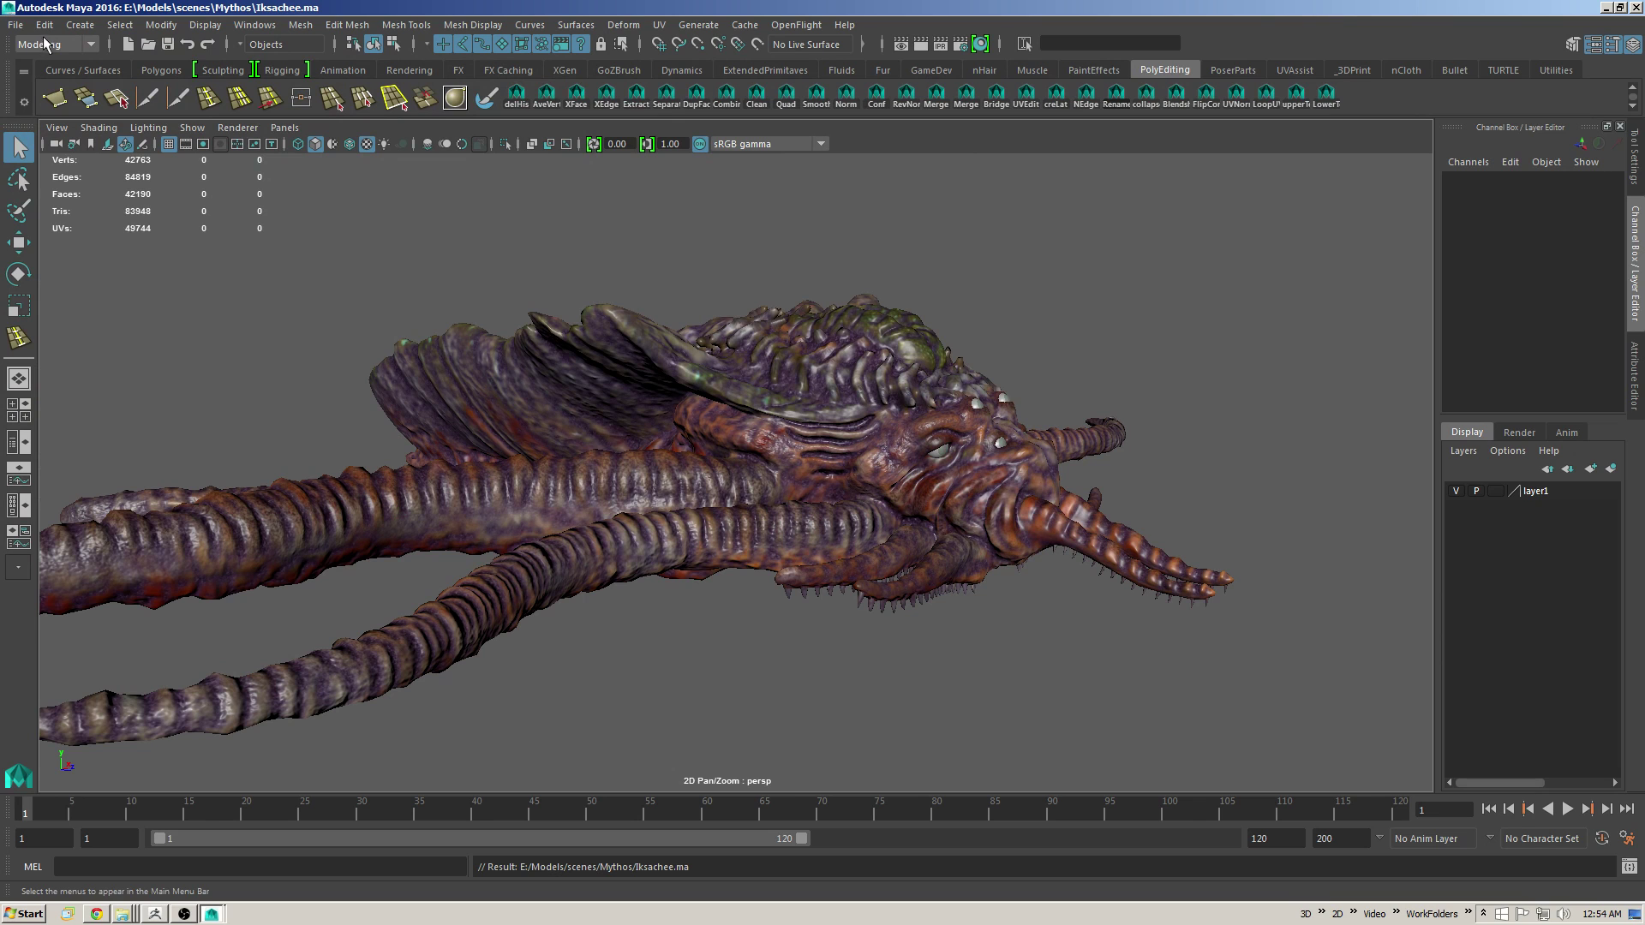
{"action": "left_click", "coordinate": [19, 24]}
{"action": "left_click", "coordinate": [59, 162]}
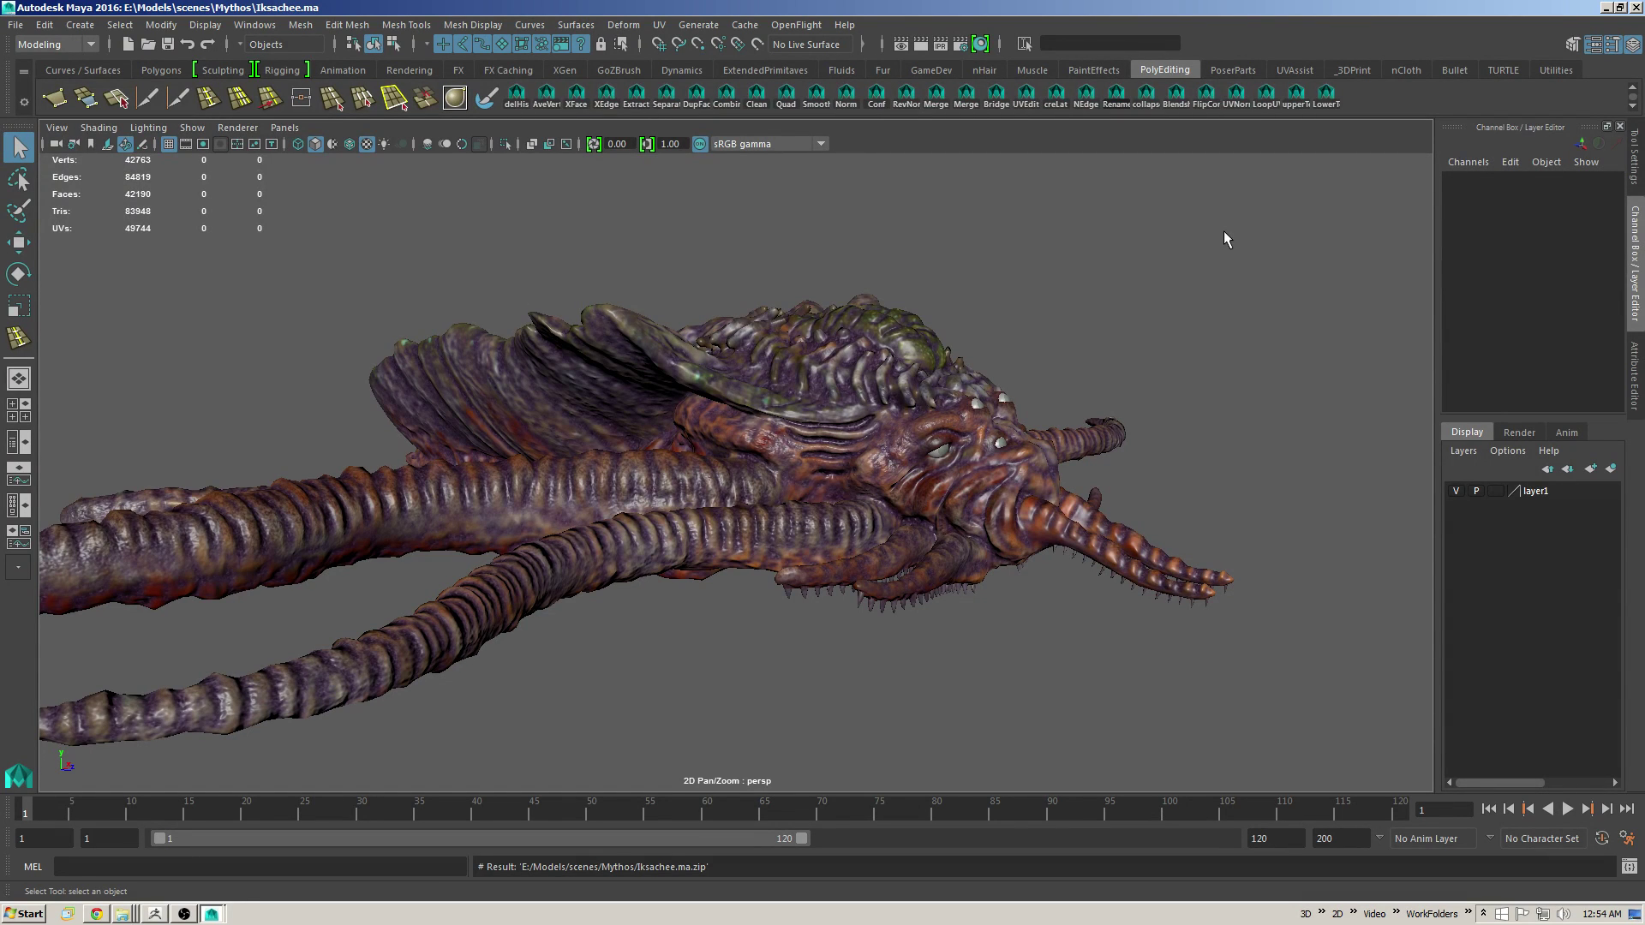
{"action": "left_click_drag", "start_coordinate": [1224, 232], "coordinate": [1171, 387], "text": "alt"}
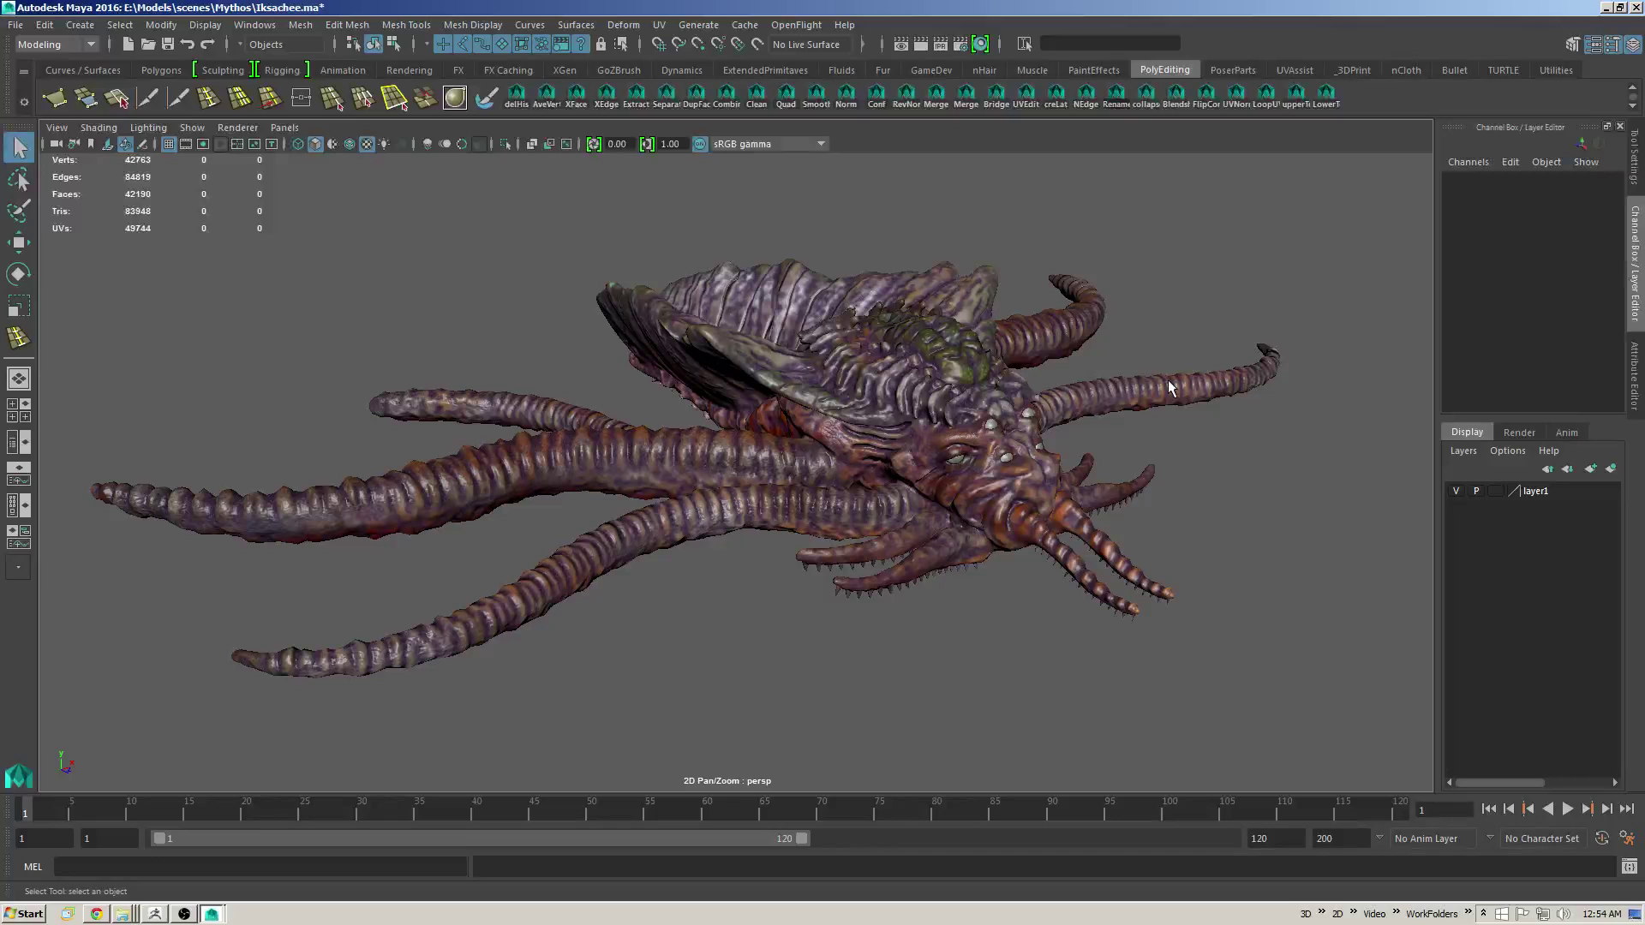